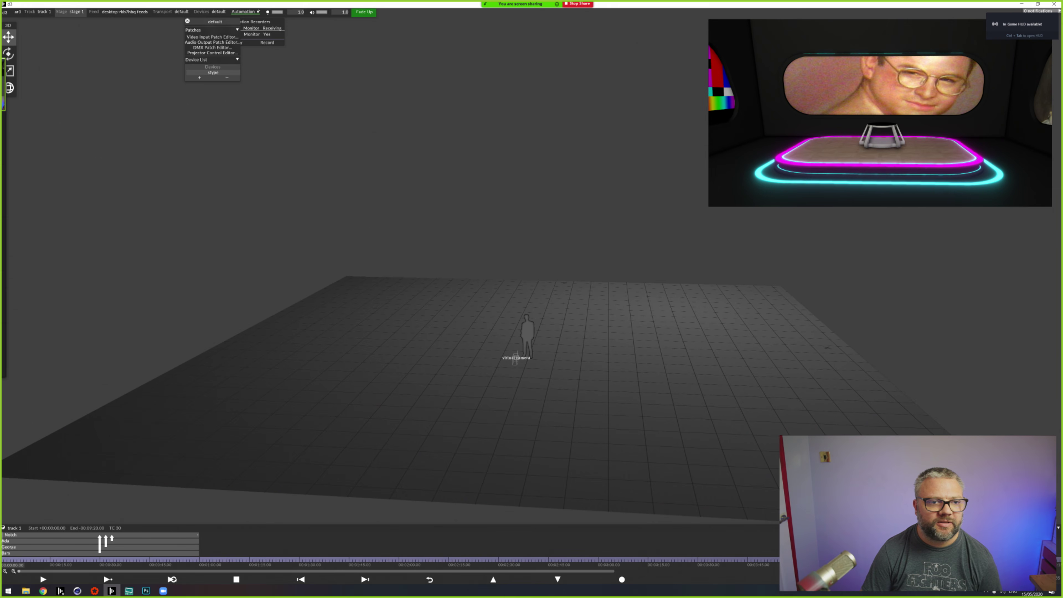
Step: Examine the settings of the stype tracking device and the properties of the virtual camera on the stage
{"action": "left_click", "coordinate": [213, 72]}
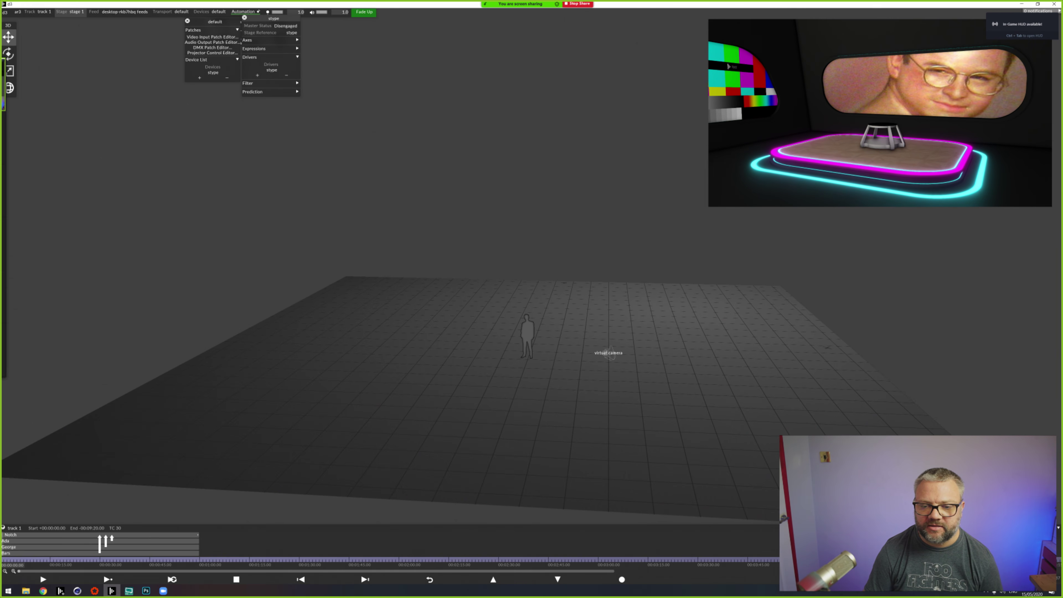
{"action": "left_click", "coordinate": [596, 355]}
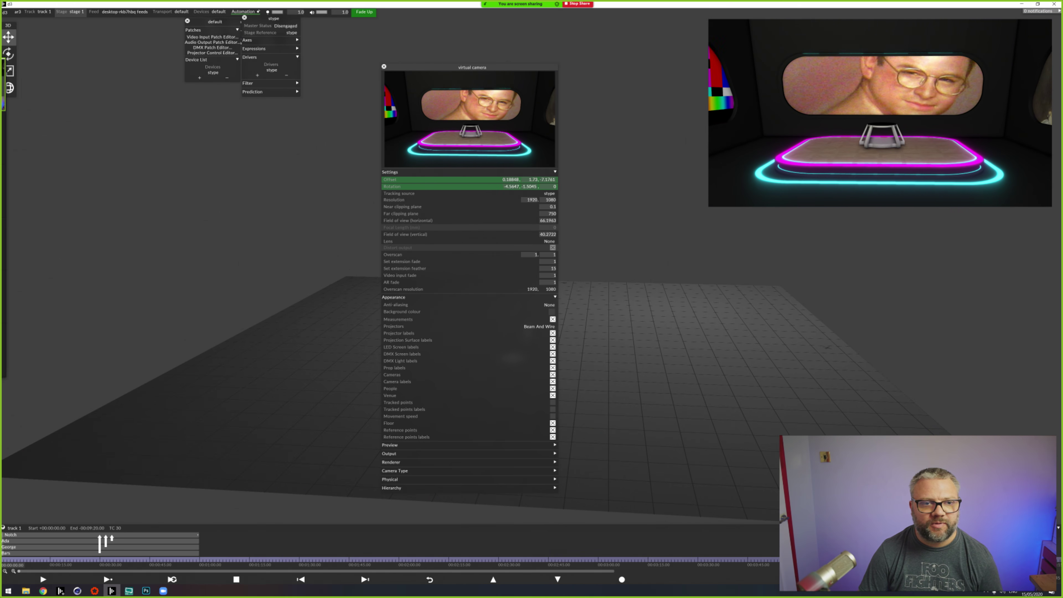
{"action": "key", "text": "Escape"}
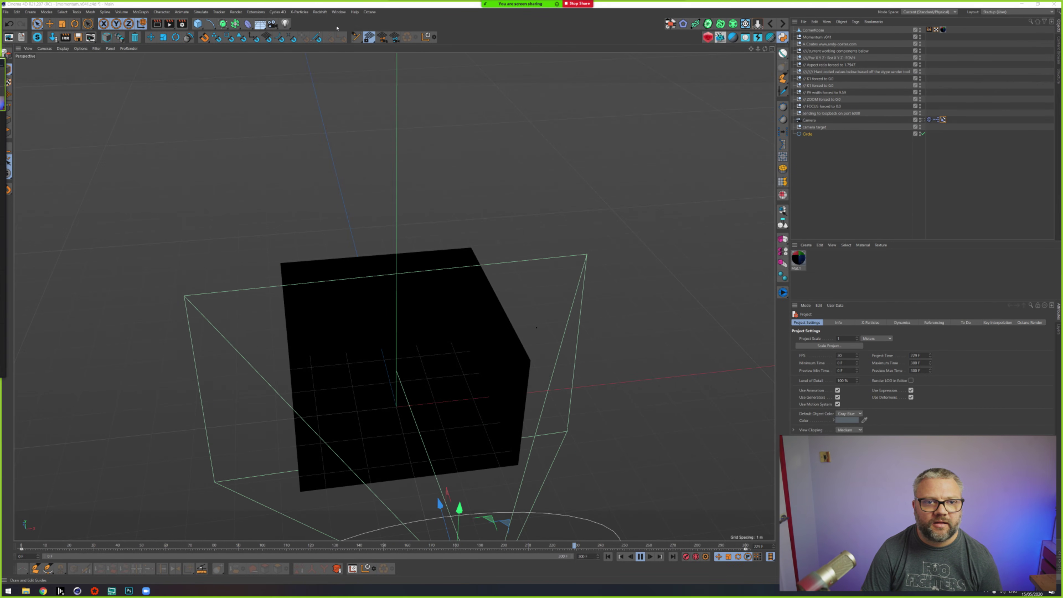
Step: Examine the AR Studio_0001.c4d model in Cinema 4D and the node graph of the ARStudio project in Notch Builder
{"action": "left_click", "coordinate": [339, 12]}
{"action": "left_click", "coordinate": [368, 213]}
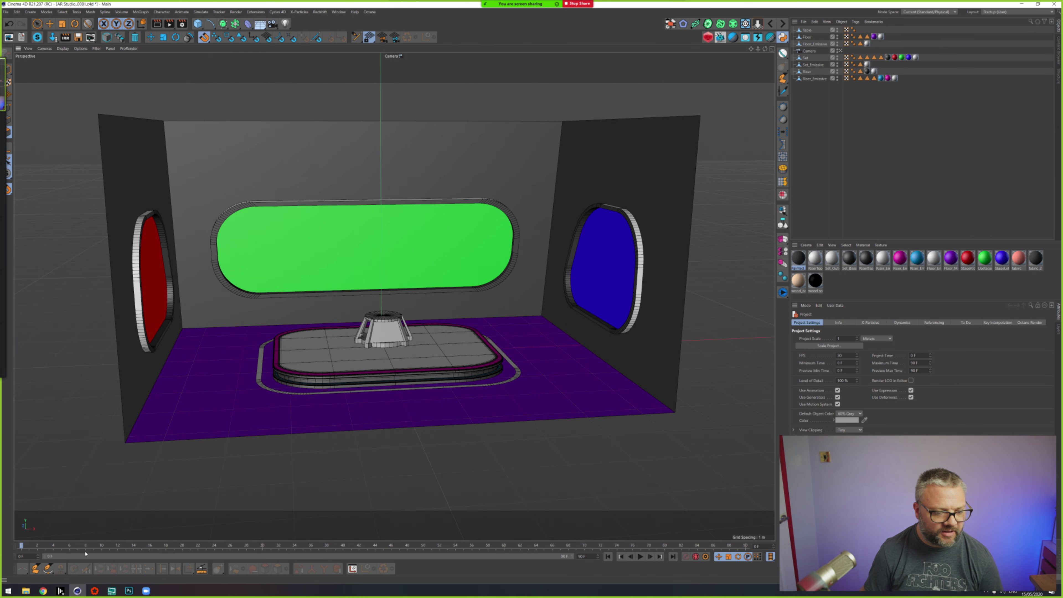
{"action": "left_click", "coordinate": [94, 590]}
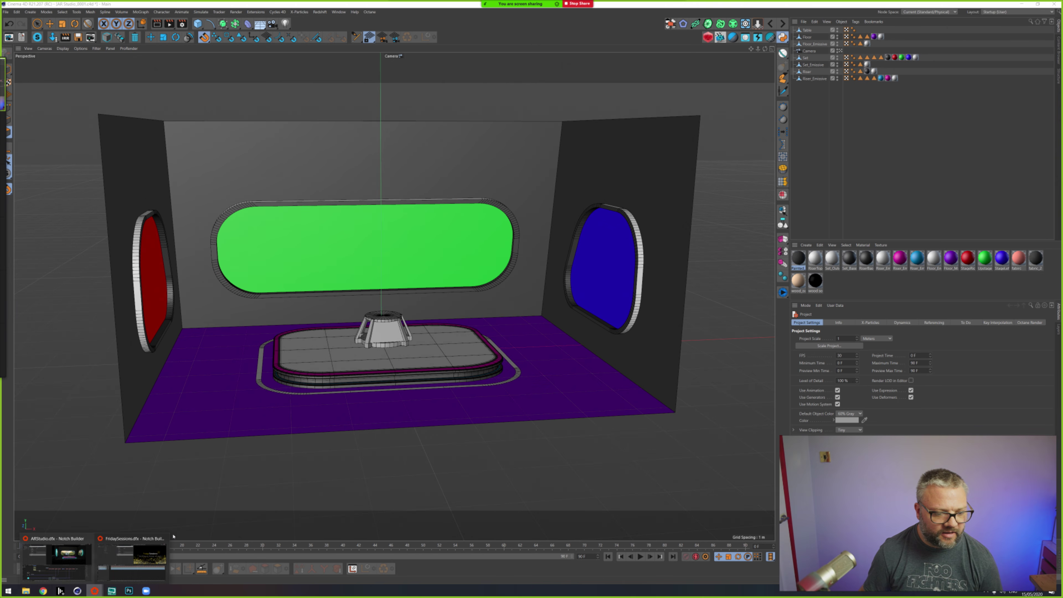
{"action": "left_click", "coordinate": [66, 541]}
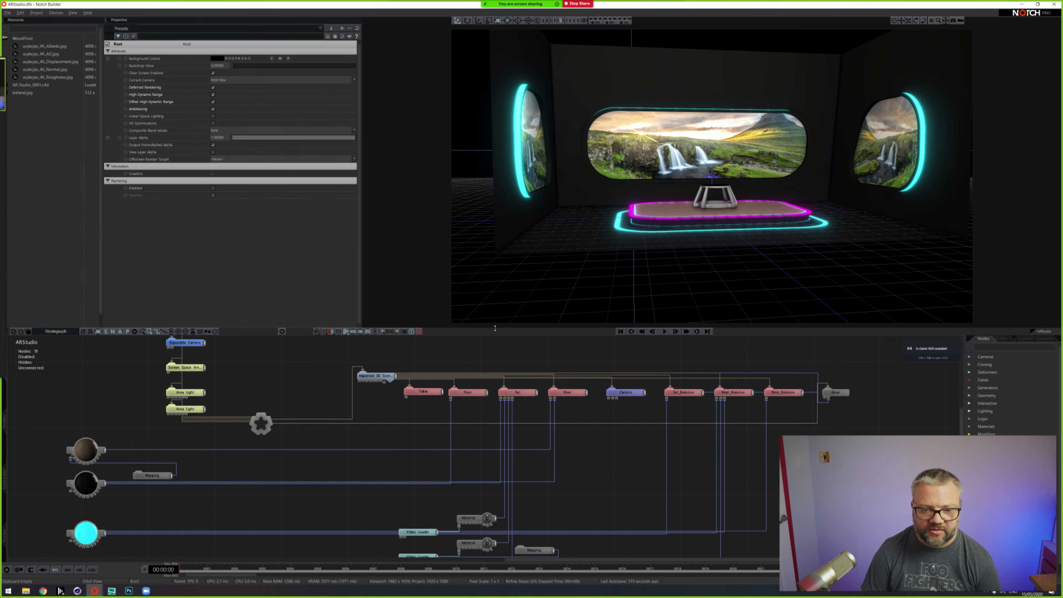
{"action": "left_click_drag", "start_coordinate": [494, 327], "coordinate": [494, 301]}
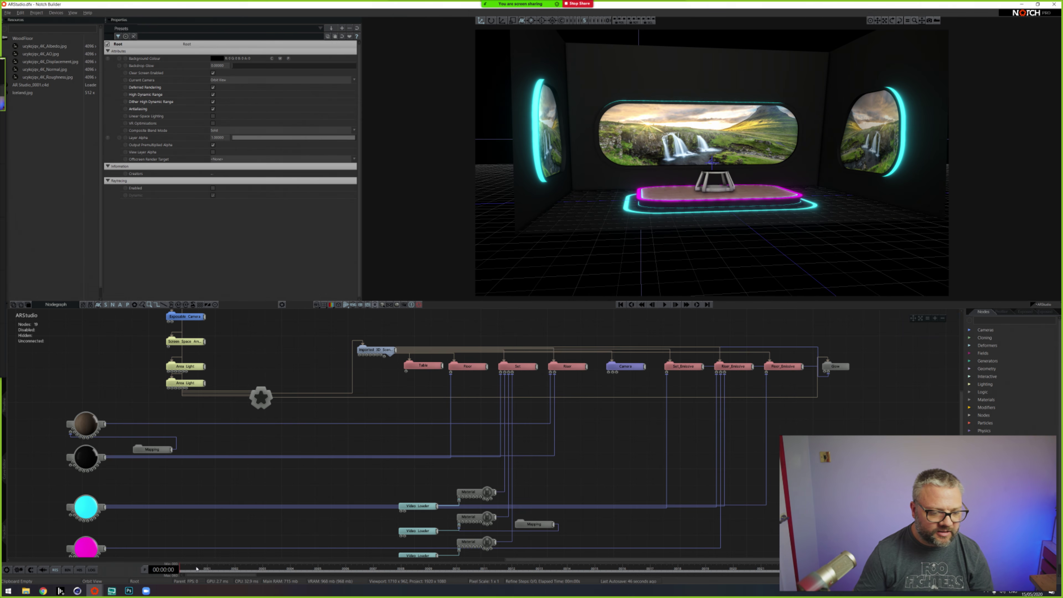
Step: Switch back to Cinema 4D and create a new empty project
{"action": "key", "text": "alt+Tab"}
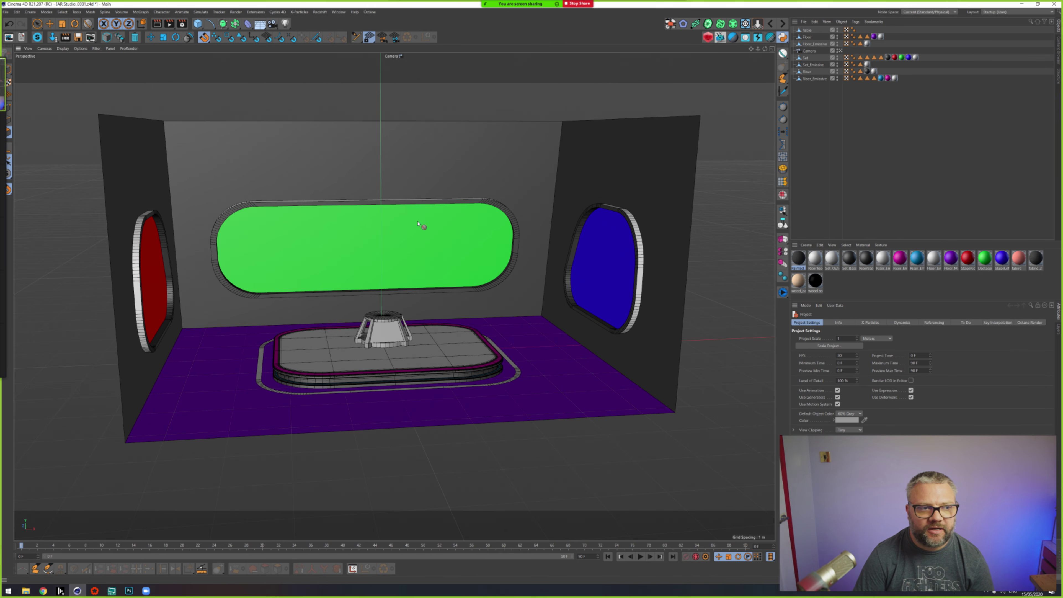
{"action": "left_click", "coordinate": [6, 11]}
{"action": "mouse_move", "coordinate": [17, 12]}
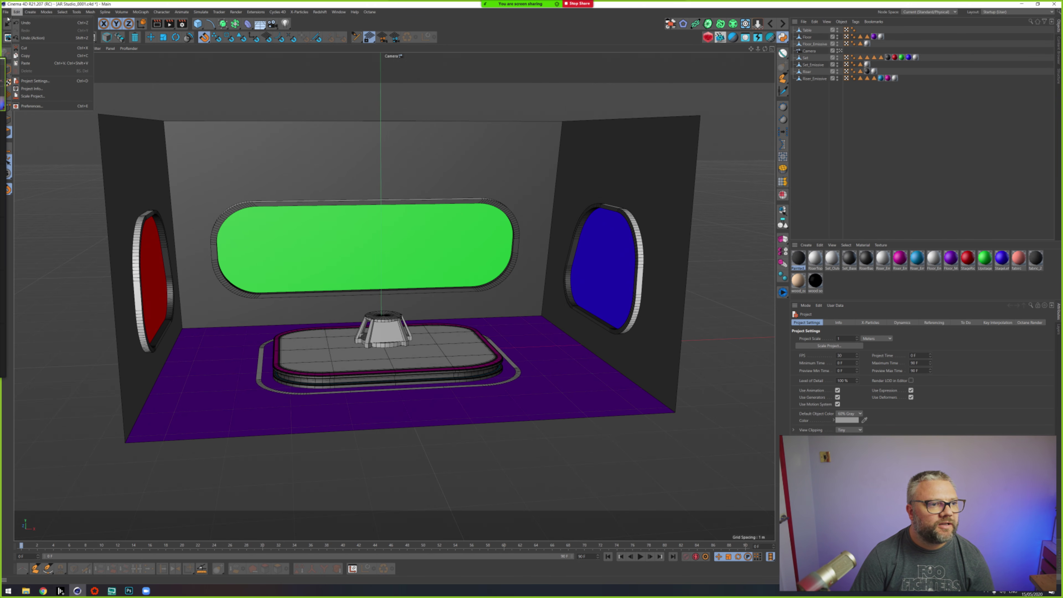
{"action": "left_click", "coordinate": [30, 24]}
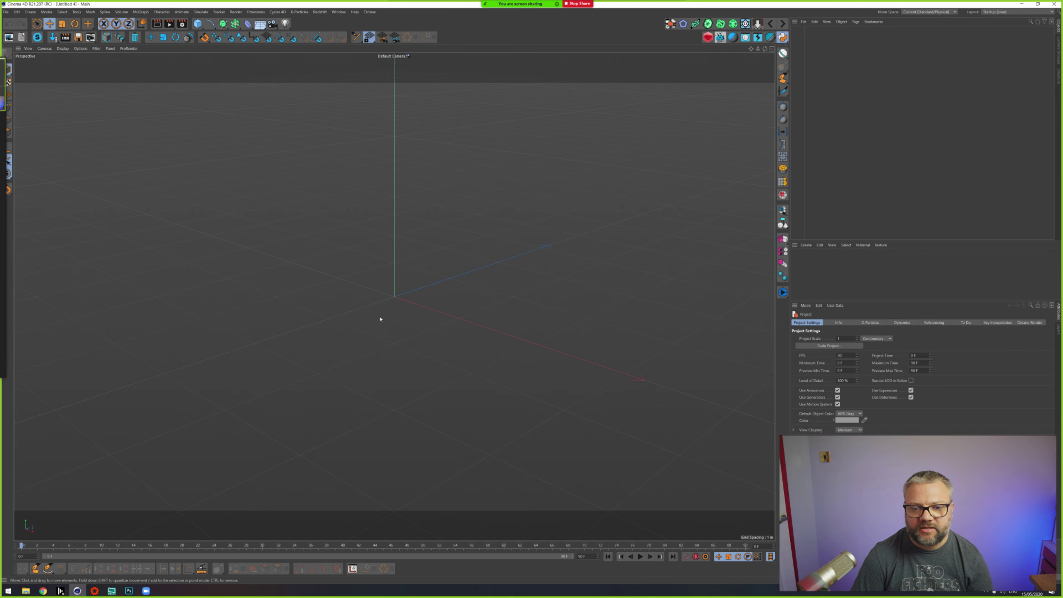
{"action": "left_click_drag", "start_coordinate": [380, 319], "coordinate": [377, 124], "text": "alt"}
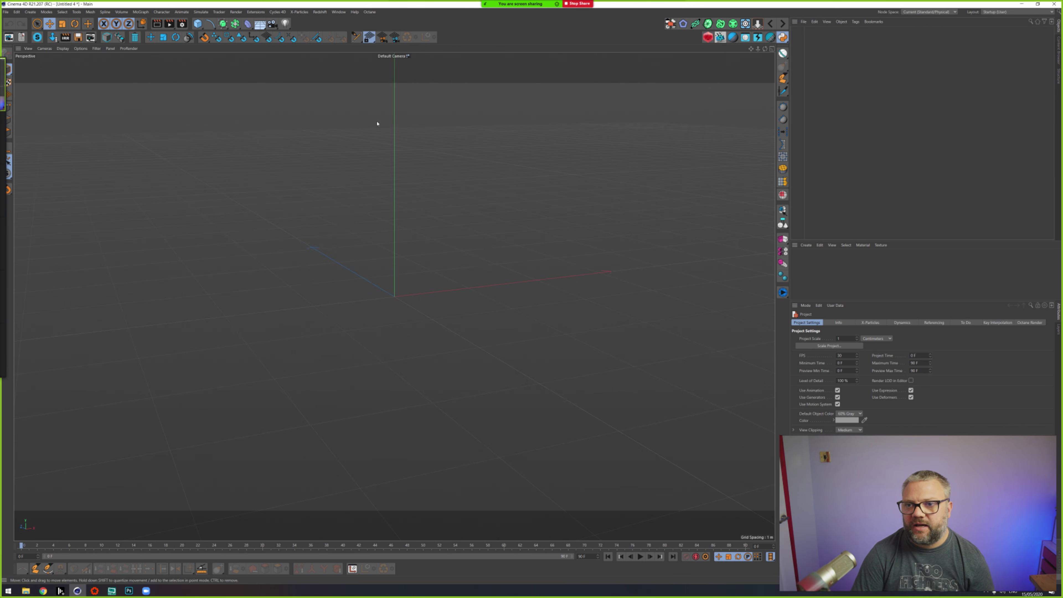
{"action": "middle_click", "coordinate": [412, 257]}
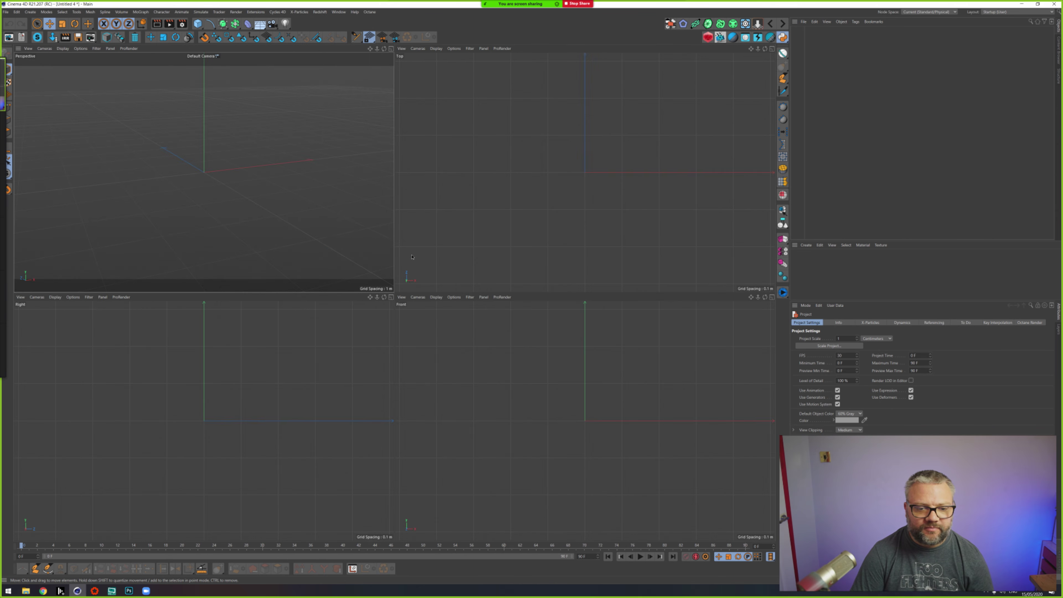
{"action": "middle_click", "coordinate": [205, 164]}
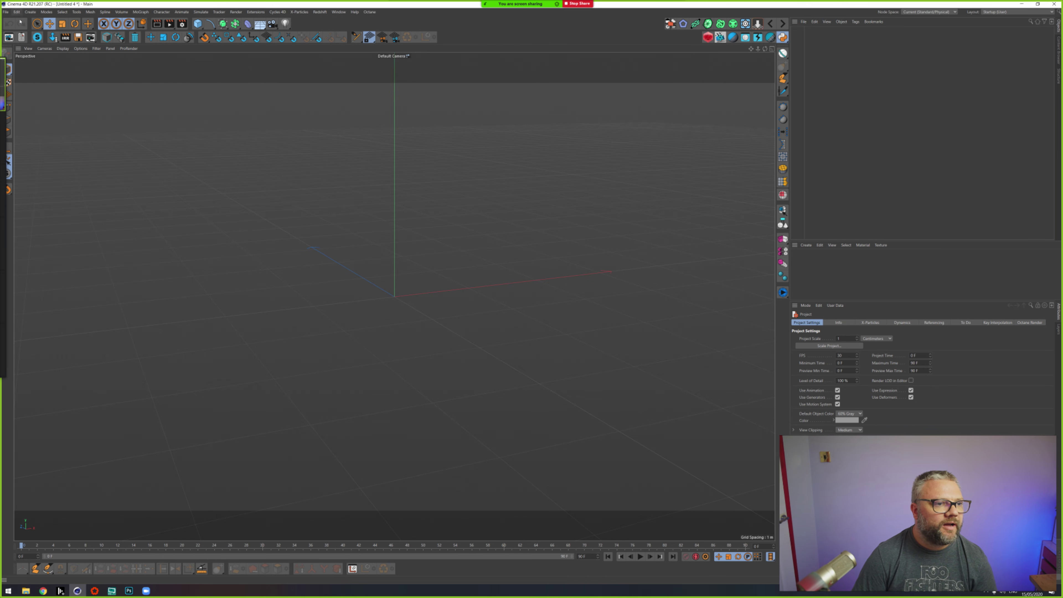
Step: Check the unit display in the preferences and set the new project's scale unit to Meters
{"action": "left_click", "coordinate": [16, 12]}
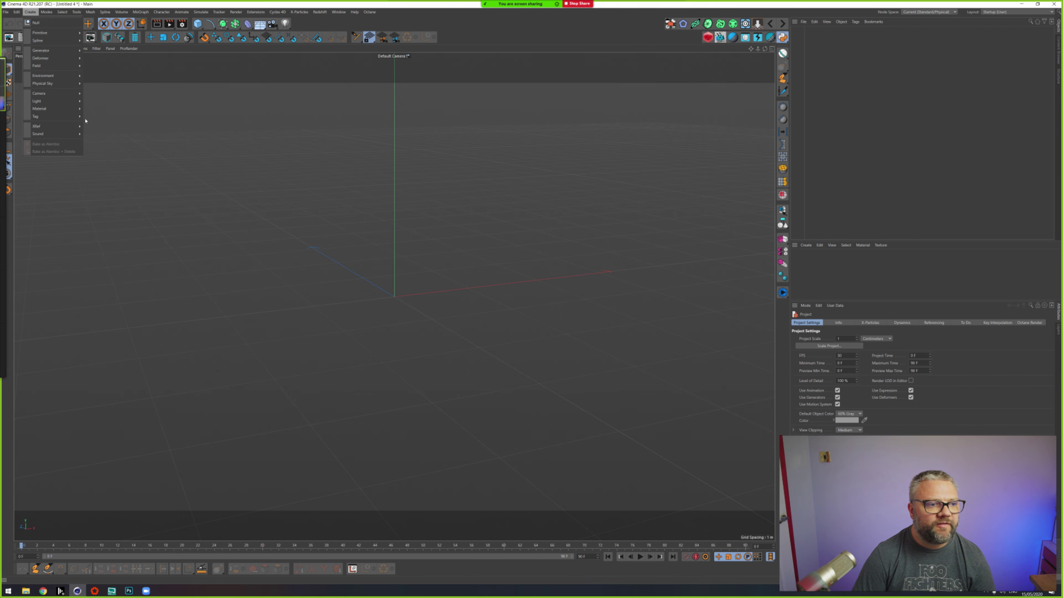
{"action": "left_click", "coordinate": [32, 106]}
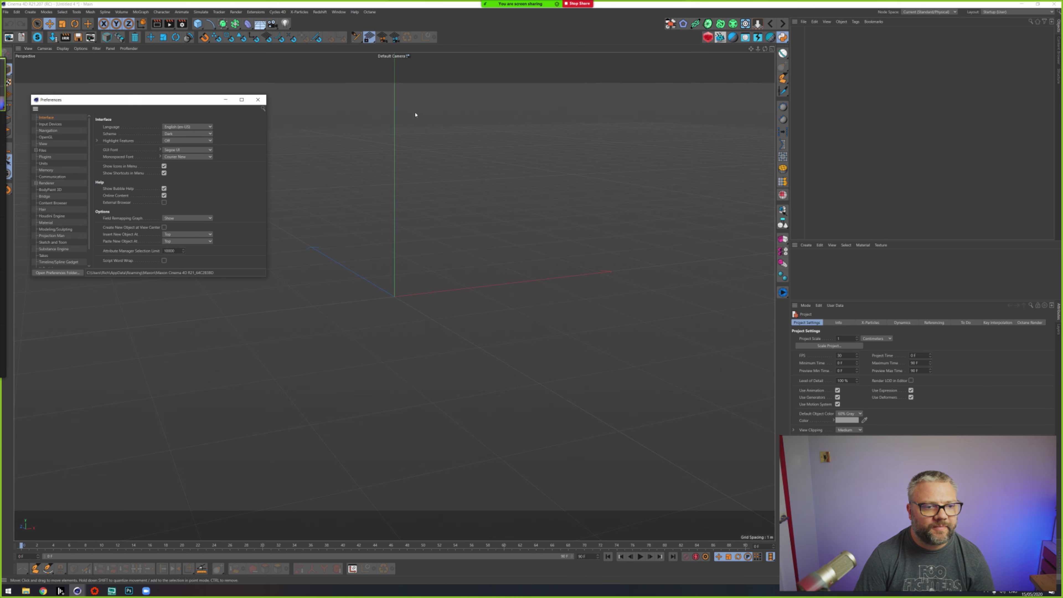
{"action": "left_click_drag", "start_coordinate": [170, 103], "coordinate": [388, 133]}
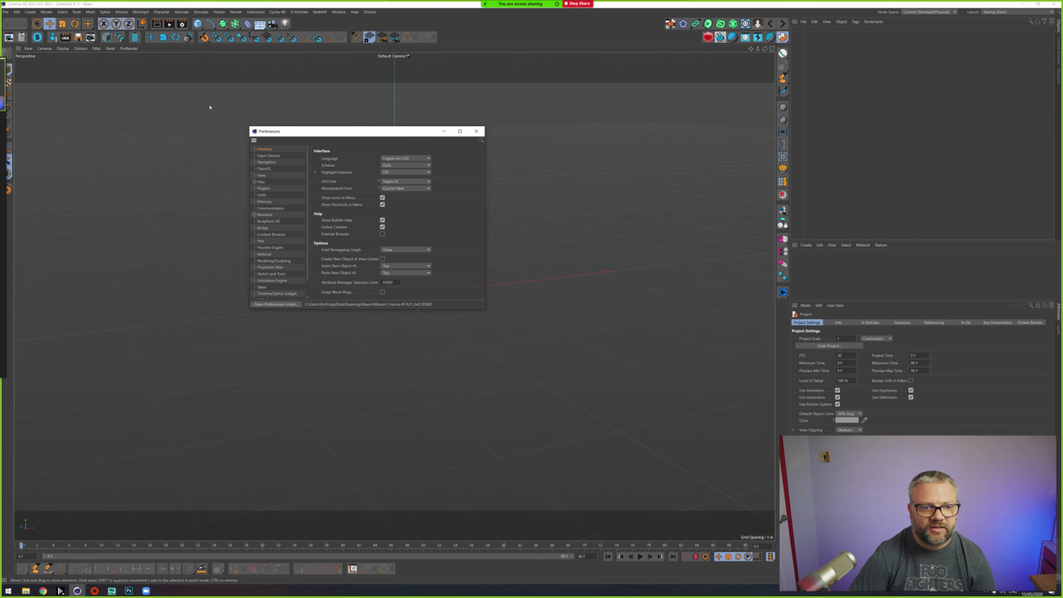
{"action": "left_click", "coordinate": [263, 196]}
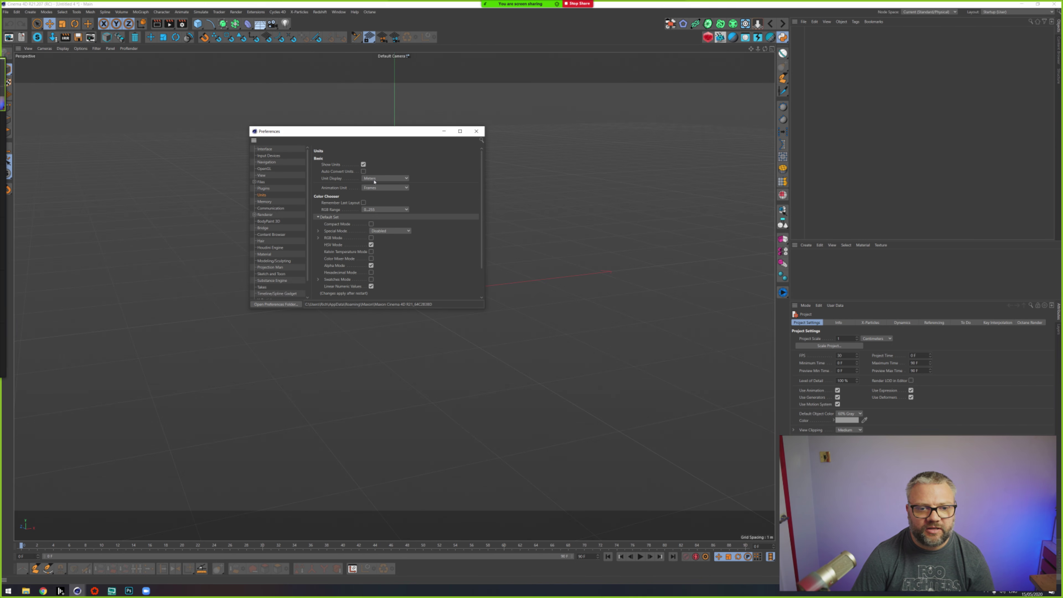
{"action": "left_click", "coordinate": [476, 131]}
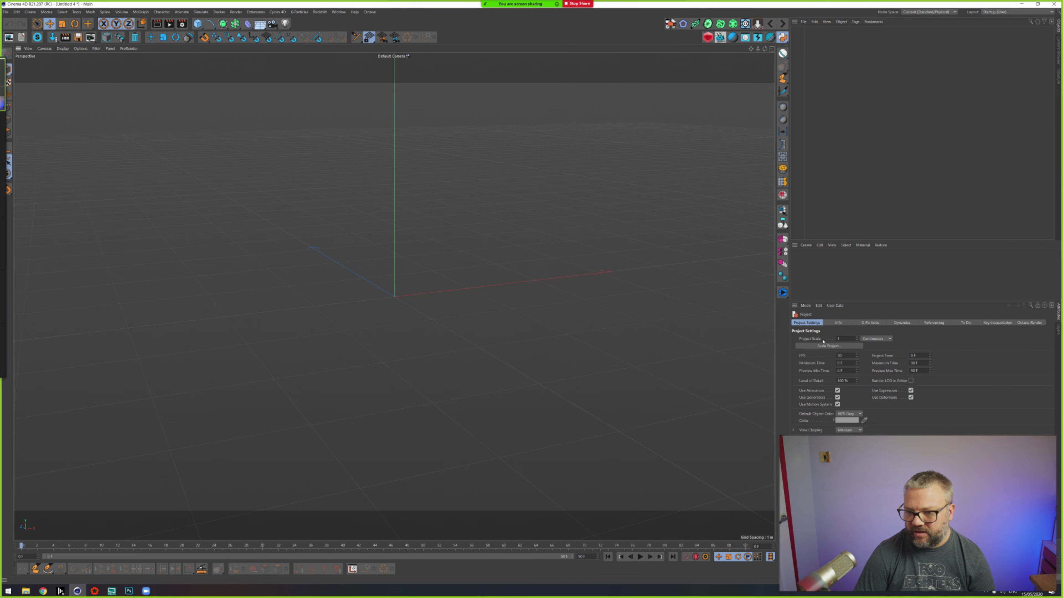
{"action": "left_click", "coordinate": [878, 339]}
{"action": "left_click", "coordinate": [877, 347]}
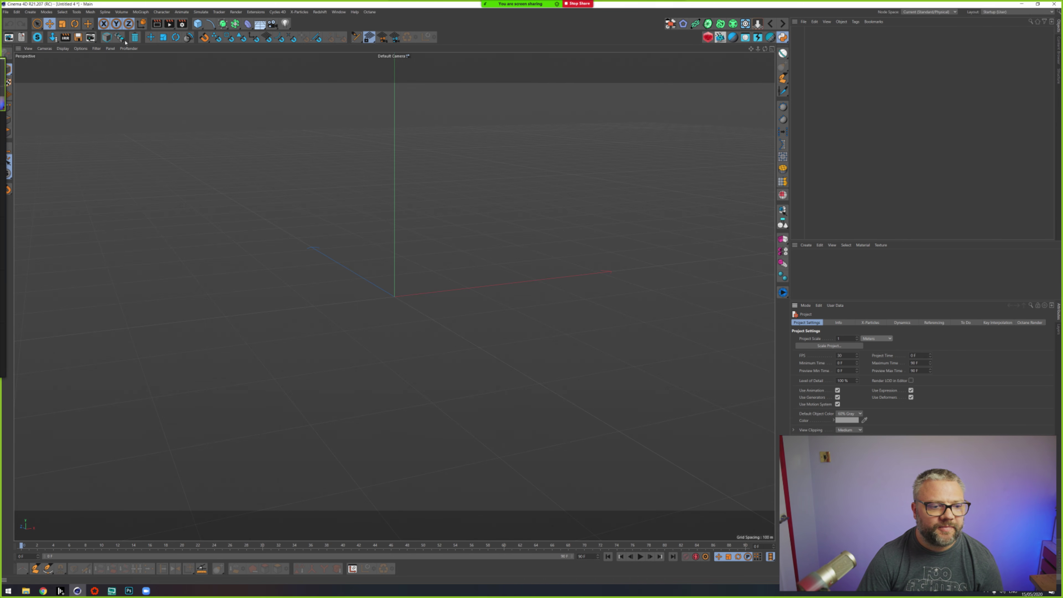
Step: Add a cube primitive at the scene origin
{"action": "left_click", "coordinate": [338, 12]}
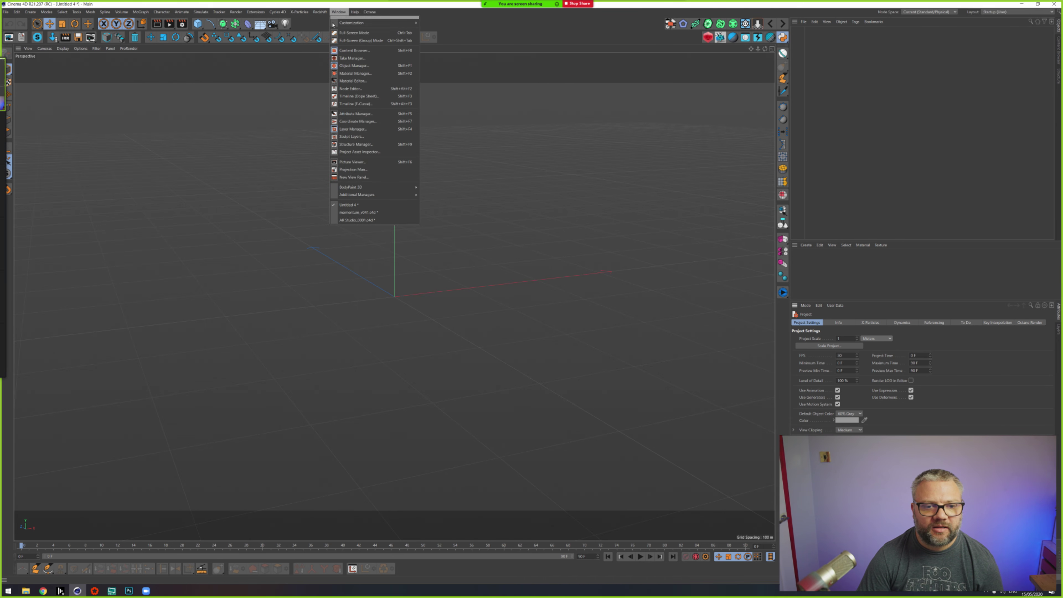
{"action": "key", "text": "Escape"}
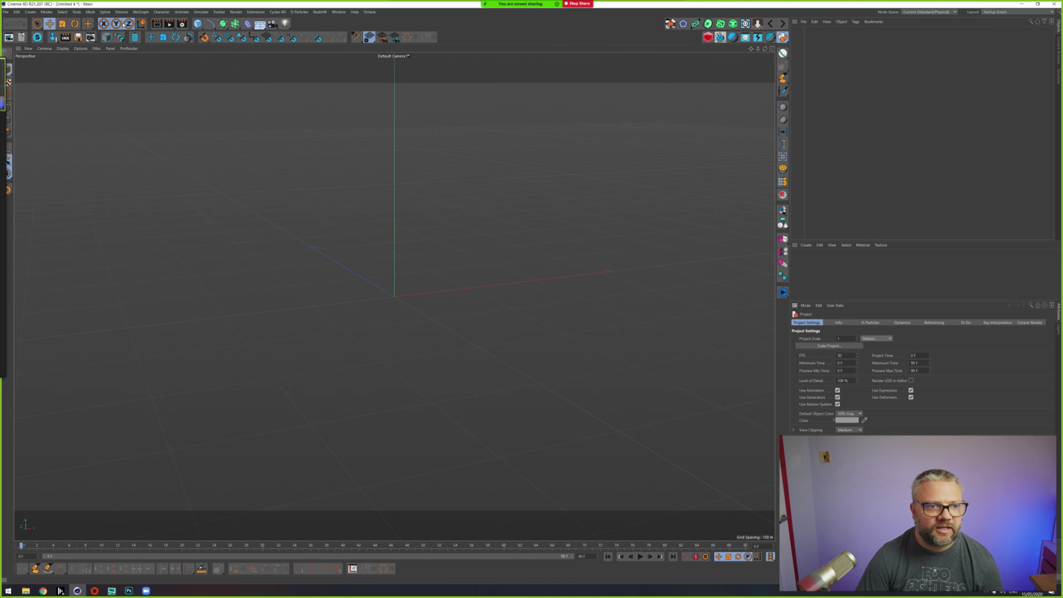
{"action": "left_click", "coordinate": [198, 23]}
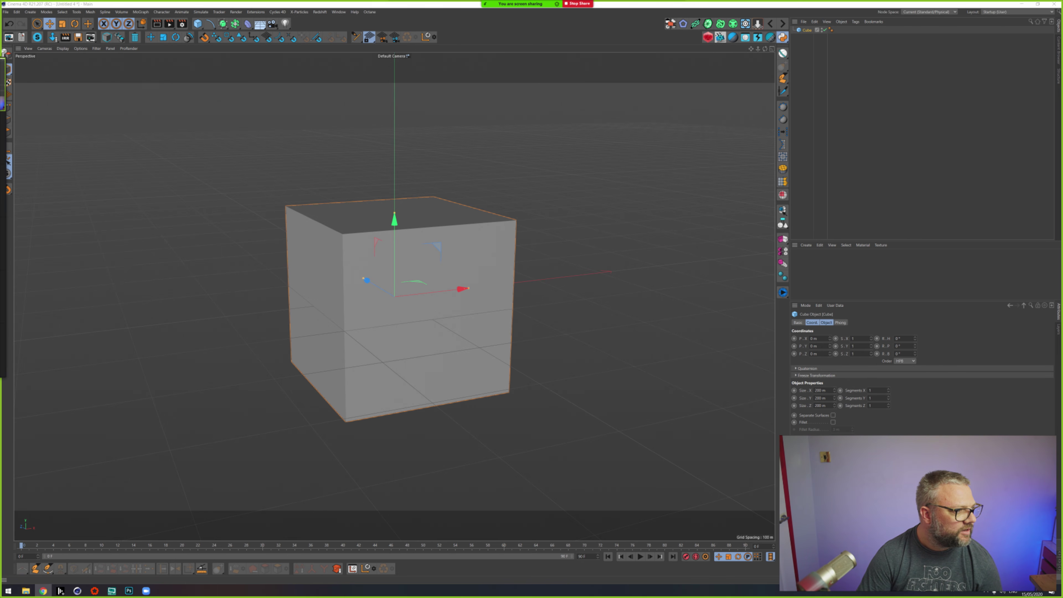
Step: Browse the TV Studio image search results in the browser for set design references, then return to Cinema 4D
{"action": "left_click_drag", "start_coordinate": [0, 126], "coordinate": [355, 1]}
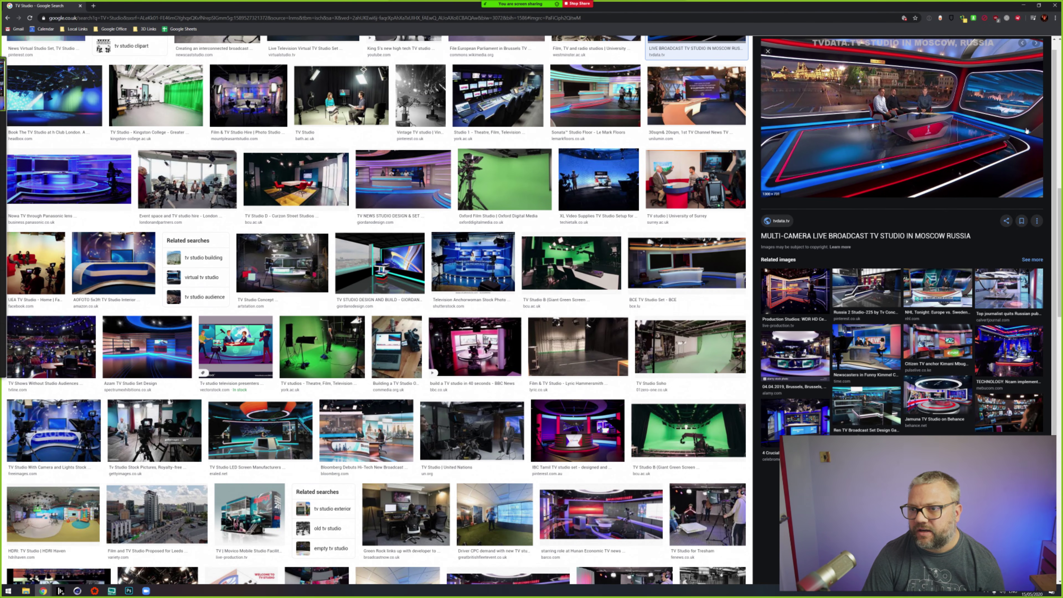
{"action": "scroll", "coordinate": [488, 181], "scroll_direction": "up", "scroll_amount": 15}
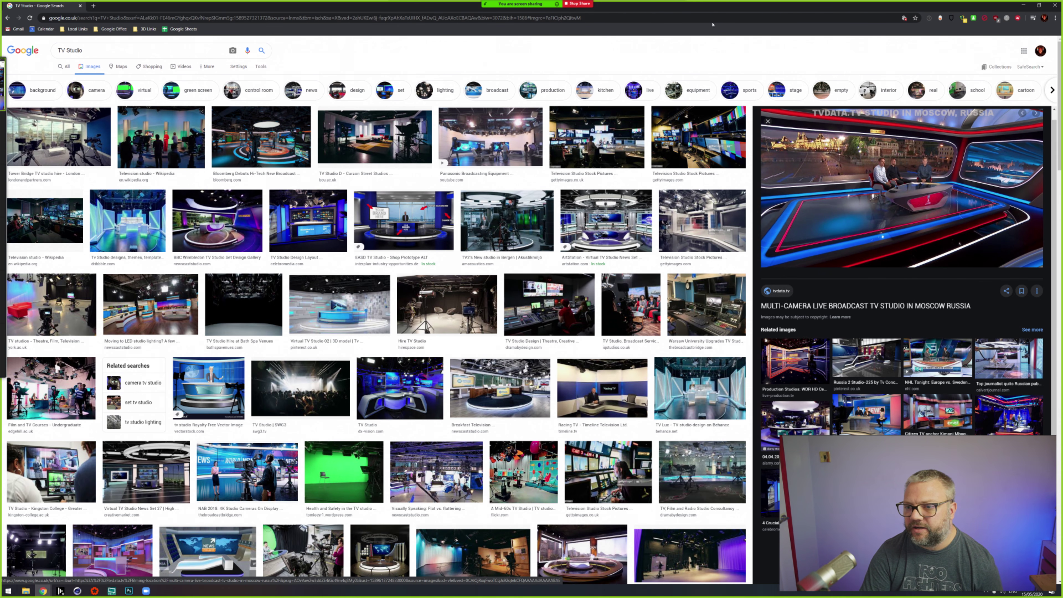
{"action": "left_click", "coordinate": [675, 9]}
{"action": "left_click_drag", "start_coordinate": [786, 6], "coordinate": [1, 100]}
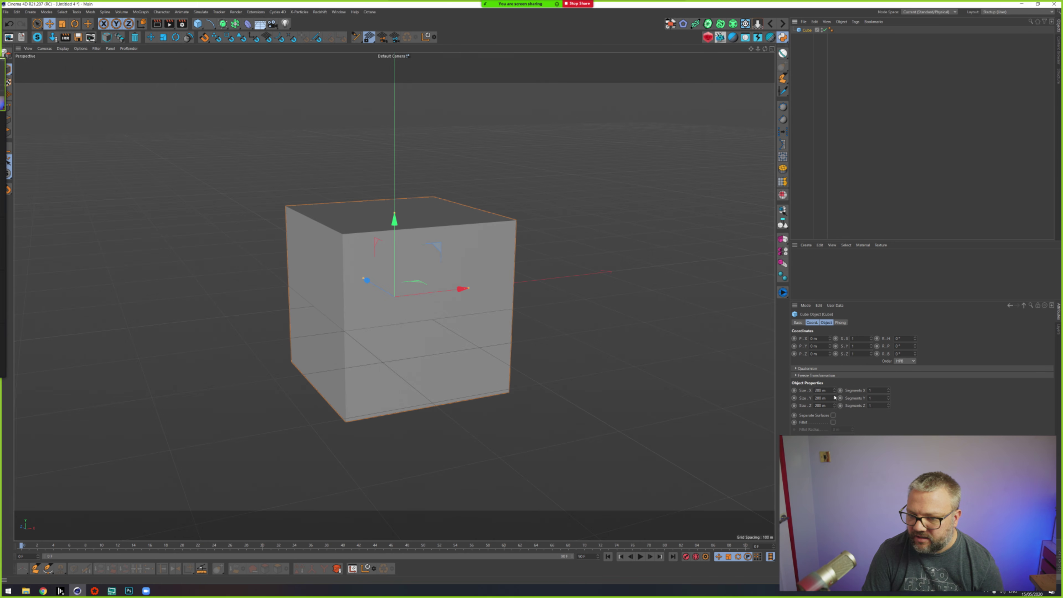
Step: Switch to the AR Studio_0001.c4d document and examine the riser, its edge strips and the table up close
{"action": "left_click", "coordinate": [820, 390]}
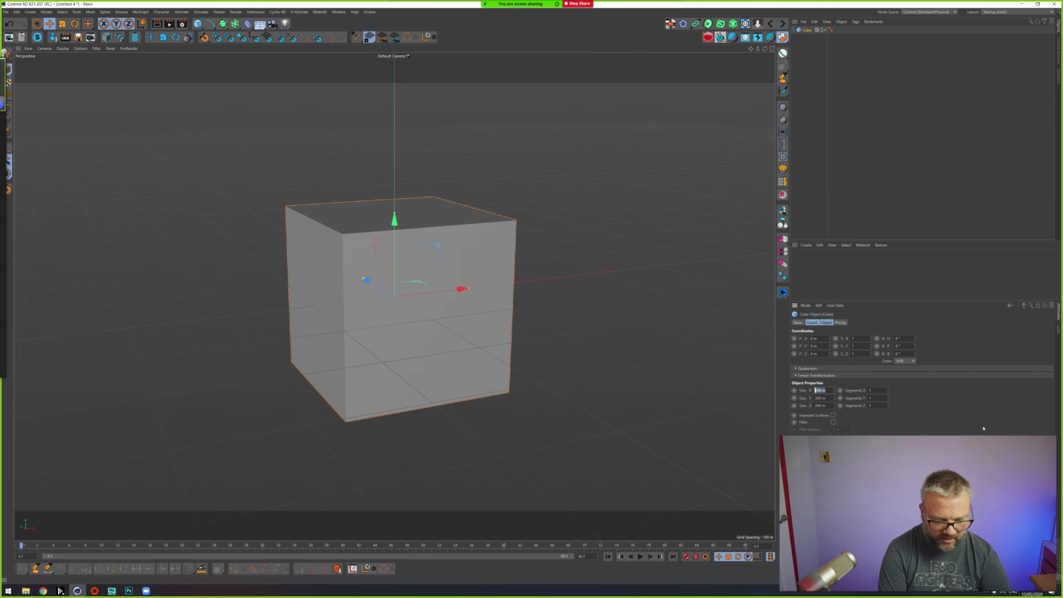
{"action": "left_click", "coordinate": [339, 11]}
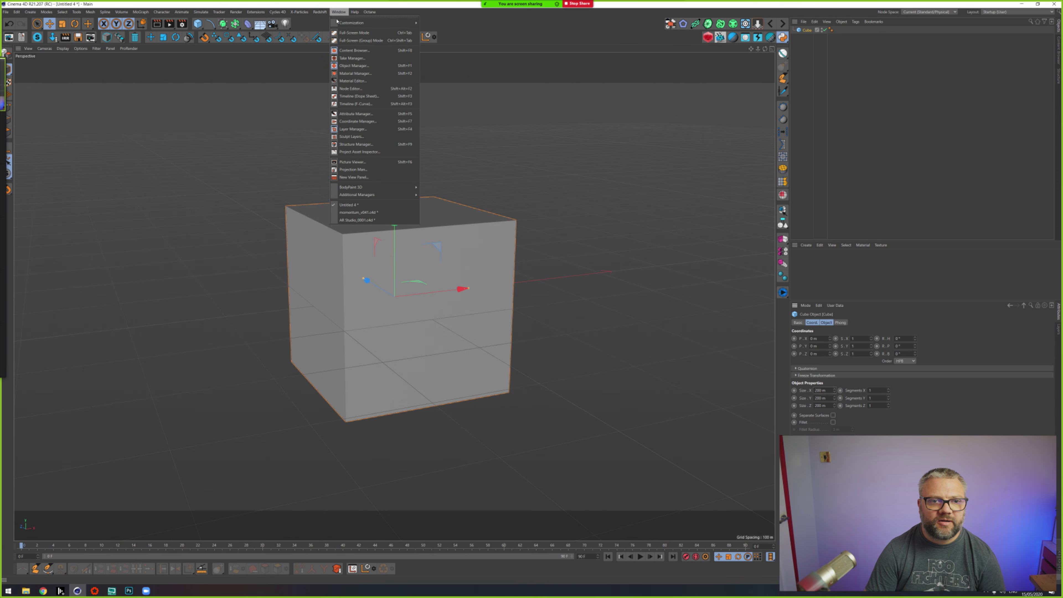
{"action": "left_click", "coordinate": [364, 221]}
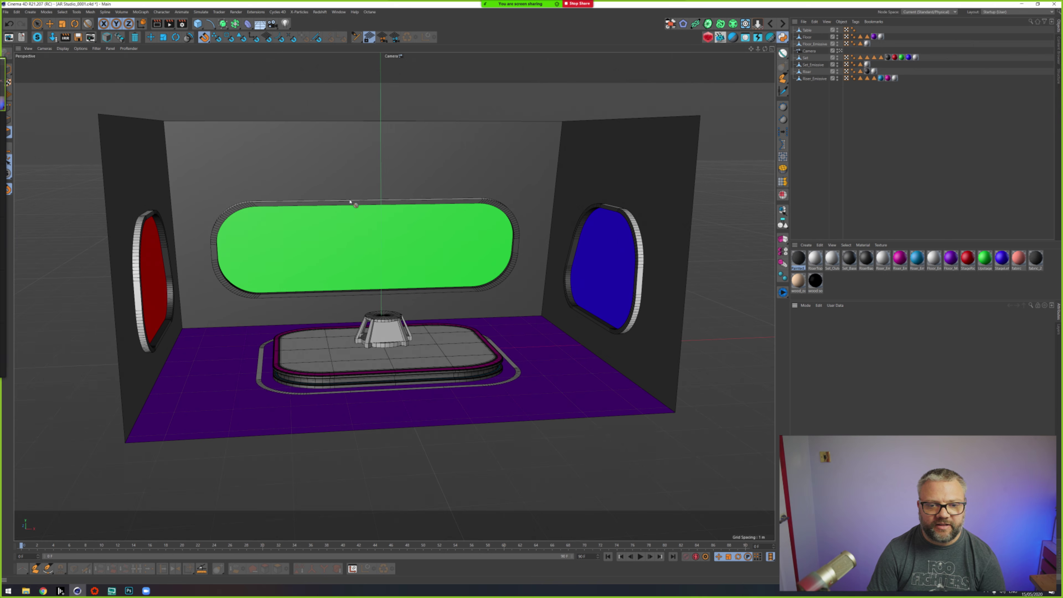
{"action": "scroll", "coordinate": [350, 404], "scroll_direction": "up", "scroll_amount": 3}
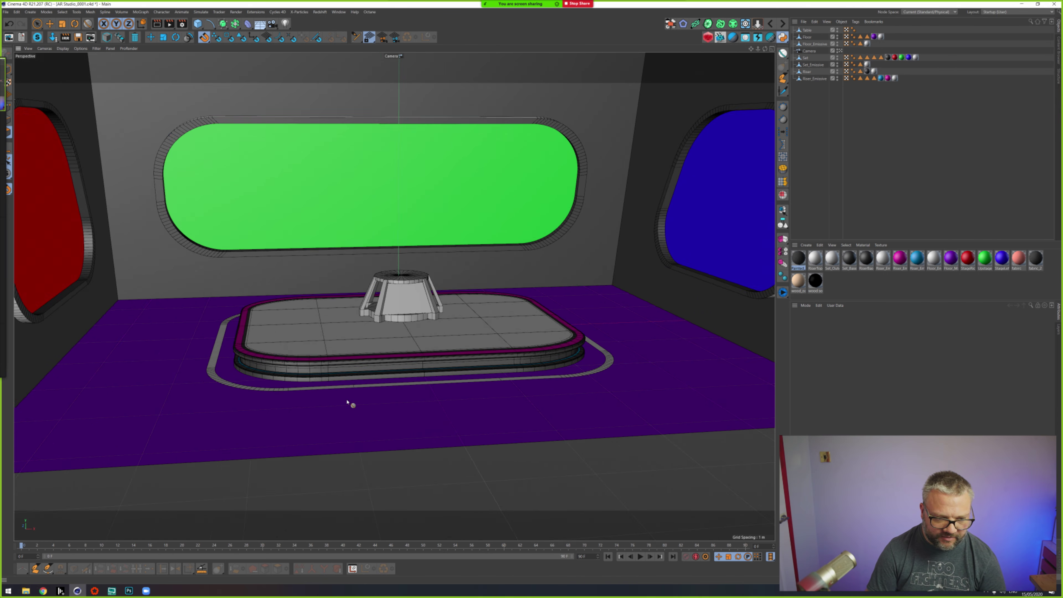
{"action": "scroll", "coordinate": [347, 402], "scroll_direction": "up", "scroll_amount": 5}
{"action": "left_click_drag", "start_coordinate": [394, 361], "coordinate": [339, 372], "text": "alt"}
{"action": "scroll", "coordinate": [361, 352], "scroll_direction": "up", "scroll_amount": 3}
{"action": "scroll", "coordinate": [361, 349], "scroll_direction": "down", "scroll_amount": 3}
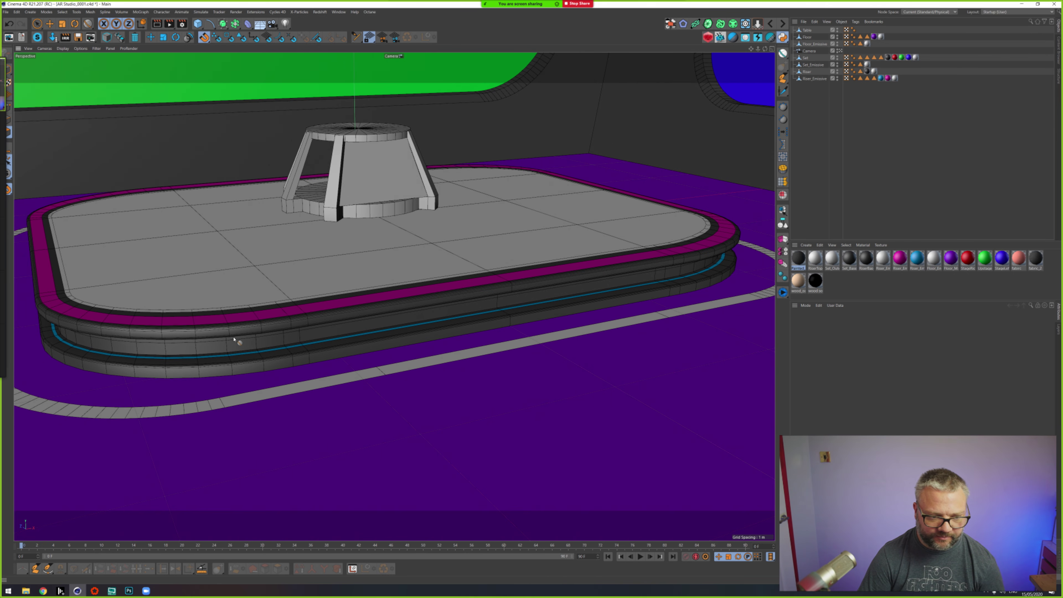
{"action": "scroll", "coordinate": [155, 282], "scroll_direction": "down", "scroll_amount": 4}
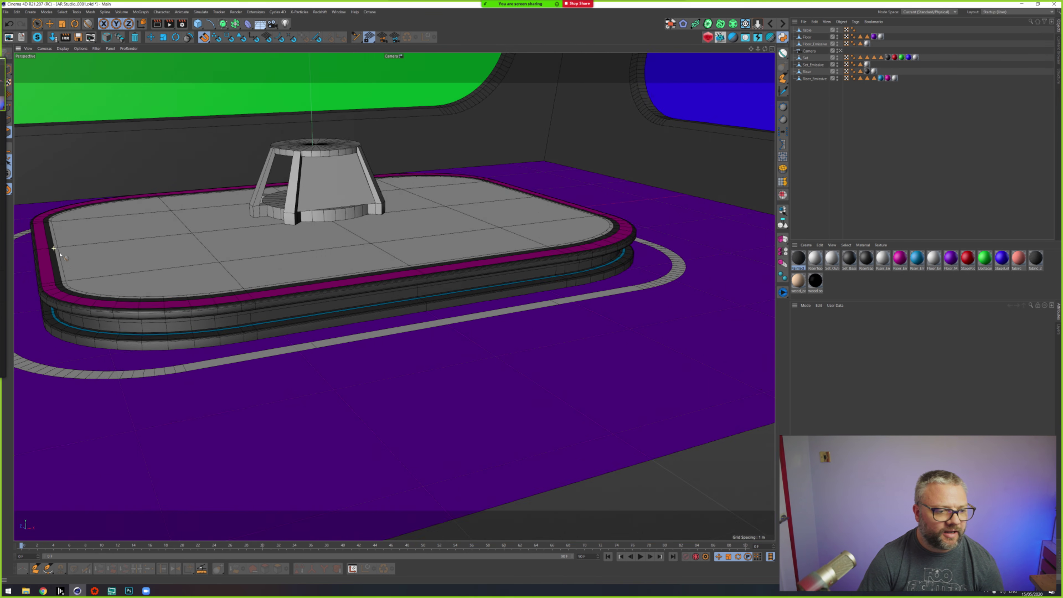
{"action": "scroll", "coordinate": [155, 282], "scroll_direction": "down", "scroll_amount": 2}
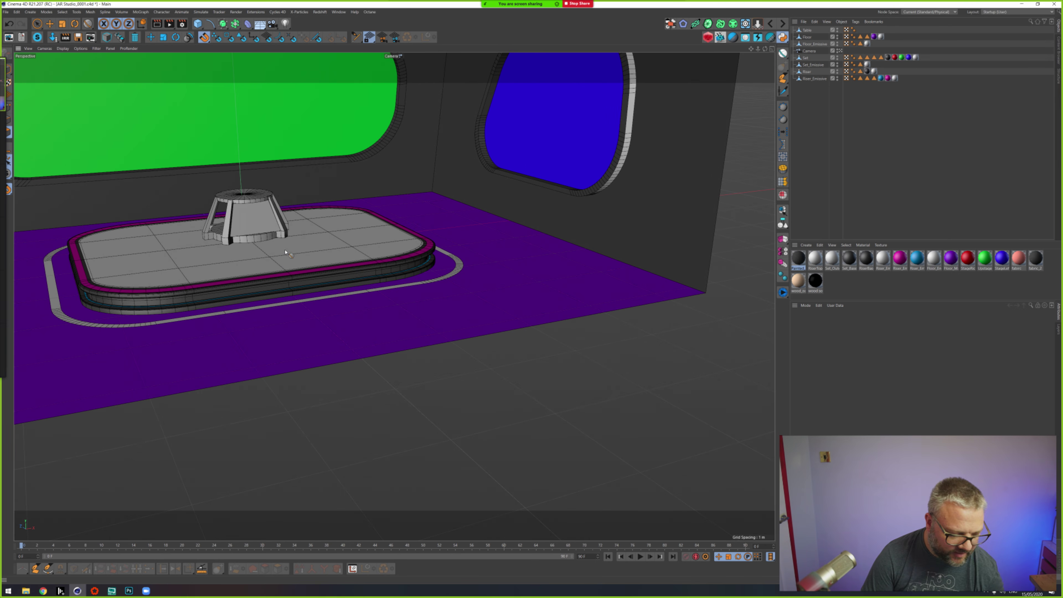
Step: Return to the Untitled 4 project and set the cube's X, Y and Z sizes to 5 m each
{"action": "left_click", "coordinate": [339, 11]}
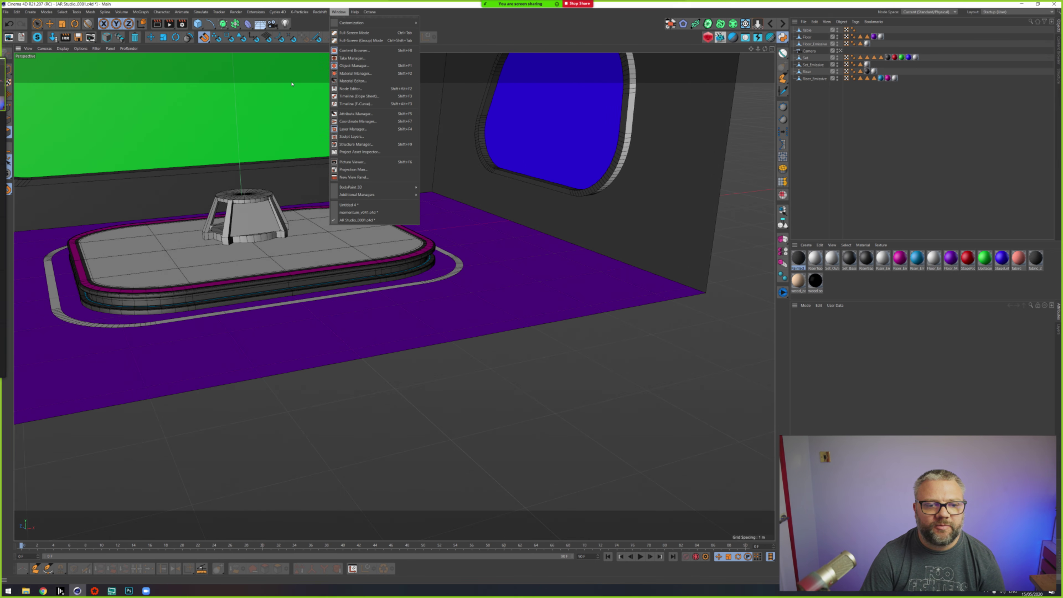
{"action": "left_click", "coordinate": [353, 205]}
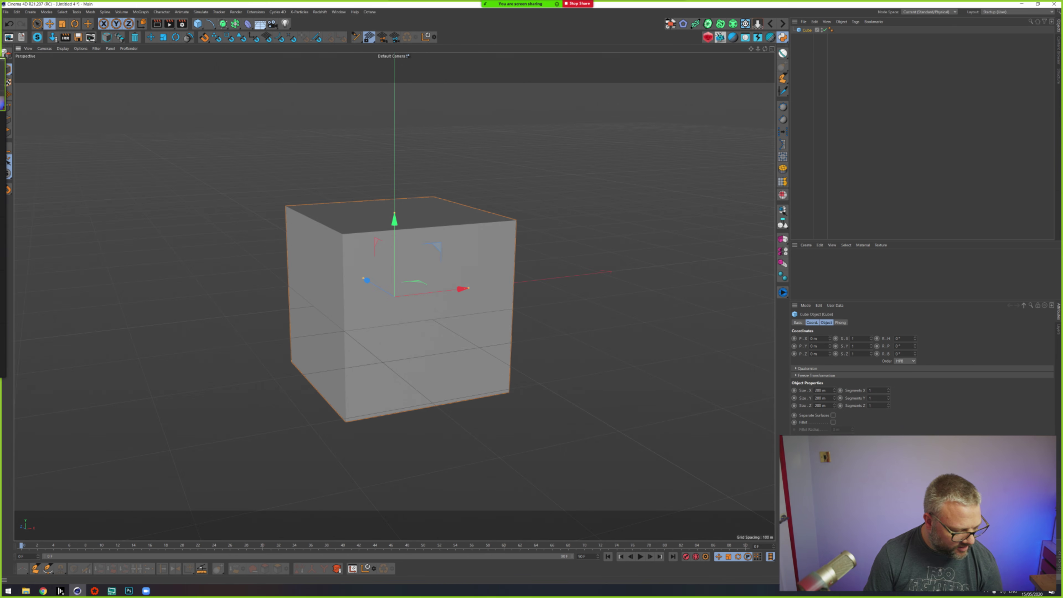
{"action": "left_click", "coordinate": [827, 390]}
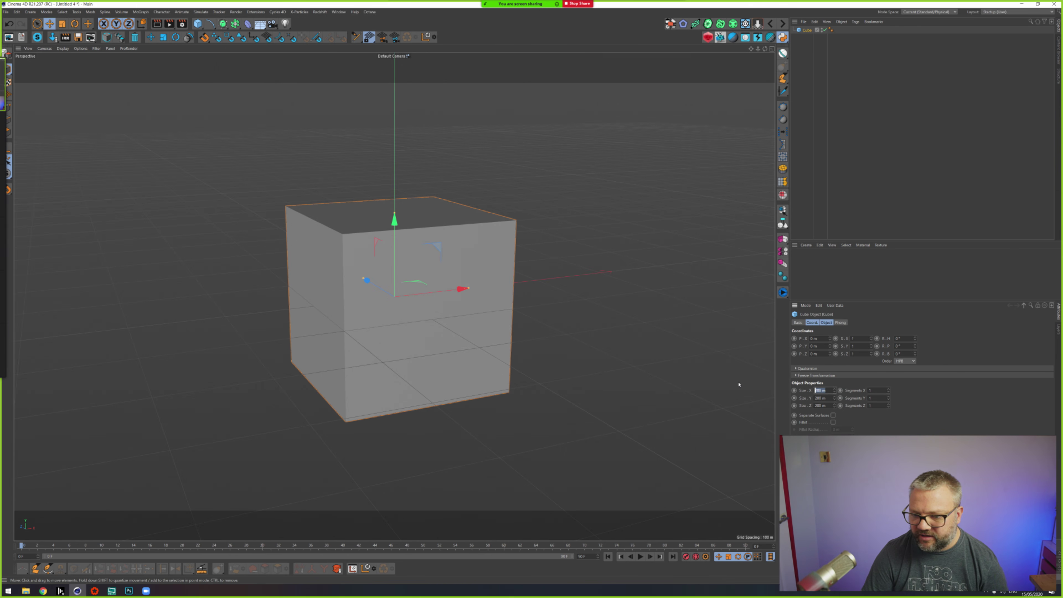
{"action": "type", "text": "5"}
{"action": "key", "text": "Tab"}
{"action": "type", "text": "5"}
{"action": "key", "text": "Tab"}
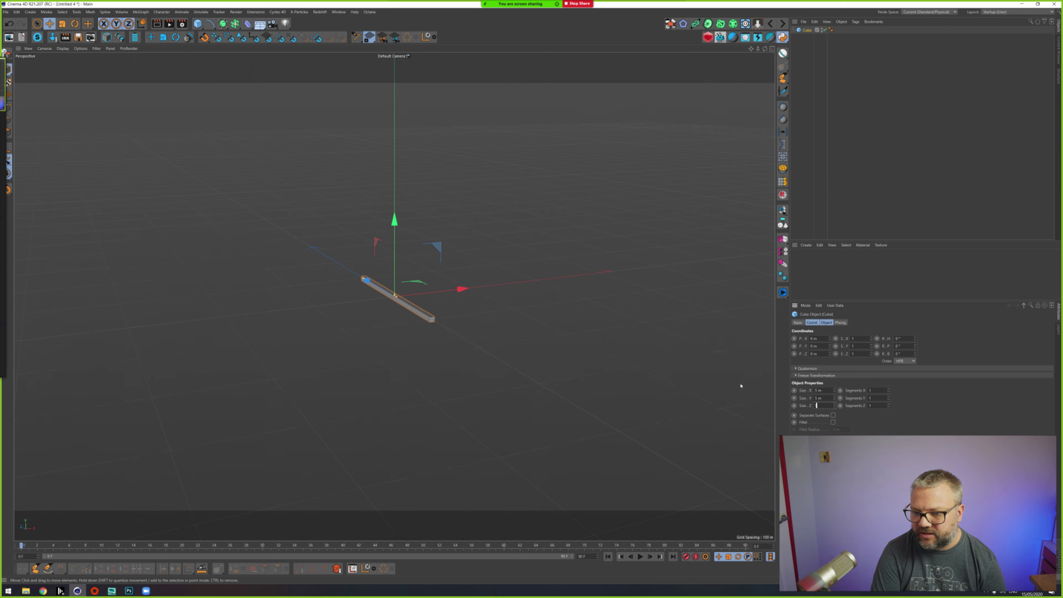
{"action": "type", "text": "5"}
{"action": "key", "text": "Return"}
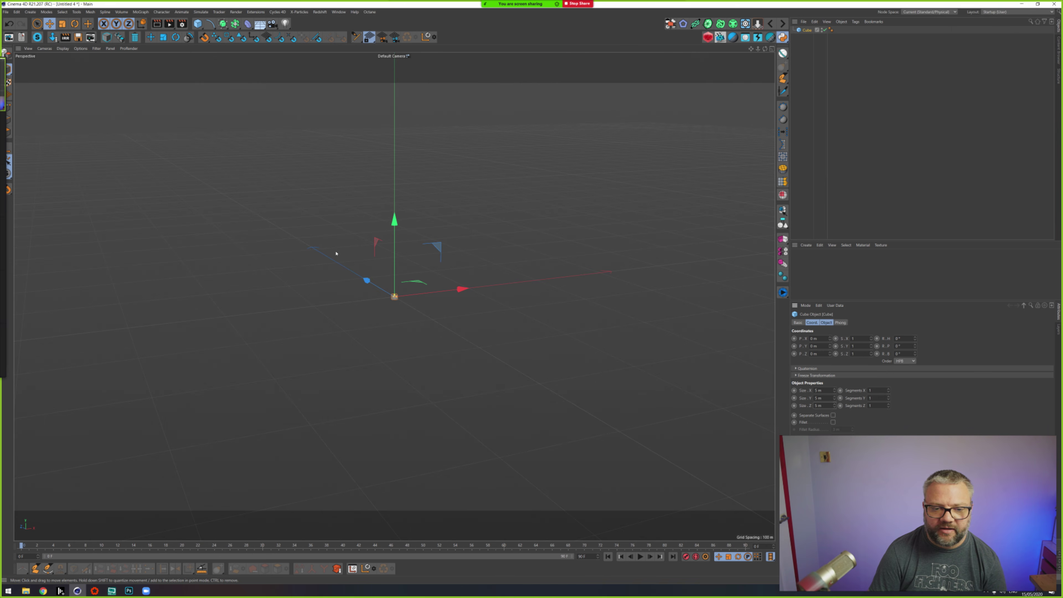
Step: Flatten the cube into a slab by setting its Y size to 0.2 m
{"action": "scroll", "coordinate": [395, 298], "scroll_direction": "up", "scroll_amount": 2}
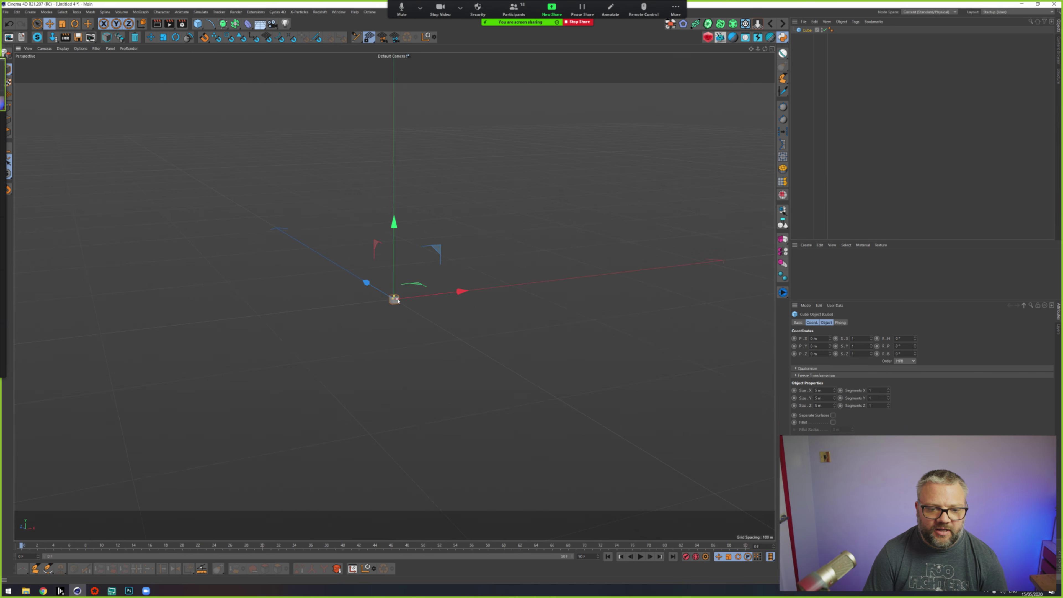
{"action": "scroll", "coordinate": [395, 303], "scroll_direction": "up", "scroll_amount": 6}
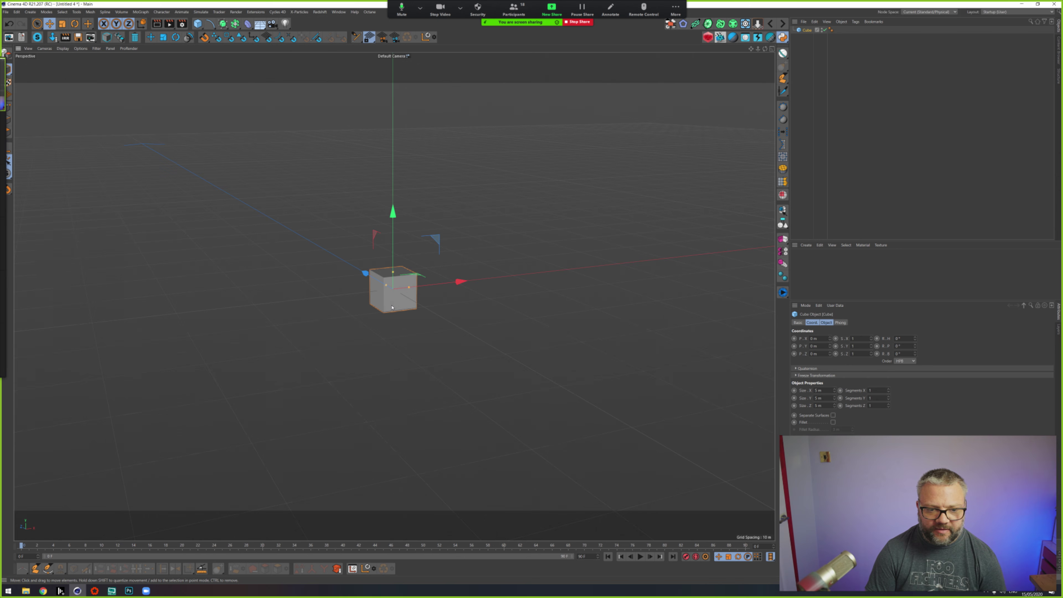
{"action": "scroll", "coordinate": [392, 307], "scroll_direction": "up", "scroll_amount": 8}
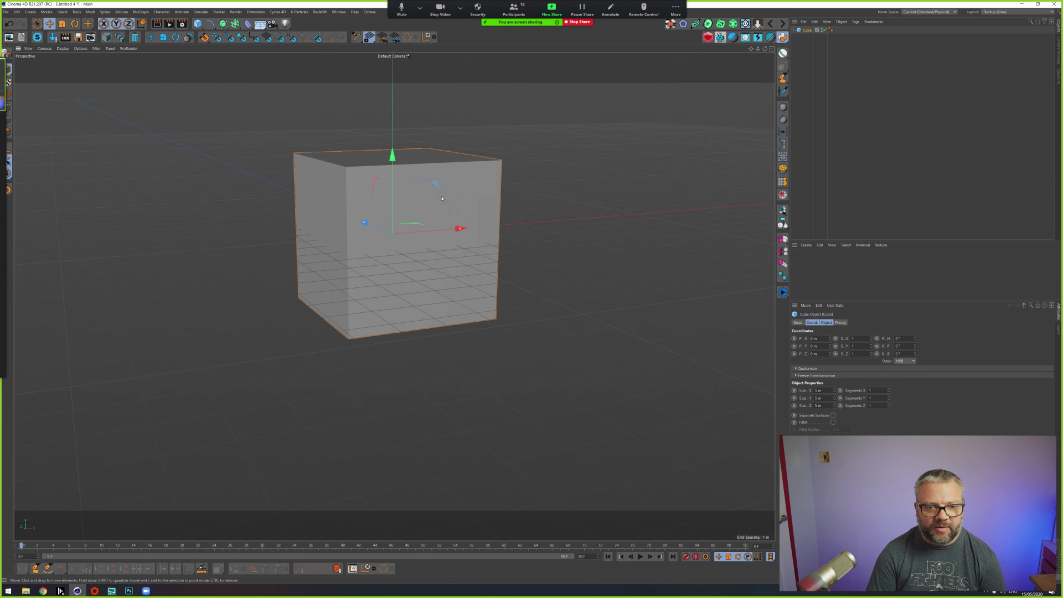
{"action": "scroll", "coordinate": [458, 276], "scroll_direction": "up", "scroll_amount": 3}
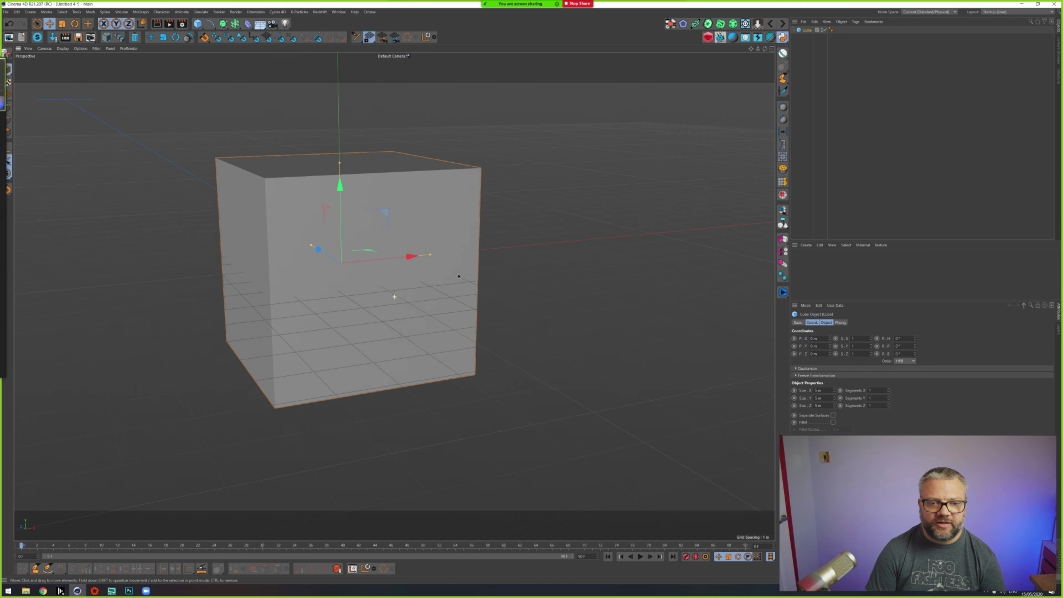
{"action": "mouse_move", "coordinate": [458, 276]}
{"action": "left_mouse_down", "text": "alt"}
{"action": "mouse_move", "coordinate": [475, 267]}
{"action": "mouse_move", "coordinate": [444, 256]}
{"action": "mouse_move", "coordinate": [467, 269]}
{"action": "left_mouse_up", "text": "alt"}
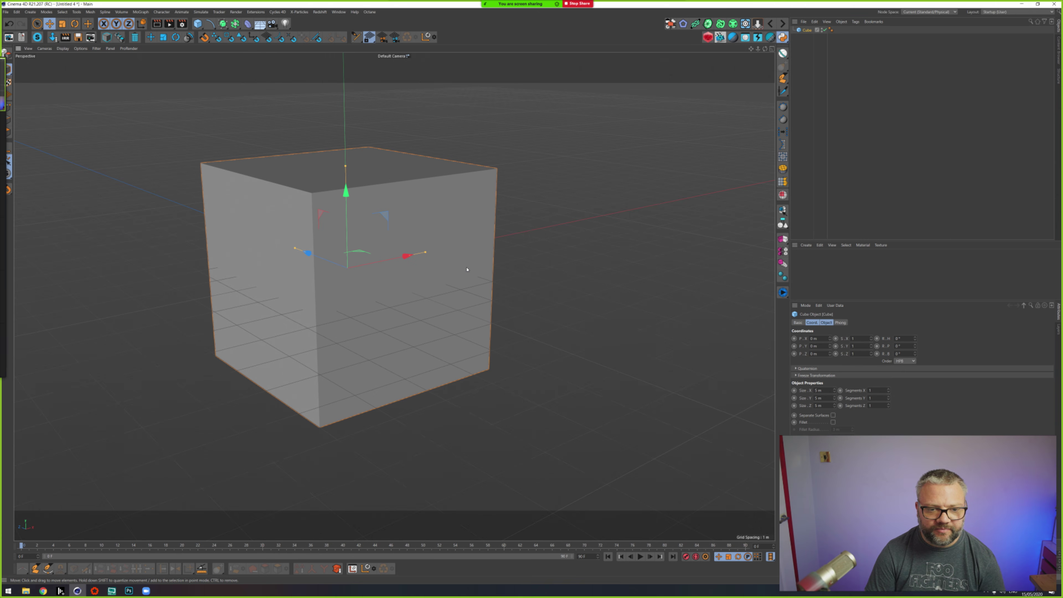
{"action": "middle_click_drag", "start_coordinate": [482, 288], "coordinate": [518, 293], "text": "alt"}
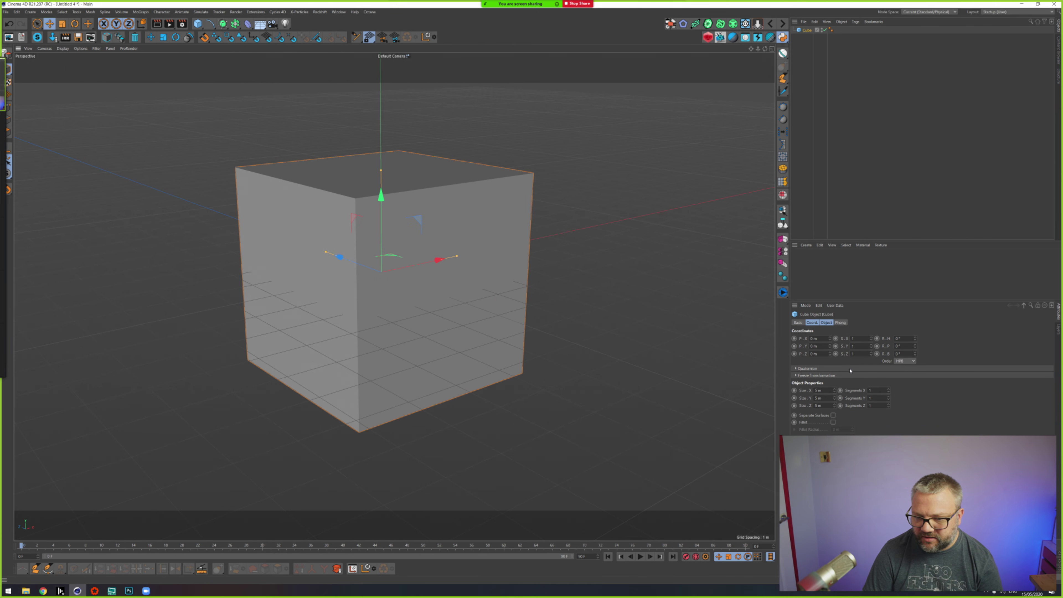
{"action": "mouse_move", "coordinate": [463, 224]}
{"action": "left_mouse_down", "text": "alt"}
{"action": "mouse_move", "coordinate": [414, 230]}
{"action": "mouse_move", "coordinate": [470, 249]}
{"action": "mouse_move", "coordinate": [446, 229]}
{"action": "left_mouse_up", "text": "alt"}
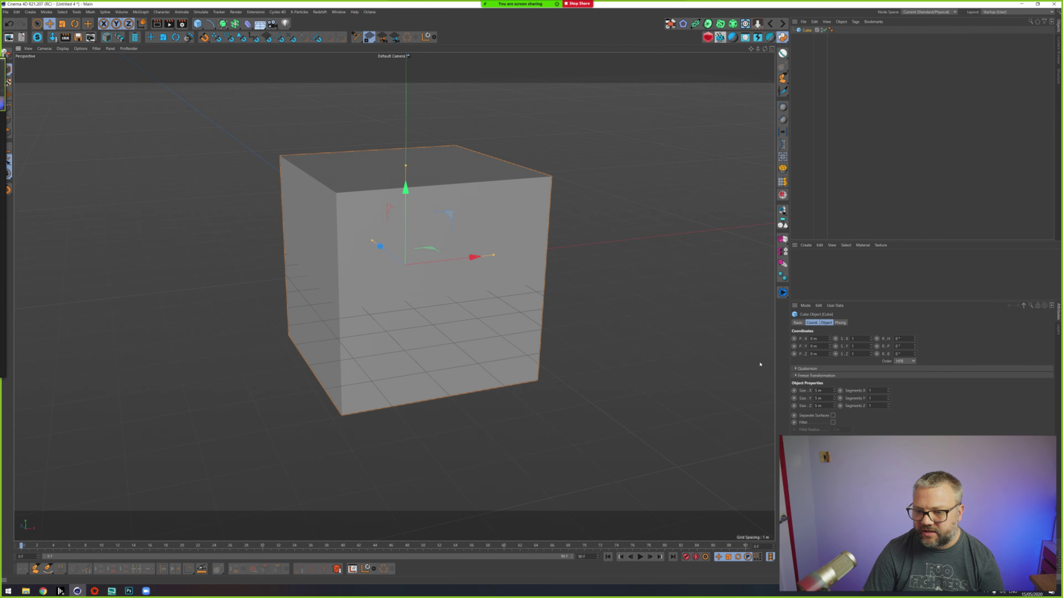
{"action": "left_click", "coordinate": [818, 397]}
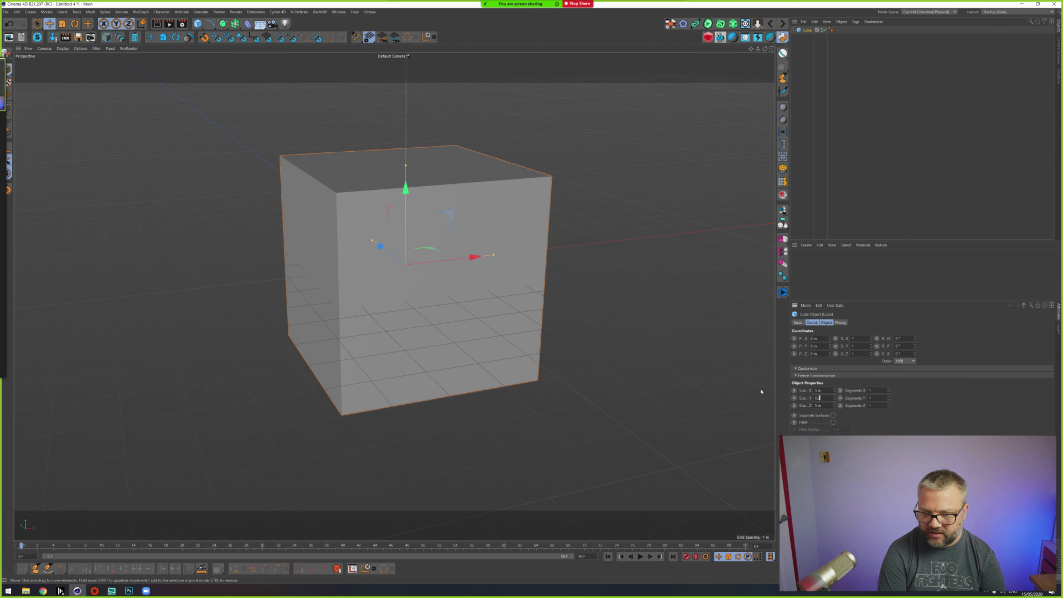
{"action": "type", "text": "0.2"}
{"action": "key", "text": "Return"}
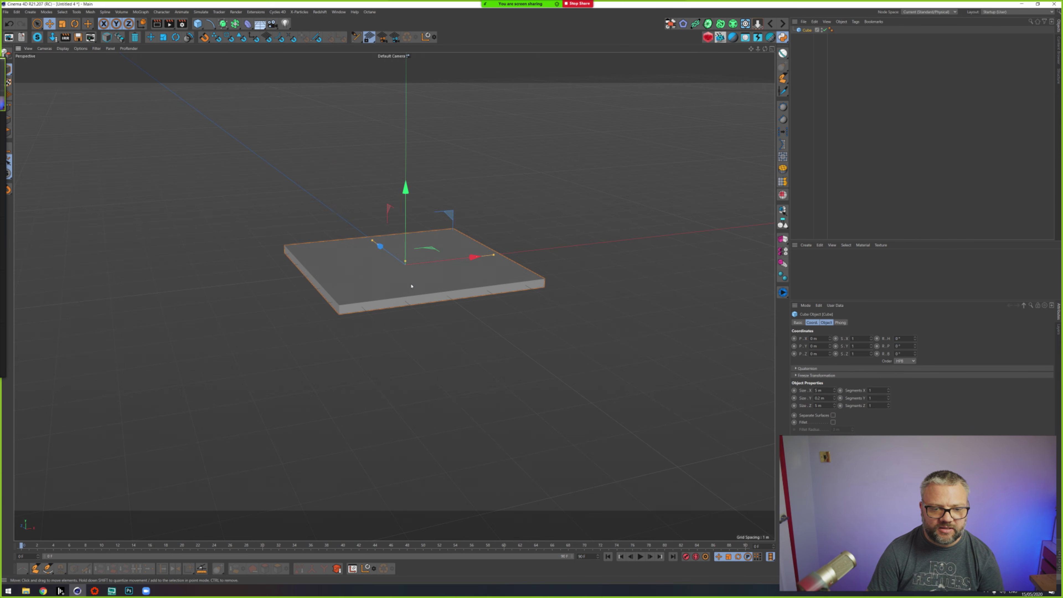
Step: Divide the slab's height into 4 segments and show the polygon lines in the viewport shading
{"action": "left_click_drag", "start_coordinate": [412, 286], "coordinate": [444, 268], "text": "alt"}
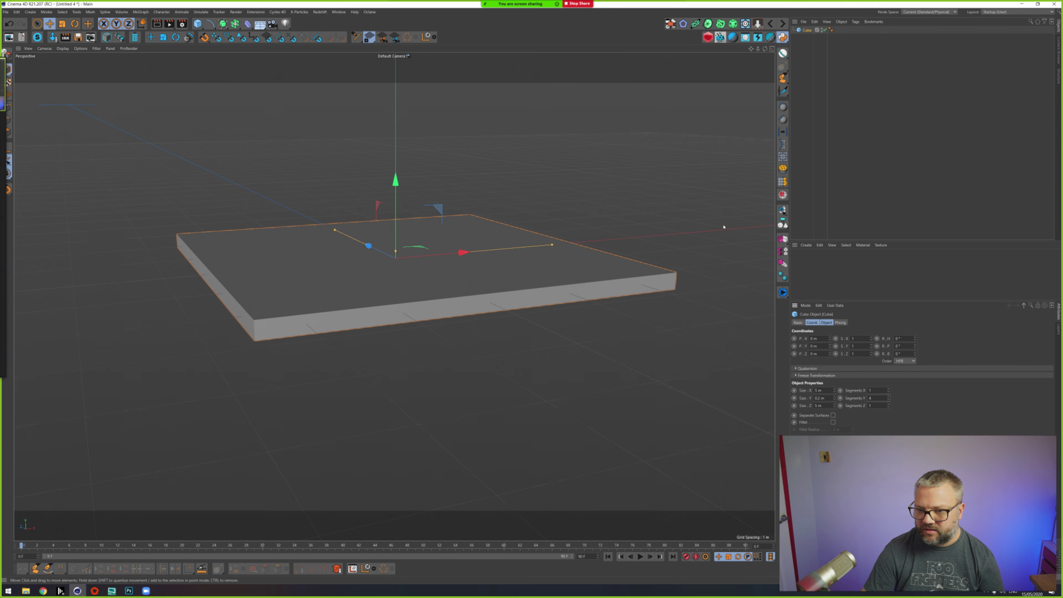
{"action": "left_click_drag", "start_coordinate": [196, 264], "coordinate": [327, 116], "text": "alt"}
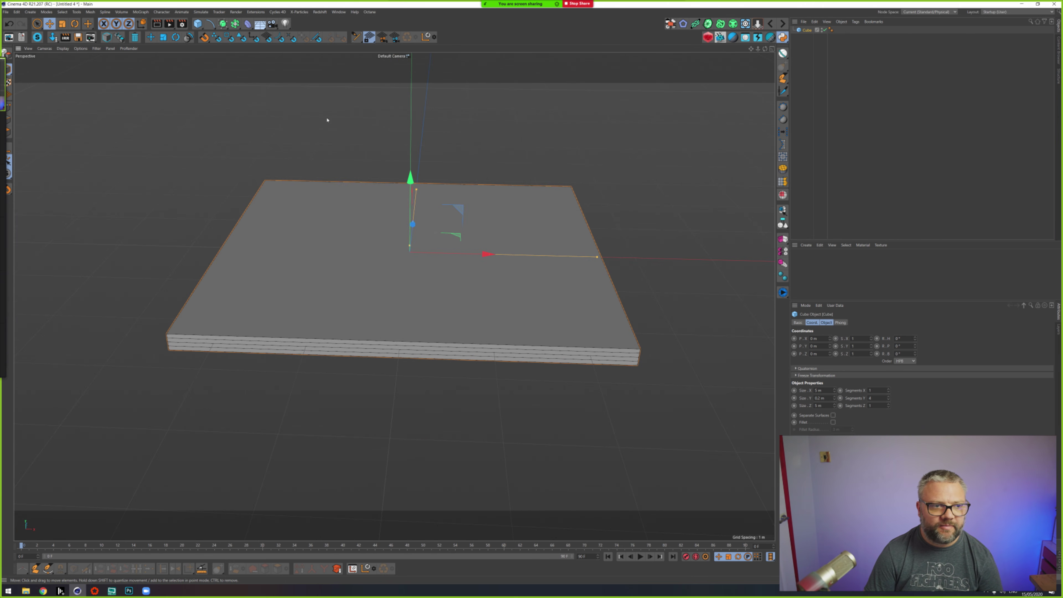
{"action": "left_click", "coordinate": [63, 50]}
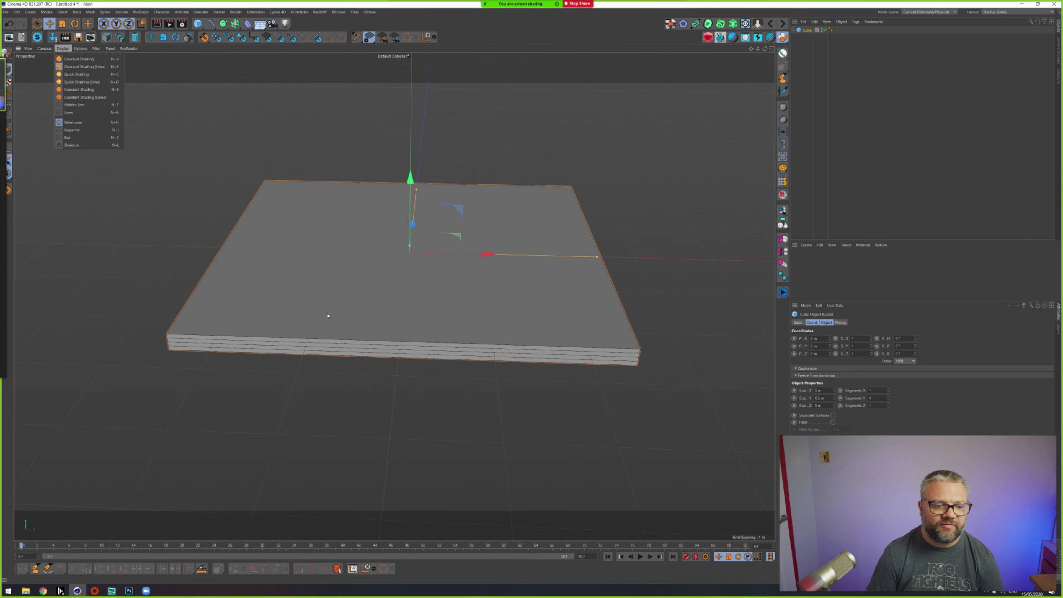
{"action": "left_click", "coordinate": [310, 290]}
{"action": "left_click_drag", "start_coordinate": [327, 341], "coordinate": [382, 237], "text": "alt"}
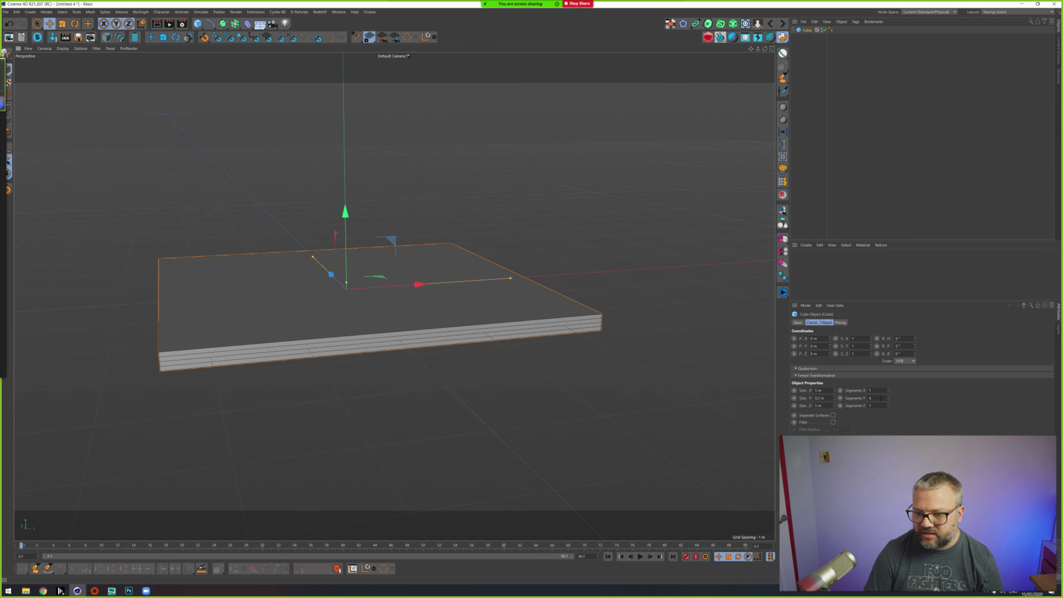
{"action": "left_click_drag", "start_coordinate": [888, 398], "coordinate": [888, 398]}
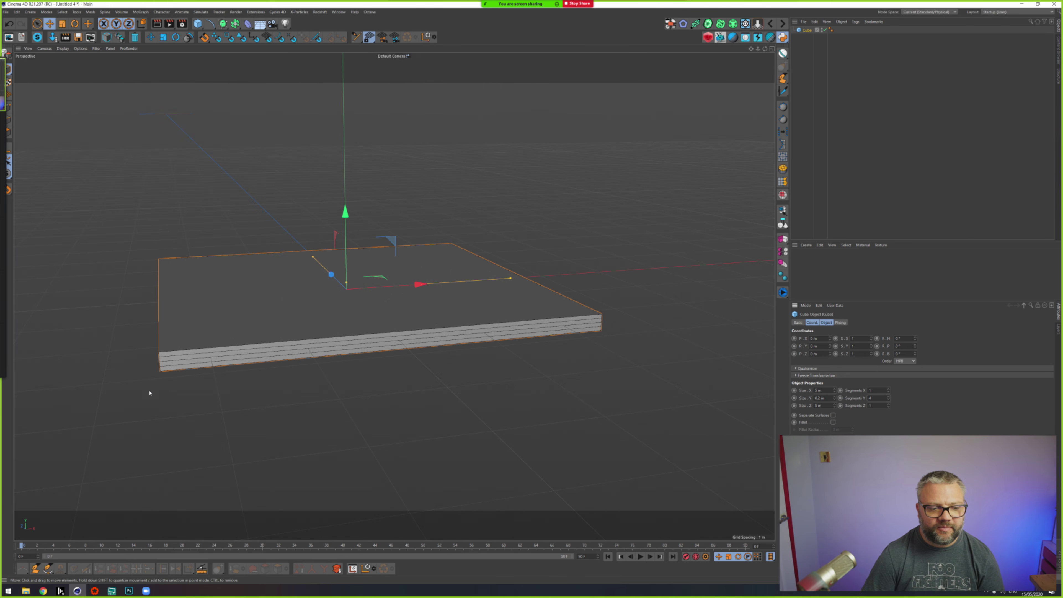
Step: Set the slab's Z size to 3 m and convert it into an editable polygon object
{"action": "left_click_drag", "start_coordinate": [309, 316], "coordinate": [306, 311], "text": "alt"}
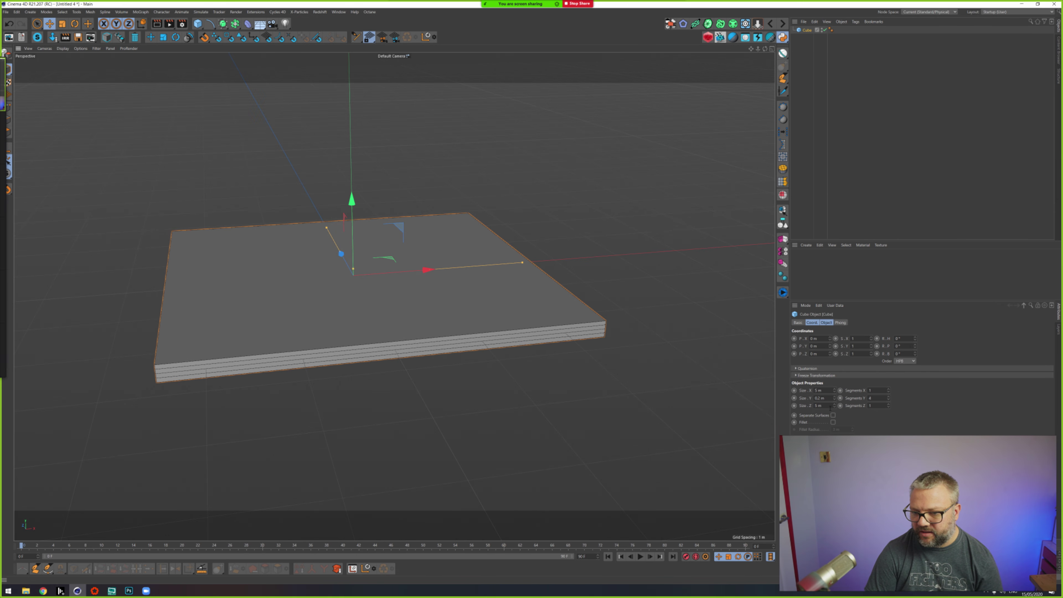
{"action": "left_click", "coordinate": [830, 405]}
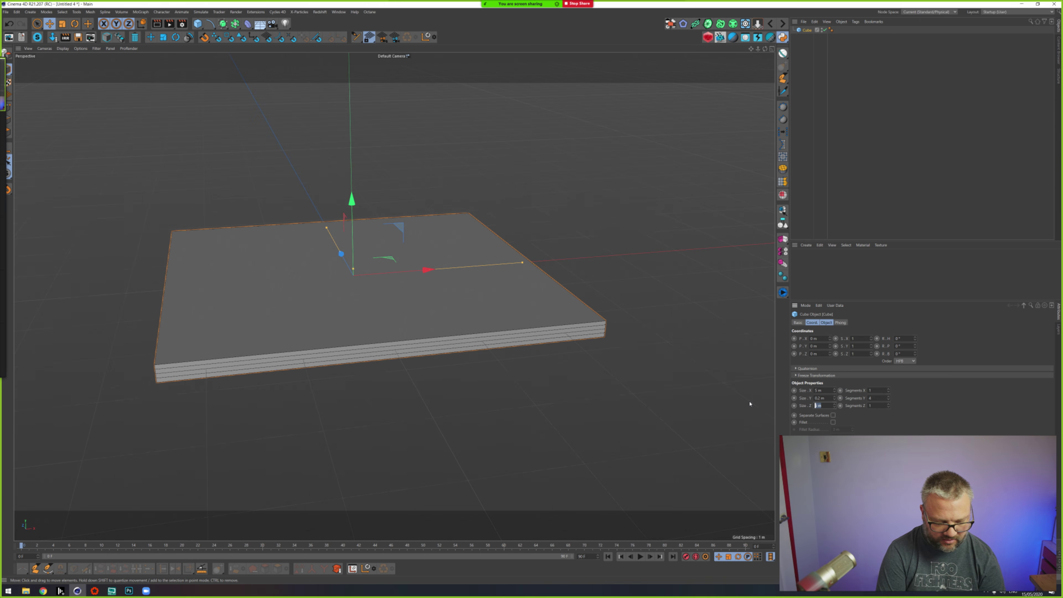
{"action": "key", "text": "Return"}
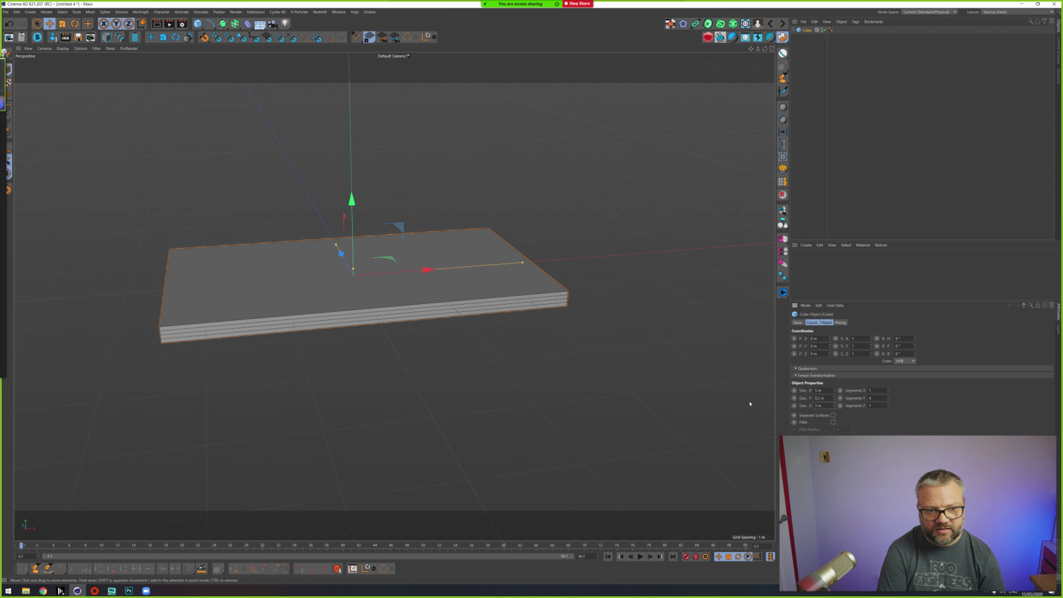
{"action": "left_click_drag", "start_coordinate": [431, 247], "coordinate": [510, 300], "text": "alt"}
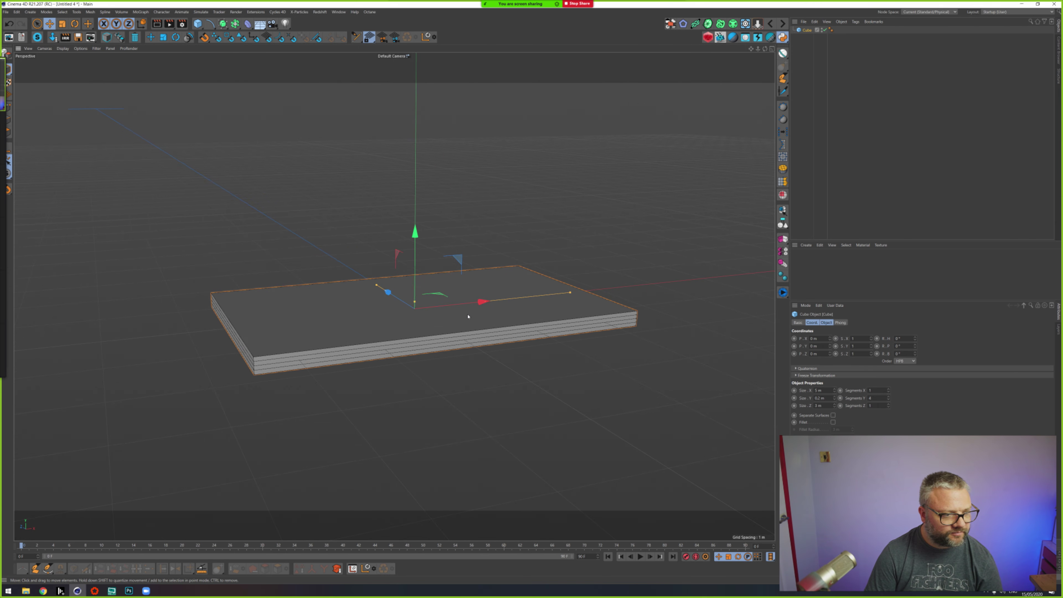
{"action": "left_click_drag", "start_coordinate": [468, 330], "coordinate": [446, 316], "text": "alt"}
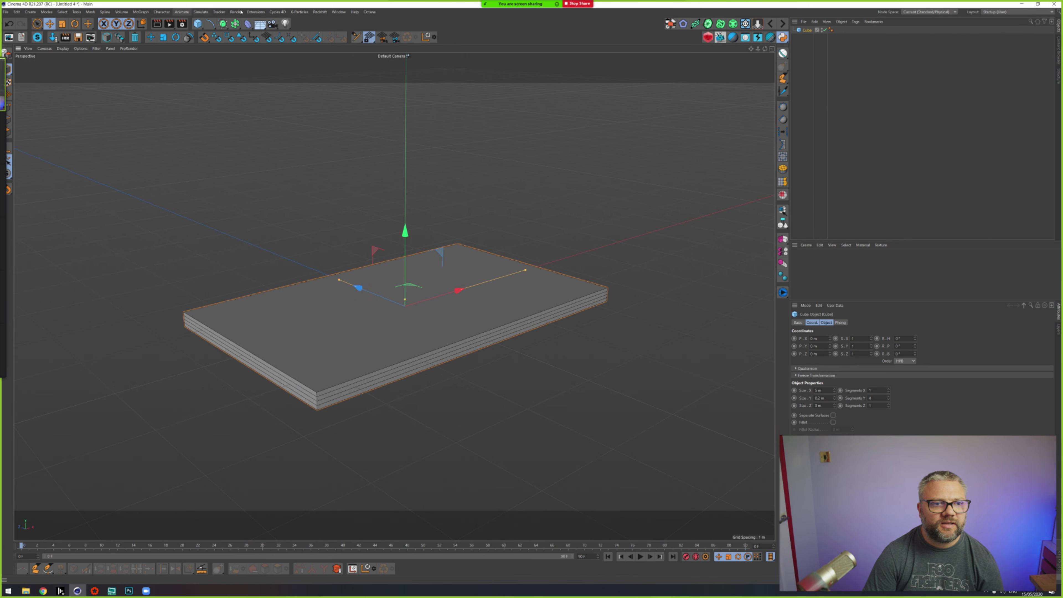
{"action": "key", "text": "c"}
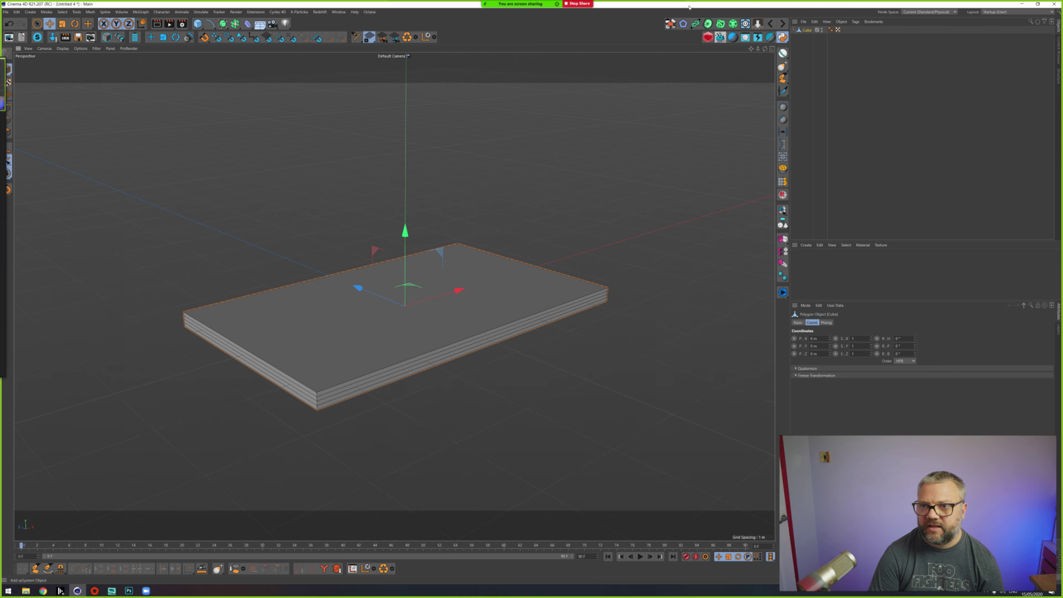
Step: Switch to edge editing and use Live Selection to pick the four vertical edge segments at the slab's nearest corner
{"action": "left_click", "coordinate": [10, 120]}
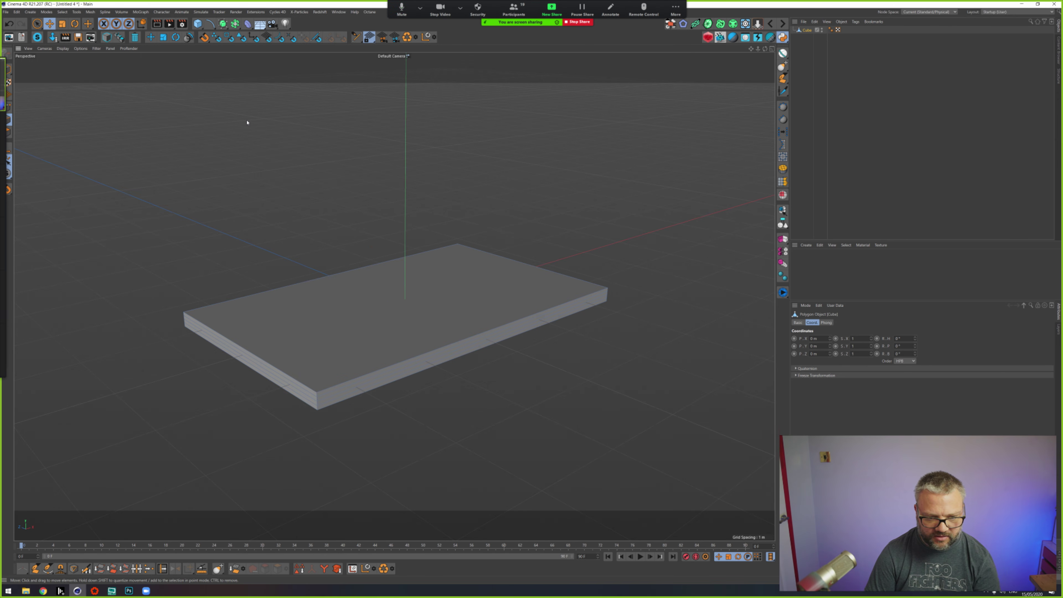
{"action": "key", "text": "9"}
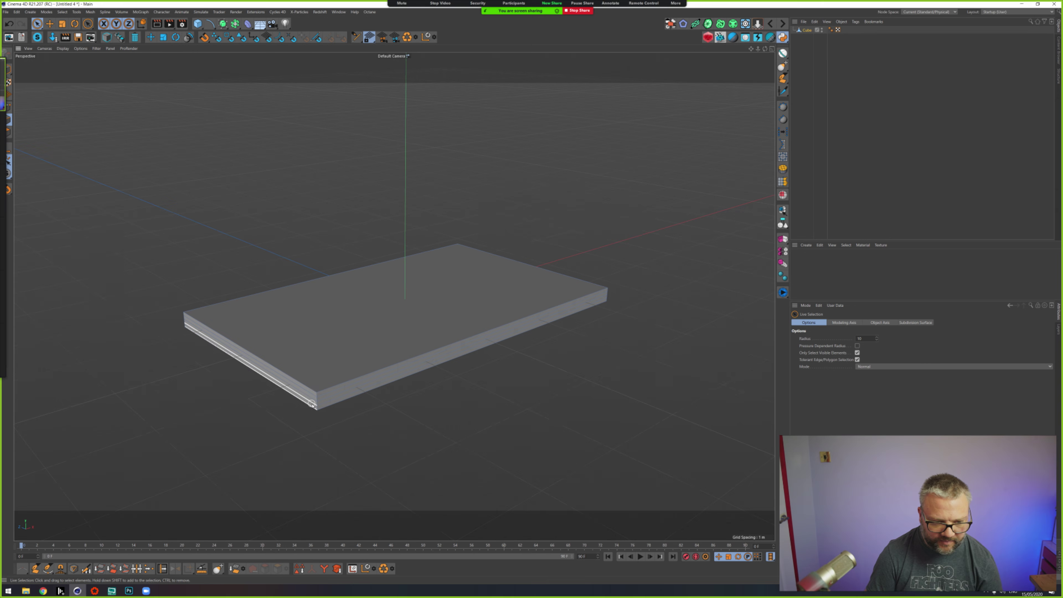
{"action": "double_click", "coordinate": [317, 394]}
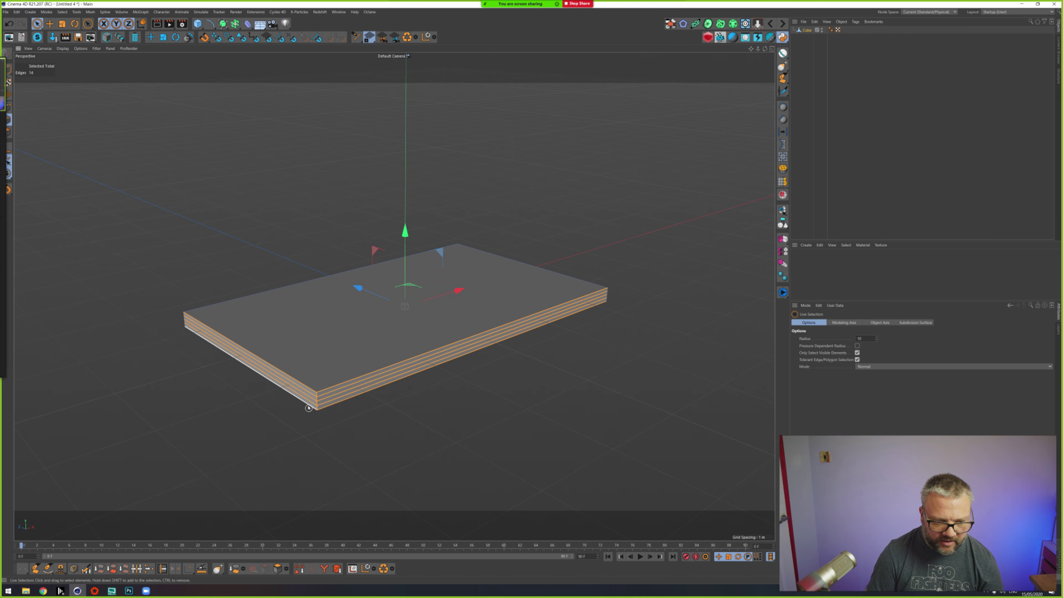
Step: Add the second corner's vertical edges to the selection and deselect the horizontal edges caught along both adjoining sides
{"action": "left_click_drag", "start_coordinate": [202, 317], "coordinate": [294, 316], "text": "alt"}
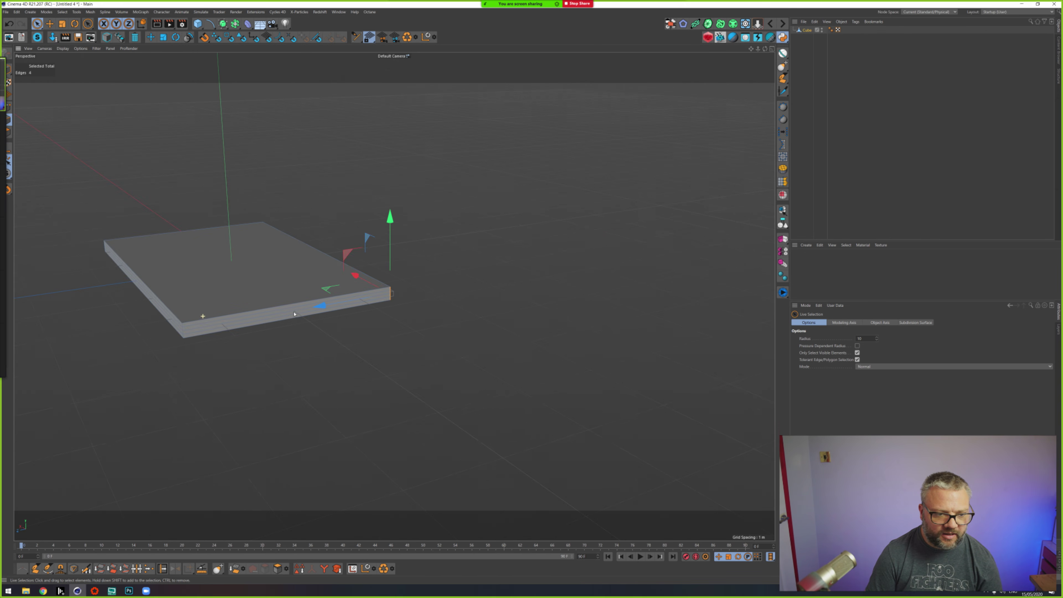
{"action": "middle_click_drag", "start_coordinate": [204, 317], "coordinate": [308, 352], "text": "alt"}
{"action": "right_click_drag", "start_coordinate": [308, 352], "coordinate": [346, 363], "text": "alt"}
{"action": "scroll", "coordinate": [346, 363], "scroll_direction": "up", "scroll_amount": 3}
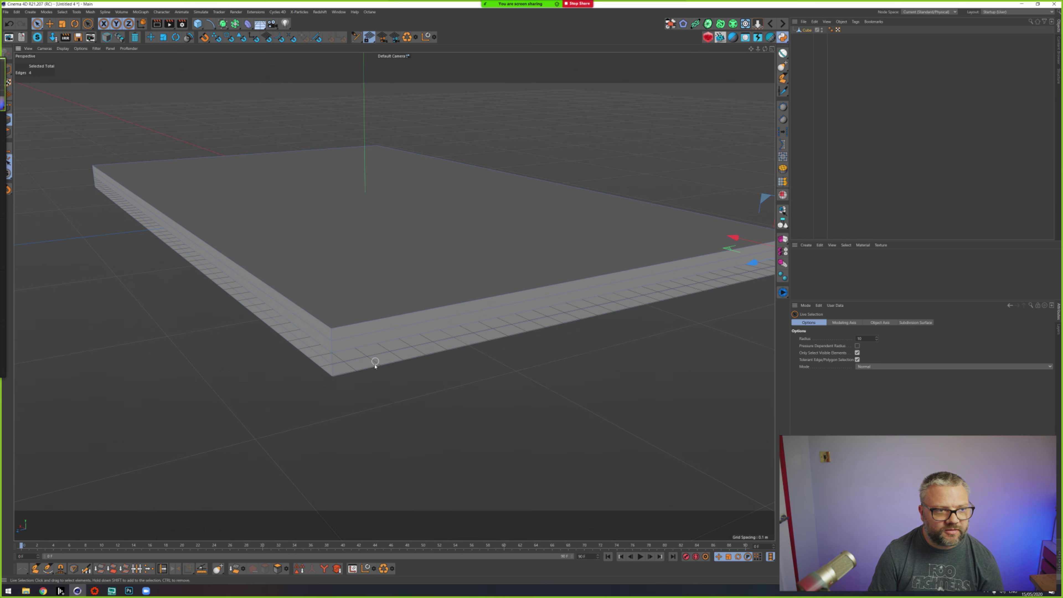
{"action": "left_click_drag", "start_coordinate": [331, 335], "coordinate": [334, 387], "text": "shift"}
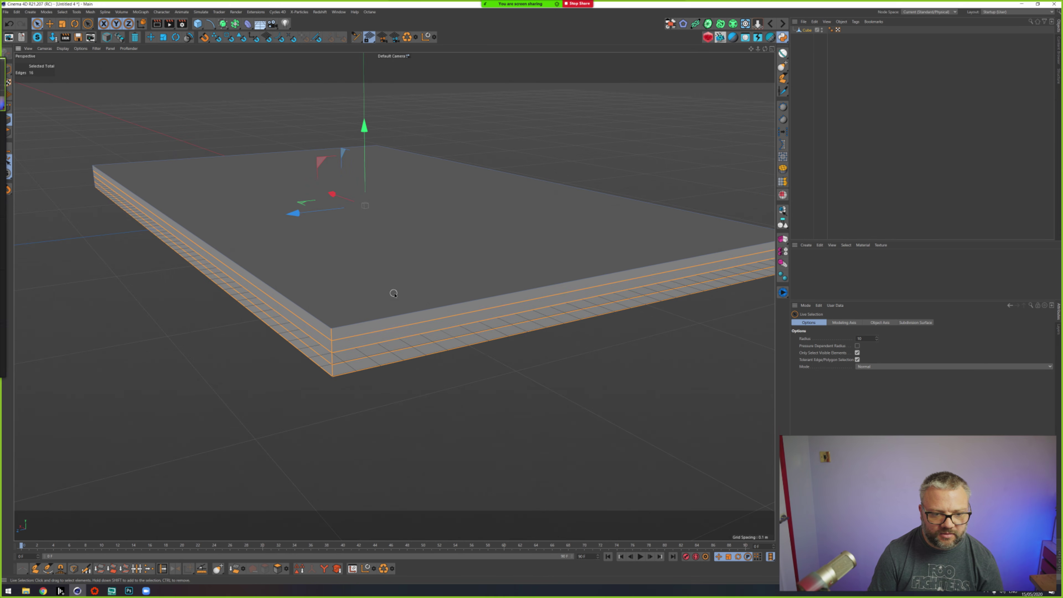
{"action": "left_click_drag", "start_coordinate": [394, 294], "coordinate": [389, 368], "text": "ctrl"}
{"action": "left_click_drag", "start_coordinate": [276, 297], "coordinate": [253, 320], "text": "ctrl"}
Step: Extend the edge selection to the third corner's vertical segments, removing any horizontal side edges picked up with them
{"action": "middle_click_drag", "start_coordinate": [167, 172], "coordinate": [393, 297], "text": "alt"}
{"action": "left_click_drag", "start_coordinate": [313, 295], "coordinate": [422, 257], "text": "alt"}
{"action": "scroll", "coordinate": [313, 293], "scroll_direction": "up", "scroll_amount": 4}
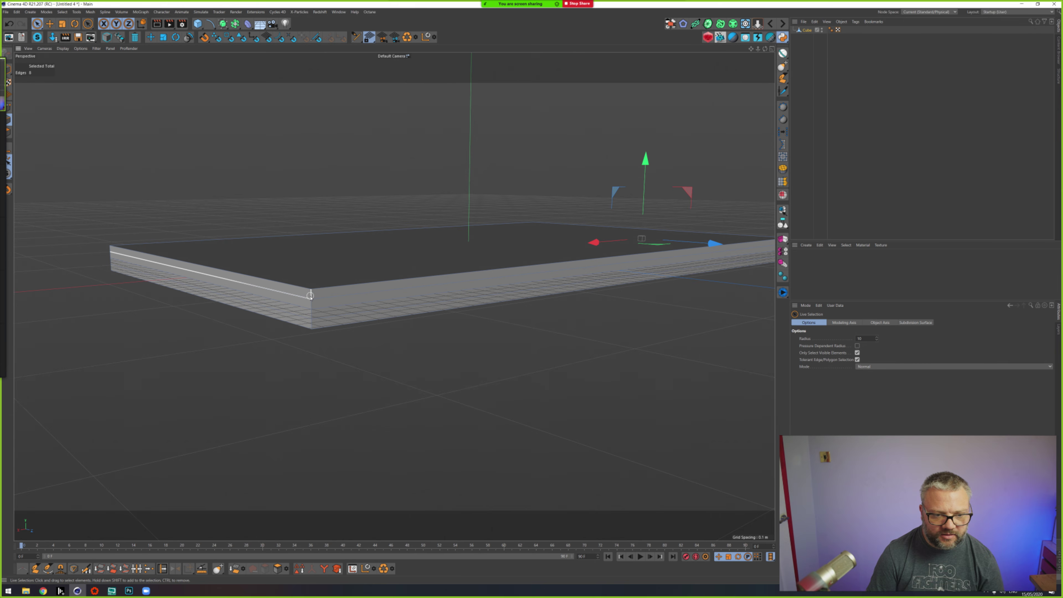
{"action": "left_click_drag", "start_coordinate": [311, 296], "coordinate": [307, 360], "text": "shift"}
{"action": "left_click_drag", "start_coordinate": [351, 293], "coordinate": [356, 366], "text": "ctrl"}
{"action": "left_click_drag", "start_coordinate": [274, 276], "coordinate": [267, 344], "text": "ctrl"}
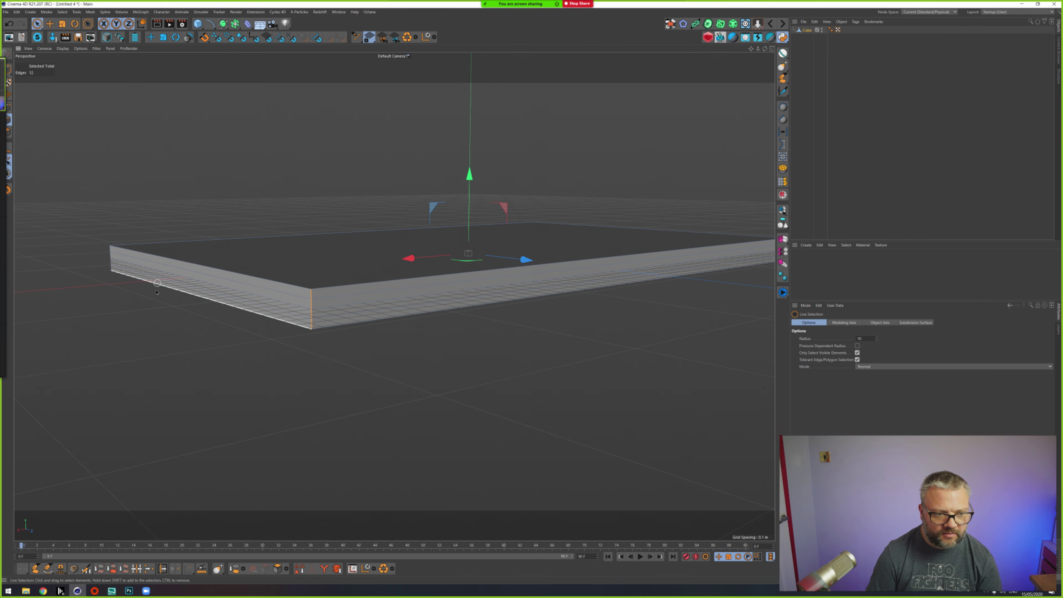
Step: Include the fourth corner's vertical segments in the selection, leaving only the slab's four upright corners selected
{"action": "left_click_drag", "start_coordinate": [84, 352], "coordinate": [252, 348], "text": "alt"}
{"action": "middle_click_drag", "start_coordinate": [252, 348], "coordinate": [380, 344], "text": "alt"}
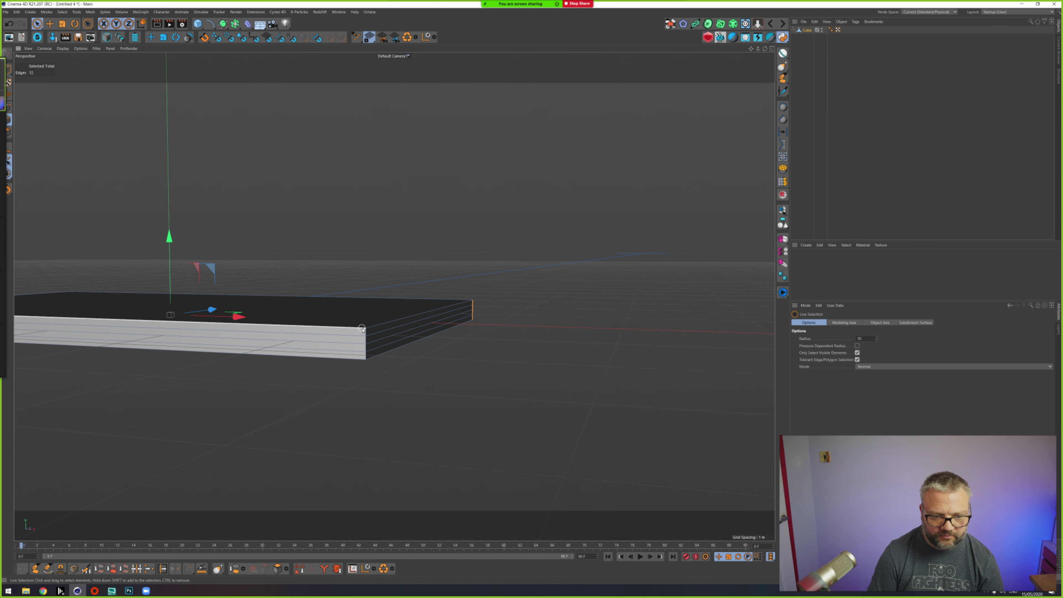
{"action": "left_click_drag", "start_coordinate": [364, 330], "coordinate": [365, 382], "text": "shift"}
{"action": "mouse_move", "coordinate": [400, 314]}
{"action": "left_mouse_down", "text": "ctrl"}
{"action": "mouse_move", "coordinate": [334, 335]}
{"action": "mouse_move", "coordinate": [284, 372]}
{"action": "left_mouse_up", "text": "ctrl"}
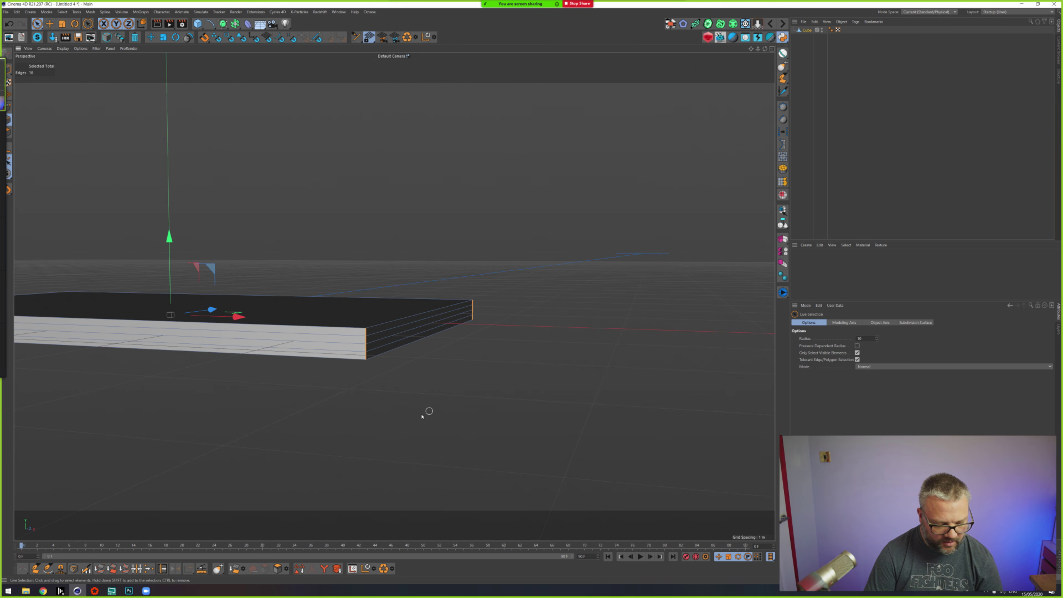
{"action": "key", "text": "d"}
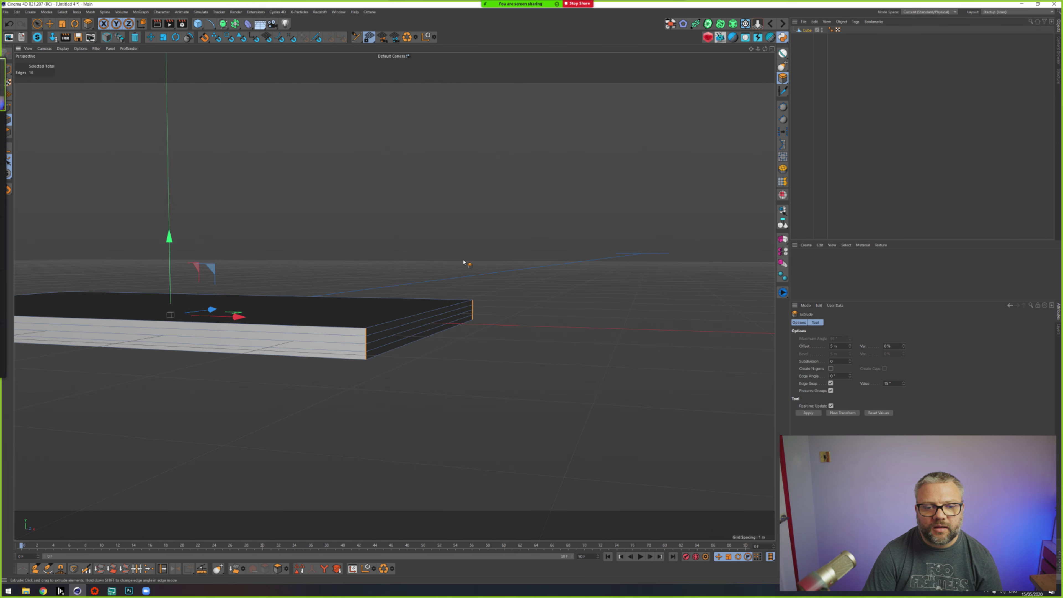
{"action": "left_click", "coordinate": [91, 12]}
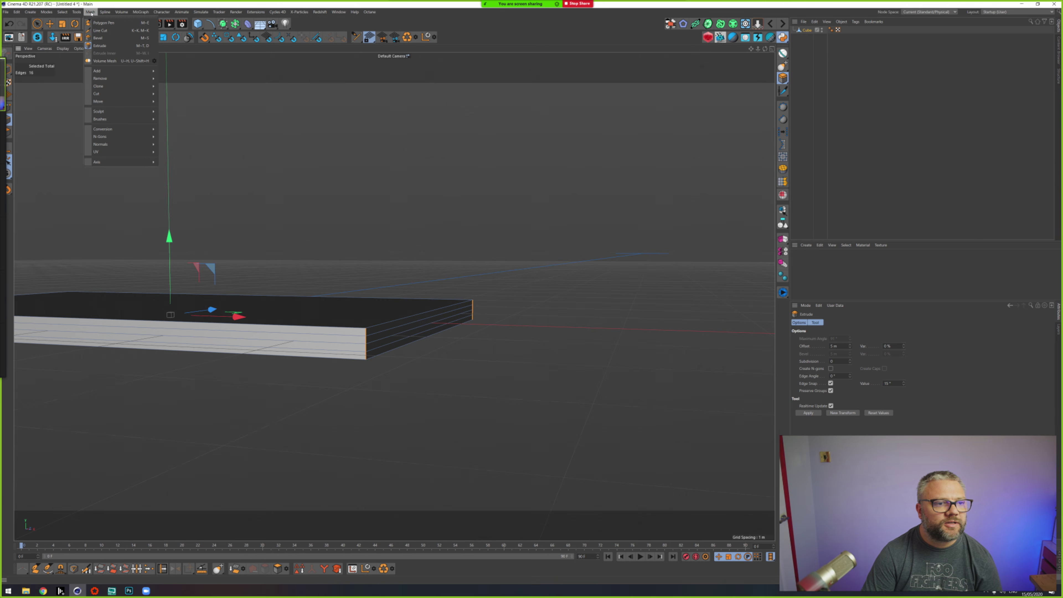
{"action": "mouse_move", "coordinate": [78, 13]}
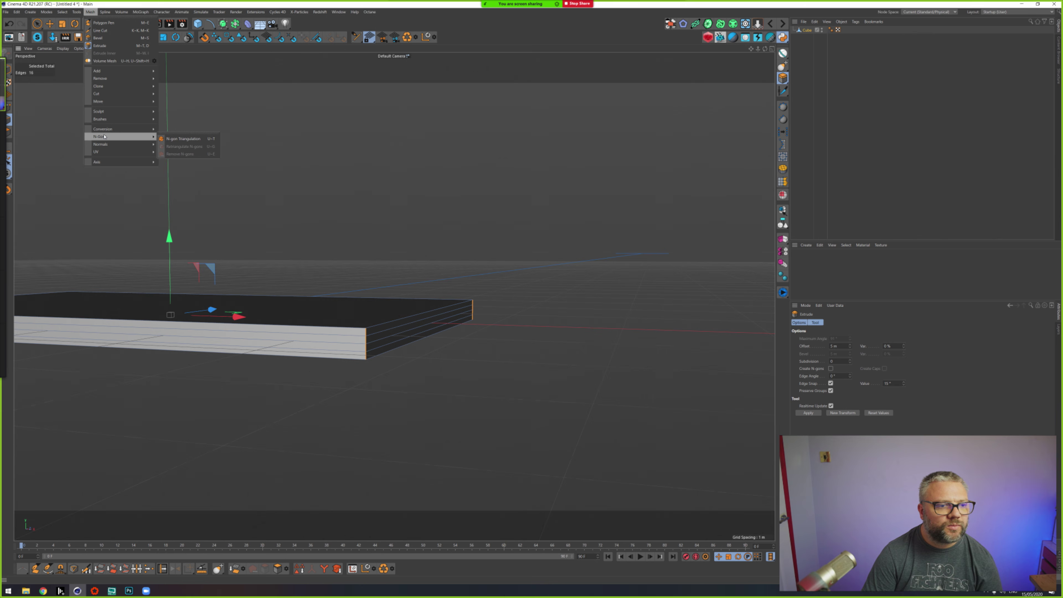
{"action": "mouse_move", "coordinate": [118, 164]}
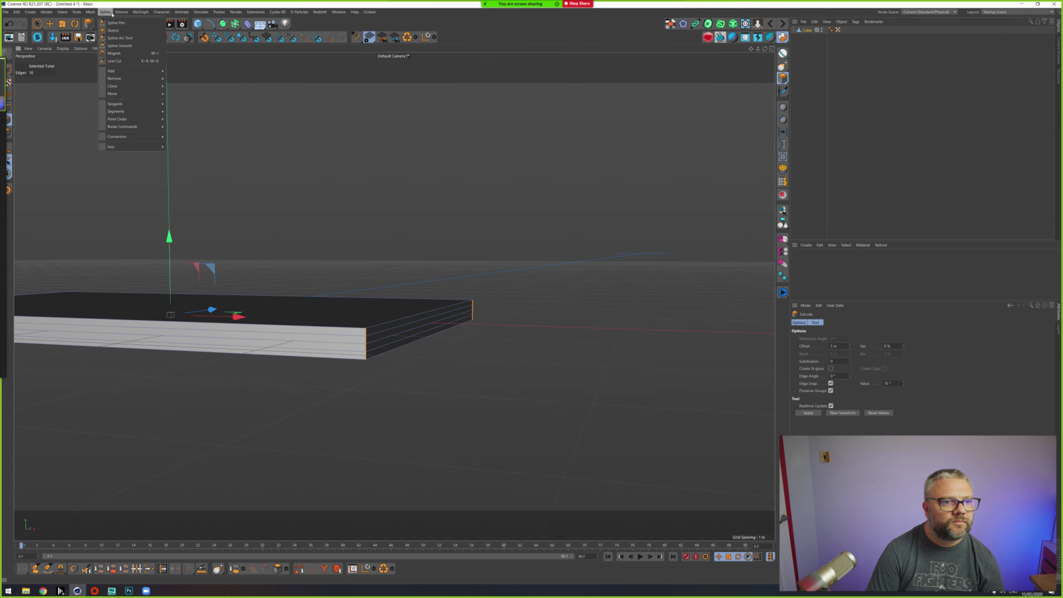
{"action": "left_click", "coordinate": [520, 311]}
{"action": "middle_click_drag", "start_coordinate": [287, 232], "coordinate": [559, 269], "text": "alt"}
{"action": "left_click_drag", "start_coordinate": [540, 243], "coordinate": [509, 264], "text": "alt"}
{"action": "key", "text": "shift+c"}
{"action": "type", "text": "chan"}
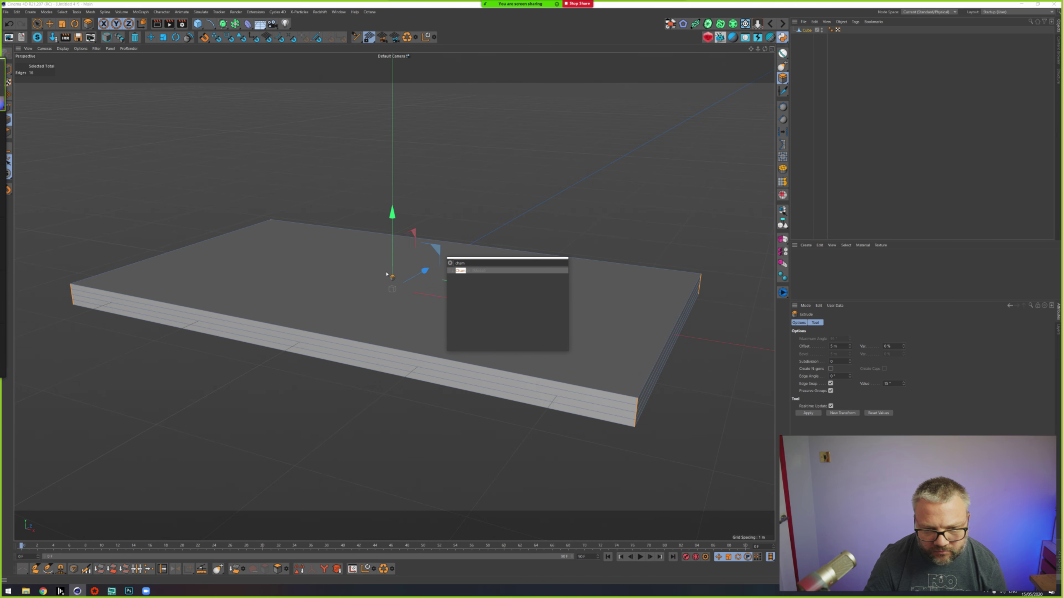
{"action": "key", "text": "Escape"}
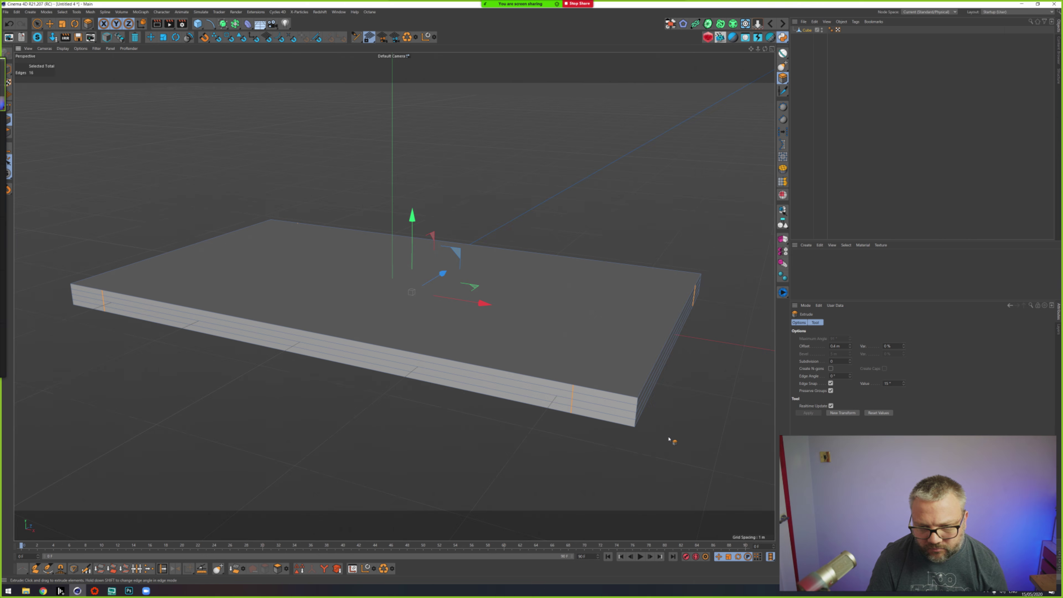
{"action": "key", "text": "ctrl+z"}
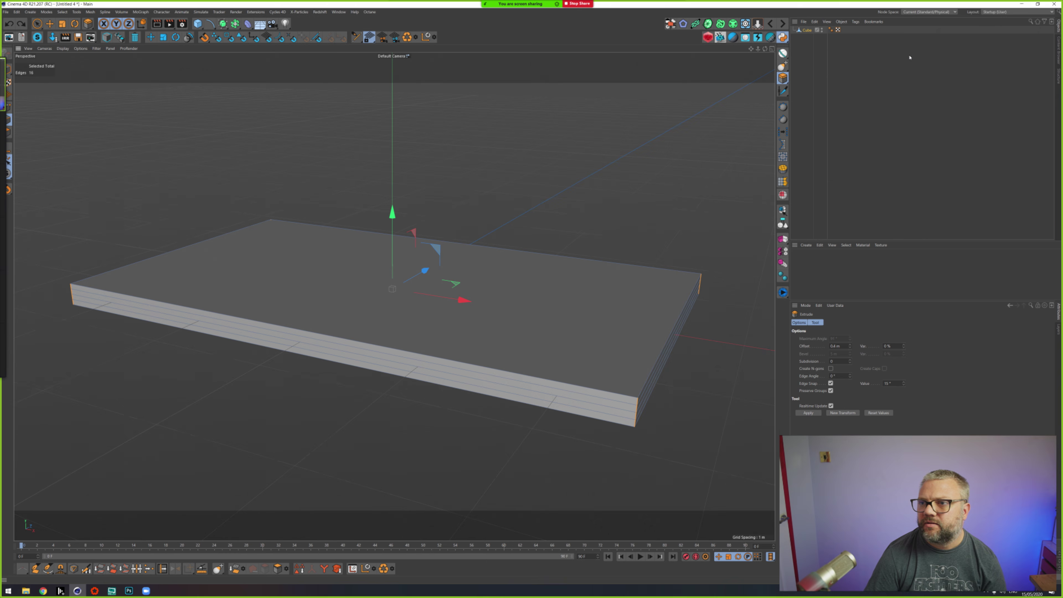
Step: Switch to the Model layout and bevel the slab's four vertical corners into rounds of about 0.9 m with 25 subdivisions
{"action": "left_click", "coordinate": [995, 14]}
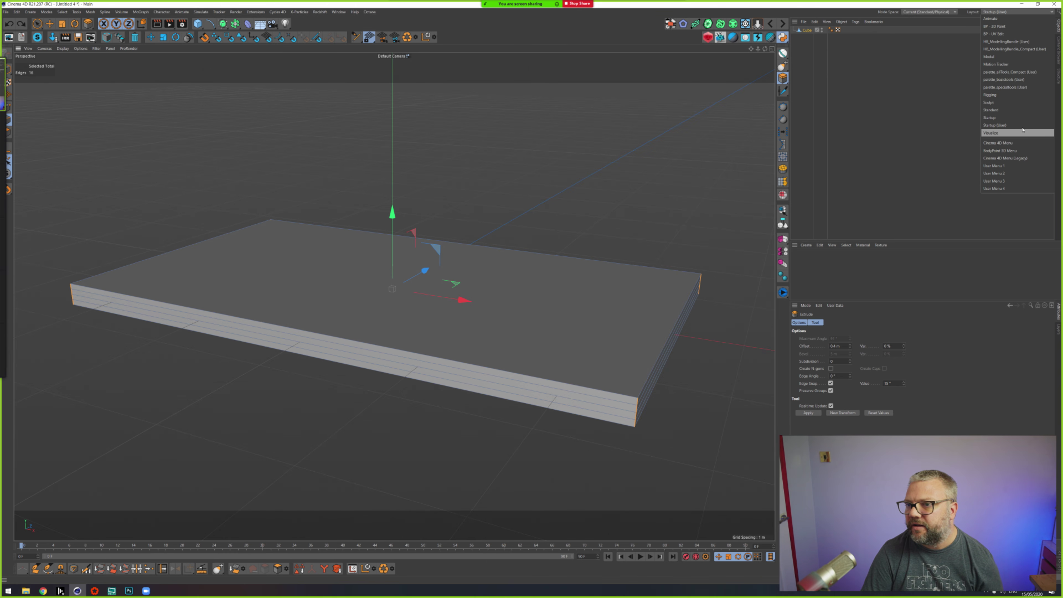
{"action": "left_click", "coordinate": [996, 57]}
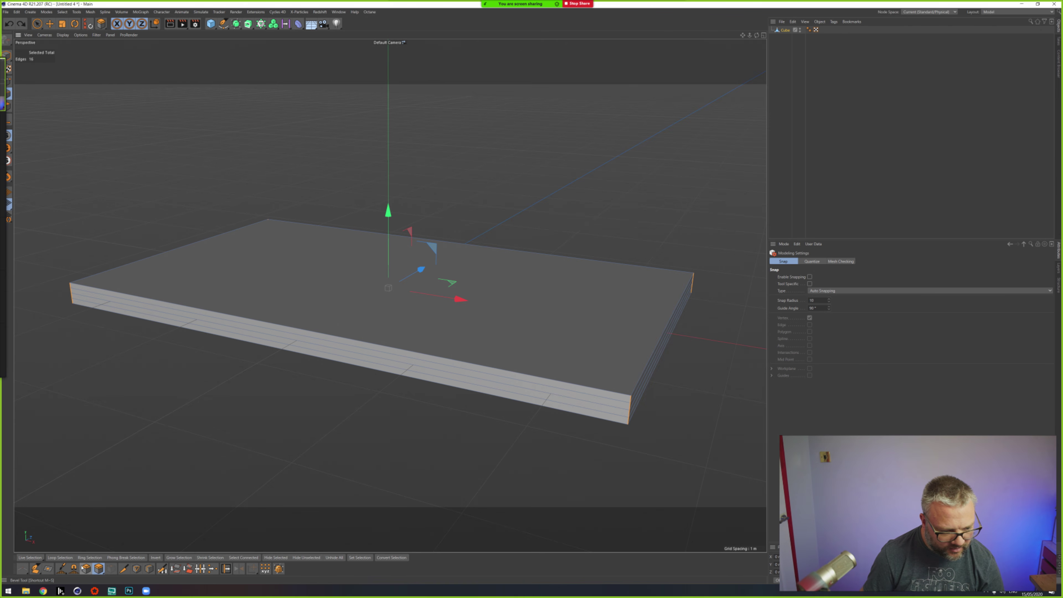
{"action": "left_click", "coordinate": [87, 569]}
{"action": "left_click_drag", "start_coordinate": [404, 387], "coordinate": [482, 356]}
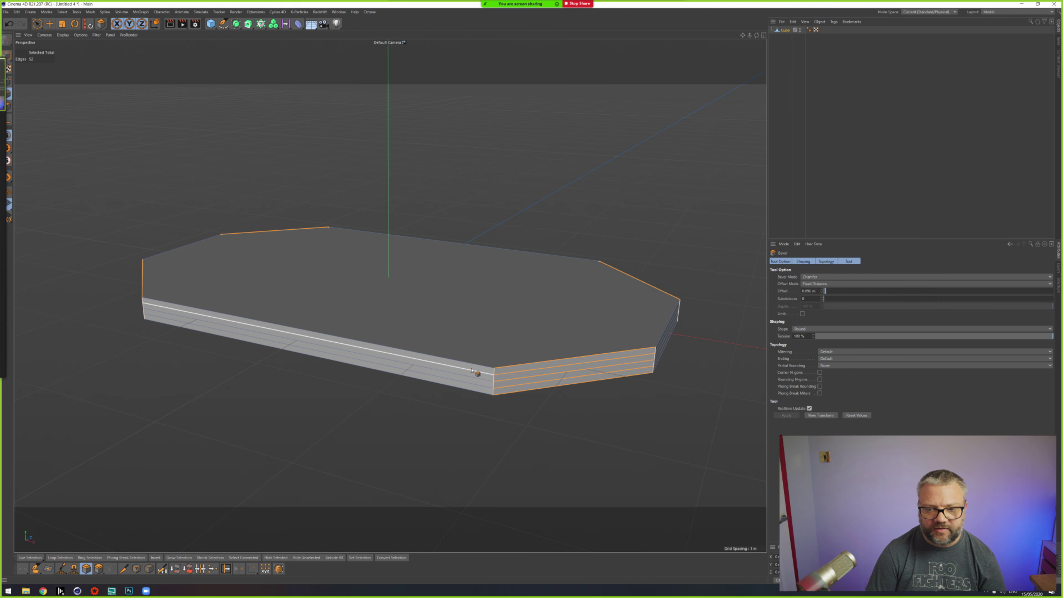
{"action": "key", "text": "ctrl+z"}
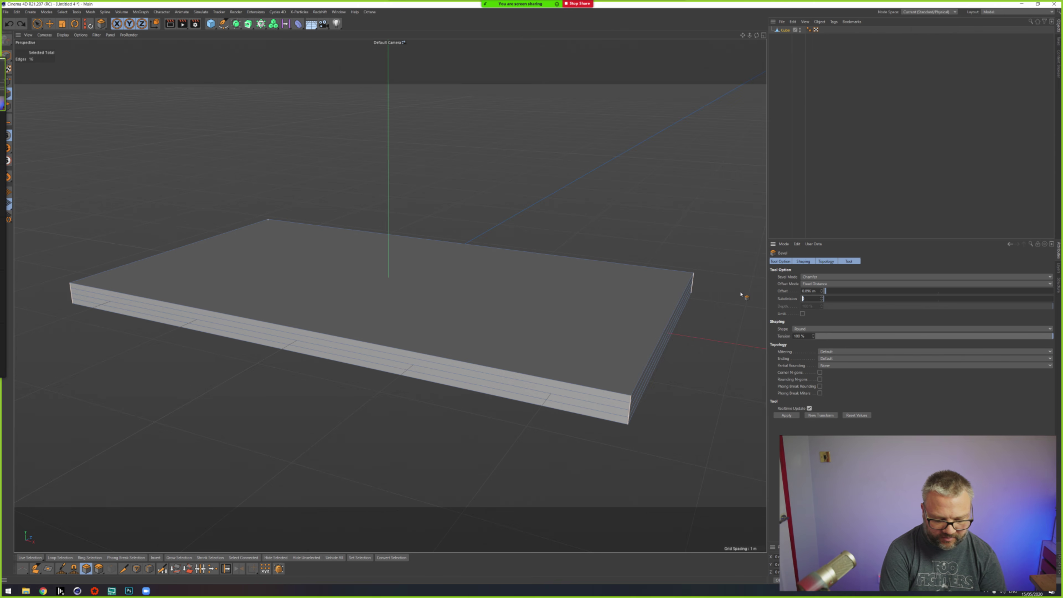
{"action": "key", "text": "Return"}
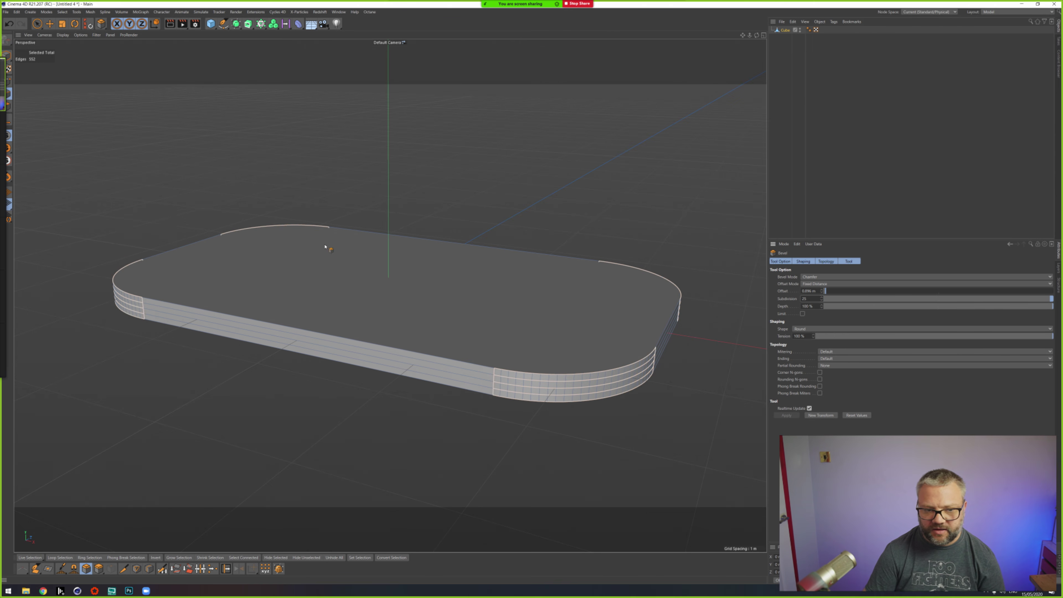
Step: Switch to polygon editing and loop-select the two middle bands running around the slab's side
{"action": "left_click_drag", "start_coordinate": [324, 247], "coordinate": [485, 322], "text": "alt"}
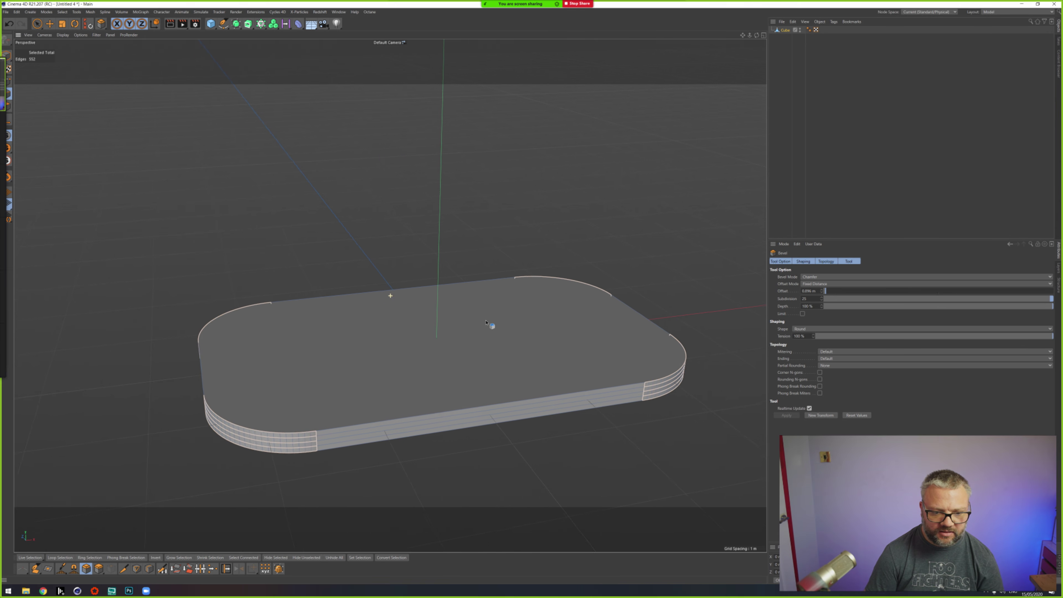
{"action": "right_click_drag", "start_coordinate": [486, 322], "coordinate": [275, 305], "text": "alt"}
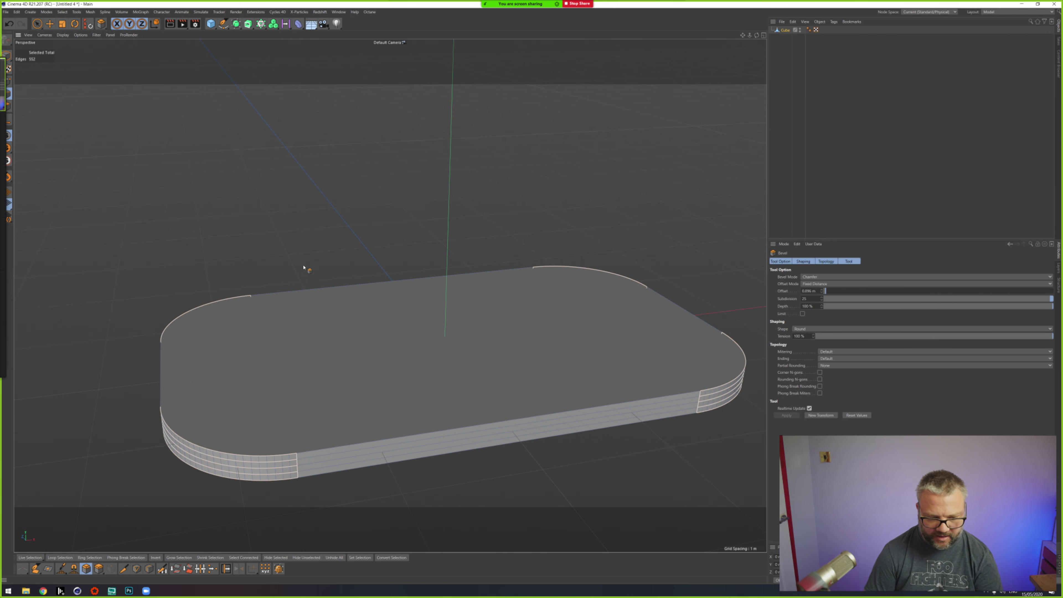
{"action": "key", "text": "u"}
{"action": "key", "text": "l"}
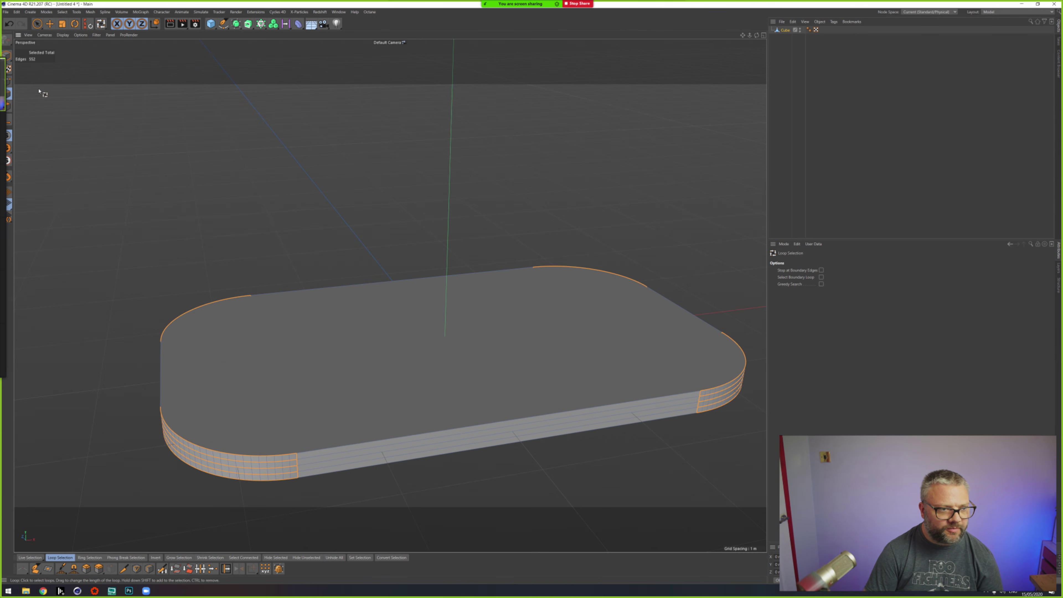
{"action": "key", "text": "Return"}
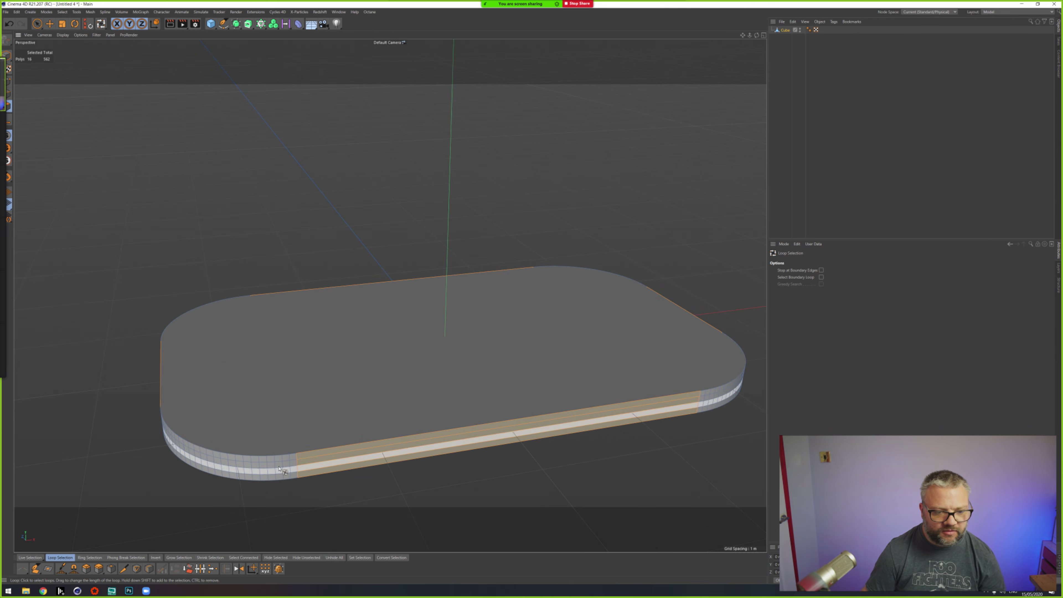
{"action": "left_click", "coordinate": [292, 462]}
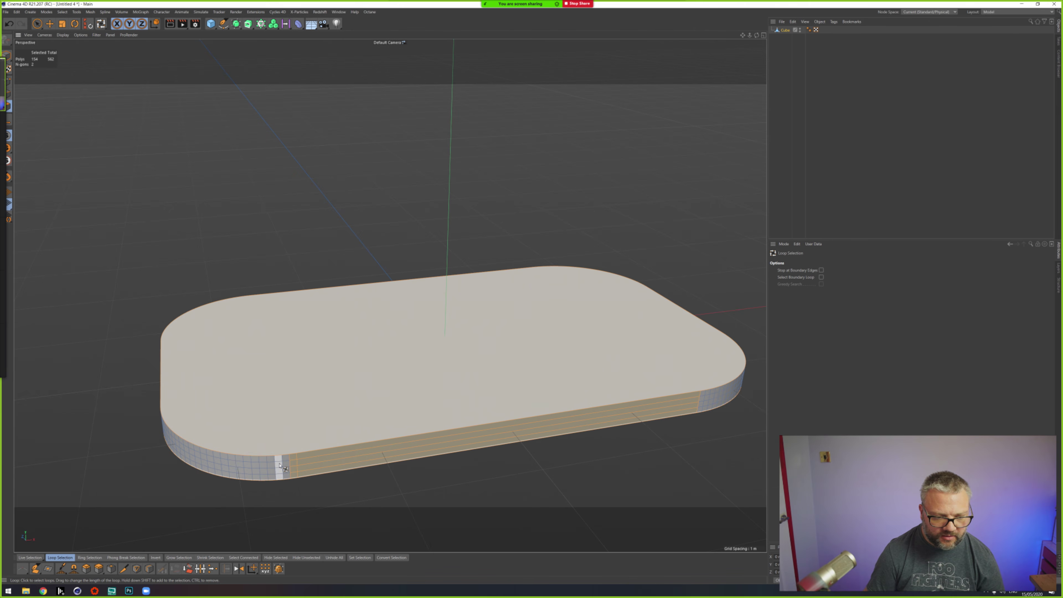
{"action": "left_click", "coordinate": [273, 469]}
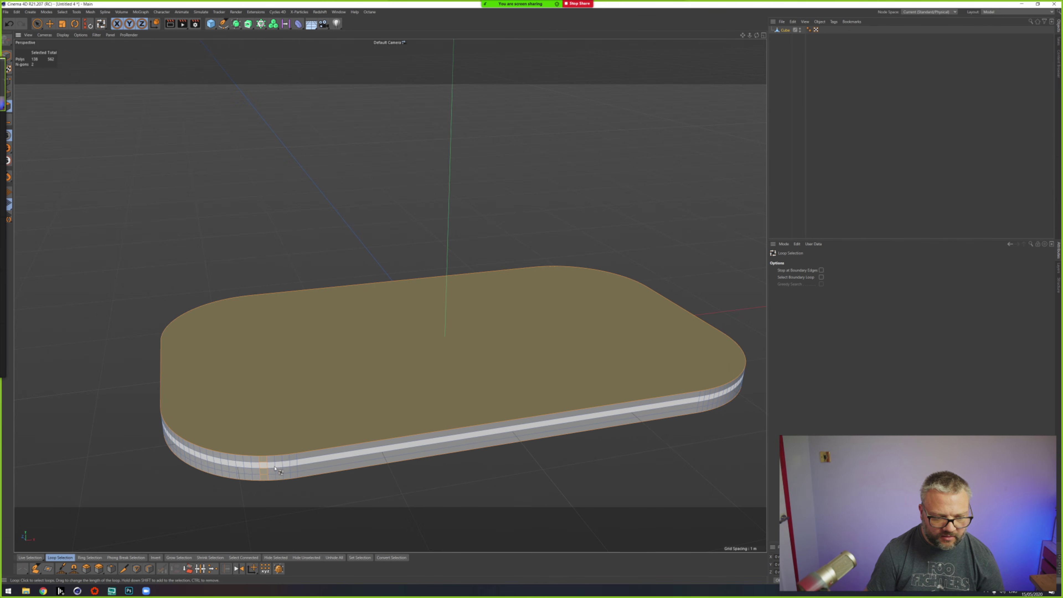
{"action": "left_click", "coordinate": [276, 469]}
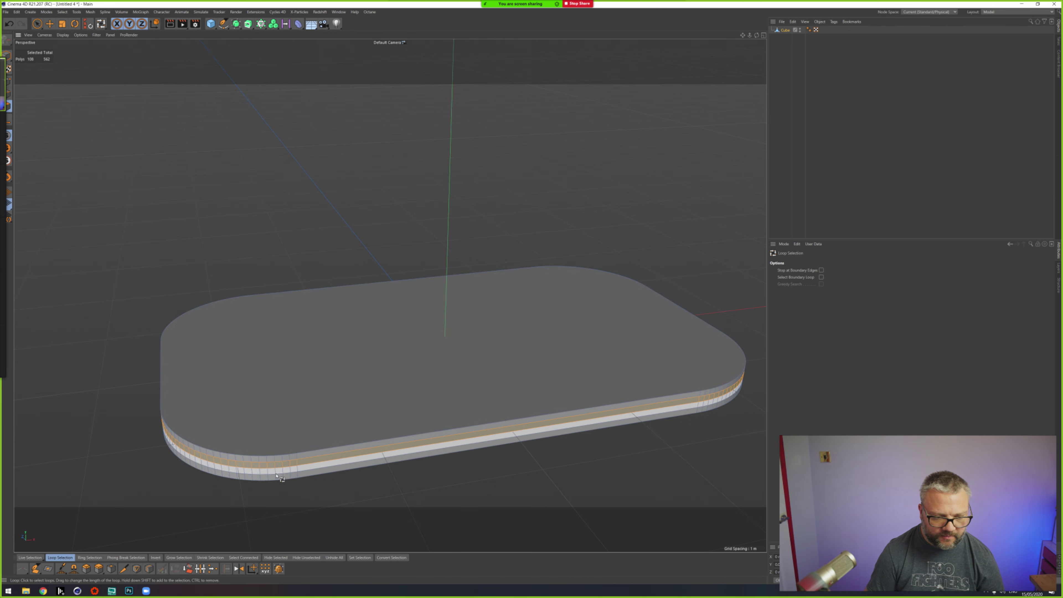
{"action": "left_click", "coordinate": [460, 458], "text": "shift"}
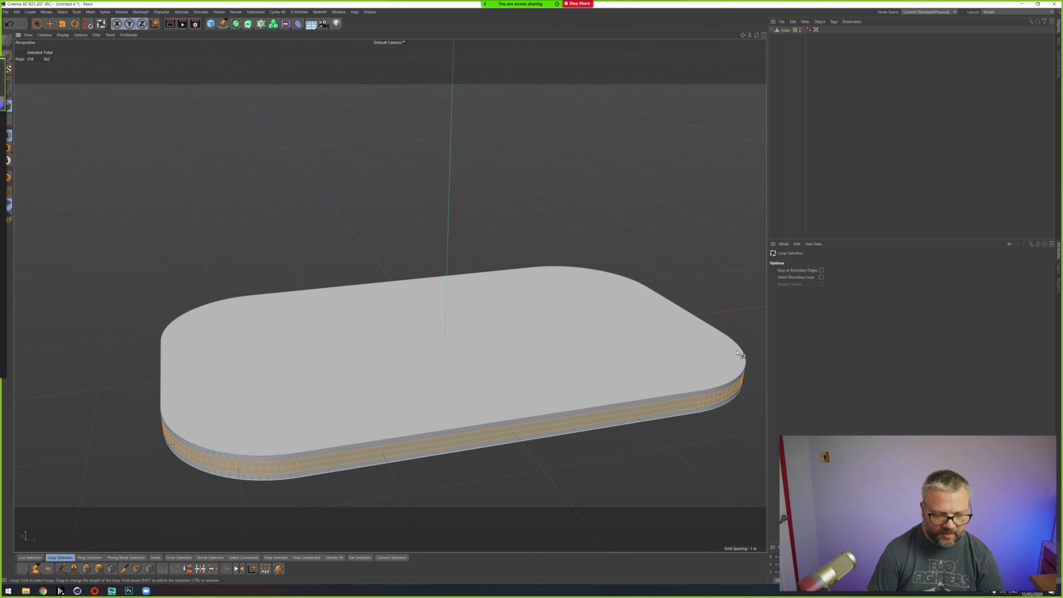
Step: Try to scale the two selected side bands inward
{"action": "key", "text": "t"}
{"action": "key", "text": "ctrl+shift+a"}
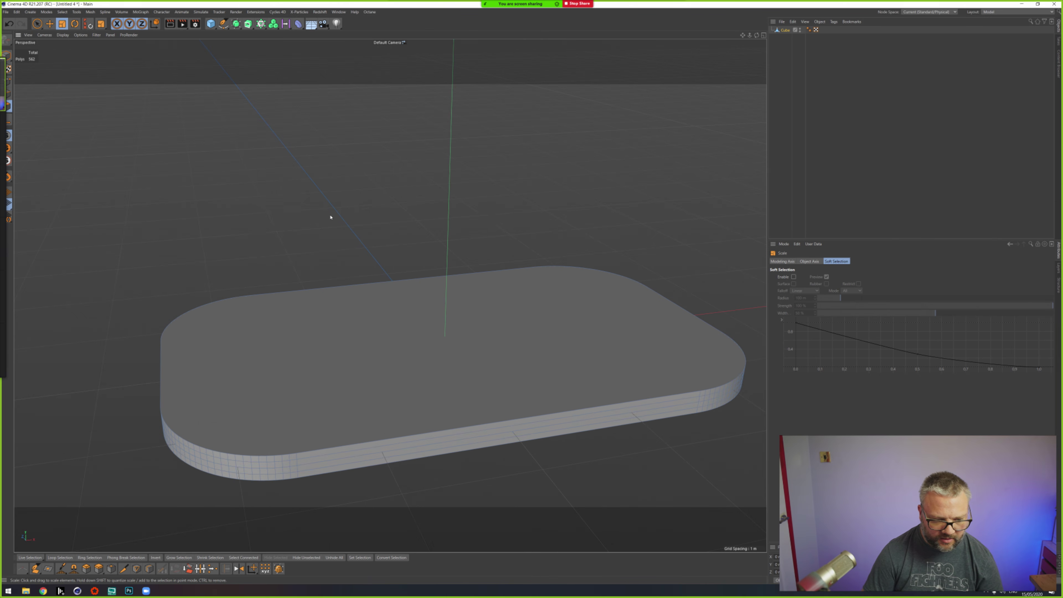
{"action": "key", "text": "ctrl+z"}
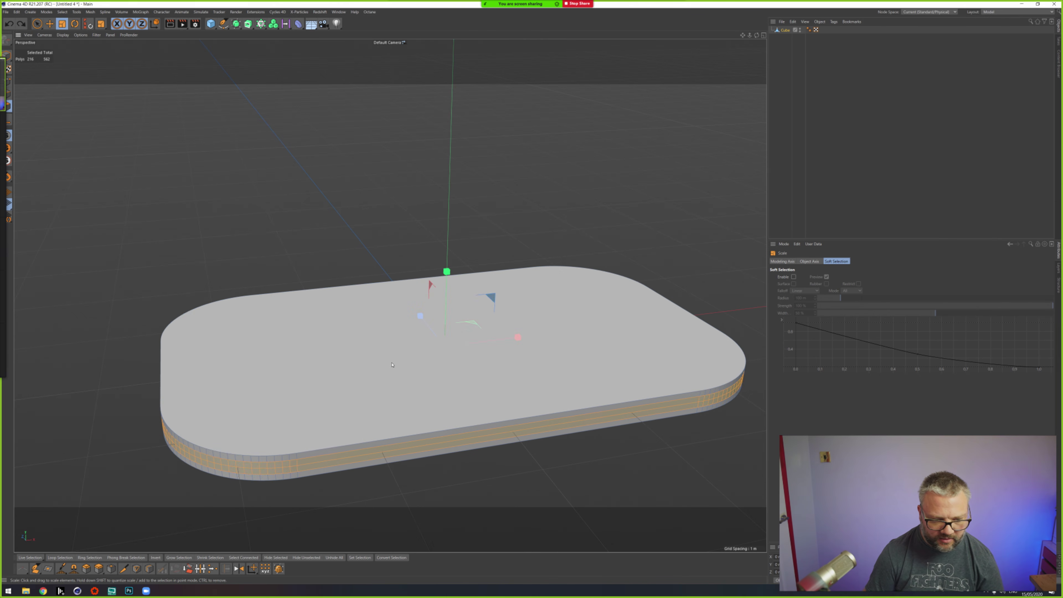
{"action": "key", "text": "ctrl+h"}
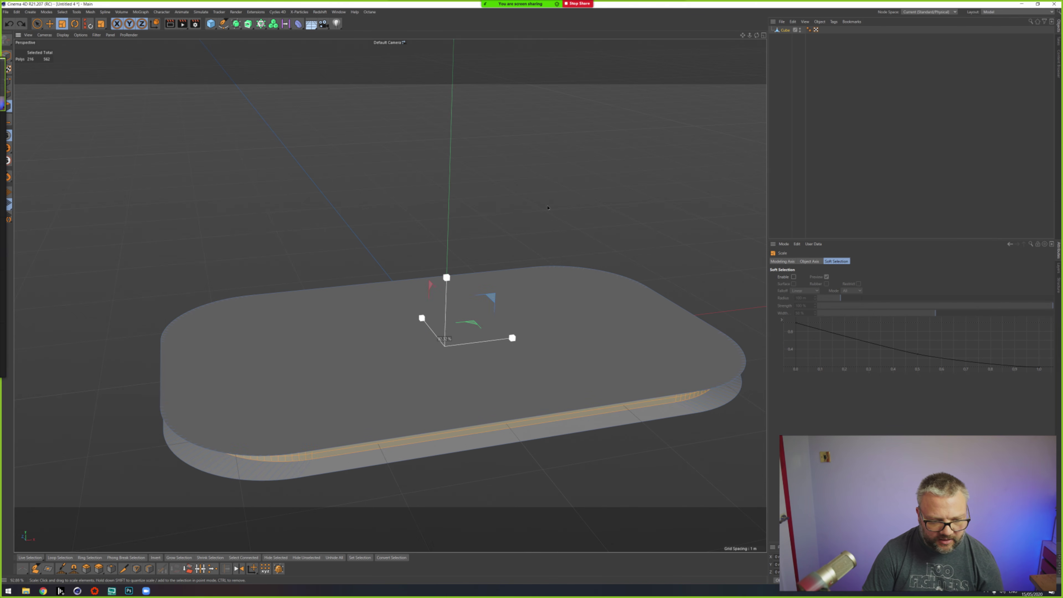
{"action": "key", "text": "ctrl+z"}
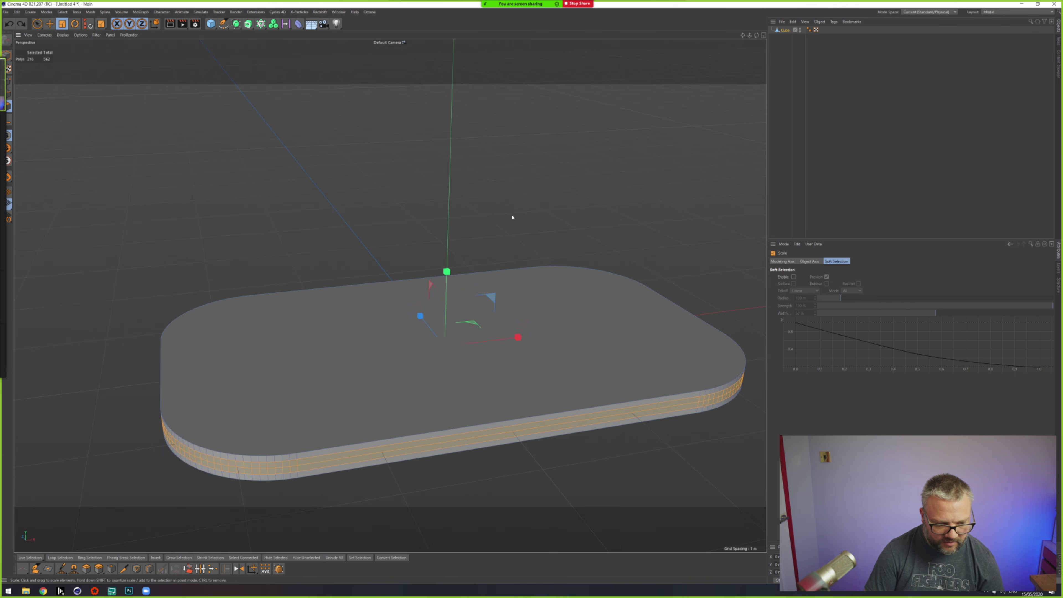
Step: Extrude the selected side bands inward to form a recessed groove around the slab
{"action": "key", "text": "d"}
{"action": "left_click_drag", "start_coordinate": [419, 311], "coordinate": [379, 404]}
{"action": "scroll", "coordinate": [308, 392], "scroll_direction": "up", "scroll_amount": 10}
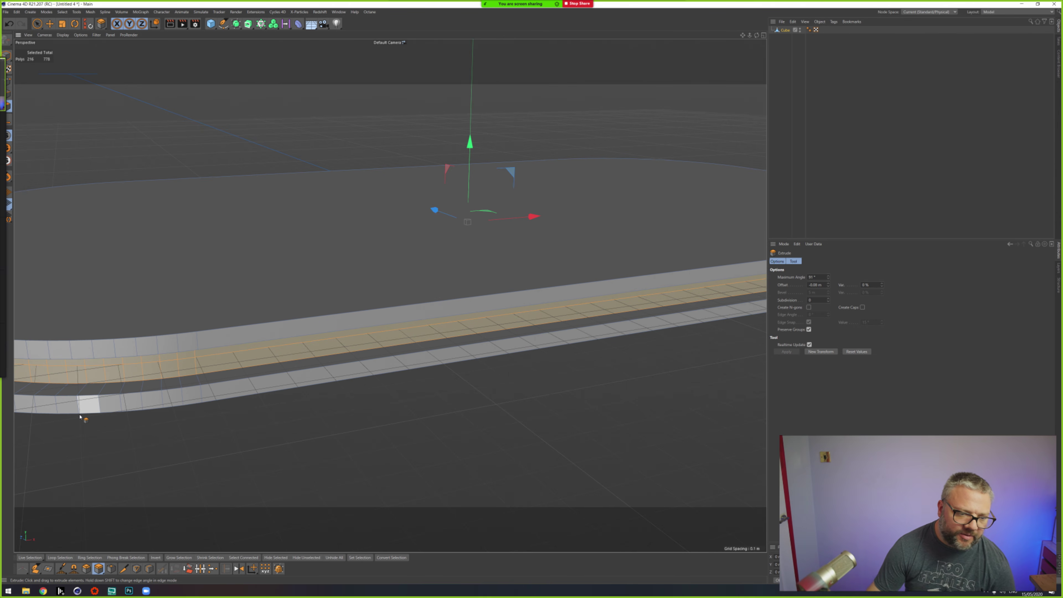
{"action": "scroll", "coordinate": [256, 407], "scroll_direction": "down", "scroll_amount": 10}
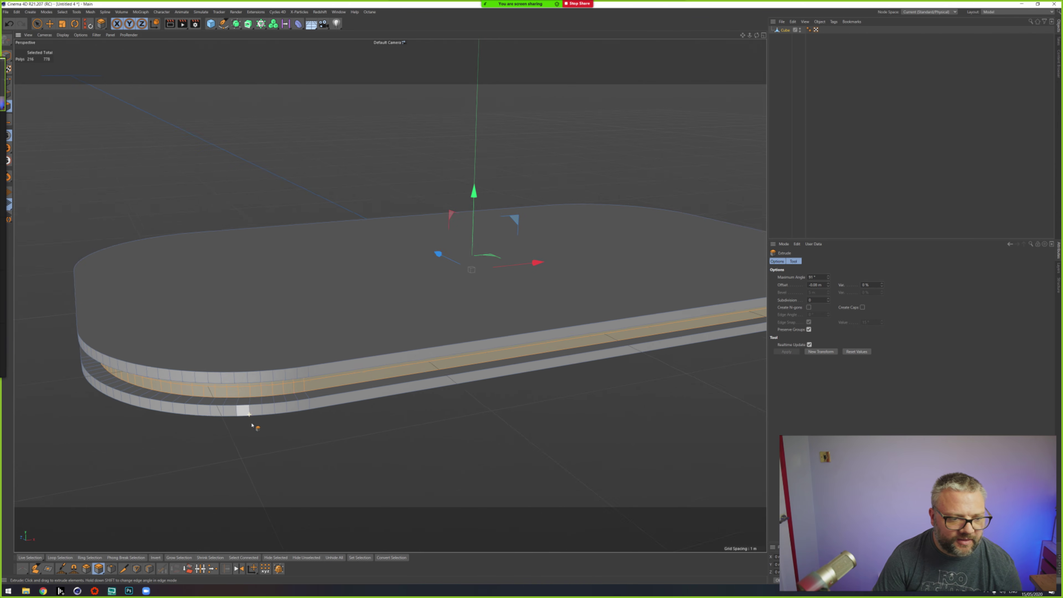
{"action": "left_click_drag", "start_coordinate": [201, 165], "coordinate": [311, 287], "text": "alt"}
Step: Switch to edge editing and loop-select the upper outer edge of the lower lip beneath the groove
{"action": "key", "text": "Return"}
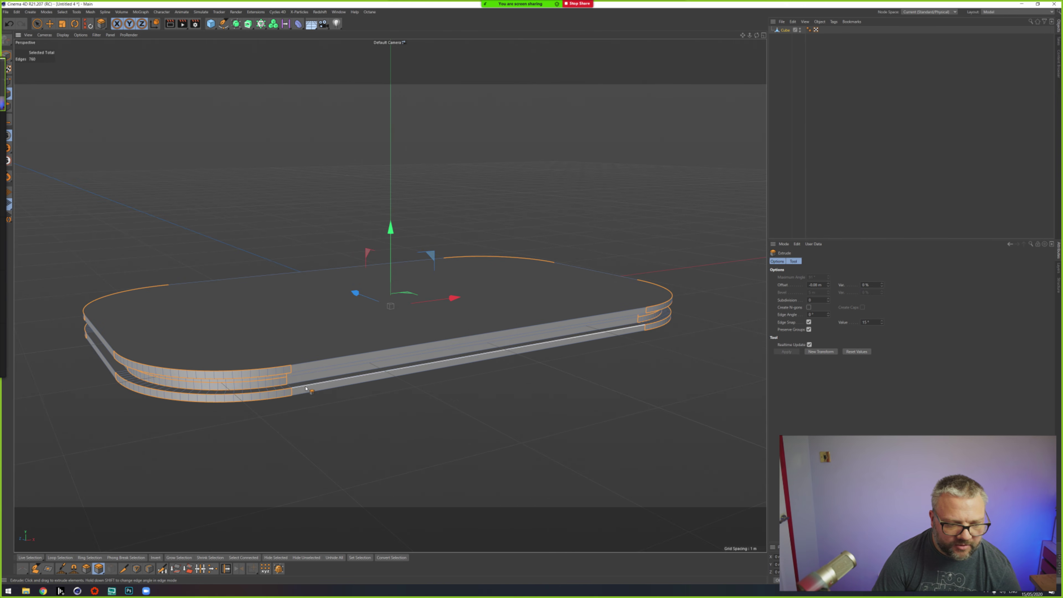
{"action": "key", "text": "u"}
{"action": "key", "text": "l"}
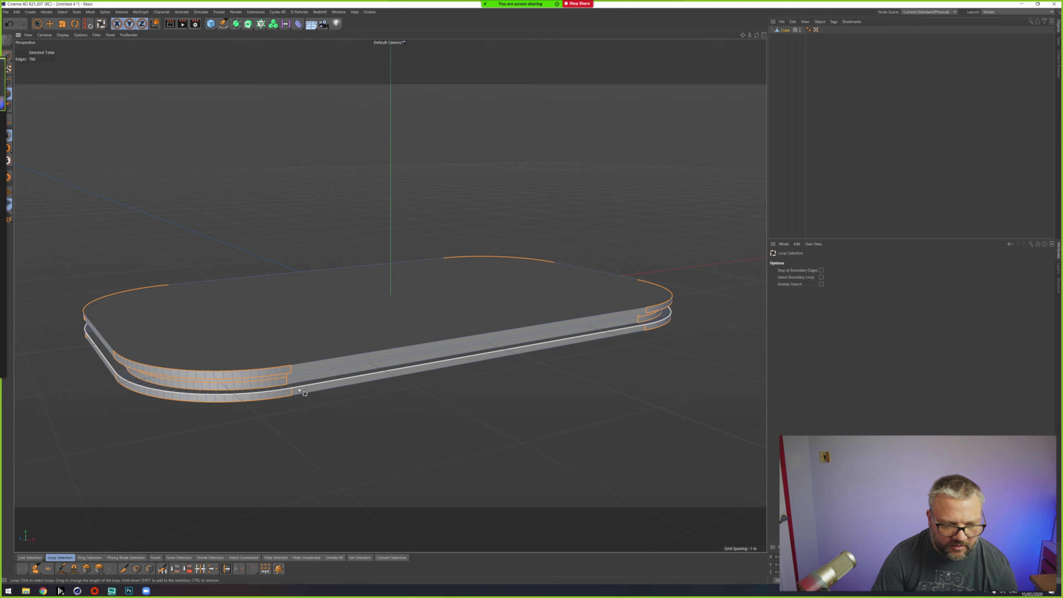
{"action": "left_click", "coordinate": [360, 385]}
{"action": "scroll", "coordinate": [272, 377], "scroll_direction": "up", "scroll_amount": 1}
{"action": "scroll", "coordinate": [270, 376], "scroll_direction": "up", "scroll_amount": 10}
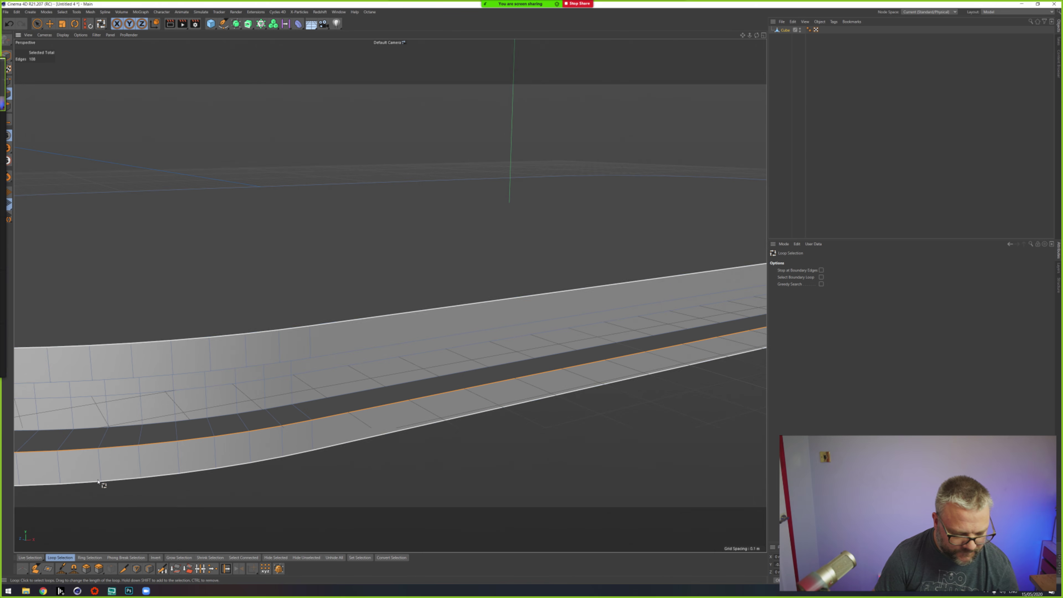
Step: Return to polygon editing and loop-select the flat ledge along the bottom of the groove
{"action": "left_click", "coordinate": [9, 107]}
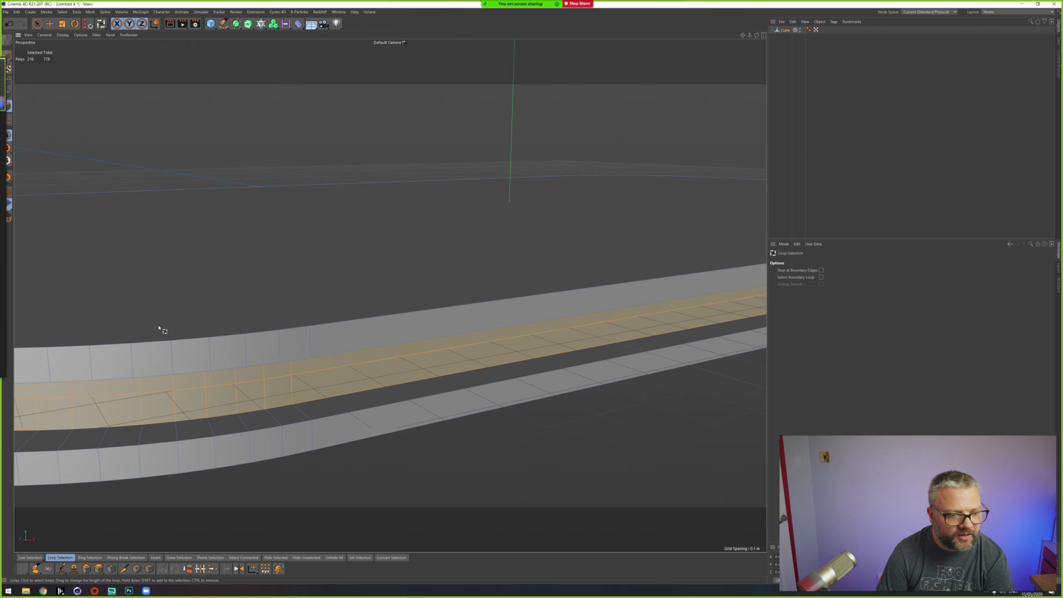
{"action": "left_click", "coordinate": [194, 438]}
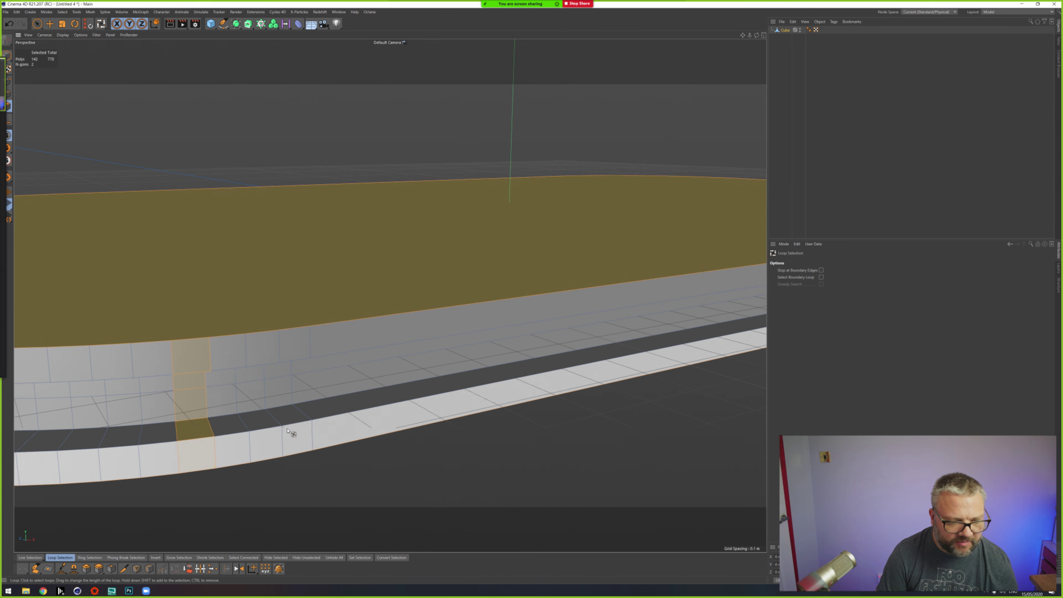
{"action": "left_click", "coordinate": [312, 423]}
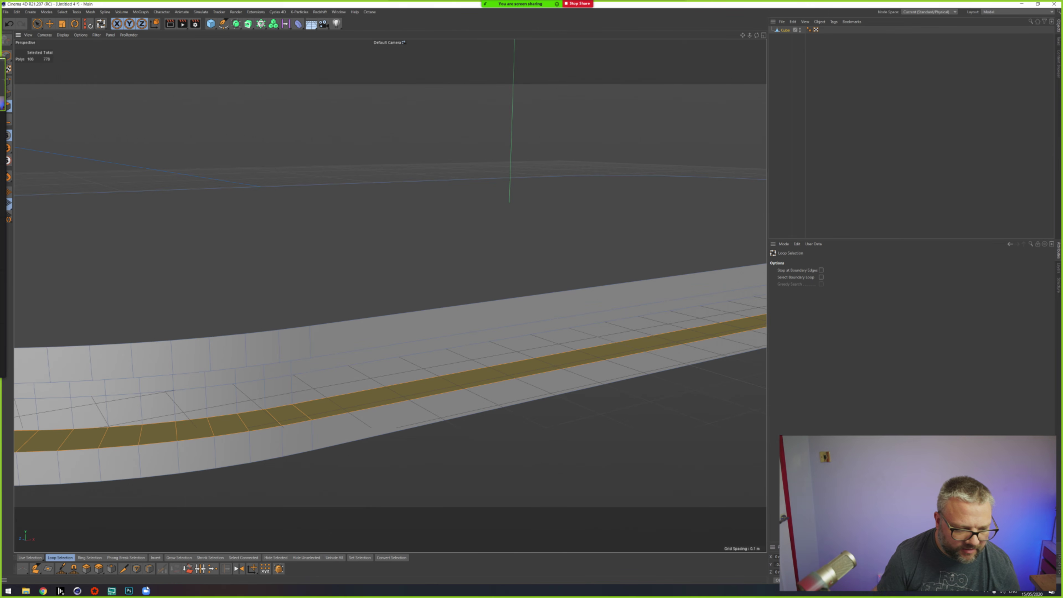
Step: Inset the selected groove ledge with Extrude Inner, leaving a thin strip along its middle
{"action": "left_click", "coordinate": [111, 568]}
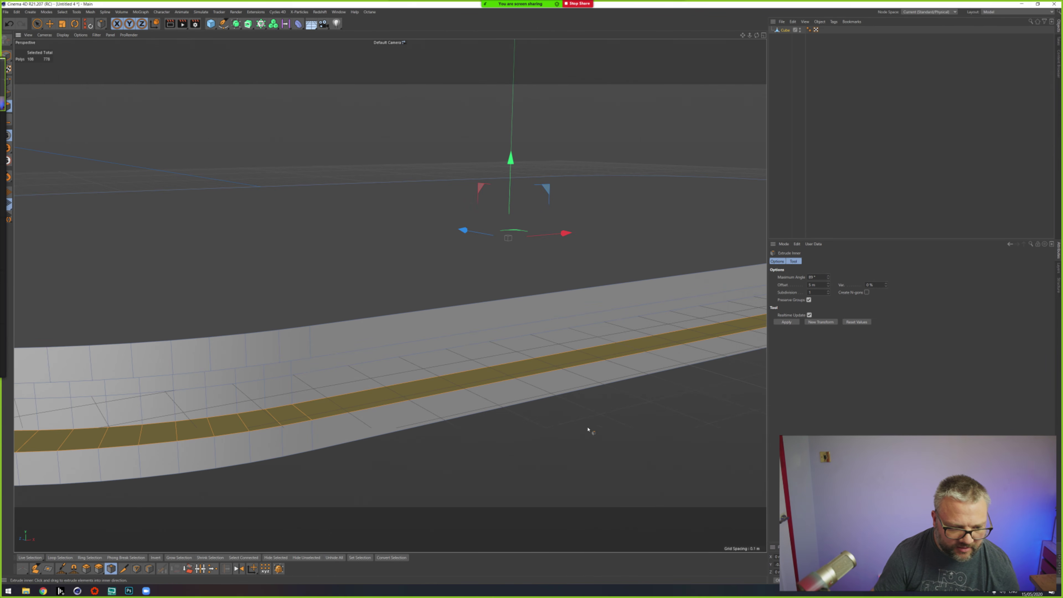
{"action": "mouse_move", "coordinate": [576, 448]}
{"action": "left_mouse_down"}
{"action": "mouse_move", "coordinate": [598, 447]}
{"action": "mouse_move", "coordinate": [560, 448]}
{"action": "mouse_move", "coordinate": [570, 448]}
{"action": "left_mouse_up"}
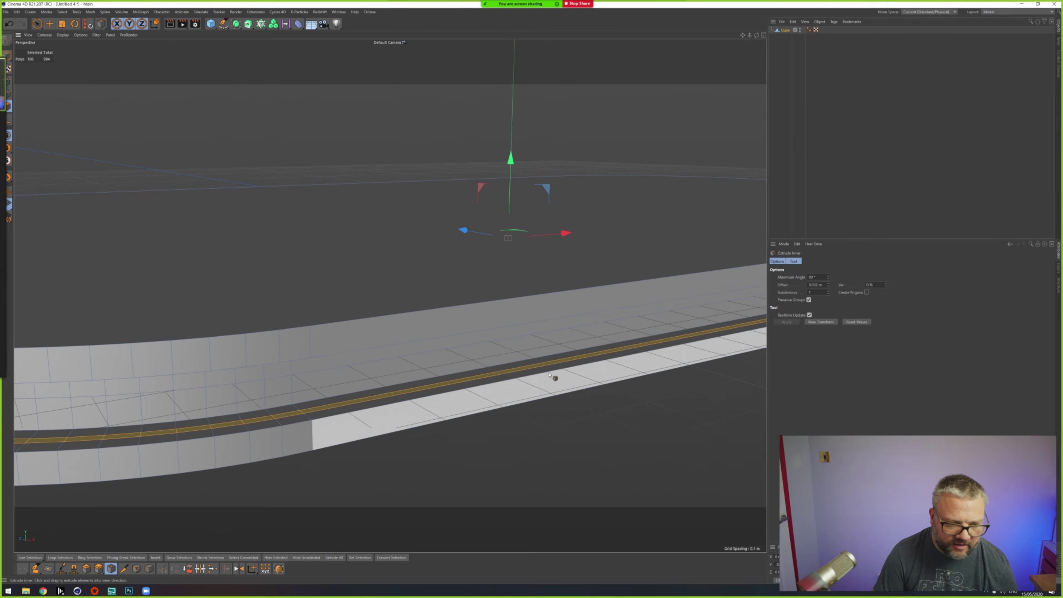
{"action": "left_click_drag", "start_coordinate": [375, 408], "coordinate": [309, 406], "text": "alt"}
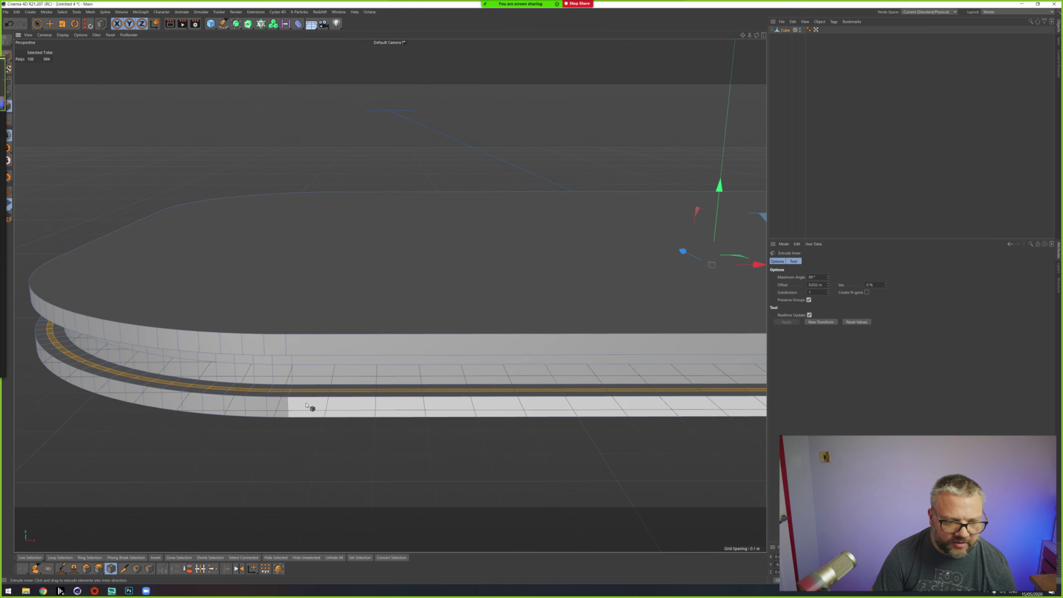
Step: Switch to the Startup (User) layout and select the slab's entire top surface with Phong Break Selection
{"action": "scroll", "coordinate": [308, 406], "scroll_direction": "down", "scroll_amount": 4}
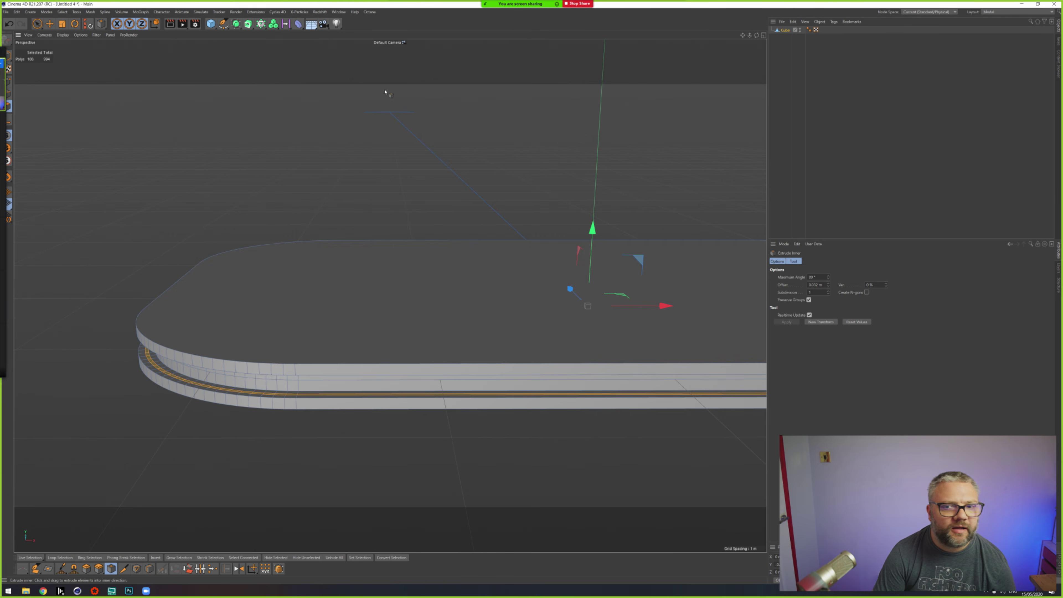
{"action": "left_click", "coordinate": [996, 12]}
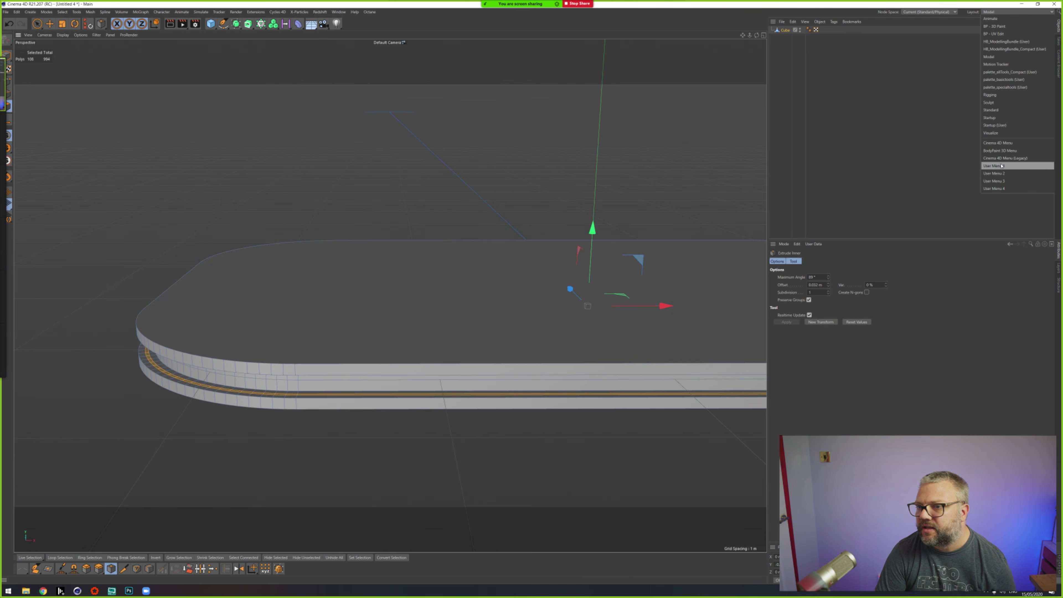
{"action": "left_click", "coordinate": [995, 126]}
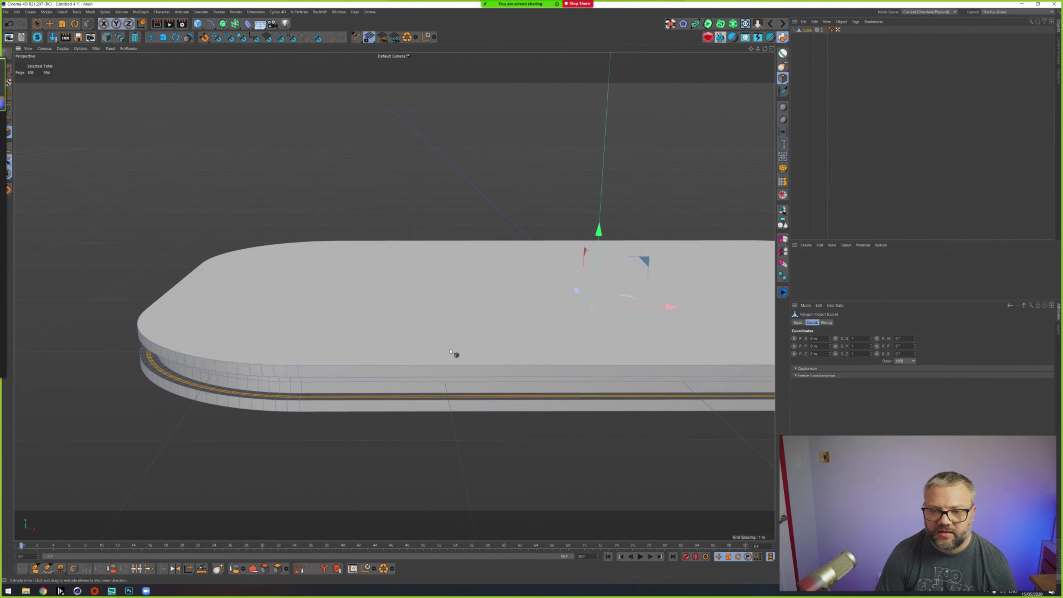
{"action": "left_click", "coordinate": [775, 59]}
{"action": "left_click", "coordinate": [398, 254]}
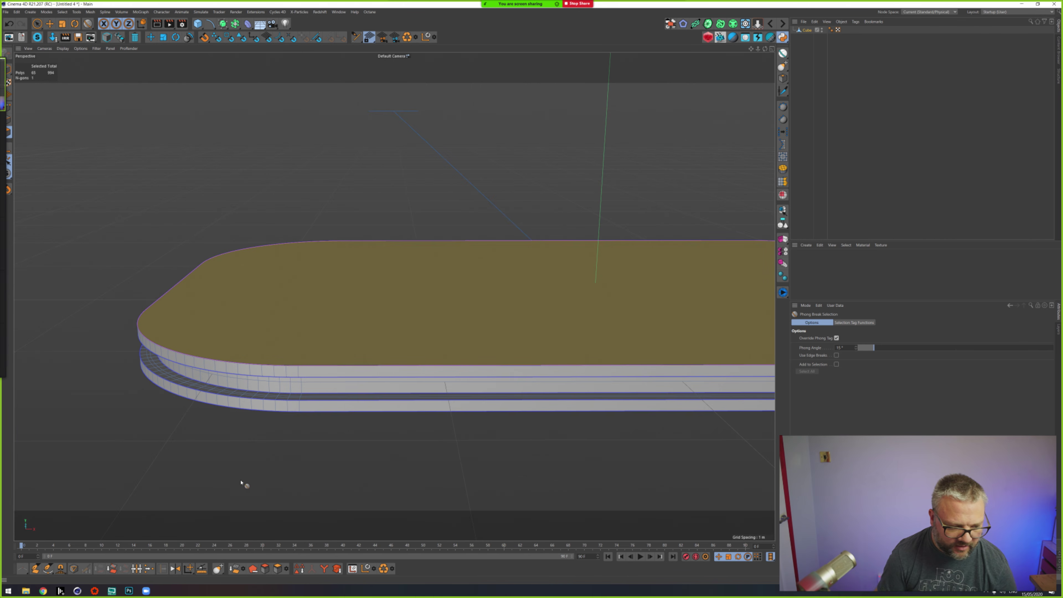
Step: Inset the selected top surface several times with Extrude Inner to form concentric border strips along its rim
{"action": "key", "text": "i"}
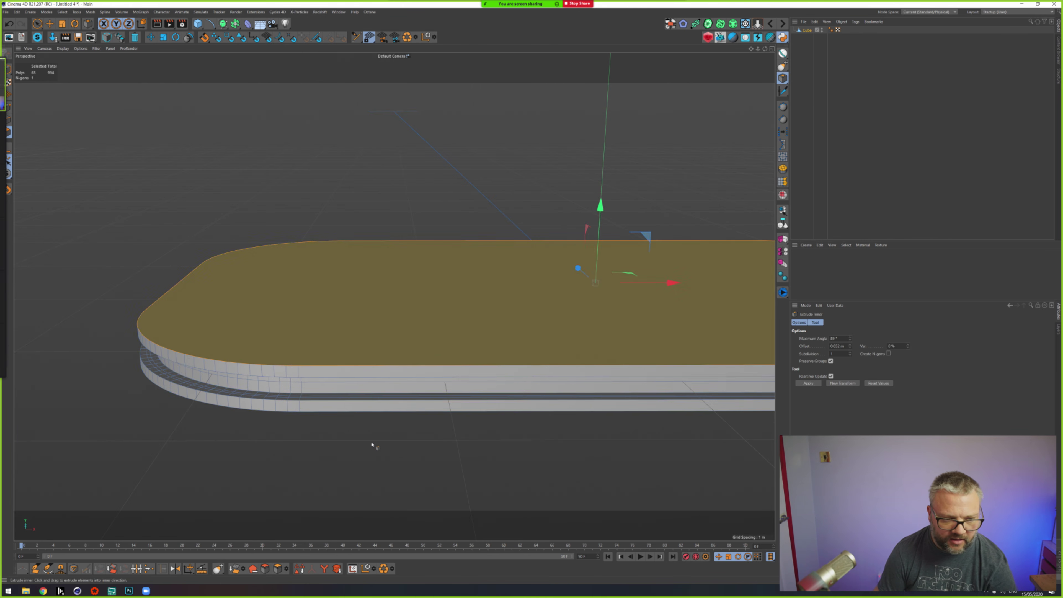
{"action": "left_click_drag", "start_coordinate": [446, 266], "coordinate": [452, 267]}
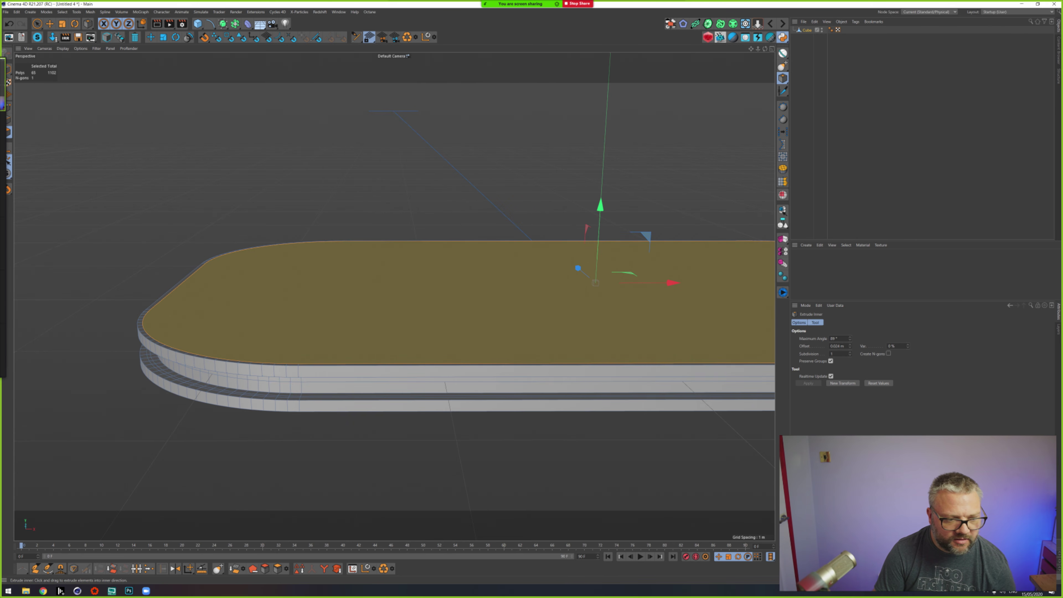
{"action": "left_click_drag", "start_coordinate": [482, 275], "coordinate": [494, 275]}
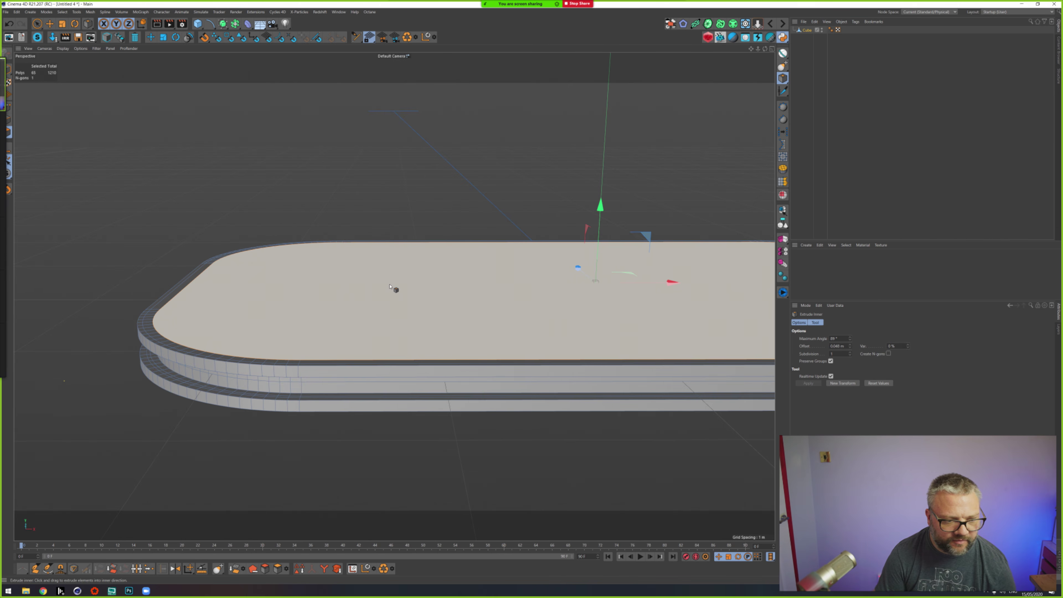
{"action": "left_click_drag", "start_coordinate": [388, 298], "coordinate": [407, 297]}
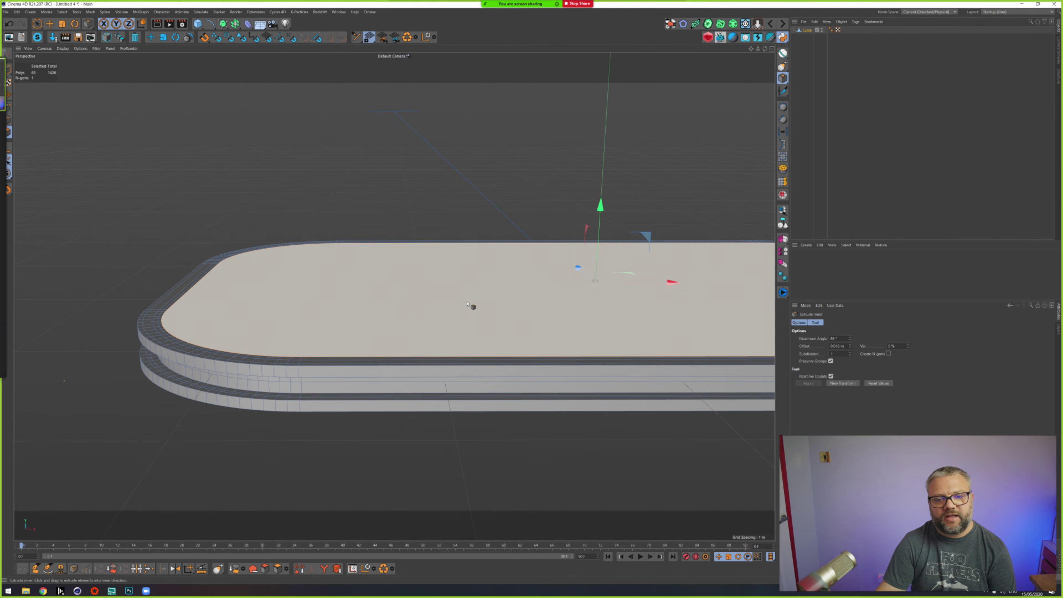
Step: Switch to edge editing and loop-select the outermost upper edge of the slab
{"action": "middle_click_drag", "start_coordinate": [574, 284], "coordinate": [394, 288], "text": "alt"}
{"action": "scroll", "coordinate": [387, 312], "scroll_direction": "down", "scroll_amount": 5}
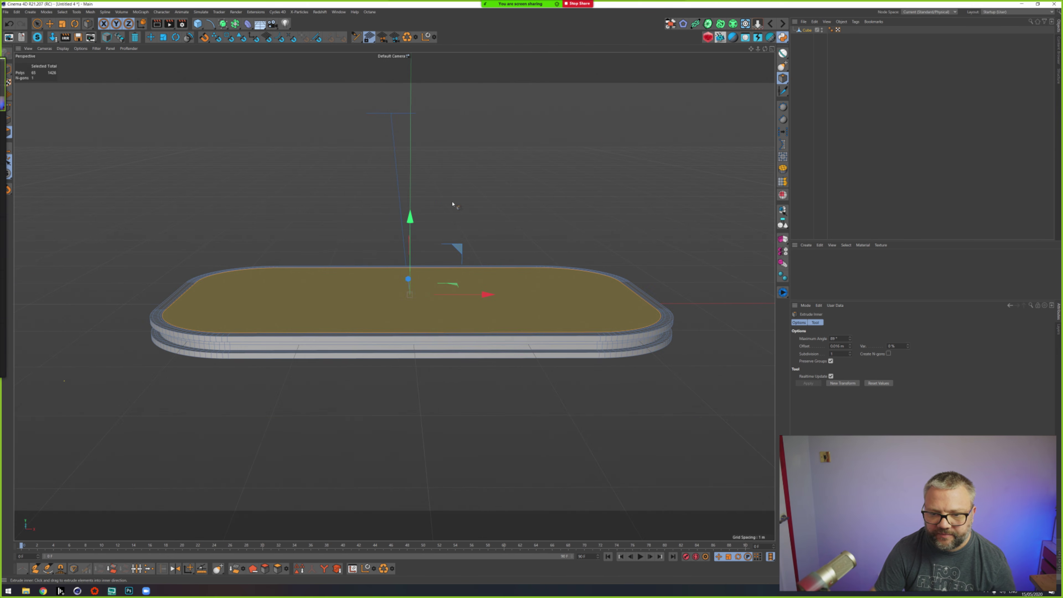
{"action": "left_click_drag", "start_coordinate": [224, 237], "coordinate": [367, 306], "text": "alt"}
{"action": "middle_click_drag", "start_coordinate": [367, 305], "coordinate": [382, 296], "text": "alt"}
{"action": "scroll", "coordinate": [308, 305], "scroll_direction": "up", "scroll_amount": 4}
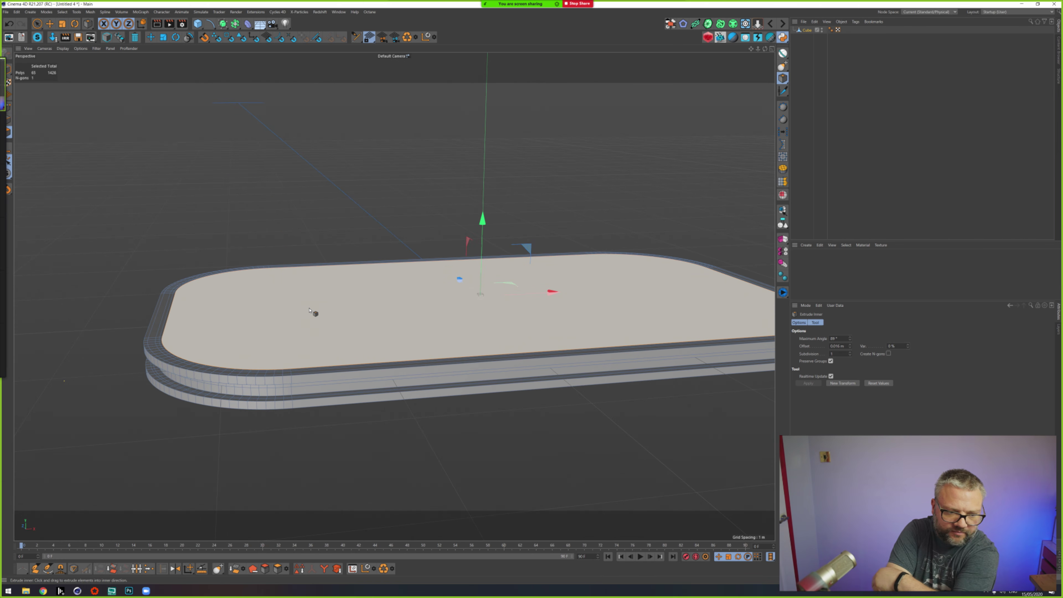
{"action": "left_click", "coordinate": [10, 121]}
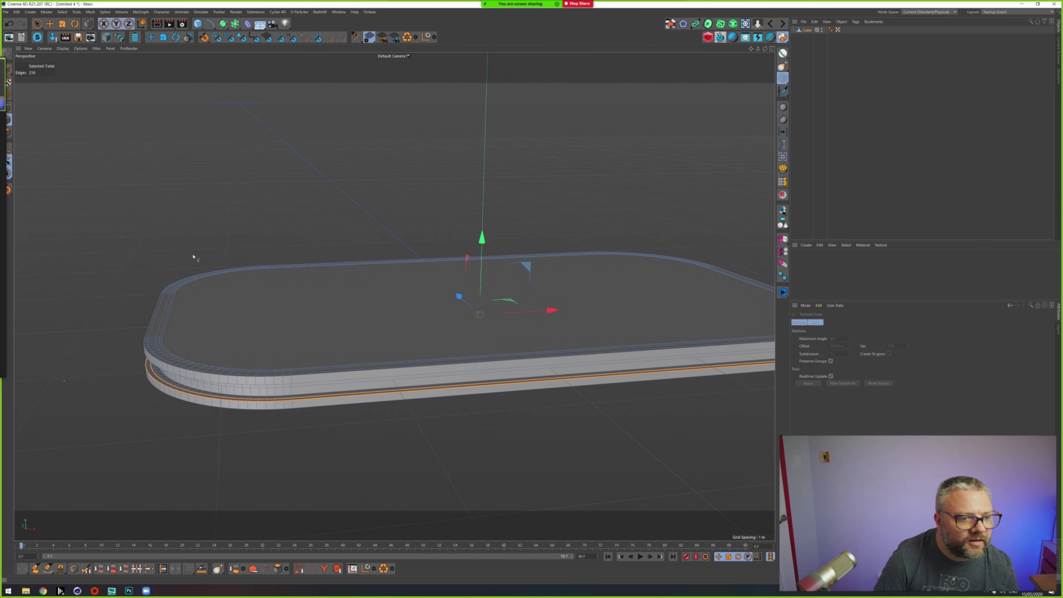
{"action": "scroll", "coordinate": [326, 371], "scroll_direction": "up", "scroll_amount": 3}
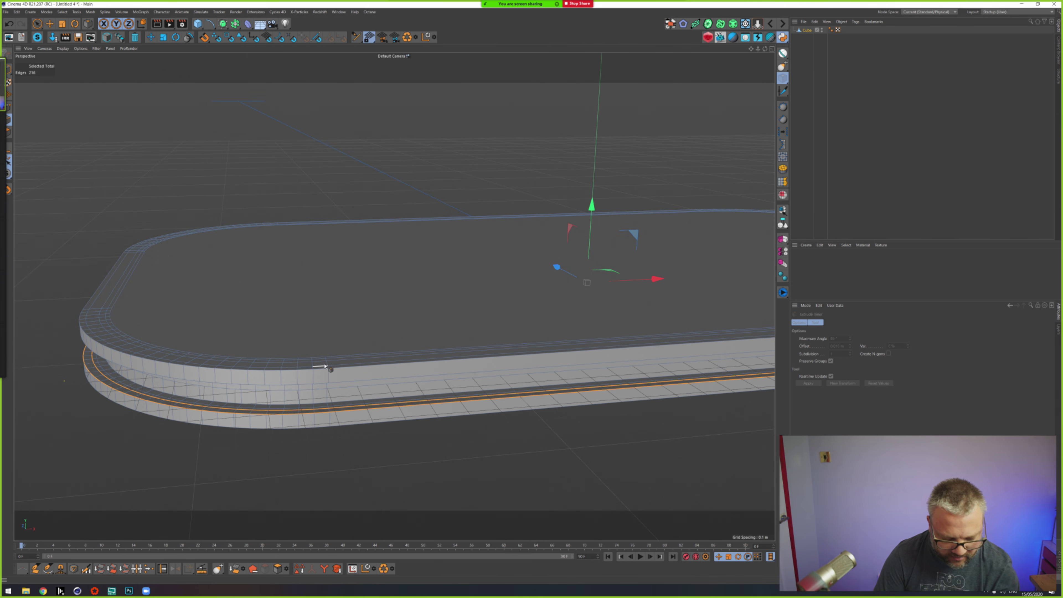
{"action": "key", "text": "u"}
{"action": "key", "text": "l"}
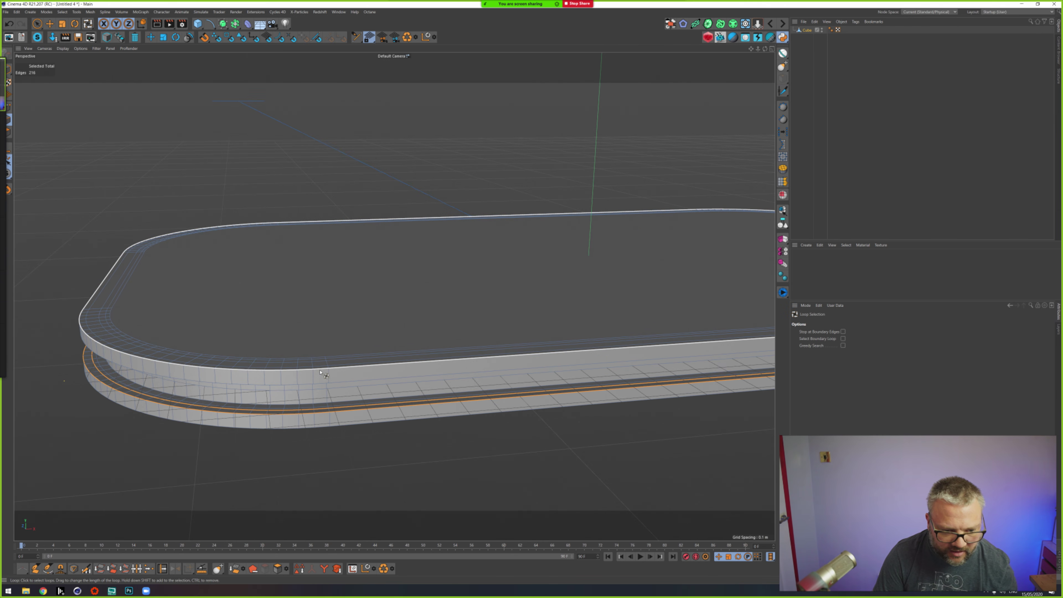
{"action": "left_click", "coordinate": [311, 363]}
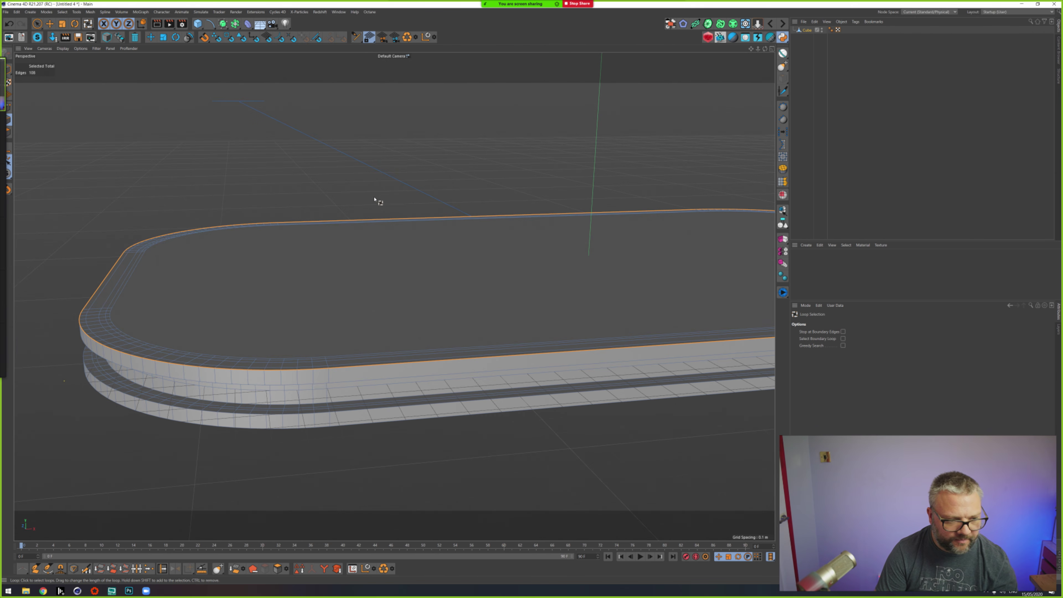
Step: Return to the Model layout and start Bevel on the selected top edge loop with a subdivision of 10
{"action": "key", "text": "m"}
{"action": "key", "text": "b"}
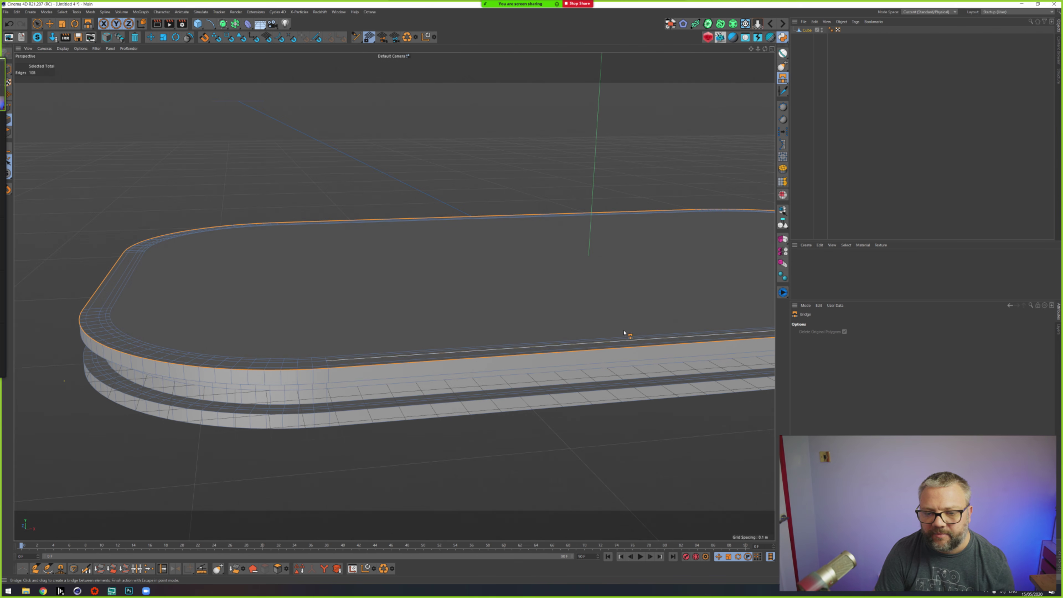
{"action": "left_click", "coordinate": [1004, 11]}
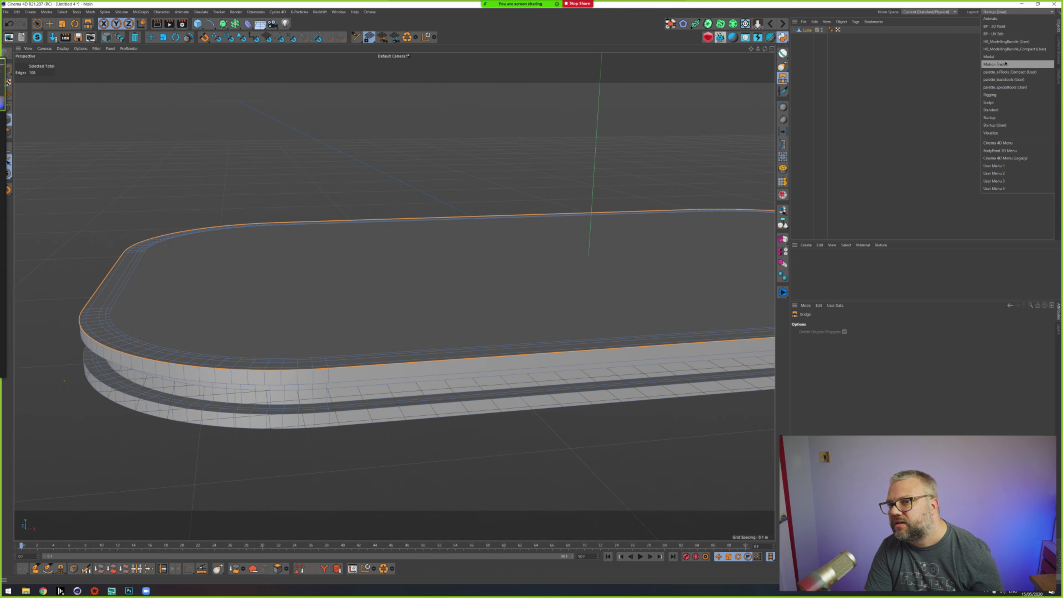
{"action": "left_click", "coordinate": [989, 57]}
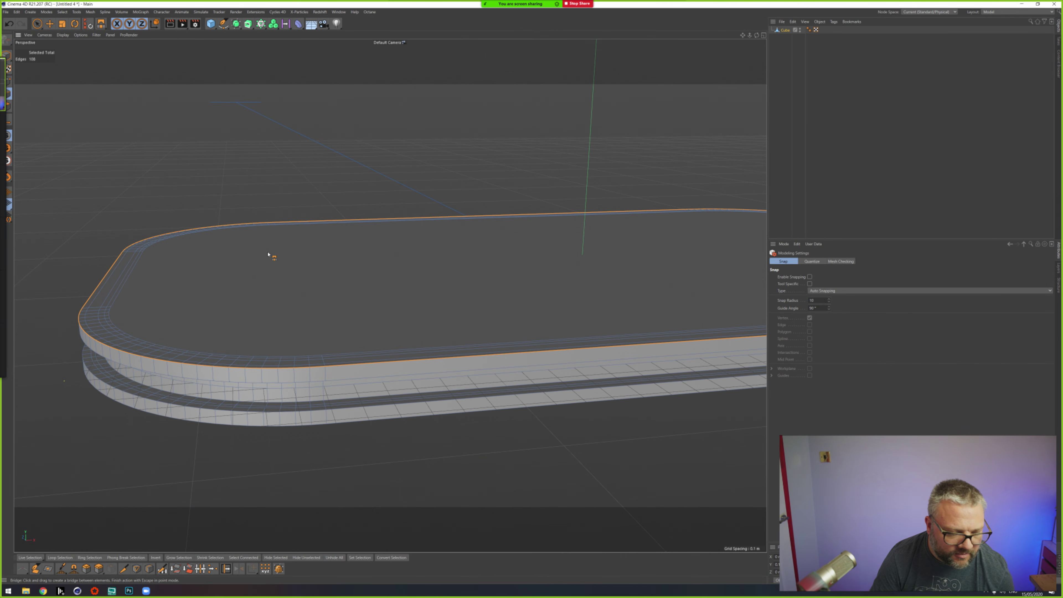
{"action": "scroll", "coordinate": [230, 378], "scroll_direction": "up", "scroll_amount": 5}
{"action": "scroll", "coordinate": [245, 331], "scroll_direction": "down", "scroll_amount": 4}
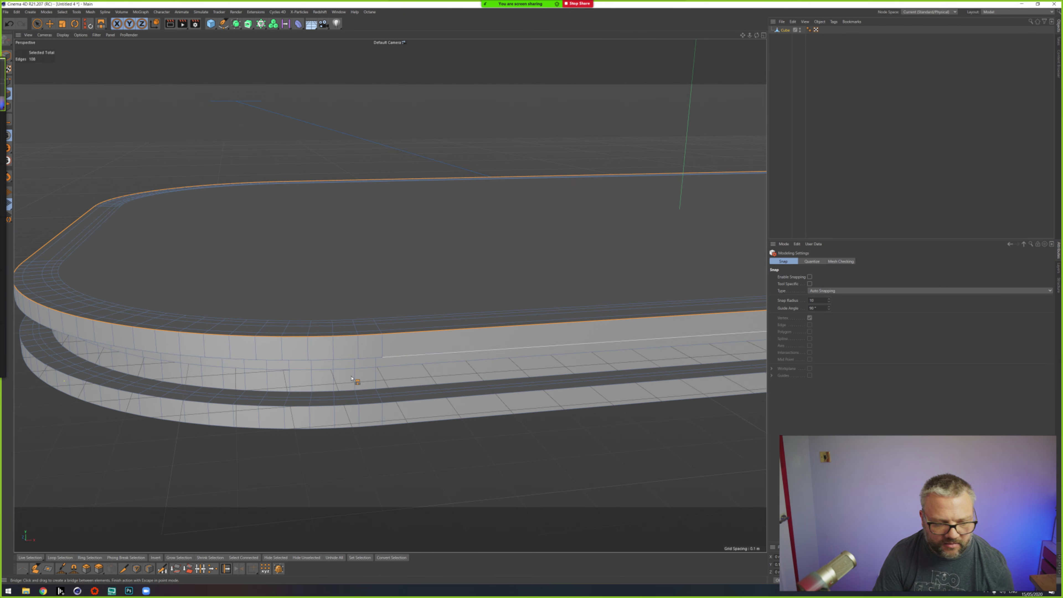
{"action": "left_click", "coordinate": [86, 568]}
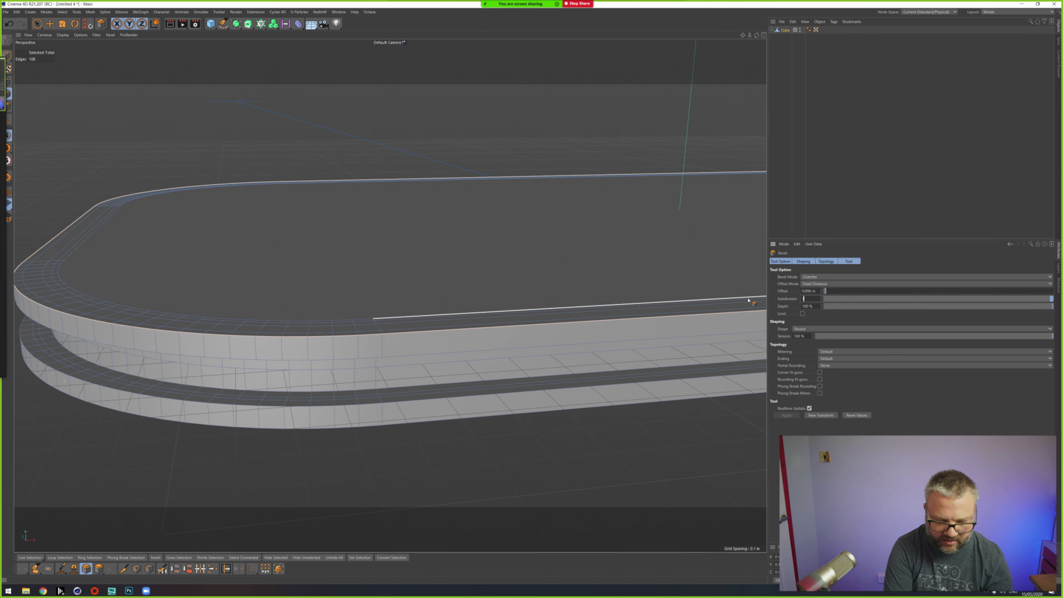
{"action": "type", "text": "0"}
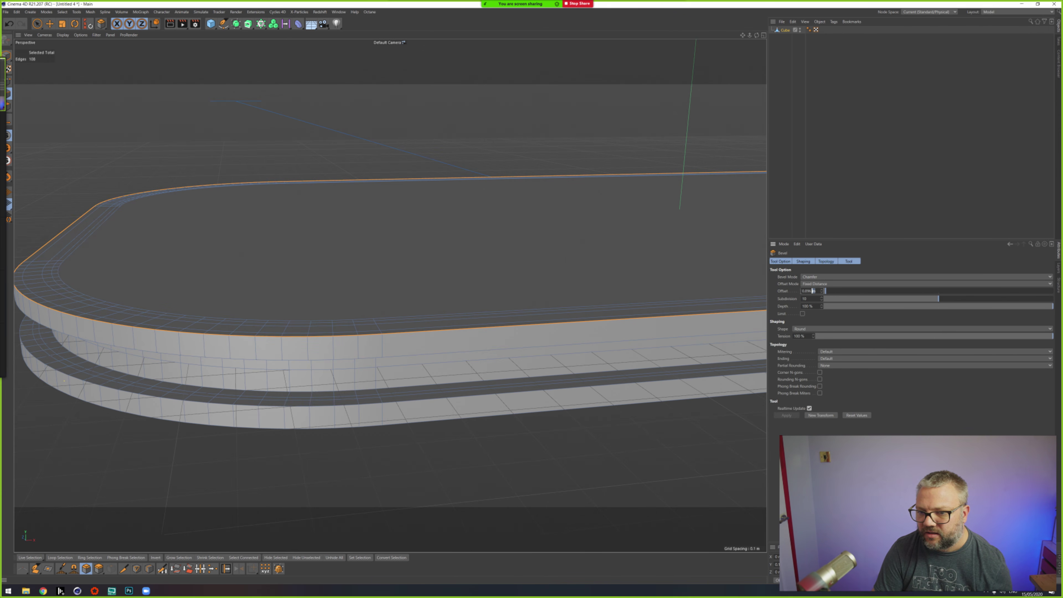
Step: Try bevelling the top edge loop with larger offsets, including 0.03 m, and undo each attempt
{"action": "key", "text": "shift+Tab"}
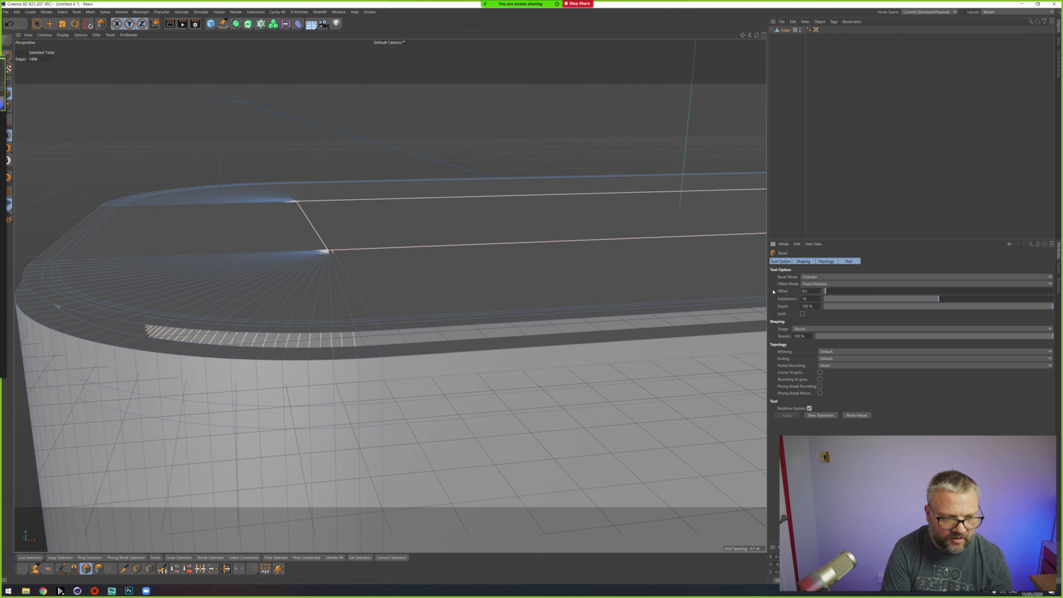
{"action": "key", "text": "Return"}
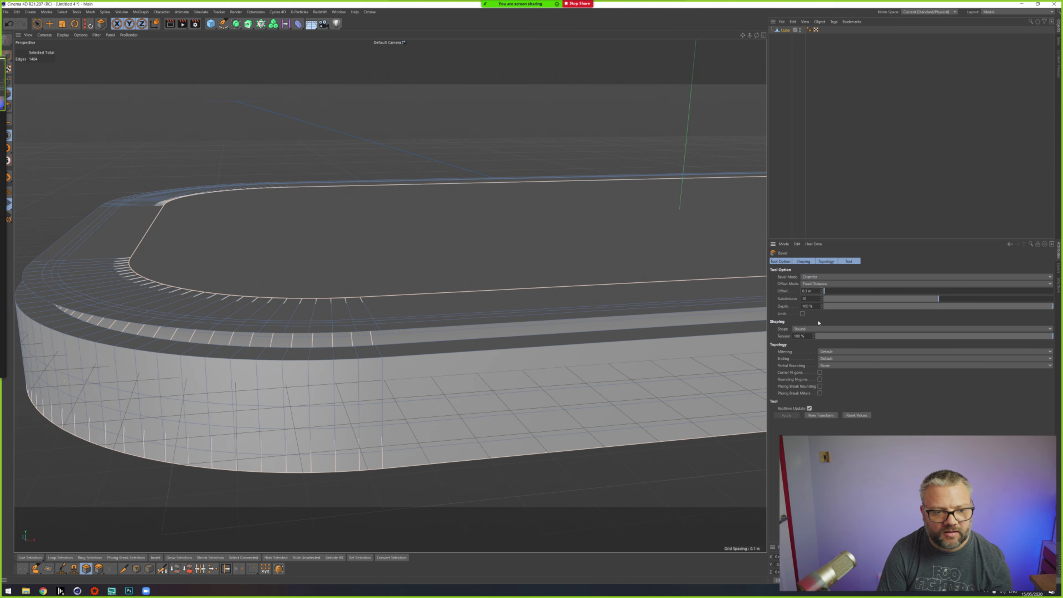
{"action": "key", "text": "ctrl+z"}
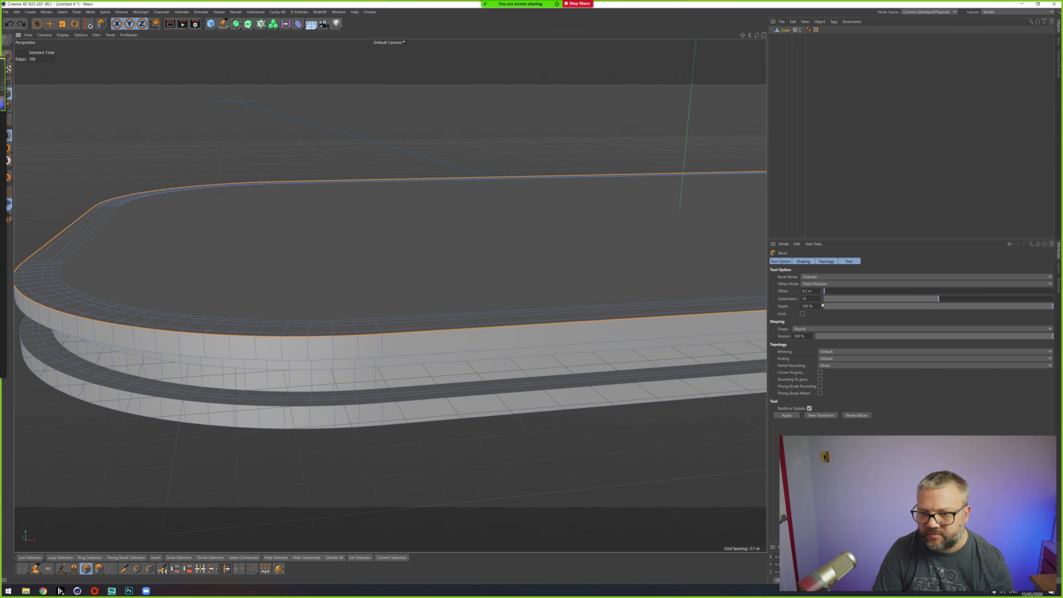
{"action": "left_click", "coordinate": [810, 290]}
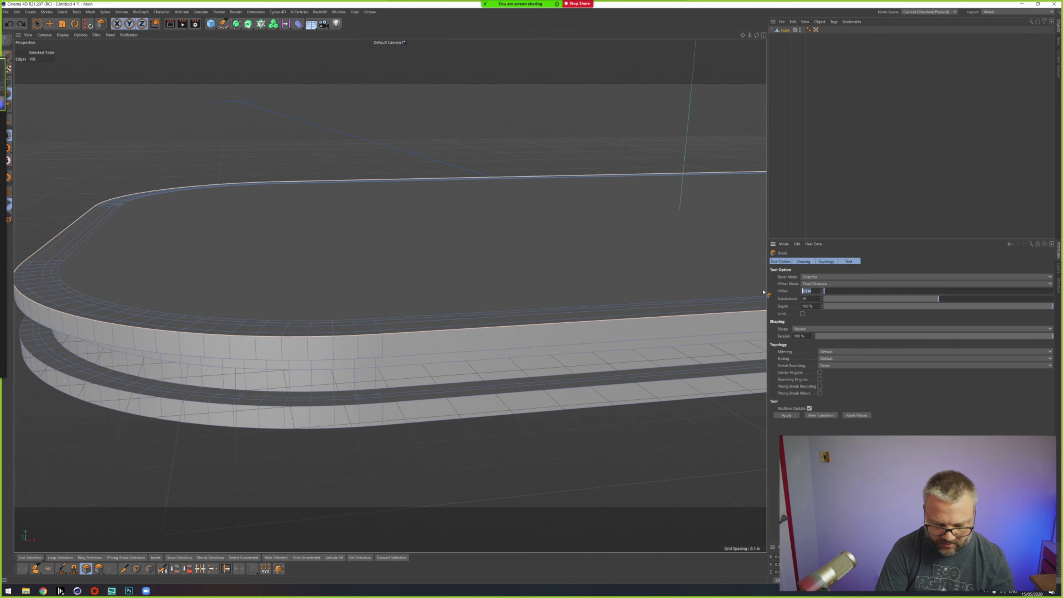
{"action": "type", "text": "0.03"}
{"action": "key", "text": "Return"}
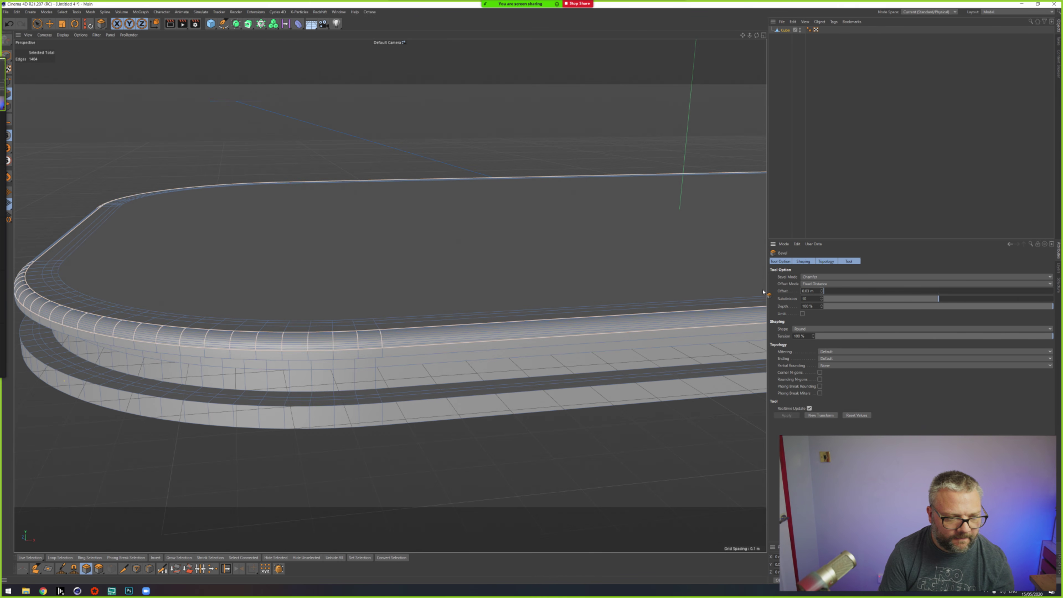
{"action": "key", "text": "ctrl+z"}
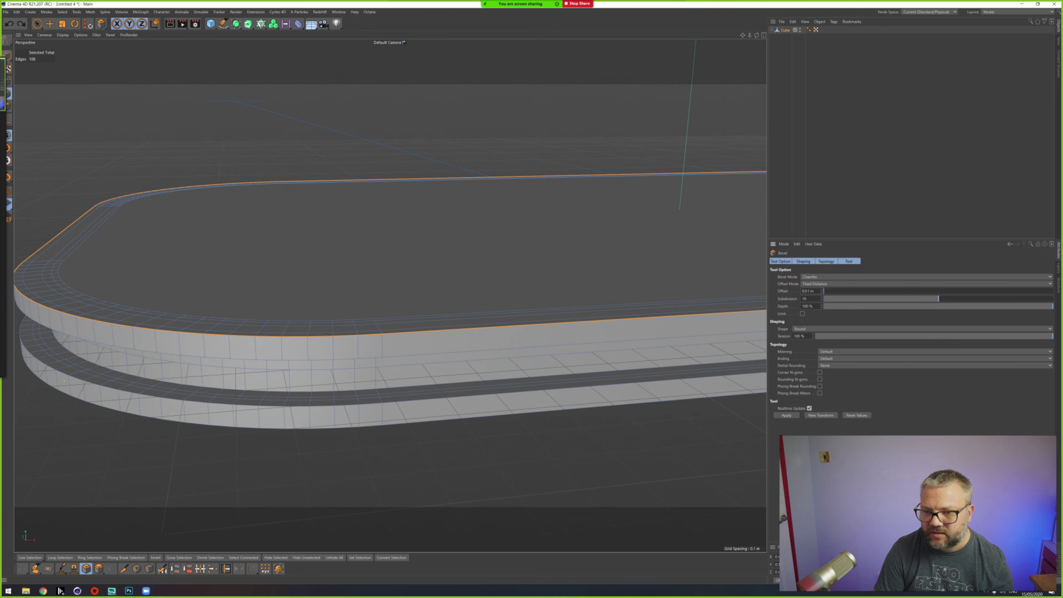
Step: Bevel the slab's top outer edge loop with an offset of 0.01 m
{"action": "type", "text": "1"}
{"action": "key", "text": "Return"}
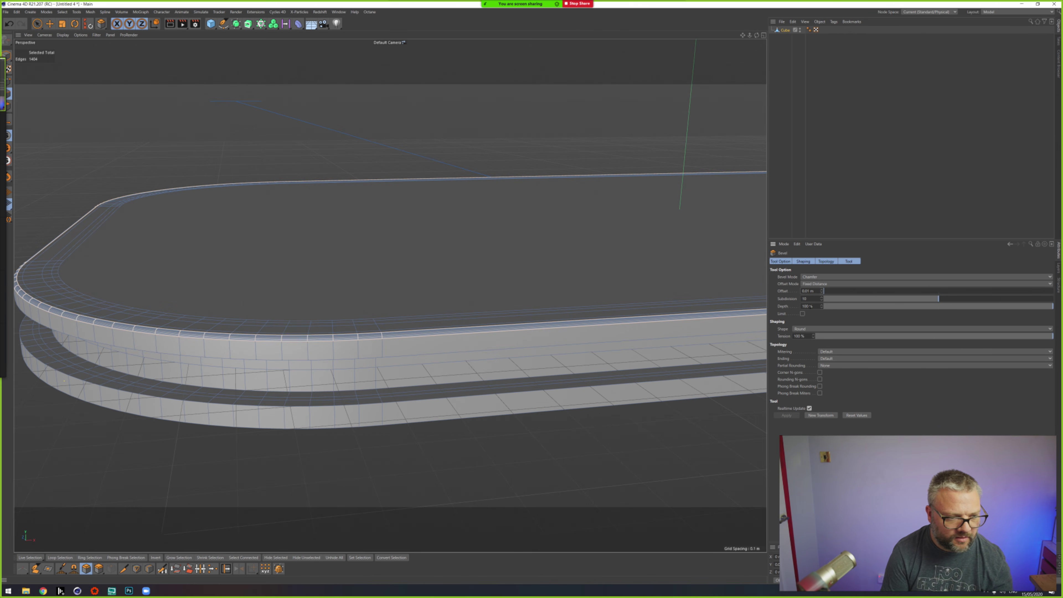
Step: Loop-select the lower outer edge of the upper lip and bevel it with a 0.01 m offset and 10 subdivisions
{"action": "mouse_move", "coordinate": [273, 245]}
{"action": "left_mouse_down", "text": "alt"}
{"action": "mouse_move", "coordinate": [415, 309]}
{"action": "mouse_move", "coordinate": [375, 302]}
{"action": "mouse_move", "coordinate": [363, 289]}
{"action": "mouse_move", "coordinate": [415, 308]}
{"action": "left_mouse_up", "text": "alt"}
{"action": "key", "text": "u"}
{"action": "key", "text": "l"}
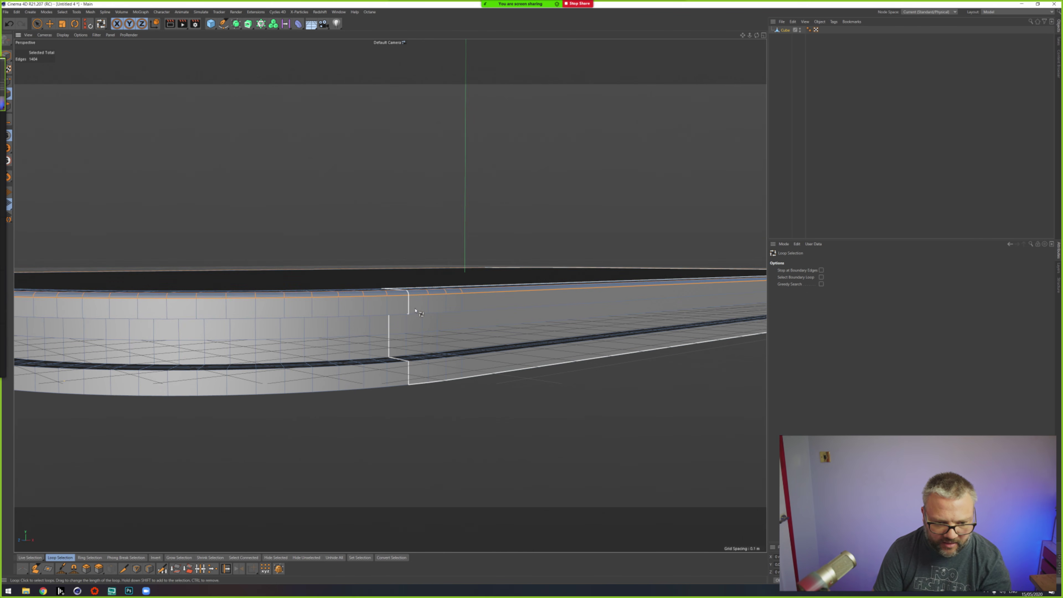
{"action": "left_click", "coordinate": [405, 317]}
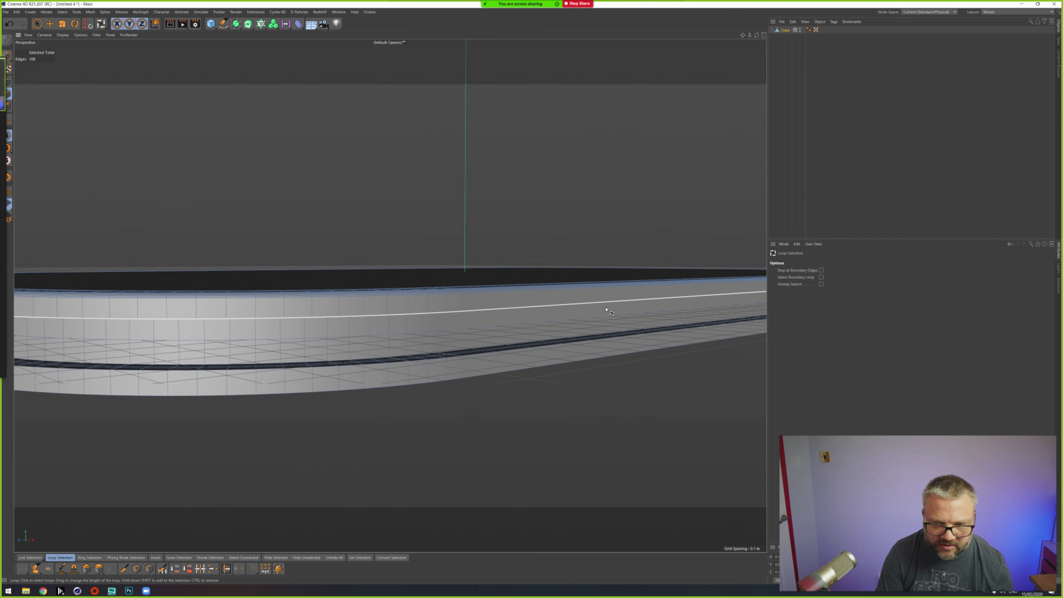
{"action": "right_click", "coordinate": [467, 228]}
{"action": "left_click", "coordinate": [476, 256]}
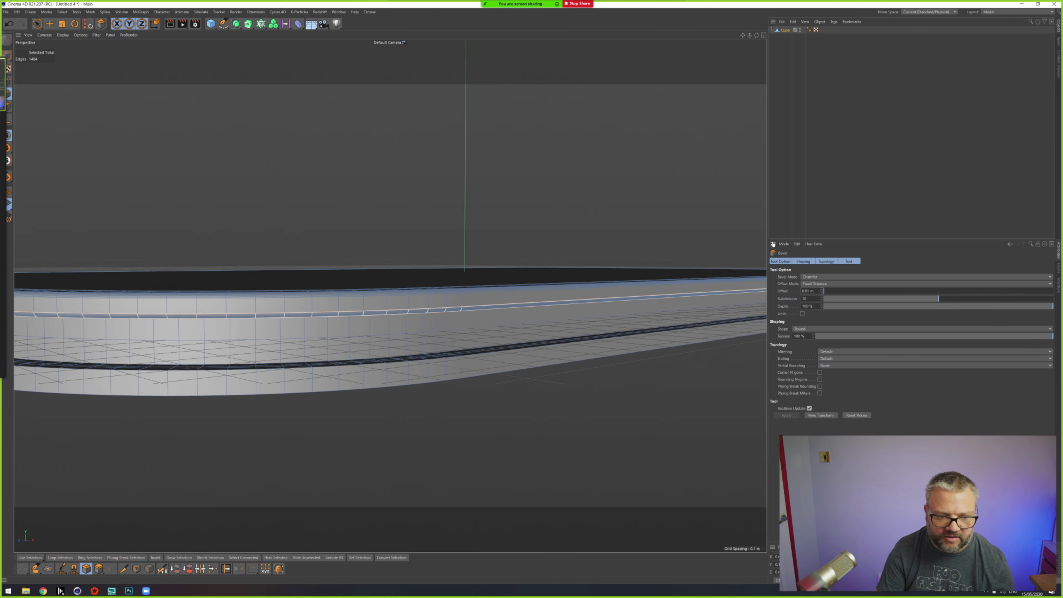
Step: Loop-select the upper outer edge of the lower lip beneath the groove and bevel it by 0.01 m with 10 subdivisions
{"action": "left_click_drag", "start_coordinate": [368, 335], "coordinate": [439, 201], "text": "alt"}
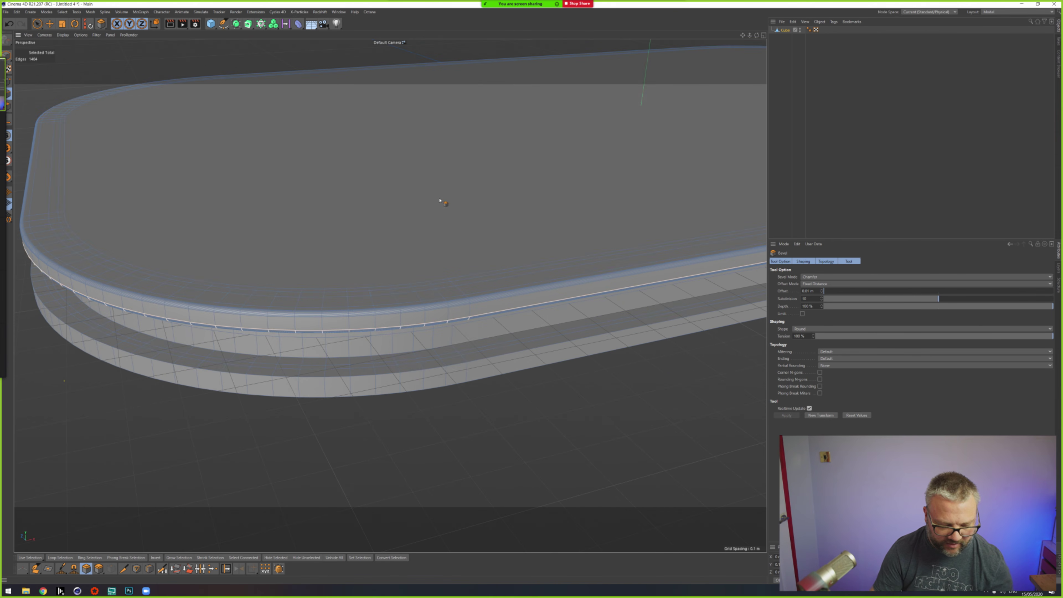
{"action": "key", "text": "u"}
{"action": "key", "text": "l"}
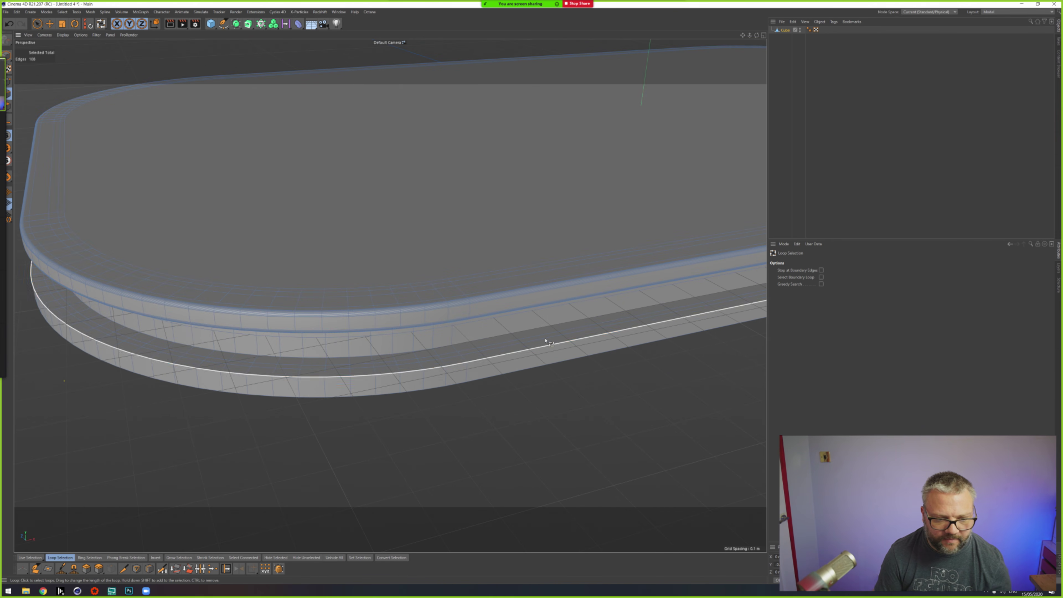
{"action": "key", "text": "u"}
{"action": "key", "text": "l"}
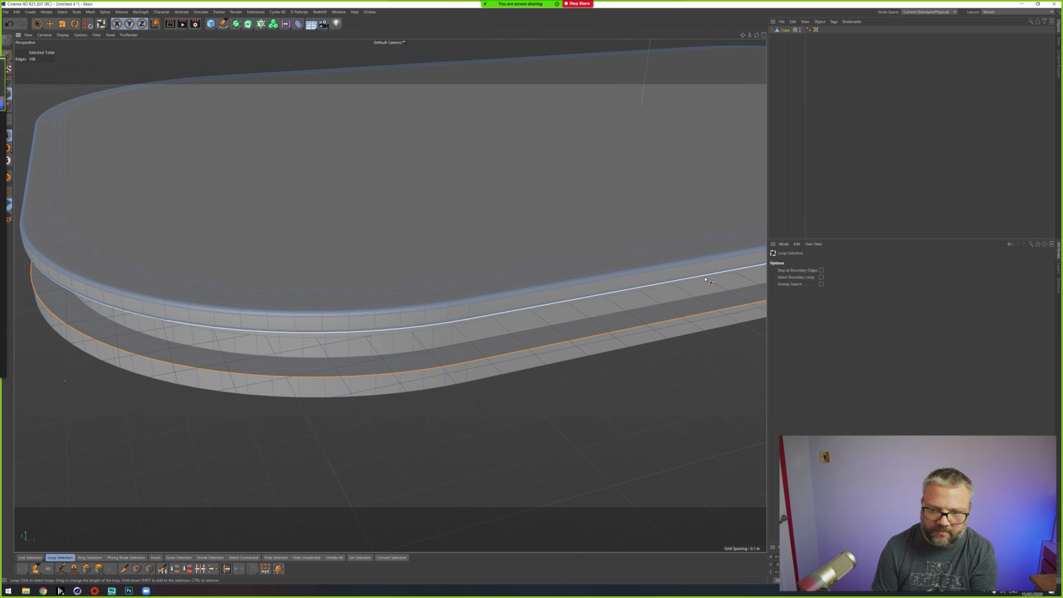
{"action": "left_click", "coordinate": [86, 569]}
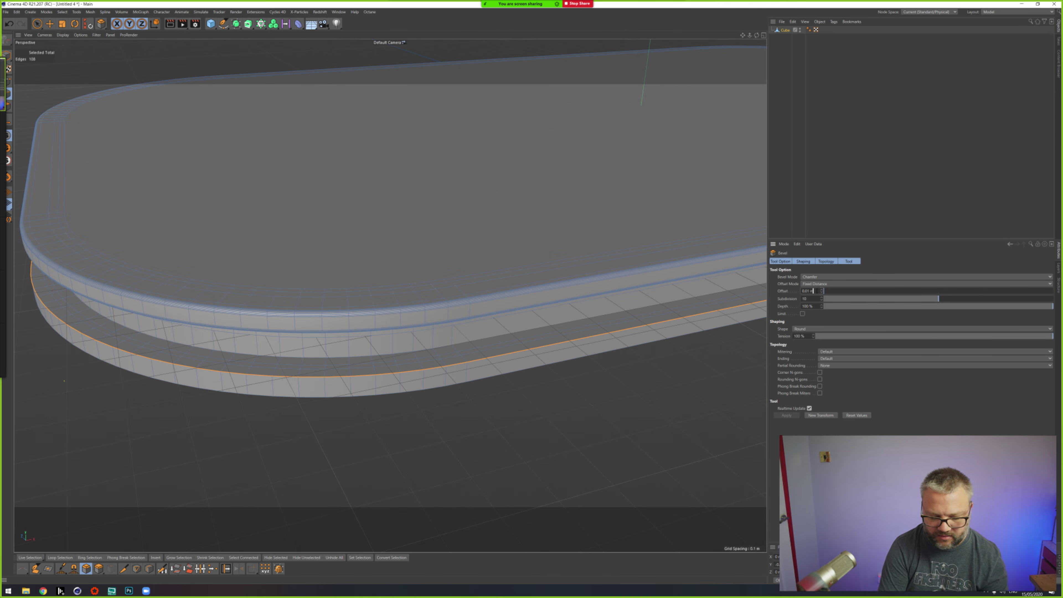
{"action": "key", "text": "Return"}
{"action": "left_click_drag", "start_coordinate": [263, 294], "coordinate": [301, 316], "text": "alt"}
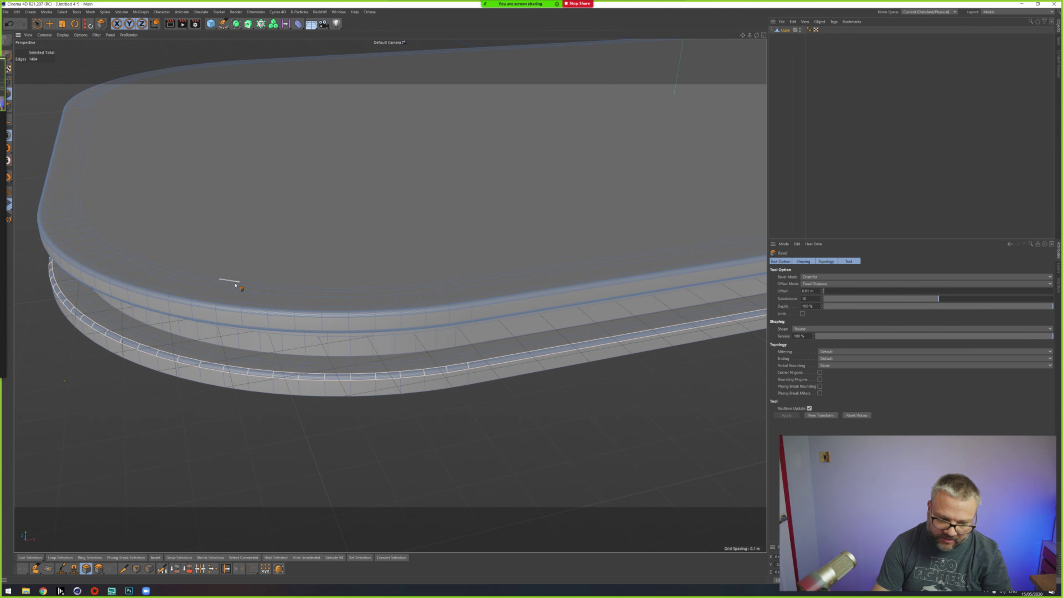
Step: Switch the interface layout to Startup (User)
{"action": "left_click", "coordinate": [998, 12]}
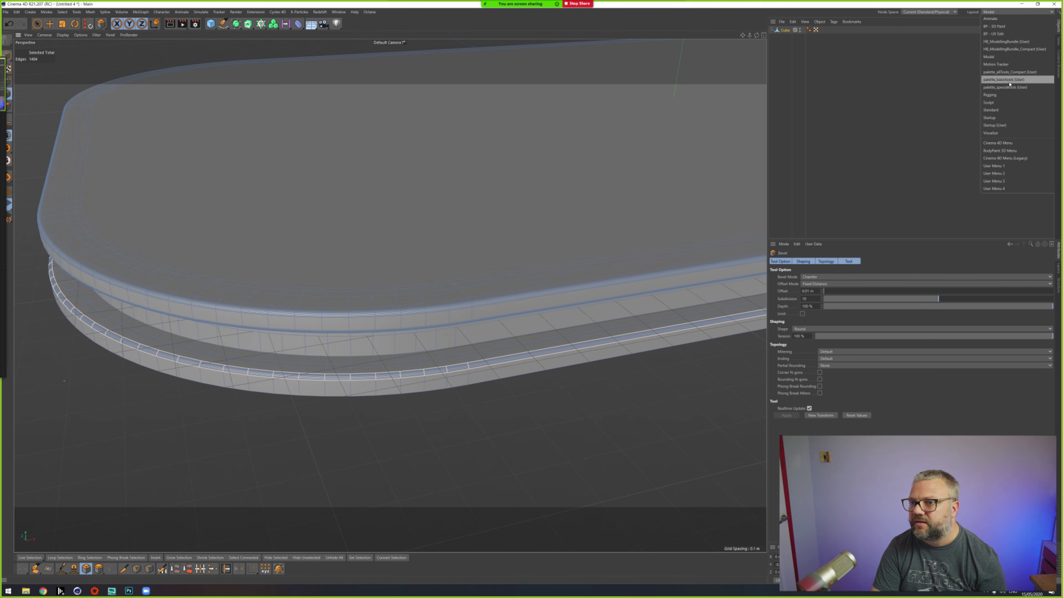
{"action": "left_click", "coordinate": [1017, 56]}
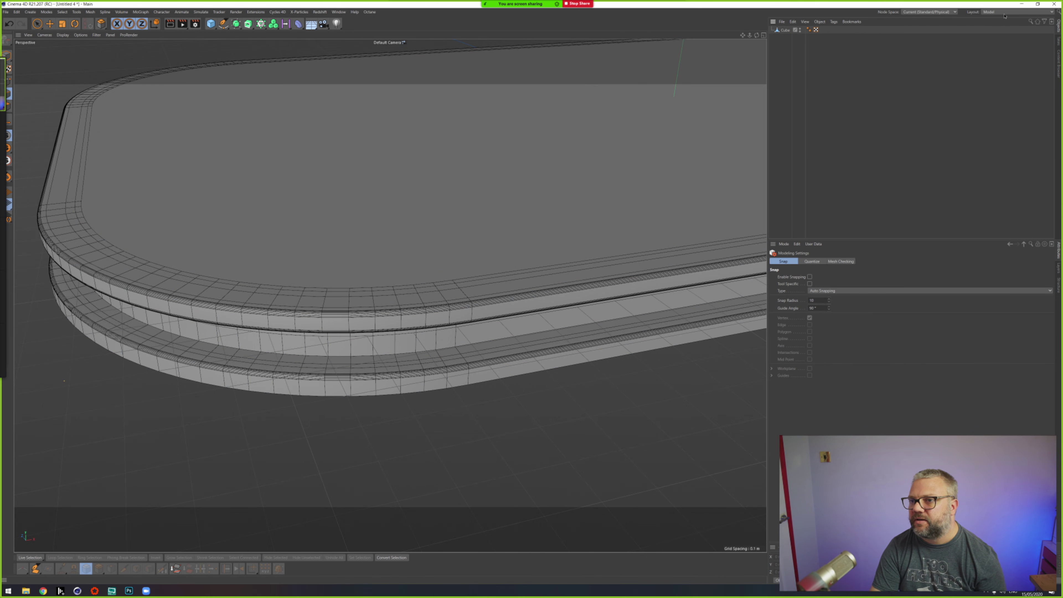
{"action": "left_click", "coordinate": [1051, 12]}
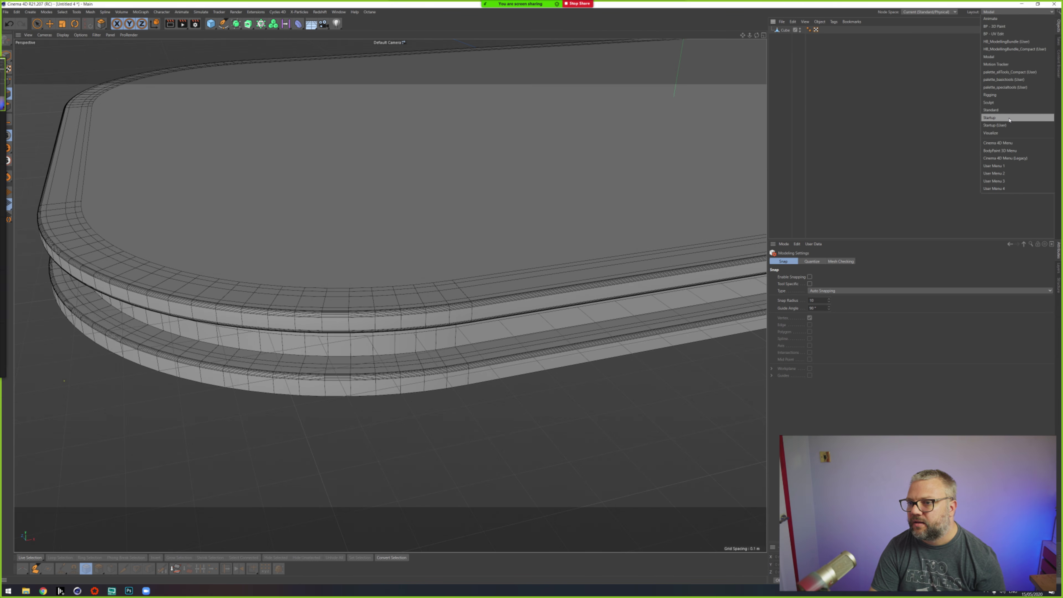
{"action": "left_click", "coordinate": [1004, 125]}
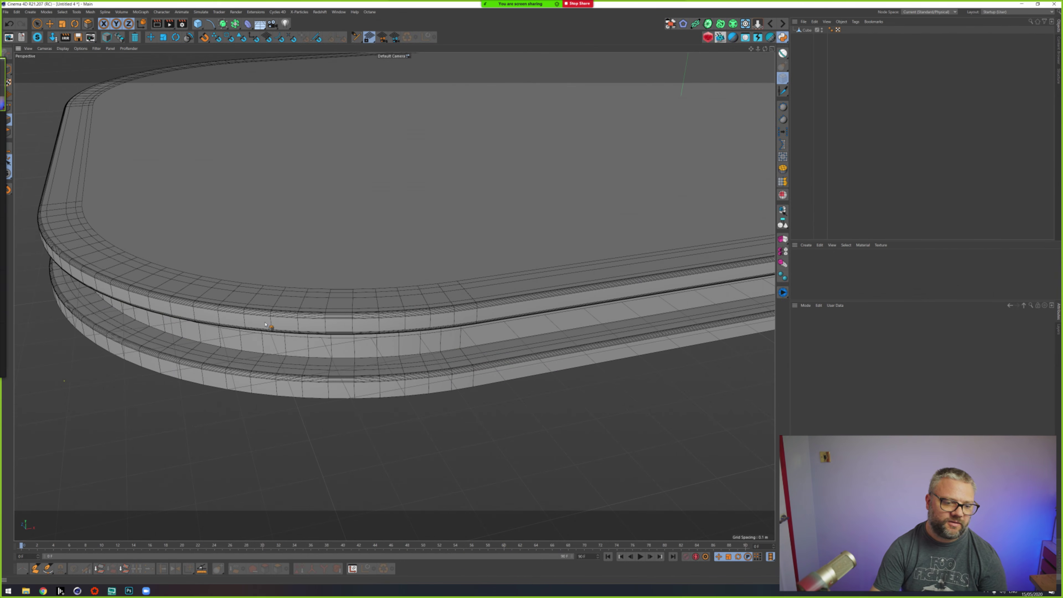
Step: Select the riser object in polygon mode, pick a polygon on its lower ledge and activate Loop Selection
{"action": "key", "text": "Return"}
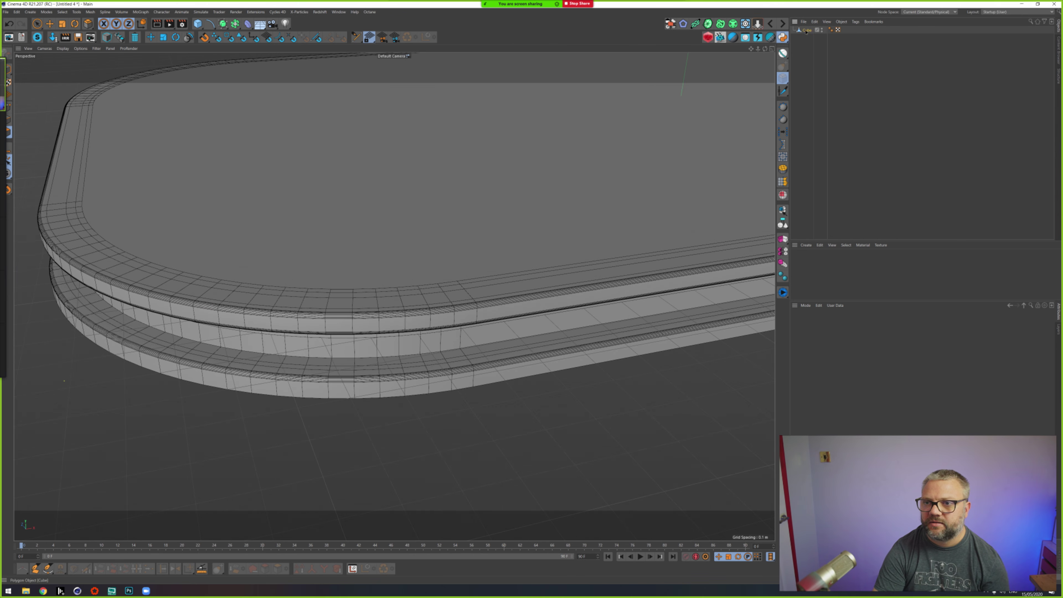
{"action": "left_click", "coordinate": [217, 410]}
{"action": "left_click", "coordinate": [292, 371]}
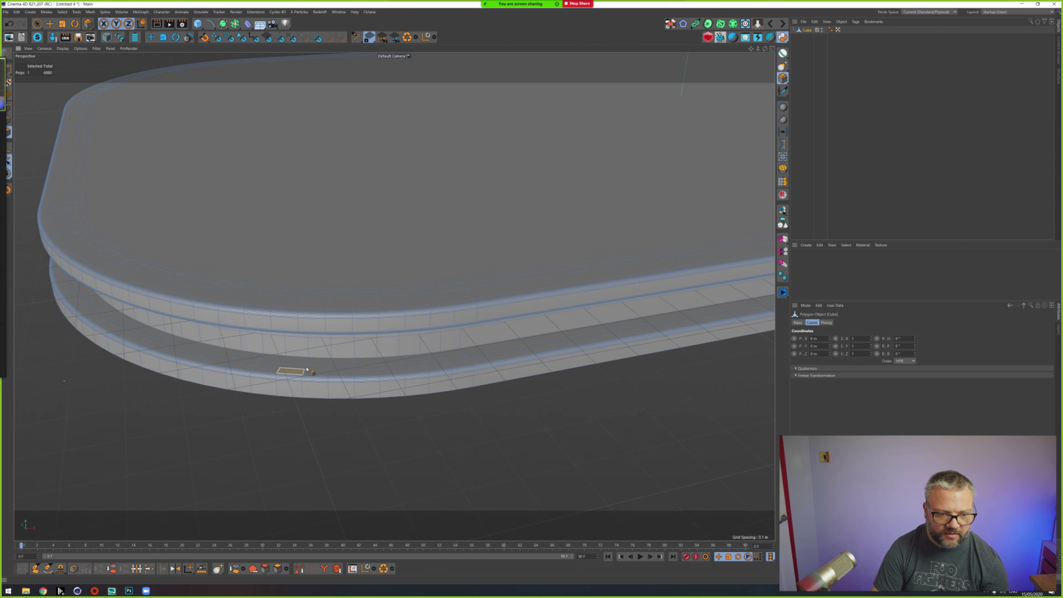
{"action": "key", "text": "u"}
{"action": "key", "text": "l"}
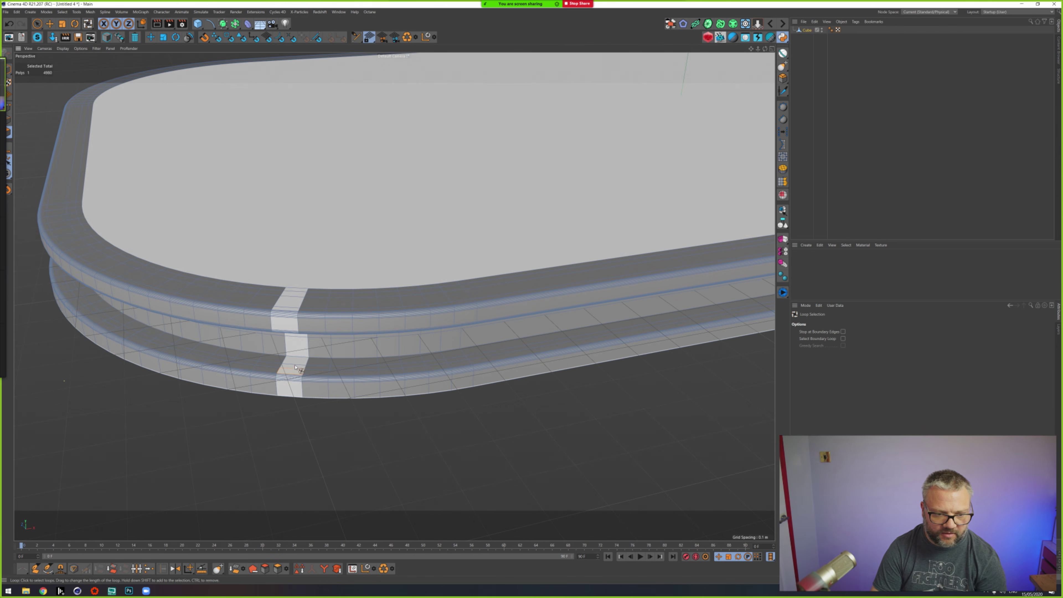
Step: Set the project's view clipping to Tiny for close-up work on the riser
{"action": "scroll", "coordinate": [318, 365], "scroll_direction": "up", "scroll_amount": 5}
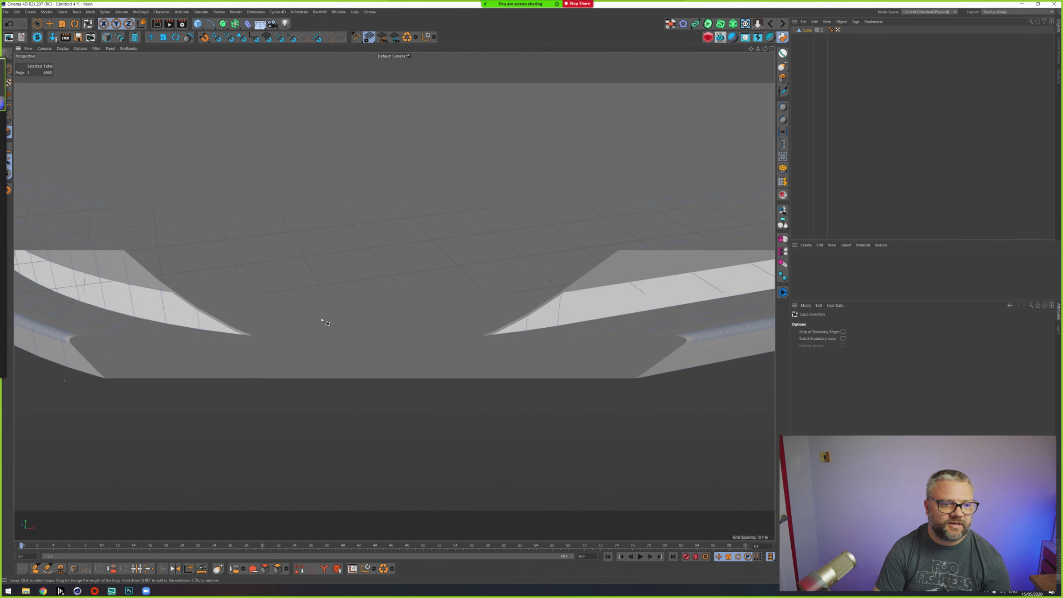
{"action": "scroll", "coordinate": [293, 268], "scroll_direction": "down", "scroll_amount": 8}
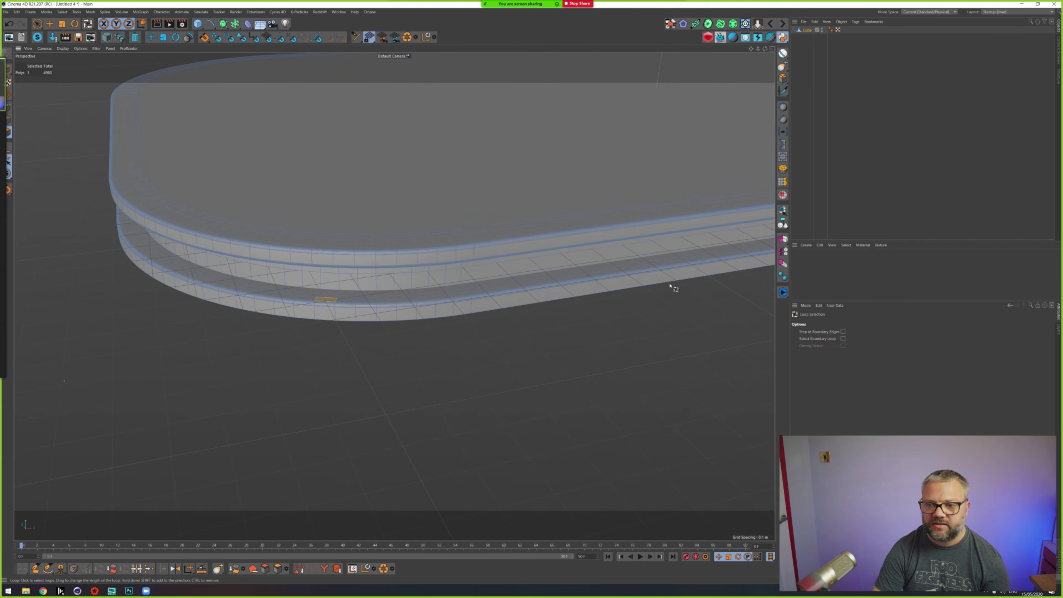
{"action": "key", "text": "ctrl+d"}
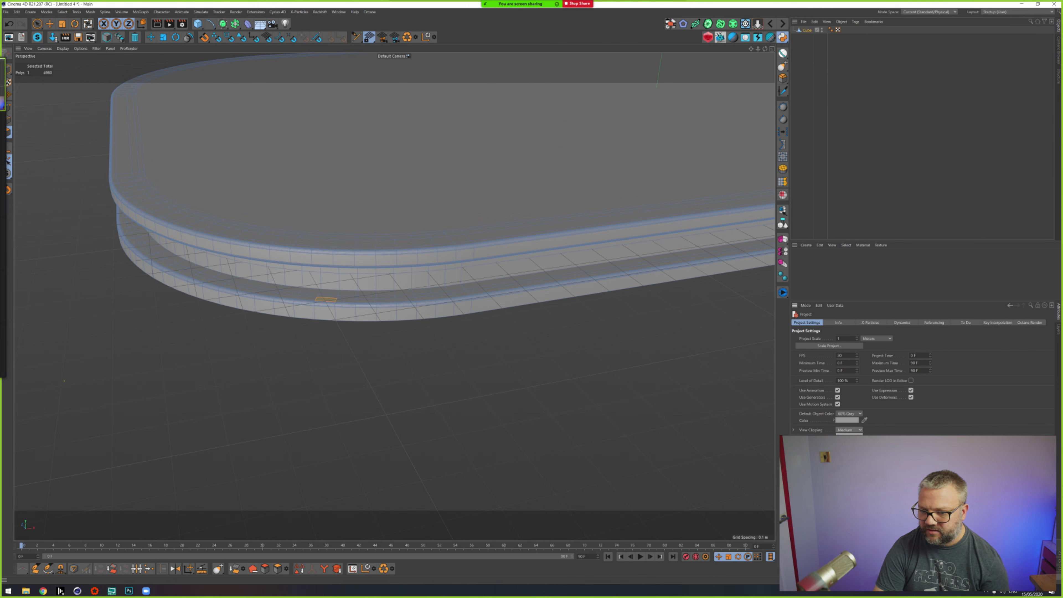
{"action": "scroll", "coordinate": [347, 332], "scroll_direction": "up", "scroll_amount": 6}
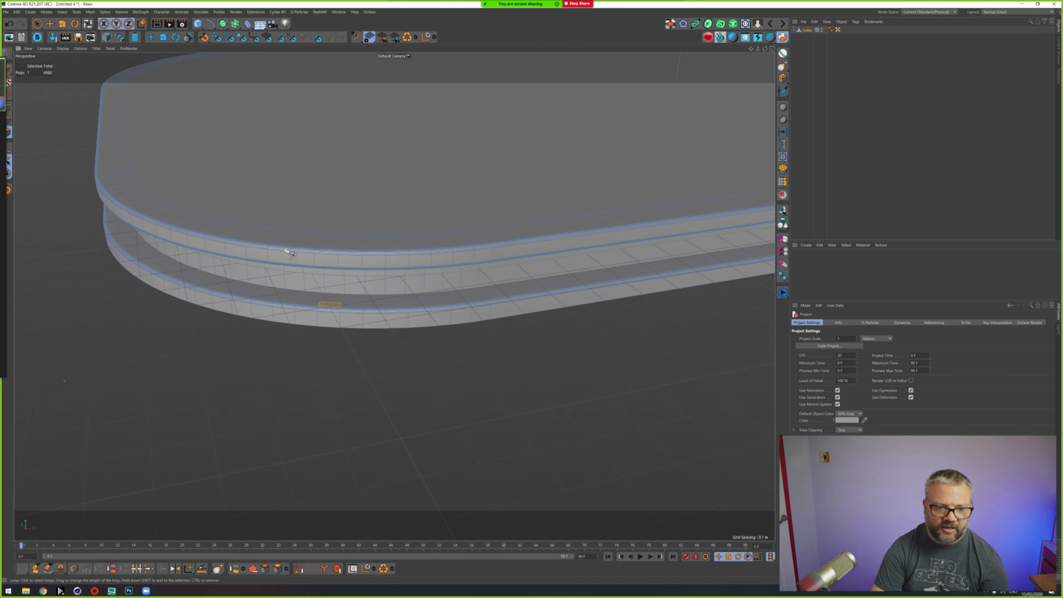
Step: Loop-select the narrow polygon strip running around the top face of the riser's lower ledge
{"action": "scroll", "coordinate": [346, 331], "scroll_direction": "up", "scroll_amount": 3}
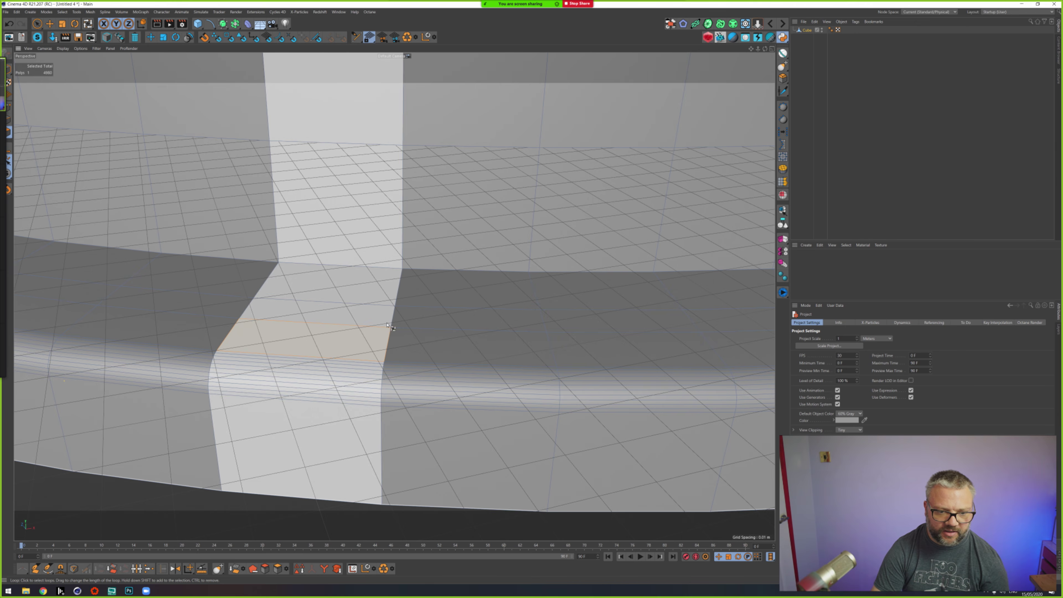
{"action": "left_click", "coordinate": [391, 321]}
{"action": "scroll", "coordinate": [396, 316], "scroll_direction": "down", "scroll_amount": 8}
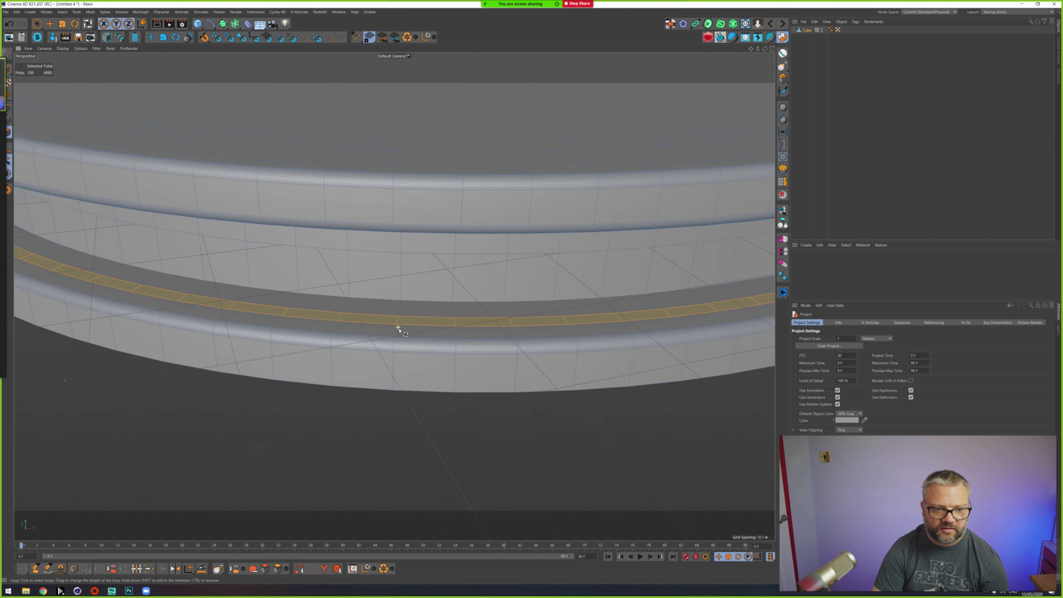
{"action": "scroll", "coordinate": [263, 346], "scroll_direction": "down", "scroll_amount": 6}
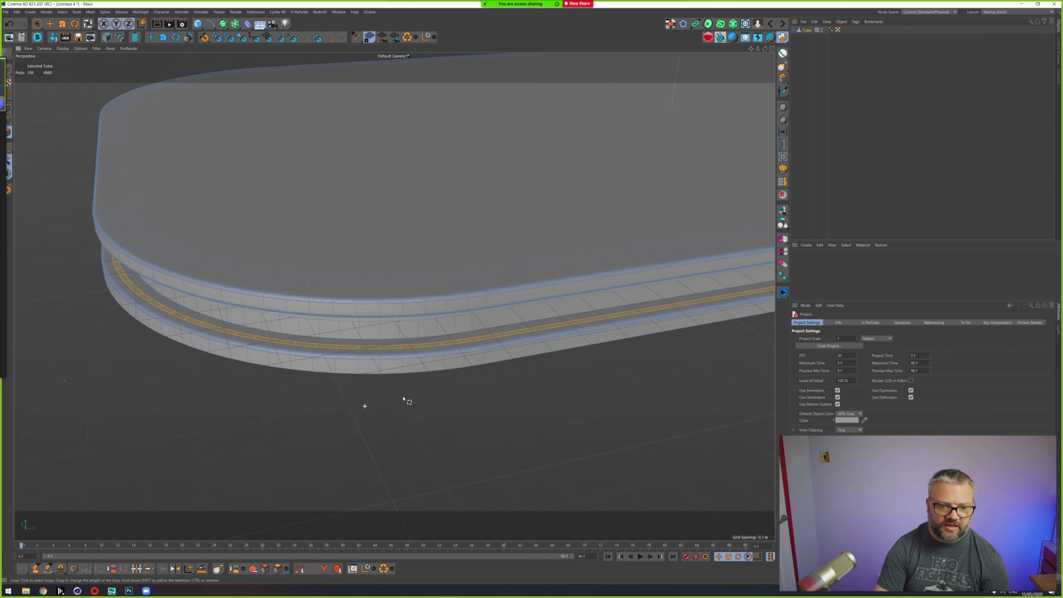
Step: Store the selected lower ledge strip as a polygon selection tag named Lower_Emissive
{"action": "left_click", "coordinate": [299, 568]}
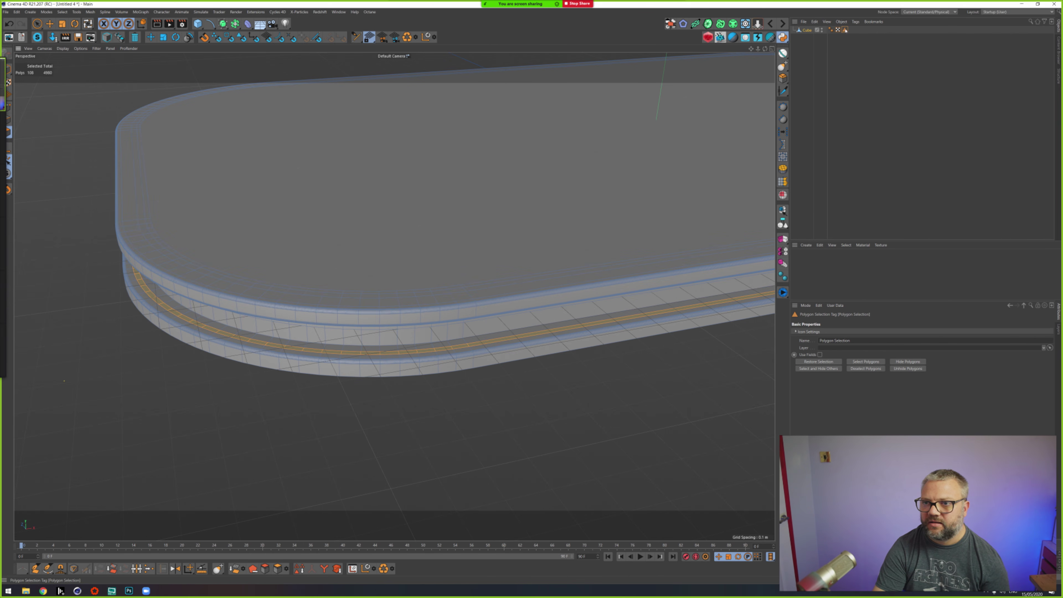
{"action": "double_click", "coordinate": [842, 341]}
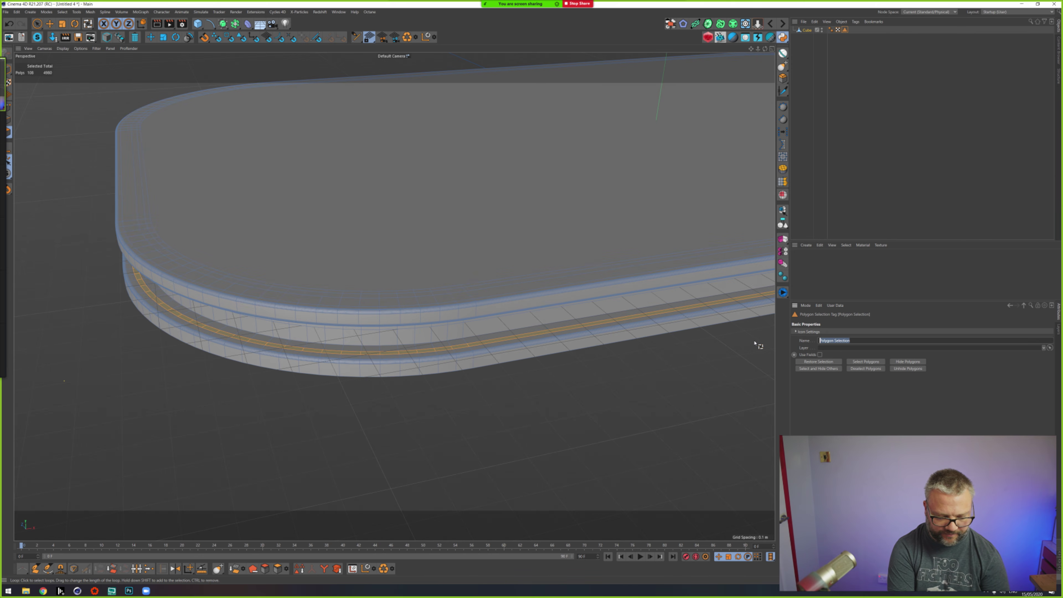
{"action": "type", "text": "F"}
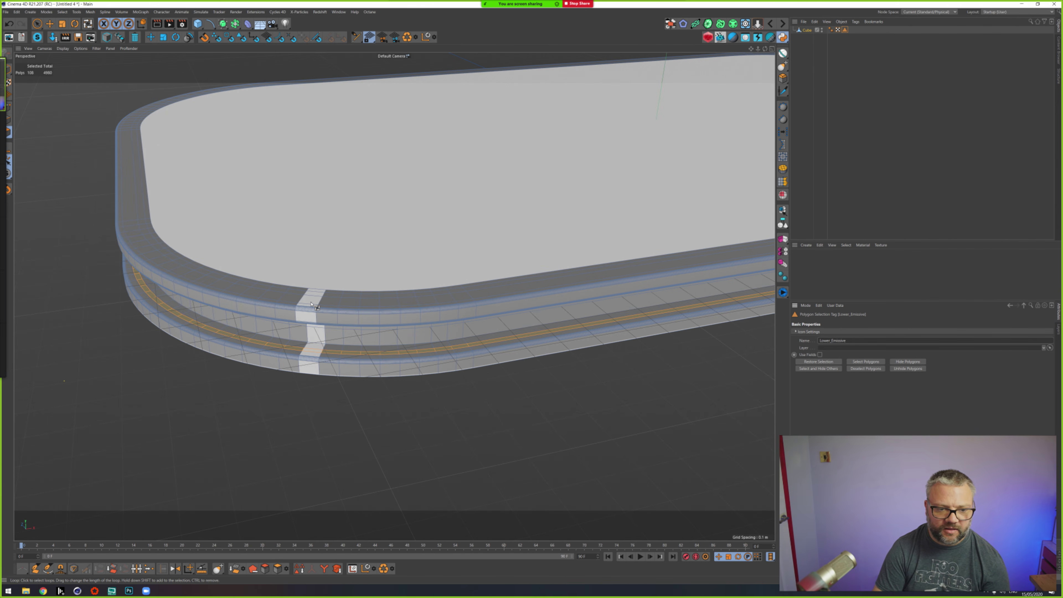
Step: Loop-select the wide outer polygon band on the riser's top face and store it as a separate selection tag named Upper_Emissive
{"action": "scroll", "coordinate": [311, 305], "scroll_direction": "up", "scroll_amount": 2}
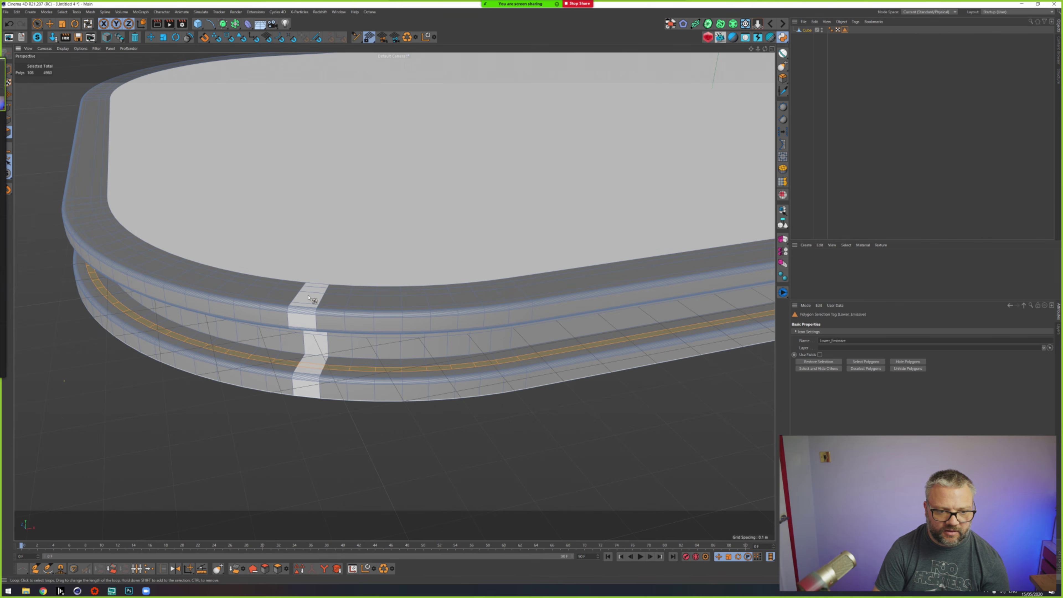
{"action": "left_click", "coordinate": [324, 298]}
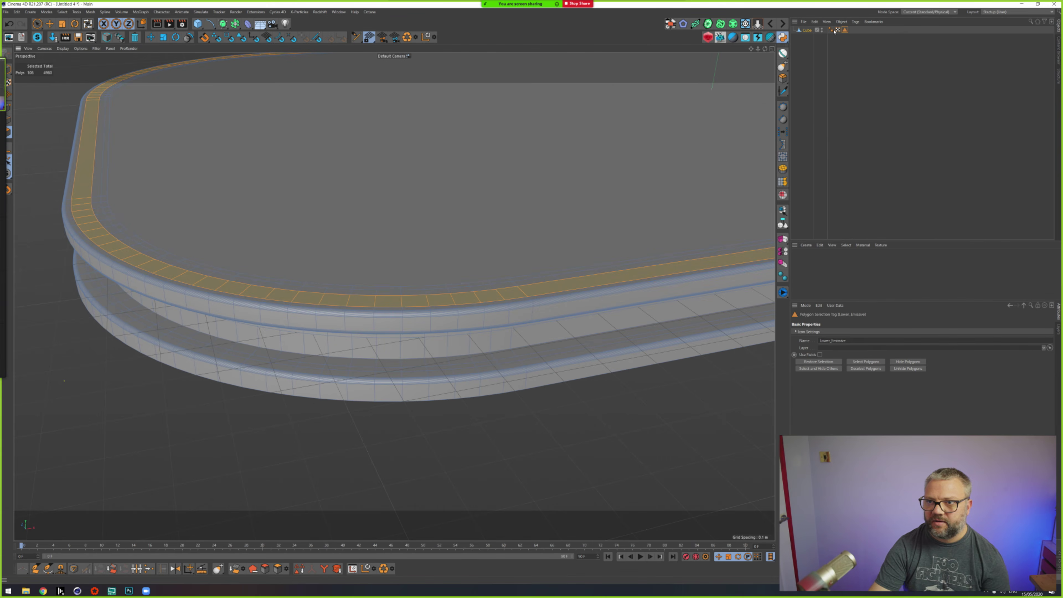
{"action": "left_click", "coordinate": [831, 30]}
{"action": "left_click", "coordinate": [837, 30]}
{"action": "left_click", "coordinate": [845, 30]}
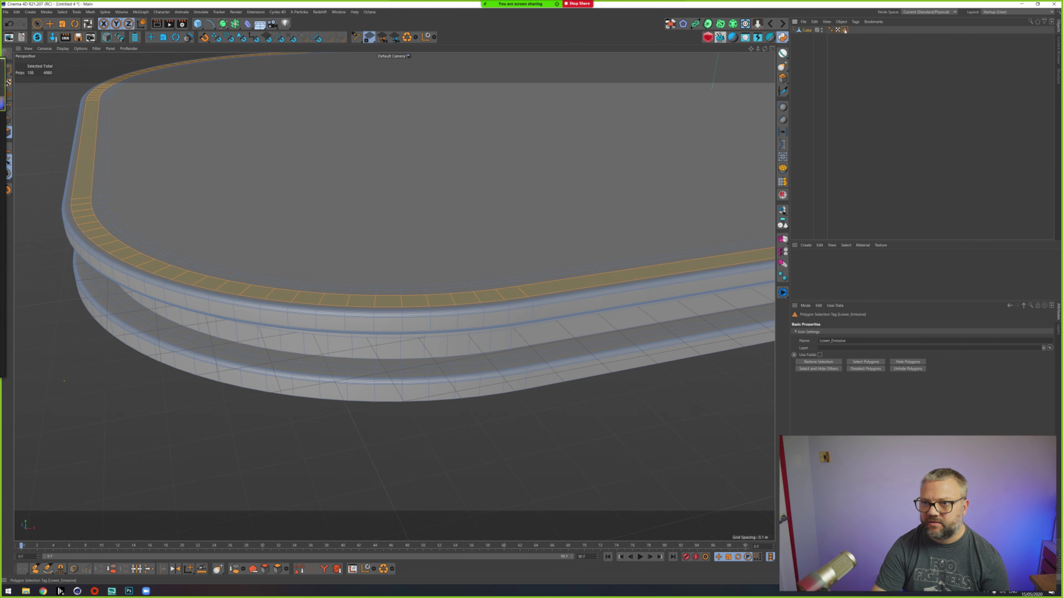
{"action": "left_click", "coordinate": [837, 30]}
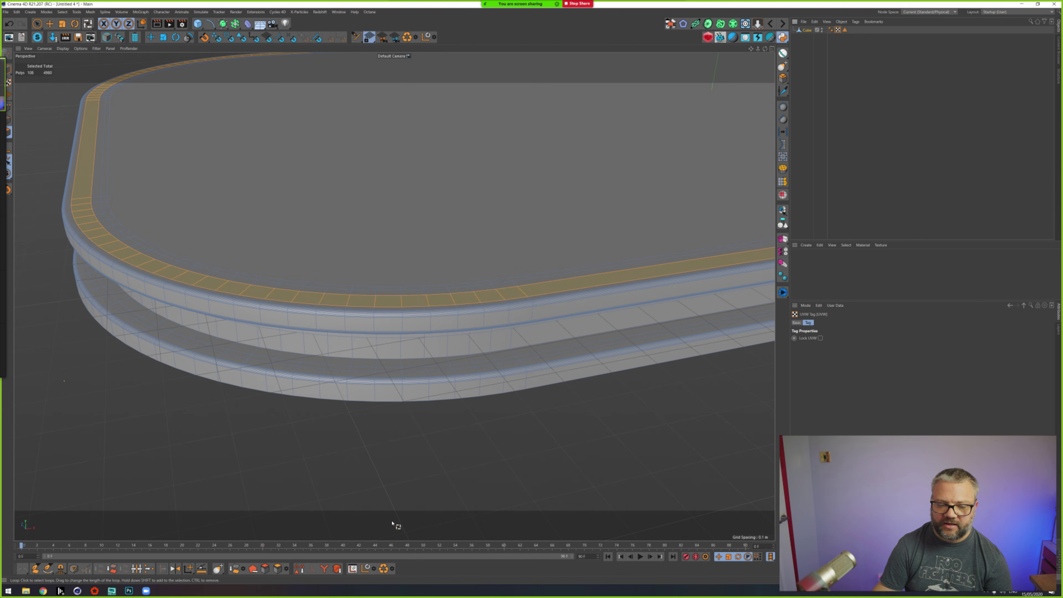
{"action": "left_click", "coordinate": [299, 569]}
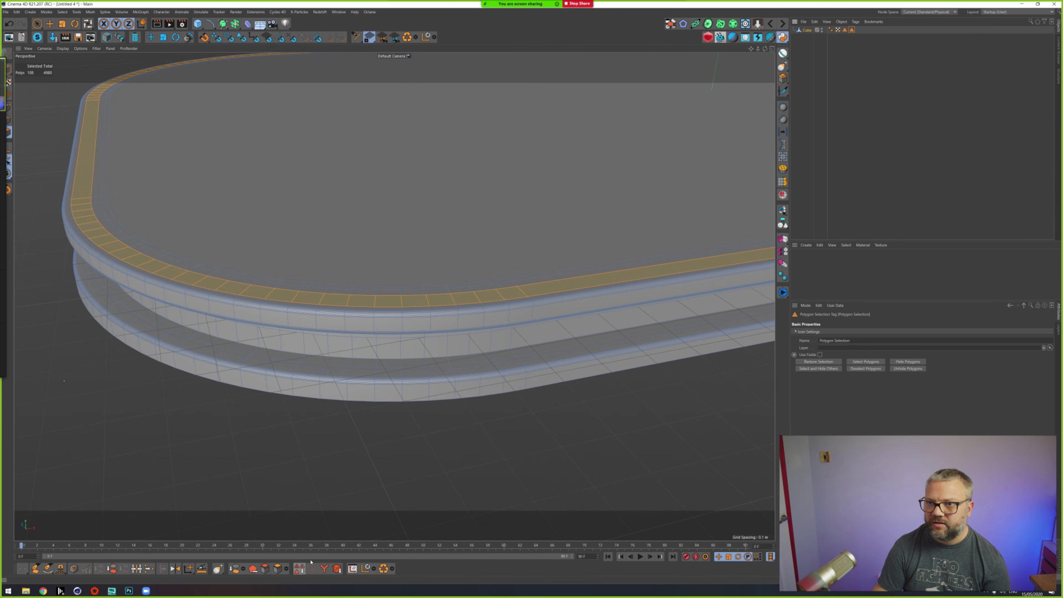
{"action": "left_click_drag", "start_coordinate": [861, 342], "coordinate": [719, 338]}
{"action": "type", "text": "L"}
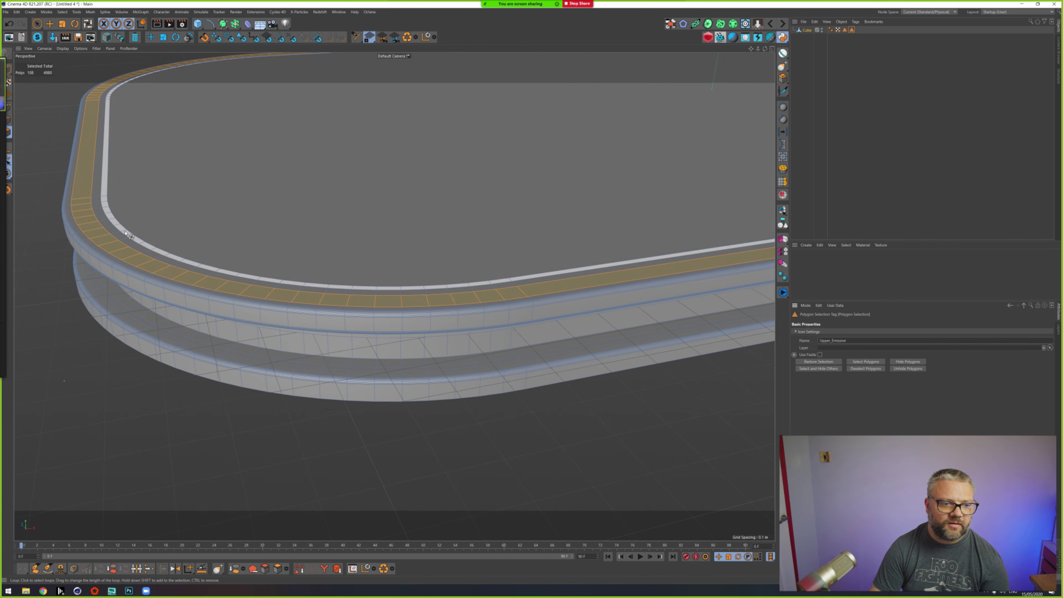
Step: Loop-select the thin inner polygon strip on the riser's top face and store it as a new selection tag named Upper_InnerEmissive
{"action": "left_click", "coordinate": [238, 275]}
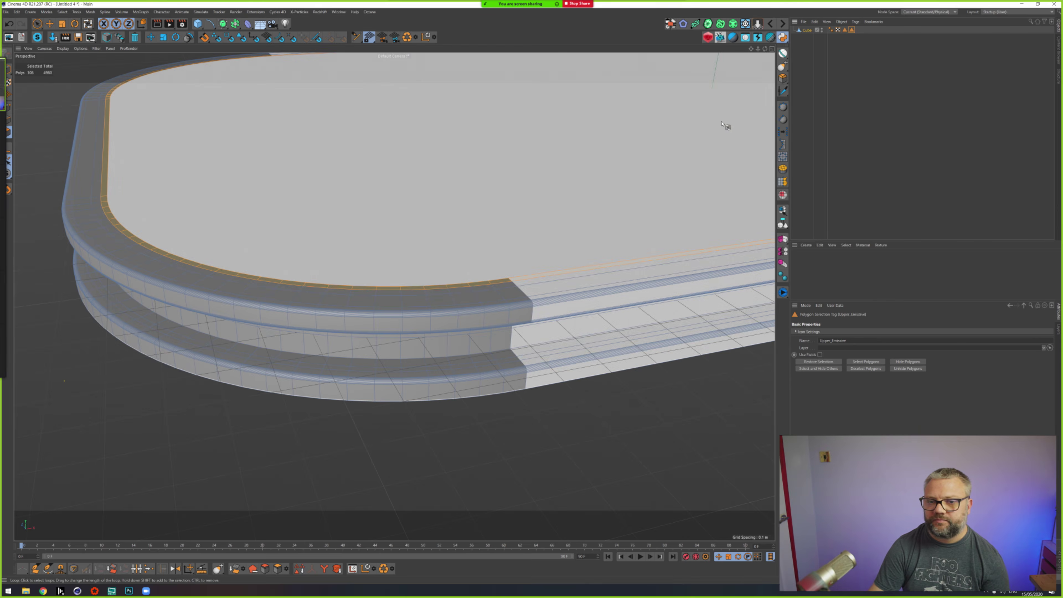
{"action": "left_click", "coordinate": [837, 29]}
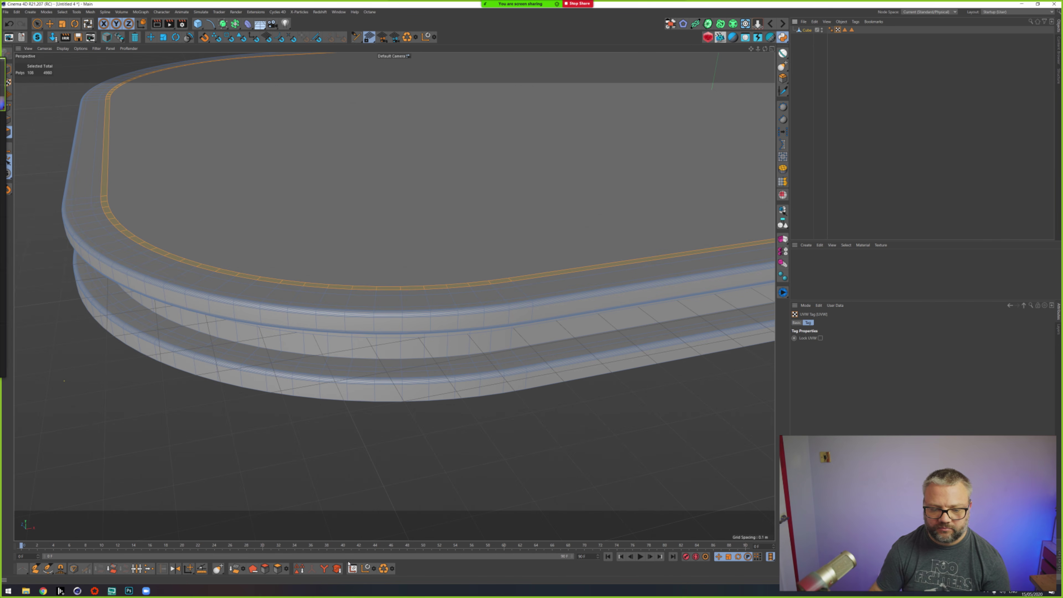
{"action": "left_click", "coordinate": [298, 569]}
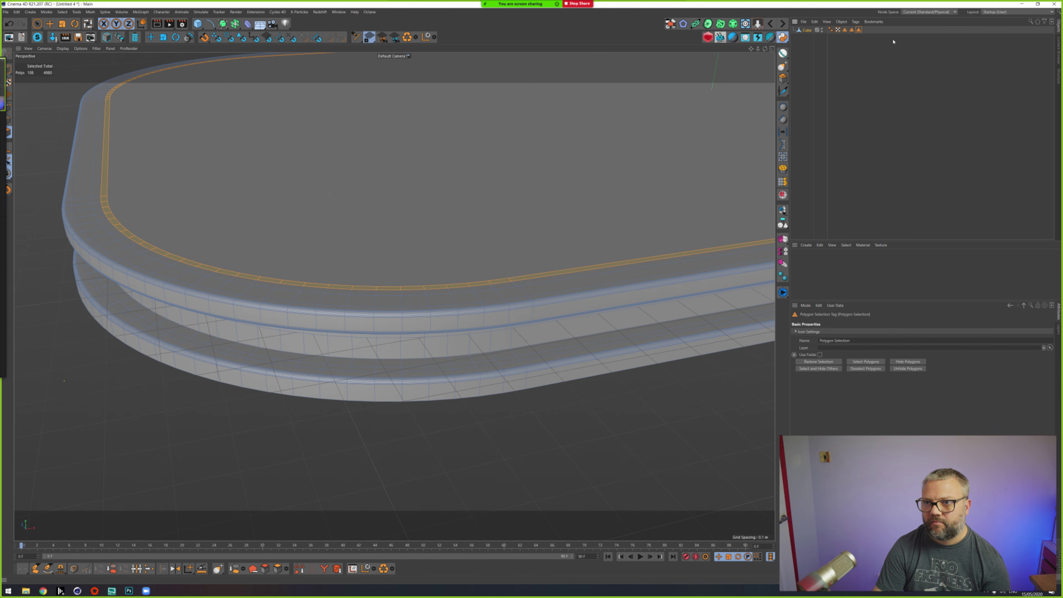
{"action": "left_click_drag", "start_coordinate": [854, 340], "coordinate": [718, 335]}
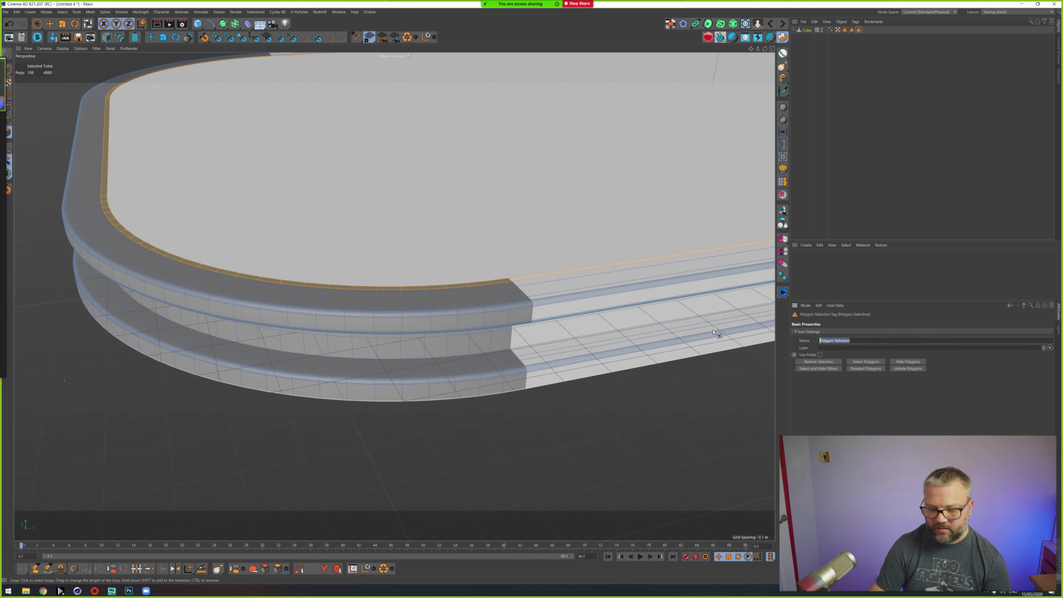
{"action": "type", "text": "L"}
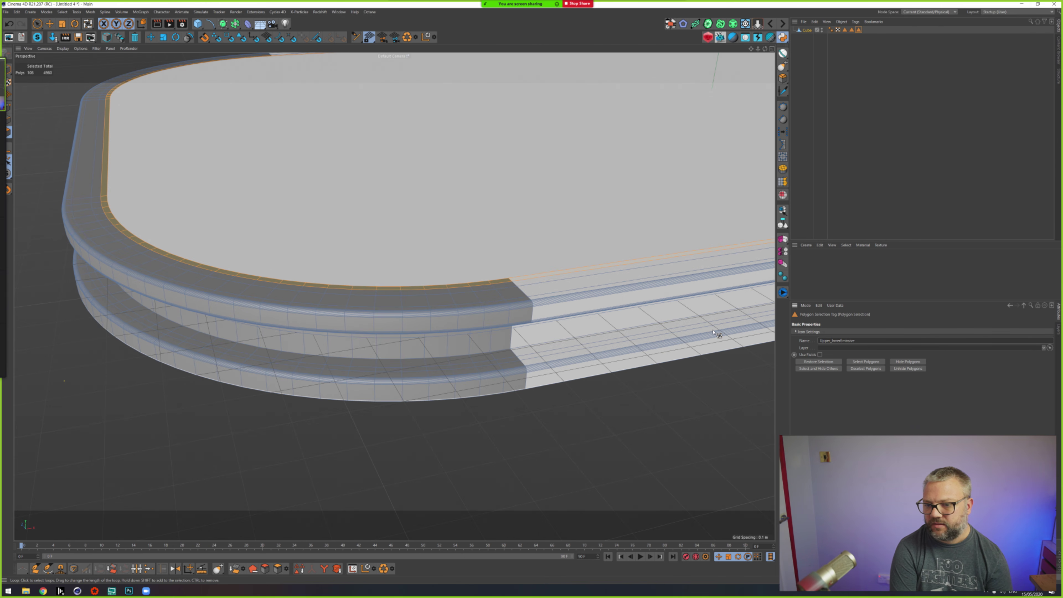
{"action": "key", "text": "Return"}
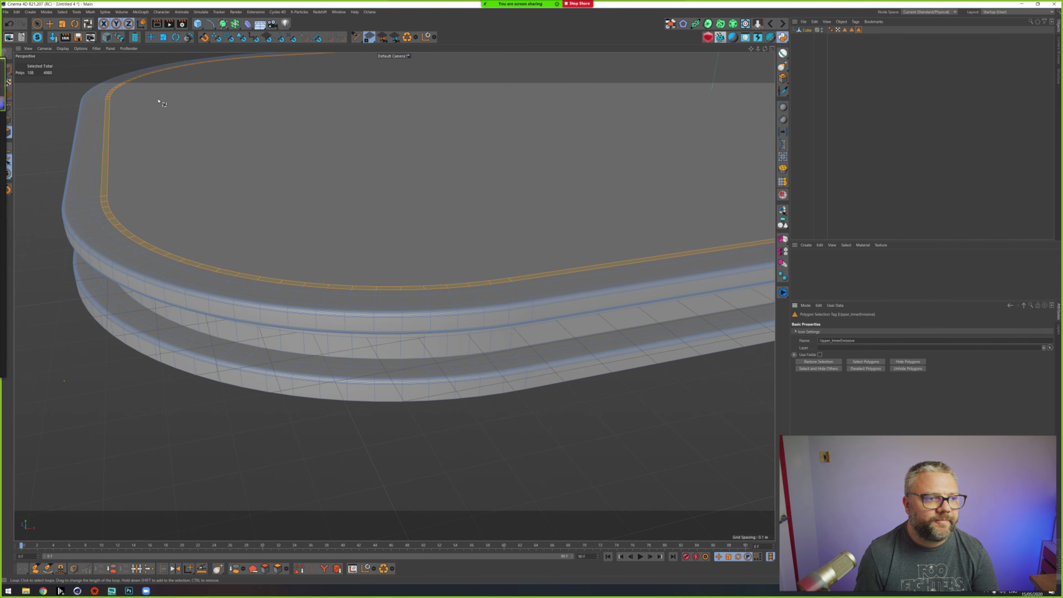
Step: Create a new standard material
{"action": "double_click", "coordinate": [842, 278]}
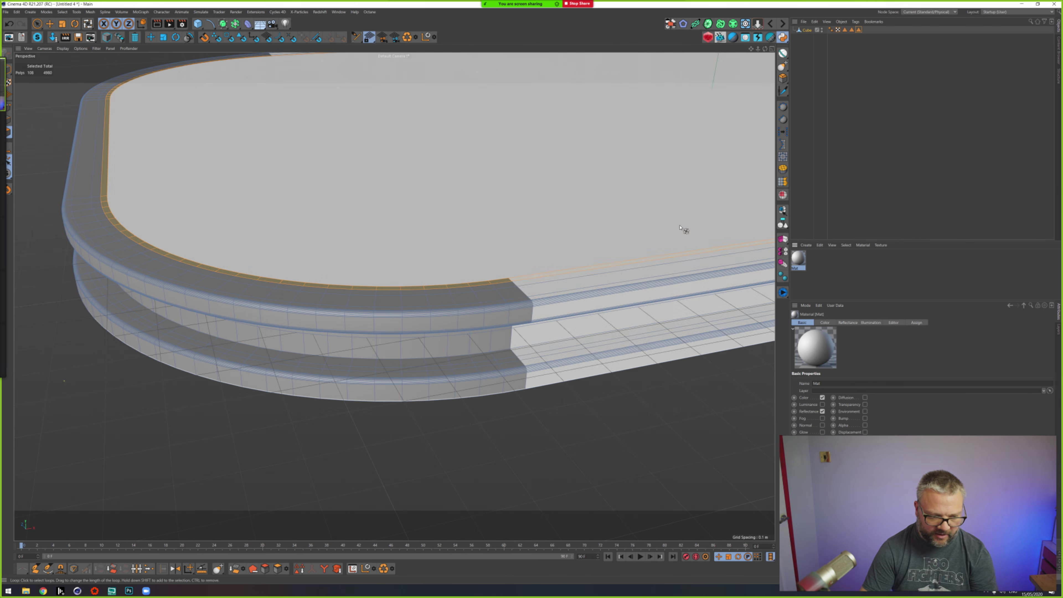
Step: Switch to the ARStudio project in Notch Builder, examine the Table node and the riser's emissive strips, and return to Cinema 4D
{"action": "left_click", "coordinate": [94, 591]}
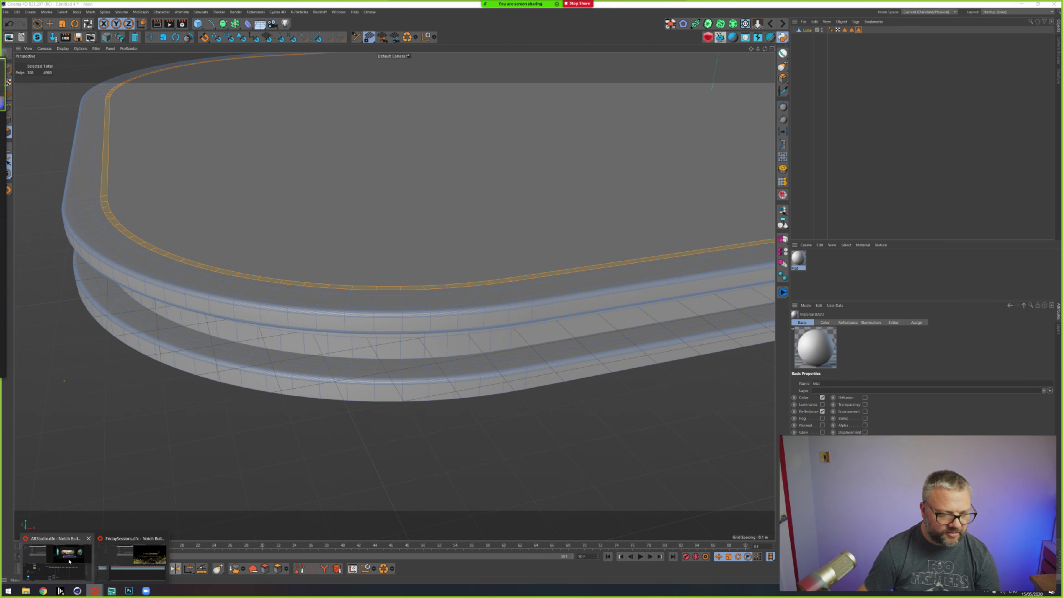
{"action": "left_click", "coordinate": [57, 559]}
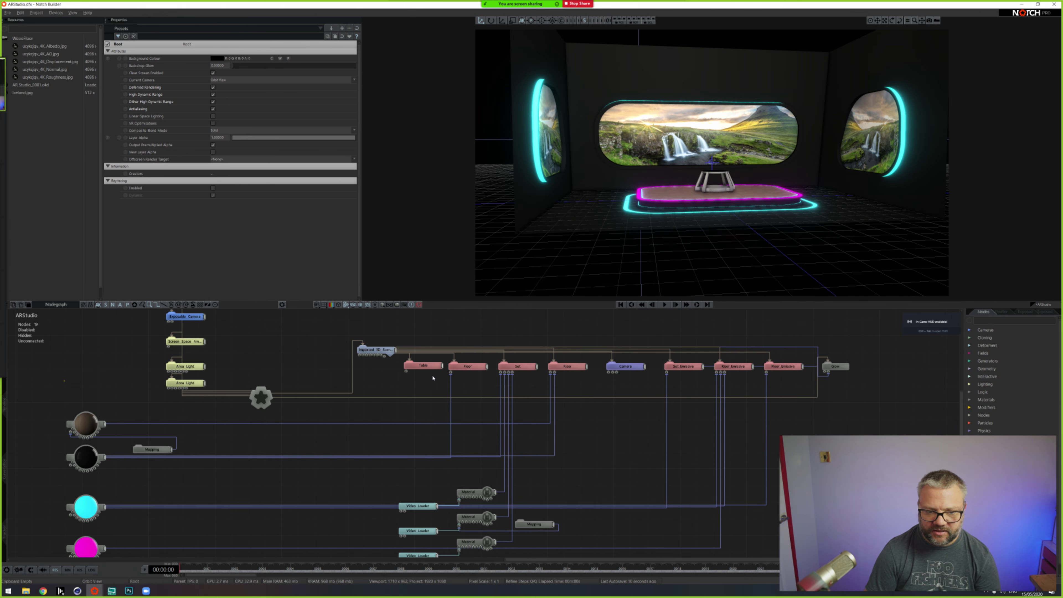
{"action": "left_click", "coordinate": [424, 366]}
{"action": "left_click_drag", "start_coordinate": [425, 369], "coordinate": [423, 369]}
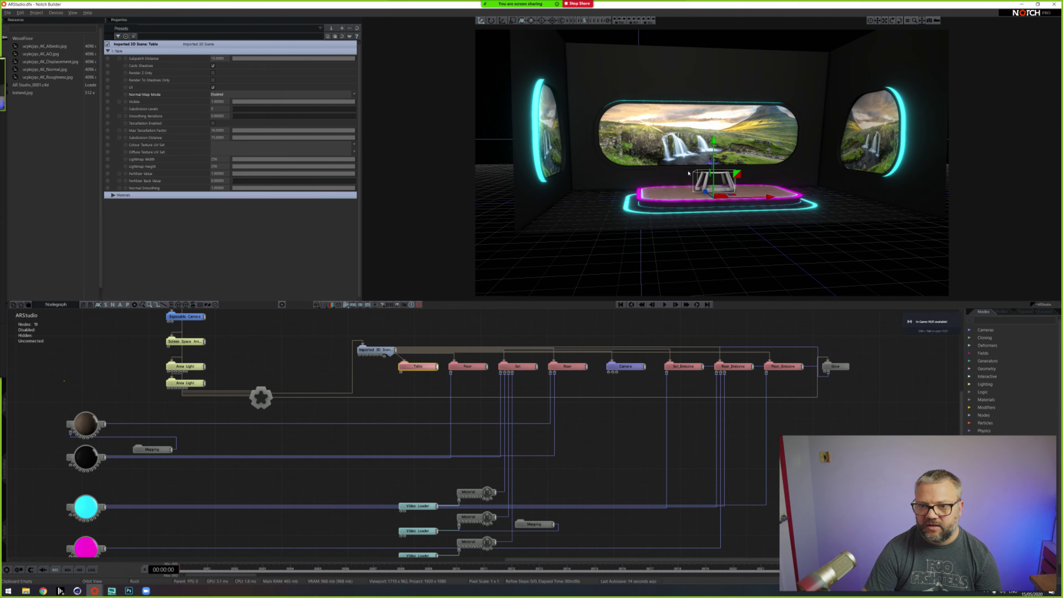
{"action": "scroll", "coordinate": [730, 184], "scroll_direction": "up", "scroll_amount": 4}
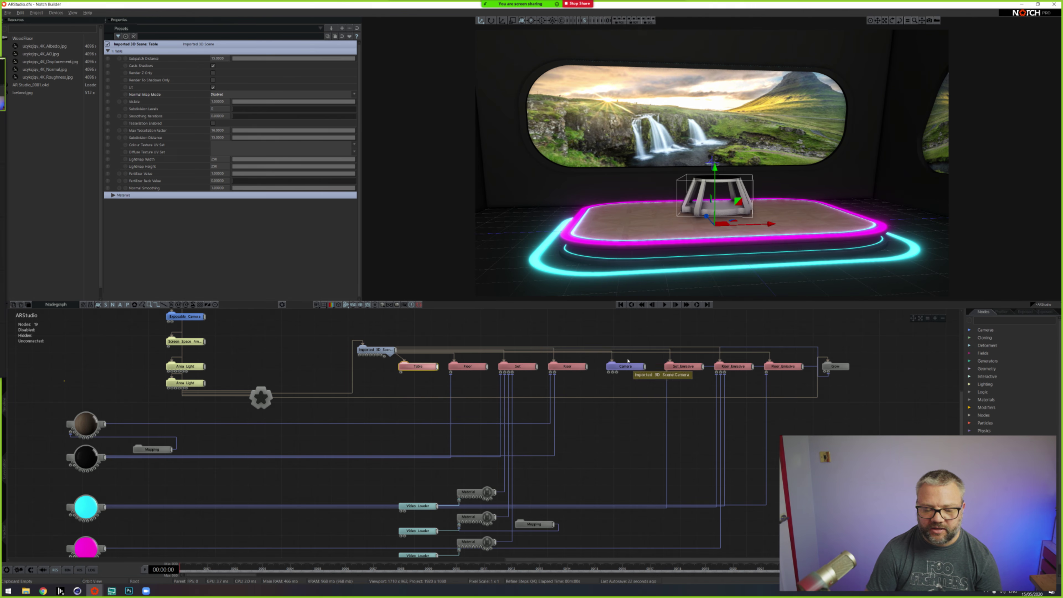
{"action": "key", "text": "alt+Tab"}
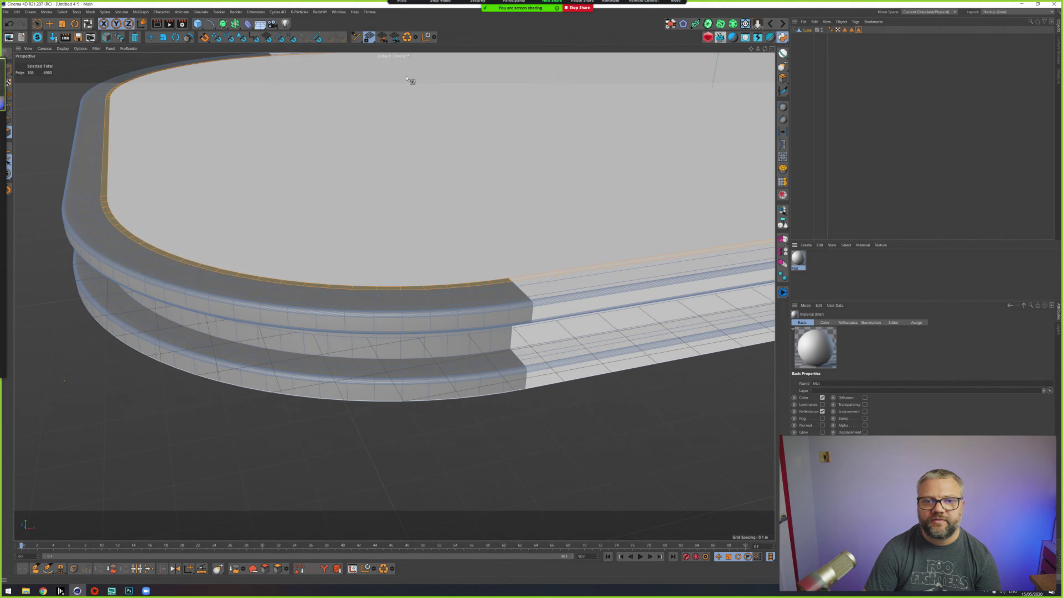
Step: Open the AR Studio_0001.c4d scene, compare its materials with the ARStudio project in Notch Builder, and return to Cinema 4D
{"action": "left_click", "coordinate": [420, 8]}
{"action": "left_click", "coordinate": [339, 12]}
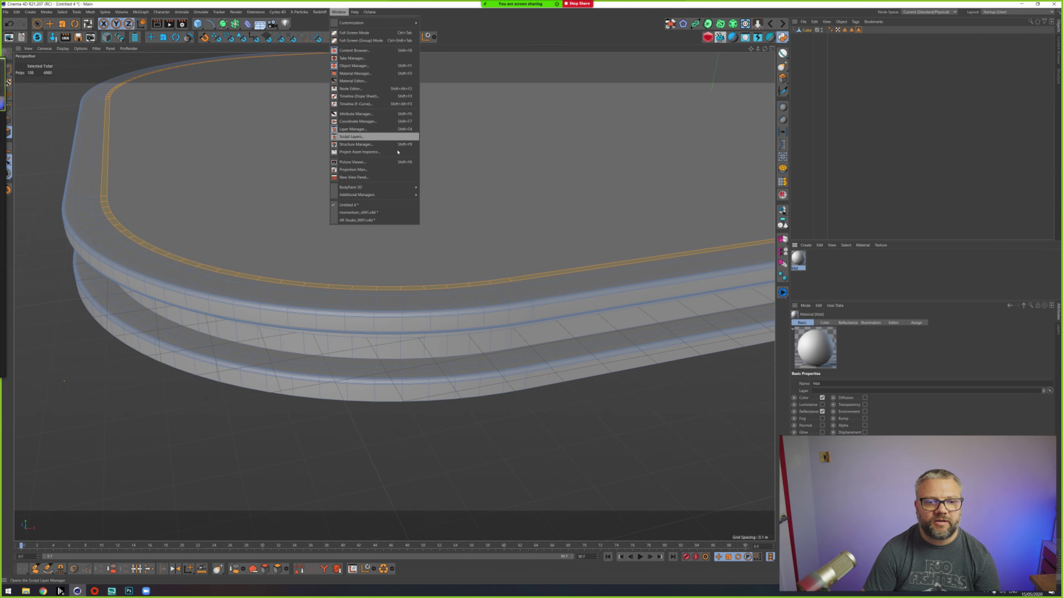
{"action": "left_click", "coordinate": [416, 222]}
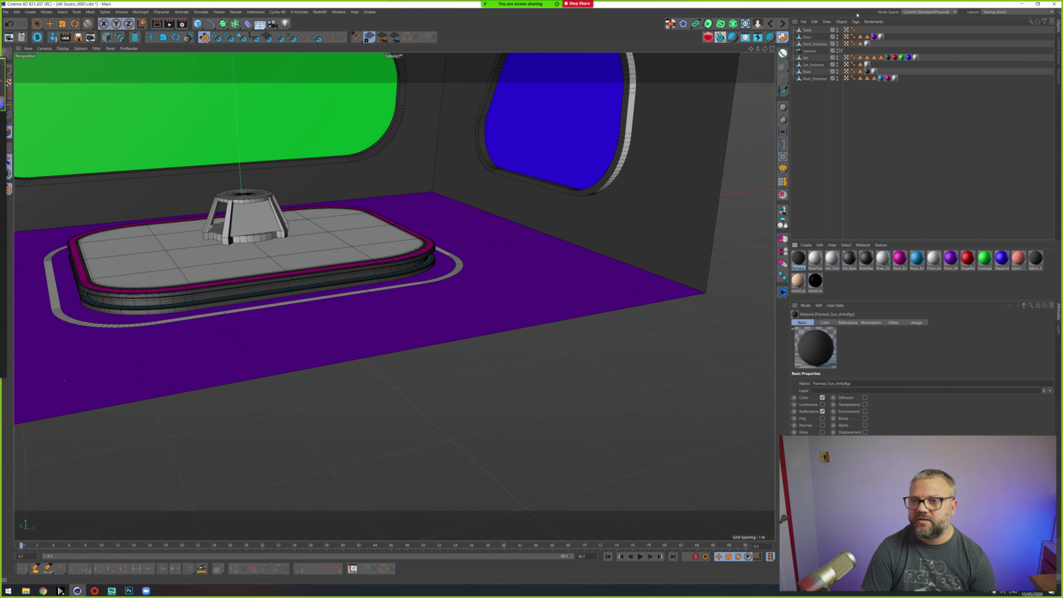
{"action": "key", "text": "alt+Tab"}
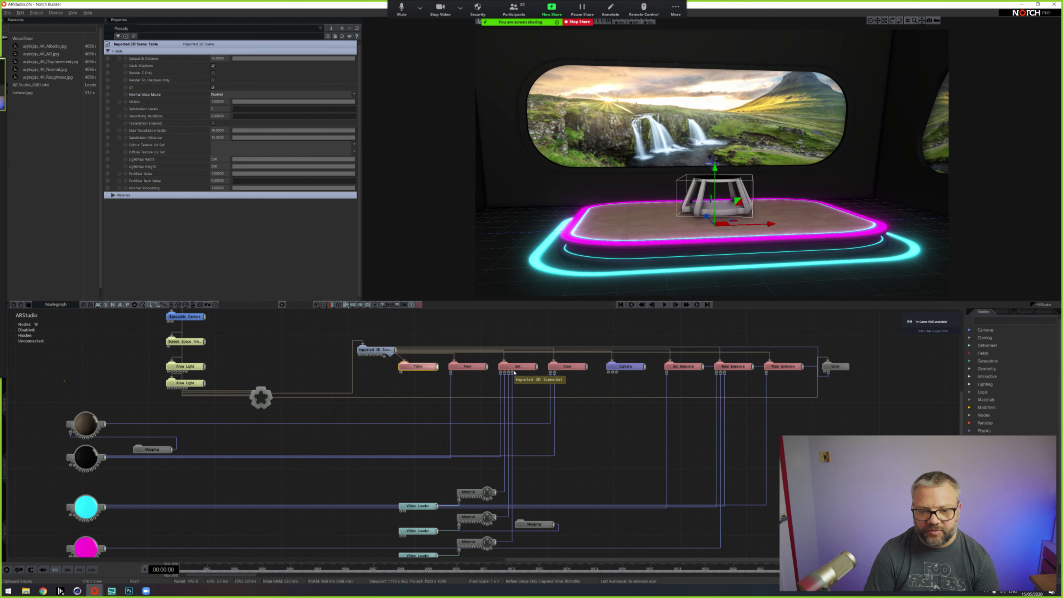
{"action": "key", "text": "alt+Tab"}
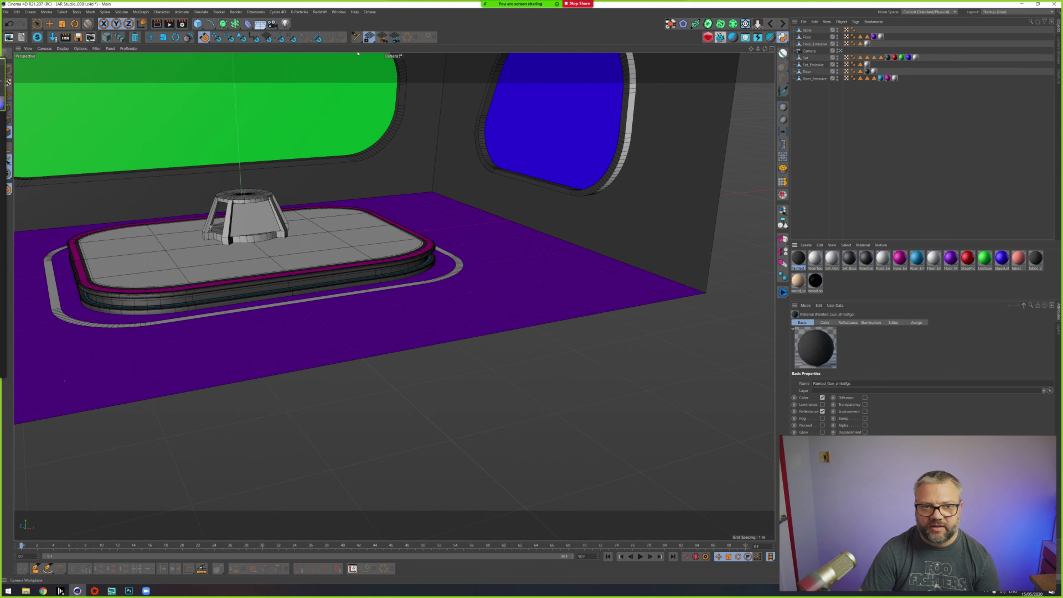
Step: Return to the Untitled 4 scene, rename the material Riser_Base, and apply it to the riser object
{"action": "left_click", "coordinate": [338, 12]}
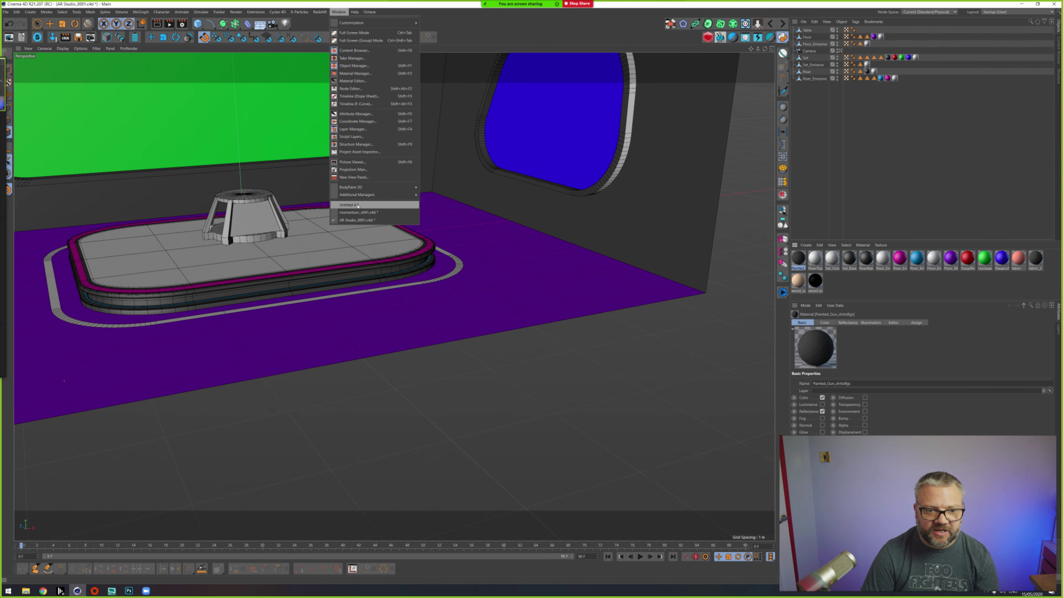
{"action": "left_click", "coordinate": [348, 205]}
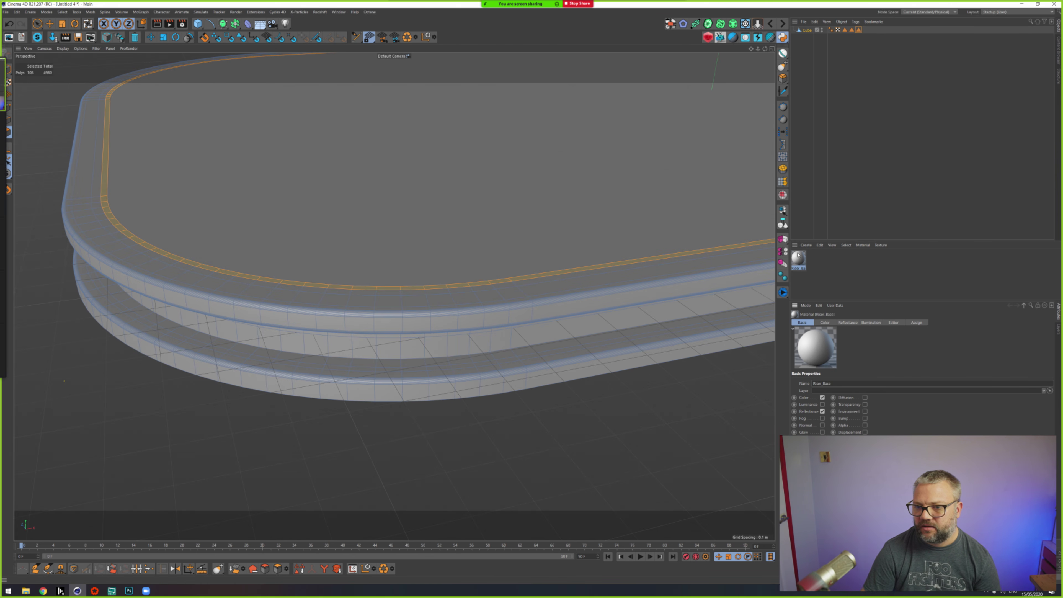
{"action": "left_click_drag", "start_coordinate": [809, 32], "coordinate": [809, 31]}
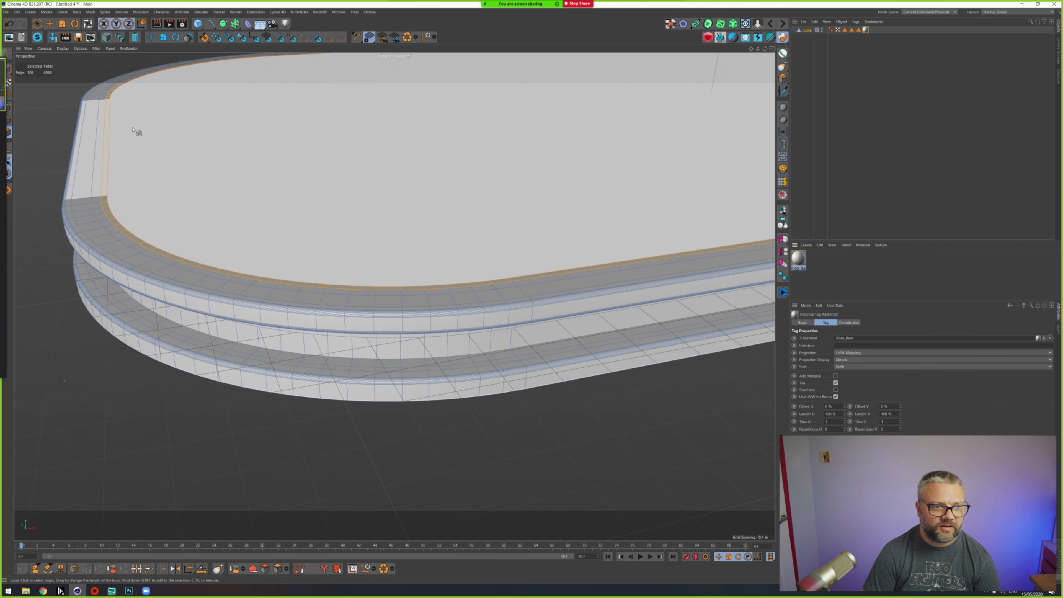
Step: Select the large flat polygon area on the riser's top and store it as a selection tag named RiserTop
{"action": "left_click", "coordinate": [8, 132]}
{"action": "left_click", "coordinate": [368, 198]}
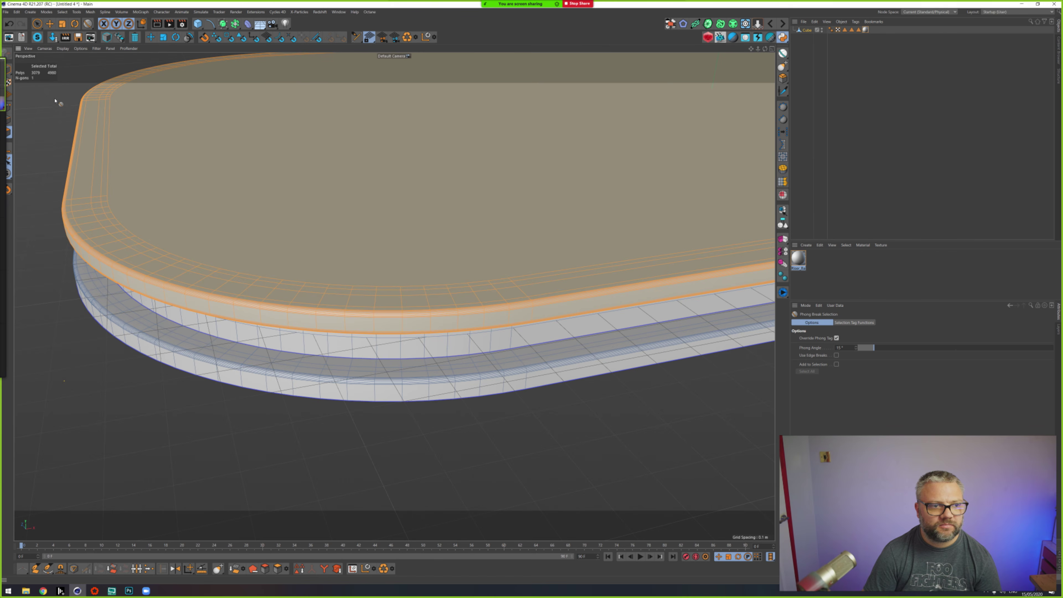
{"action": "left_click", "coordinate": [37, 23]}
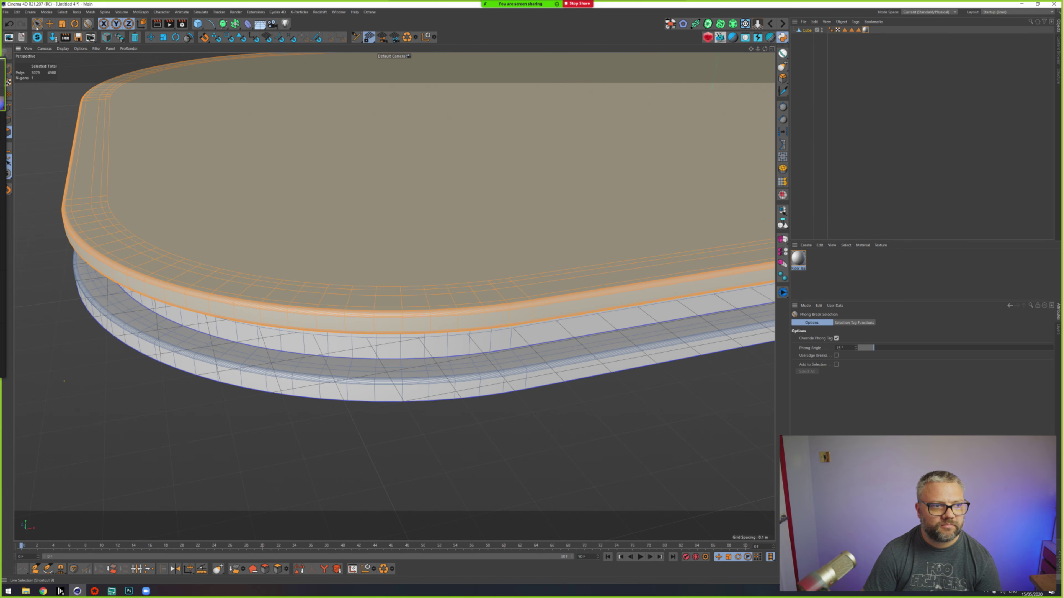
{"action": "left_click", "coordinate": [276, 151]}
{"action": "scroll", "coordinate": [398, 162], "scroll_direction": "down", "scroll_amount": 2}
{"action": "left_click_drag", "start_coordinate": [398, 161], "coordinate": [432, 201], "text": "alt"}
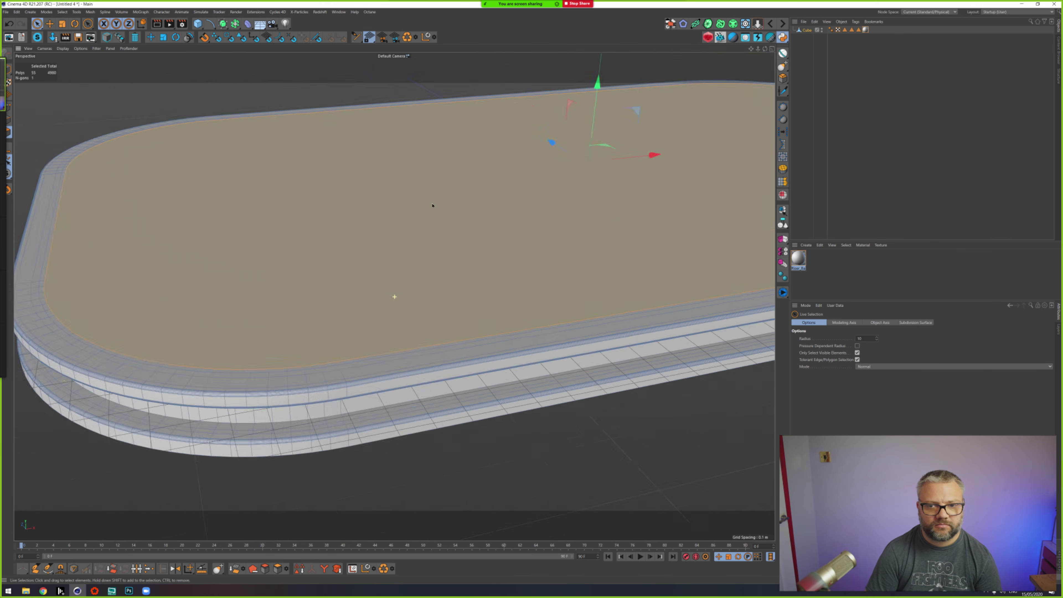
{"action": "scroll", "coordinate": [432, 202], "scroll_direction": "down", "scroll_amount": 5}
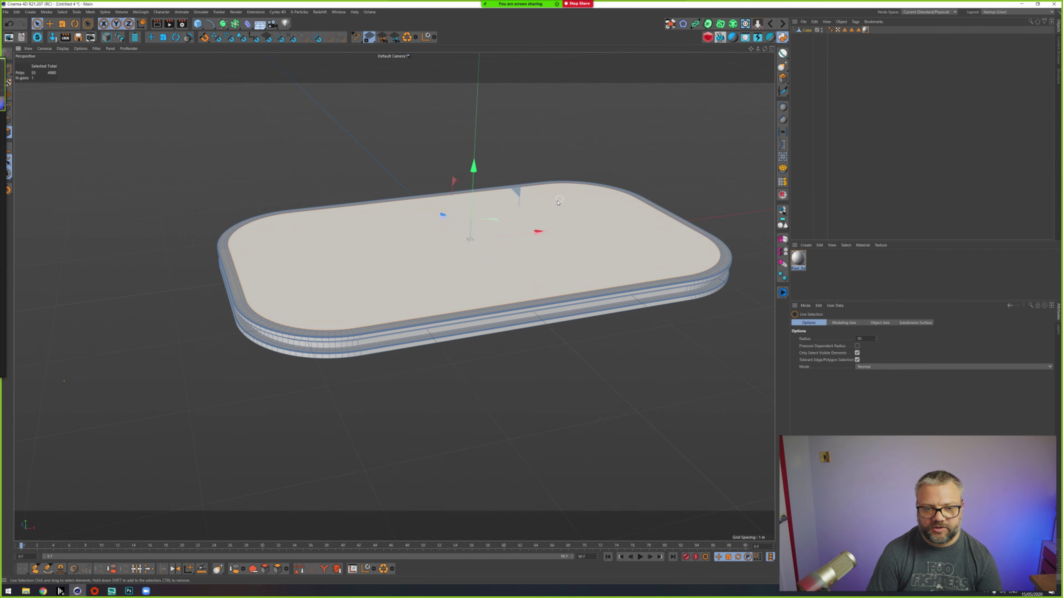
{"action": "left_click_drag", "start_coordinate": [558, 203], "coordinate": [468, 212], "text": "alt"}
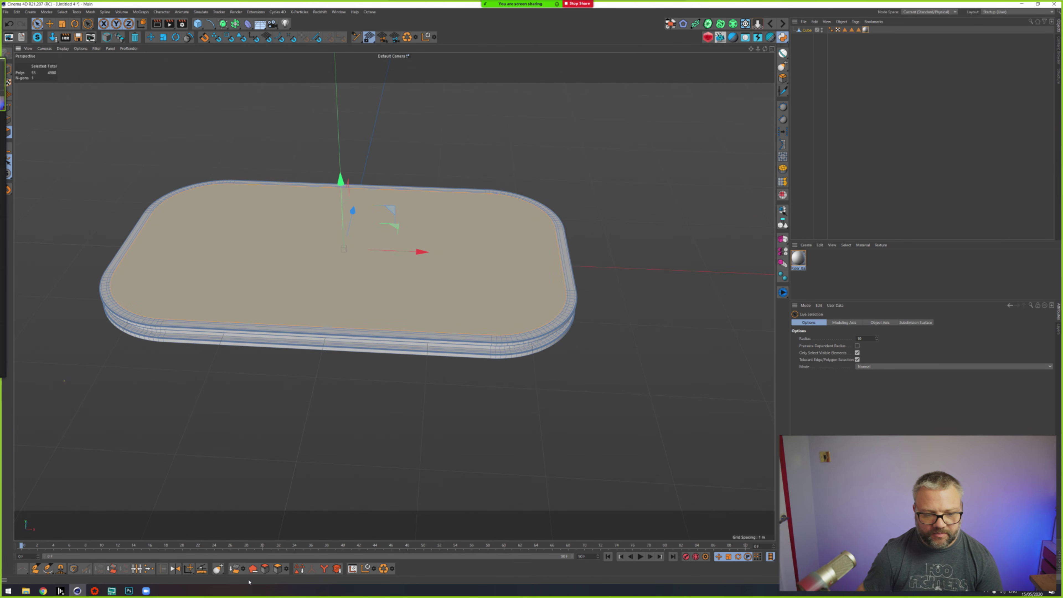
{"action": "left_click", "coordinate": [352, 569]}
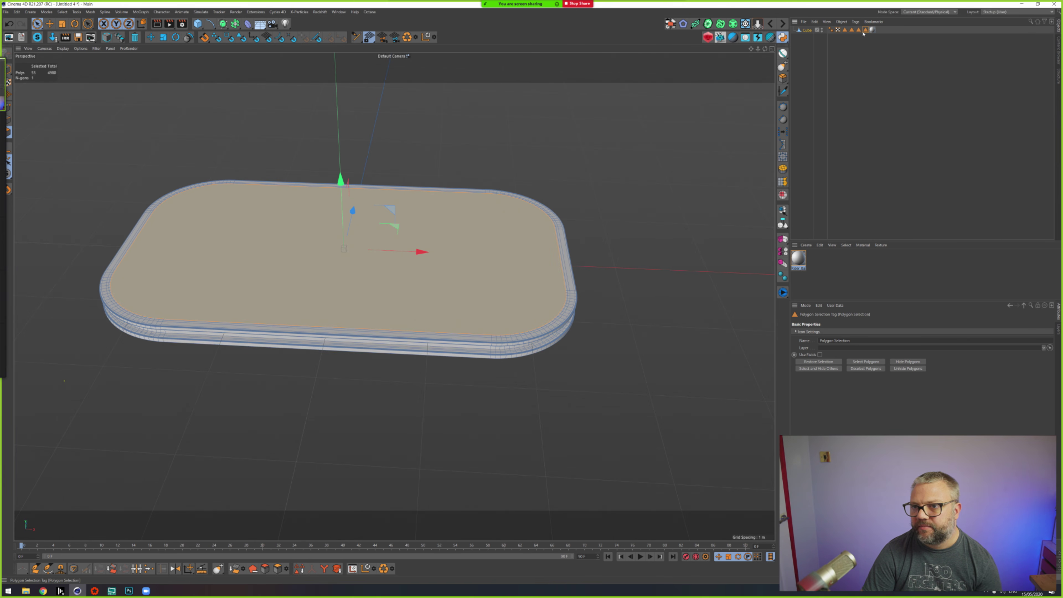
{"action": "double_click", "coordinate": [844, 340]}
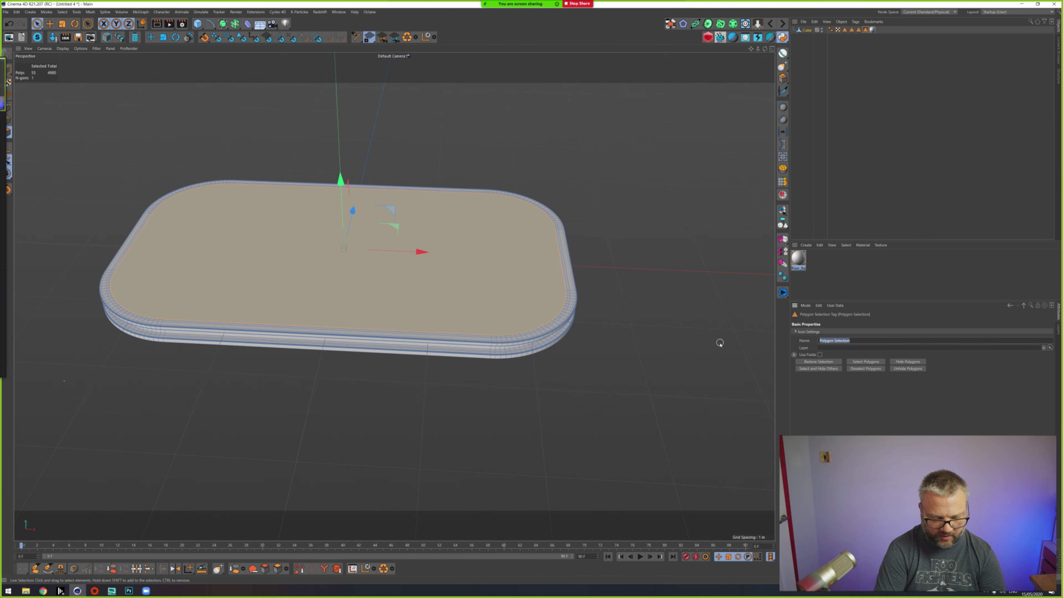
{"action": "key", "text": "BackSpace"}
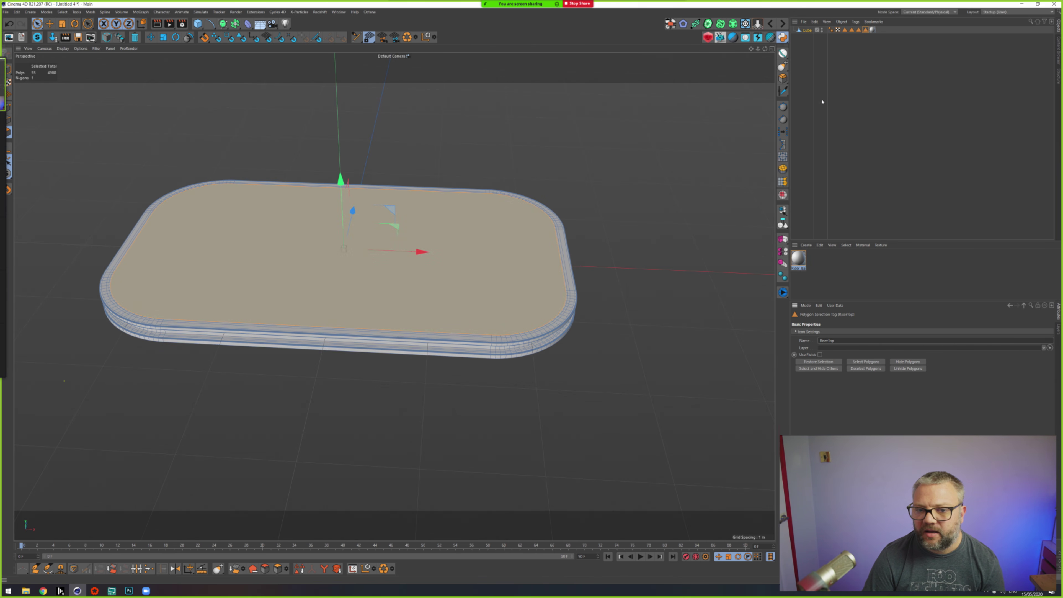
Step: Examine the riser by recalling the Lower_Emissive, Upper_Emissive, Upper_InnerEmissive and RiserTop selections in turn, and view its material tag
{"action": "left_click_drag", "start_coordinate": [596, 166], "coordinate": [455, 264], "text": "alt"}
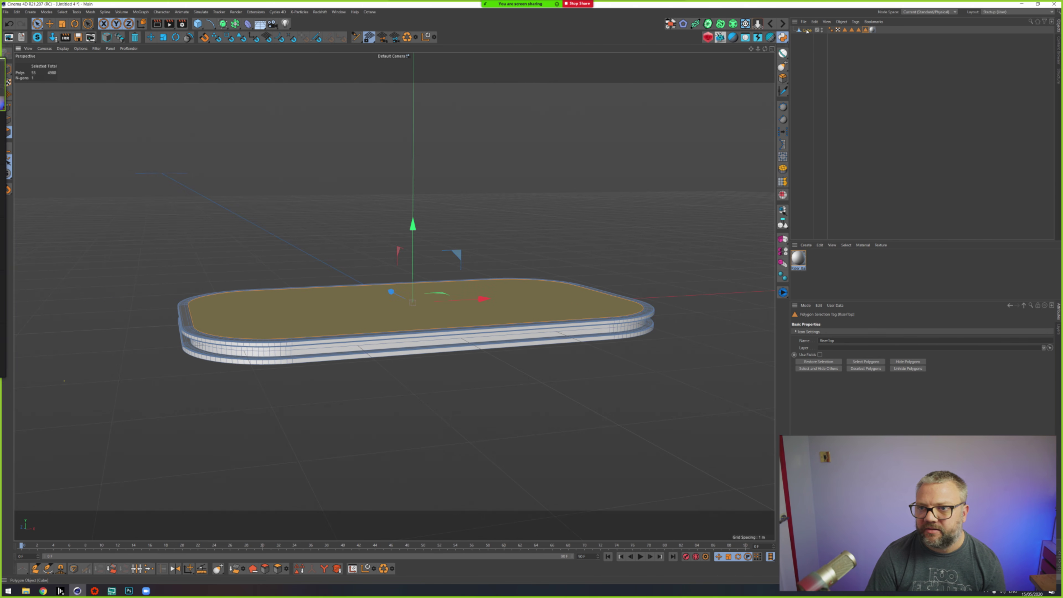
{"action": "scroll", "coordinate": [690, 206], "scroll_direction": "up", "scroll_amount": 2}
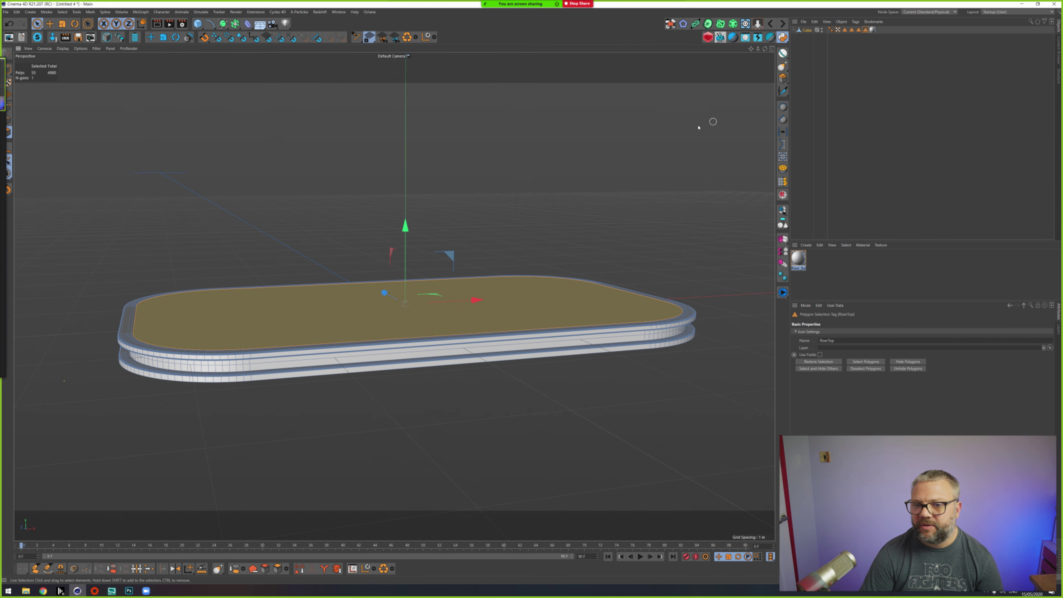
{"action": "scroll", "coordinate": [659, 272], "scroll_direction": "up", "scroll_amount": 10}
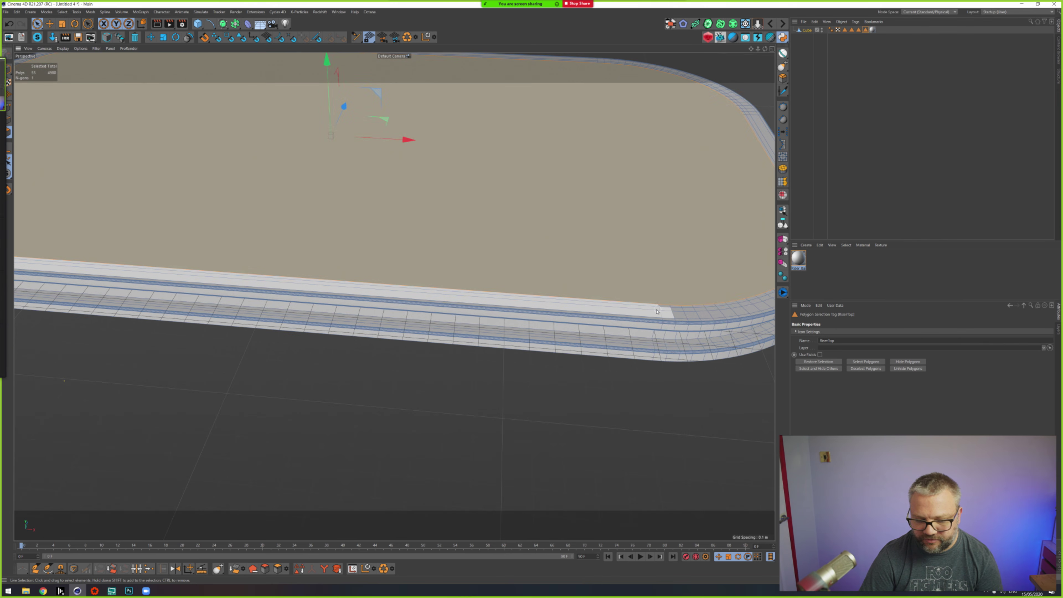
{"action": "key", "text": "u"}
{"action": "key", "text": "l"}
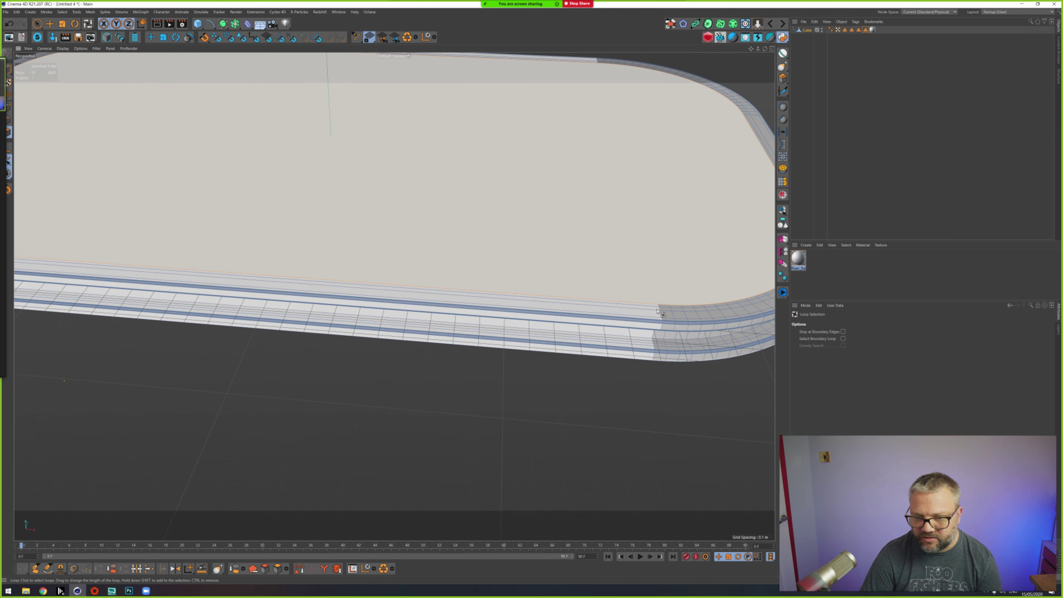
{"action": "left_click", "coordinate": [682, 273]}
{"action": "scroll", "coordinate": [540, 274], "scroll_direction": "down", "scroll_amount": 10}
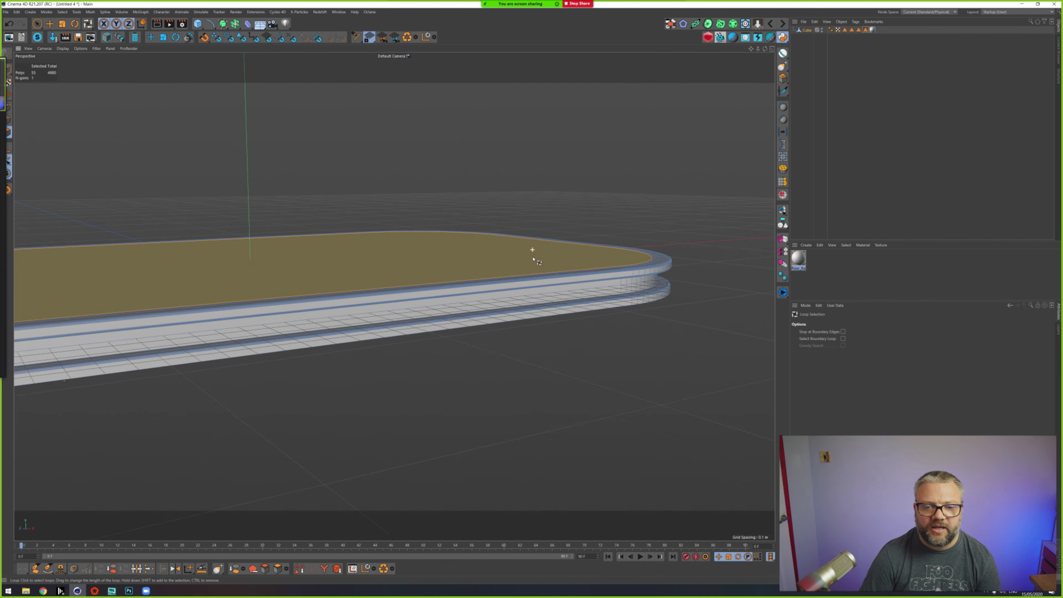
{"action": "left_click_drag", "start_coordinate": [584, 199], "coordinate": [516, 265], "text": "alt"}
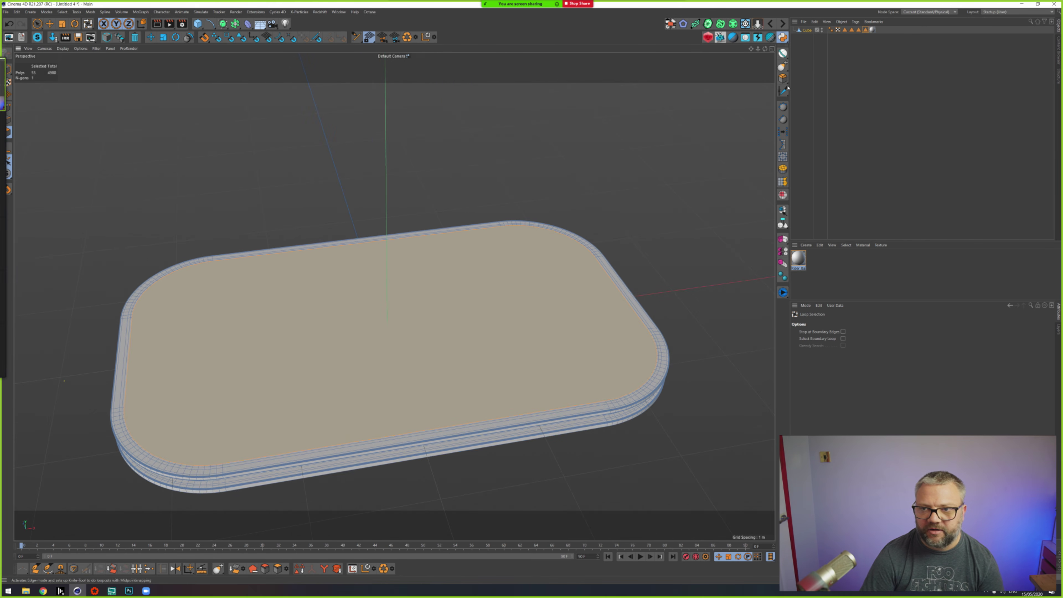
{"action": "left_click", "coordinate": [843, 30]}
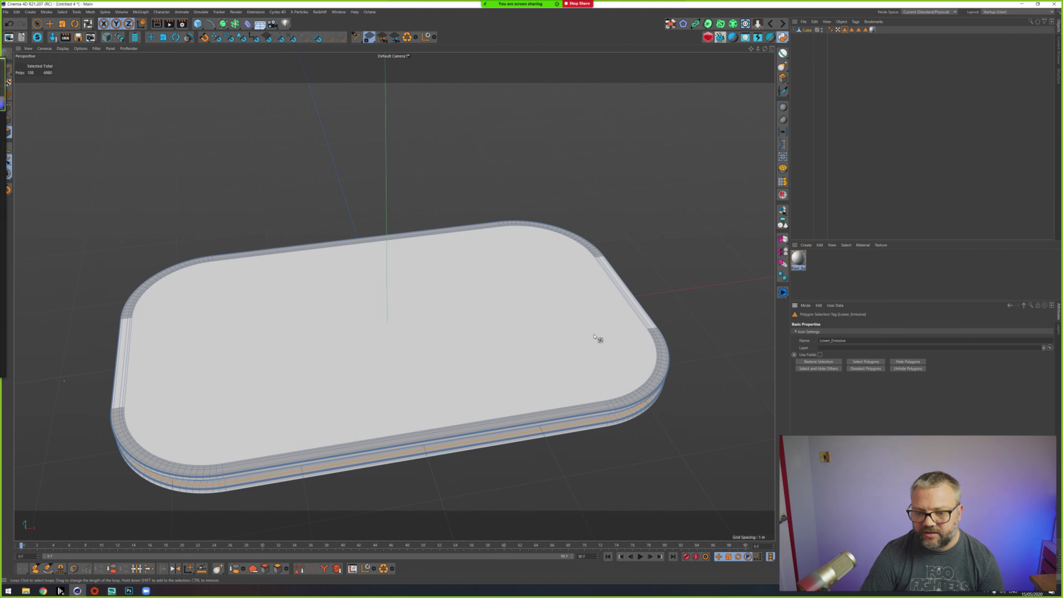
{"action": "left_click_drag", "start_coordinate": [598, 337], "coordinate": [552, 307], "text": "alt"}
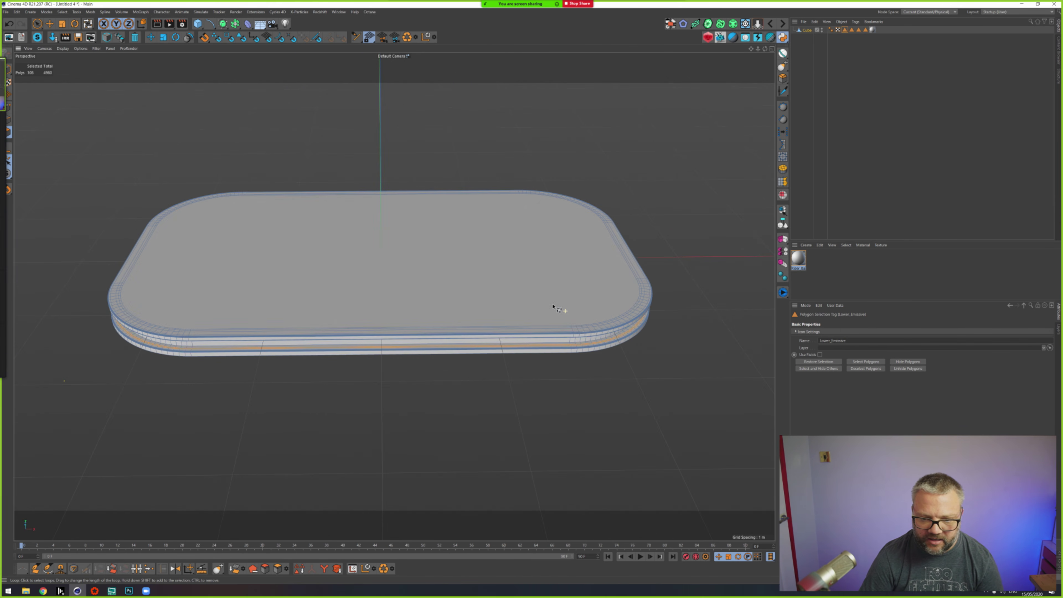
{"action": "left_click", "coordinate": [851, 29]}
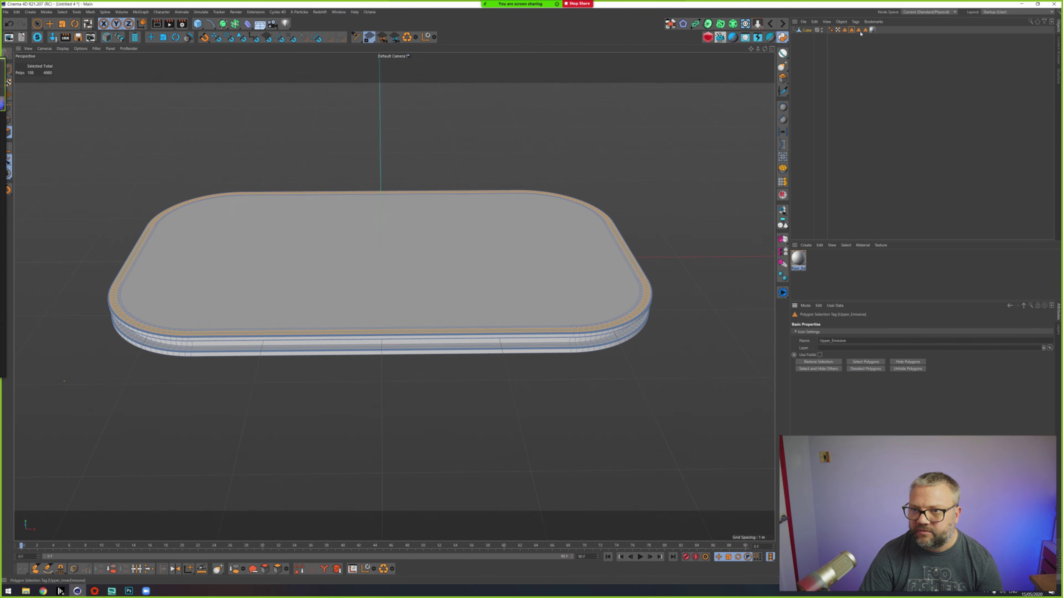
{"action": "left_click", "coordinate": [859, 30]}
{"action": "left_click", "coordinate": [865, 30]}
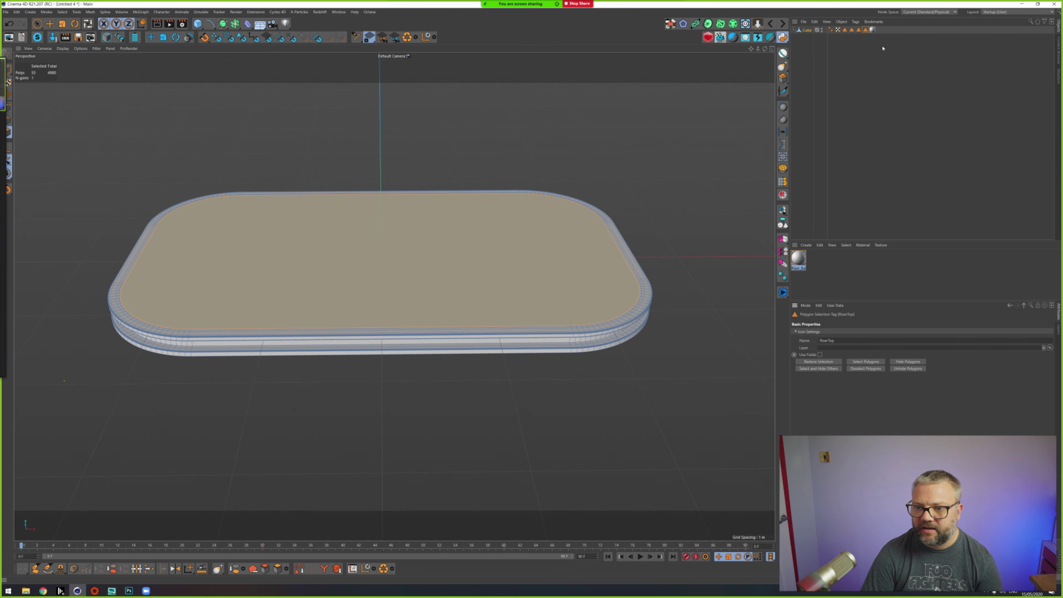
{"action": "left_click", "coordinate": [873, 29]}
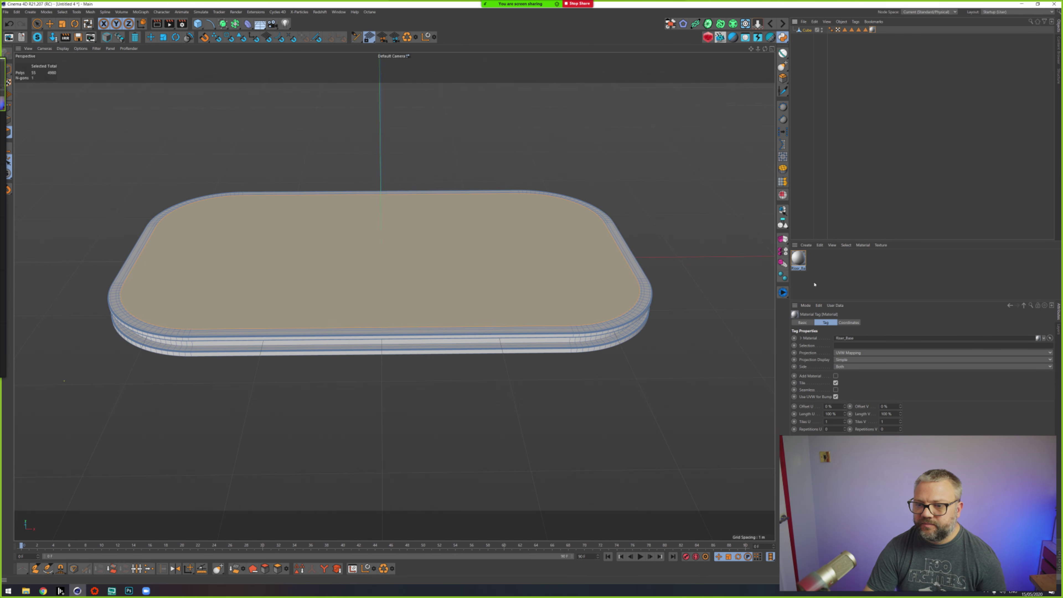
Step: Create a second standard material and set the Riser_Base material's colour to a turquoise with 100% saturation
{"action": "double_click", "coordinate": [821, 267]}
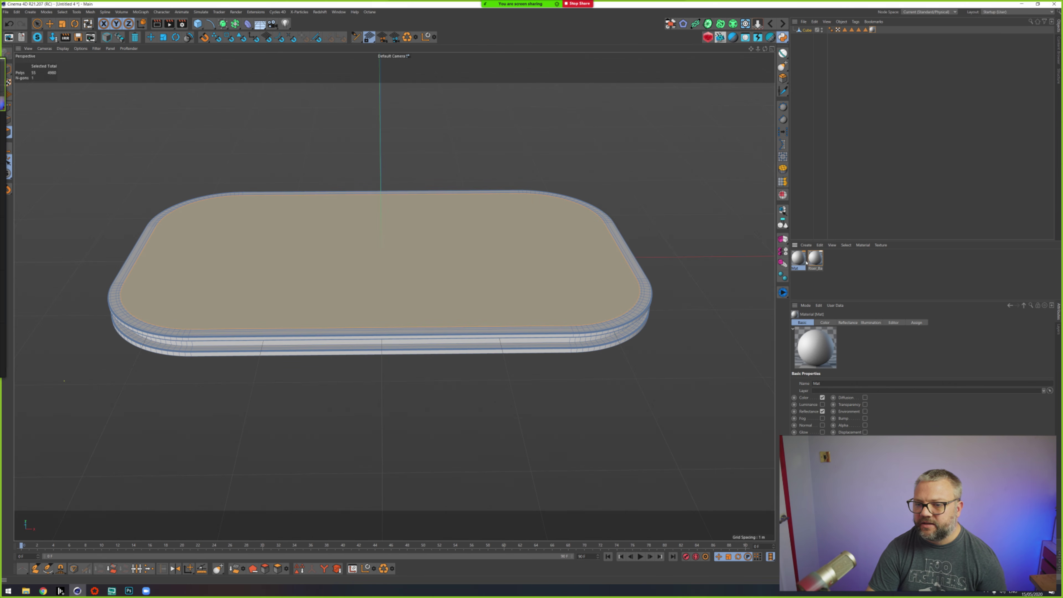
{"action": "left_click", "coordinate": [815, 259]}
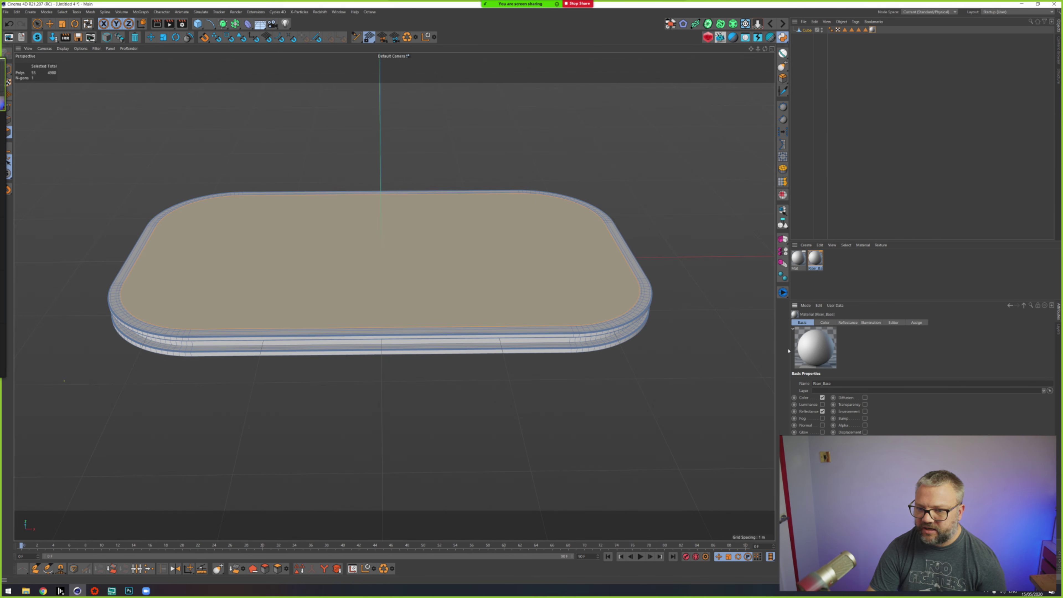
{"action": "double_click", "coordinate": [815, 259]}
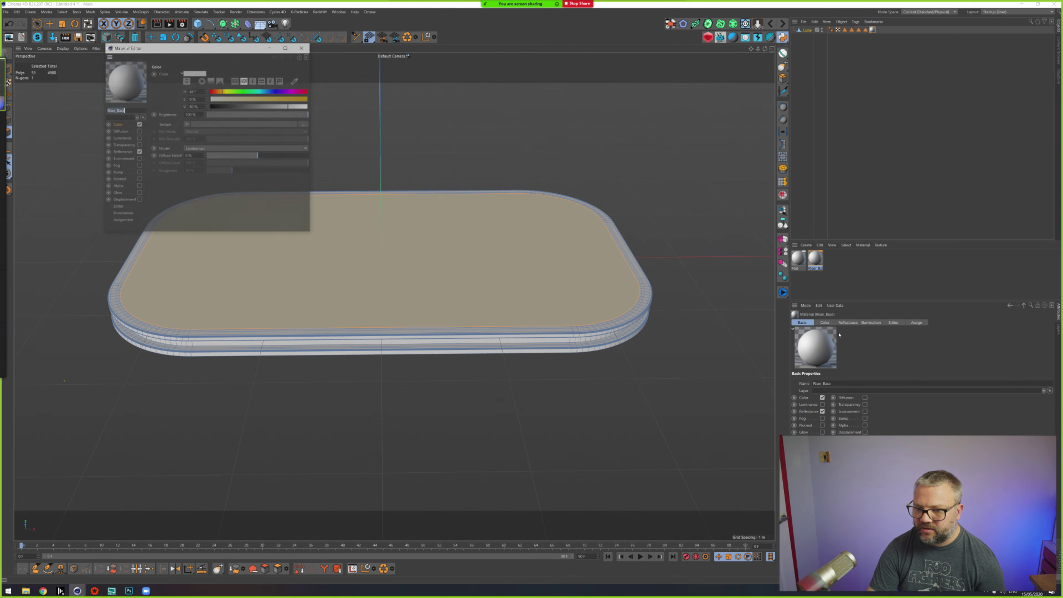
{"action": "left_click_drag", "start_coordinate": [235, 46], "coordinate": [514, 138]}
{"action": "left_click_drag", "start_coordinate": [543, 182], "coordinate": [604, 194]}
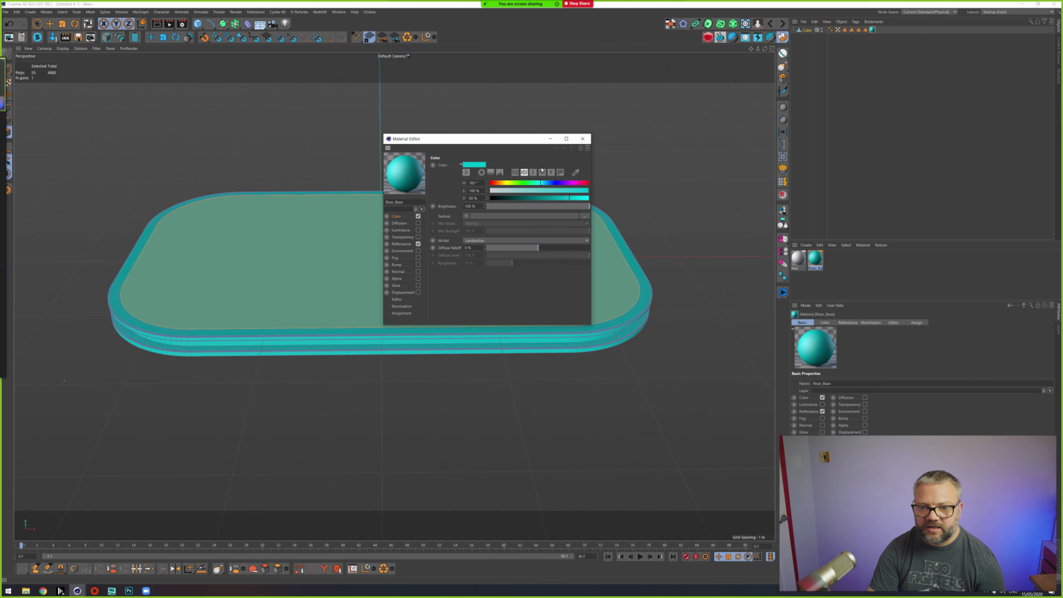
{"action": "left_click_drag", "start_coordinate": [515, 141], "coordinate": [441, 233]}
{"action": "left_click", "coordinate": [509, 229]}
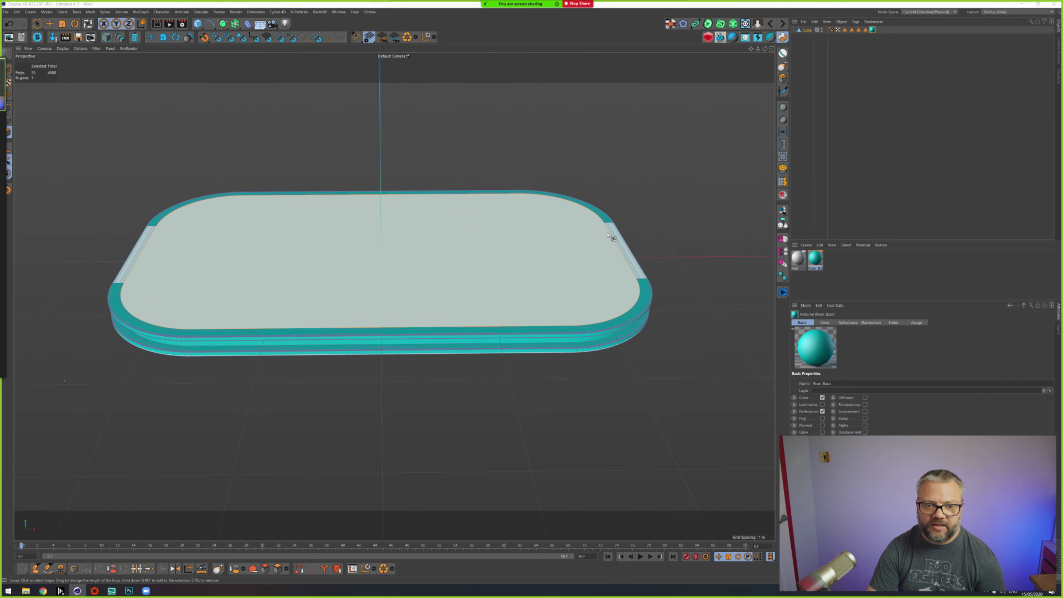
Step: Reopen the AR Studio_0001.c4d scene, examine its colour-coded screens, floor and riser from the front, and switch to Notch Builder
{"action": "key", "text": "alt+Tab"}
{"action": "left_click", "coordinate": [455, 201]}
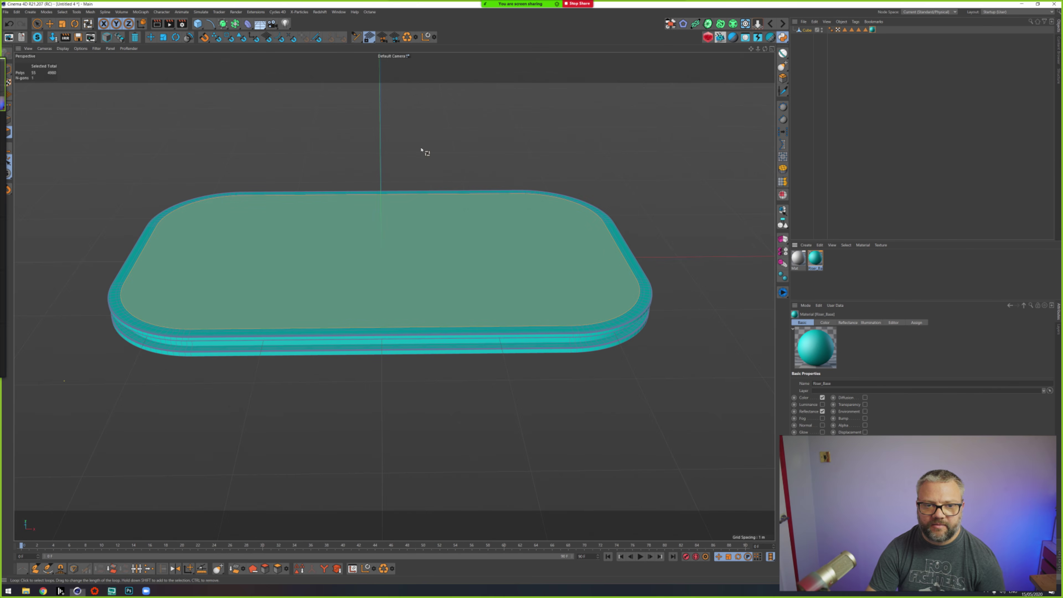
{"action": "left_click", "coordinate": [339, 12]}
{"action": "left_click", "coordinate": [361, 221]}
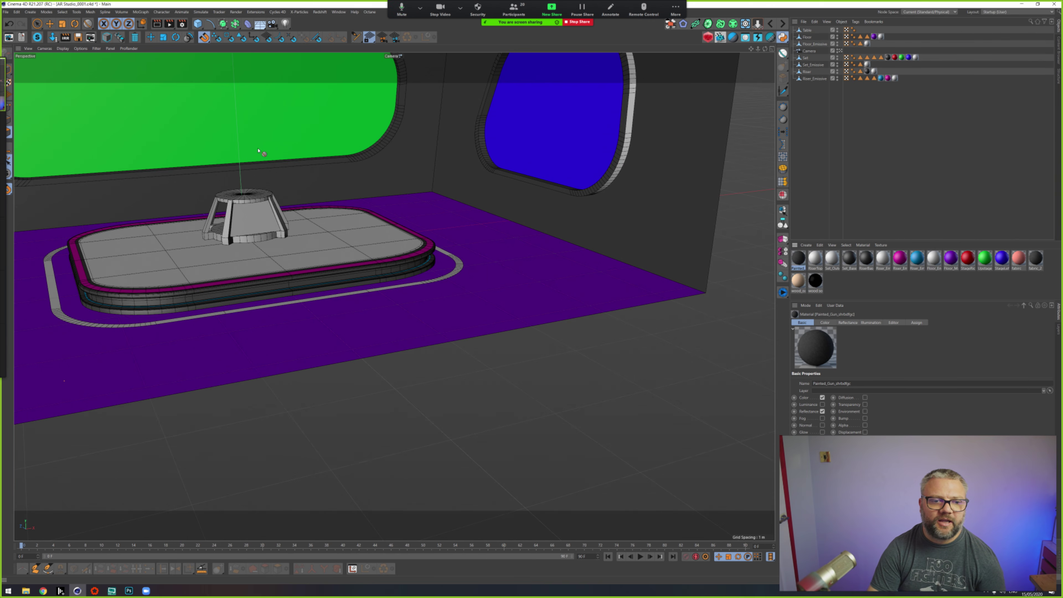
{"action": "scroll", "coordinate": [257, 151], "scroll_direction": "down", "scroll_amount": 5}
{"action": "left_click_drag", "start_coordinate": [258, 151], "coordinate": [448, 249], "text": "alt"}
{"action": "scroll", "coordinate": [376, 328], "scroll_direction": "up", "scroll_amount": 5}
{"action": "mouse_move", "coordinate": [298, 347]}
{"action": "left_mouse_down", "text": "alt"}
{"action": "mouse_move", "coordinate": [326, 313]}
{"action": "mouse_move", "coordinate": [312, 295]}
{"action": "mouse_move", "coordinate": [294, 342]}
{"action": "left_mouse_up", "text": "alt"}
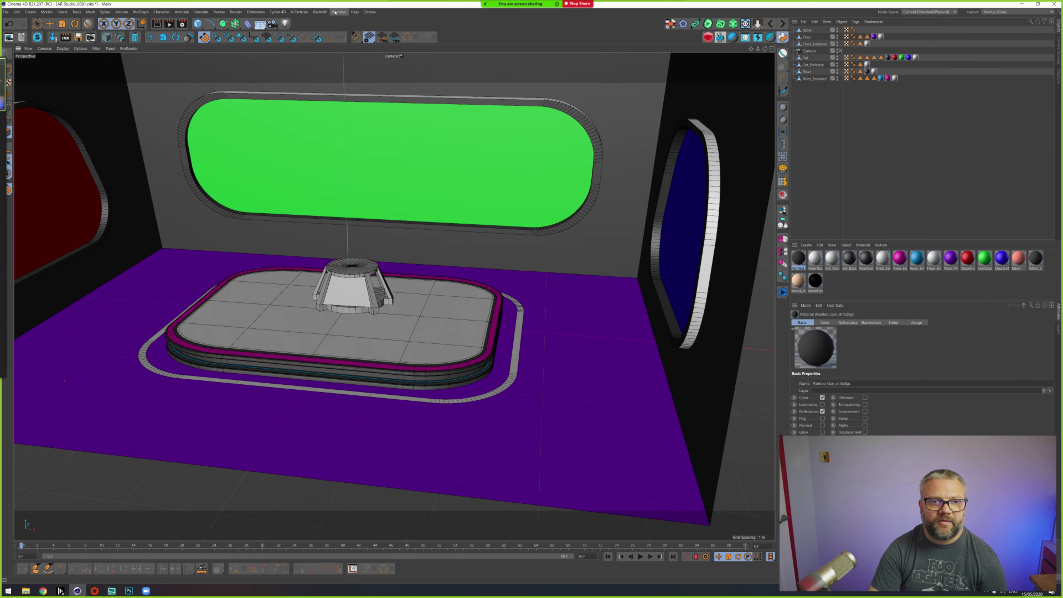
{"action": "key", "text": "alt+Tab"}
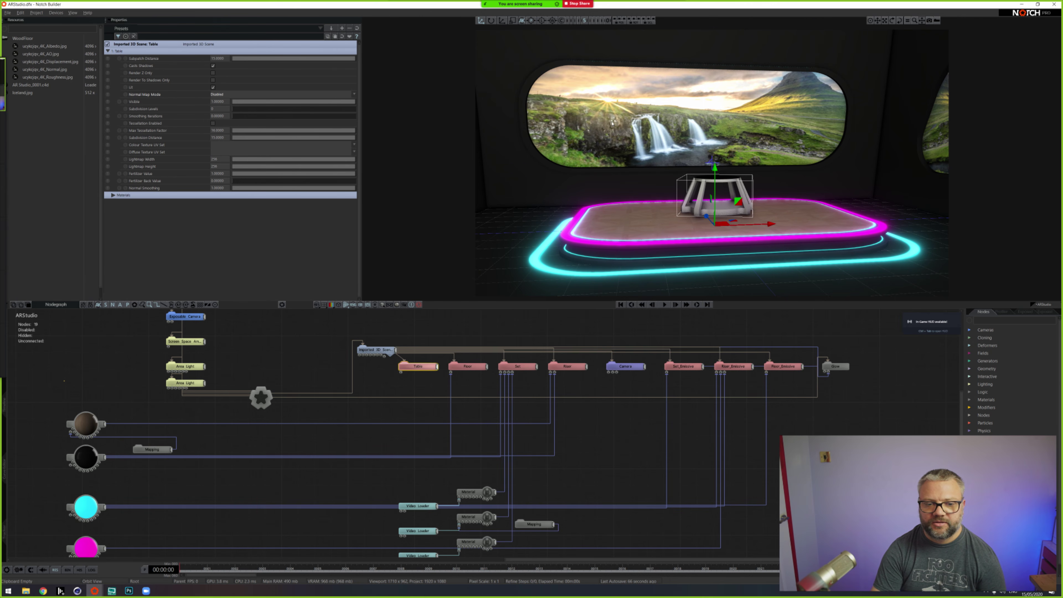
Step: Examine the material nodes in Notch Builder's node graph, return to the untitled riser document in Cinema 4D and clear the selection
{"action": "middle_click_drag", "start_coordinate": [163, 467], "coordinate": [218, 434]}
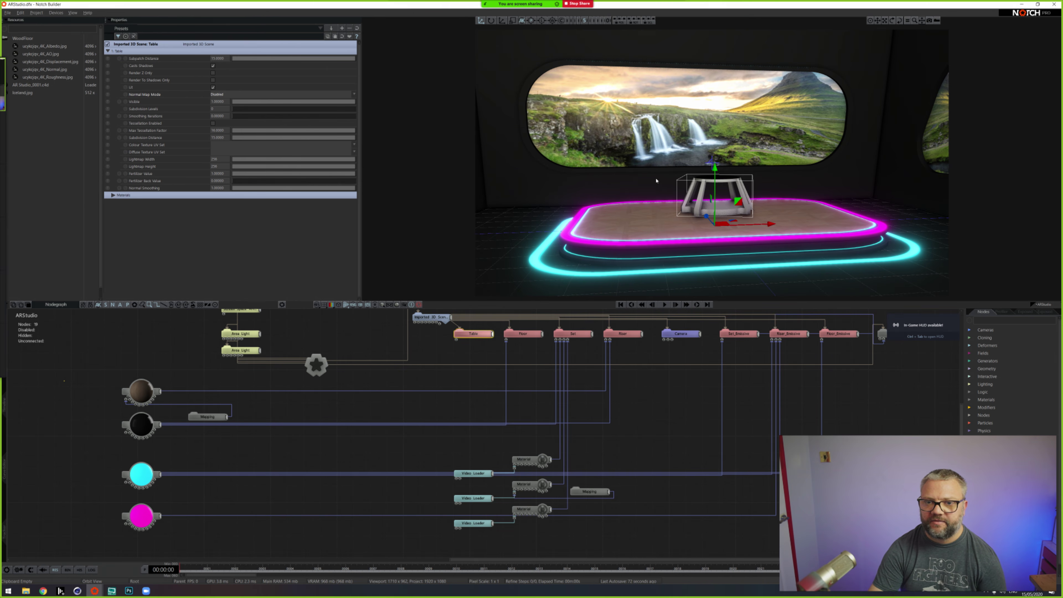
{"action": "key", "text": "alt+Tab"}
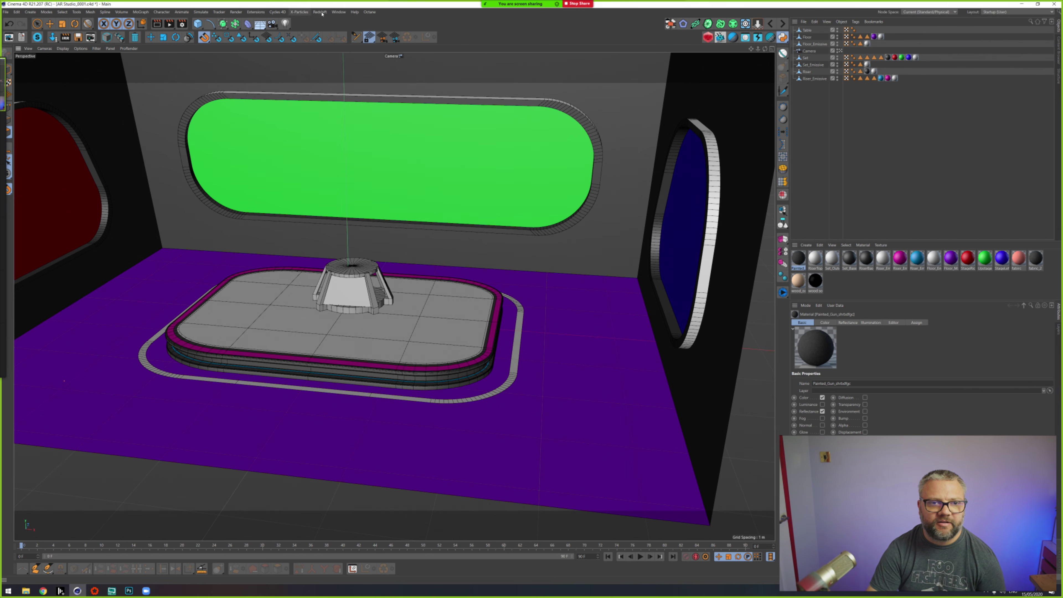
{"action": "left_click", "coordinate": [339, 11]}
{"action": "left_click", "coordinate": [352, 205]}
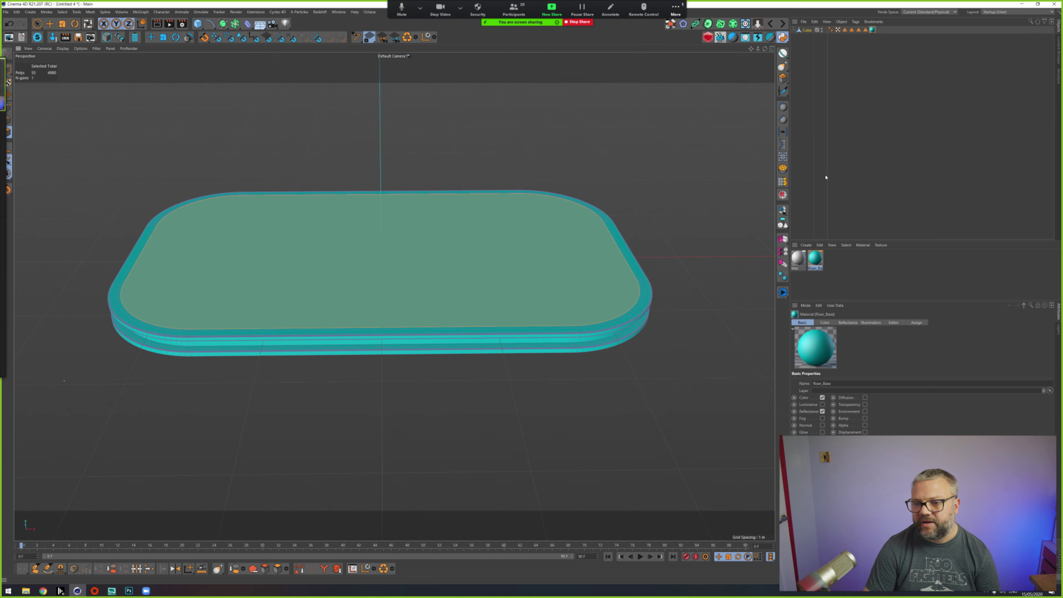
{"action": "left_click", "coordinate": [861, 96]}
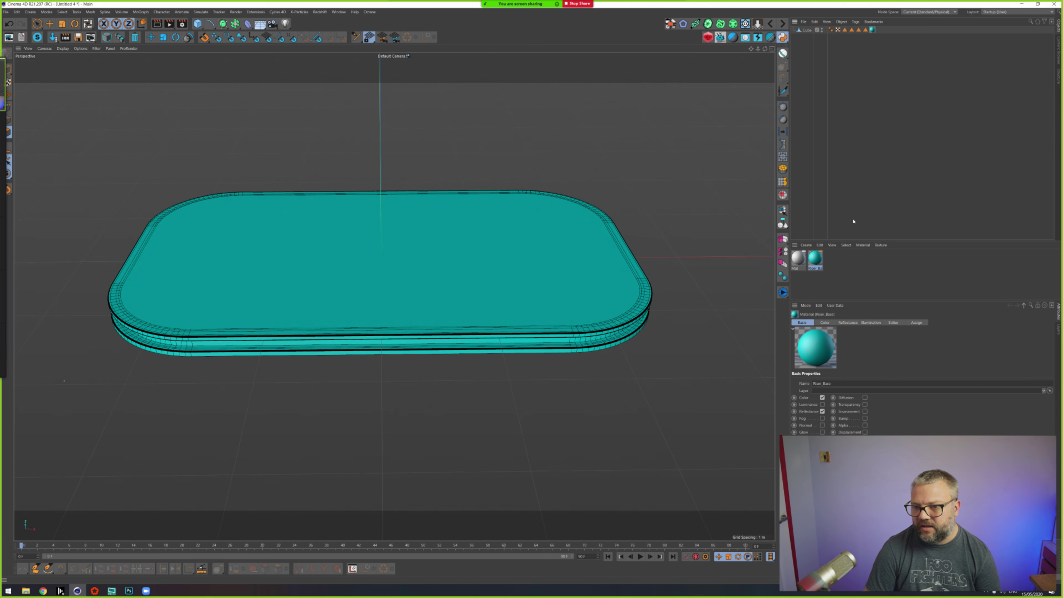
Step: Rename the white material Riser_Top and assign it to the cube, restricted to the RiserTop polygon selection
{"action": "left_click", "coordinate": [798, 258]}
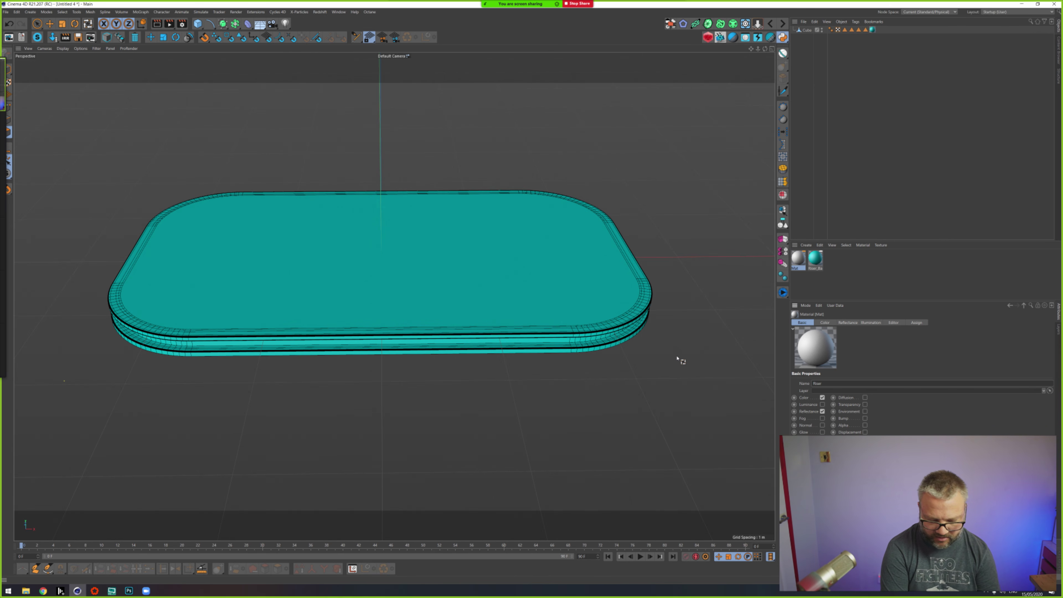
{"action": "key", "text": "Return"}
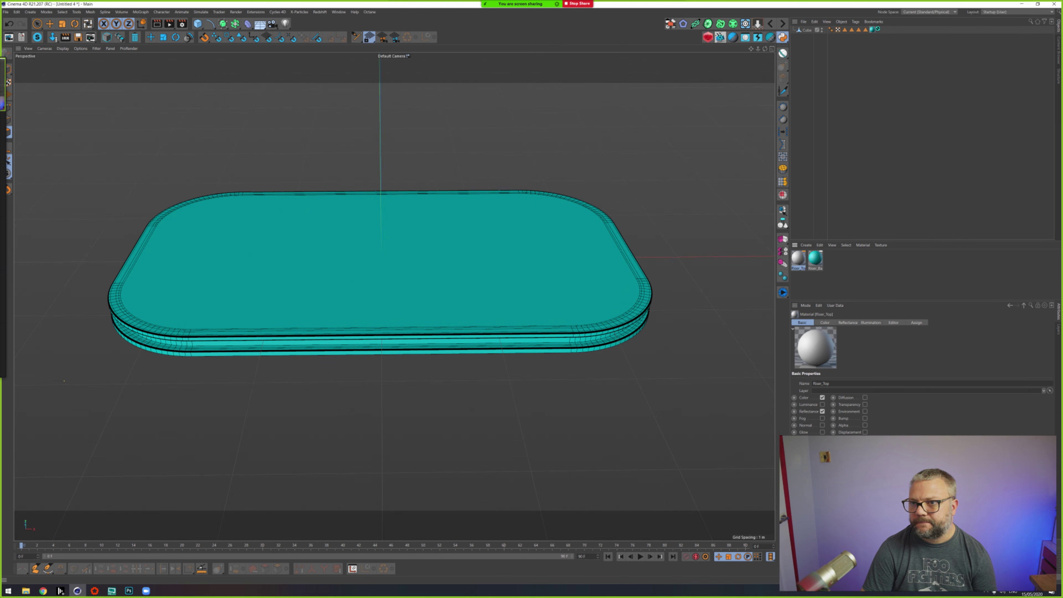
{"action": "left_click_drag", "start_coordinate": [877, 29], "coordinate": [797, 221]}
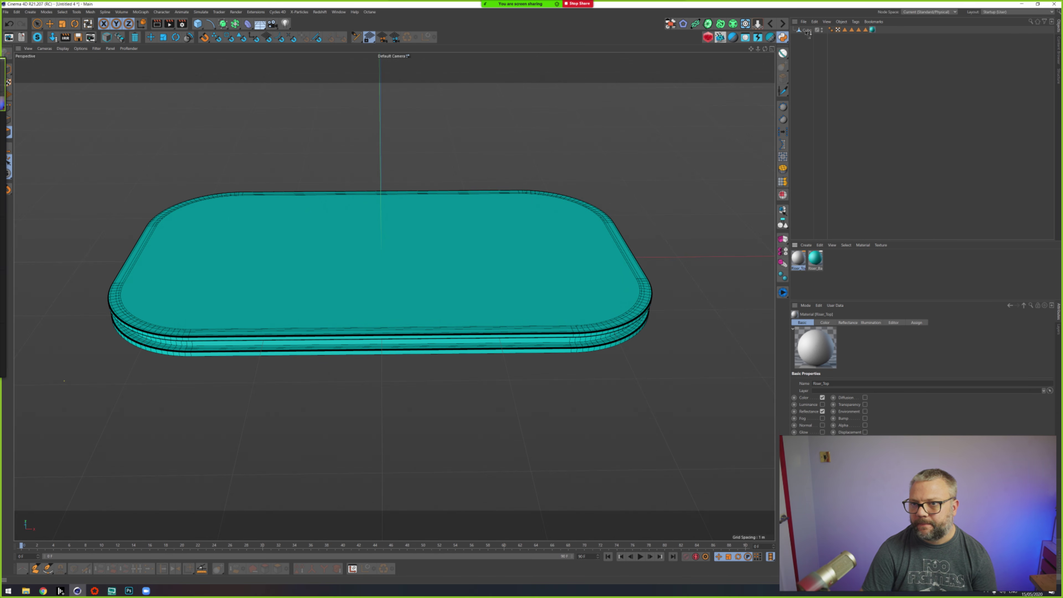
{"action": "left_click_drag", "start_coordinate": [808, 33], "coordinate": [807, 30]}
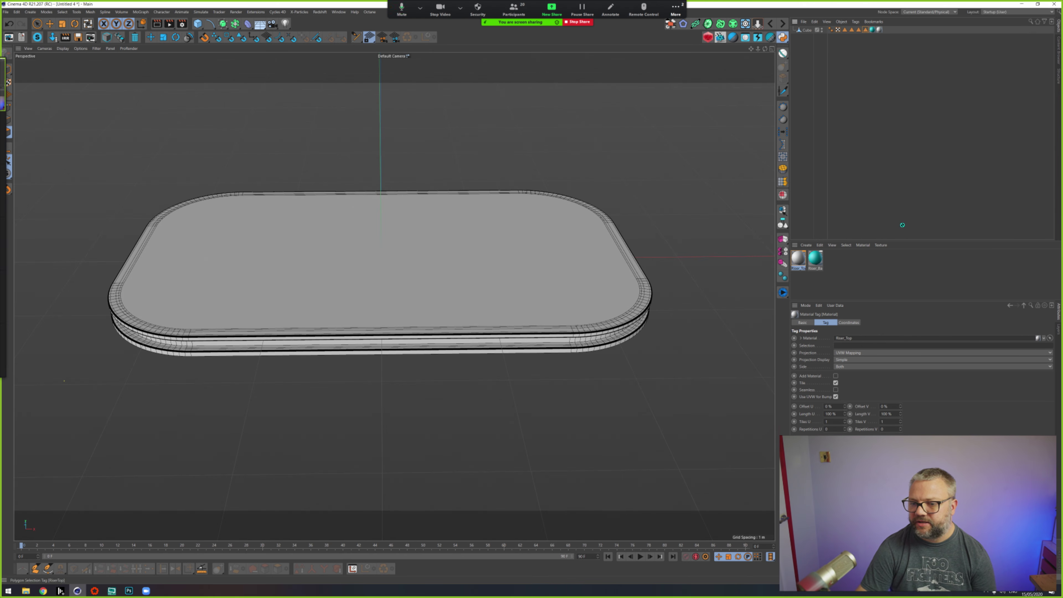
{"action": "left_click_drag", "start_coordinate": [902, 225], "coordinate": [841, 346]}
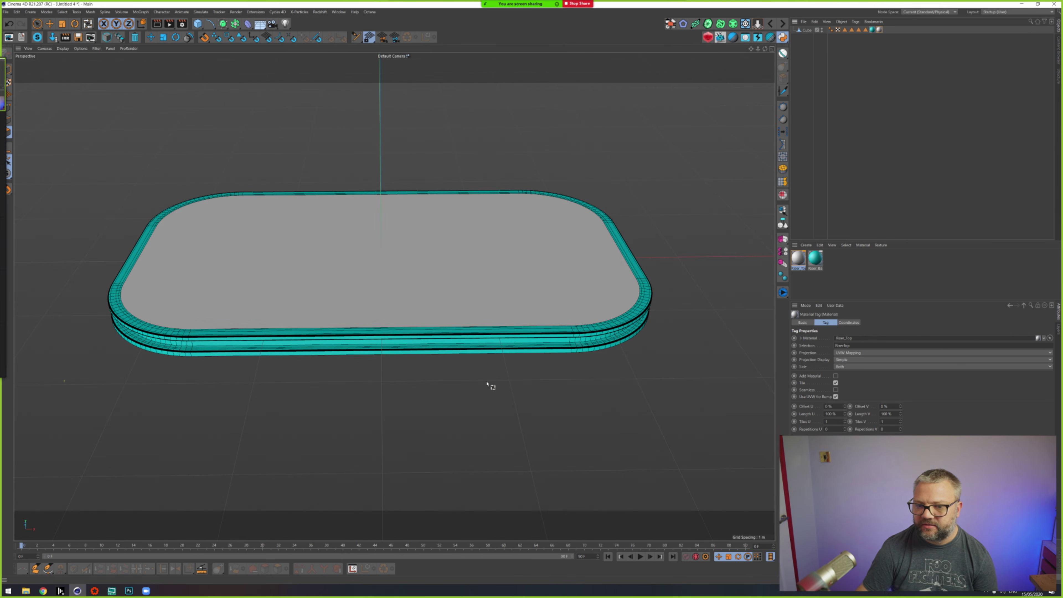
Step: Examine the two-material riser from an angle and compare it with the finished studio set in Notch Builder, returning to Cinema 4D
{"action": "mouse_move", "coordinate": [326, 325]}
{"action": "left_mouse_down", "text": "alt"}
{"action": "mouse_move", "coordinate": [403, 287]}
{"action": "mouse_move", "coordinate": [331, 324]}
{"action": "left_mouse_up", "text": "alt"}
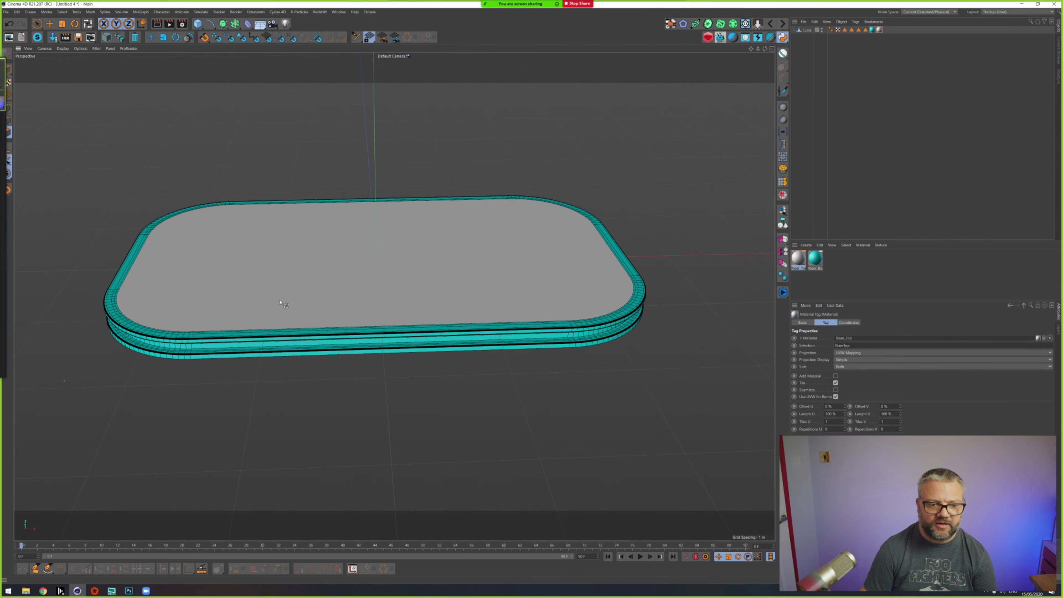
{"action": "left_click_drag", "start_coordinate": [329, 277], "coordinate": [527, 266], "text": "alt"}
{"action": "key", "text": "alt+Tab"}
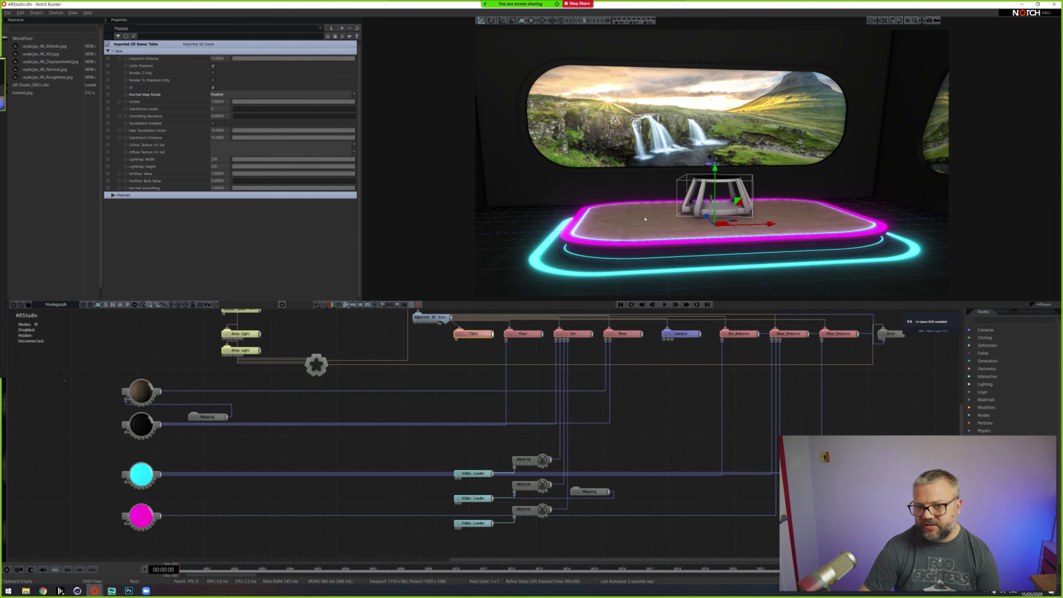
{"action": "scroll", "coordinate": [532, 214], "scroll_direction": "down", "scroll_amount": 5}
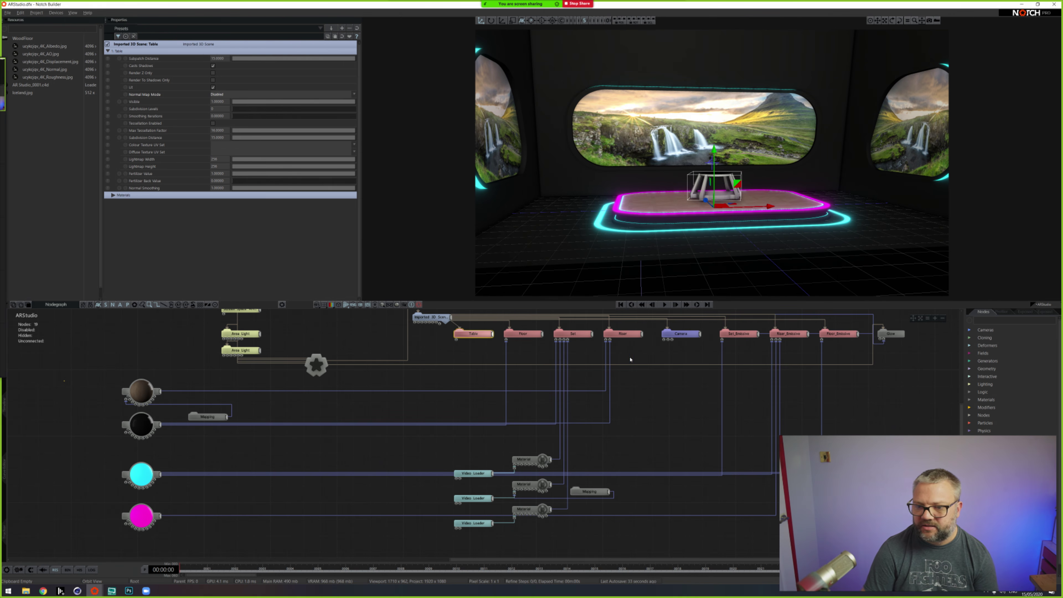
{"action": "key", "text": "alt+Tab"}
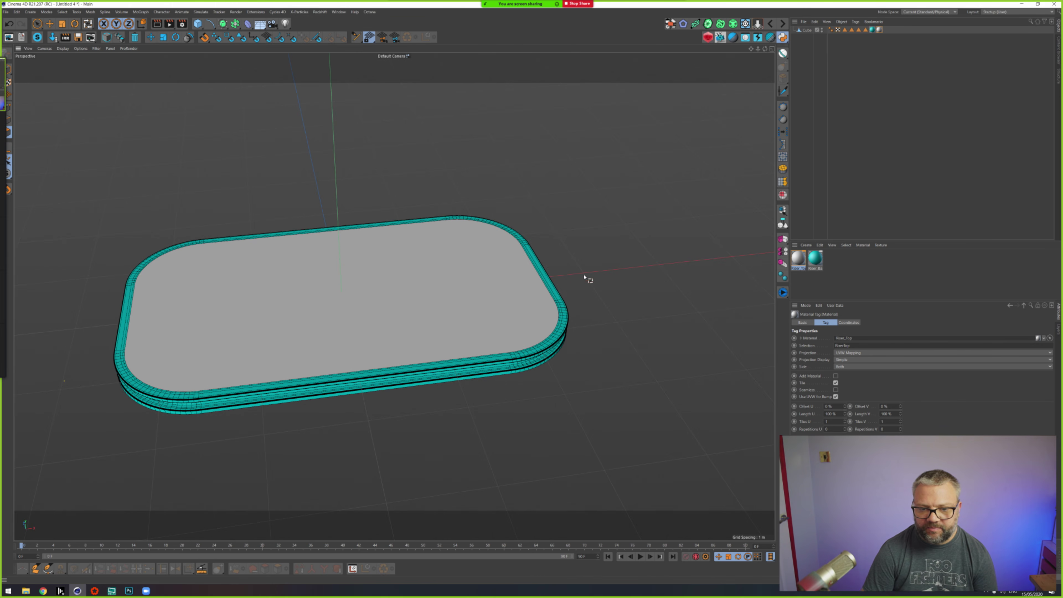
Step: Restore the Lower_Emissive selection, add the two polygon loops on the riser's upper rim, and split all of them into a separate object
{"action": "middle_click_drag", "start_coordinate": [364, 317], "coordinate": [420, 330], "text": "alt"}
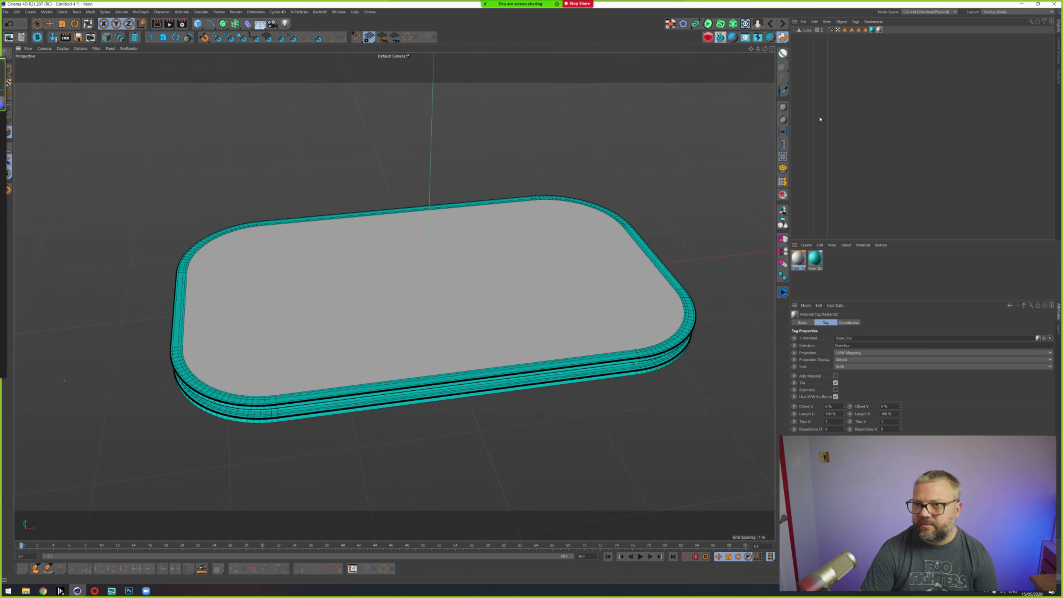
{"action": "left_click", "coordinate": [844, 30]}
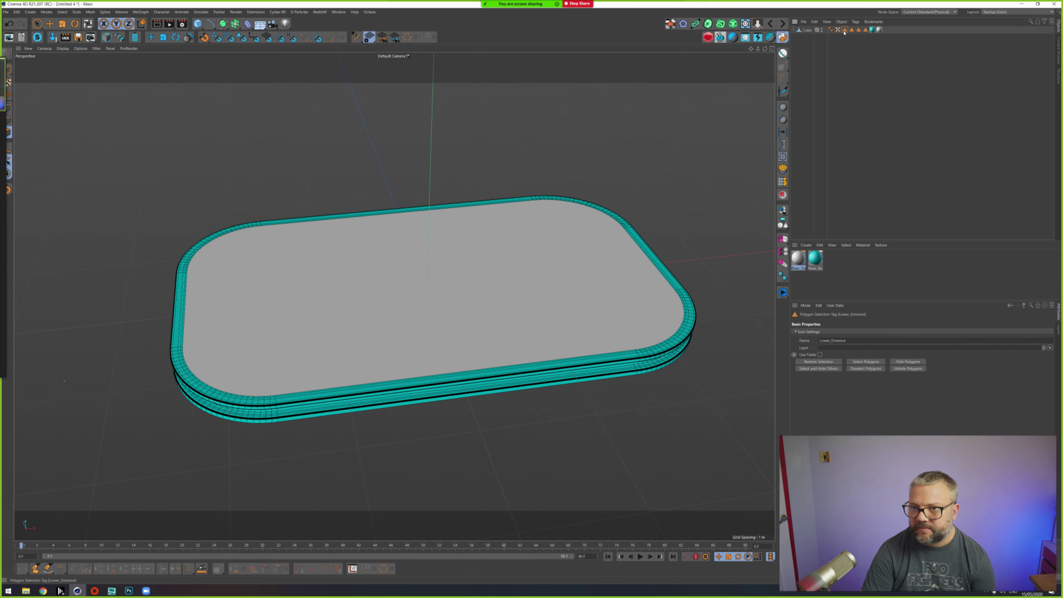
{"action": "scroll", "coordinate": [664, 368], "scroll_direction": "up", "scroll_amount": 5}
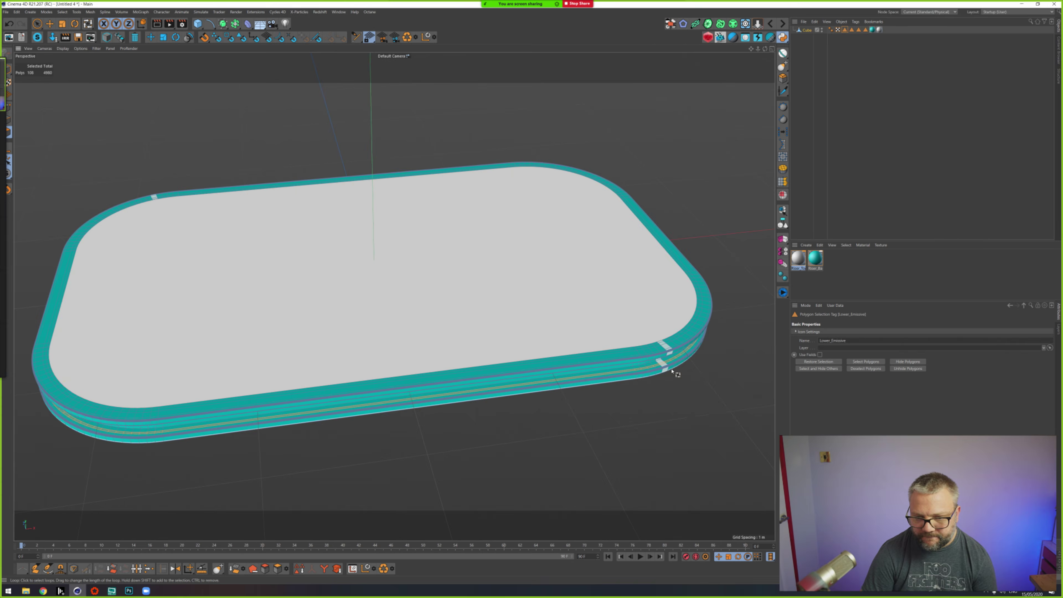
{"action": "scroll", "coordinate": [664, 368], "scroll_direction": "up", "scroll_amount": 3}
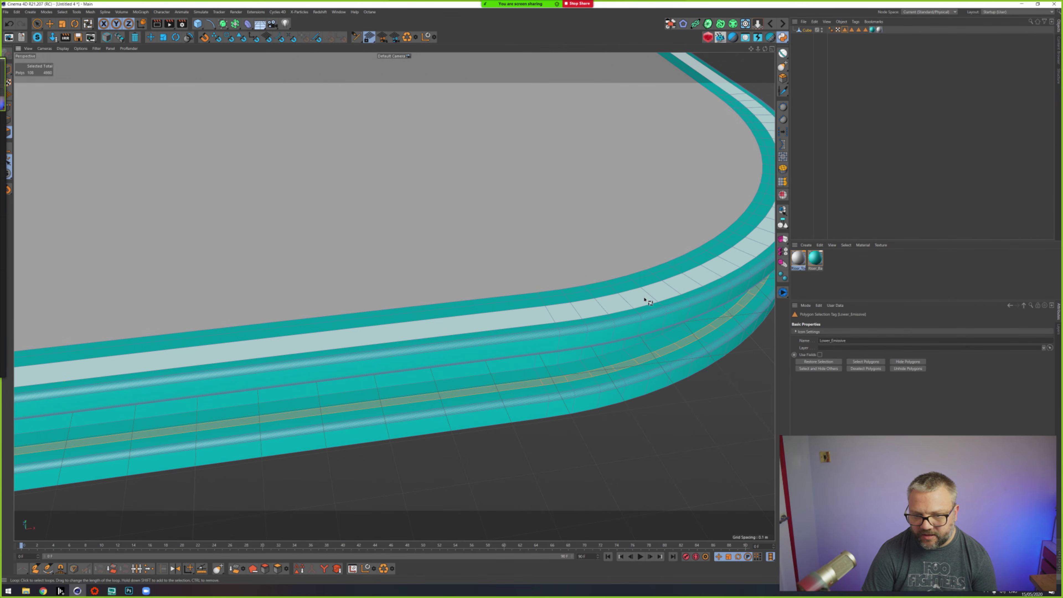
{"action": "left_click", "coordinate": [561, 286], "text": "shift"}
{"action": "left_click", "coordinate": [563, 289], "text": "shift"}
{"action": "scroll", "coordinate": [609, 287], "scroll_direction": "down", "scroll_amount": 4}
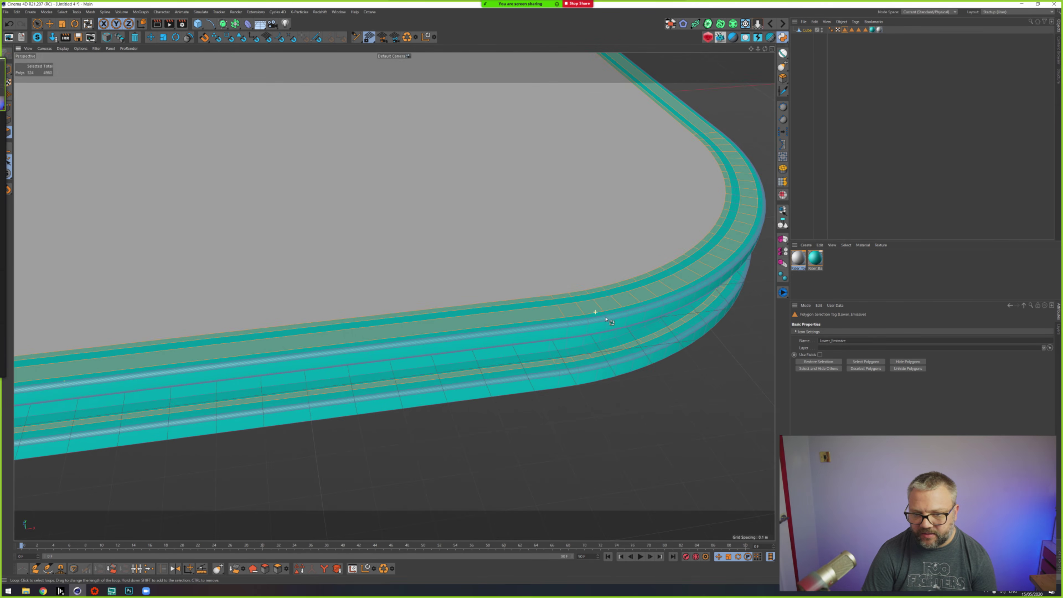
{"action": "scroll", "coordinate": [617, 326], "scroll_direction": "down", "scroll_amount": 4}
{"action": "left_click_drag", "start_coordinate": [616, 325], "coordinate": [228, 414], "text": "alt"}
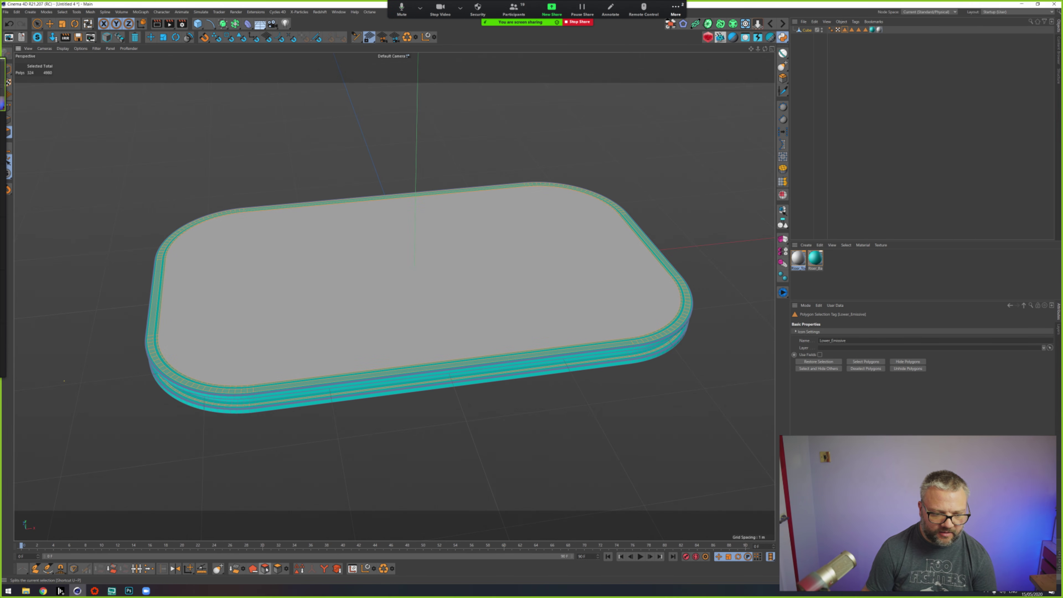
{"action": "left_click", "coordinate": [265, 568]}
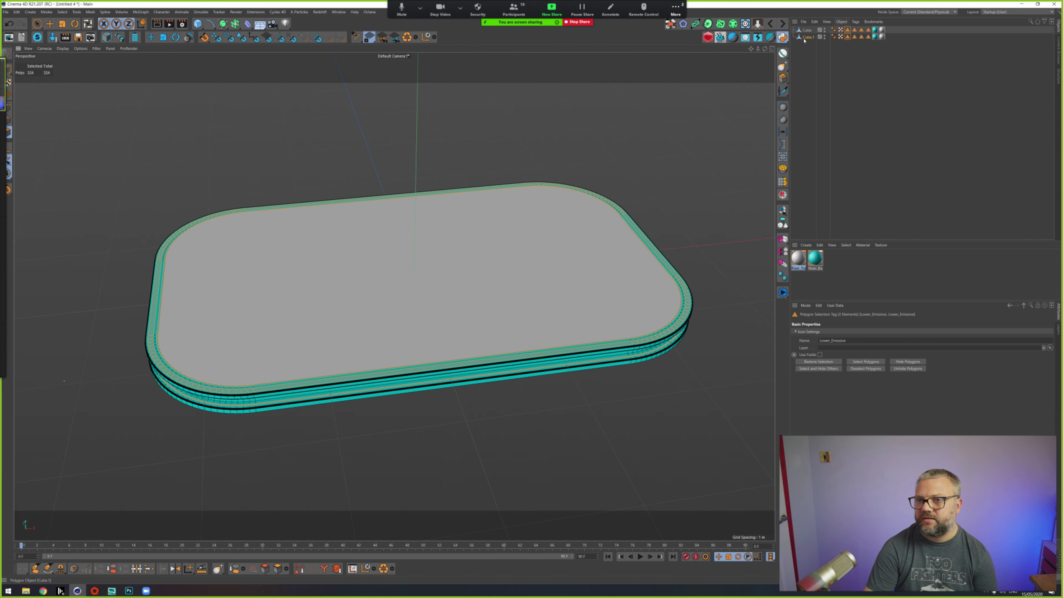
Step: Delete the selected emissive polygons from the original Cube and check the gaps by hiding and showing the split-off object
{"action": "left_click", "coordinate": [805, 31]}
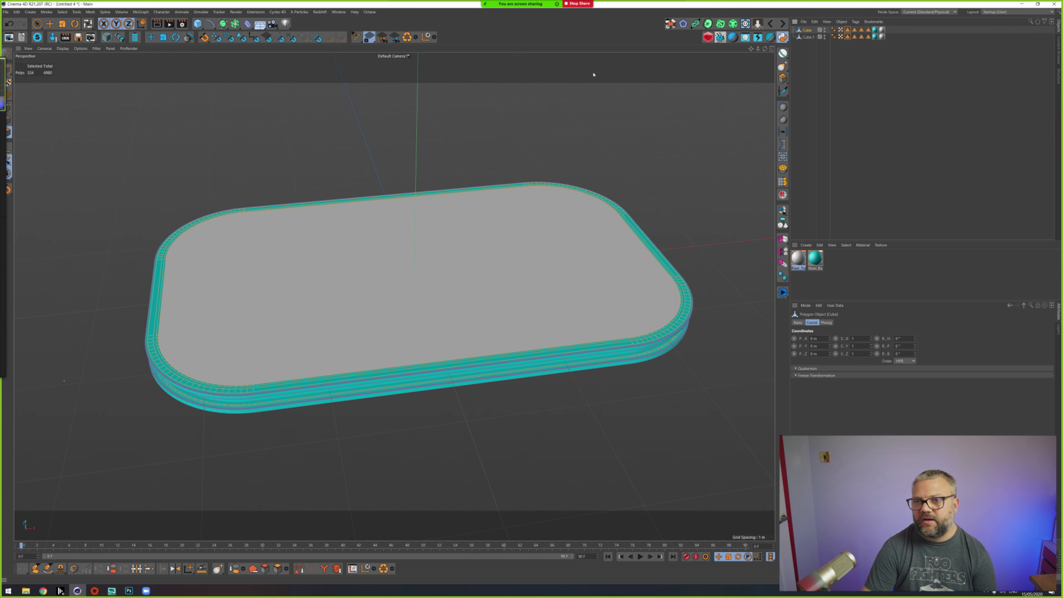
{"action": "key", "text": "u"}
{"action": "key", "text": "l"}
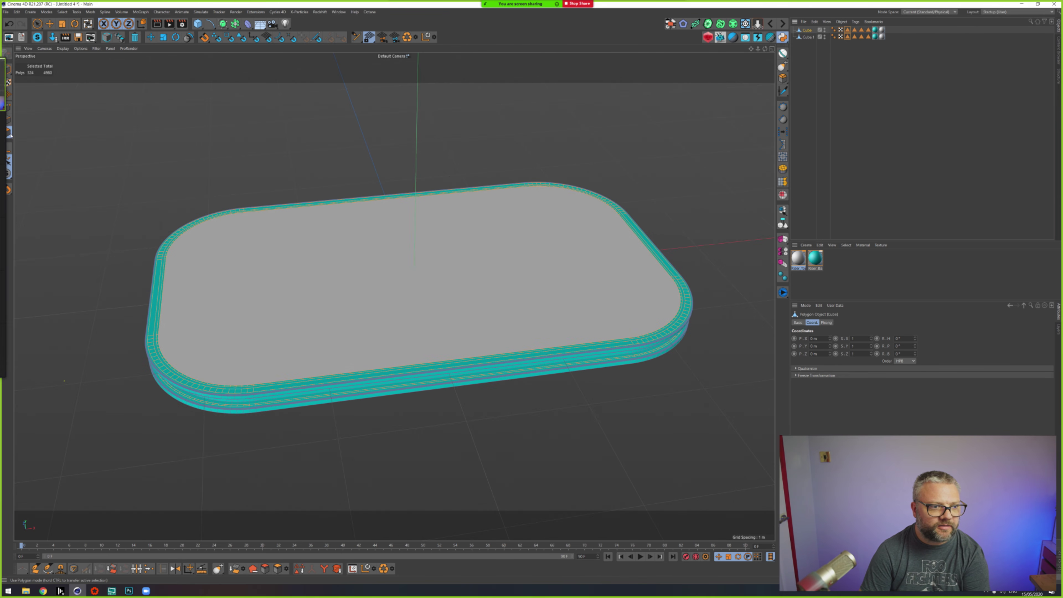
{"action": "key", "text": "Delete"}
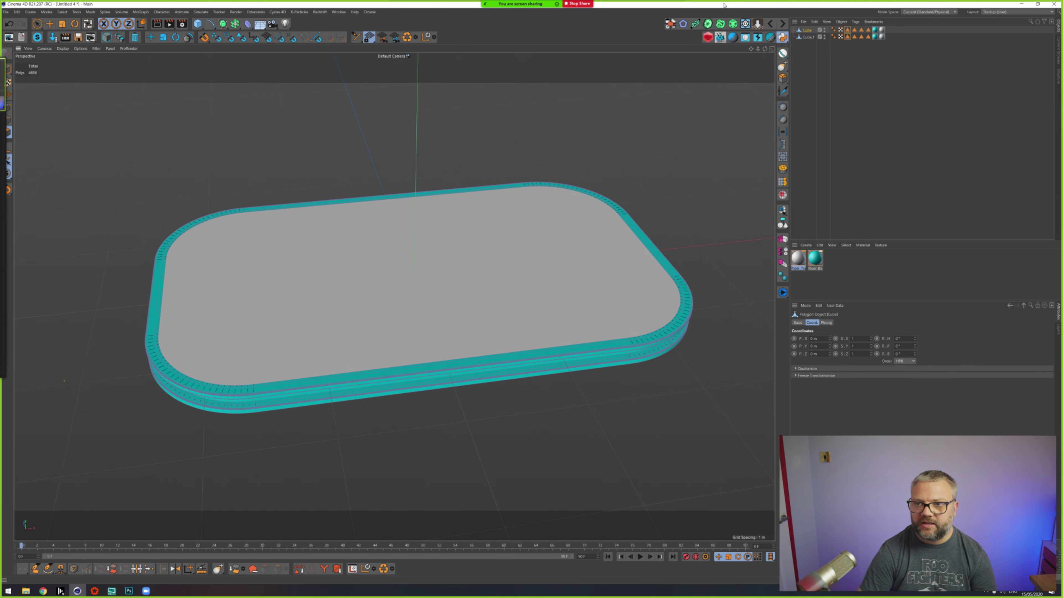
{"action": "left_click", "coordinate": [824, 38]}
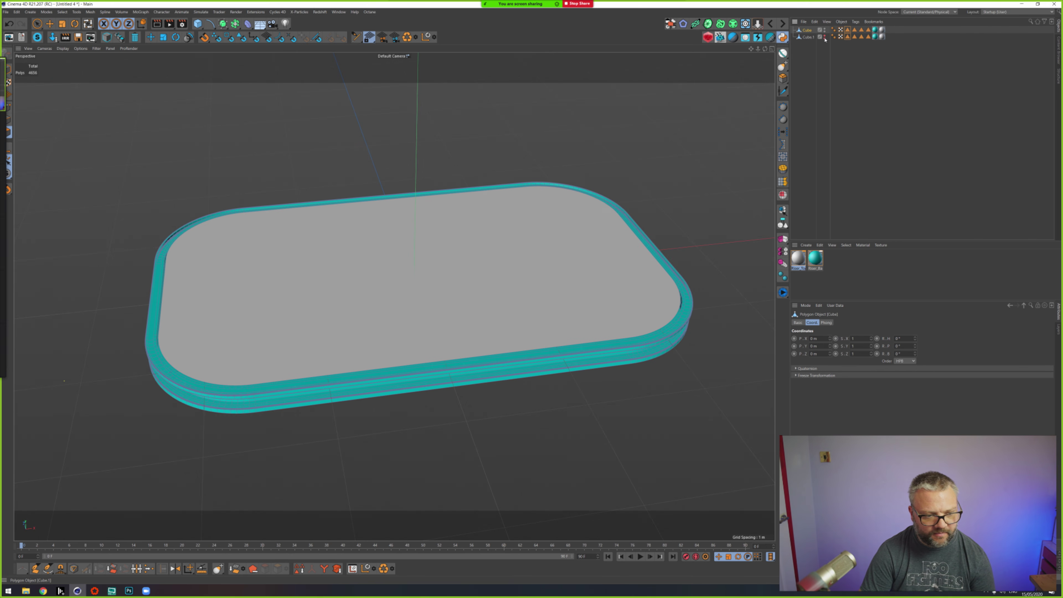
{"action": "left_click", "coordinate": [824, 38]}
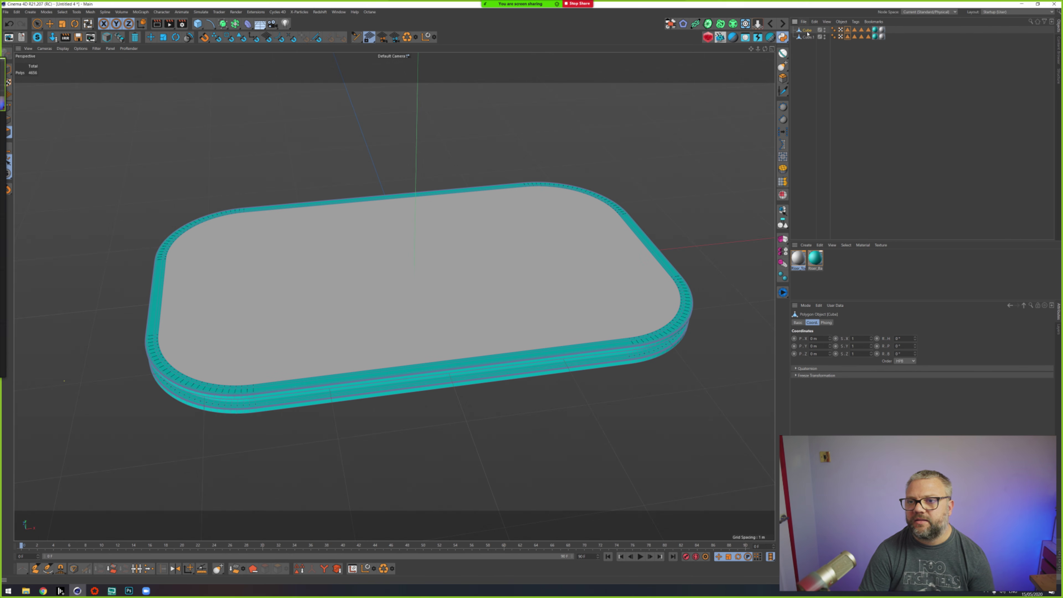
Step: Rename the original cube object Riser and the split-off strips object Riser_Lighting
{"action": "key", "text": "u"}
{"action": "key", "text": "l"}
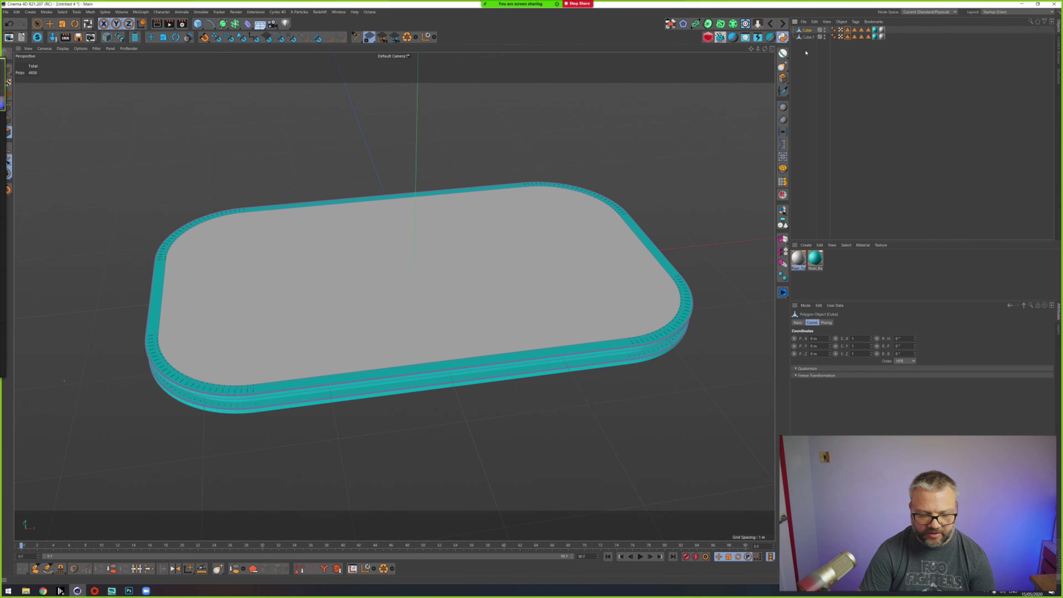
{"action": "double_click", "coordinate": [807, 30]}
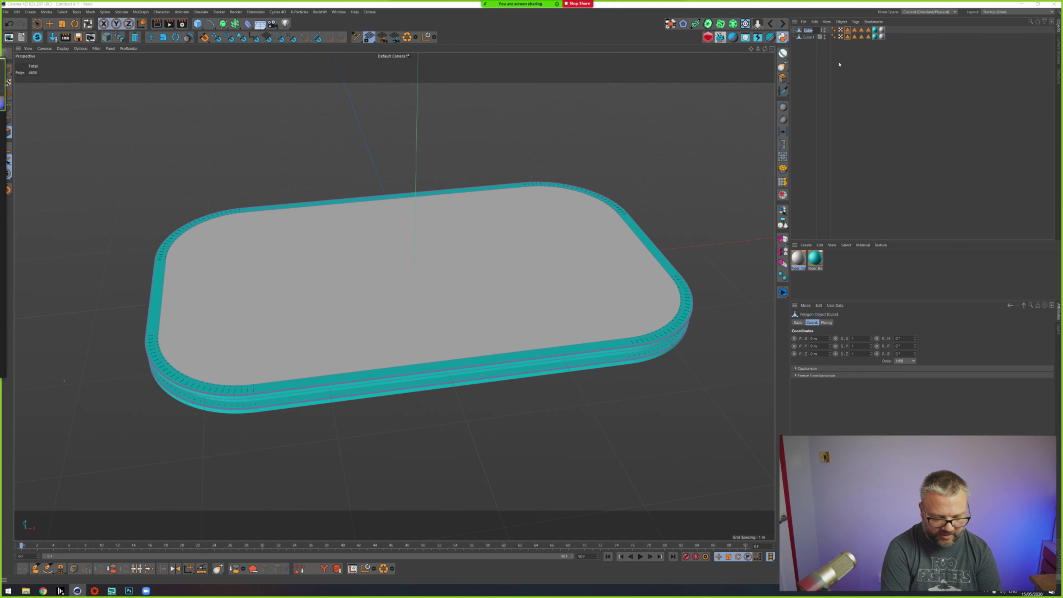
{"action": "type", "text": "Riser"}
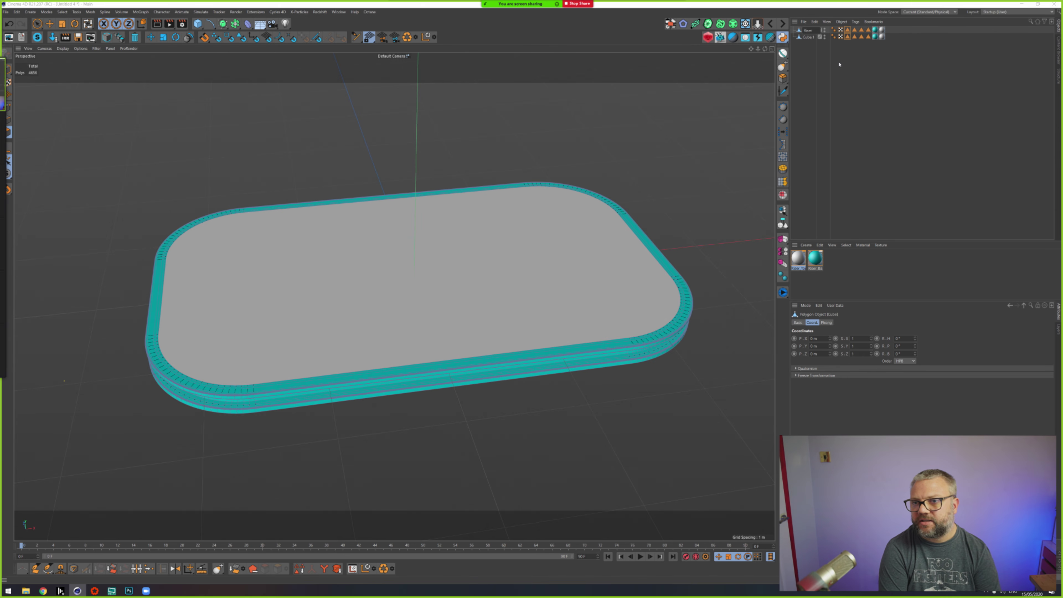
{"action": "key", "text": "Tab"}
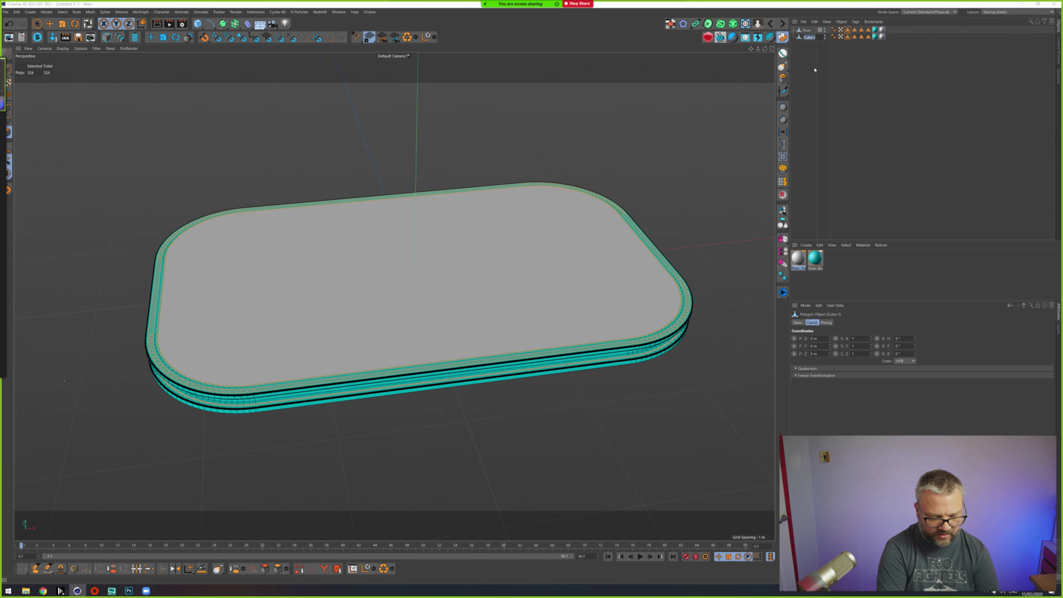
{"action": "key", "text": "BackSpace"}
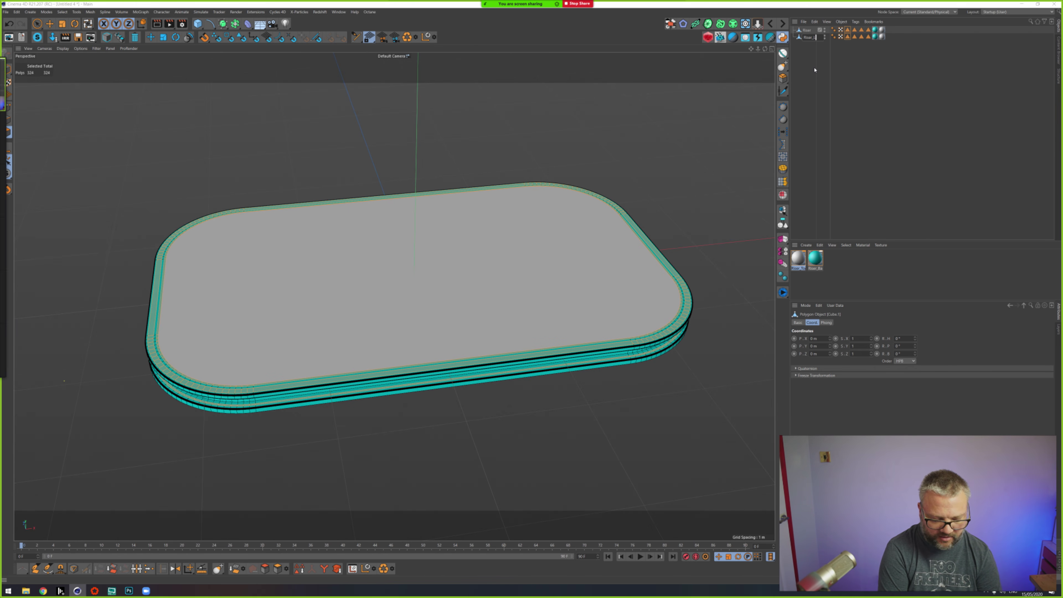
{"action": "key", "text": "Return"}
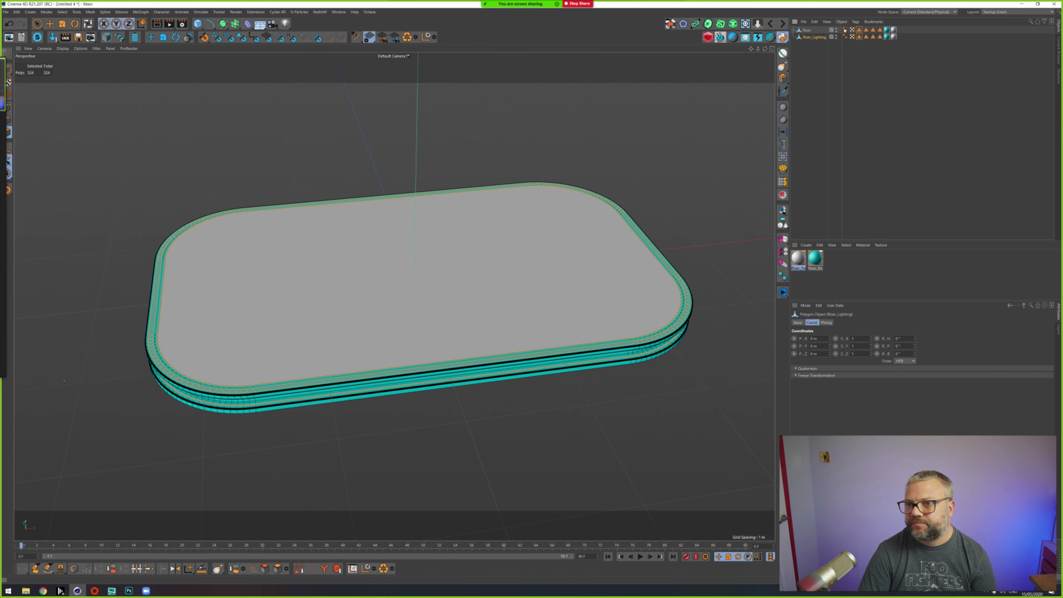
Step: Delete the Lower_Emissive, Upper_Emissive and Upper_InnerEmissive selection tags from Riser, and both material tags from Riser_Lighting
{"action": "left_click", "coordinate": [859, 30]}
{"action": "left_click", "coordinate": [873, 31], "text": "shift"}
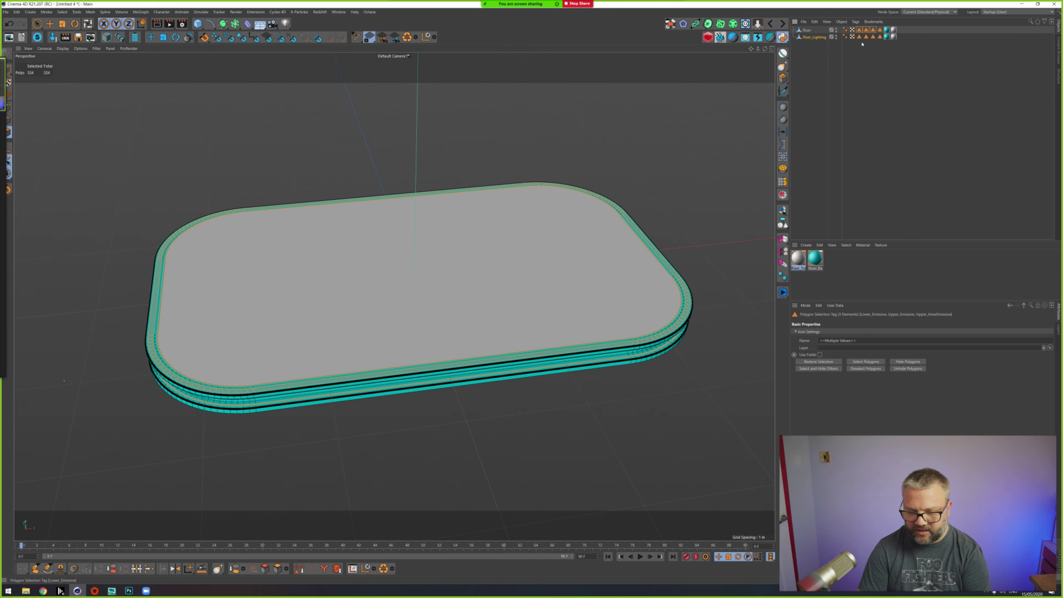
{"action": "key", "text": "Delete"}
{"action": "left_click", "coordinate": [886, 37]}
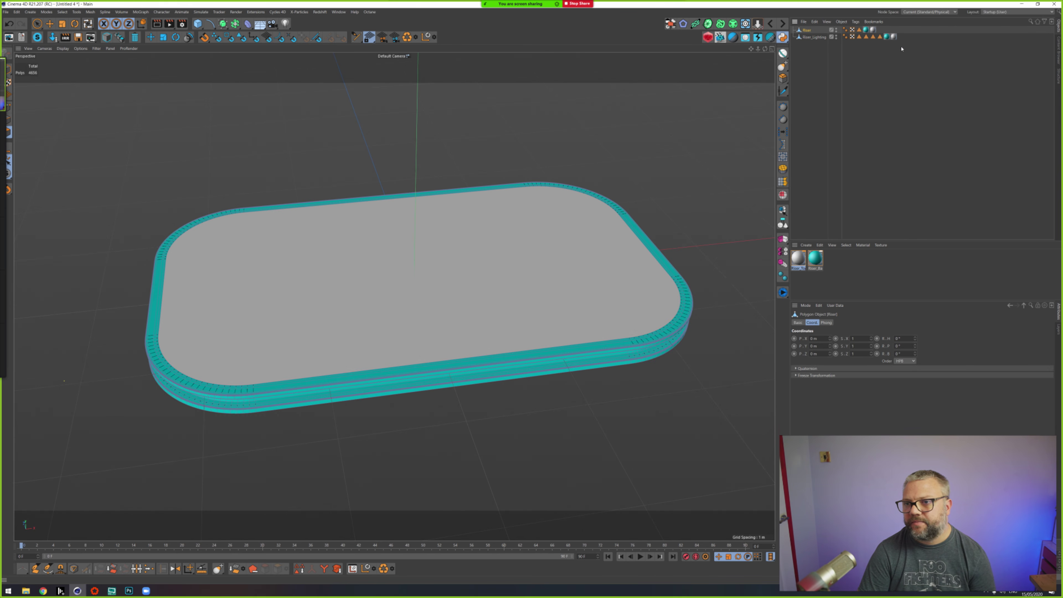
{"action": "left_click", "coordinate": [894, 37], "text": "shift"}
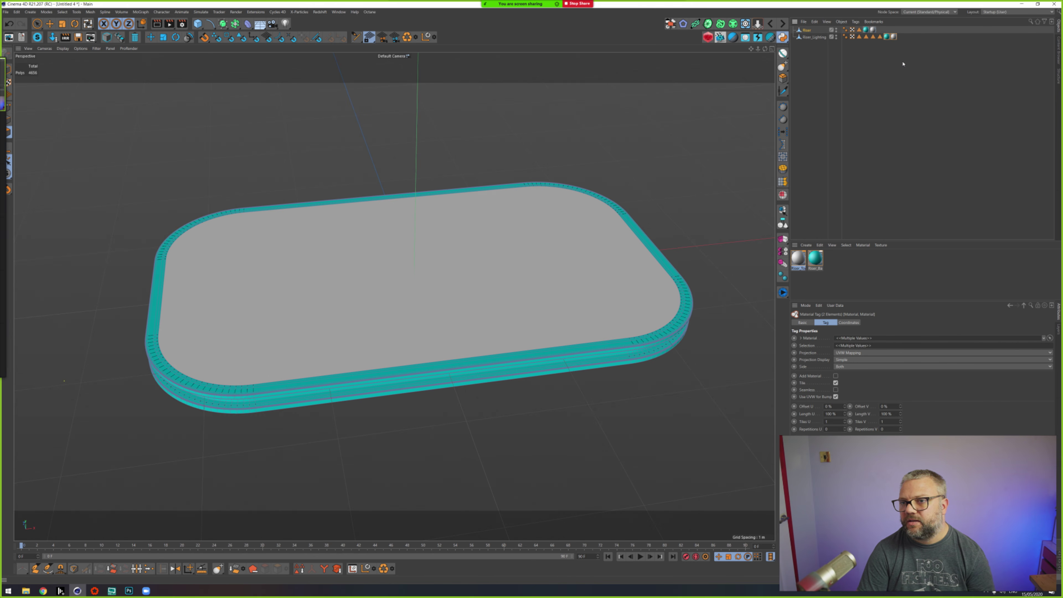
{"action": "key", "text": "Delete"}
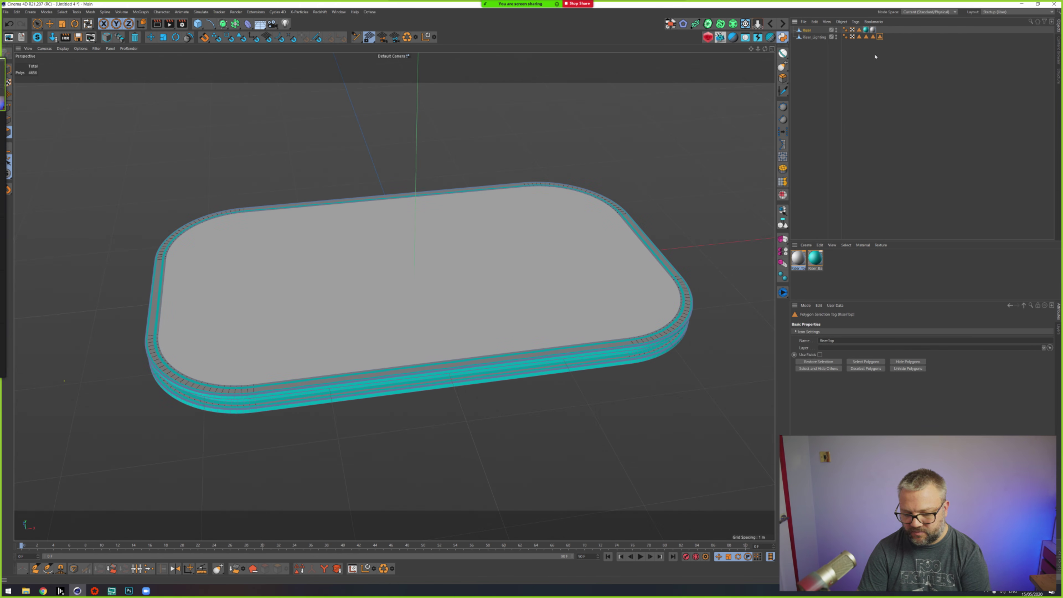
Step: Create a new material for the Riser_Lighting object and set its colour to green with hue 95° and saturation 100%
{"action": "left_click", "coordinate": [811, 37]}
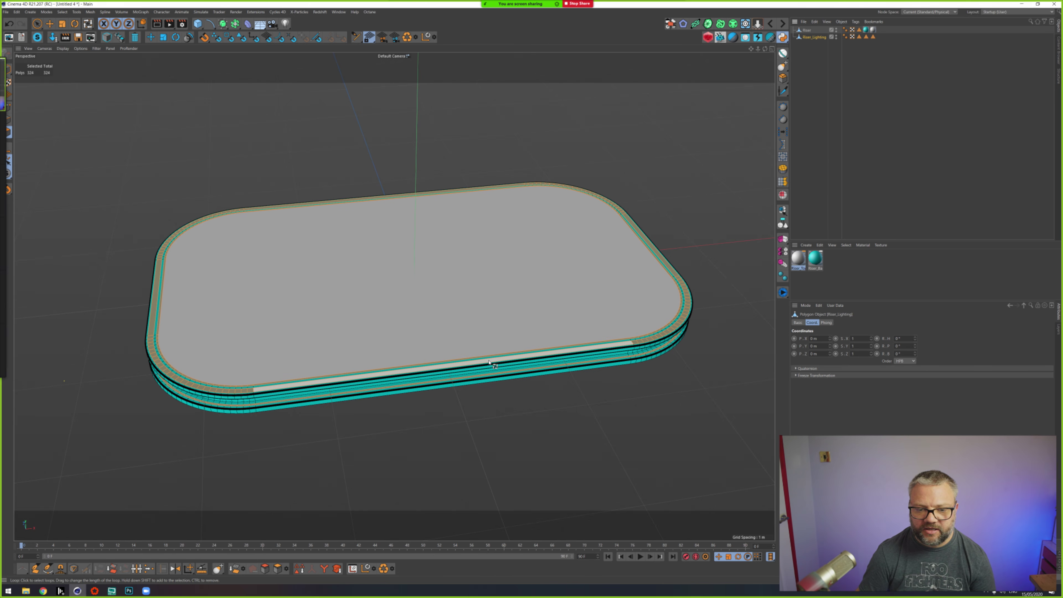
{"action": "left_click", "coordinate": [856, 278]}
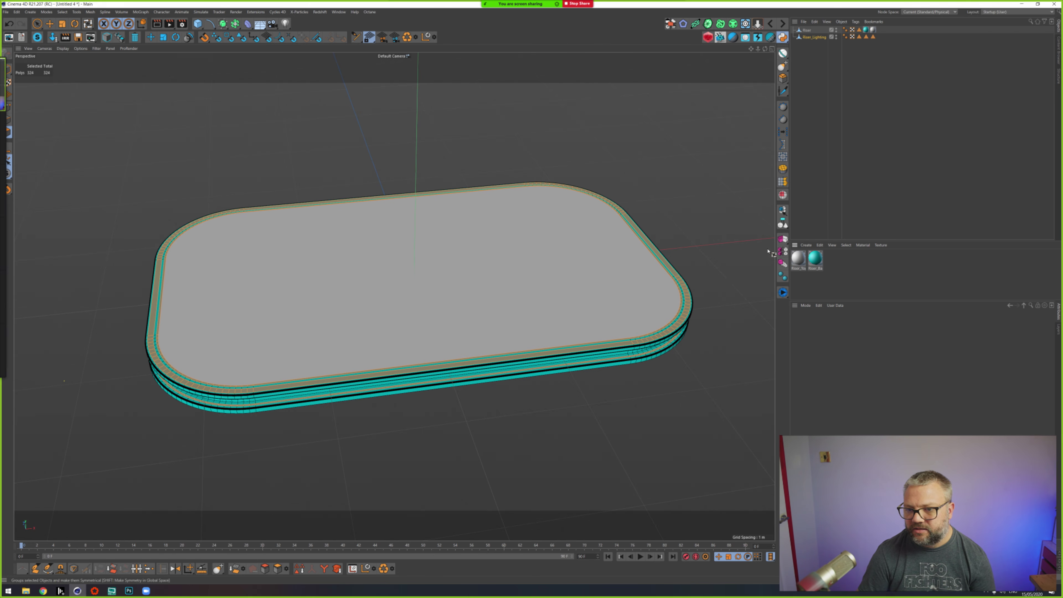
{"action": "double_click", "coordinate": [849, 261]}
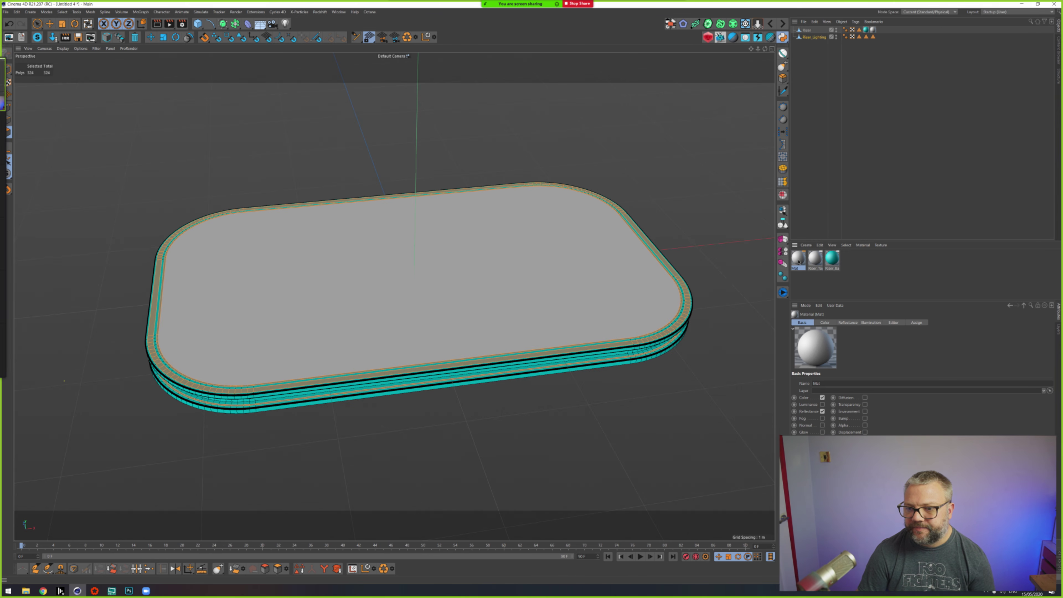
{"action": "double_click", "coordinate": [798, 259]}
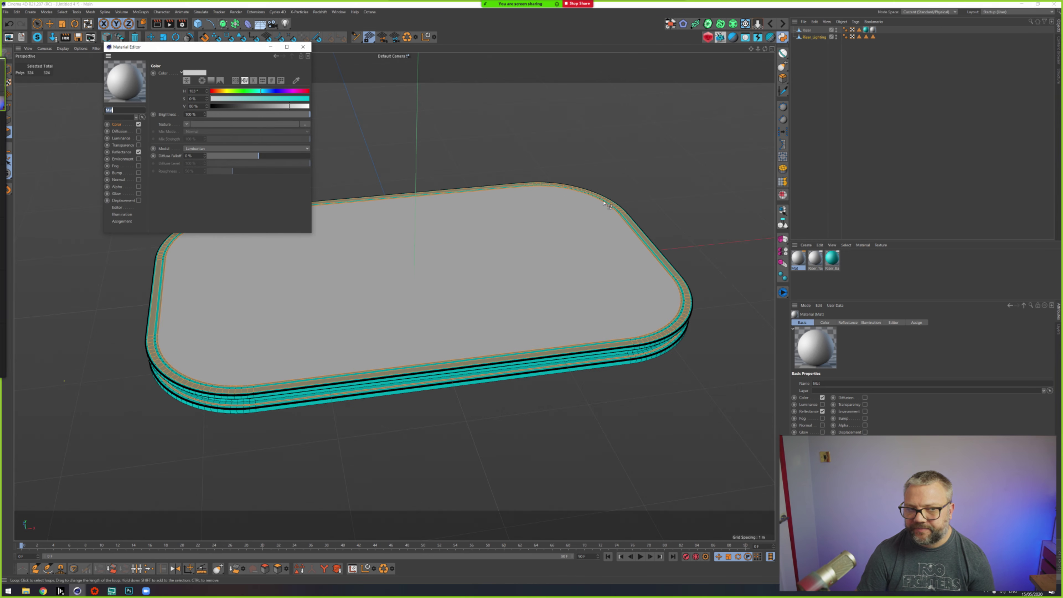
{"action": "left_click", "coordinate": [237, 91]}
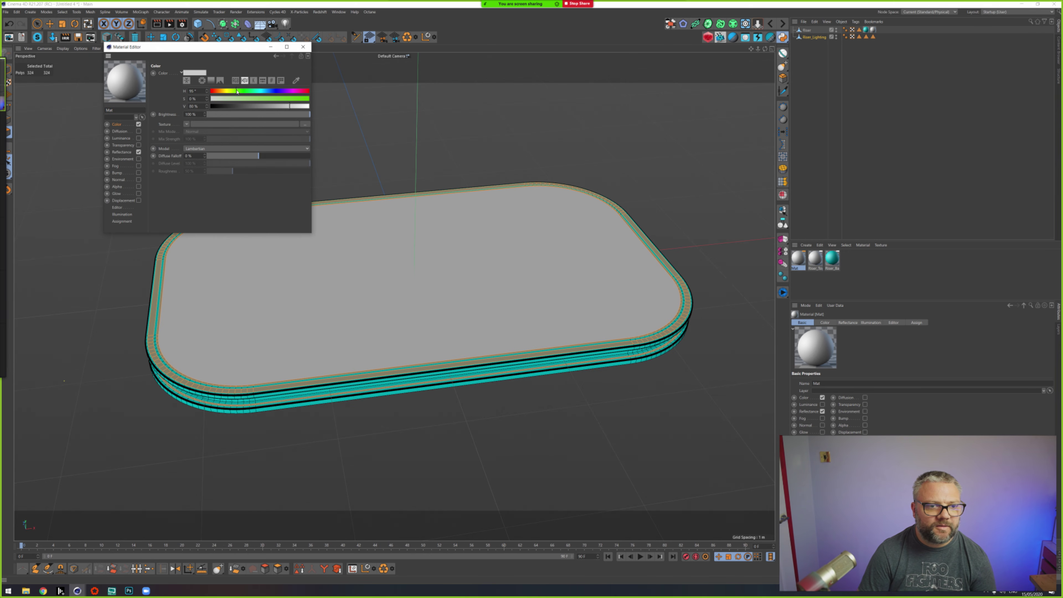
{"action": "left_click", "coordinate": [300, 100]}
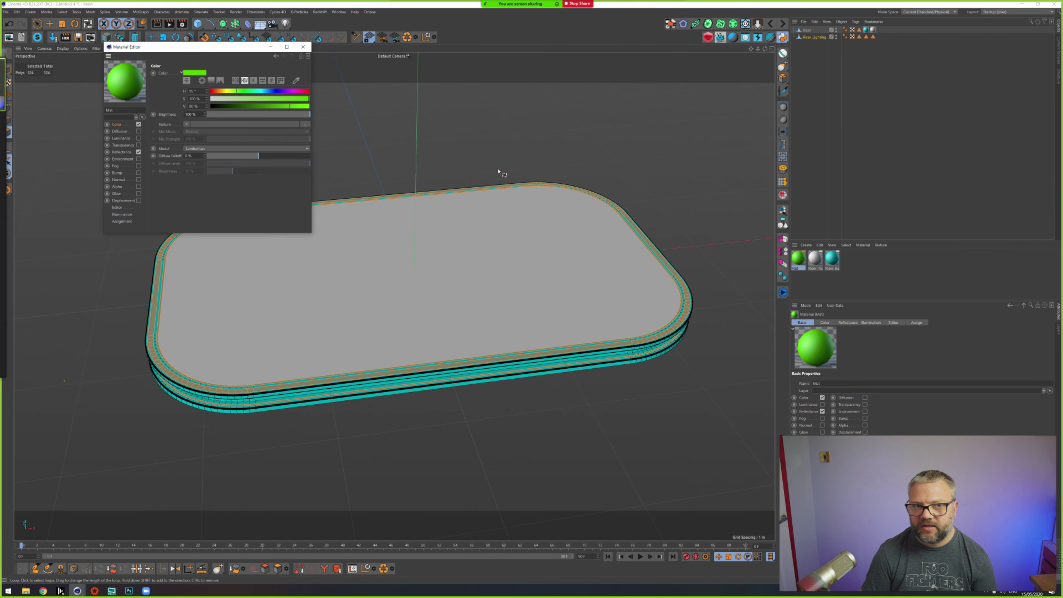
{"action": "left_click", "coordinate": [303, 46]}
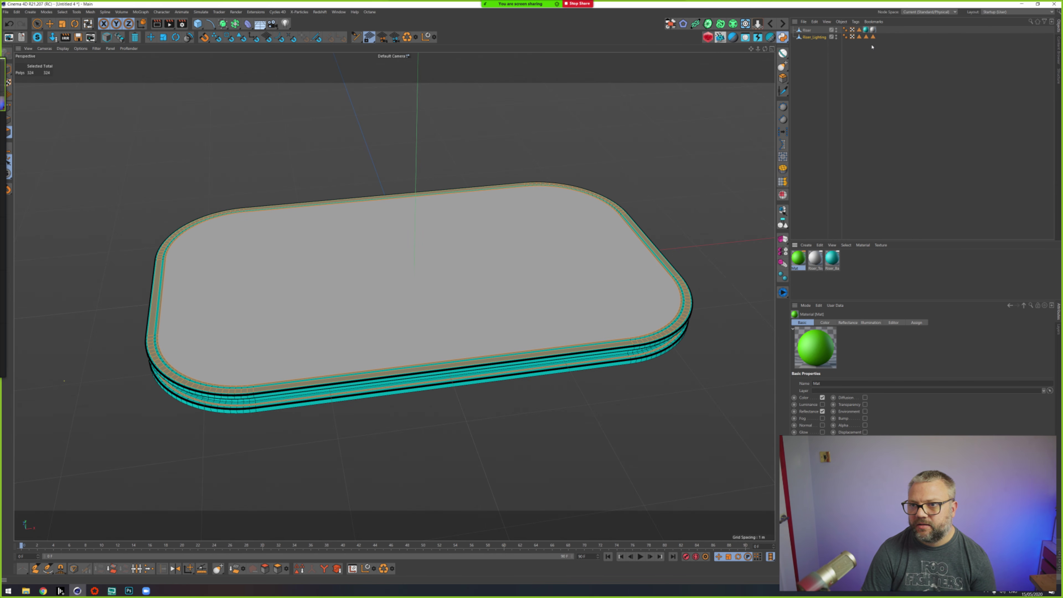
Step: Rename the green material Lower_Emissive to match the lower strip's polygon selection
{"action": "left_click", "coordinate": [859, 37]}
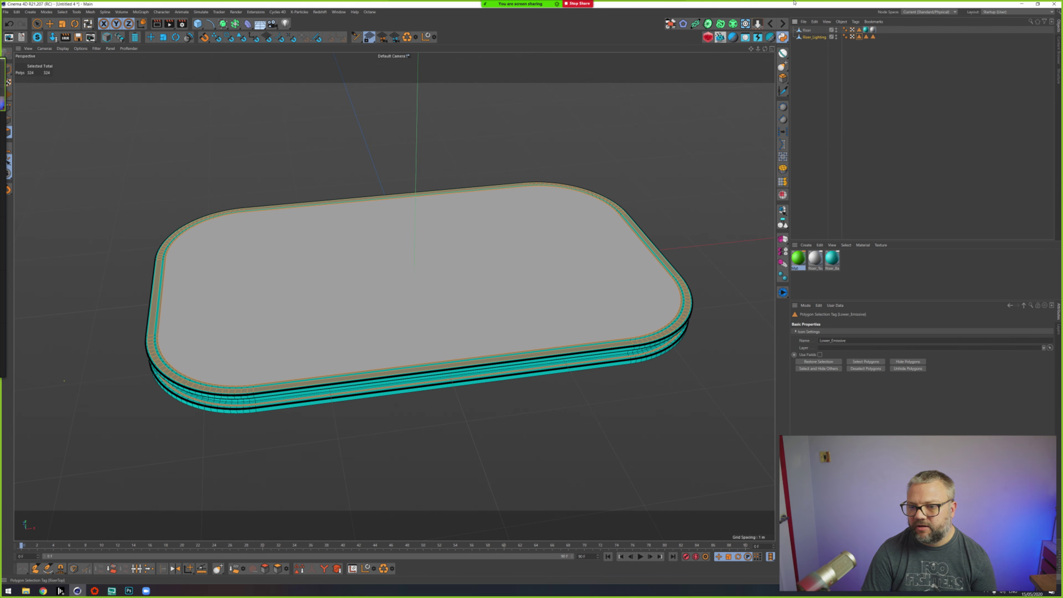
{"action": "left_click", "coordinate": [798, 261]}
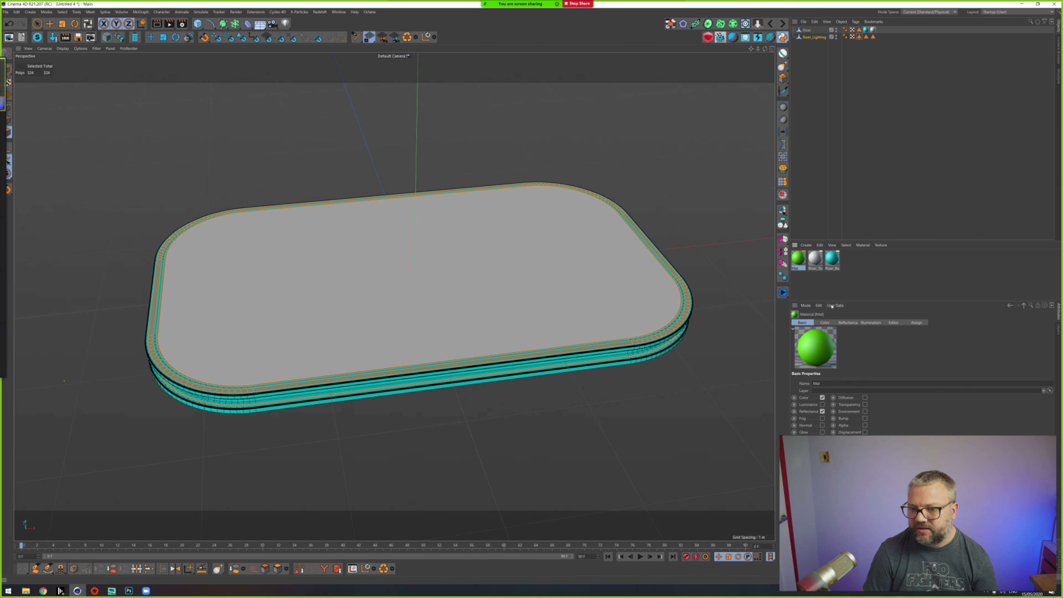
{"action": "double_click", "coordinate": [828, 383]}
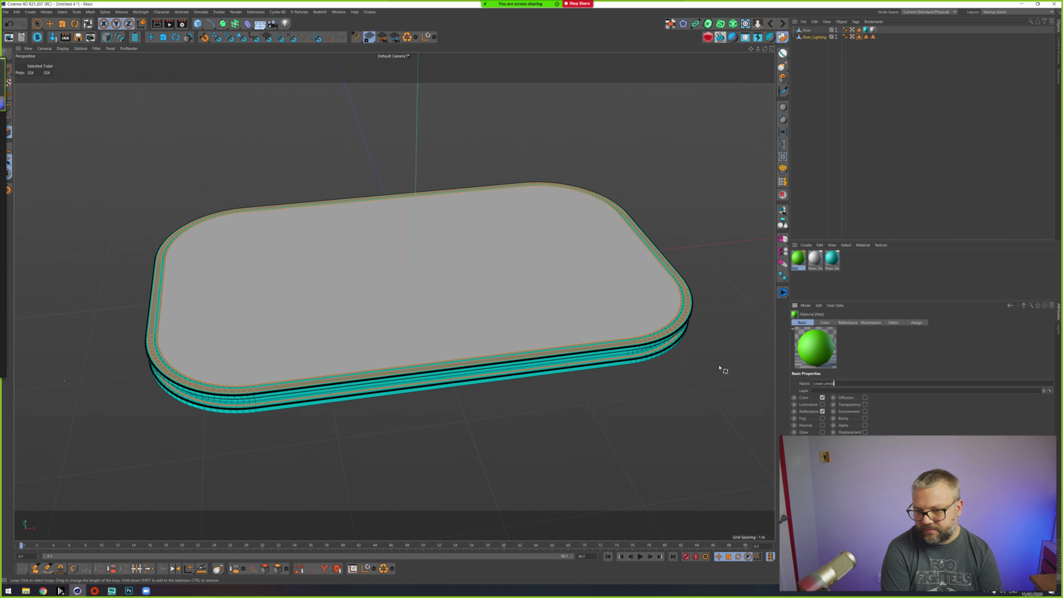
{"action": "type", "text": "Lower_Emissive"}
{"action": "key", "text": "Return"}
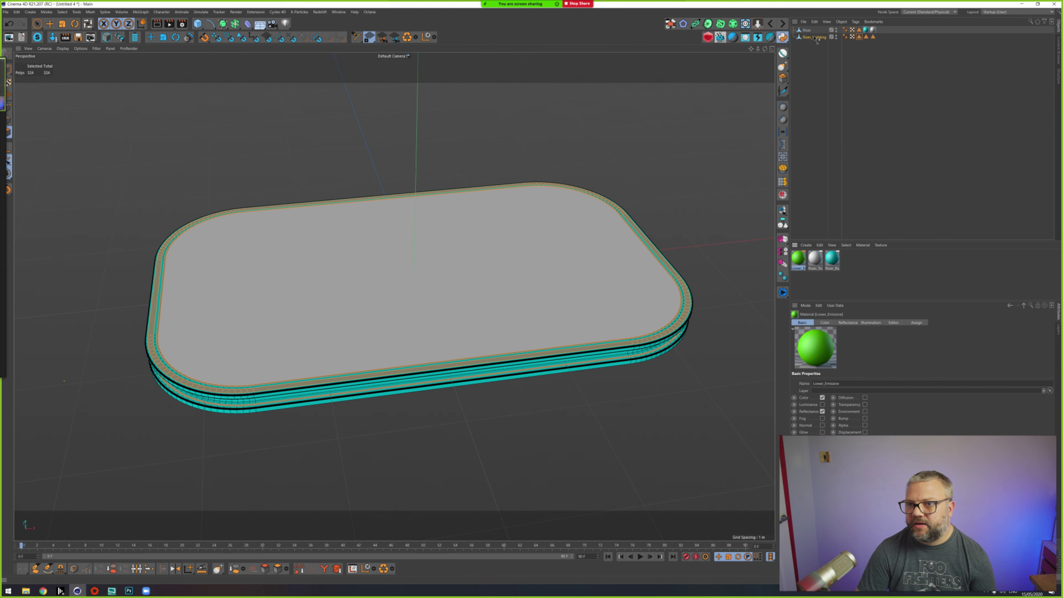
Step: Apply the Lower_Emissive material to Riser_Lighting, restrict it to the Lower_Emissive selection, and check the strip up close
{"action": "left_click_drag", "start_coordinate": [818, 40], "coordinate": [816, 38]}
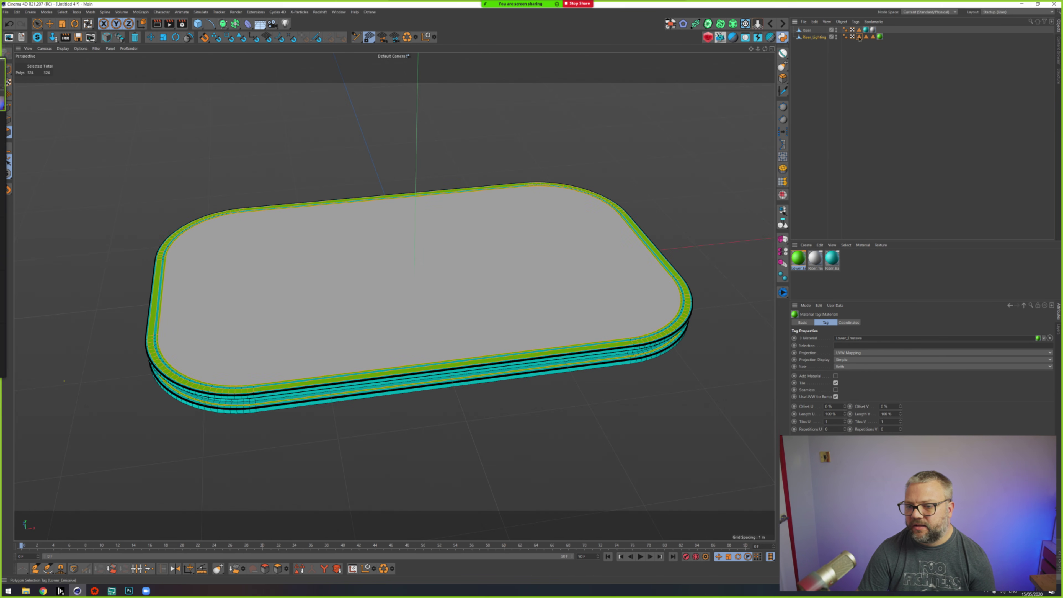
{"action": "left_click_drag", "start_coordinate": [837, 362], "coordinate": [838, 346]}
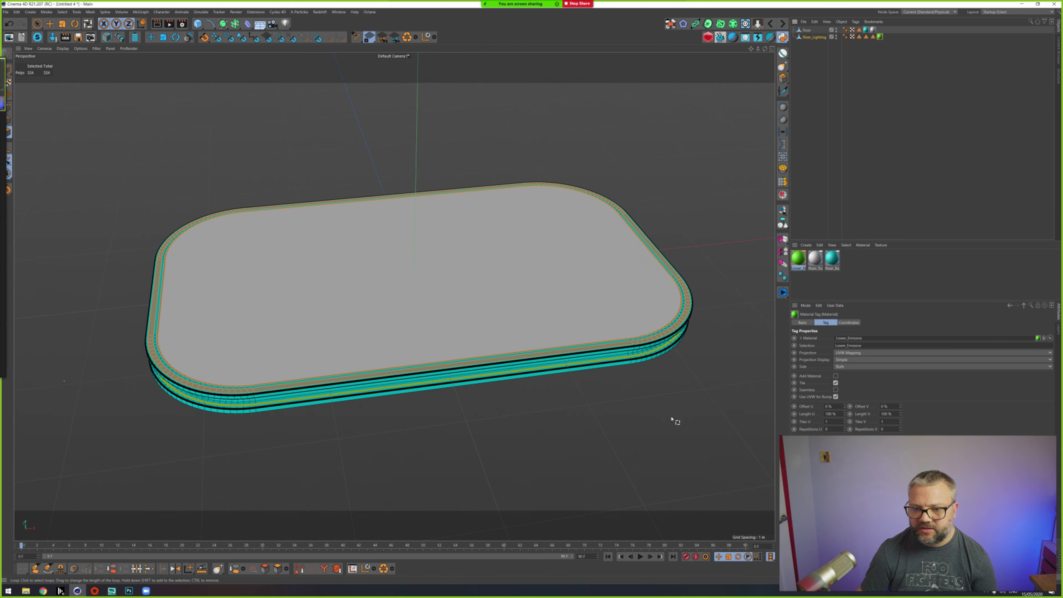
{"action": "left_click", "coordinate": [8, 69]}
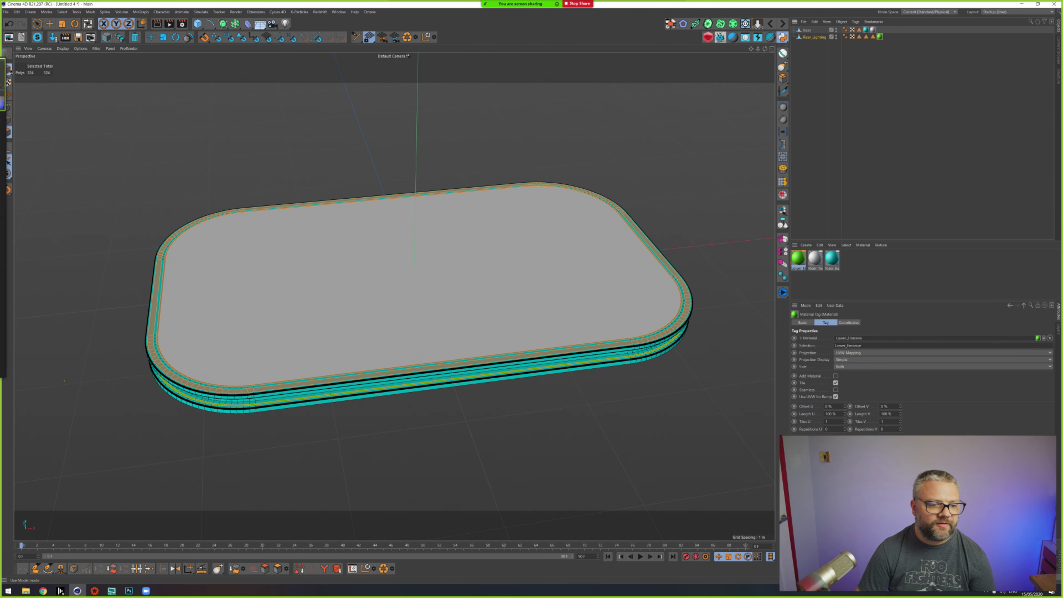
{"action": "scroll", "coordinate": [321, 442], "scroll_direction": "up", "scroll_amount": 10}
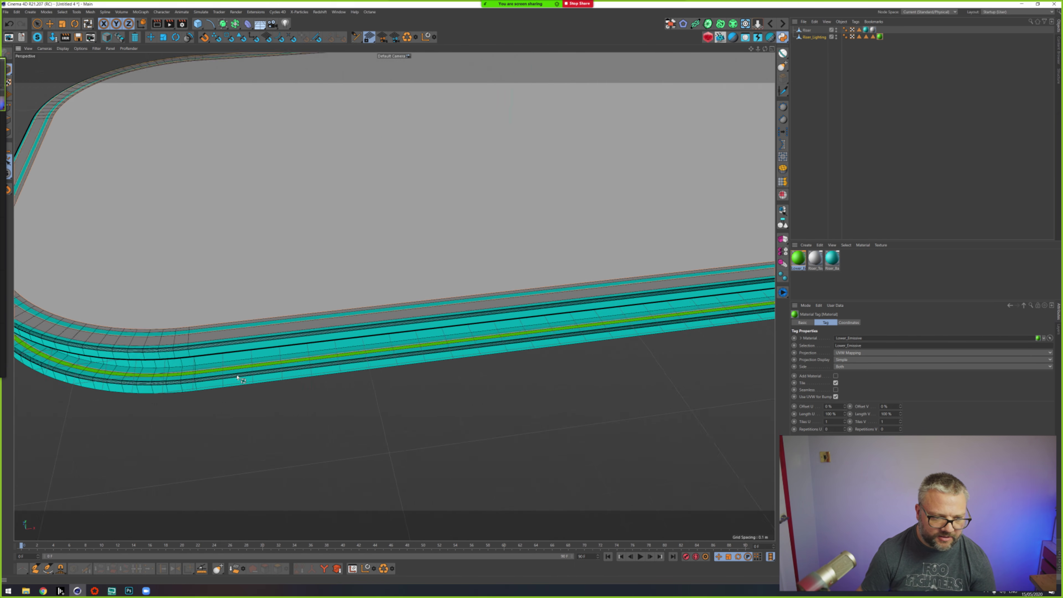
{"action": "left_click_drag", "start_coordinate": [249, 369], "coordinate": [400, 230], "text": "alt"}
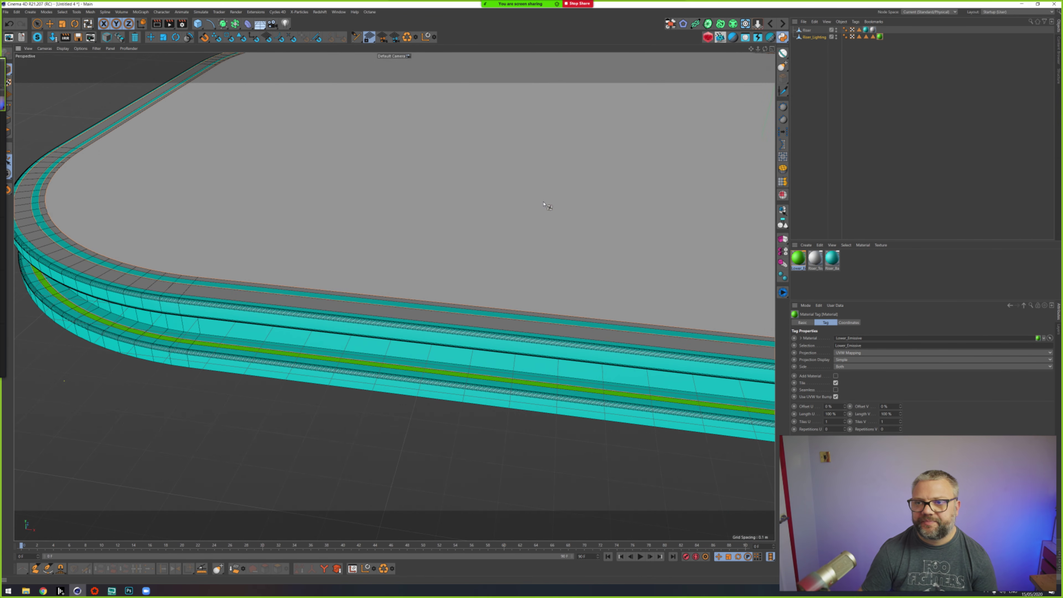
Step: Create another material named Upper_emissive and set its colour to purple with 100% saturation
{"action": "double_click", "coordinate": [848, 285]}
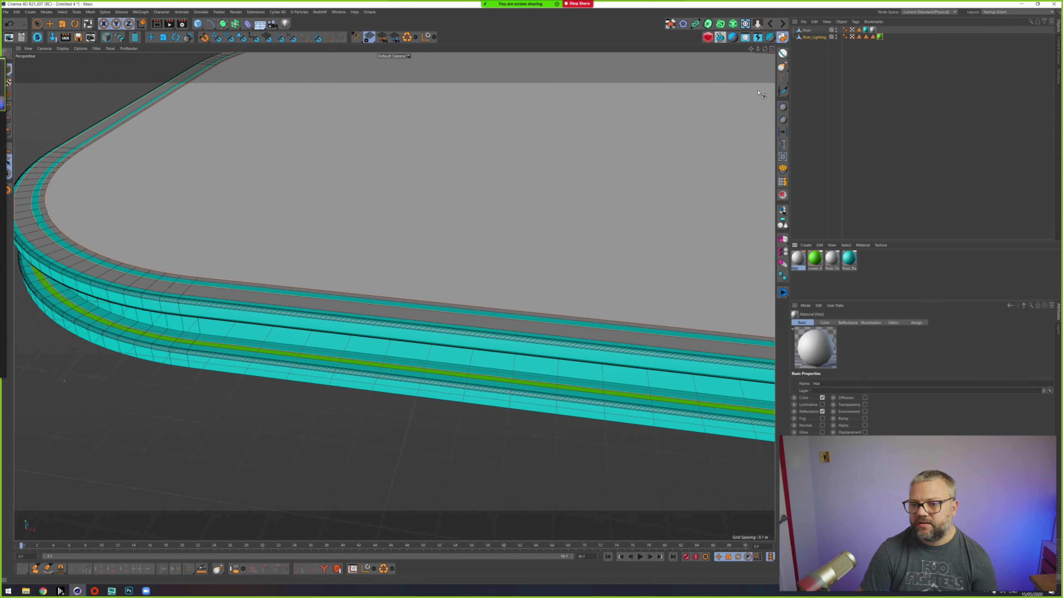
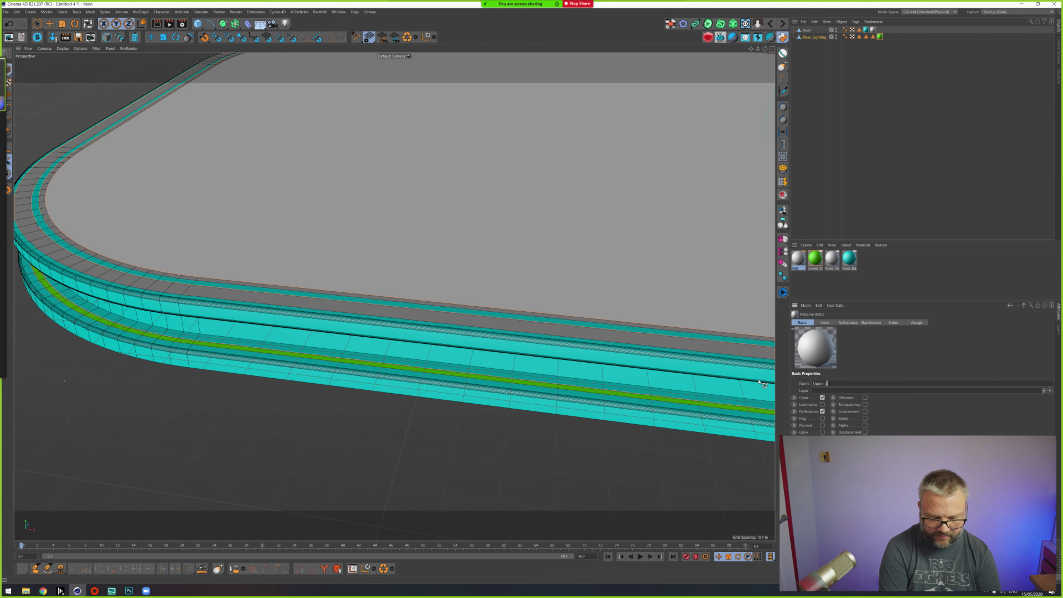
{"action": "key", "text": "Return"}
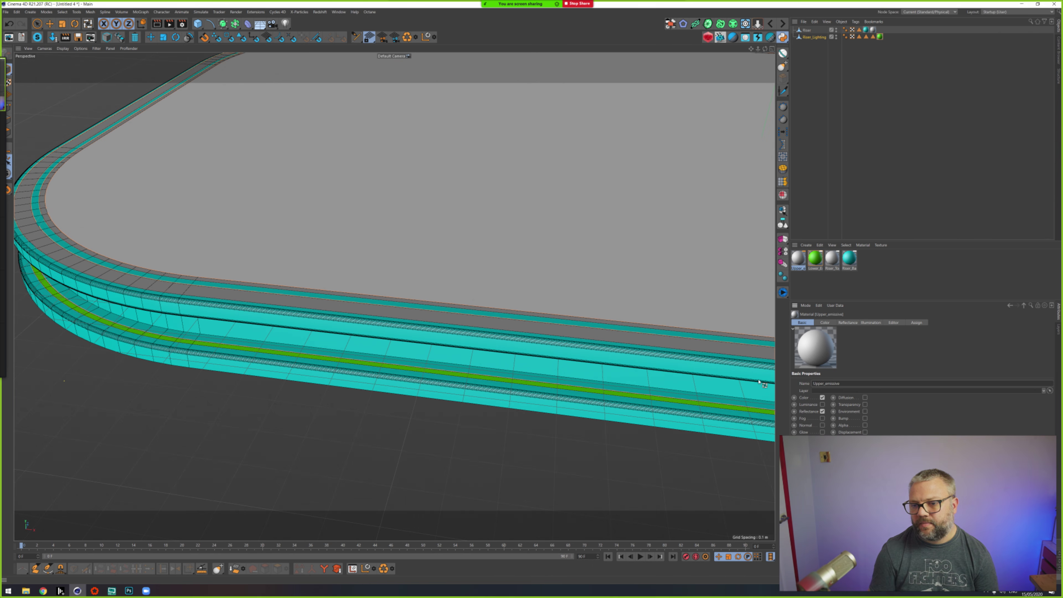
{"action": "double_click", "coordinate": [798, 258]}
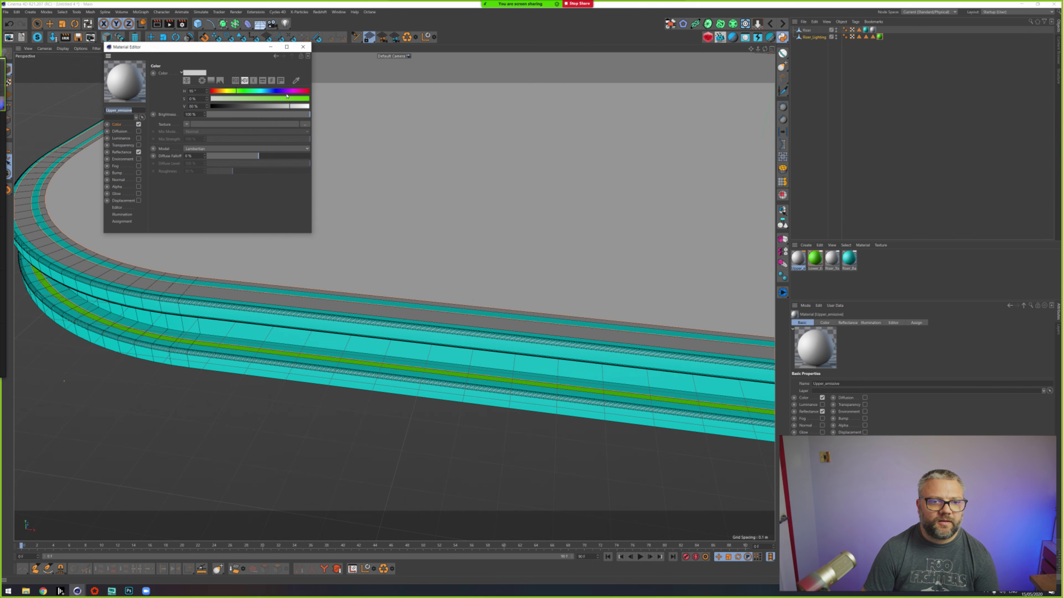
{"action": "left_click_drag", "start_coordinate": [287, 92], "coordinate": [344, 99]}
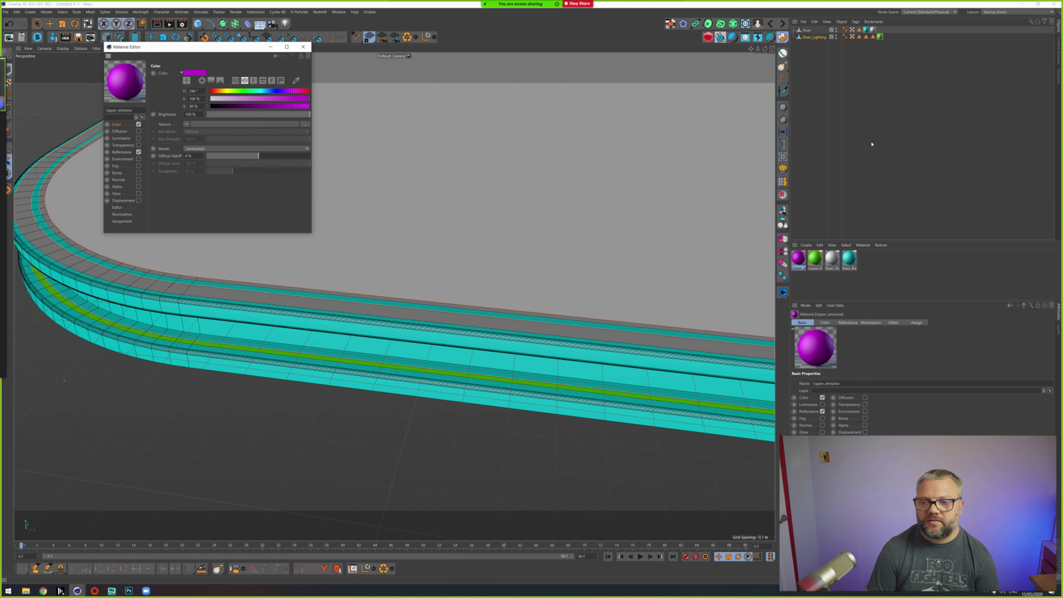
Step: Apply the Upper_emissive material to Riser_Lighting and restrict it to the Upper_Emissive polygon selection
{"action": "left_click_drag", "start_coordinate": [798, 257], "coordinate": [849, 346]}
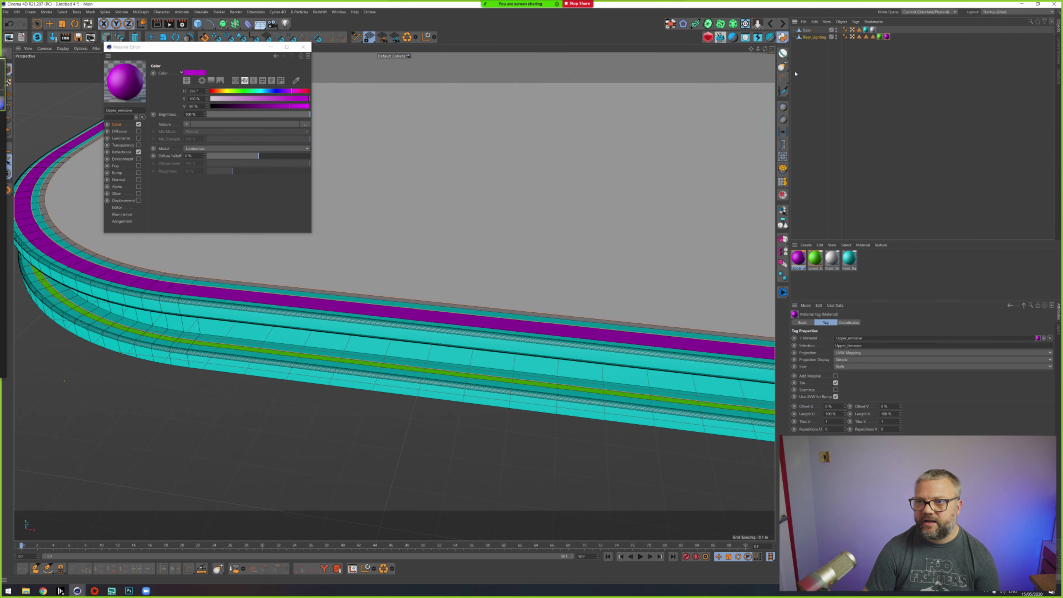
{"action": "left_click", "coordinate": [812, 54]}
{"action": "left_click", "coordinate": [814, 37]}
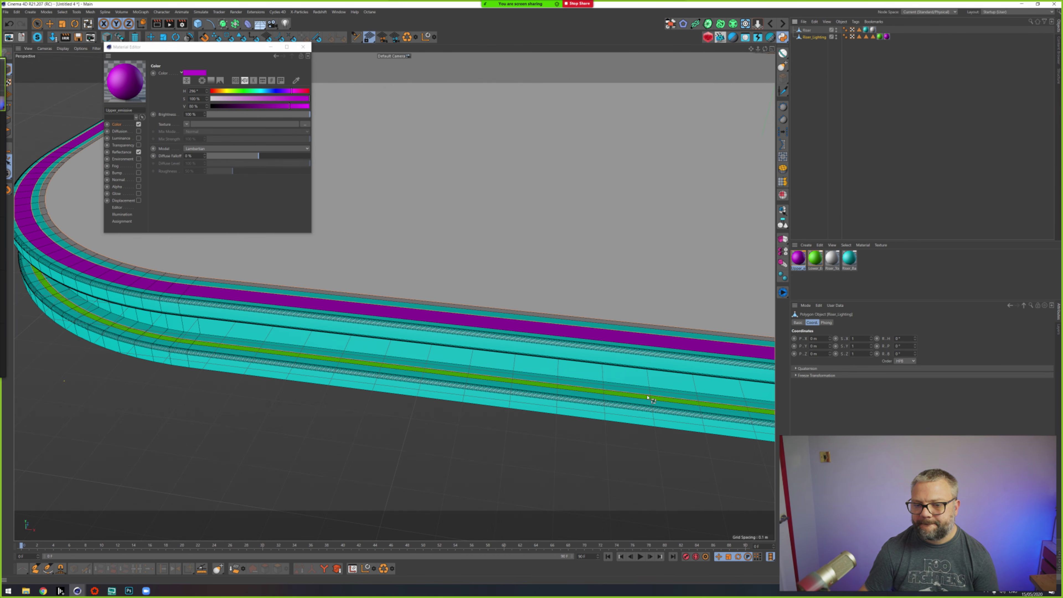
Step: Create a red material with hue 3° and saturation 100%, and name it InnerUpper_Emissive
{"action": "double_click", "coordinate": [812, 282]}
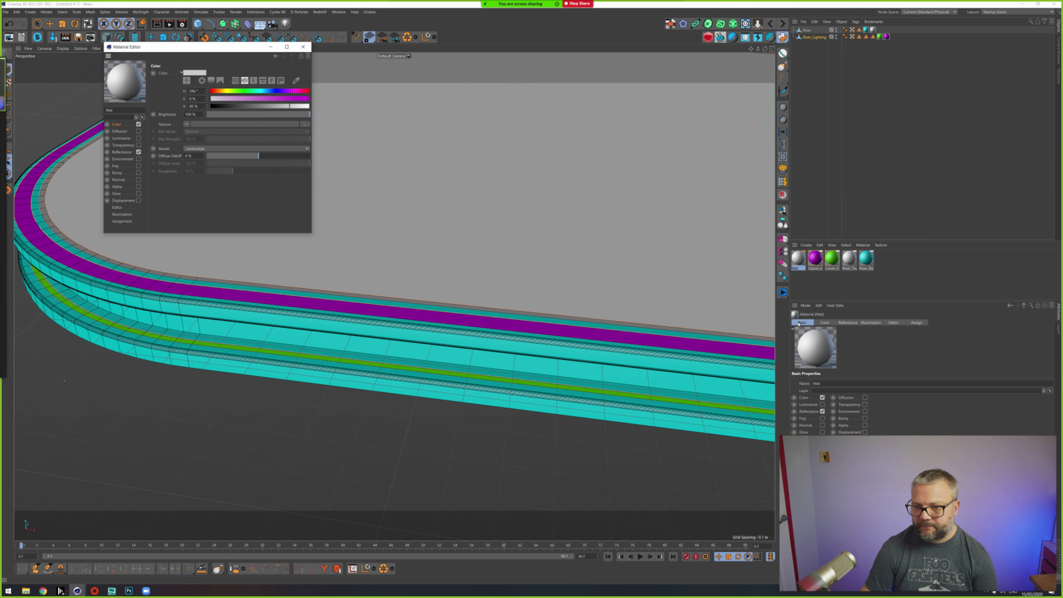
{"action": "left_click_drag", "start_coordinate": [262, 89], "coordinate": [309, 101]}
{"action": "left_click", "coordinate": [308, 99]}
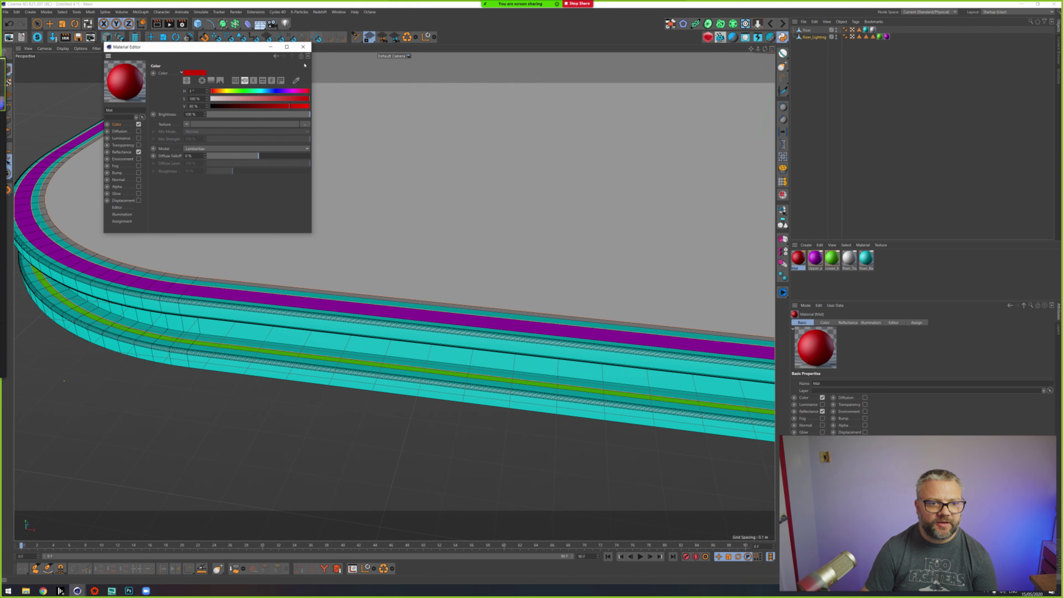
{"action": "left_click", "coordinate": [303, 46]}
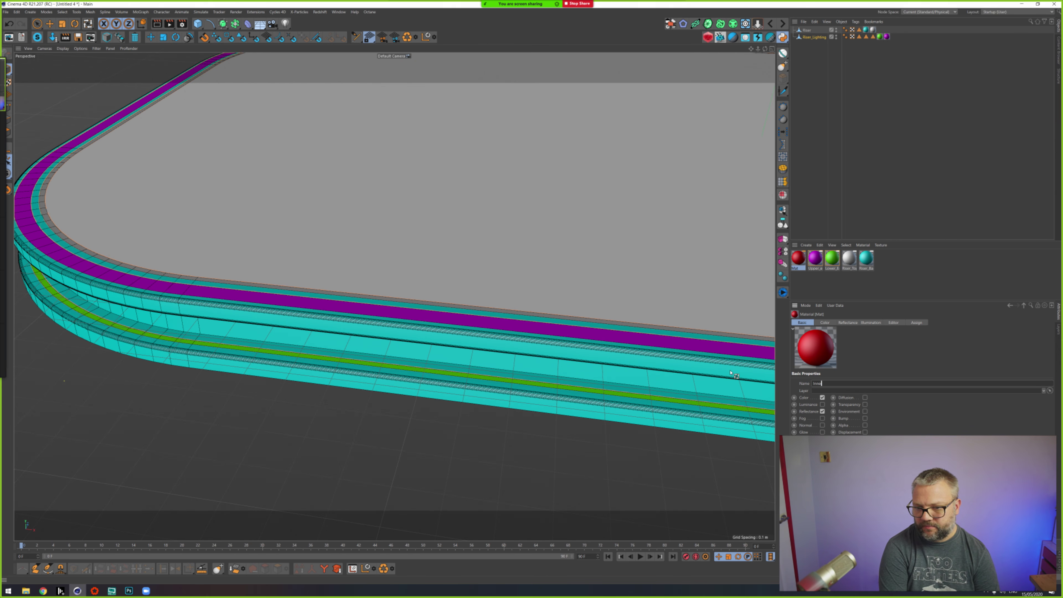
{"action": "key", "text": "Return"}
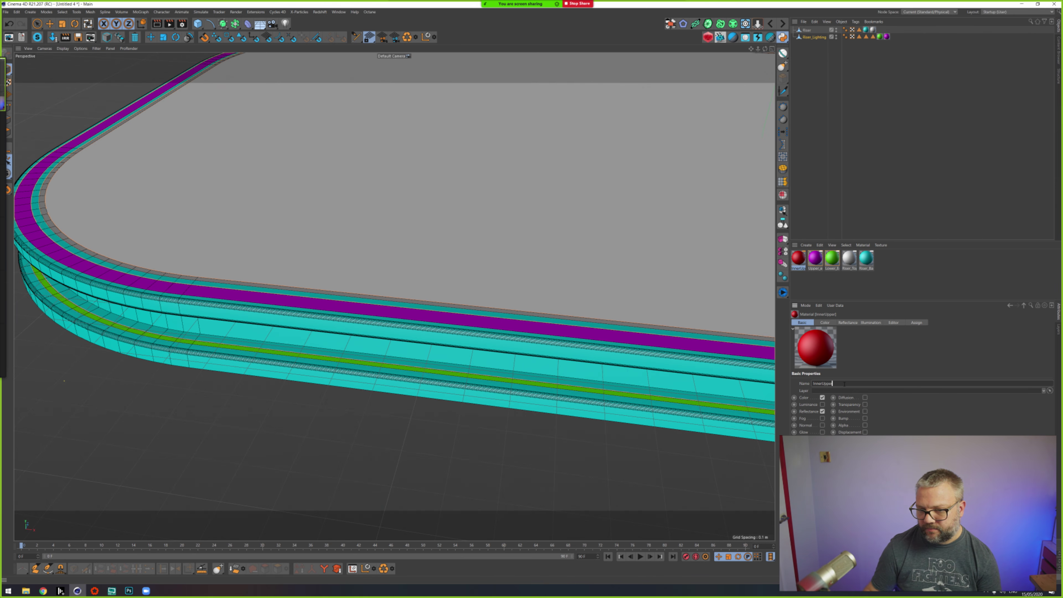
{"action": "key", "text": "Return"}
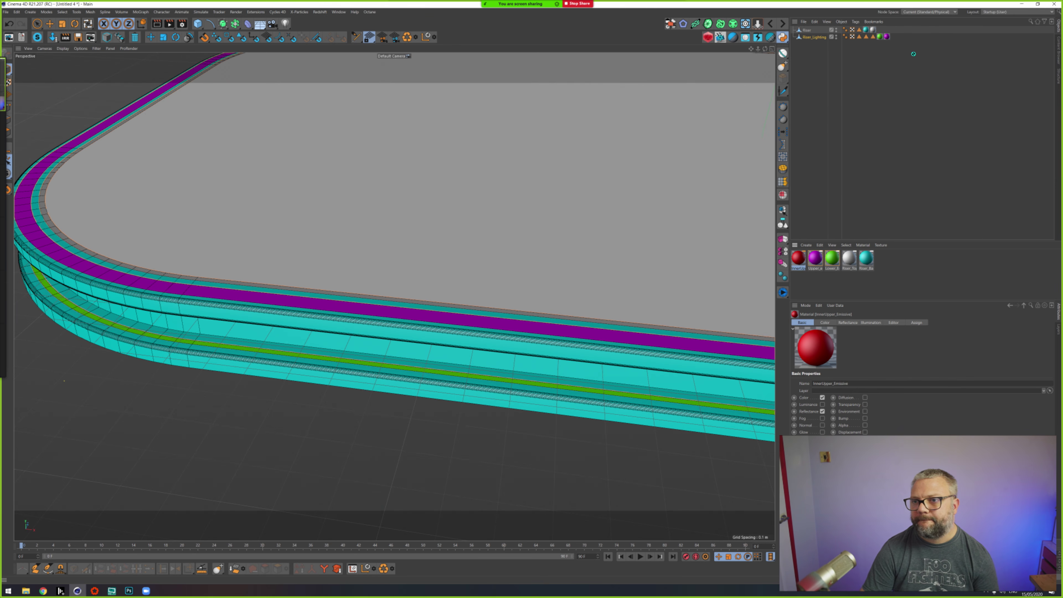
Step: Apply the InnerUpper_Emissive material to Riser_Lighting and restrict it to the Upper_InnerEmissive polygon selection
{"action": "left_click_drag", "start_coordinate": [914, 54], "coordinate": [818, 37]}
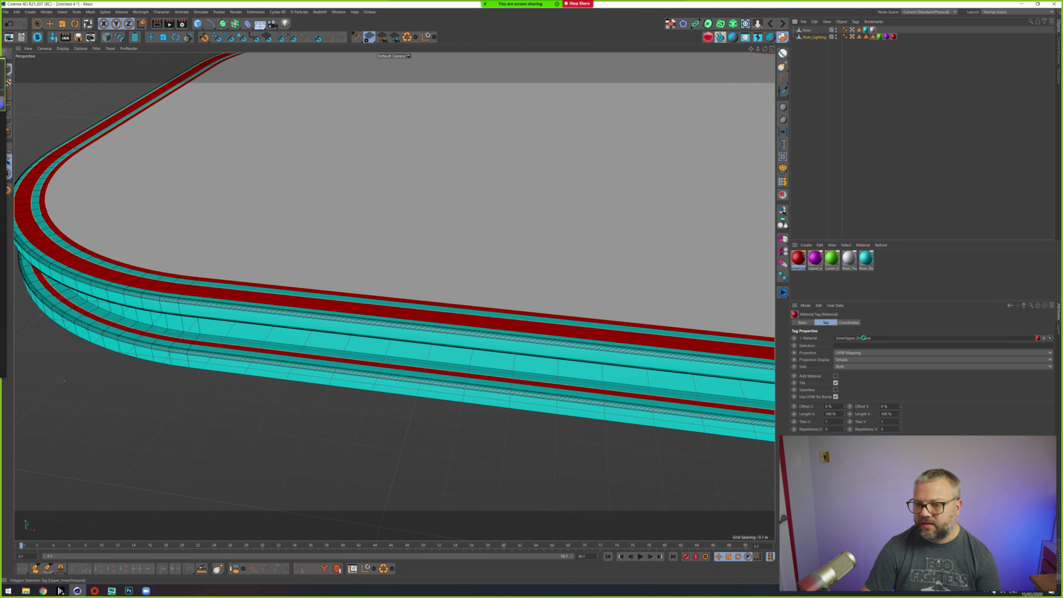
{"action": "left_click_drag", "start_coordinate": [864, 338], "coordinate": [856, 345]}
Step: Examine the green, purple and red emissive strips around the riser's side and upper rim from several angles
{"action": "scroll", "coordinate": [427, 296], "scroll_direction": "down", "scroll_amount": 8}
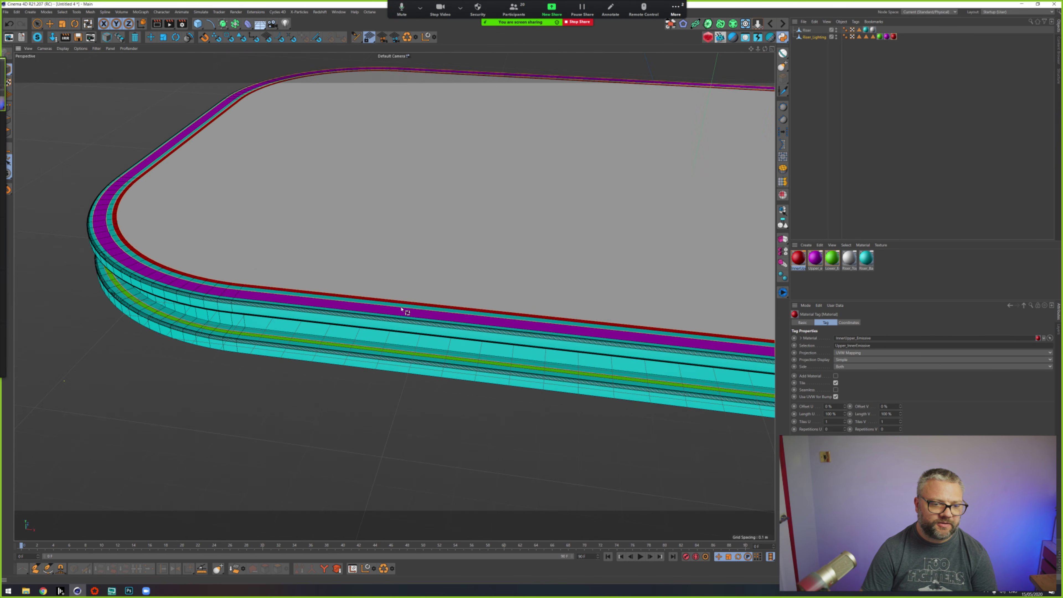
{"action": "middle_click_drag", "start_coordinate": [560, 268], "coordinate": [435, 333], "text": "alt"}
{"action": "left_click_drag", "start_coordinate": [436, 333], "coordinate": [463, 328], "text": "alt"}
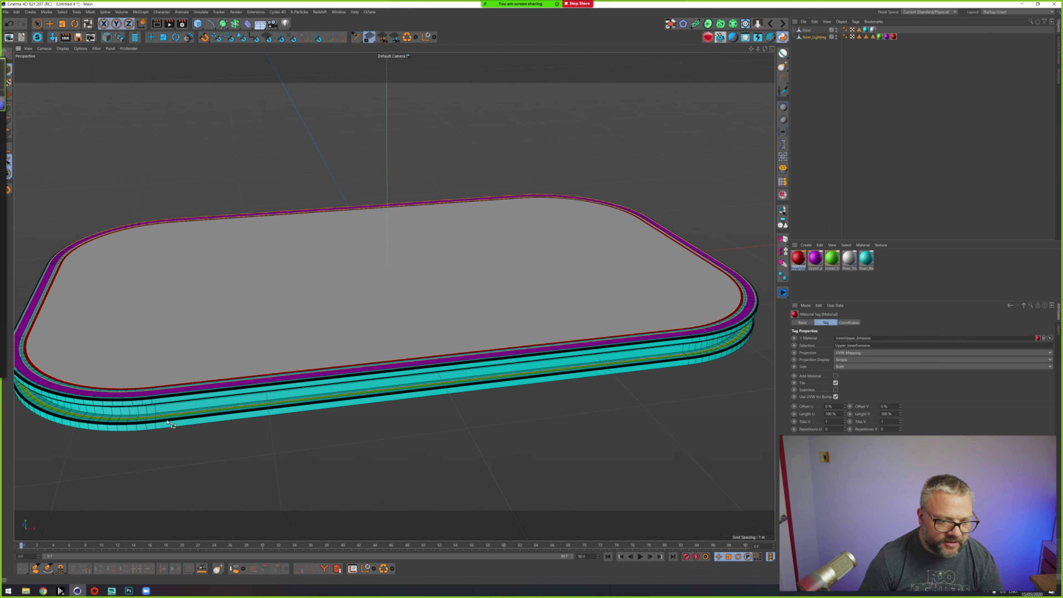
{"action": "scroll", "coordinate": [259, 380], "scroll_direction": "up", "scroll_amount": 10}
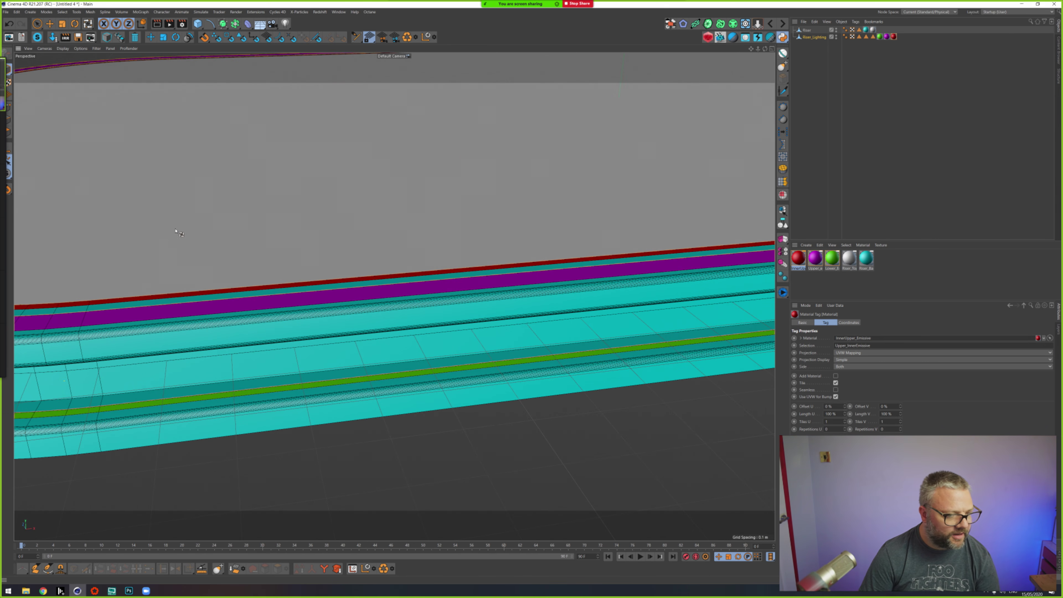
{"action": "scroll", "coordinate": [205, 301], "scroll_direction": "down", "scroll_amount": 3}
{"action": "left_click_drag", "start_coordinate": [276, 286], "coordinate": [268, 237], "text": "alt"}
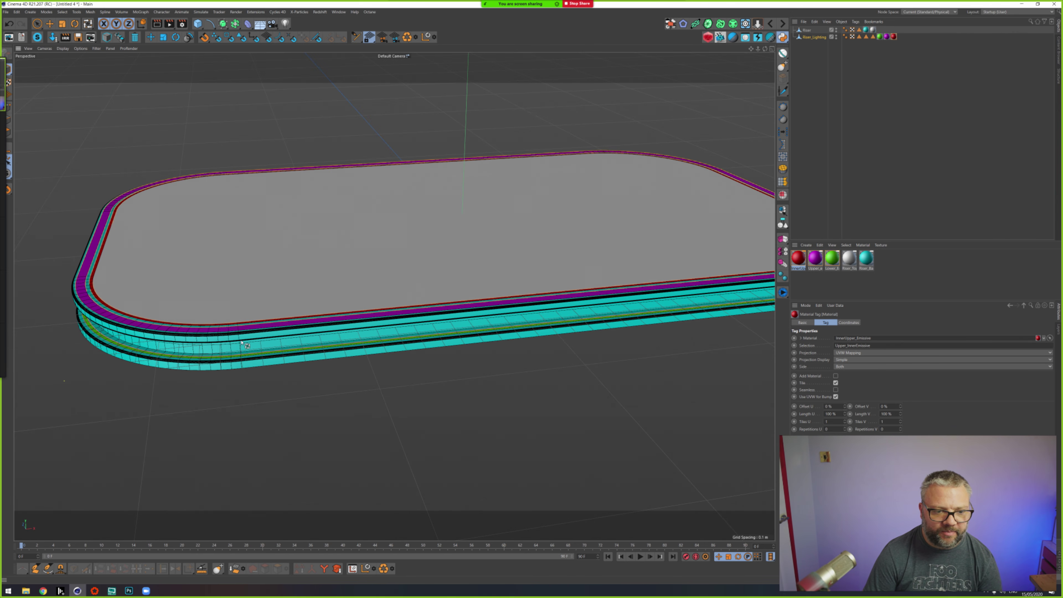
{"action": "scroll", "coordinate": [235, 349], "scroll_direction": "up", "scroll_amount": 5}
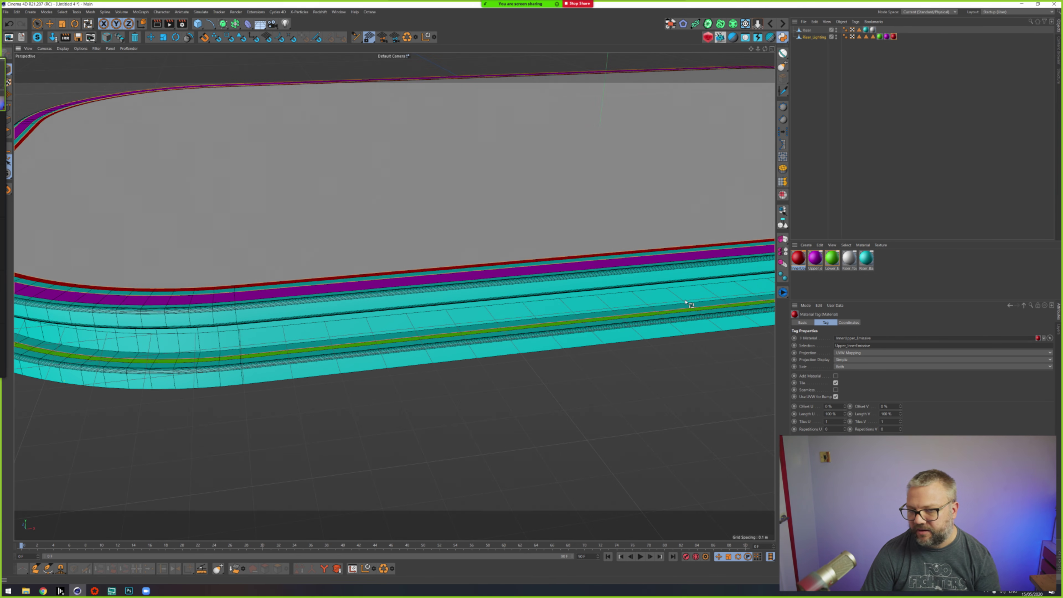
{"action": "scroll", "coordinate": [479, 233], "scroll_direction": "down", "scroll_amount": 5}
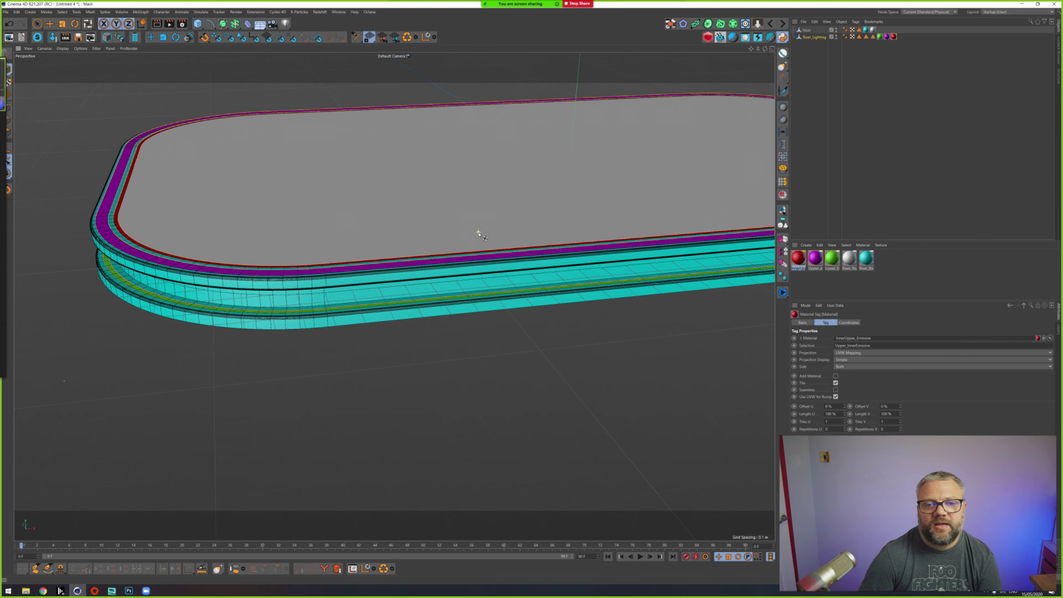
Step: Switch to the AR Studio_0001.c4d scene and delete its Camera object
{"action": "scroll", "coordinate": [478, 233], "scroll_direction": "down", "scroll_amount": 3}
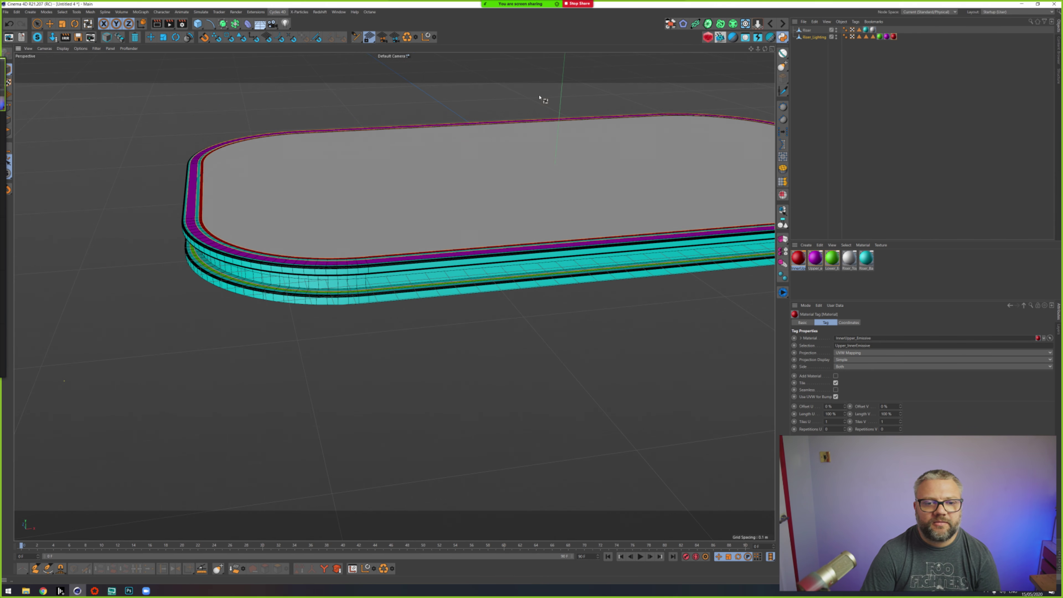
{"action": "scroll", "coordinate": [653, 130], "scroll_direction": "down", "scroll_amount": 5}
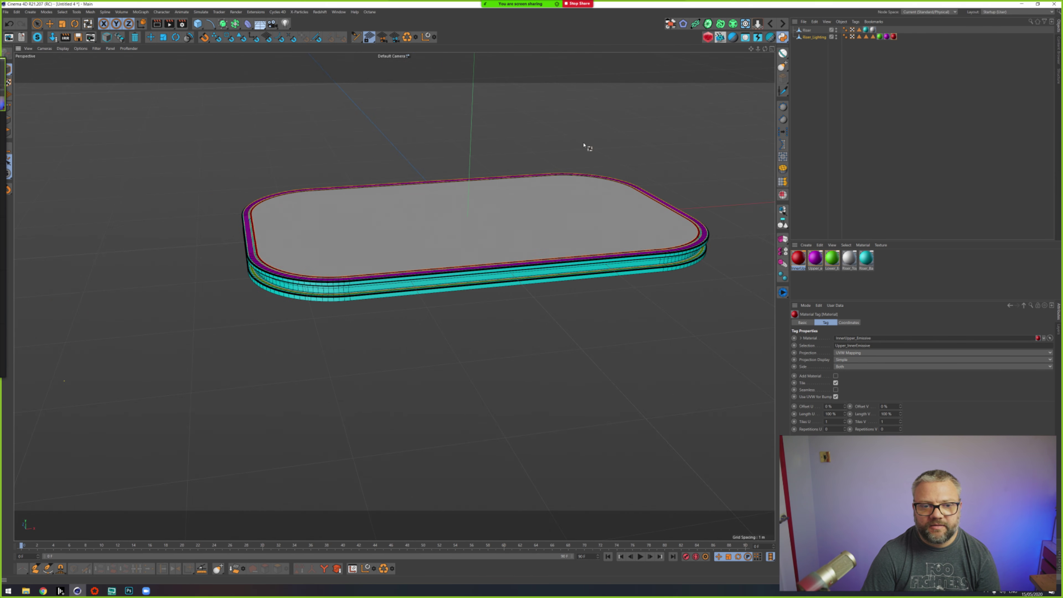
{"action": "mouse_move", "coordinate": [584, 145]}
{"action": "left_mouse_down", "text": "alt"}
{"action": "mouse_move", "coordinate": [503, 254]}
{"action": "mouse_move", "coordinate": [515, 299]}
{"action": "mouse_move", "coordinate": [523, 268]}
{"action": "mouse_move", "coordinate": [548, 255]}
{"action": "left_mouse_up", "text": "alt"}
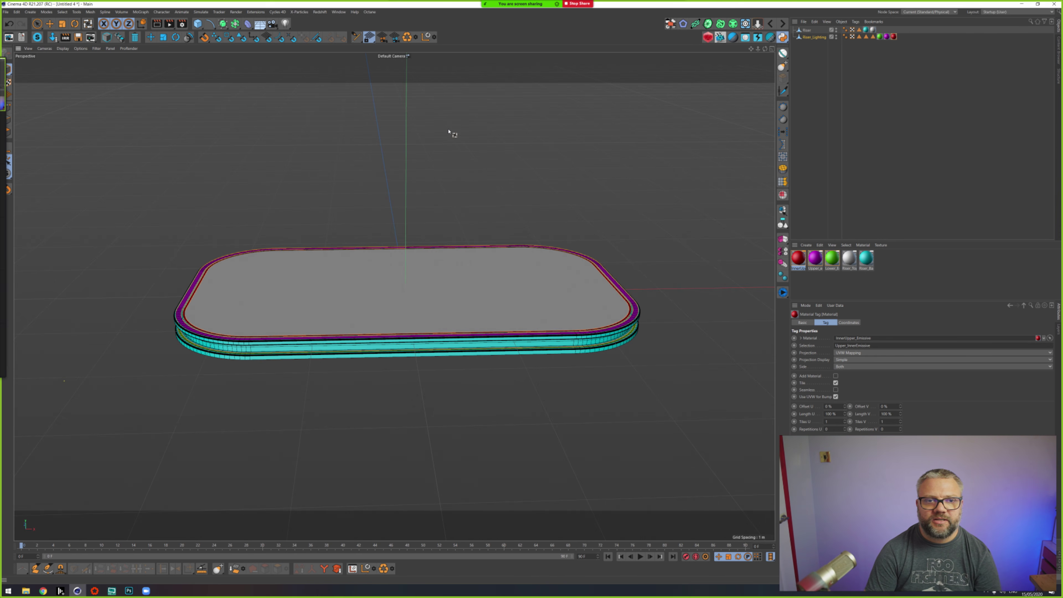
{"action": "left_click", "coordinate": [340, 11]}
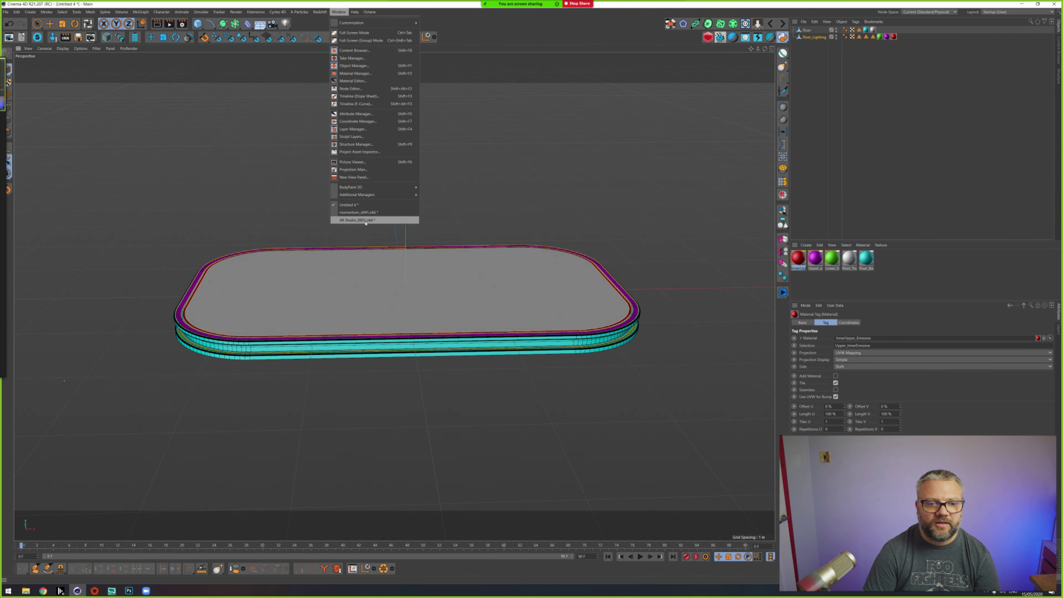
{"action": "left_click", "coordinate": [358, 219]}
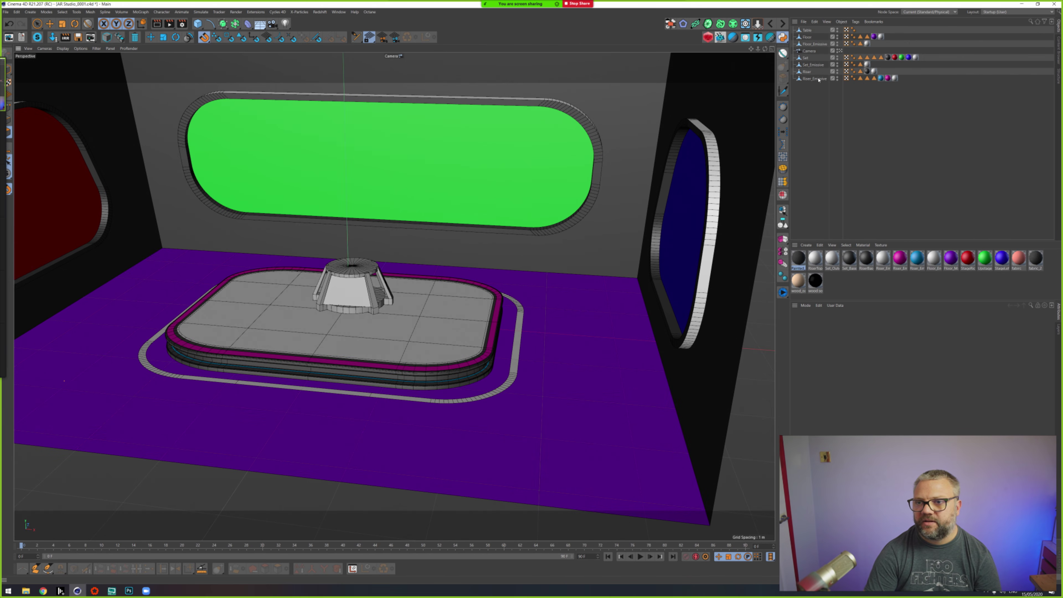
{"action": "left_click", "coordinate": [808, 50]}
{"action": "key", "text": "Delete"}
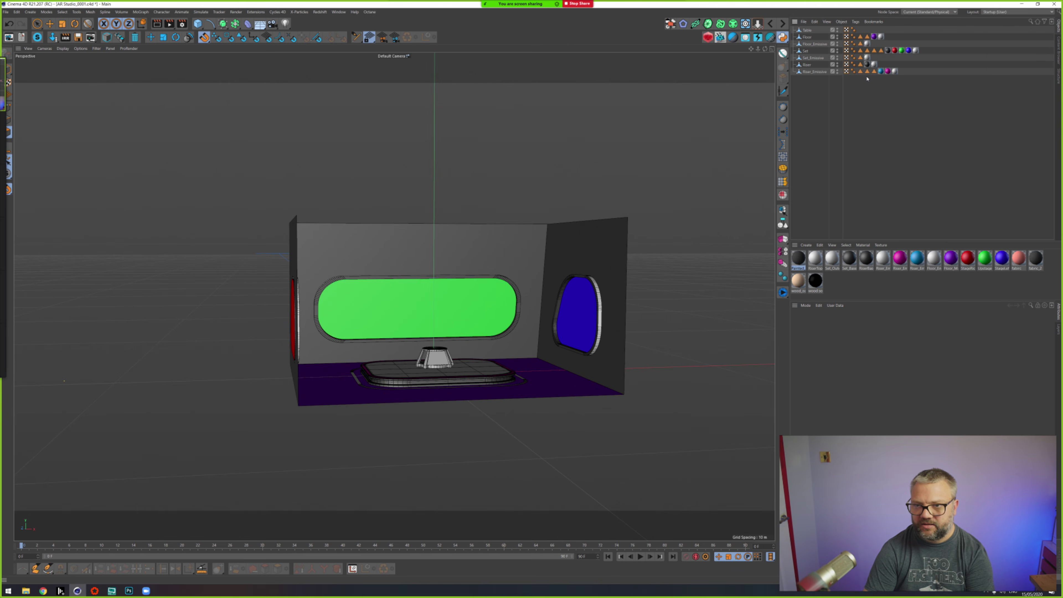
Step: Copy the Set, Set_Emissive, Floor_Emissive, Floor and Table objects, and return to the Untitled 4 scene
{"action": "scroll", "coordinate": [453, 371], "scroll_direction": "up", "scroll_amount": 5}
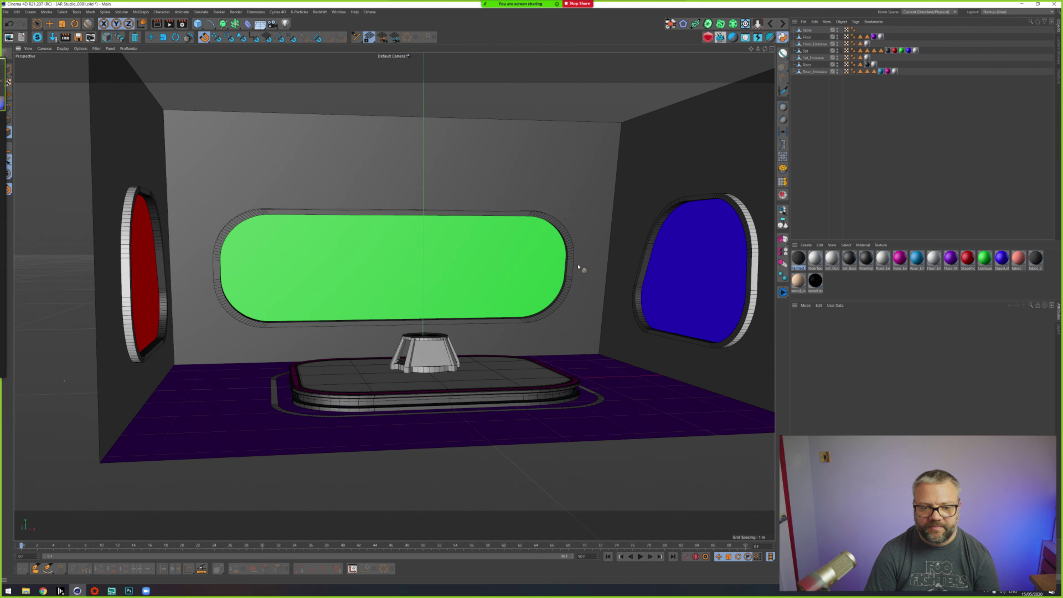
{"action": "left_click", "coordinate": [805, 51]}
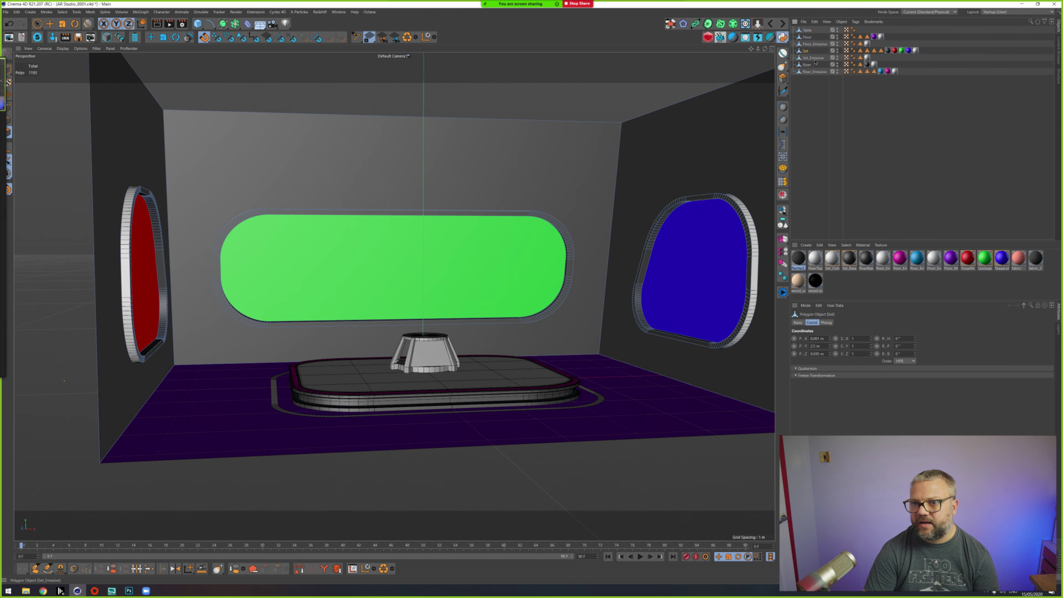
{"action": "left_click", "coordinate": [814, 58], "text": "shift"}
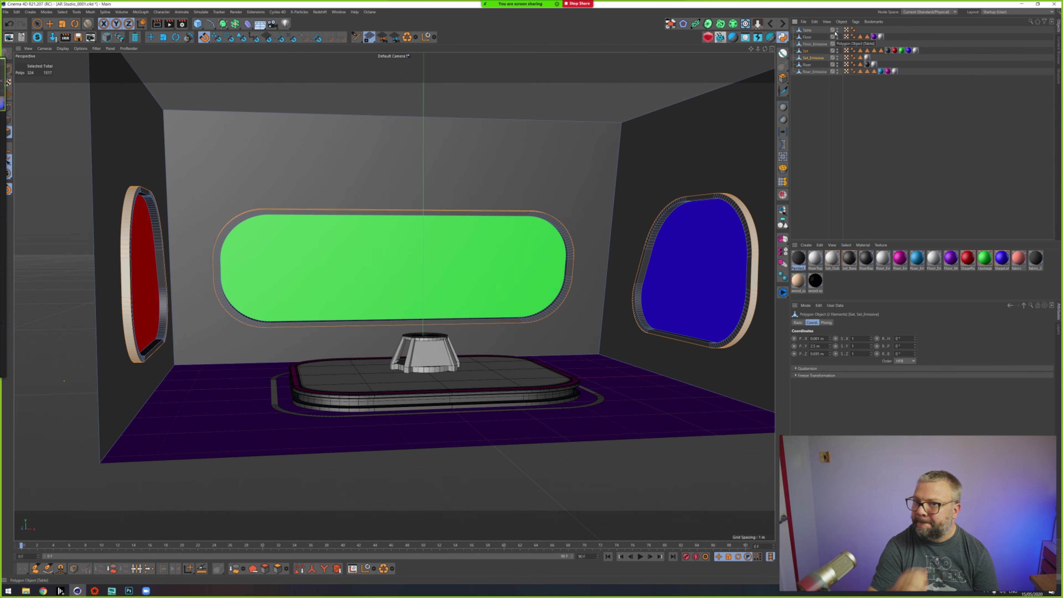
{"action": "left_click", "coordinate": [808, 43], "text": "shift"}
{"action": "left_click", "coordinate": [807, 37], "text": "shift"}
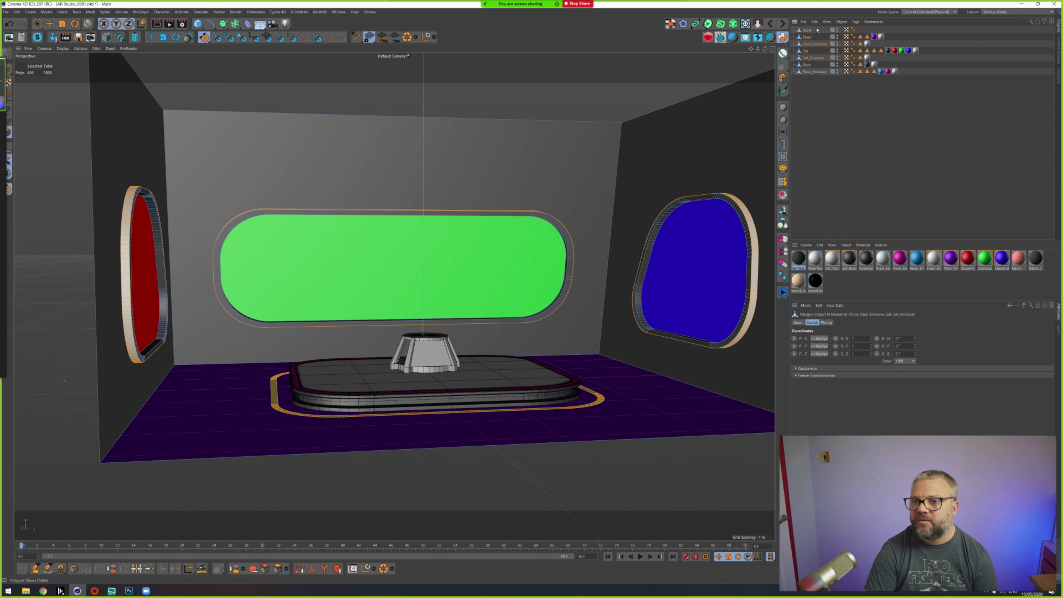
{"action": "left_click", "coordinate": [807, 30], "text": "shift"}
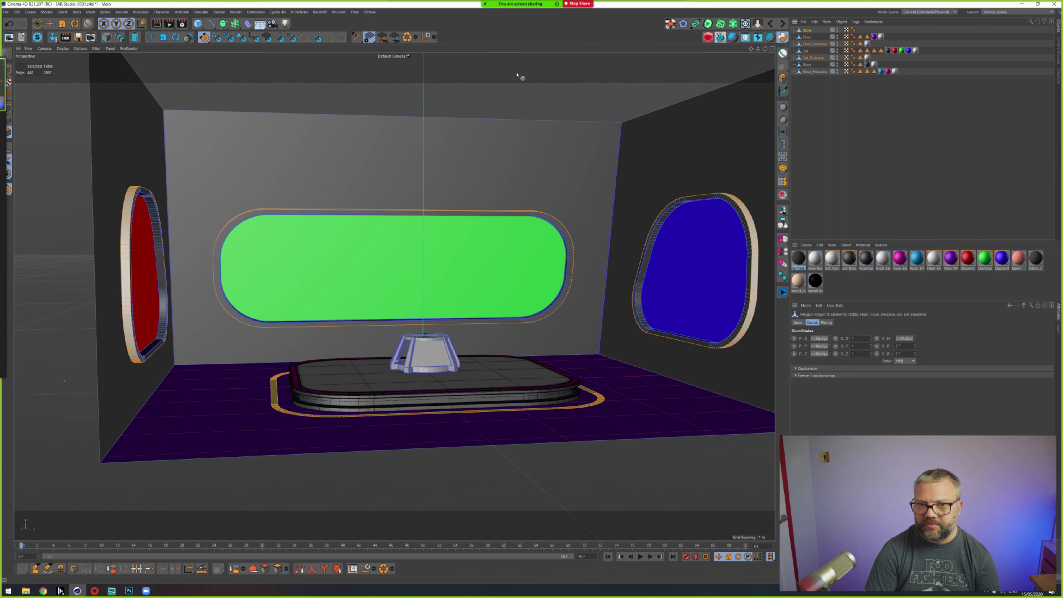
{"action": "left_click", "coordinate": [340, 13]}
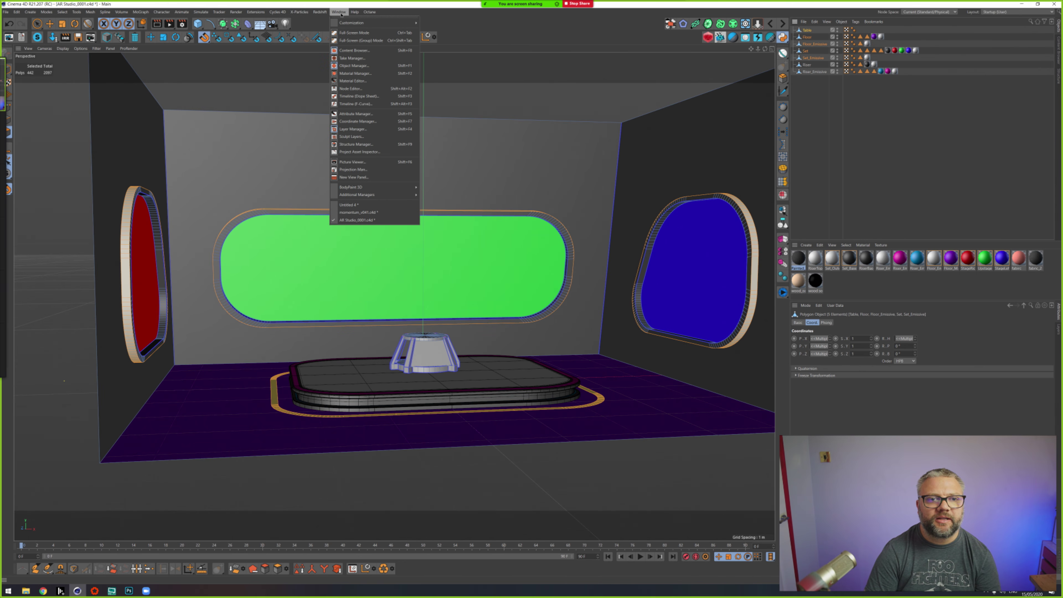
{"action": "left_click", "coordinate": [348, 204]}
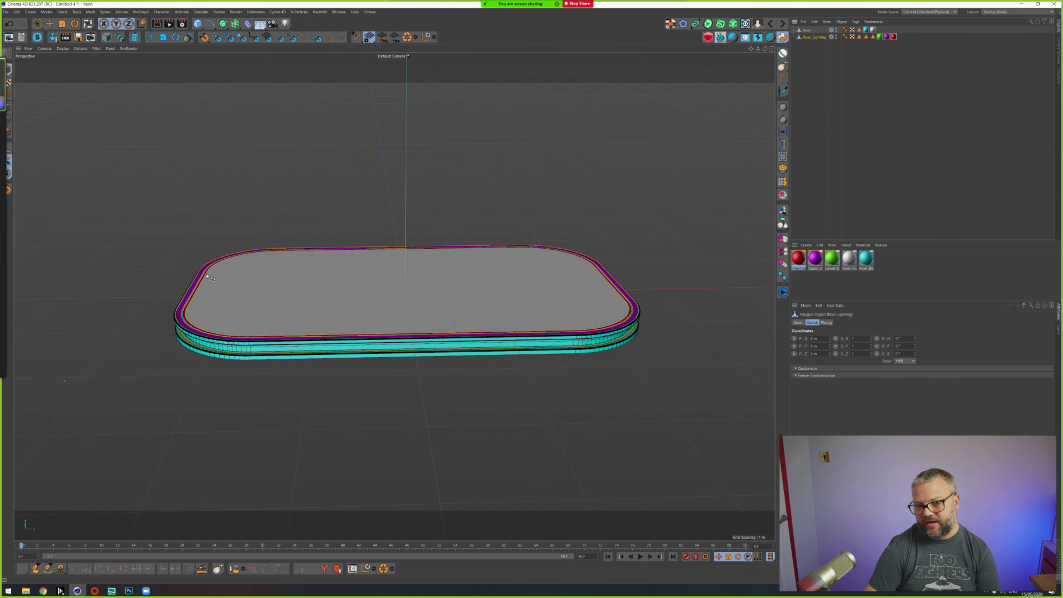
Step: Raise Riser and Riser_Lighting together in the front view until the riser's underside rests on the ground line
{"action": "left_click_drag", "start_coordinate": [206, 276], "coordinate": [429, 218], "text": "alt"}
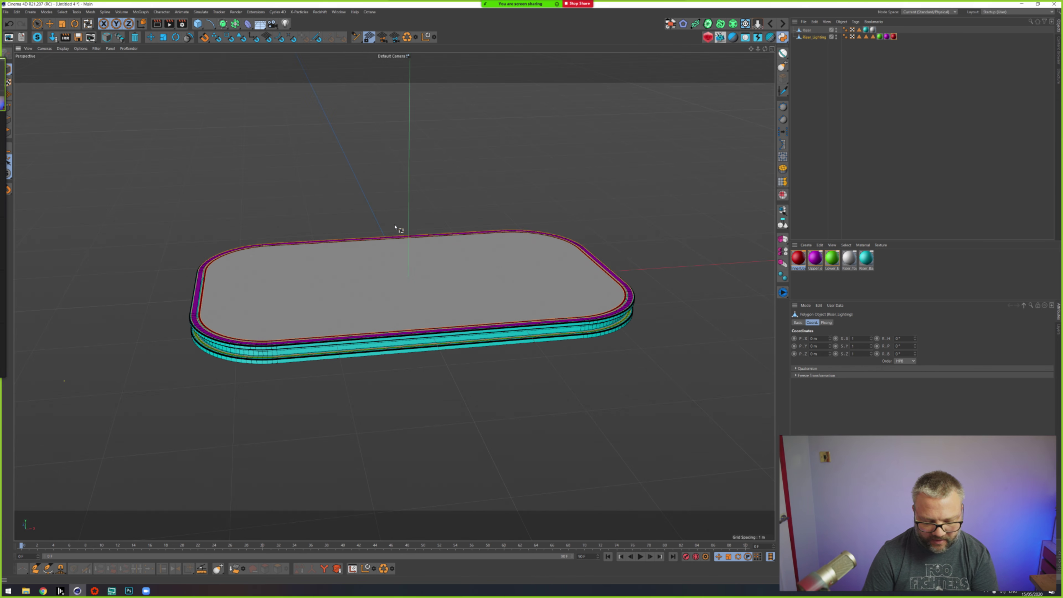
{"action": "key", "text": "0"}
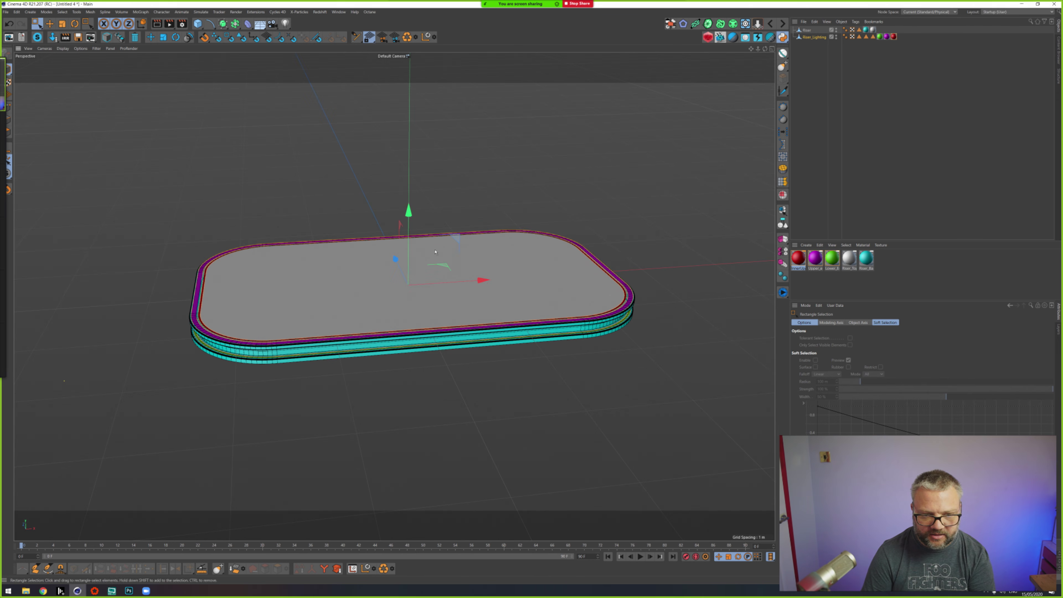
{"action": "middle_click", "coordinate": [464, 161]}
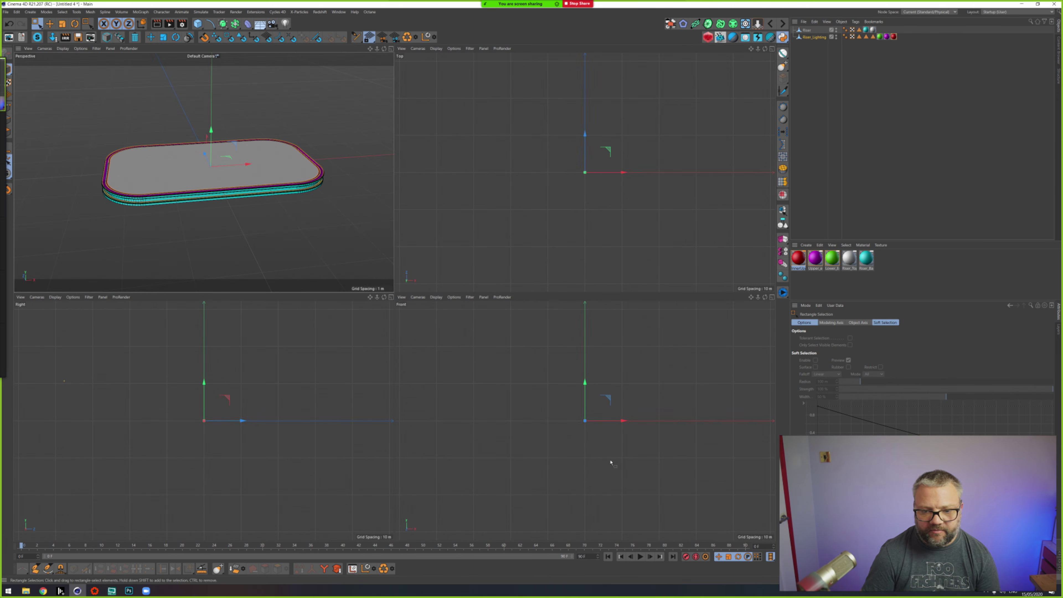
{"action": "scroll", "coordinate": [547, 427], "scroll_direction": "up", "scroll_amount": 8}
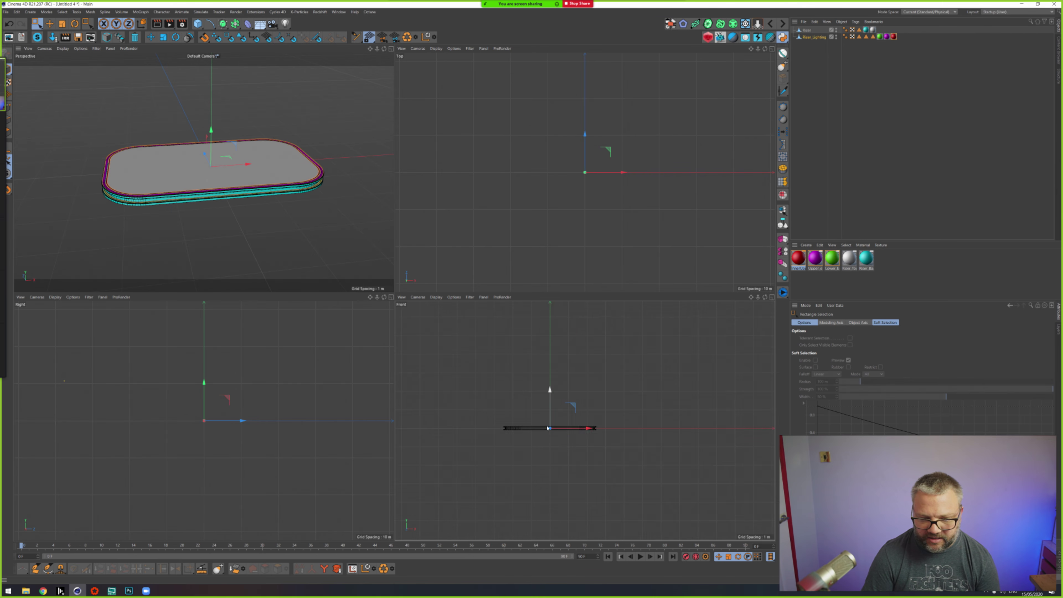
{"action": "scroll", "coordinate": [539, 428], "scroll_direction": "up", "scroll_amount": 5}
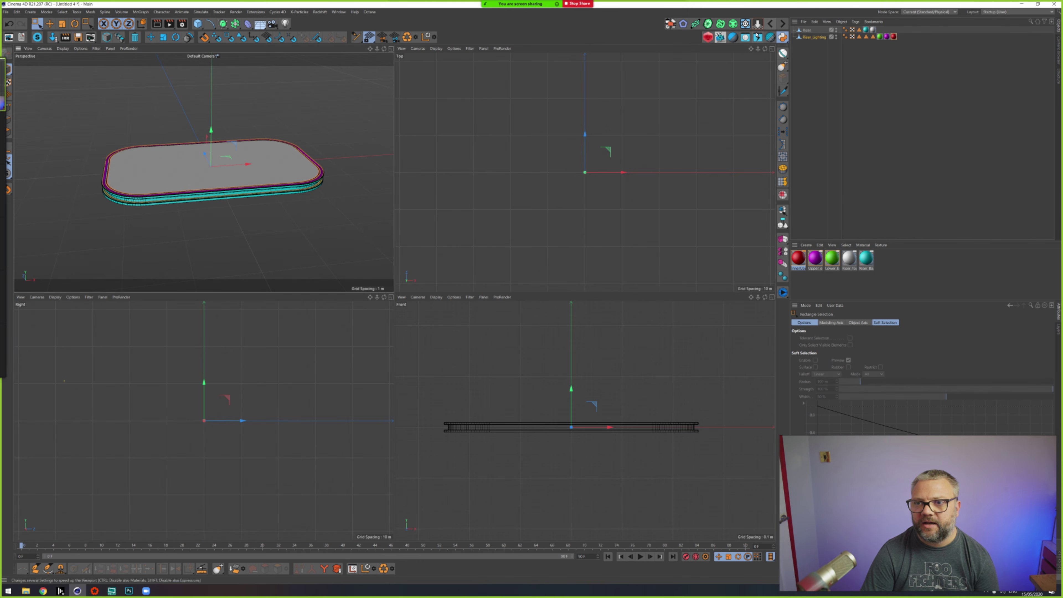
{"action": "left_click", "coordinate": [758, 24]}
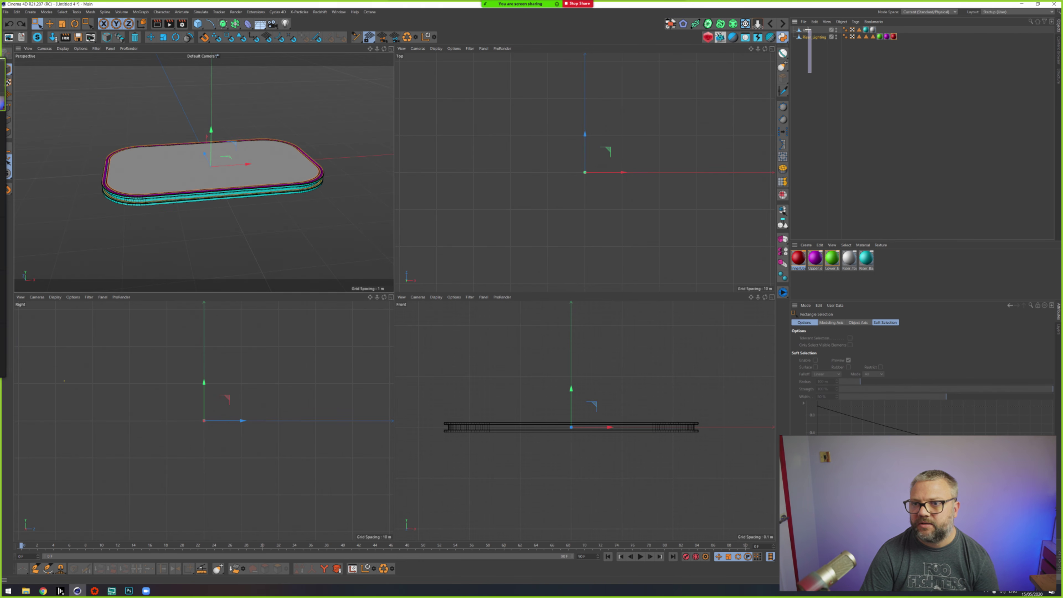
{"action": "key", "text": "ctrl+a"}
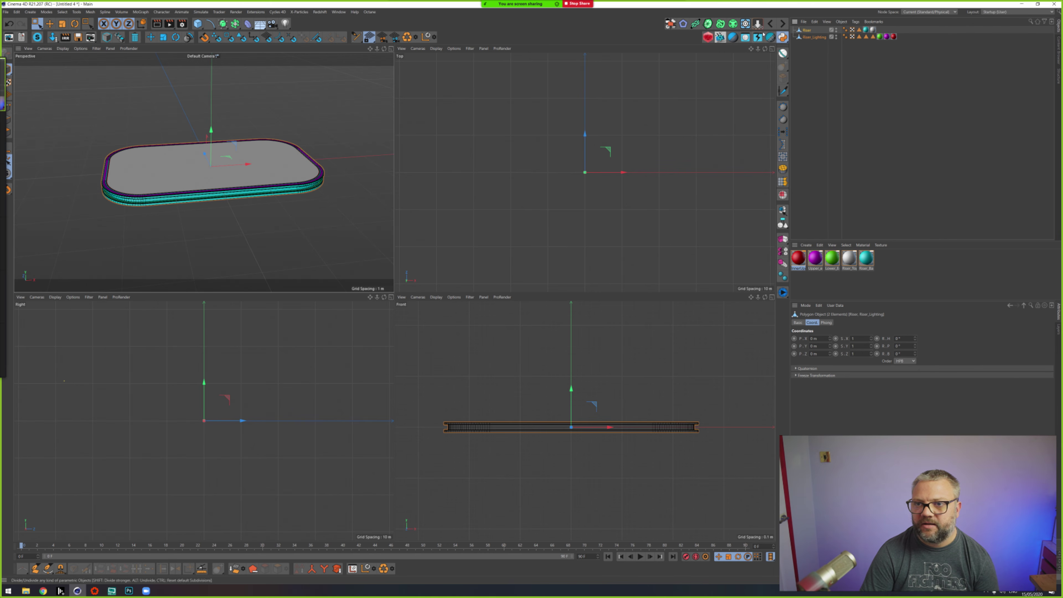
{"action": "left_click", "coordinate": [757, 24]}
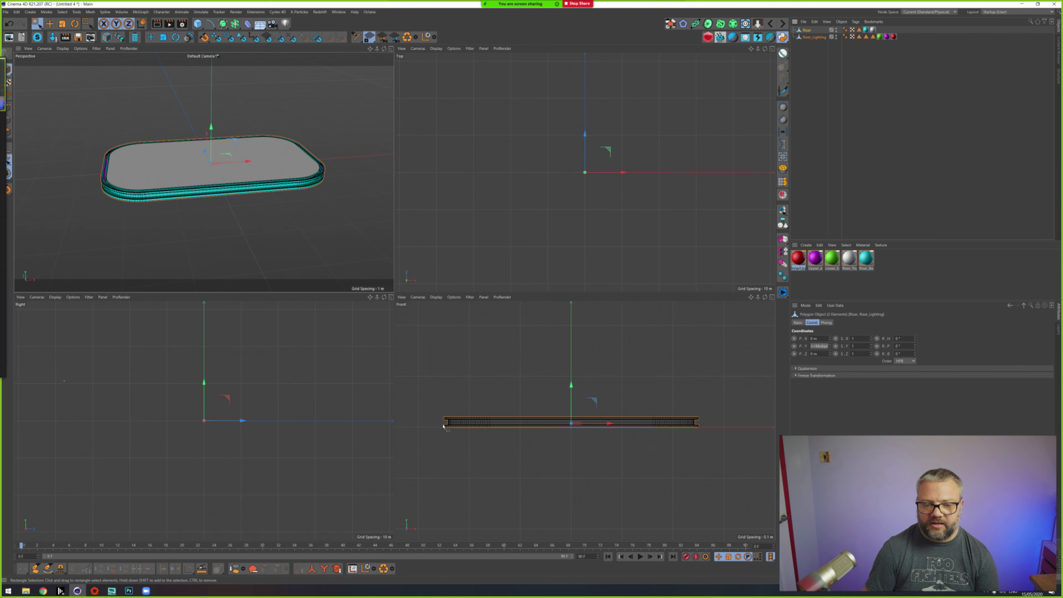
{"action": "left_click", "coordinate": [668, 437]}
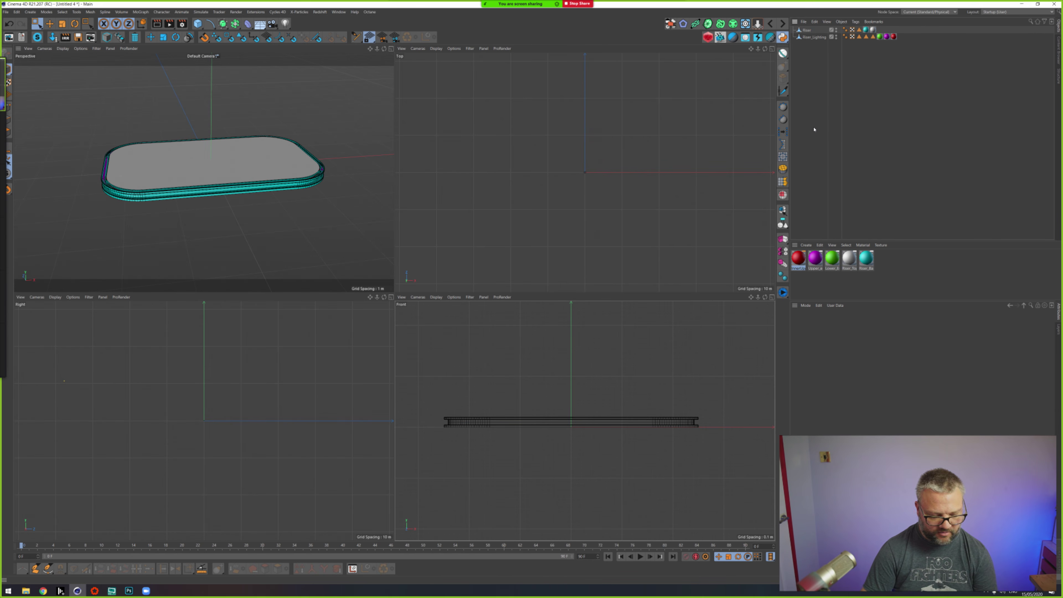
Step: Paste the copied set, floor and table objects around the riser and frame them in the top view
{"action": "key", "text": "ctrl+v"}
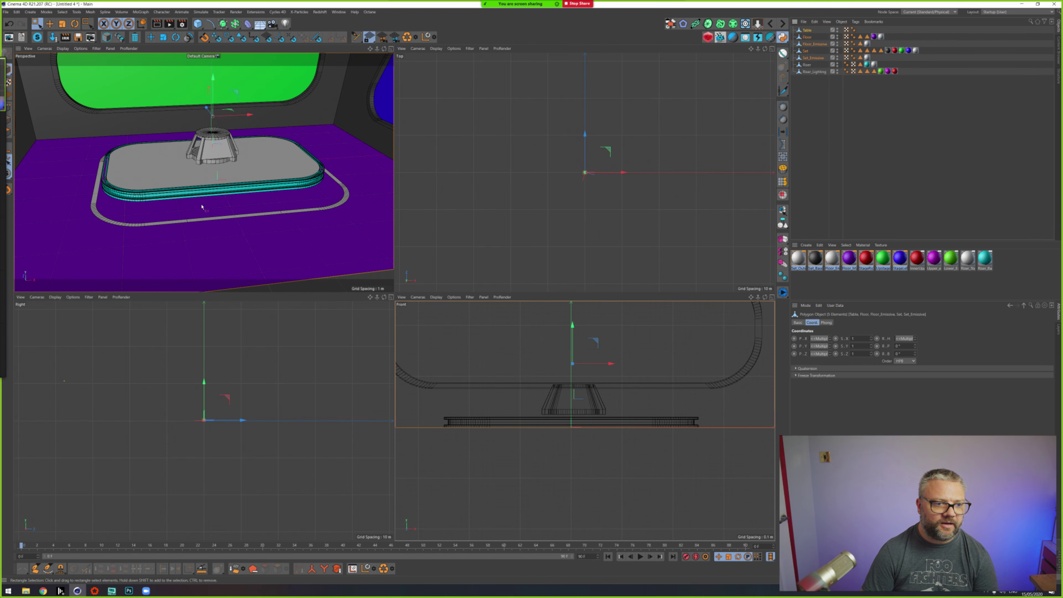
{"action": "left_click_drag", "start_coordinate": [202, 207], "coordinate": [304, 191], "text": "alt"}
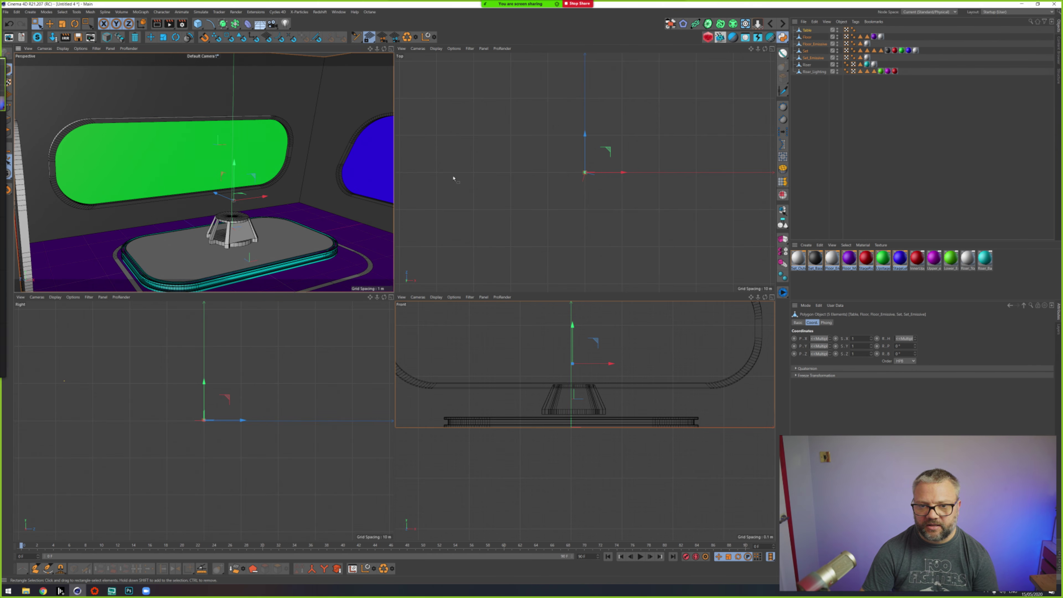
{"action": "scroll", "coordinate": [594, 209], "scroll_direction": "up", "scroll_amount": 5}
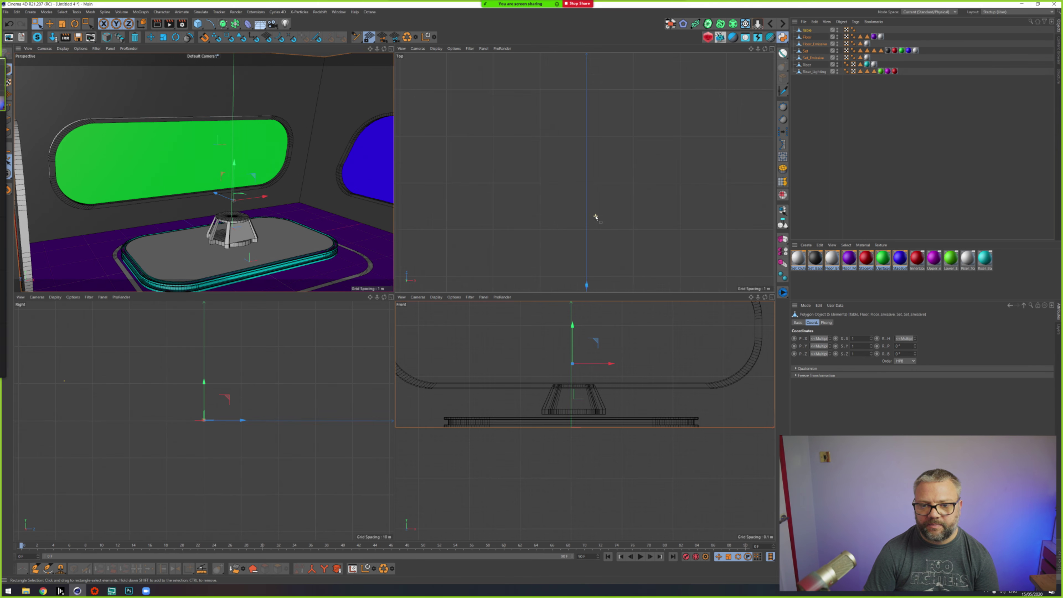
{"action": "key", "text": "o"}
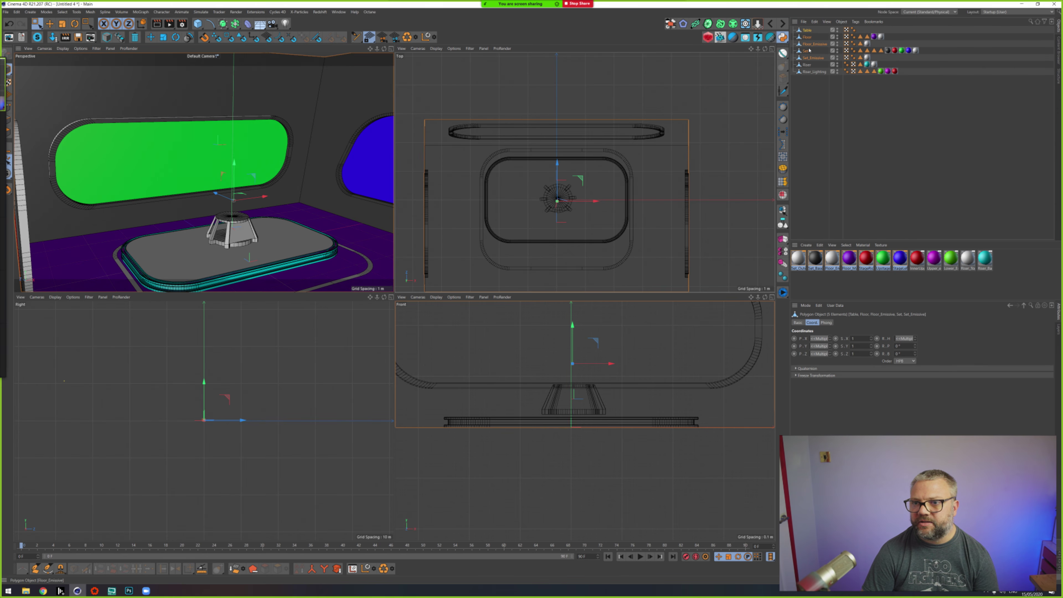
Step: Move Riser and Riser_Lighting together toward the front of the set and scale them to fit evenly inside the floor's emissive outline
{"action": "left_click", "coordinate": [807, 64]}
{"action": "left_click", "coordinate": [814, 71], "text": "shift"}
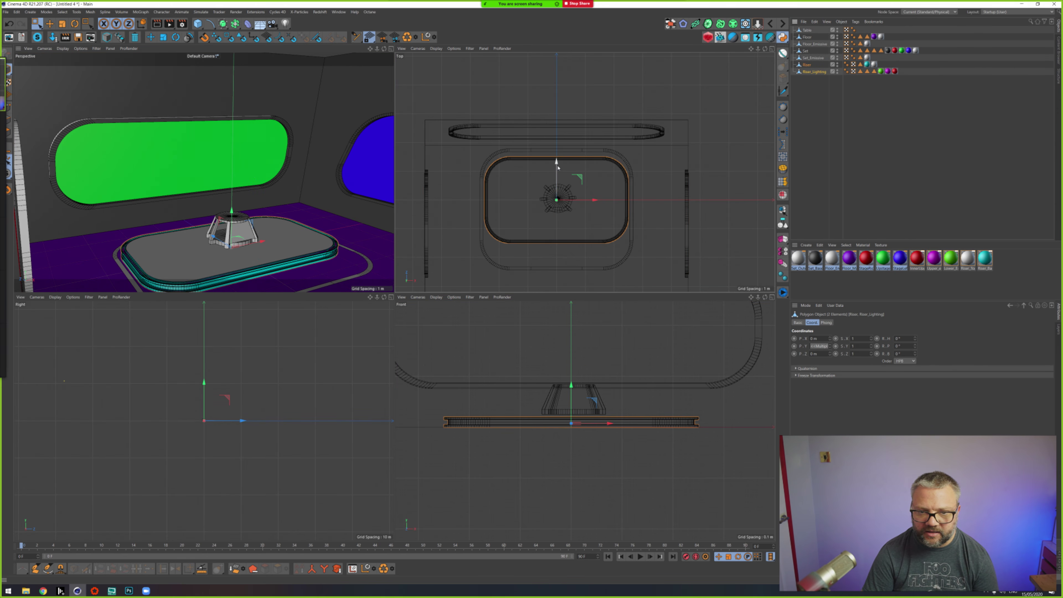
{"action": "left_click_drag", "start_coordinate": [556, 167], "coordinate": [561, 173]}
{"action": "key", "text": "t"}
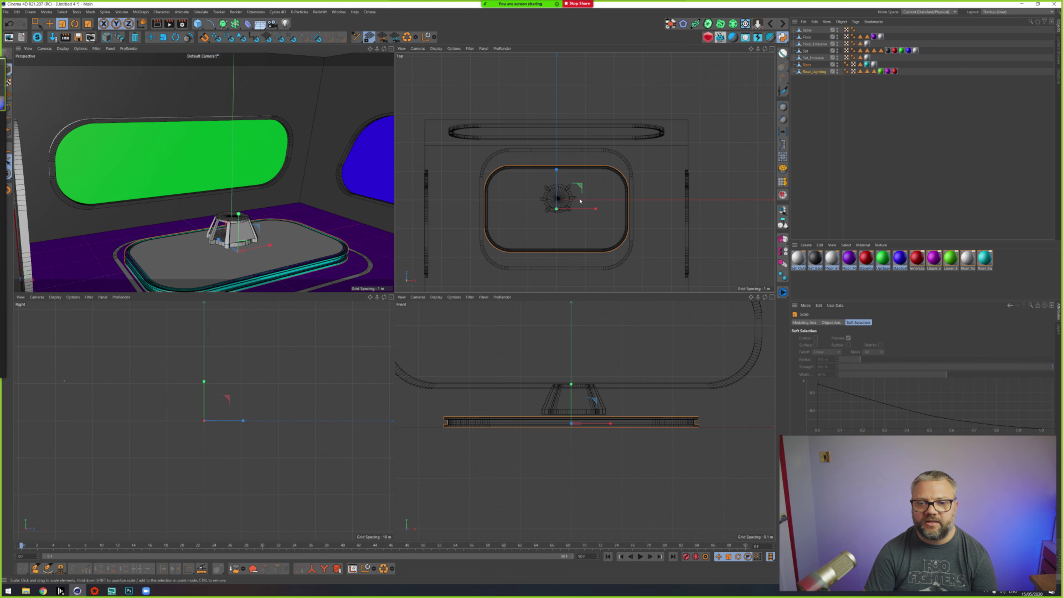
{"action": "left_click_drag", "start_coordinate": [557, 168], "coordinate": [594, 209]}
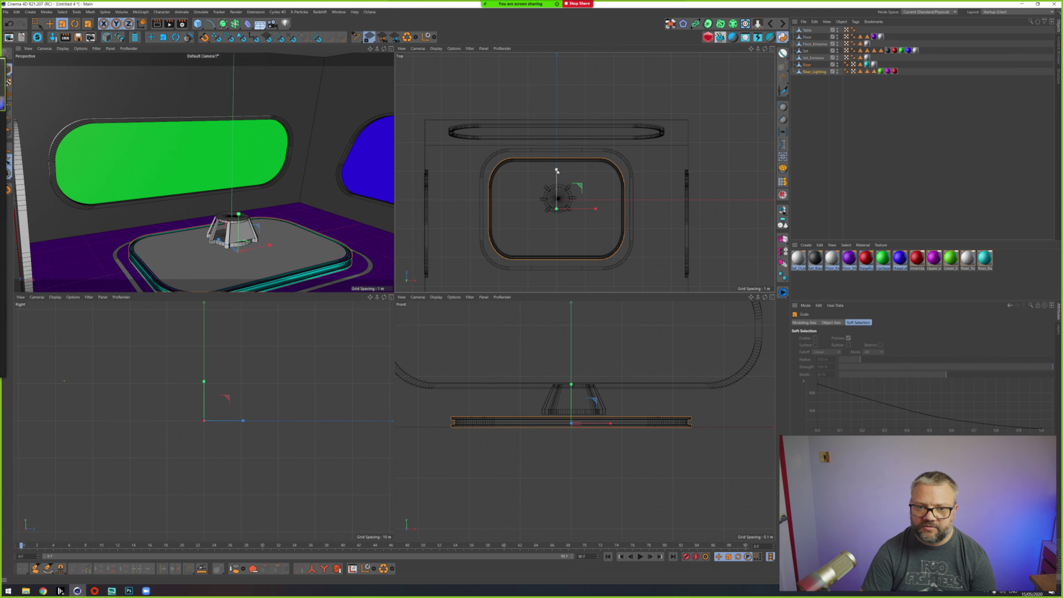
{"action": "left_click_drag", "start_coordinate": [556, 170], "coordinate": [556, 169]}
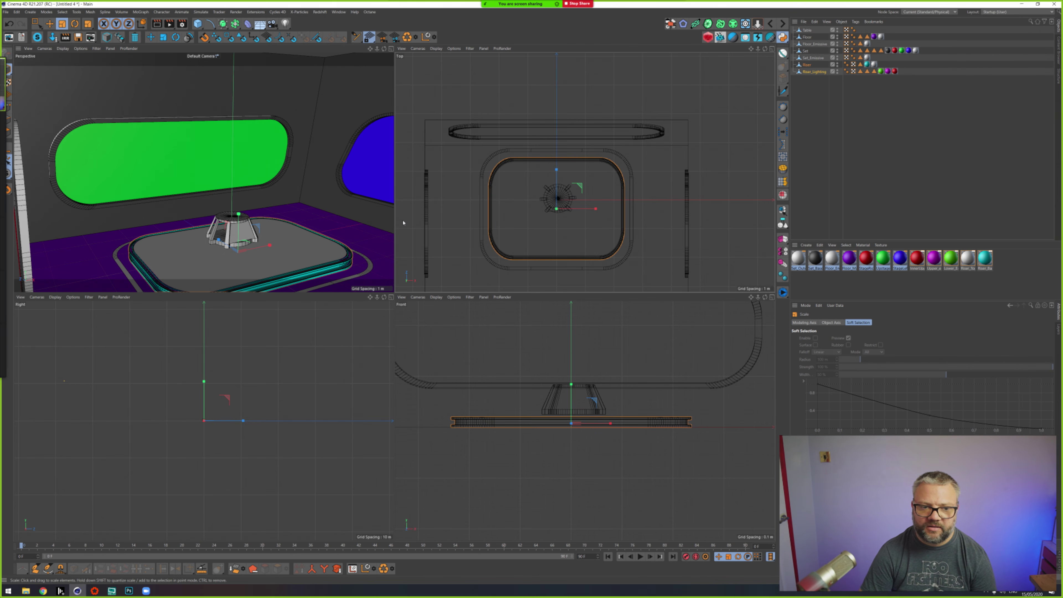
Step: Examine the overlapping emissive strips on the riser's upper rim and rounded front corner up close
{"action": "left_click_drag", "start_coordinate": [251, 251], "coordinate": [293, 272], "text": "alt"}
{"action": "scroll", "coordinate": [269, 265], "scroll_direction": "up", "scroll_amount": 5}
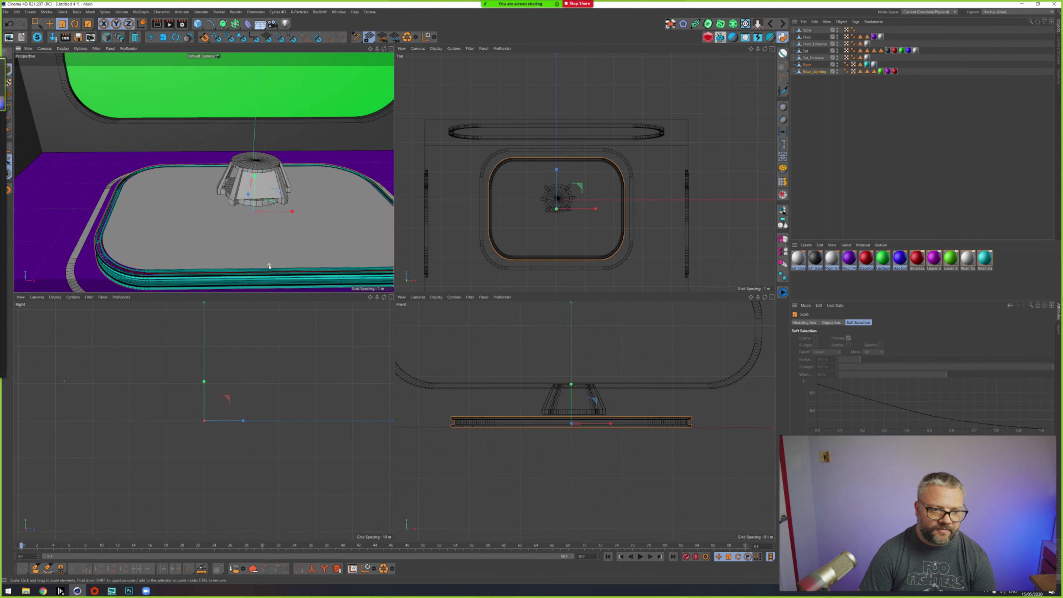
{"action": "mouse_move", "coordinate": [193, 237]}
{"action": "left_mouse_down", "text": "alt"}
{"action": "mouse_move", "coordinate": [197, 265]}
{"action": "mouse_move", "coordinate": [194, 230]}
{"action": "left_mouse_up", "text": "alt"}
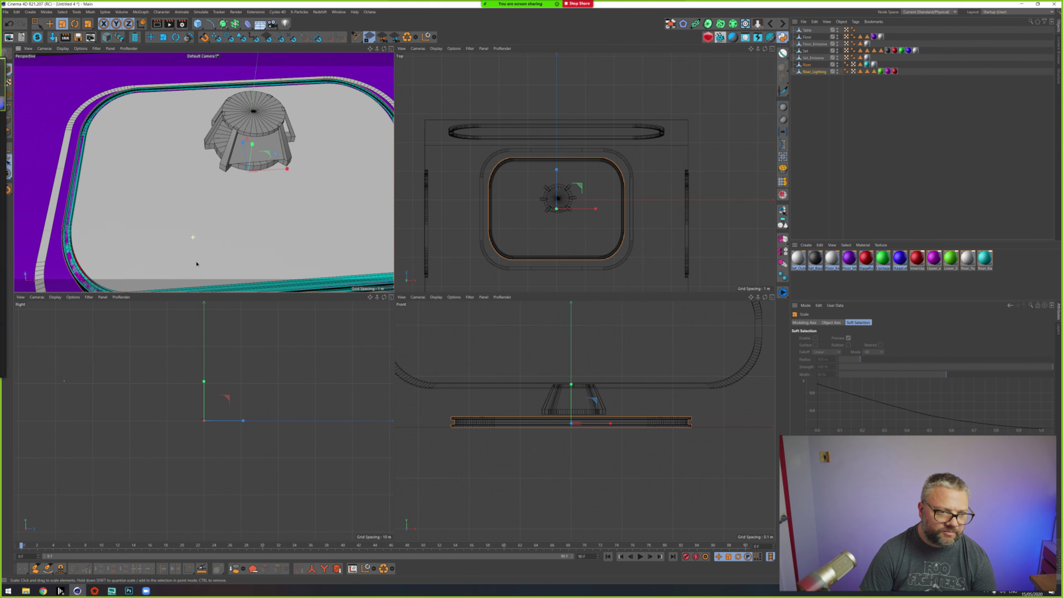
{"action": "left_click", "coordinate": [817, 101]}
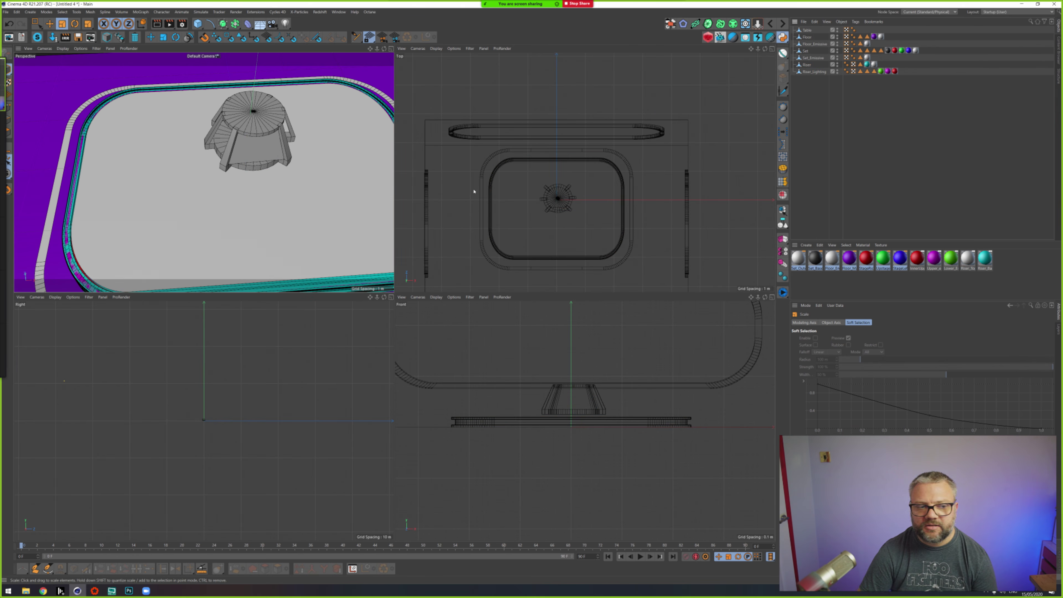
{"action": "middle_click", "coordinate": [69, 261]}
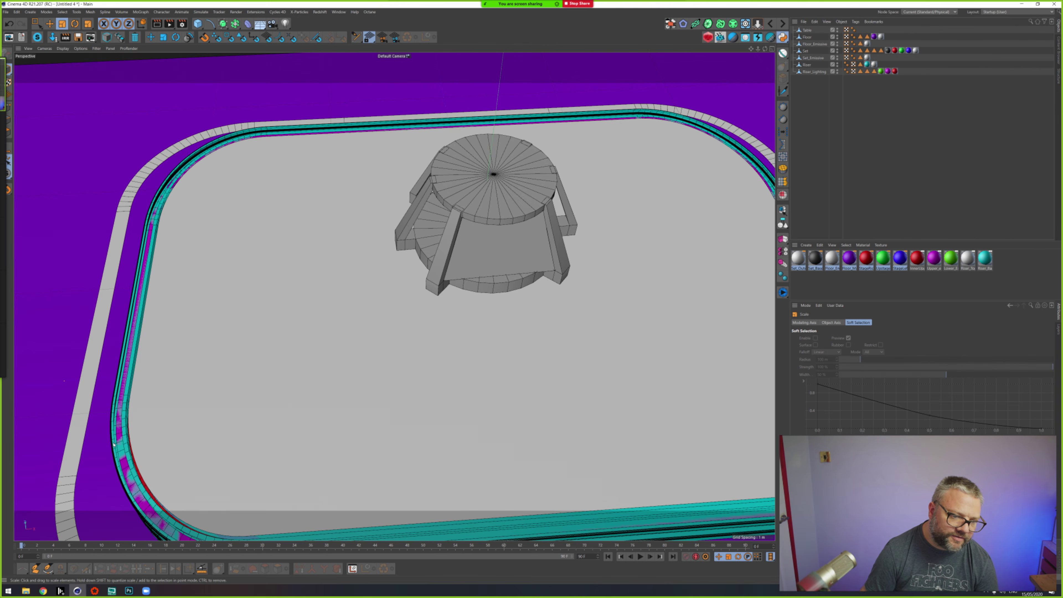
{"action": "left_click_drag", "start_coordinate": [180, 453], "coordinate": [359, 331], "text": "alt"}
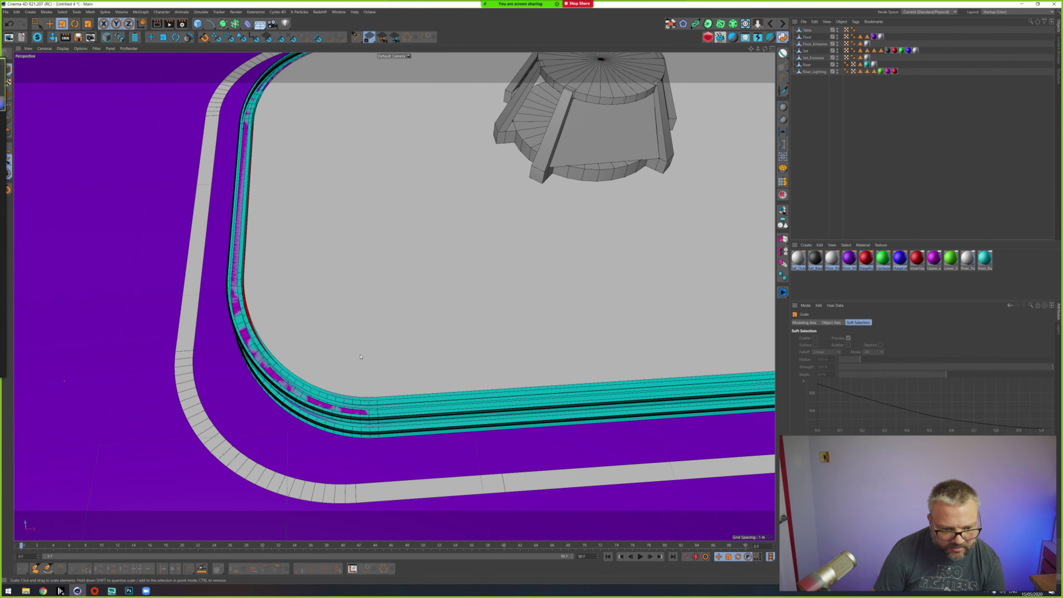
Step: Inspect how the riser and its emissive lighting strips overlap along the rim, comparing Riser and Riser_Lighting
{"action": "scroll", "coordinate": [360, 403], "scroll_direction": "up", "scroll_amount": 6}
{"action": "left_click_drag", "start_coordinate": [339, 417], "coordinate": [450, 283], "text": "alt"}
{"action": "left_click", "coordinate": [813, 71]}
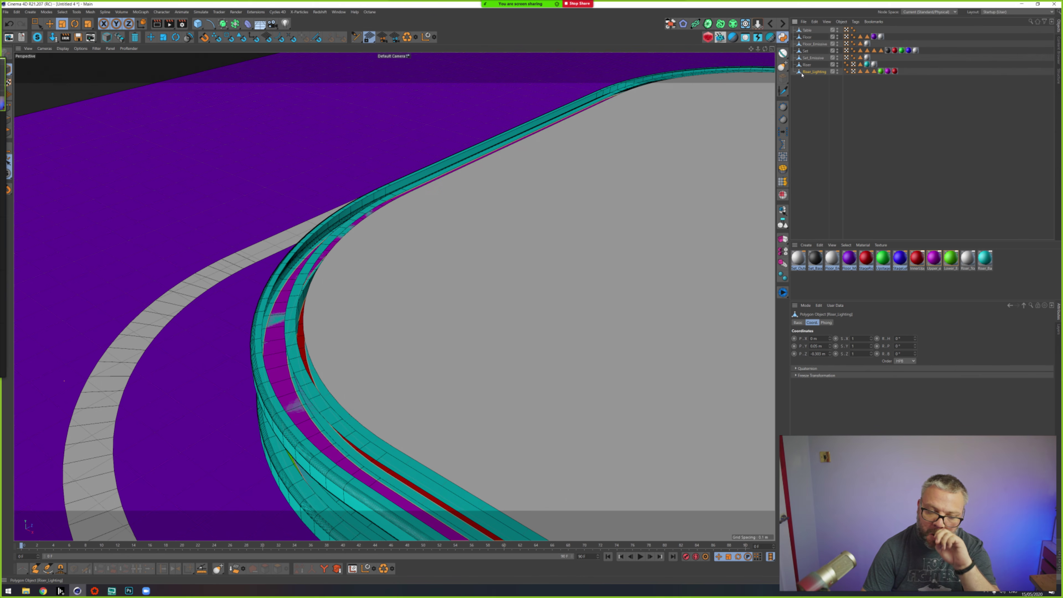
{"action": "scroll", "coordinate": [566, 217], "scroll_direction": "down", "scroll_amount": 5}
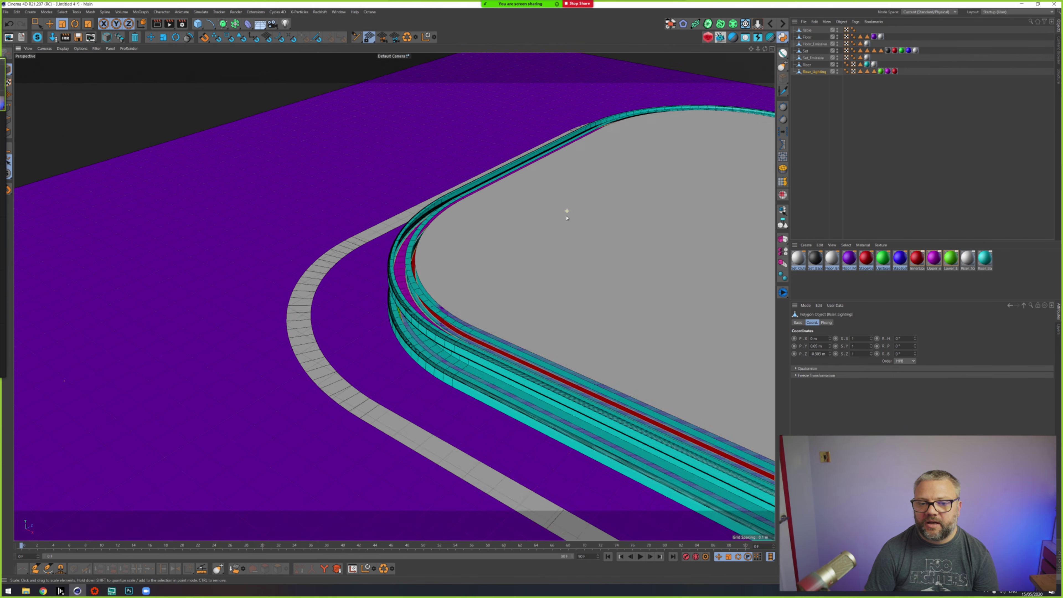
{"action": "scroll", "coordinate": [566, 217], "scroll_direction": "down", "scroll_amount": 3}
{"action": "left_click_drag", "start_coordinate": [581, 218], "coordinate": [477, 202], "text": "alt"}
{"action": "middle_click_drag", "start_coordinate": [477, 202], "coordinate": [357, 302], "text": "alt"}
{"action": "left_click", "coordinate": [806, 65], "text": "ctrl"}
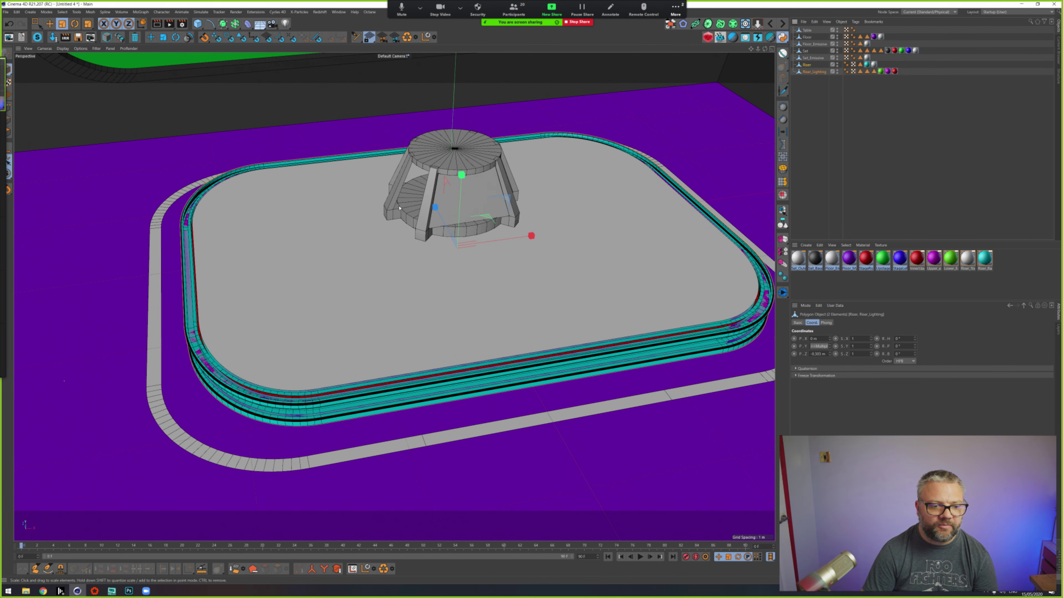
Step: Undo the riser's scaling, repositioning, raising and the pasting of the set objects, back to the riser and its lighting alone
{"action": "key", "text": "ctrl+z"}
{"action": "key", "text": "ctrl+z"}
{"action": "key", "text": "ctrl+z"}
{"action": "key", "text": "ctrl+z"}
{"action": "key", "text": "ctrl+z"}
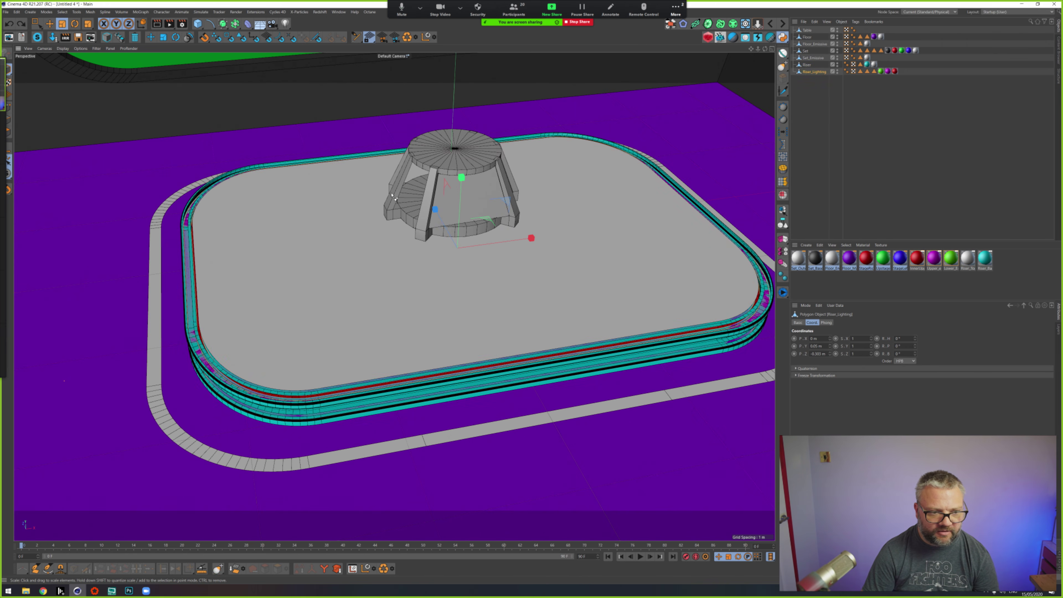
{"action": "key", "text": "ctrl+z"}
{"action": "key", "text": "ctrl+z"}
{"action": "key", "text": "ctrl+z"}
{"action": "key", "text": "ctrl+z"}
{"action": "key", "text": "ctrl+z"}
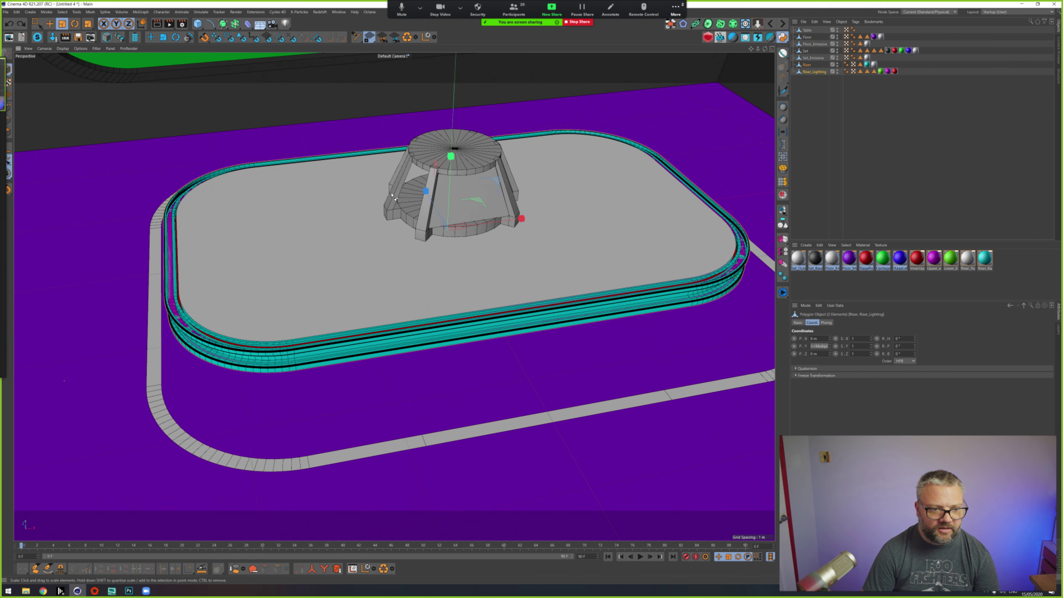
{"action": "key", "text": "ctrl+z"}
{"action": "key", "text": "ctrl+z"}
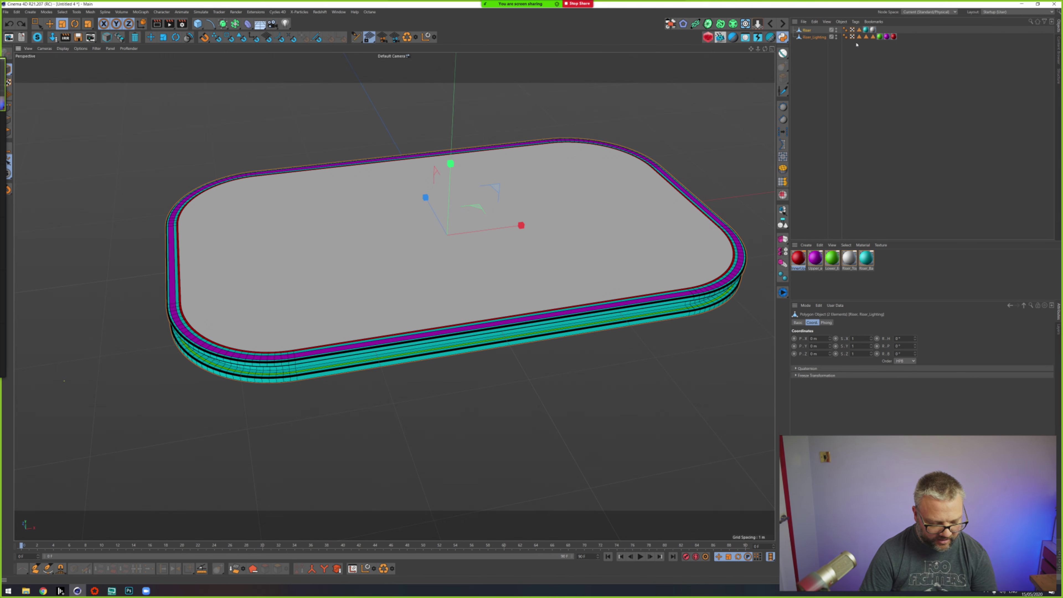
Step: Group Riser and Riser_Lighting under a null and drop the group onto the ground plane
{"action": "key", "text": "alt+g"}
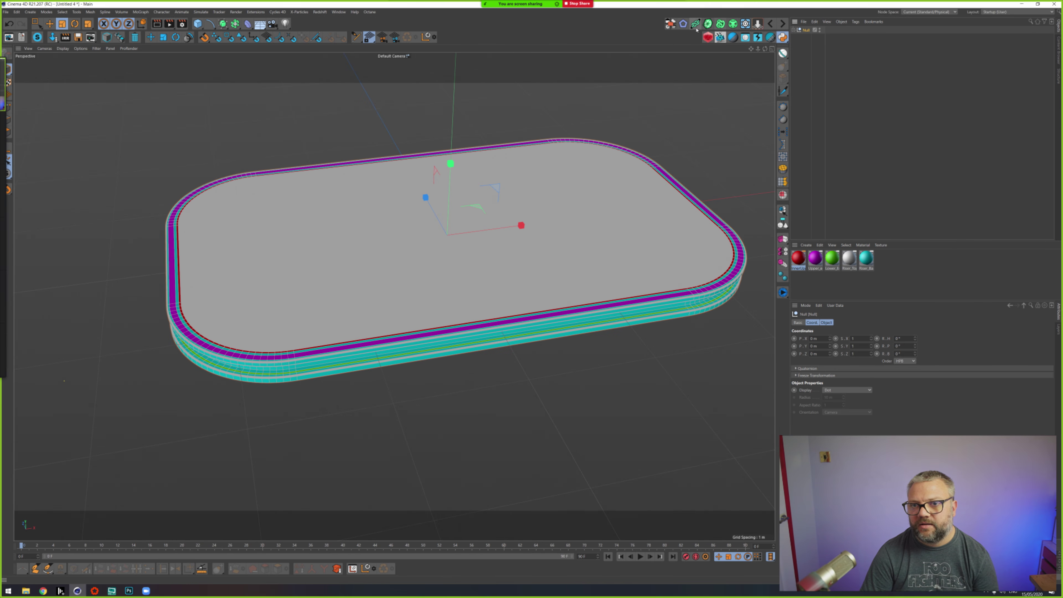
{"action": "left_click", "coordinate": [758, 25]}
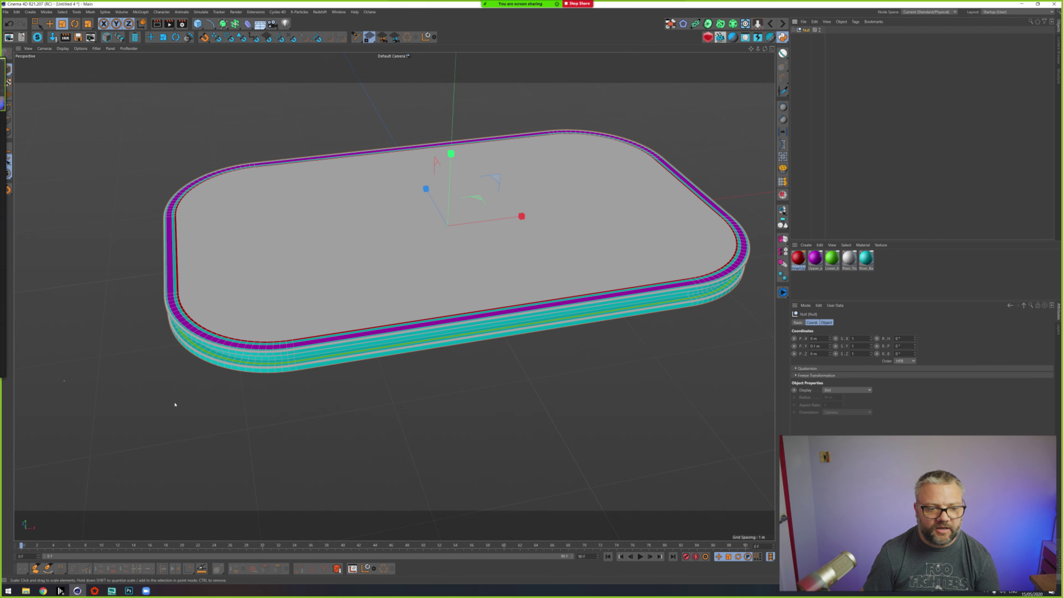
Step: Take Riser and Riser_Lighting out of the null to the top level of the hierarchy and delete the empty null
{"action": "left_click", "coordinate": [794, 29]}
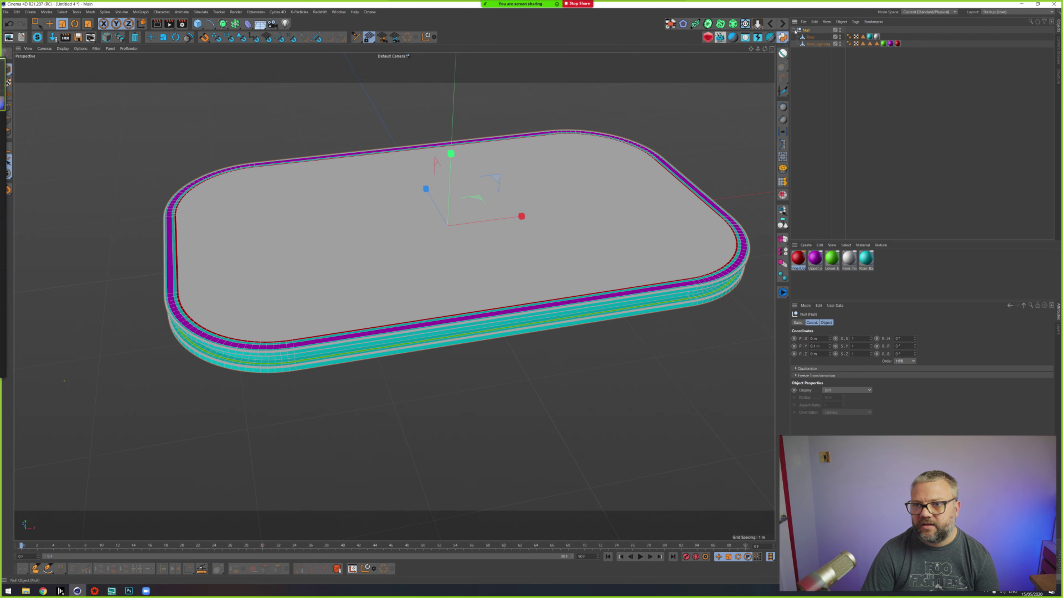
{"action": "left_click", "coordinate": [810, 37]}
{"action": "left_click", "coordinate": [814, 45], "text": "shift"}
{"action": "left_click_drag", "start_coordinate": [813, 44], "coordinate": [811, 61]}
{"action": "left_click", "coordinate": [805, 31]}
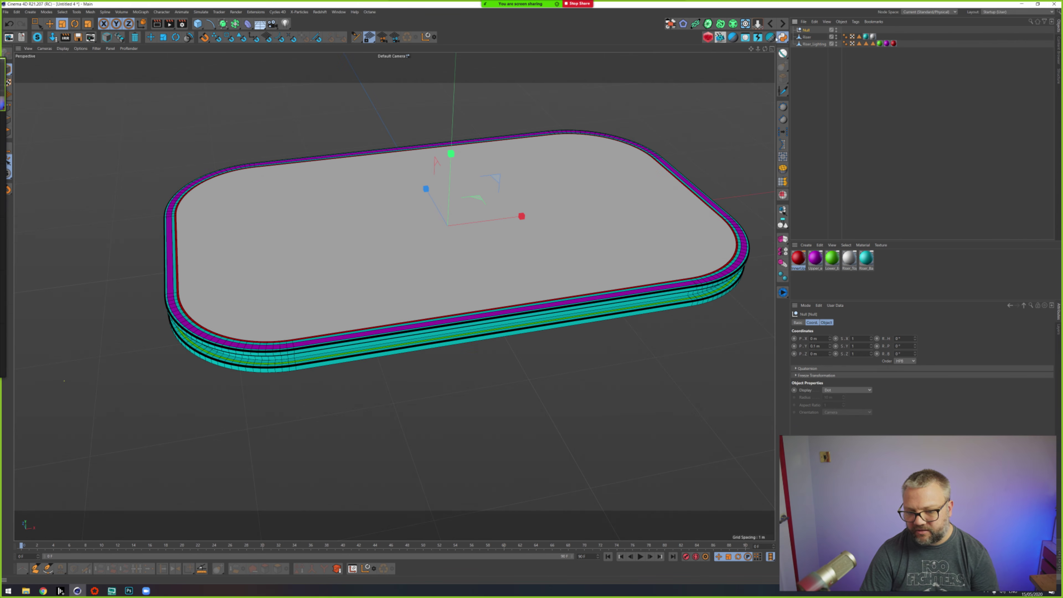
{"action": "key", "text": "Delete"}
Step: Paste the copied set, floor and table objects around the grounded riser and select Set with the whole room in view
{"action": "key", "text": "ctrl+v"}
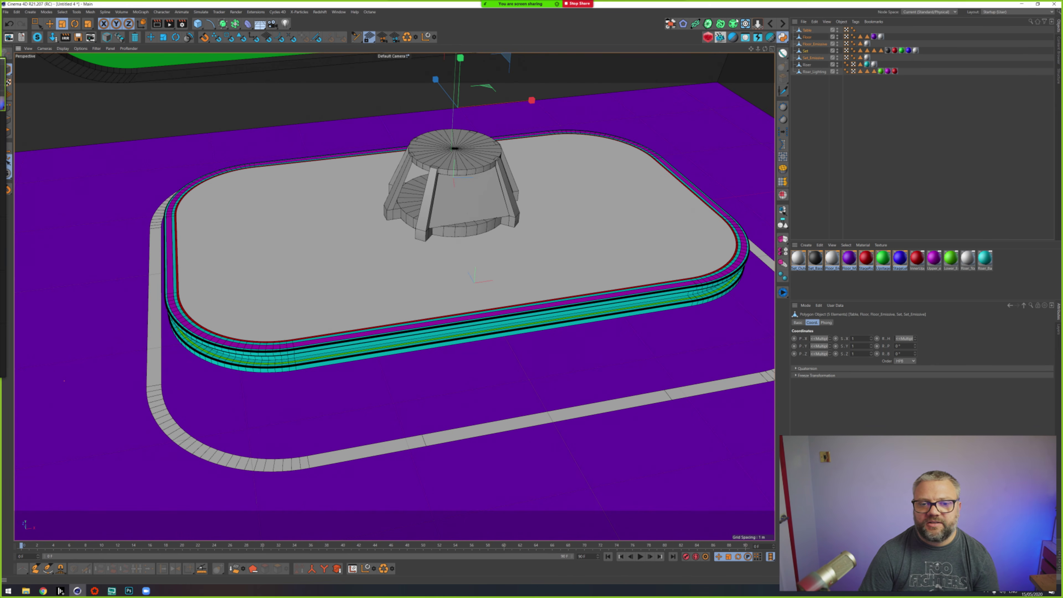
{"action": "scroll", "coordinate": [422, 214], "scroll_direction": "down", "scroll_amount": 5}
{"action": "scroll", "coordinate": [422, 213], "scroll_direction": "down", "scroll_amount": 3}
{"action": "middle_click_drag", "start_coordinate": [511, 154], "coordinate": [460, 266], "text": "alt"}
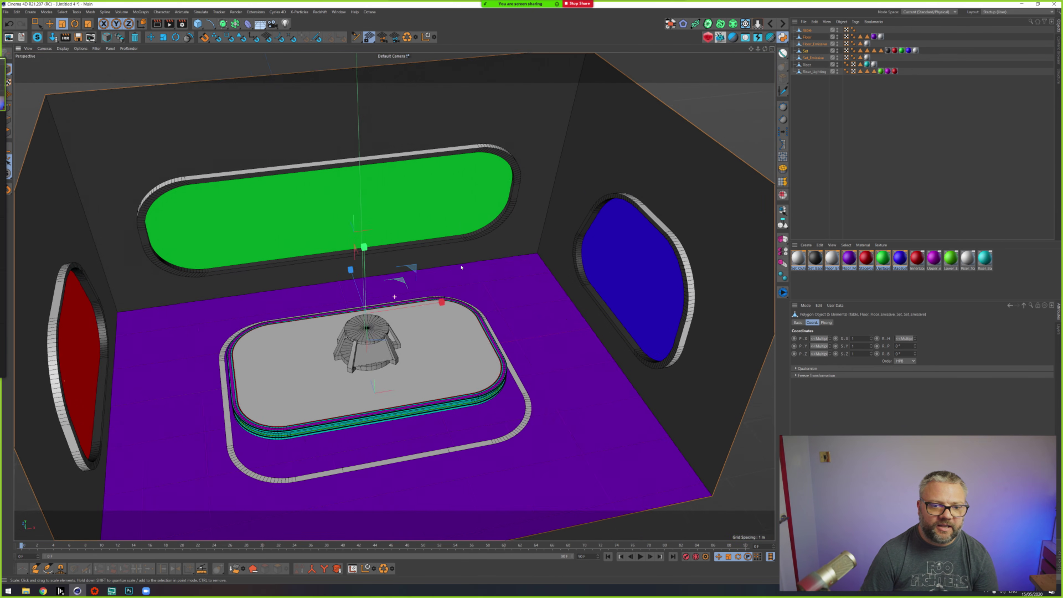
{"action": "left_click_drag", "start_coordinate": [460, 266], "coordinate": [461, 249], "text": "alt"}
{"action": "middle_click_drag", "start_coordinate": [461, 249], "coordinate": [530, 244], "text": "alt"}
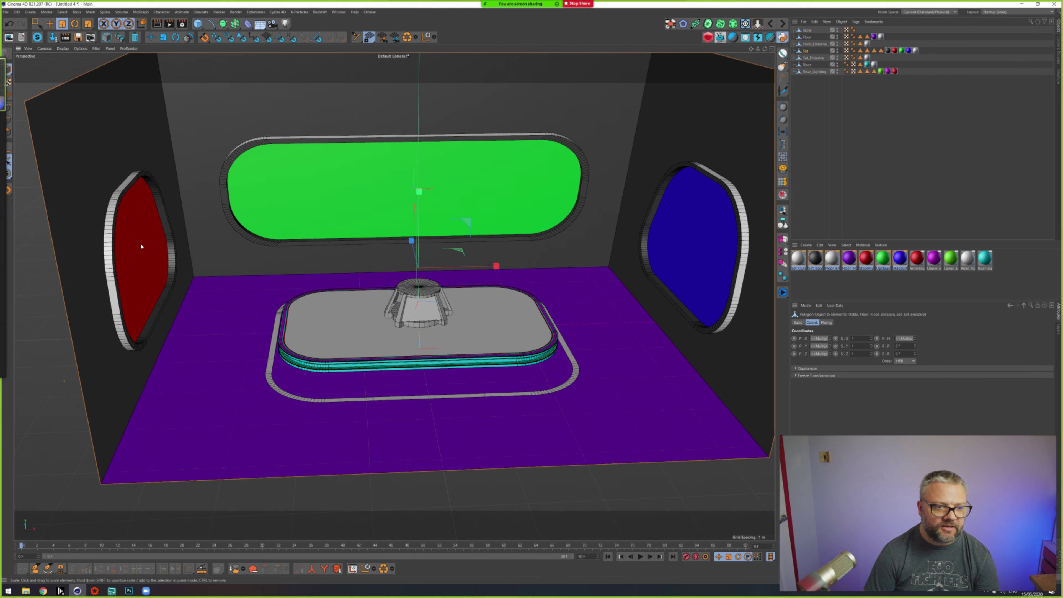
{"action": "left_click", "coordinate": [252, 235]}
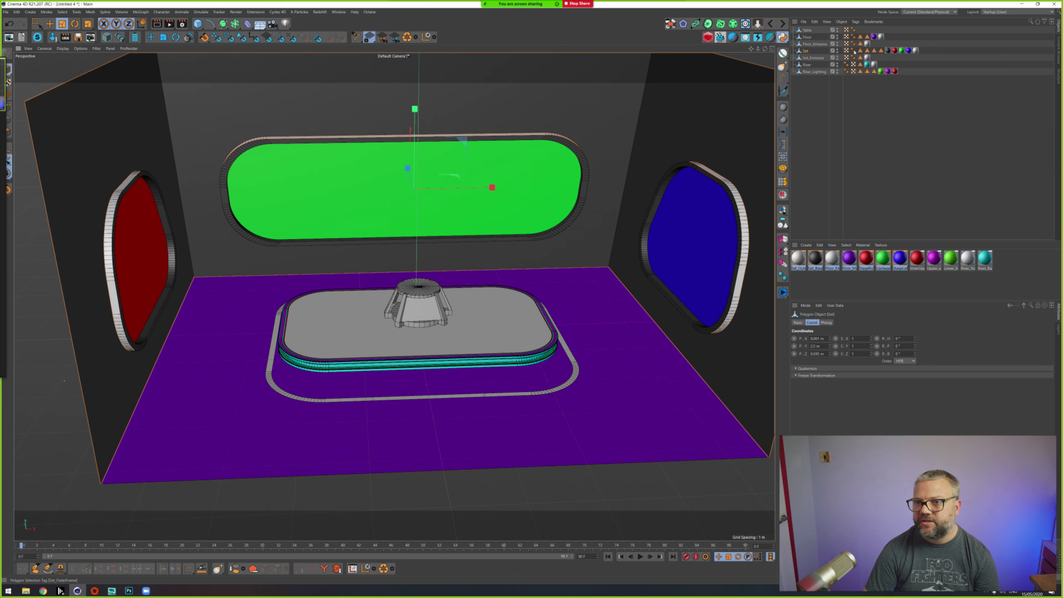
{"action": "left_click_drag", "start_coordinate": [412, 239], "coordinate": [405, 250], "text": "alt"}
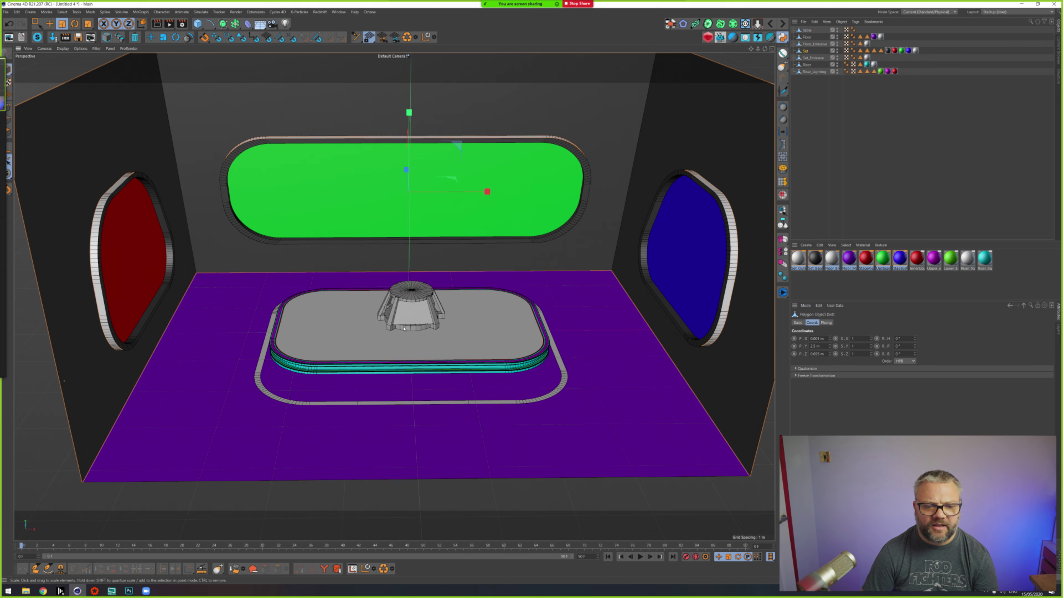
Step: Select the Table standing on the riser and switch it to polygon editing
{"action": "left_click_drag", "start_coordinate": [404, 329], "coordinate": [640, 173], "text": "alt"}
{"action": "scroll", "coordinate": [396, 321], "scroll_direction": "up", "scroll_amount": 5}
{"action": "scroll", "coordinate": [398, 323], "scroll_direction": "up", "scroll_amount": 3}
{"action": "scroll", "coordinate": [391, 283], "scroll_direction": "up", "scroll_amount": 3}
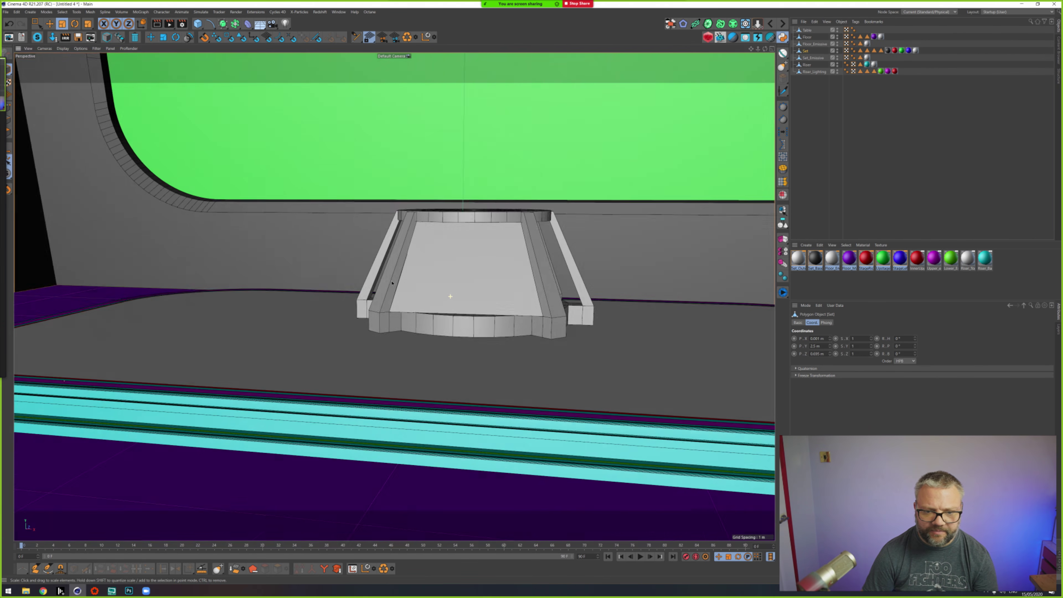
{"action": "scroll", "coordinate": [392, 283], "scroll_direction": "down", "scroll_amount": 3}
{"action": "scroll", "coordinate": [457, 318], "scroll_direction": "up", "scroll_amount": 3}
{"action": "scroll", "coordinate": [457, 318], "scroll_direction": "down", "scroll_amount": 3}
{"action": "left_click", "coordinate": [807, 31]}
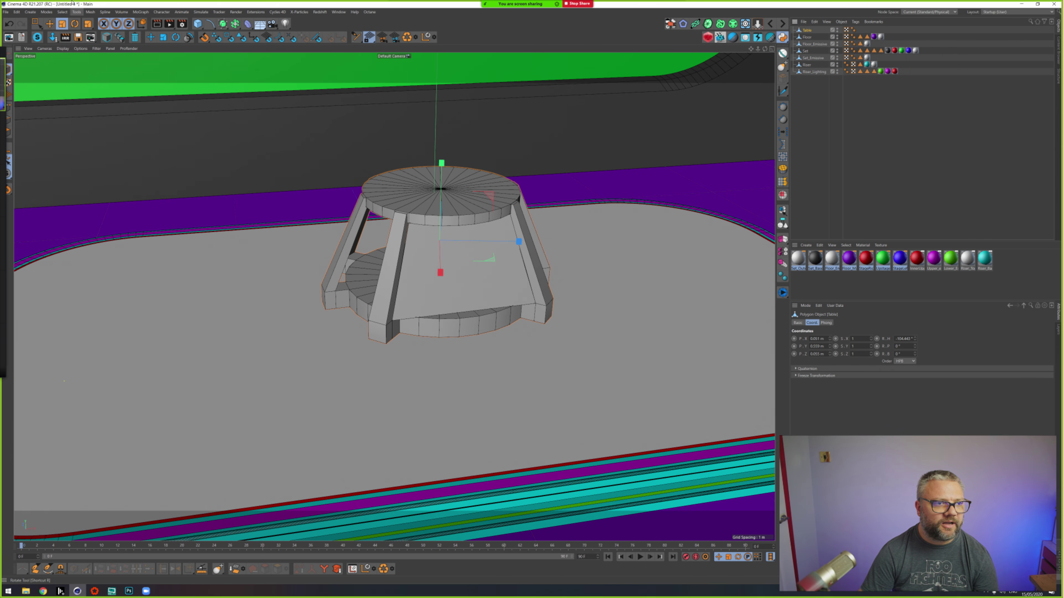
{"action": "left_click", "coordinate": [7, 131]}
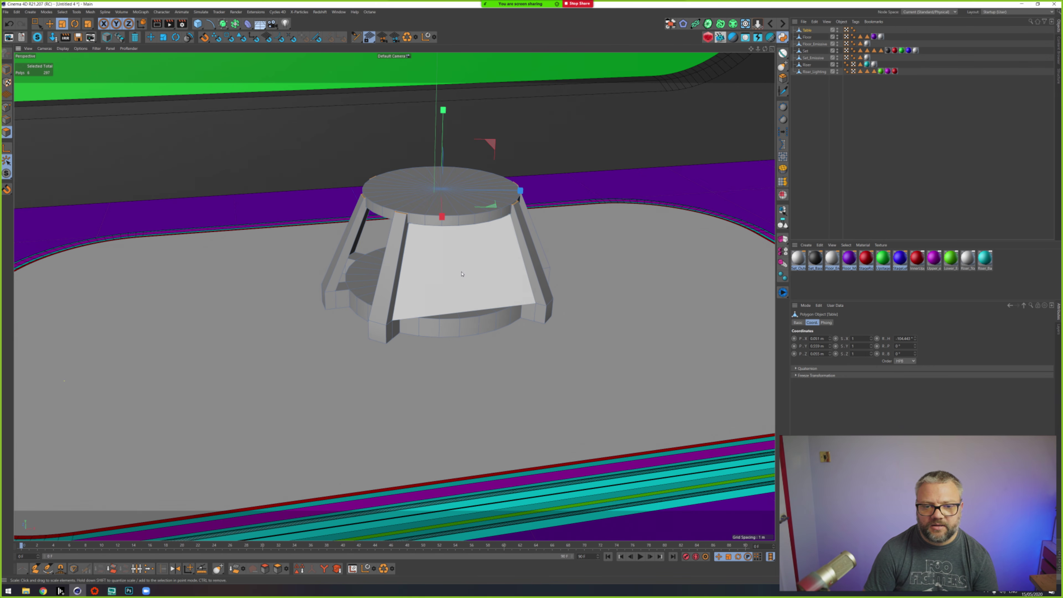
Step: Select the table's front panel polygon and store it as a polygon selection named Table_Logo
{"action": "left_click", "coordinate": [415, 293]}
{"action": "left_click_drag", "start_coordinate": [415, 293], "coordinate": [456, 273], "text": "alt"}
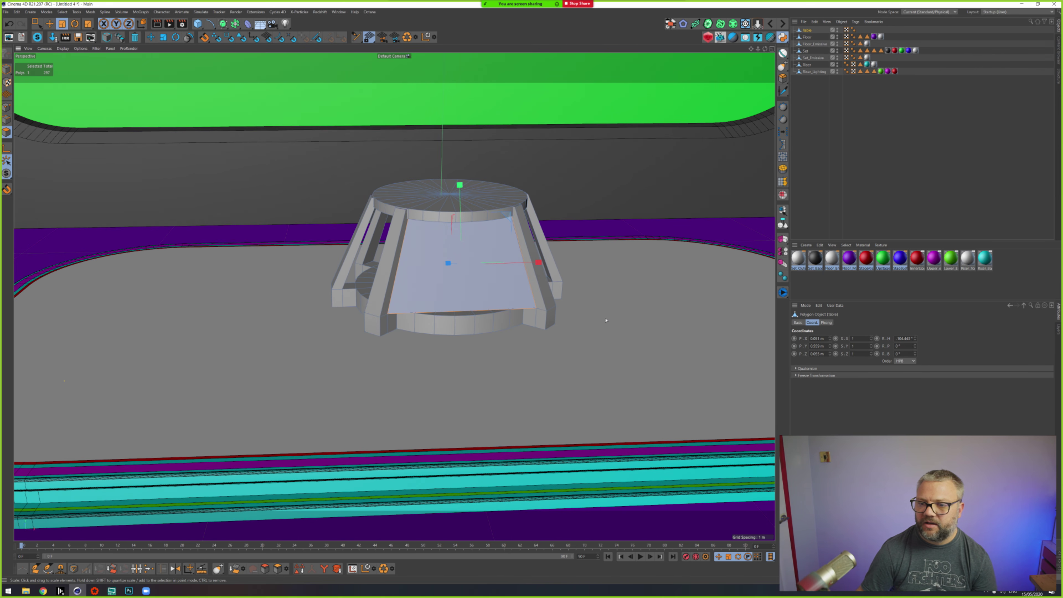
{"action": "left_click", "coordinate": [300, 569]}
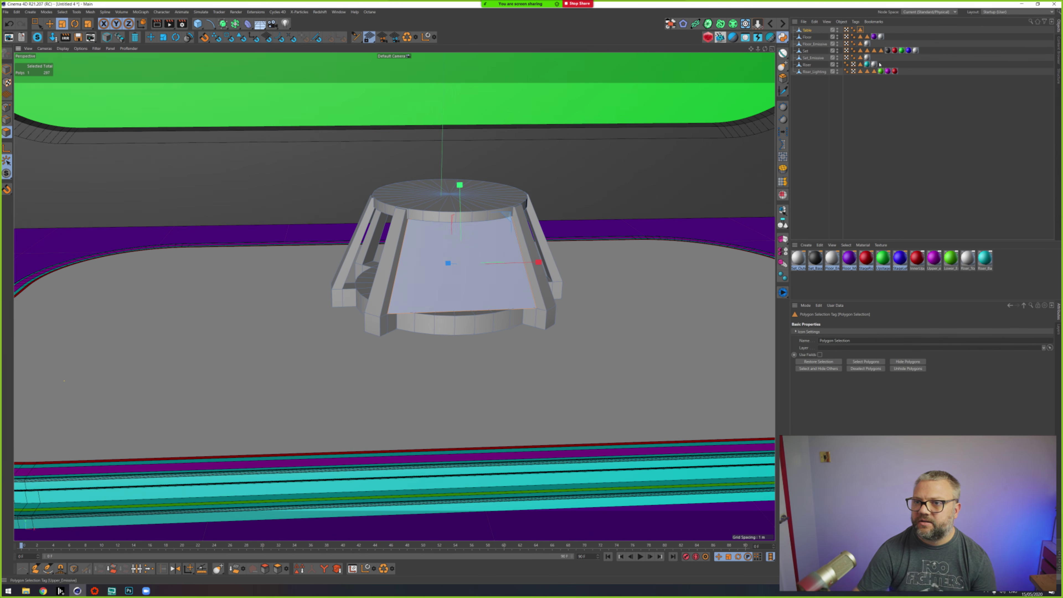
{"action": "left_click", "coordinate": [861, 340]}
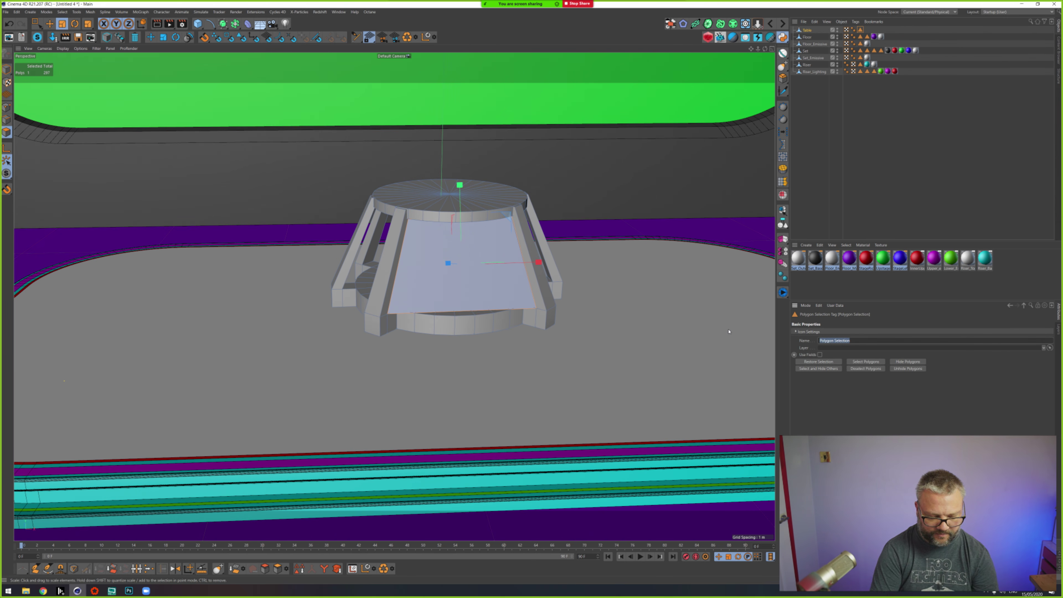
{"action": "type", "text": "Table_Logo"}
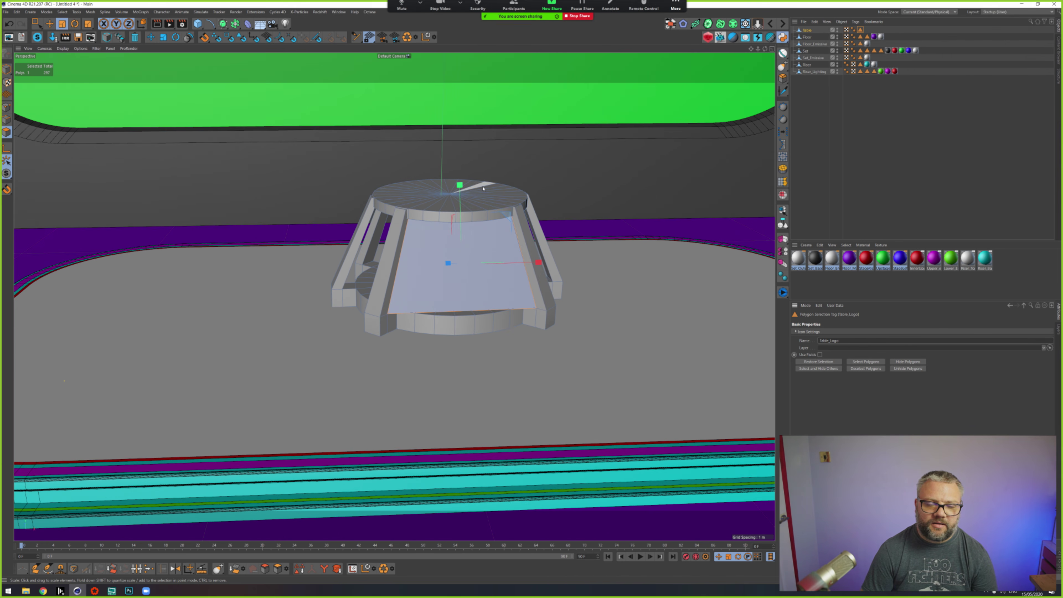
Step: Select all the table's polygons to check which way the front panel's normal faces, and reselect only that panel
{"action": "left_click_drag", "start_coordinate": [368, 235], "coordinate": [397, 229], "text": "alt"}
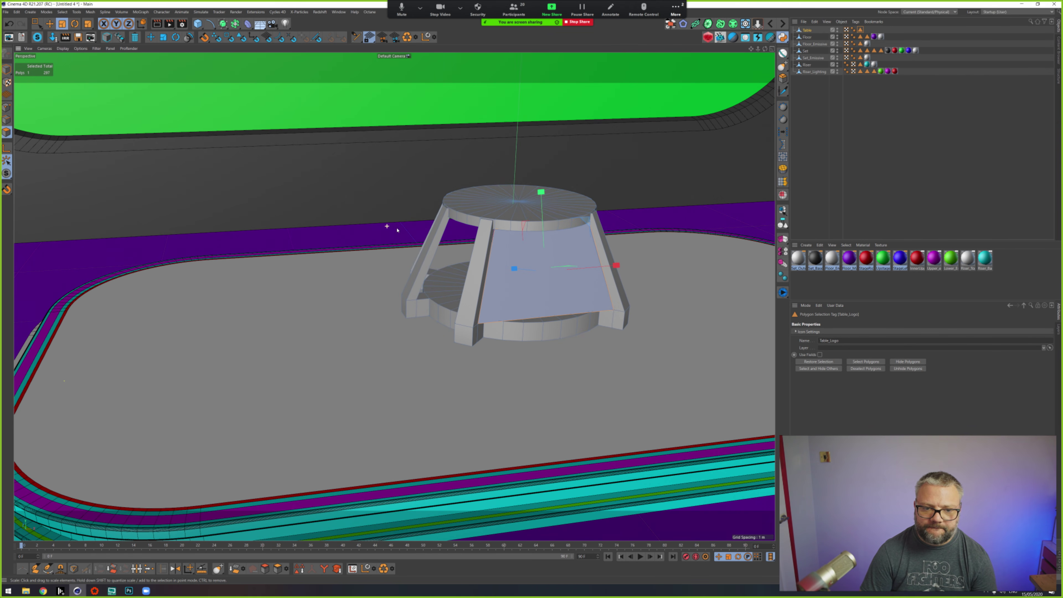
{"action": "middle_click", "coordinate": [521, 293]}
{"action": "scroll", "coordinate": [586, 404], "scroll_direction": "up", "scroll_amount": 5}
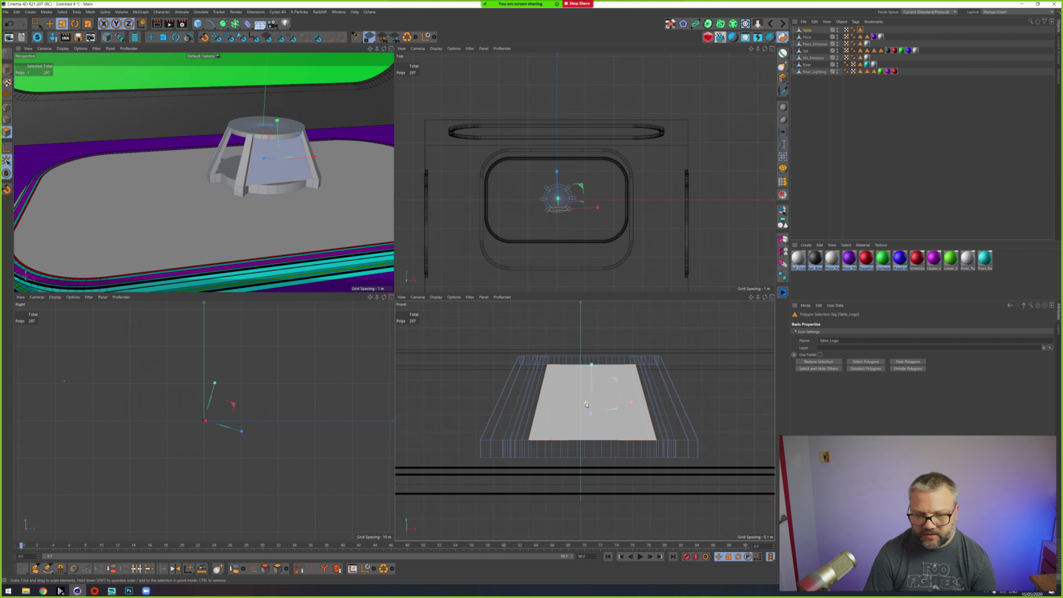
{"action": "scroll", "coordinate": [586, 404], "scroll_direction": "up", "scroll_amount": 2}
{"action": "key", "text": "0"}
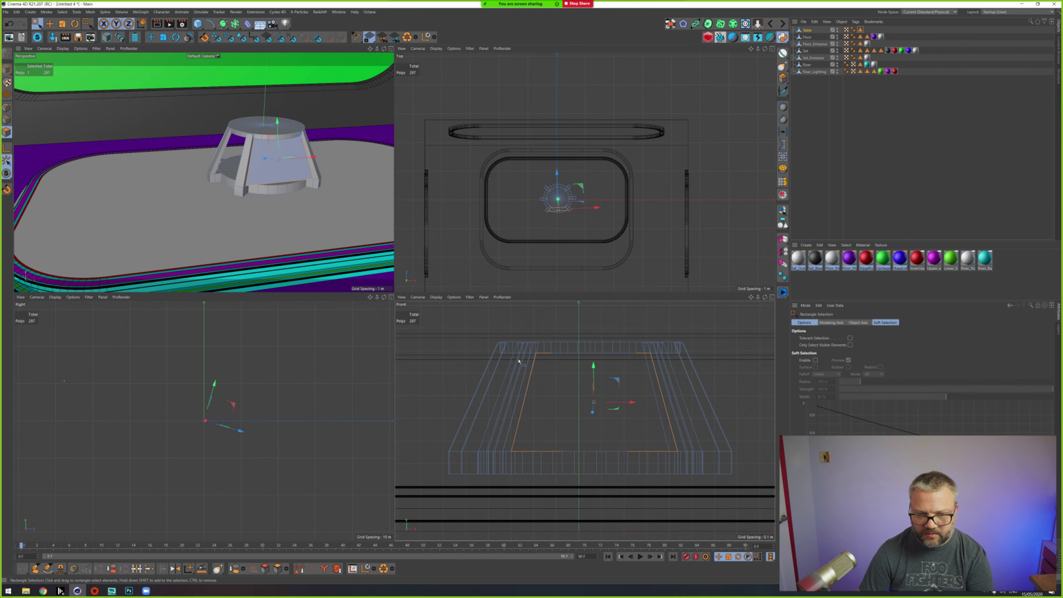
{"action": "left_click_drag", "start_coordinate": [428, 319], "coordinate": [764, 492]}
{"action": "scroll", "coordinate": [247, 167], "scroll_direction": "up", "scroll_amount": 3}
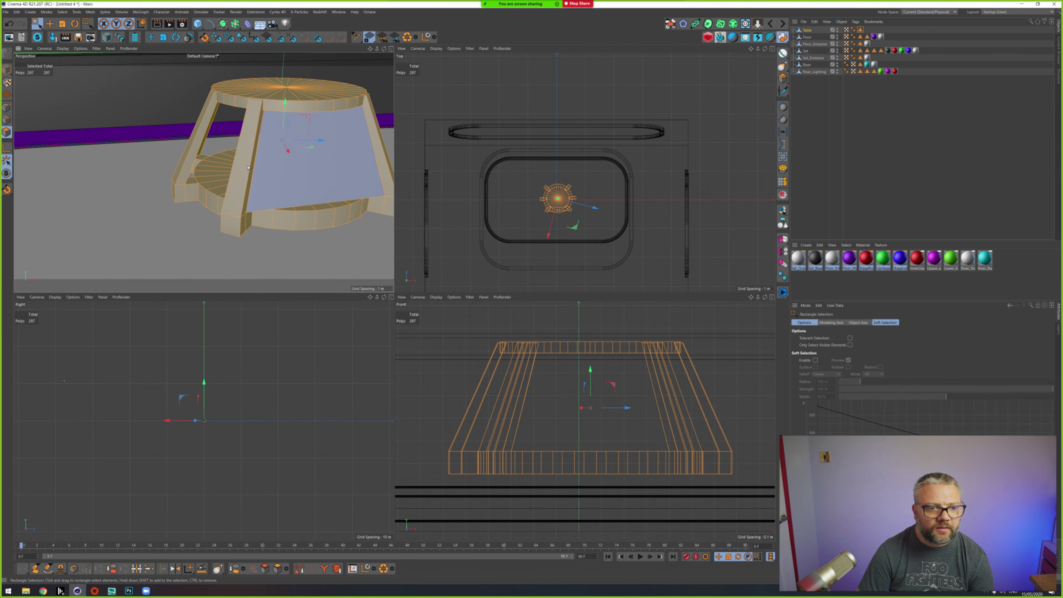
{"action": "key", "text": "9"}
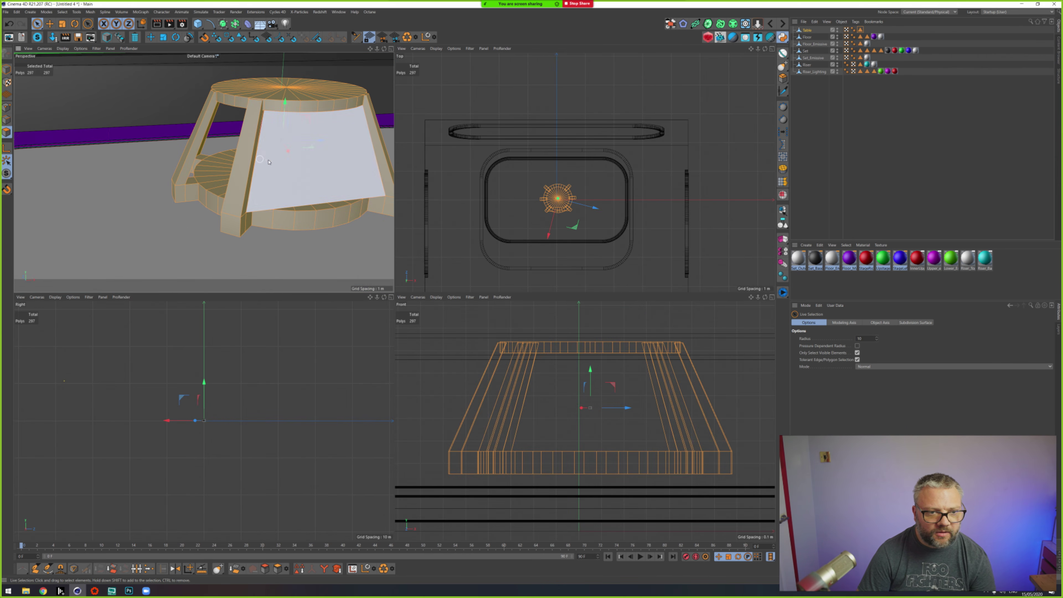
{"action": "left_click_drag", "start_coordinate": [312, 161], "coordinate": [289, 166], "text": "alt"}
{"action": "left_click", "coordinate": [310, 167]}
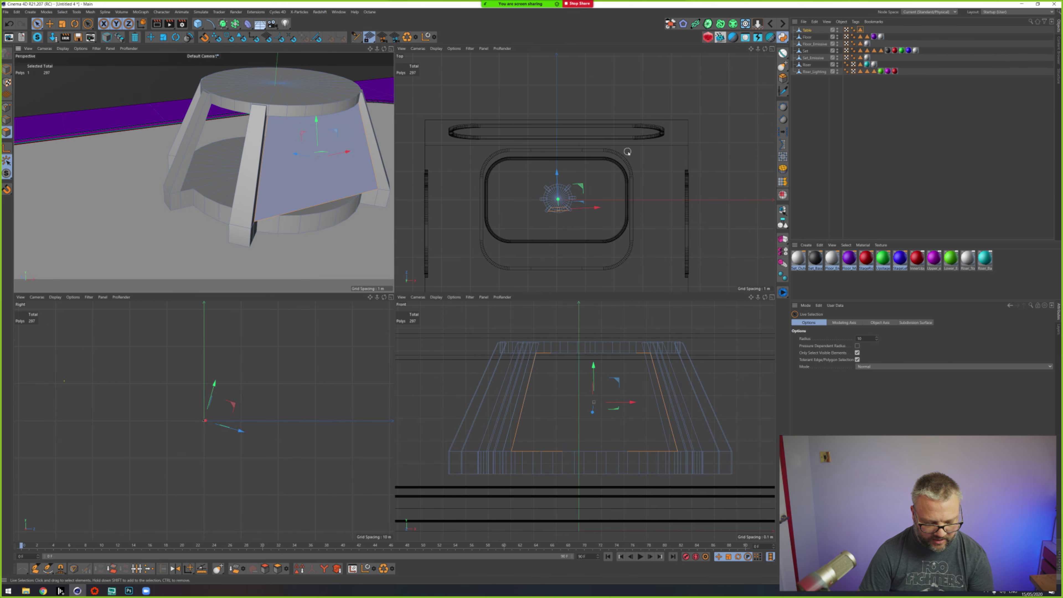
{"action": "key", "text": "u"}
{"action": "key", "text": "s"}
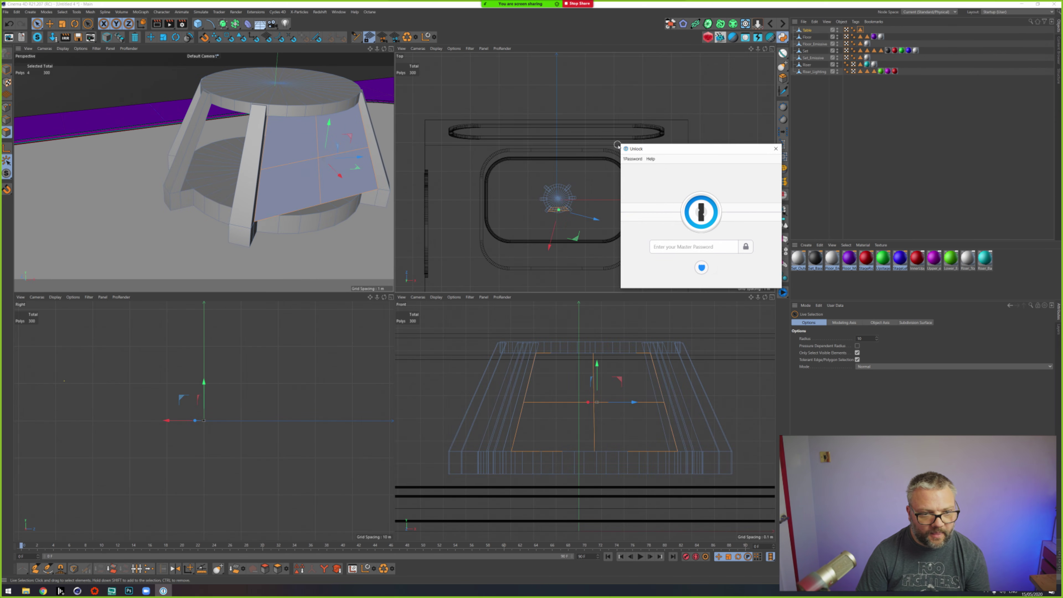
{"action": "left_click", "coordinate": [776, 148]}
{"action": "key", "text": "ctrl+z"}
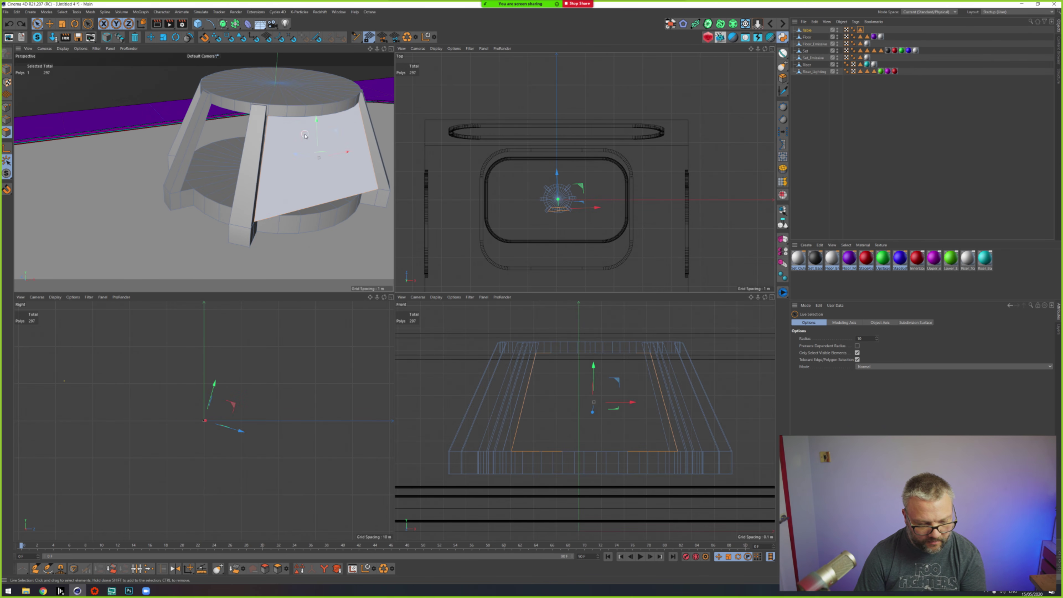
Step: Reverse the normals of the table's front panel polygon
{"action": "left_click_drag", "start_coordinate": [304, 135], "coordinate": [209, 170], "text": "alt"}
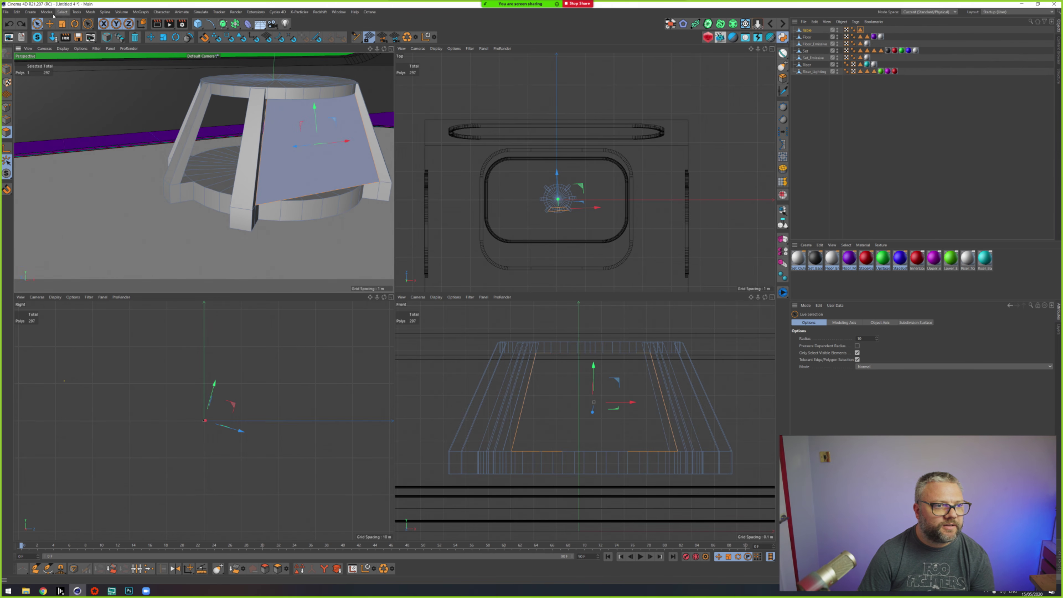
{"action": "left_click", "coordinate": [90, 12]}
{"action": "mouse_move", "coordinate": [130, 146]}
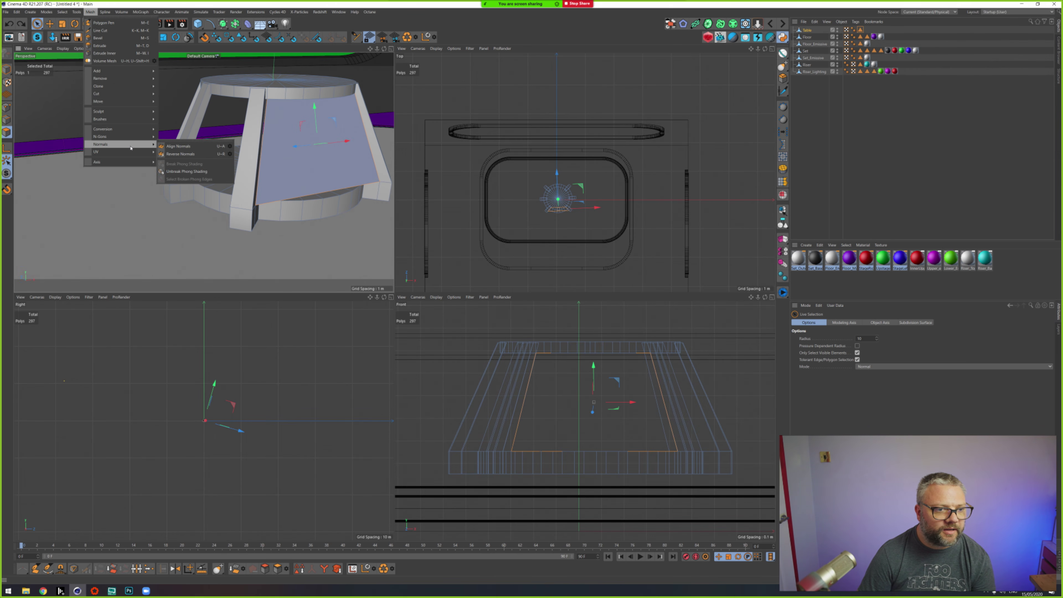
{"action": "left_click", "coordinate": [186, 155]}
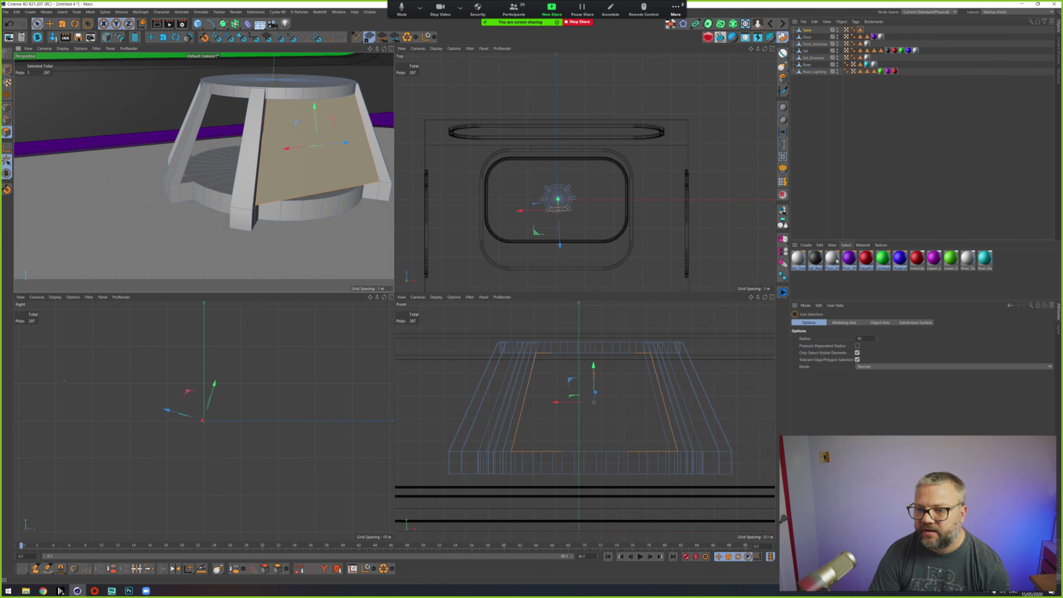
Step: Create a material named Table_Logo and apply it to the Table object, restricted to the Table_Logo polygon selection
{"action": "double_click", "coordinate": [806, 288]}
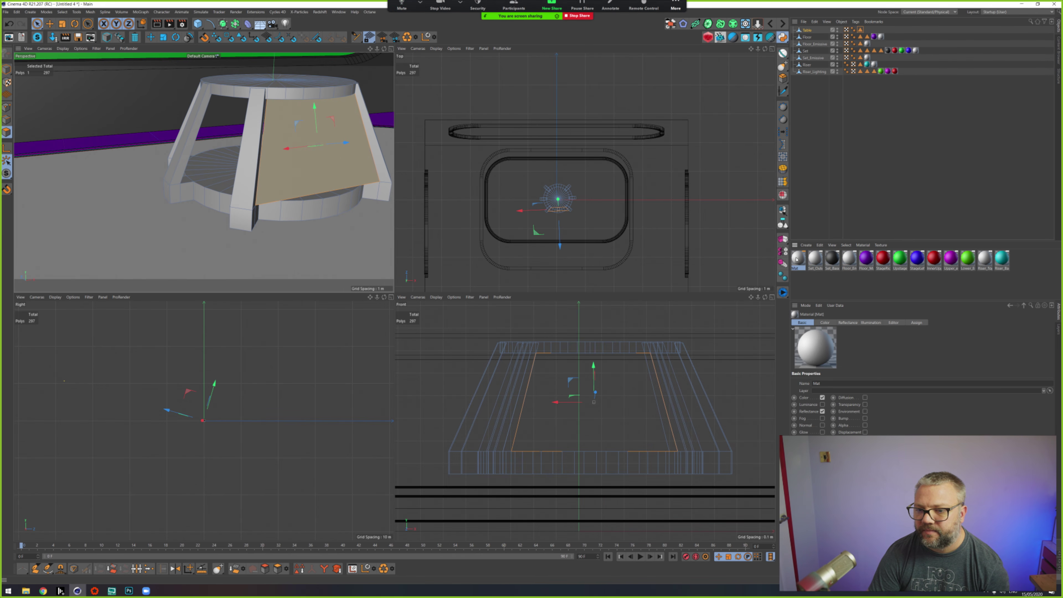
{"action": "double_click", "coordinate": [816, 383]}
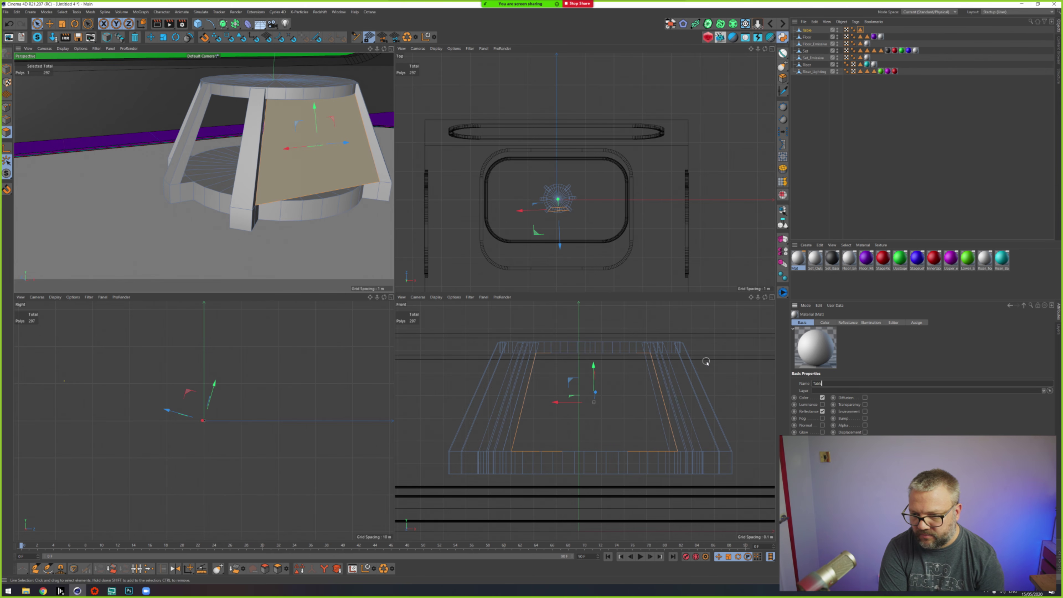
{"action": "type", "text": "Table_Logo"}
{"action": "key", "text": "Return"}
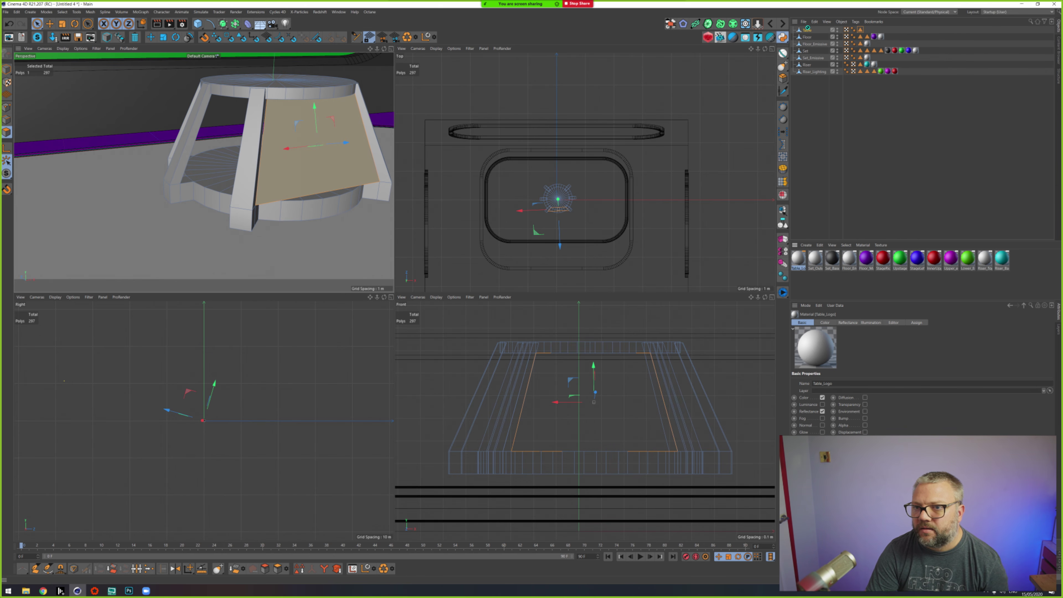
{"action": "left_click_drag", "start_coordinate": [808, 31], "coordinate": [879, 30]}
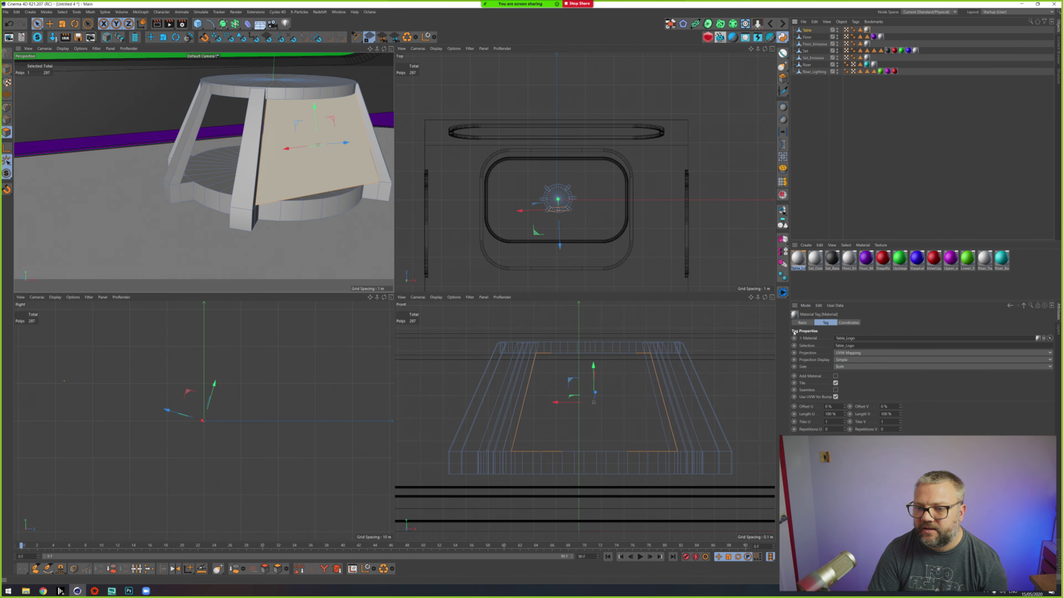
Step: Create a material named Table_Base and set its colour to orange with hue 32° and saturation 100%
{"action": "double_click", "coordinate": [813, 288]}
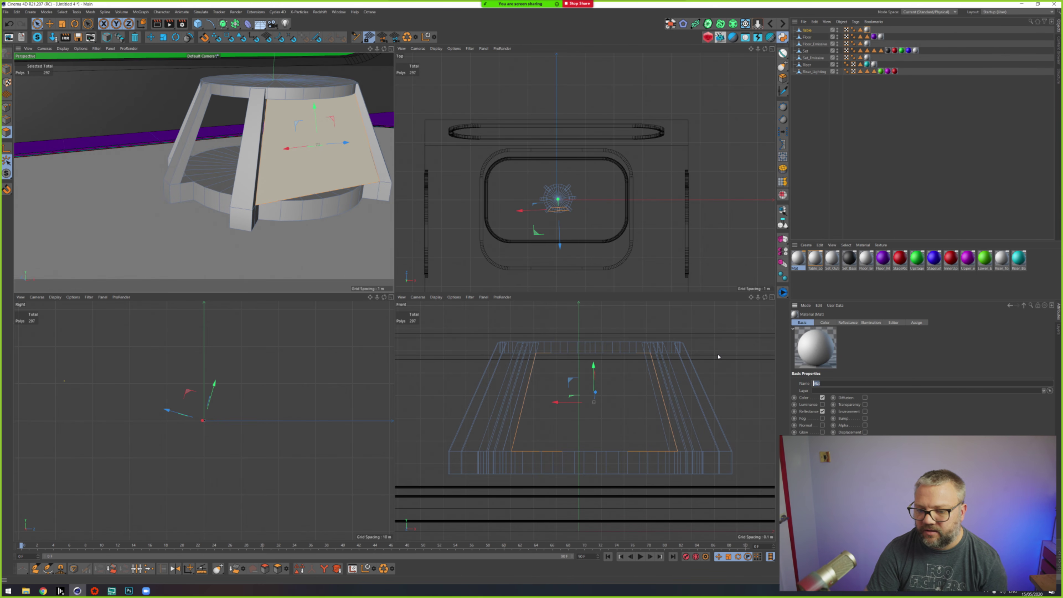
{"action": "type", "text": "Table_Base"}
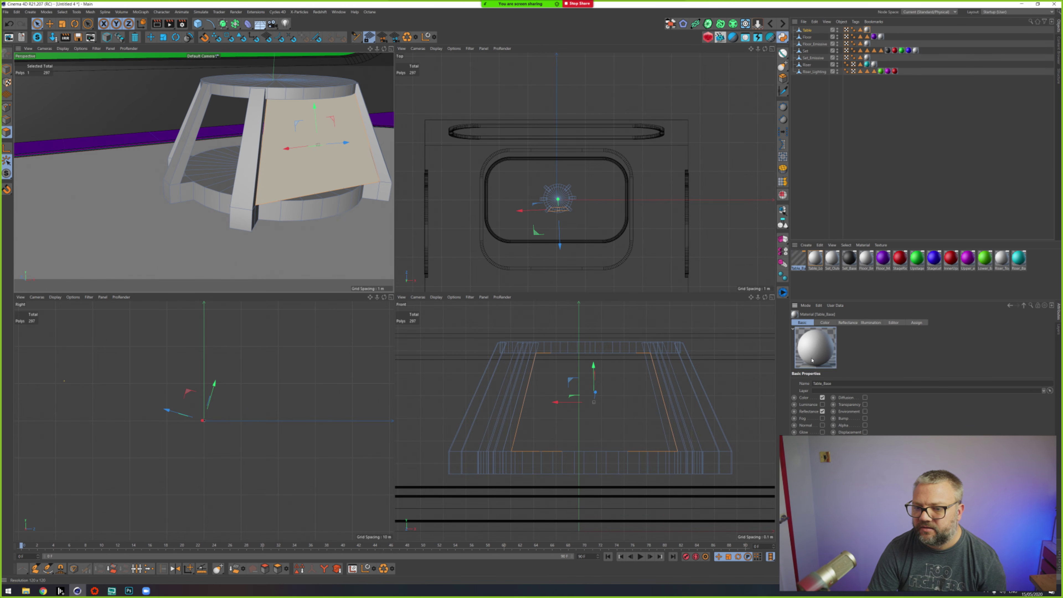
{"action": "double_click", "coordinate": [798, 261]}
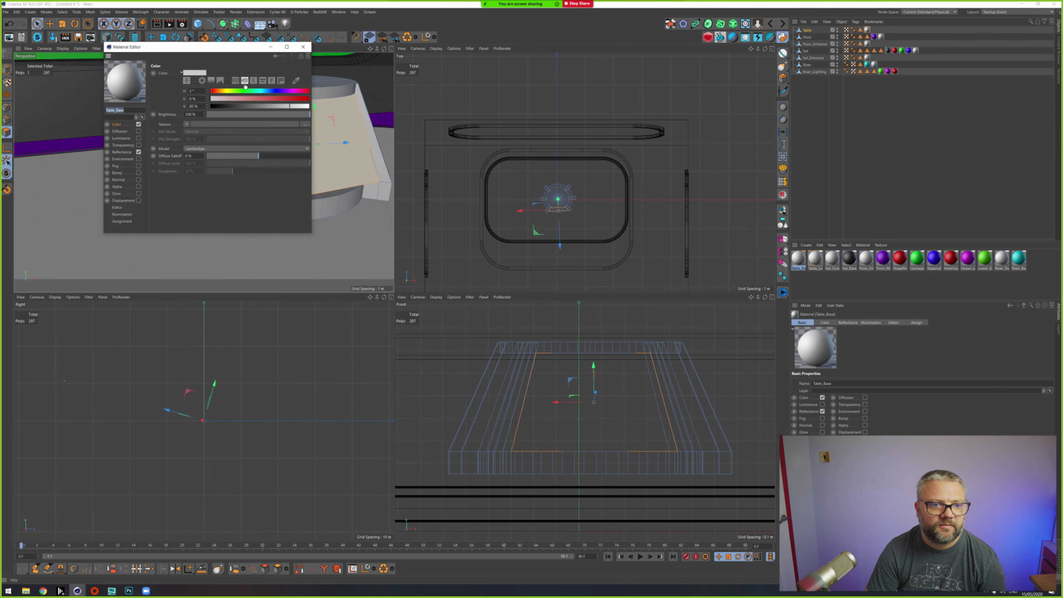
{"action": "left_click_drag", "start_coordinate": [225, 91], "coordinate": [312, 100]}
Step: Apply the Table_Base material to the Table object, placing its tag before the Table_Logo material tag
{"action": "left_click_drag", "start_coordinate": [801, 259], "coordinate": [839, 101]}
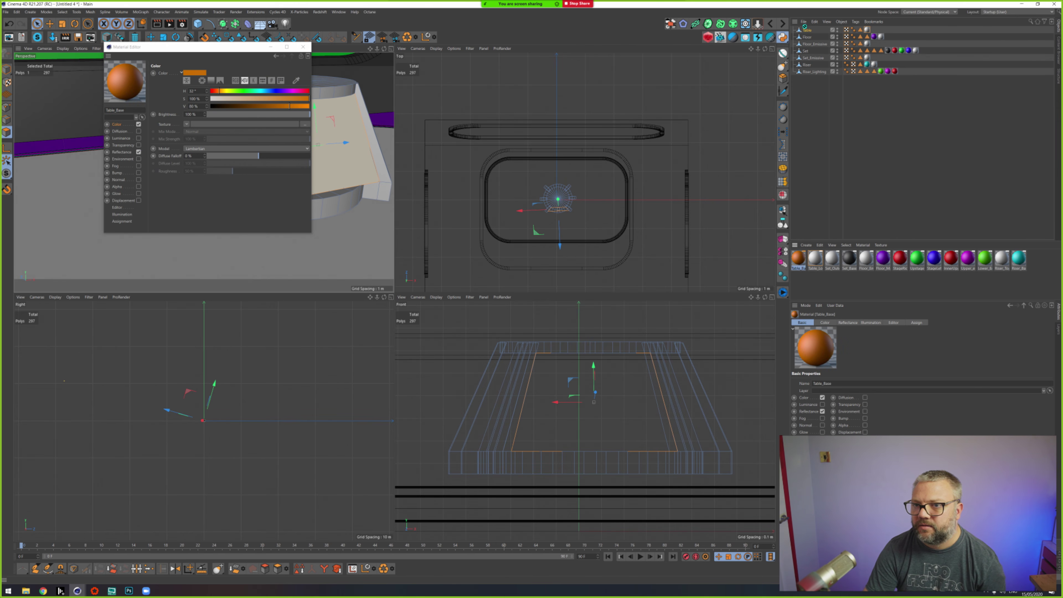
{"action": "left_click_drag", "start_coordinate": [807, 31], "coordinate": [808, 31]}
{"action": "left_click_drag", "start_coordinate": [878, 31], "coordinate": [878, 31]}
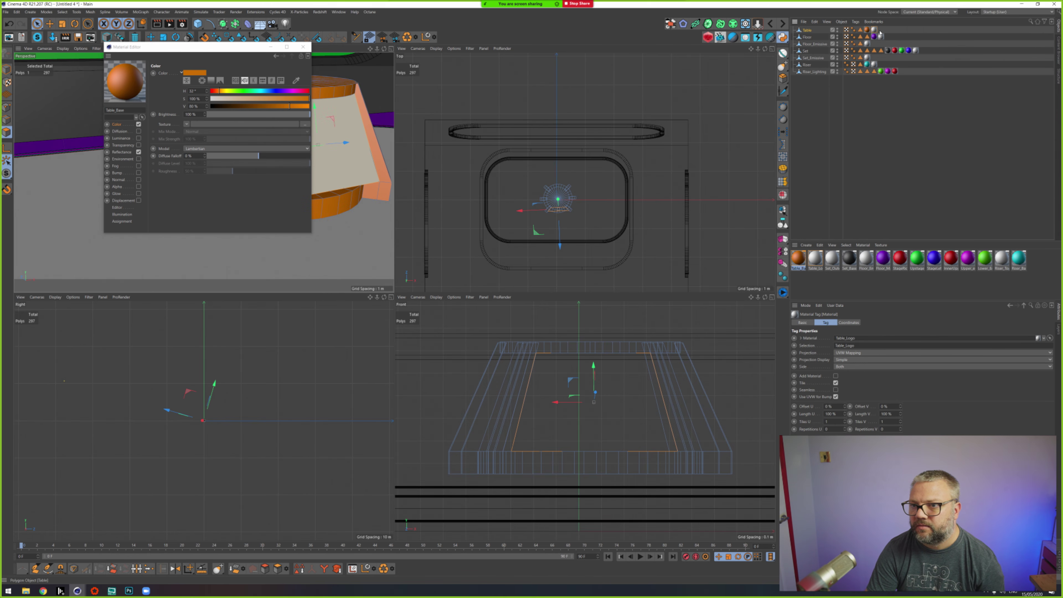
{"action": "left_click", "coordinate": [304, 47]}
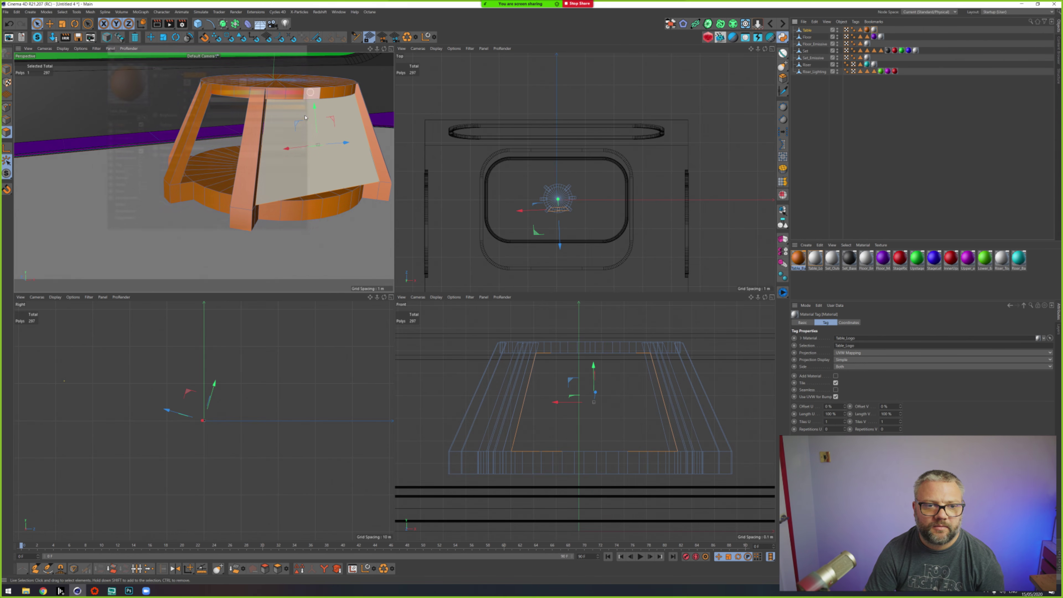
Step: Deselect the panel, examine the table within the whole set, and show the scene in a full-size top view
{"action": "left_click", "coordinate": [59, 239]}
{"action": "scroll", "coordinate": [235, 218], "scroll_direction": "down", "scroll_amount": 3}
{"action": "scroll", "coordinate": [229, 213], "scroll_direction": "down", "scroll_amount": 5}
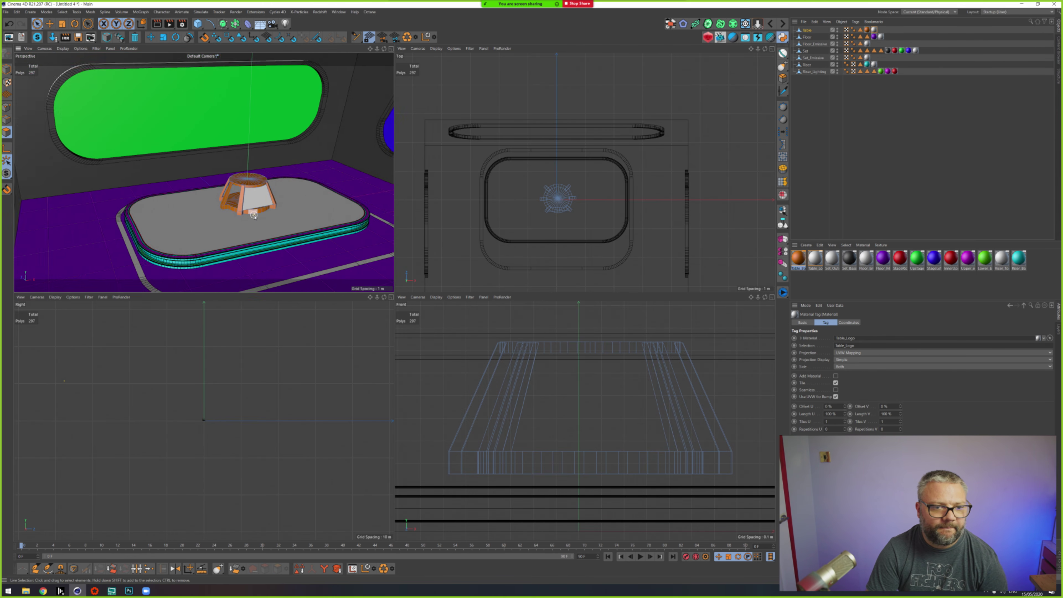
{"action": "middle_click_drag", "start_coordinate": [288, 209], "coordinate": [251, 221], "text": "alt"}
{"action": "left_click_drag", "start_coordinate": [251, 220], "coordinate": [245, 167], "text": "alt"}
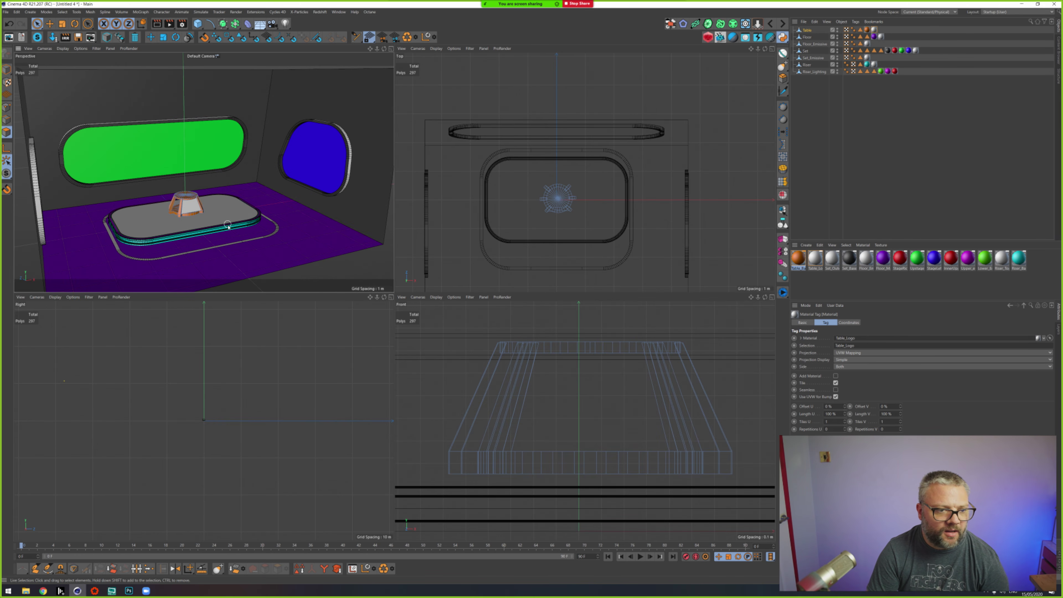
{"action": "left_click_drag", "start_coordinate": [227, 224], "coordinate": [215, 269], "text": "alt"}
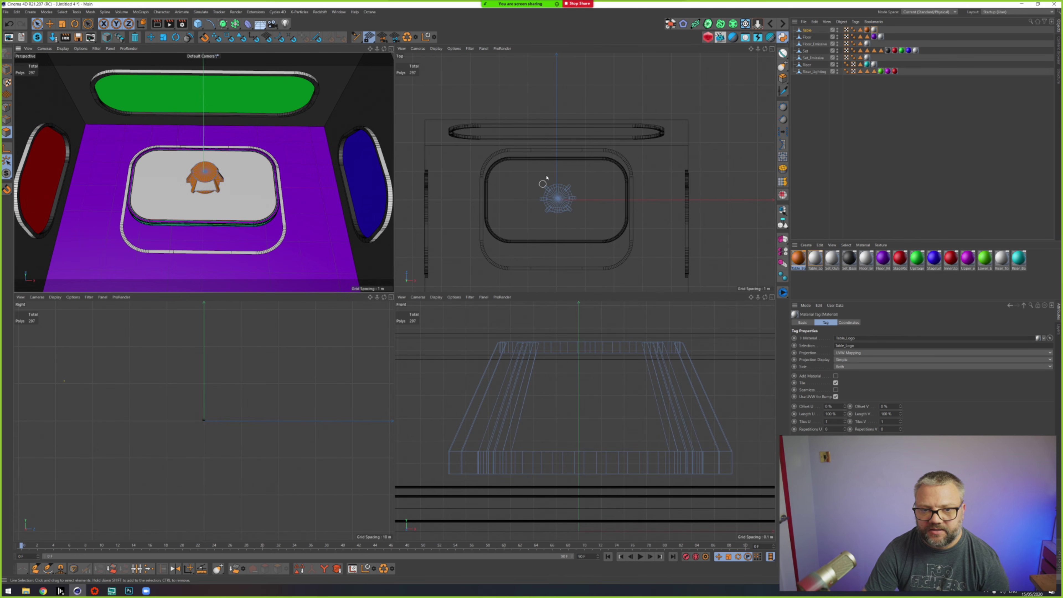
{"action": "middle_click", "coordinate": [557, 238]}
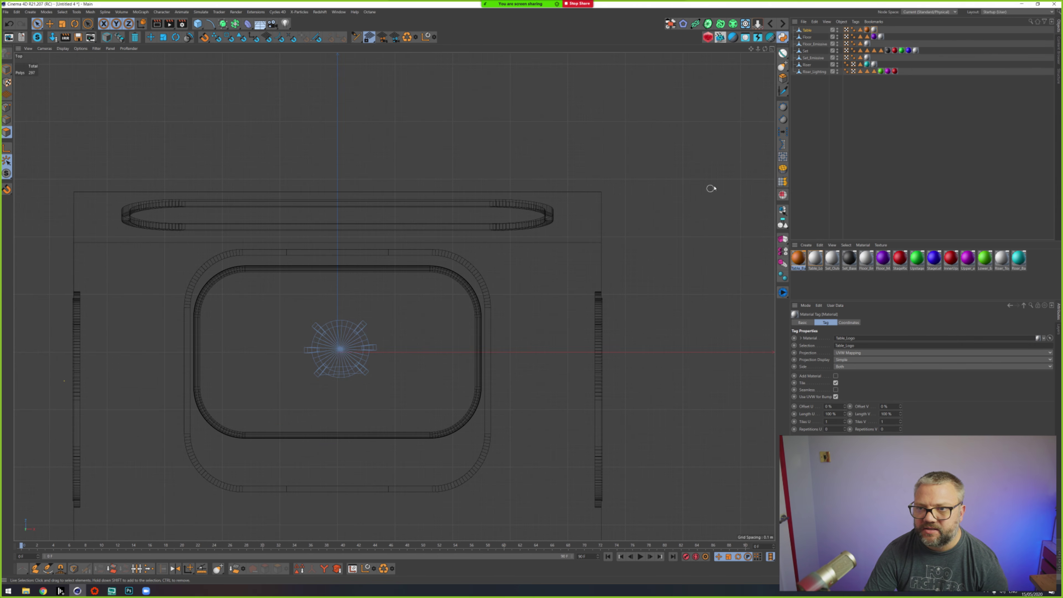
{"action": "left_click", "coordinate": [807, 65]}
{"action": "left_click", "coordinate": [813, 72], "text": "shift"}
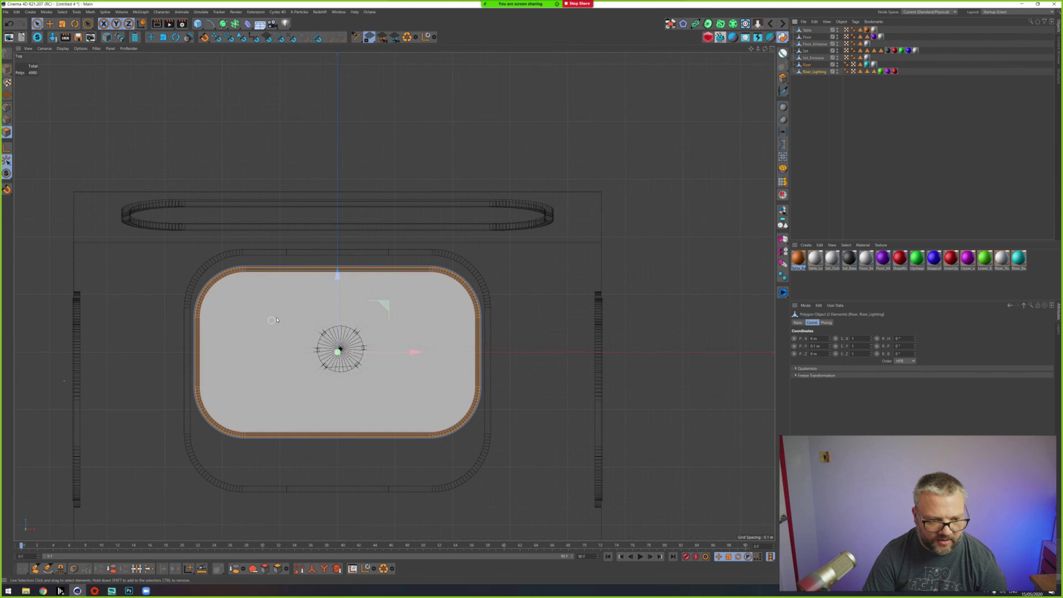
{"action": "left_click_drag", "start_coordinate": [338, 280], "coordinate": [338, 295]}
{"action": "key", "text": "ctrl+z"}
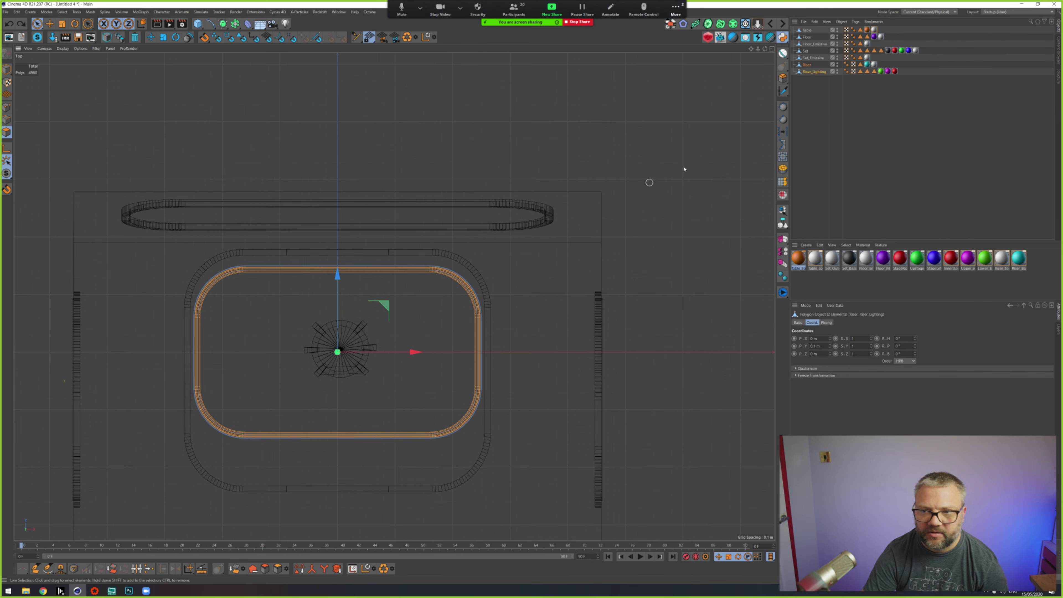
Step: Select Riser and Riser_Lighting as whole objects in model mode and move them along Z towards the front of the set
{"action": "left_click", "coordinate": [810, 67]}
{"action": "left_click", "coordinate": [812, 72], "text": "shift"}
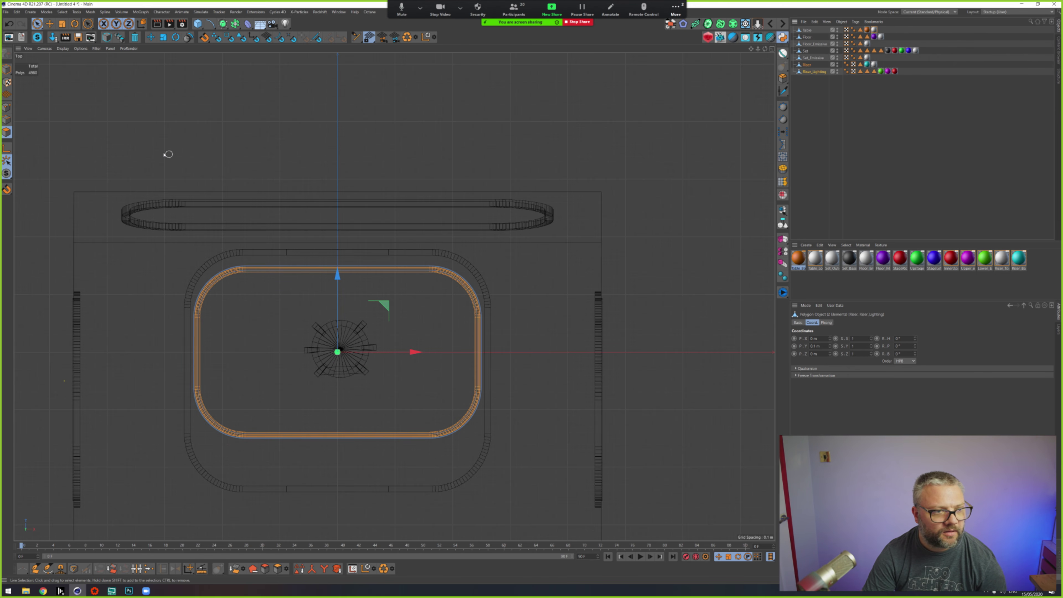
{"action": "left_click", "coordinate": [7, 69]}
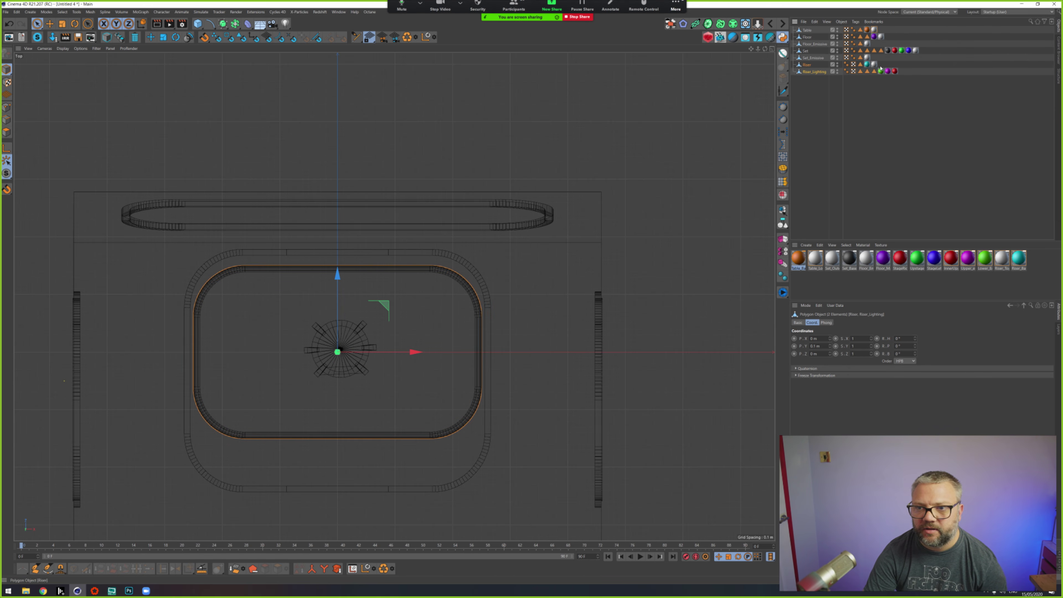
{"action": "left_click_drag", "start_coordinate": [337, 275], "coordinate": [337, 293]}
Step: Scale Riser and Riser_Lighting down slightly overall, and stretch them along Z to make the platform deeper
{"action": "key", "text": "t"}
{"action": "left_click_drag", "start_coordinate": [459, 335], "coordinate": [440, 349]}
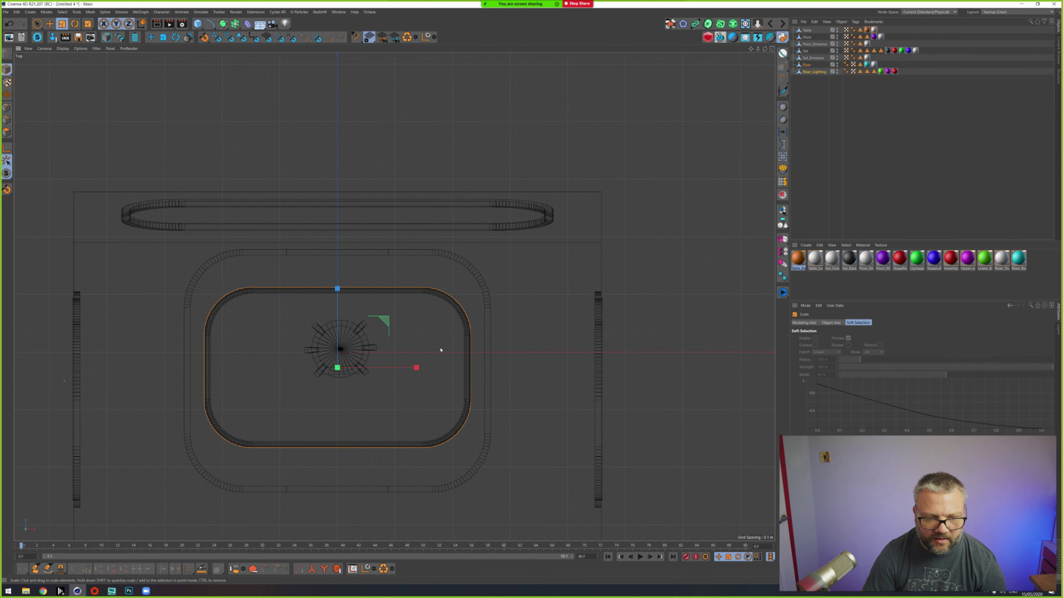
{"action": "left_click_drag", "start_coordinate": [337, 288], "coordinate": [337, 275]}
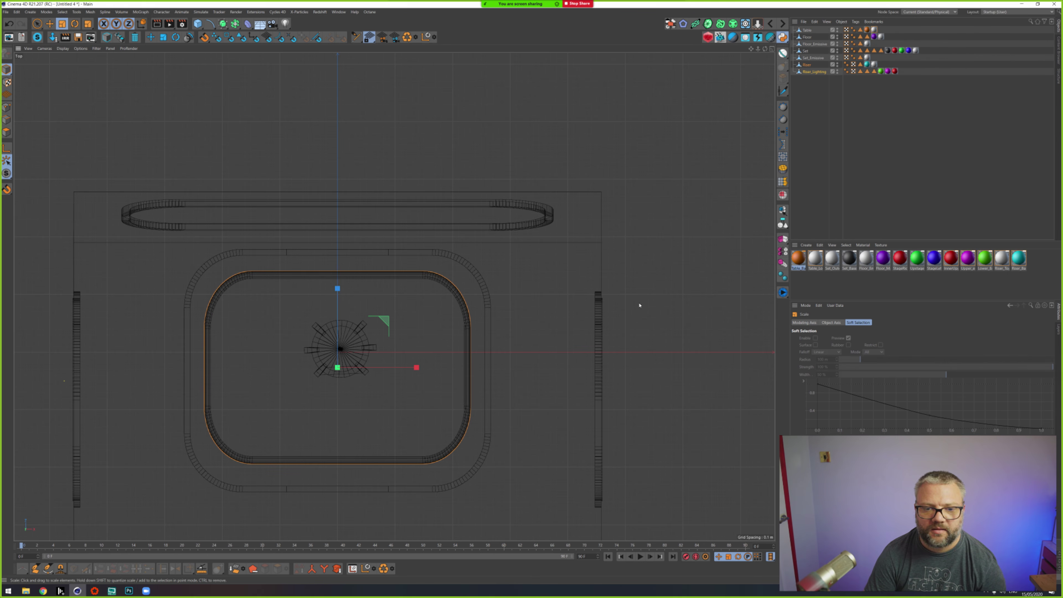
Step: Save the project as AR_Studio_Live.c4d in the Dropbox folder Friday Sessions > 005 - AR Studio
{"action": "left_click", "coordinate": [47, 117]}
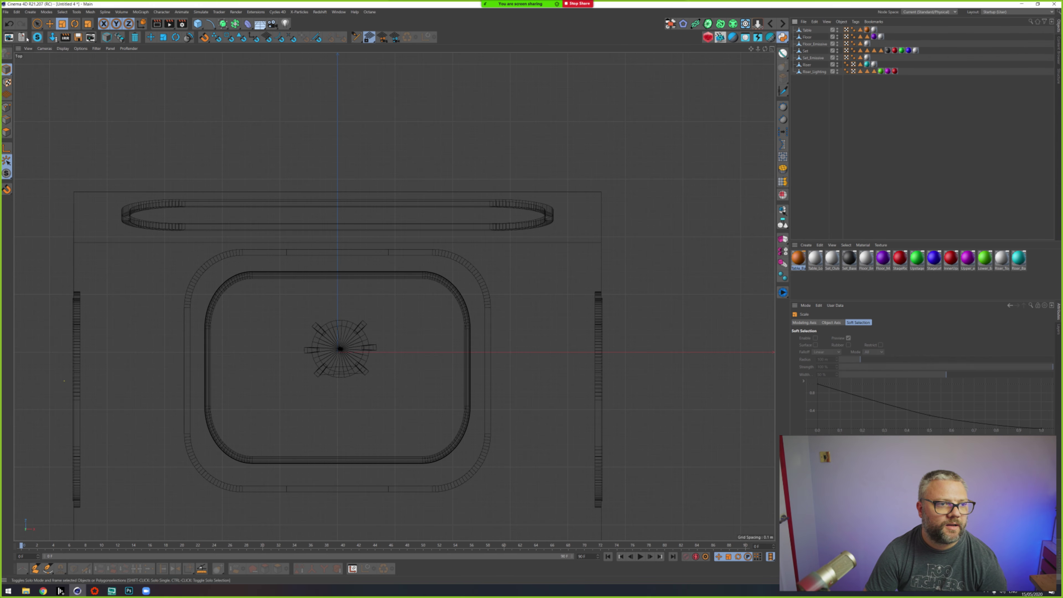
{"action": "left_click", "coordinate": [6, 13]}
{"action": "mouse_move", "coordinate": [16, 11]}
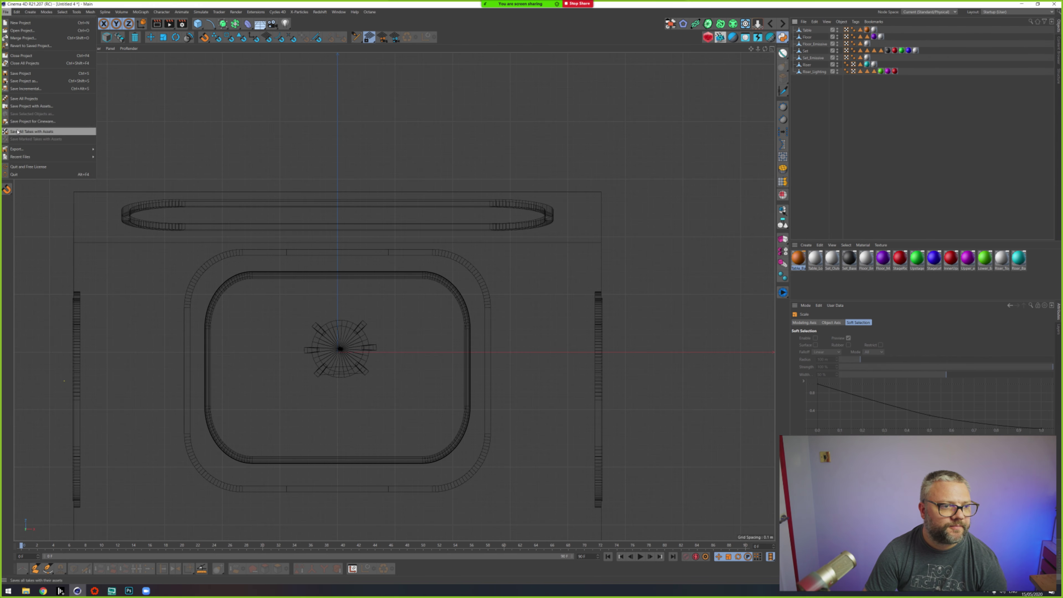
{"action": "left_click", "coordinate": [38, 82]}
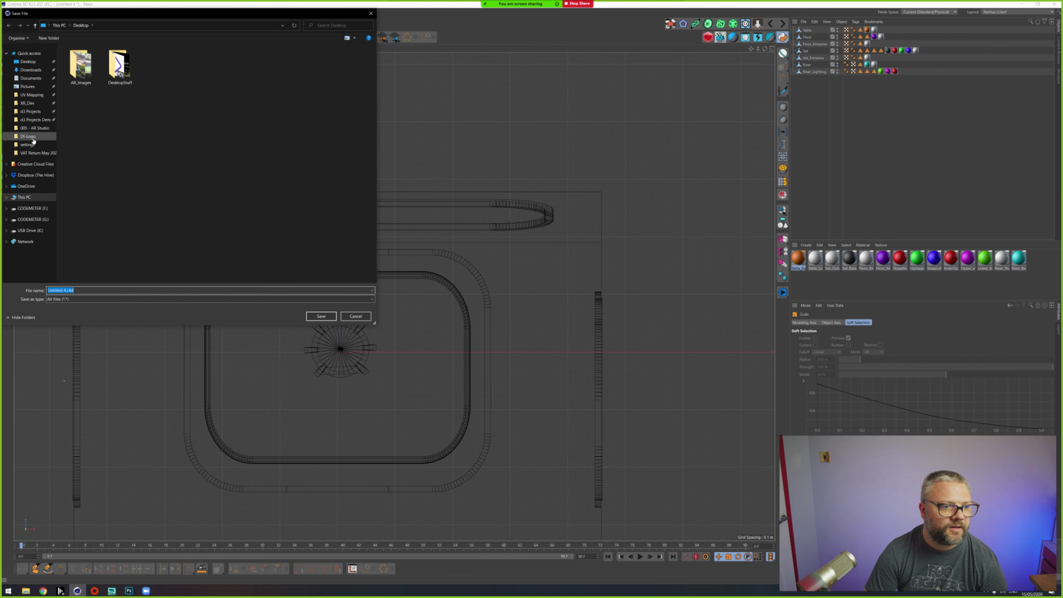
{"action": "left_click", "coordinate": [35, 175]}
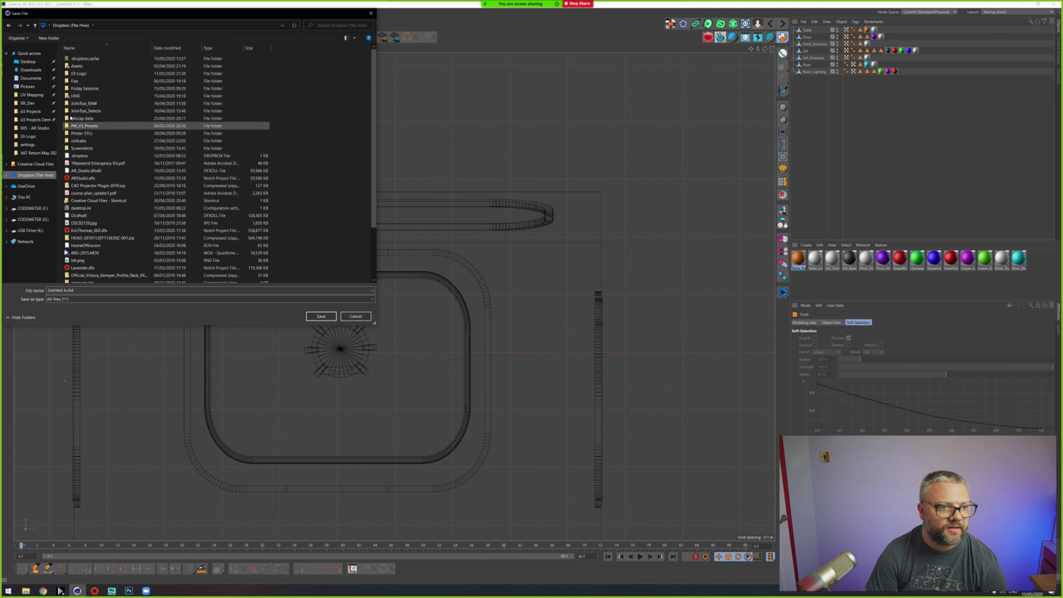
{"action": "double_click", "coordinate": [138, 89]}
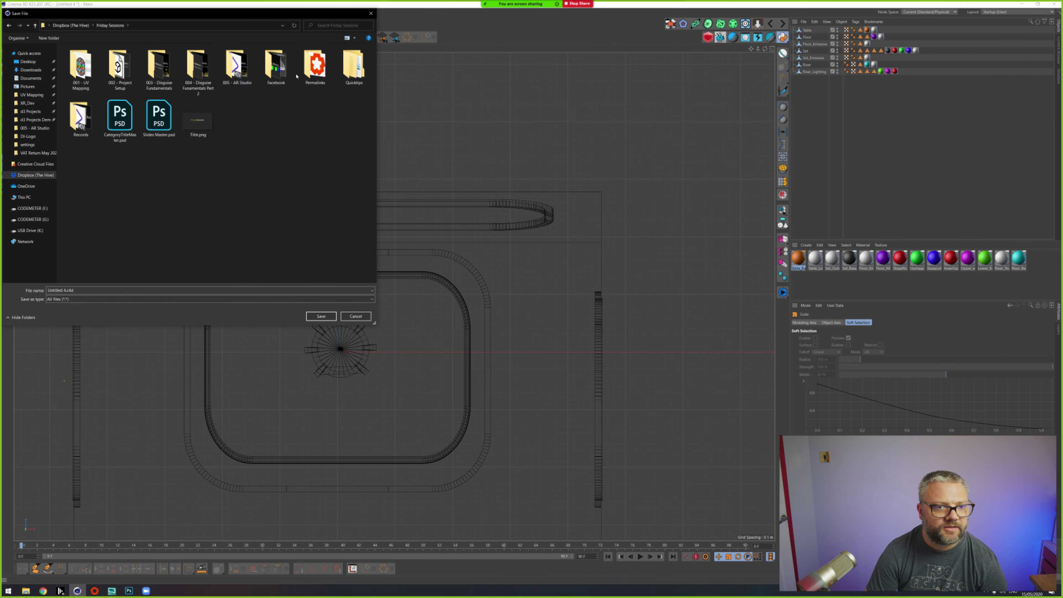
{"action": "double_click", "coordinate": [237, 67]}
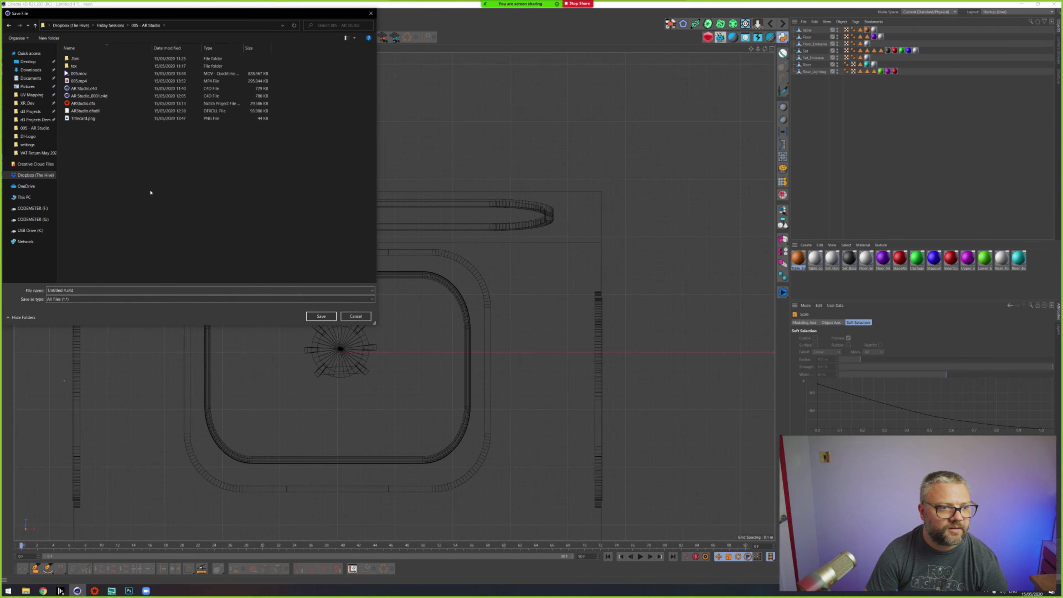
{"action": "left_click", "coordinate": [70, 291]}
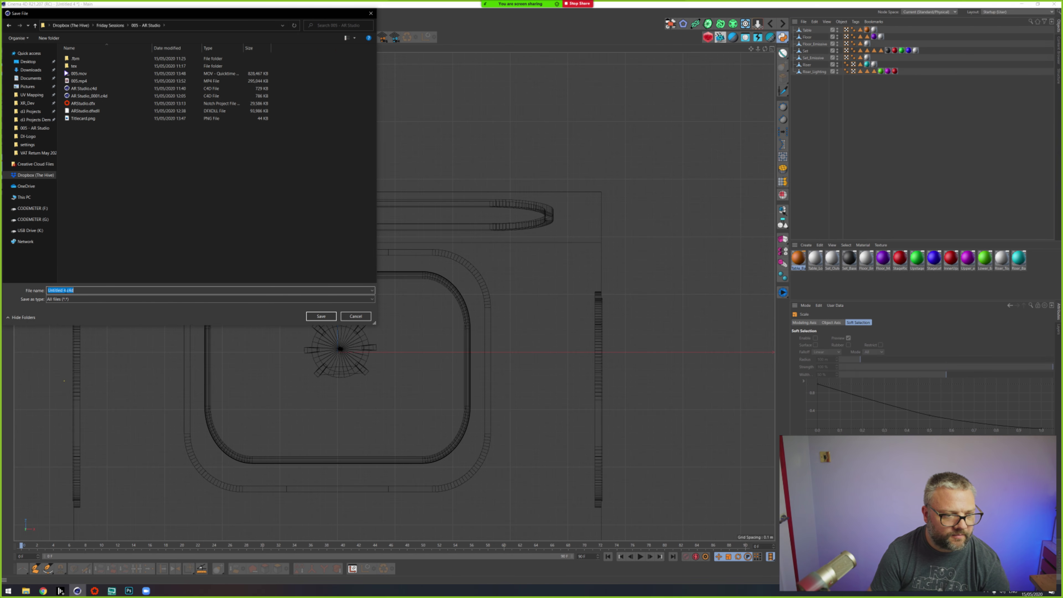
{"action": "left_click", "coordinate": [67, 291]}
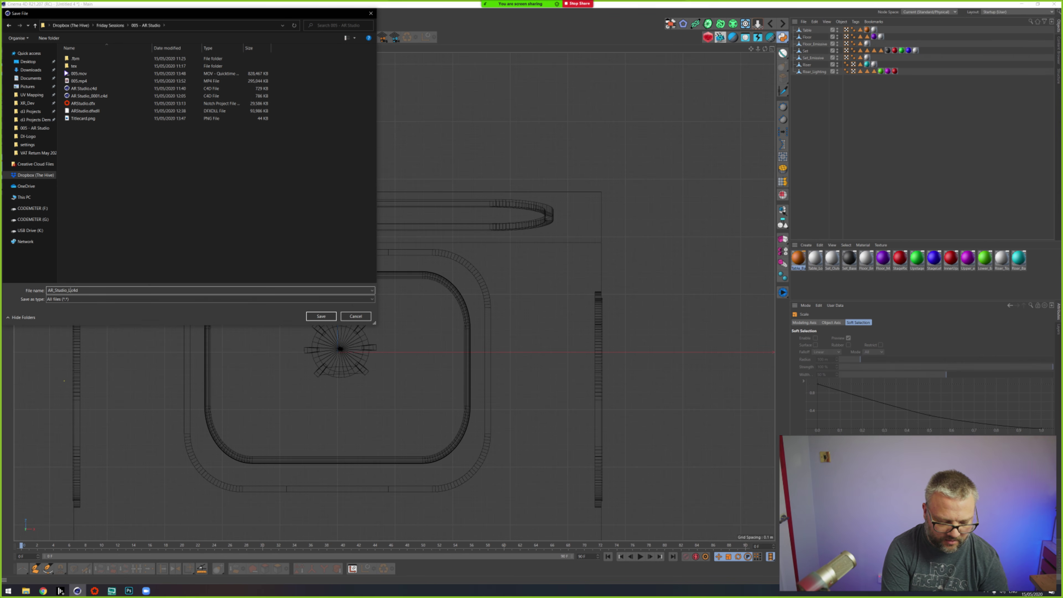
{"action": "key", "text": "Return"}
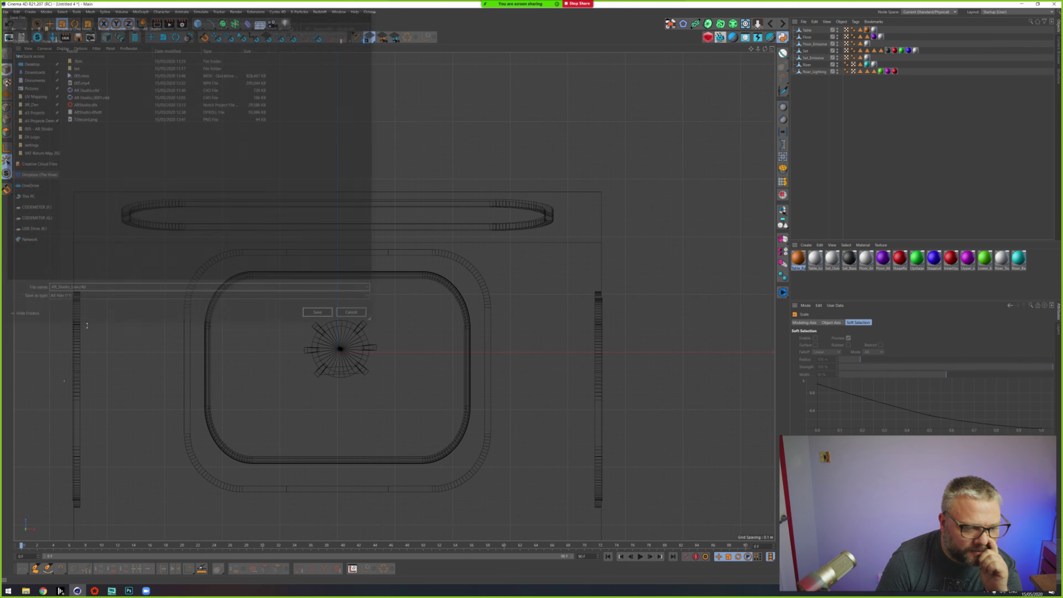
Step: Switch to Notch Builder and start a blank project, saving the changes to the open ARStudio project
{"action": "left_click", "coordinate": [95, 590]}
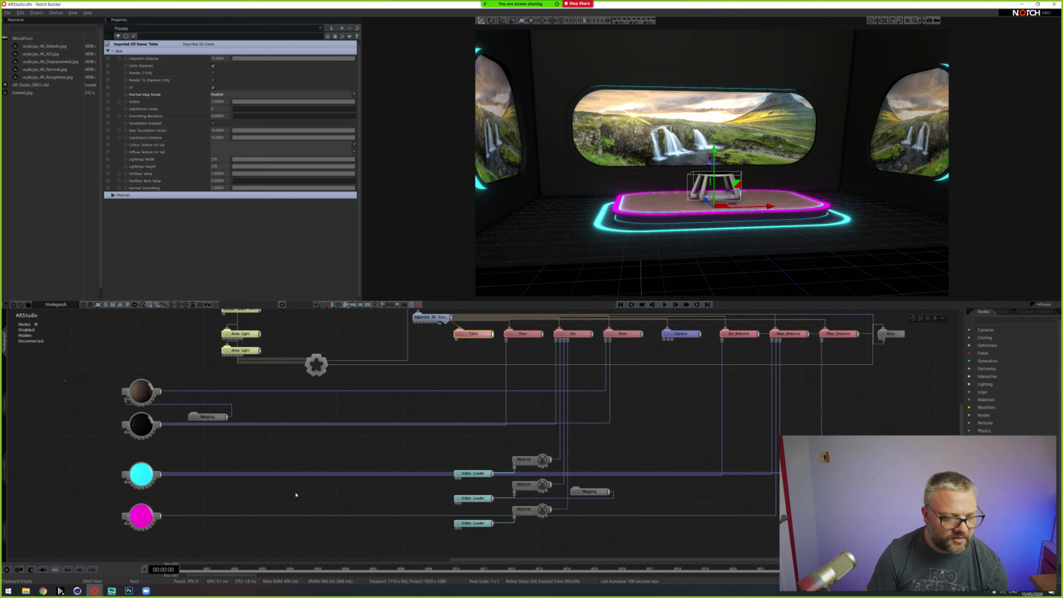
{"action": "left_click", "coordinate": [56, 557]}
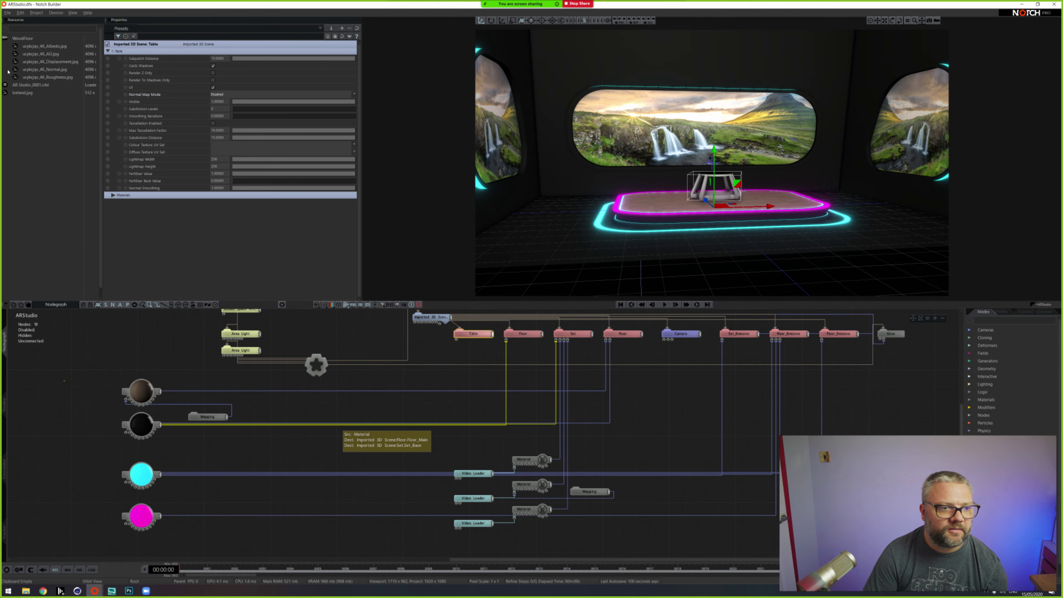
{"action": "left_click", "coordinate": [10, 15]}
{"action": "left_click", "coordinate": [25, 42]}
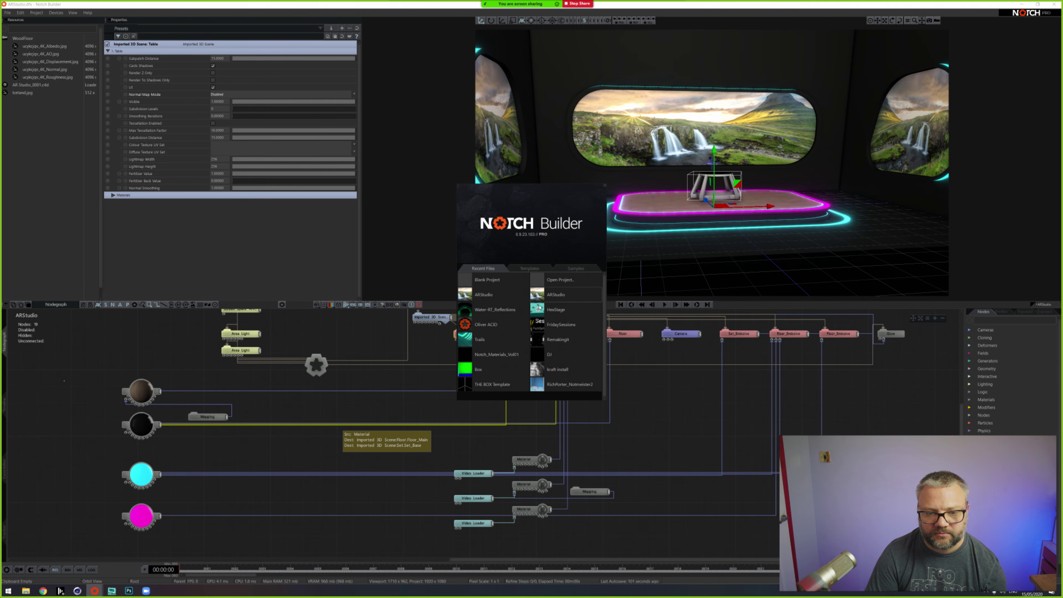
{"action": "left_click", "coordinate": [479, 284]}
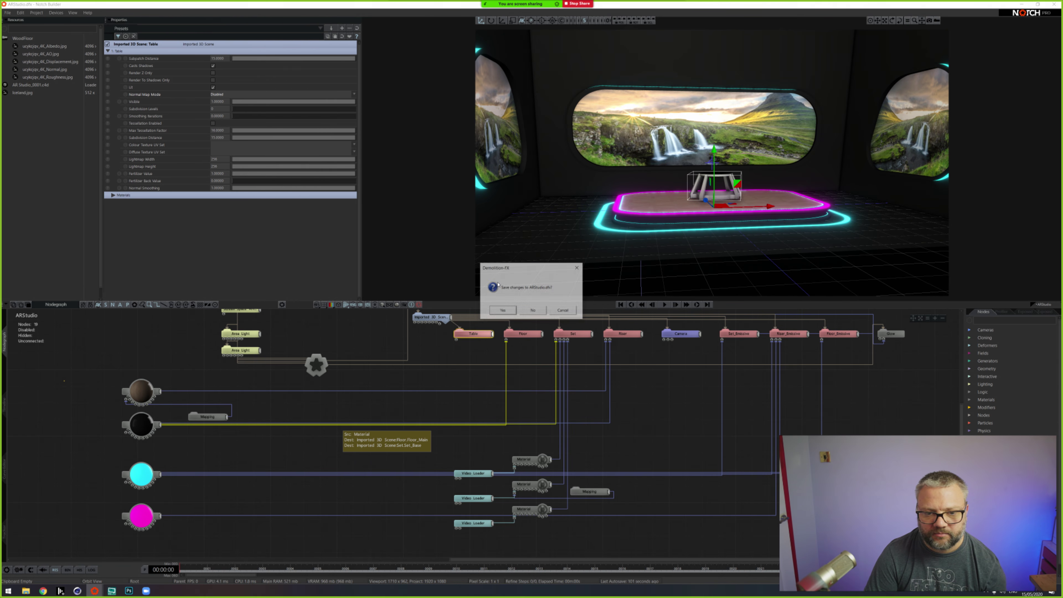
{"action": "left_click", "coordinate": [503, 311]}
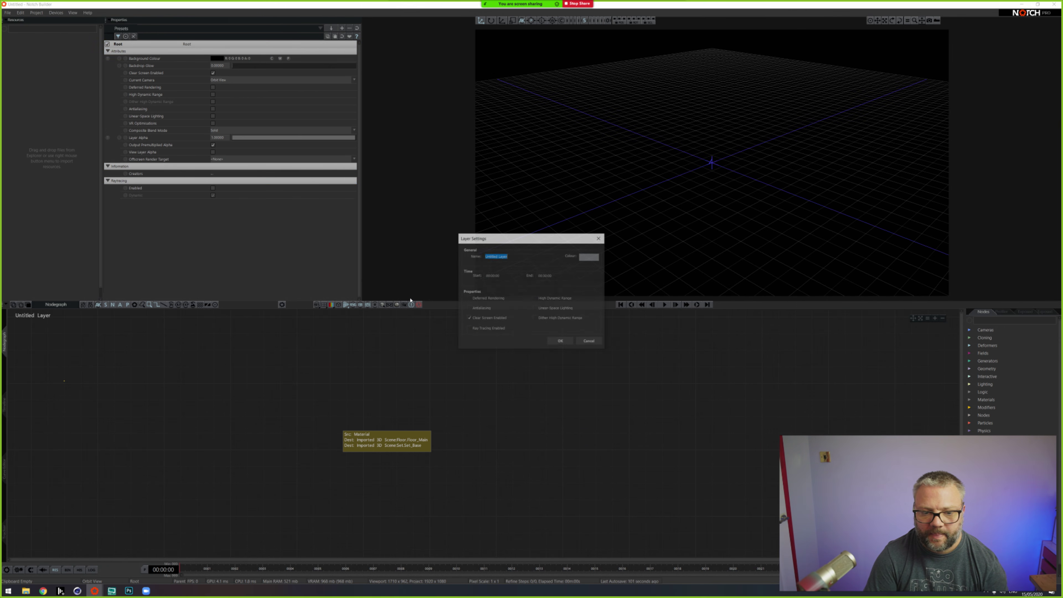
Step: Name the new project's layer AR Studio and accept its layer settings
{"action": "type", "text": "Ar"}
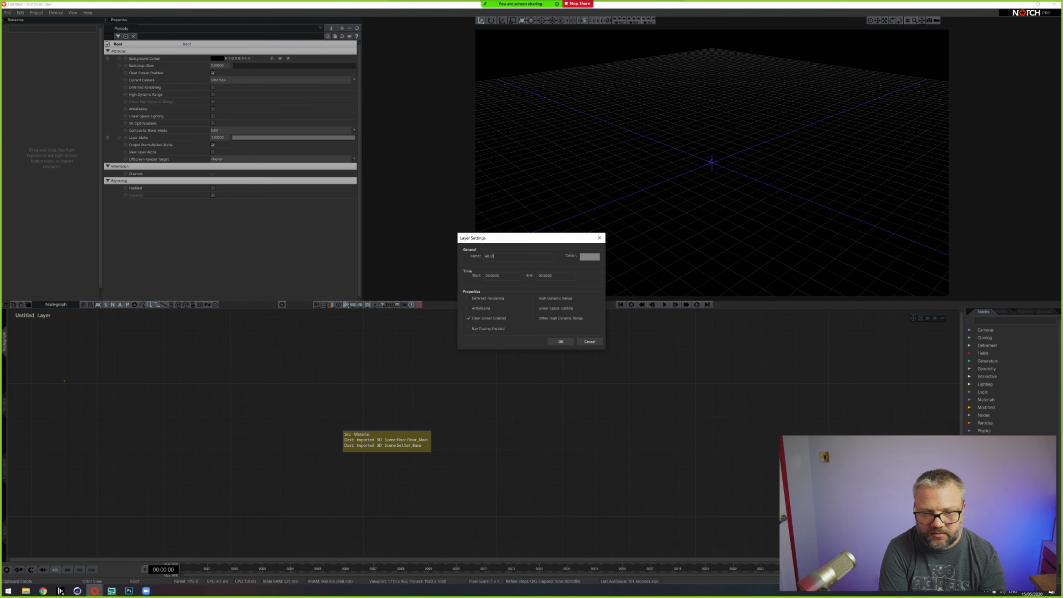
{"action": "type", "text": " Studio"}
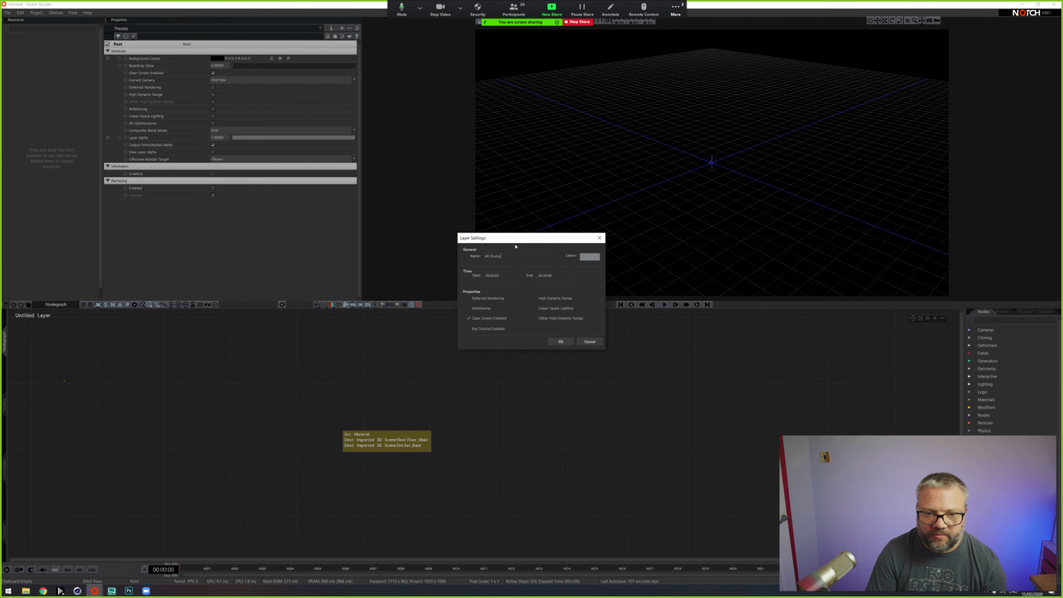
{"action": "left_click_drag", "start_coordinate": [515, 246], "coordinate": [454, 204]}
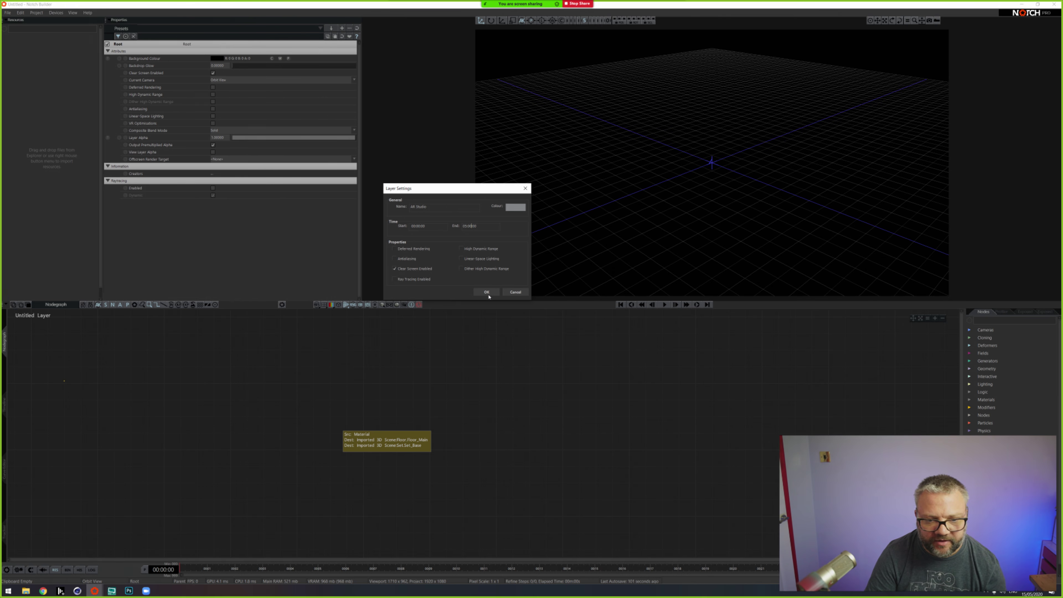
{"action": "left_click", "coordinate": [487, 292]}
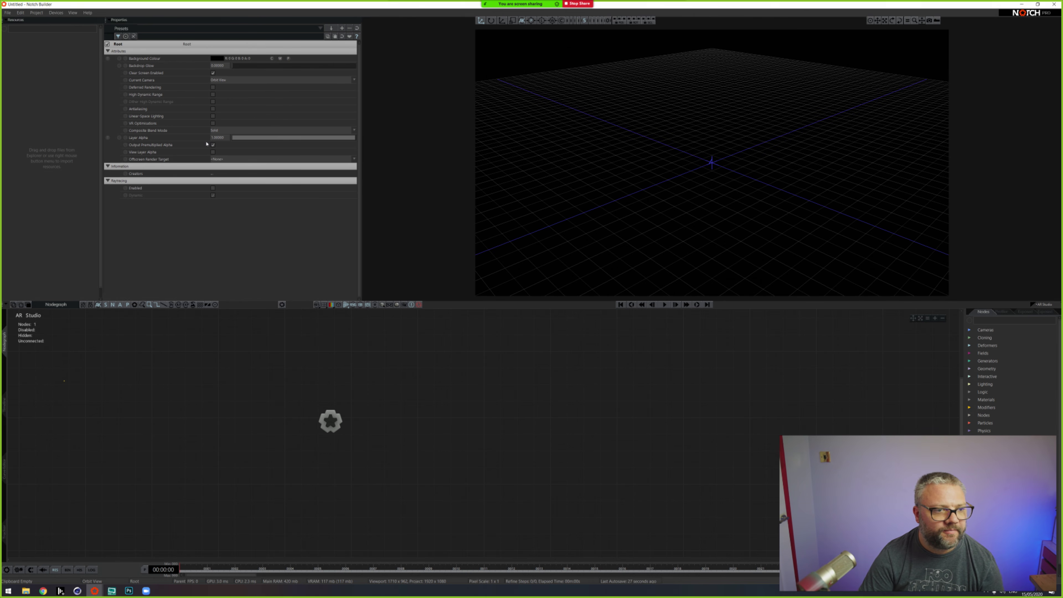
Step: Import AR_Studio_Live.c4d from Friday Sessions > 005 - AR Studio as a resource with a scene scale of 1
{"action": "double_click", "coordinate": [49, 83]}
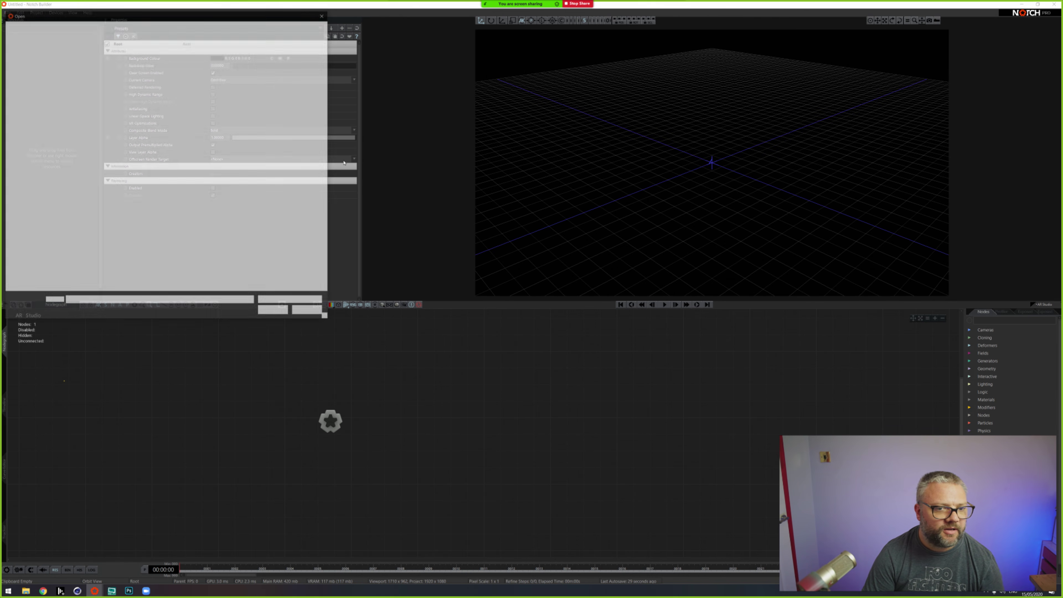
{"action": "left_click", "coordinate": [39, 176]}
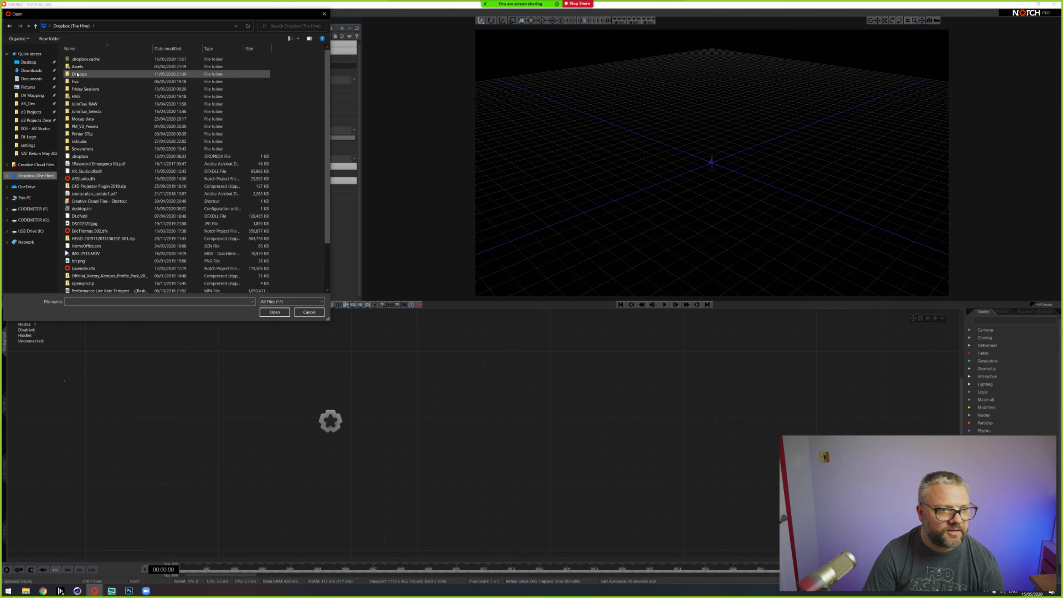
{"action": "double_click", "coordinate": [81, 89]}
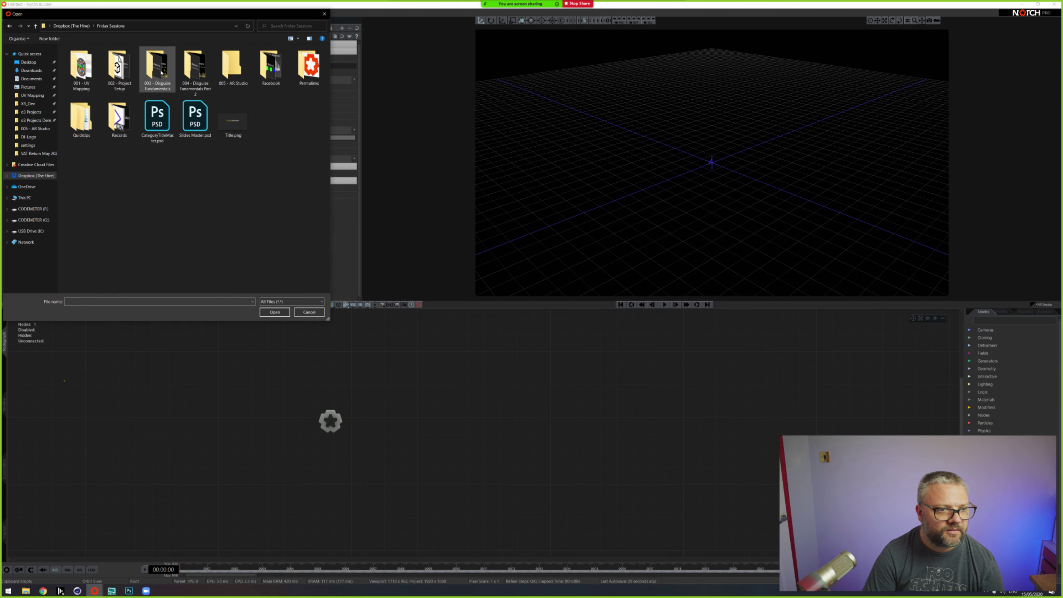
{"action": "double_click", "coordinate": [244, 74]}
{"action": "double_click", "coordinate": [94, 106]}
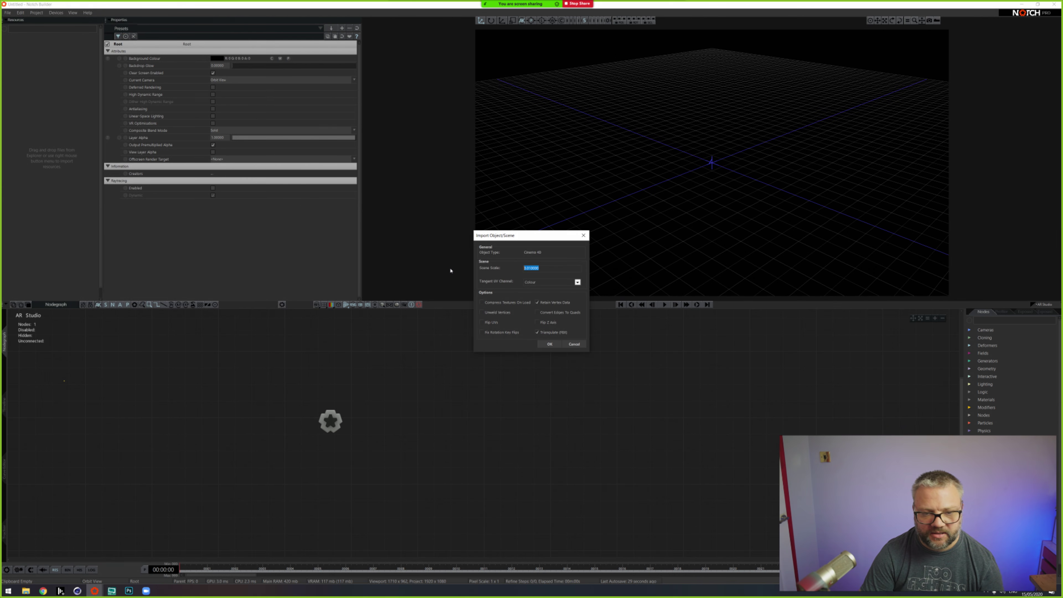
{"action": "type", "text": "1"}
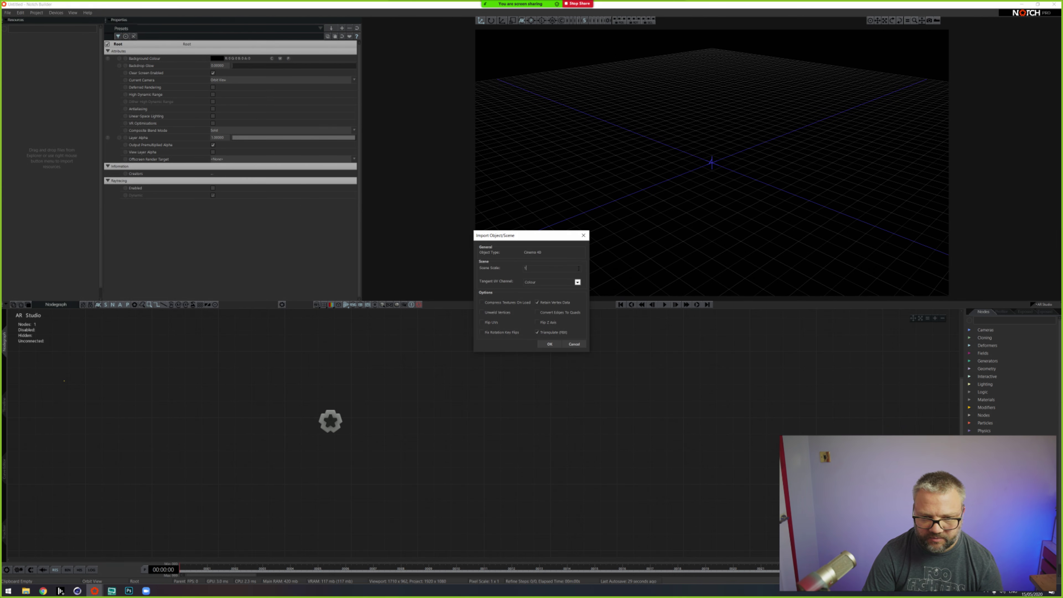
{"action": "left_click", "coordinate": [549, 344]}
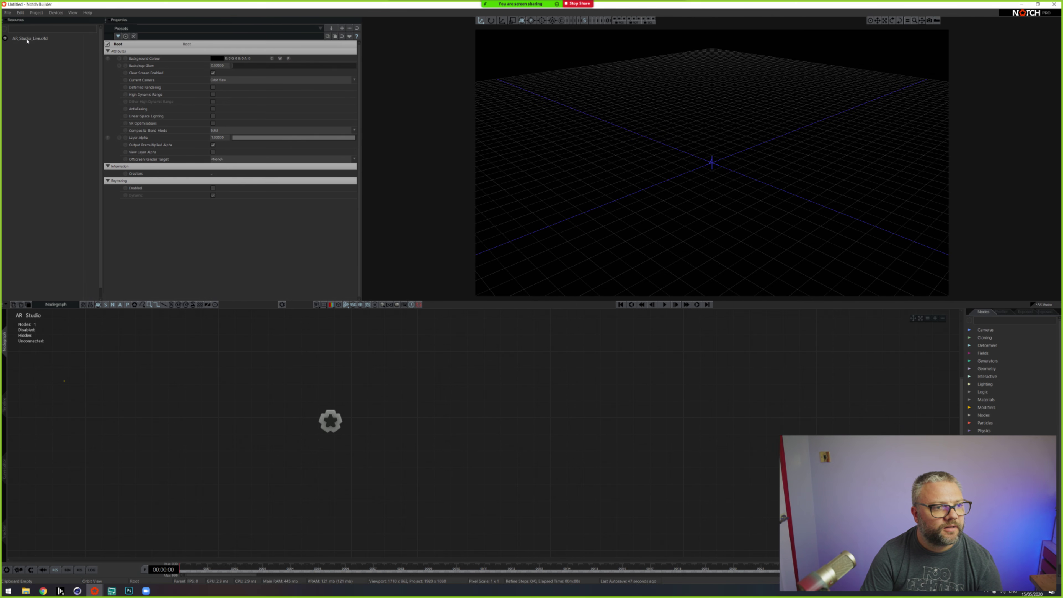
Step: Add AR_Studio_Live.c4d to the nodegraph as a 3D scene node, connect it to the Root, and place it farther from the Root
{"action": "left_click_drag", "start_coordinate": [26, 41], "coordinate": [389, 384]}
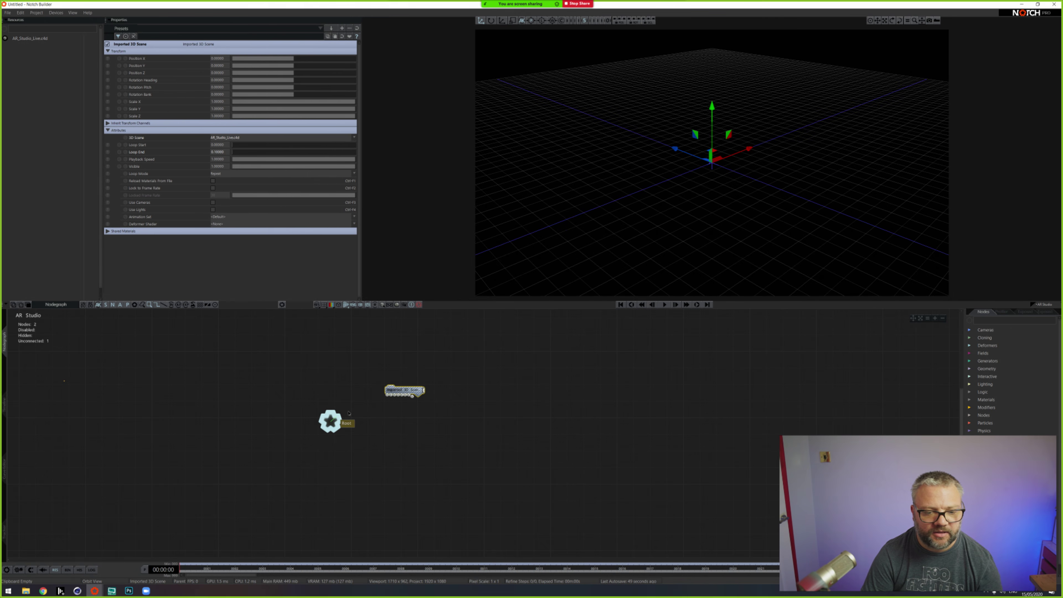
{"action": "left_click_drag", "start_coordinate": [348, 413], "coordinate": [389, 384]}
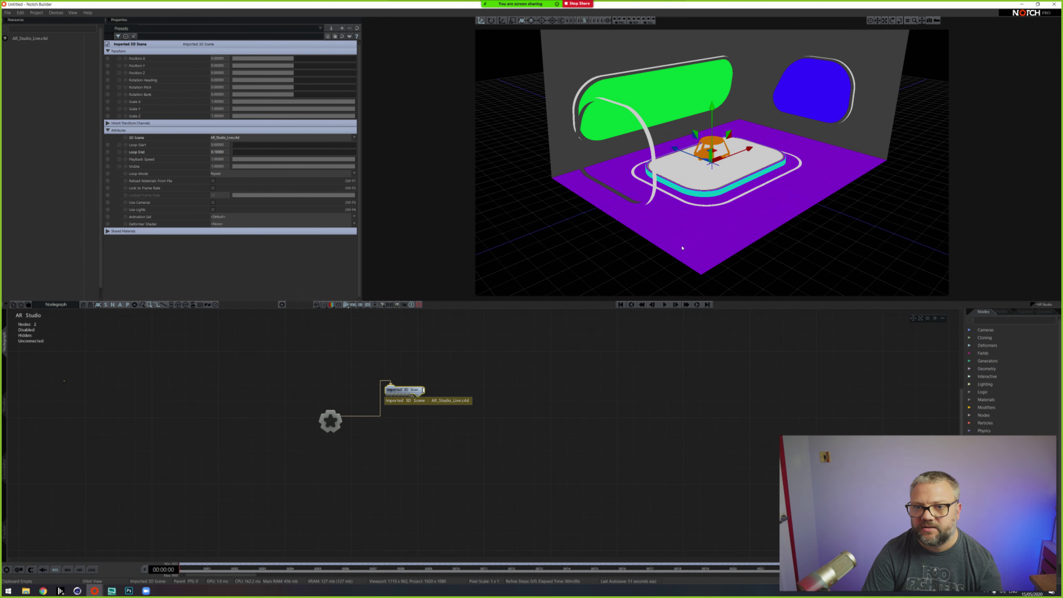
{"action": "left_click_drag", "start_coordinate": [682, 248], "coordinate": [630, 180]}
{"action": "left_click_drag", "start_coordinate": [410, 390], "coordinate": [444, 390]}
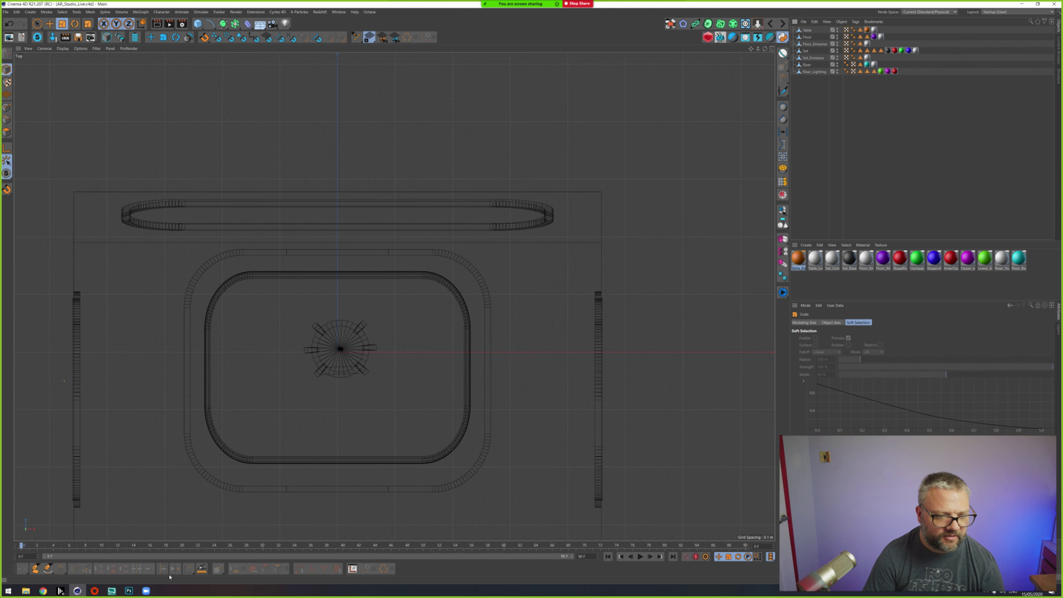
Step: Switch to Cinema 4D and check the unit display setting in its preferences
{"action": "left_click", "coordinate": [77, 591]}
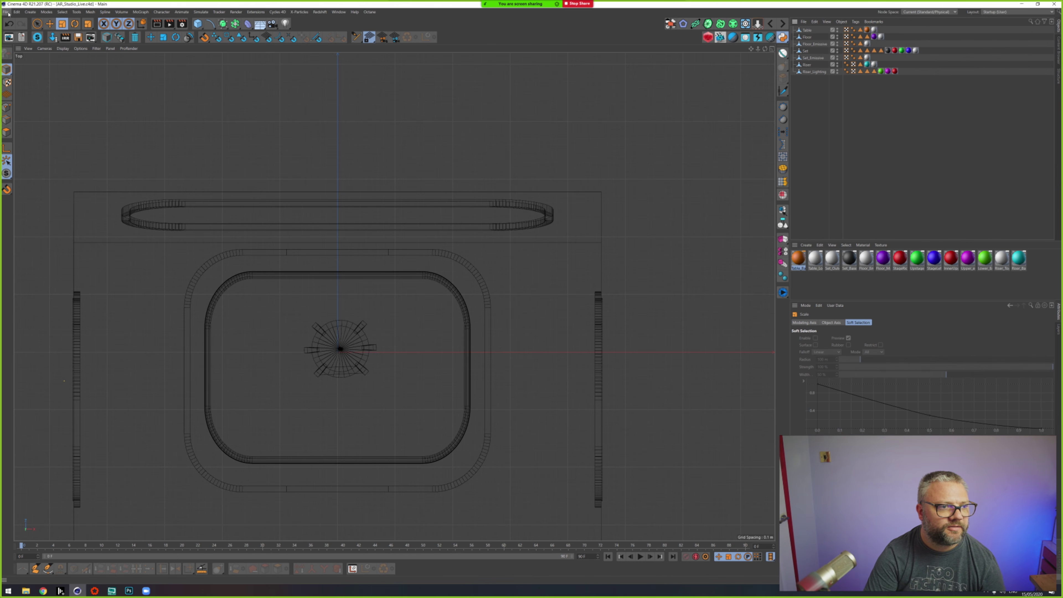
{"action": "left_click", "coordinate": [7, 11]}
{"action": "mouse_move", "coordinate": [17, 12]}
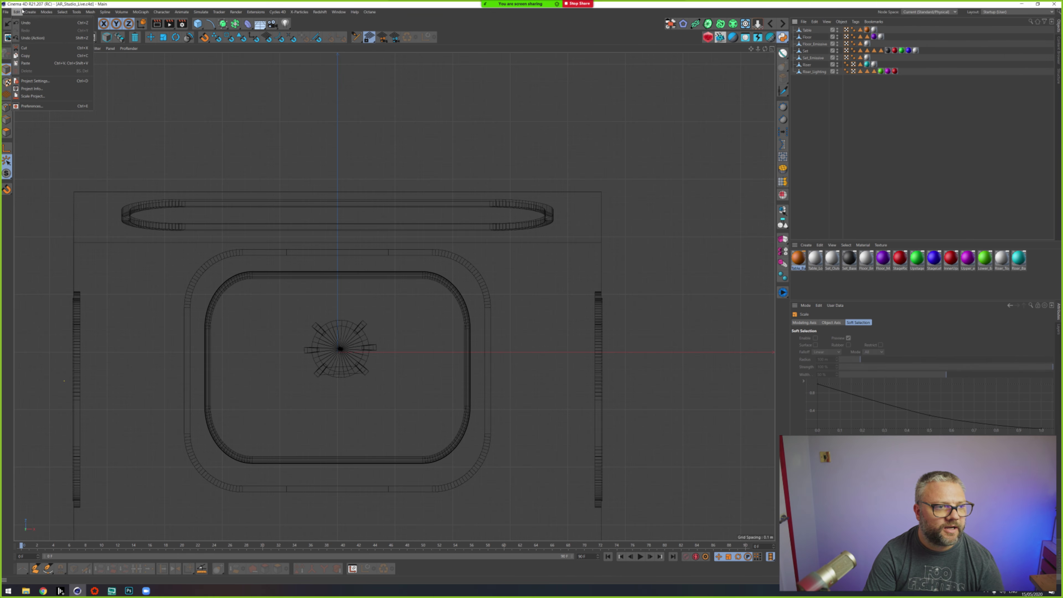
{"action": "left_click", "coordinate": [38, 107]}
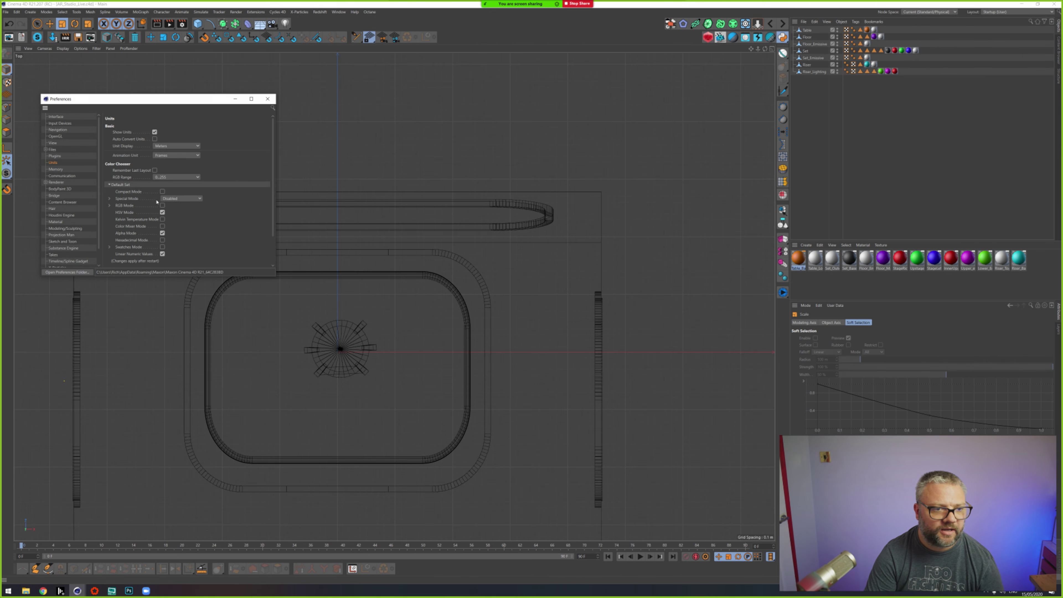
{"action": "left_click", "coordinate": [267, 99]}
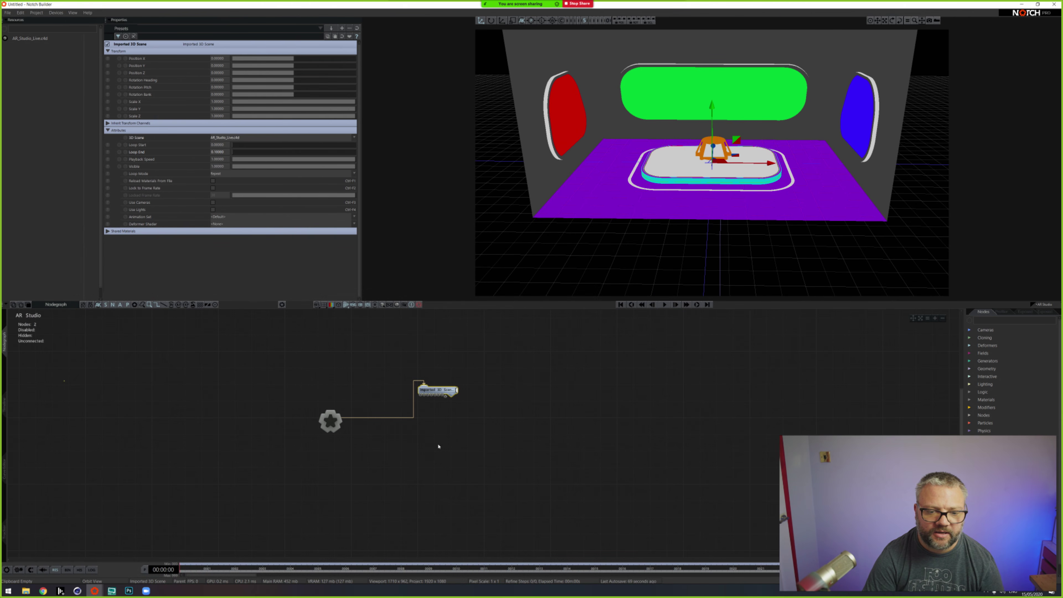
Step: Expand the Imported 3D Scene node and spread its Floor, Floor_Emissive, Set, Set_Emissive, Riser and Riser_Lighting nodes into a row beside Table
{"action": "right_click", "coordinate": [439, 446]}
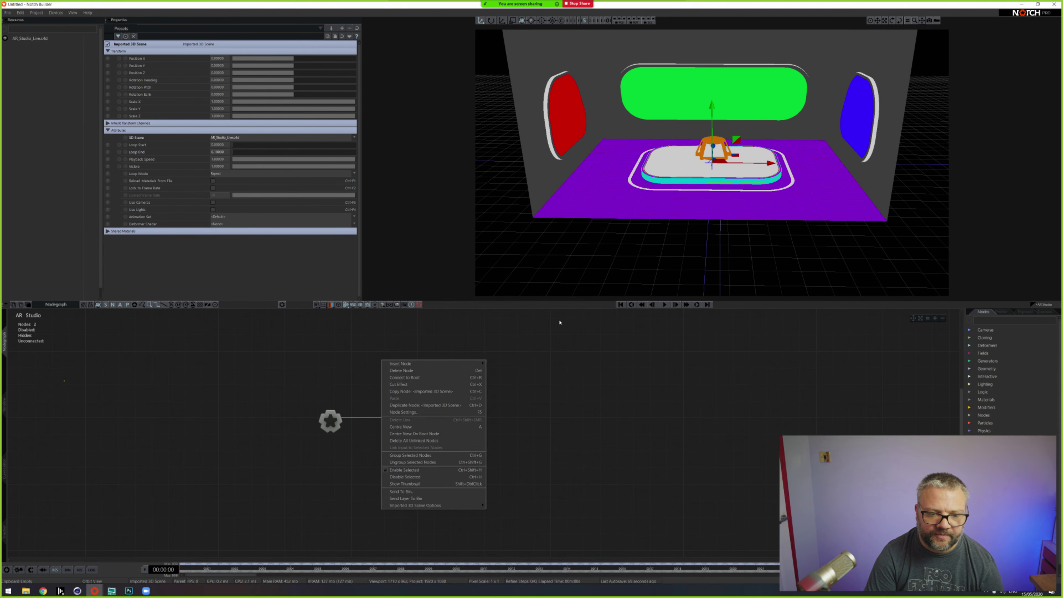
{"action": "left_click", "coordinate": [618, 384]}
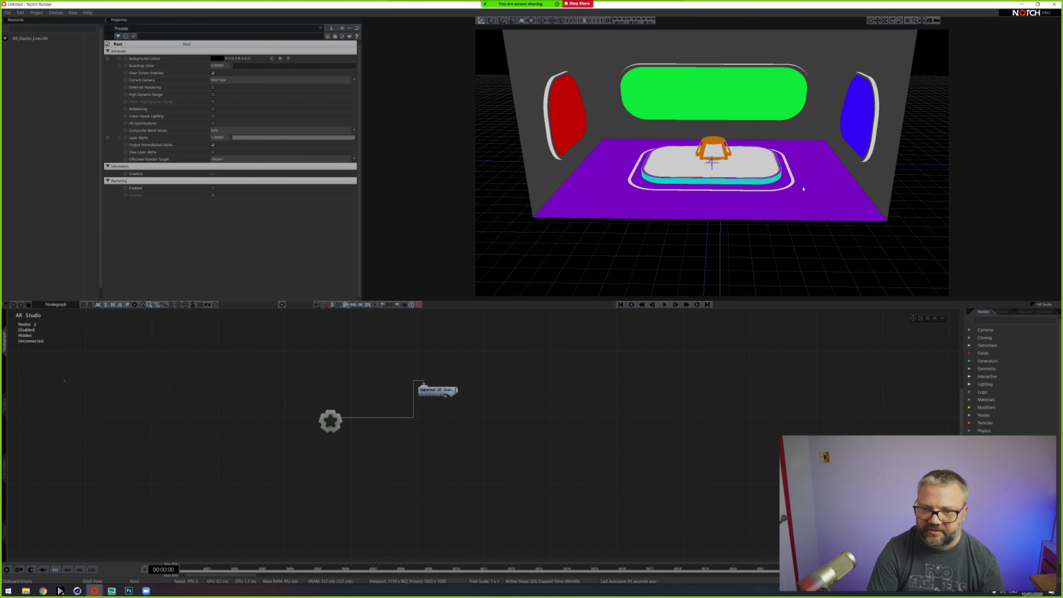
{"action": "left_click", "coordinate": [456, 390]}
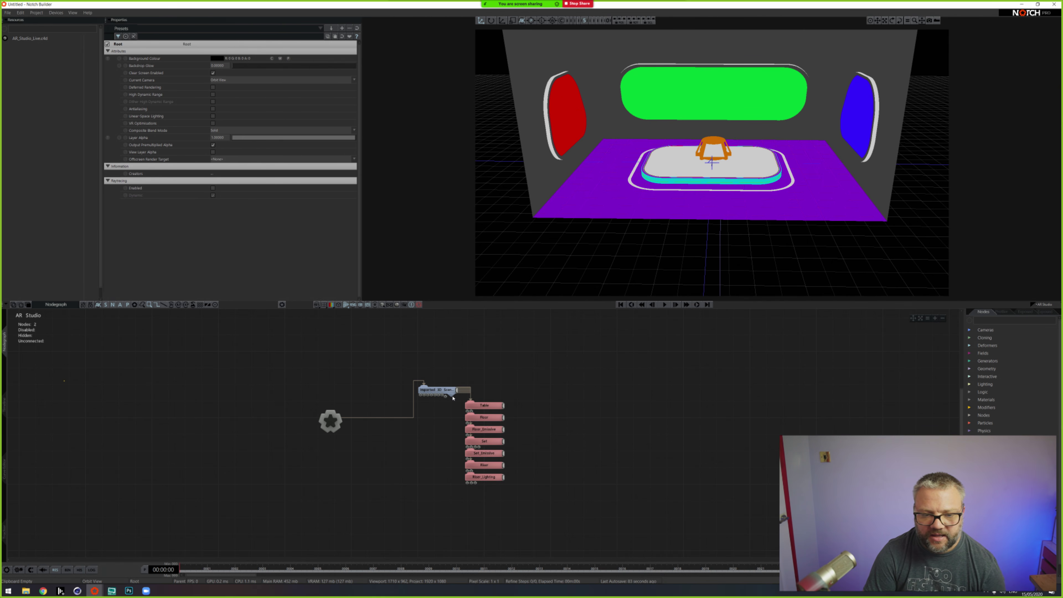
{"action": "left_click_drag", "start_coordinate": [497, 422], "coordinate": [542, 411]}
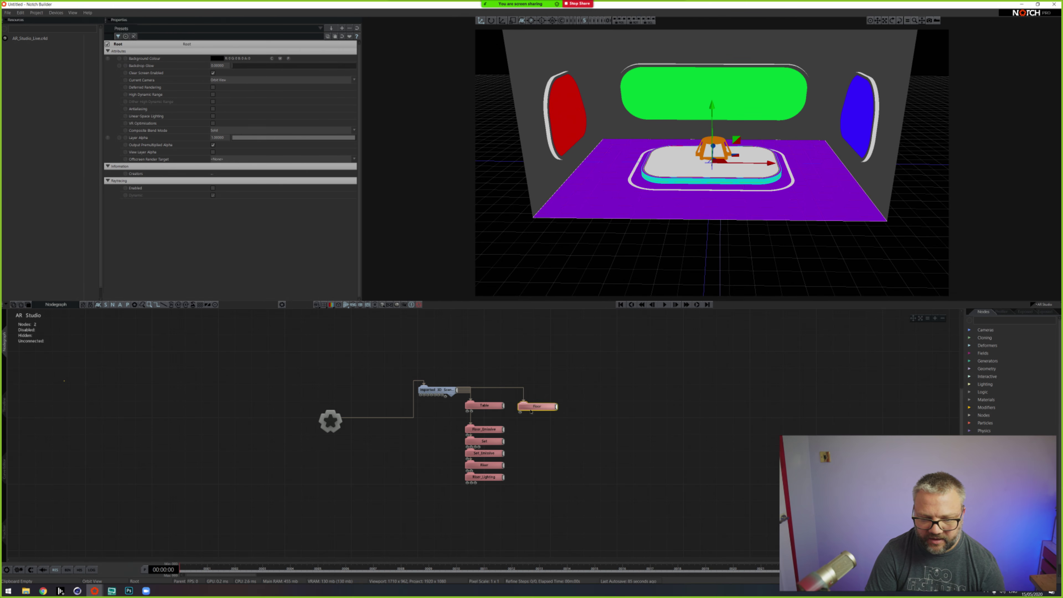
{"action": "left_click_drag", "start_coordinate": [482, 432], "coordinate": [576, 409]}
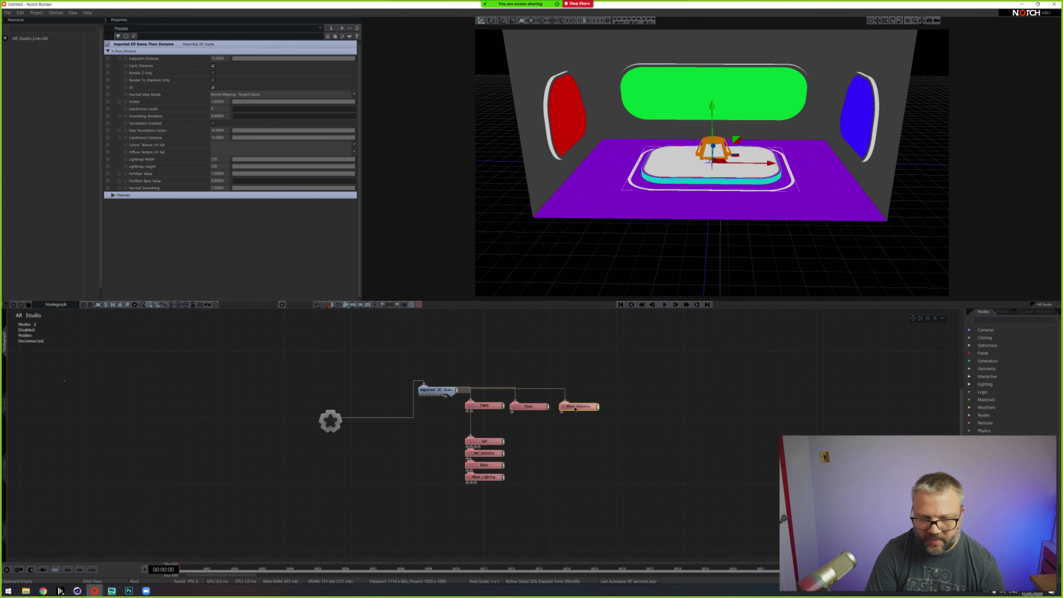
{"action": "left_click_drag", "start_coordinate": [477, 441], "coordinate": [615, 398]}
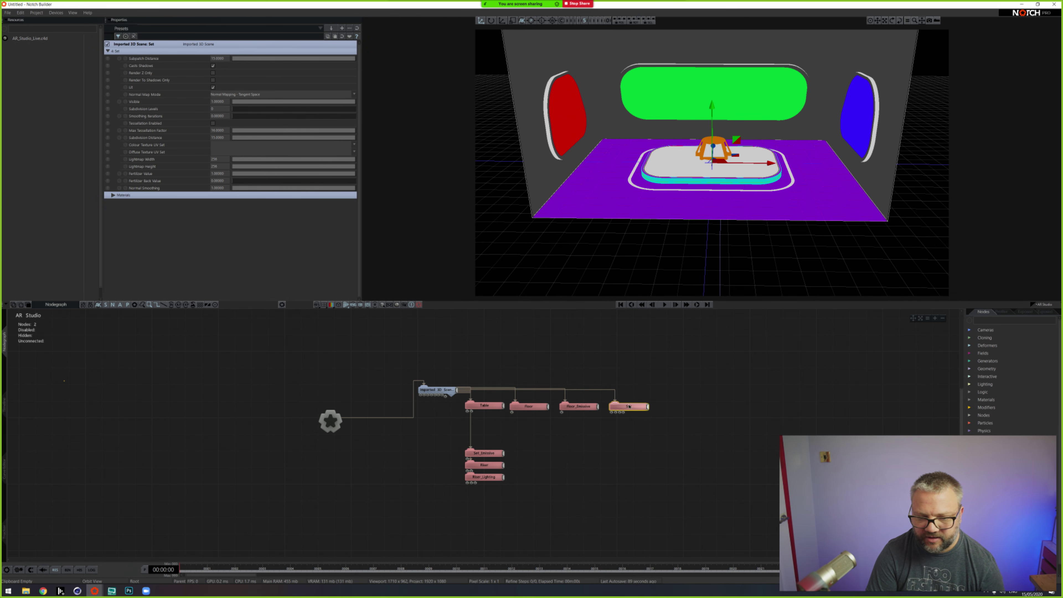
{"action": "left_click_drag", "start_coordinate": [483, 456], "coordinate": [679, 407]}
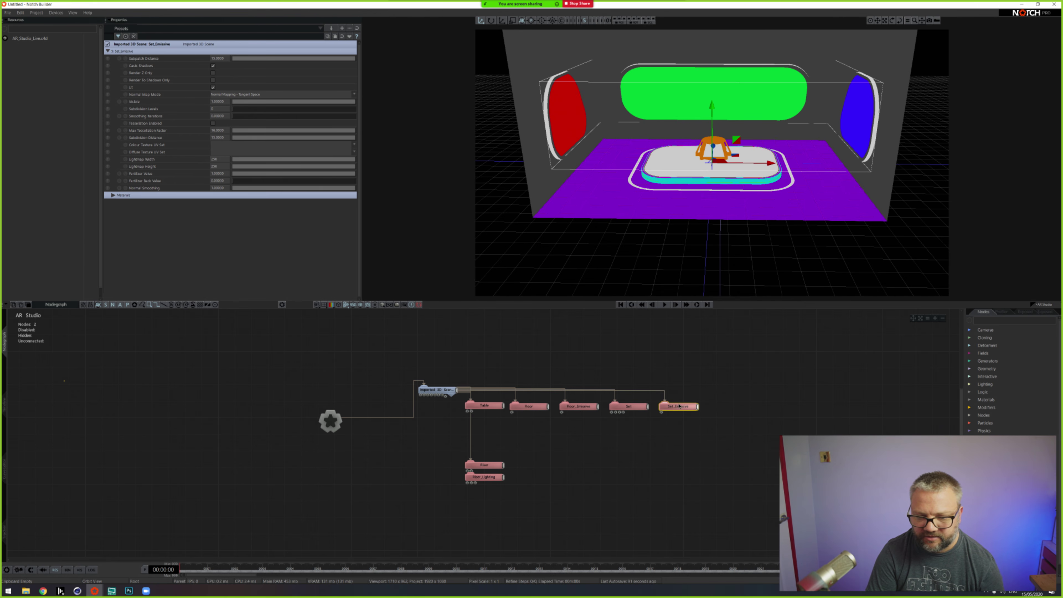
{"action": "left_click", "coordinate": [496, 465]}
{"action": "left_click_drag", "start_coordinate": [509, 466], "coordinate": [754, 408]}
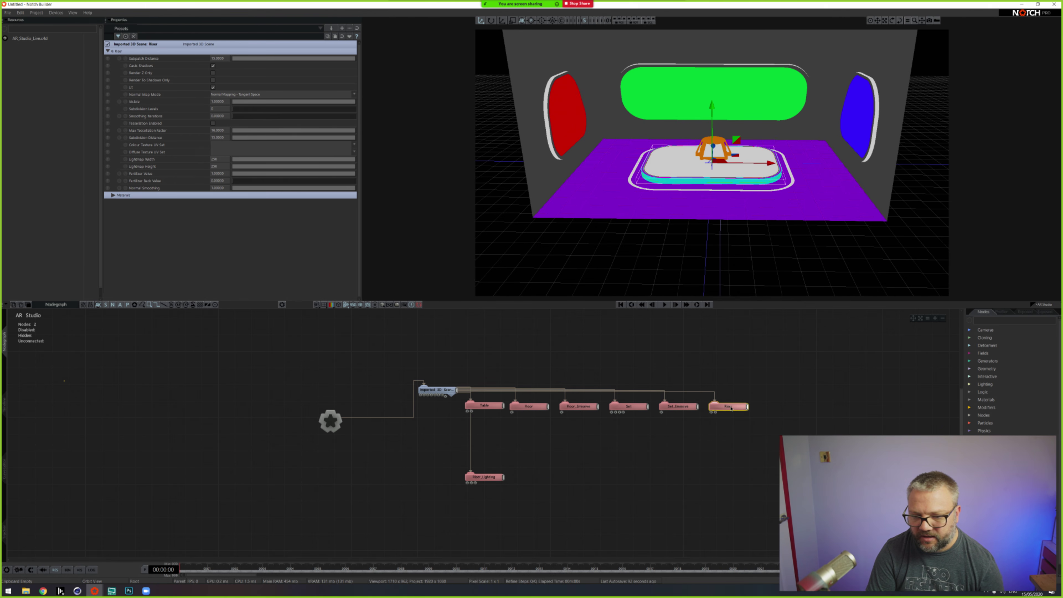
{"action": "left_click_drag", "start_coordinate": [513, 481], "coordinate": [822, 406]}
Step: Group Set_Emissive and Floor_Emissive after Riser_Lighting at the far end of the row, and space Table, Floor, Set and Riser evenly together
{"action": "left_click_drag", "start_coordinate": [674, 407], "coordinate": [863, 407]}
{"action": "left_click_drag", "start_coordinate": [580, 406], "coordinate": [922, 407]}
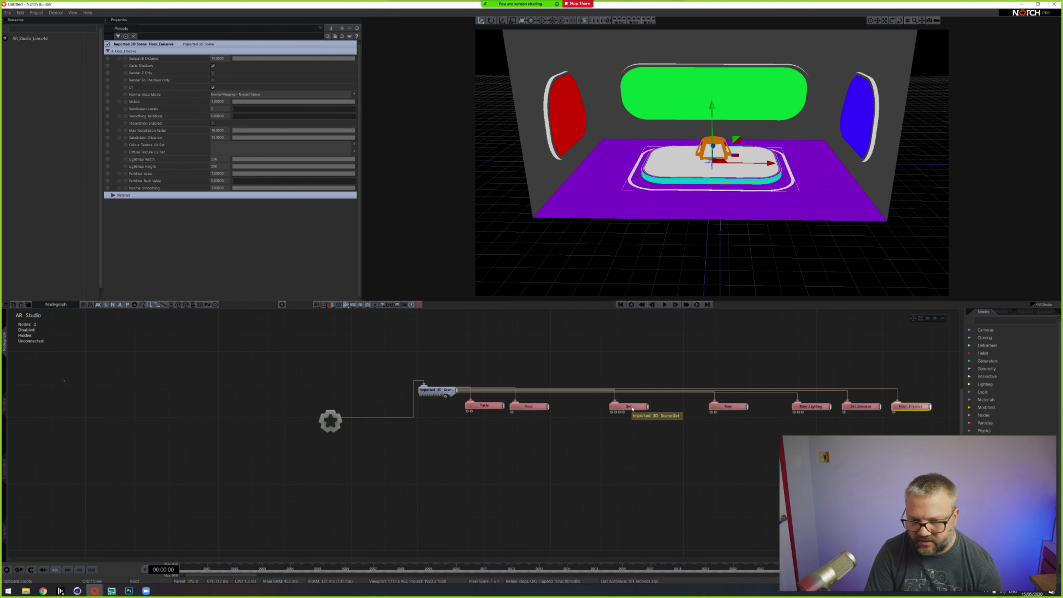
{"action": "left_click_drag", "start_coordinate": [628, 406], "coordinate": [579, 406]}
{"action": "left_click", "coordinate": [528, 407]}
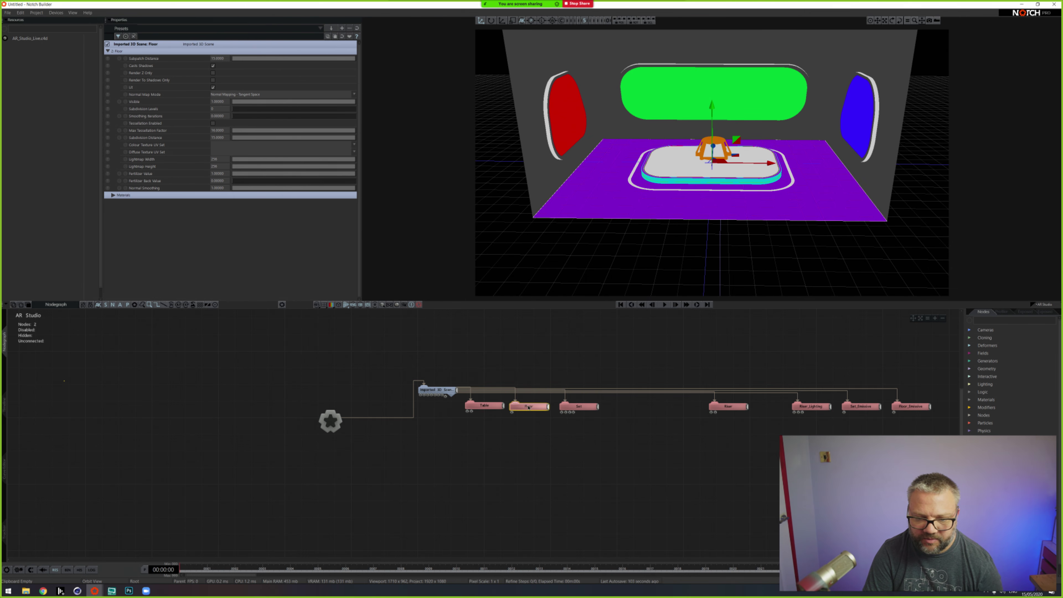
{"action": "left_click_drag", "start_coordinate": [720, 407], "coordinate": [621, 410]}
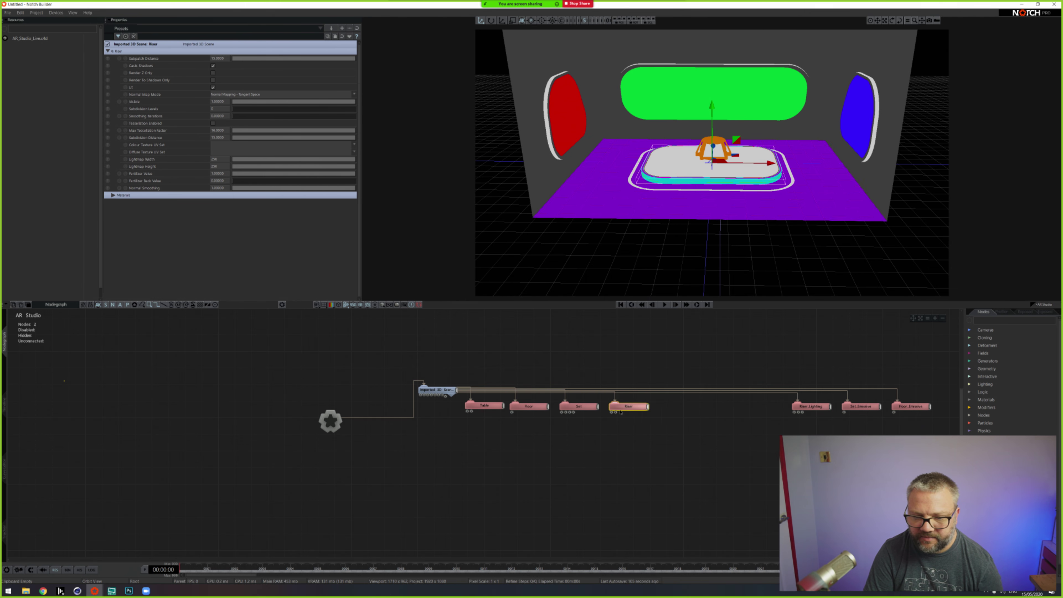
{"action": "middle_click_drag", "start_coordinate": [443, 430], "coordinate": [298, 420]}
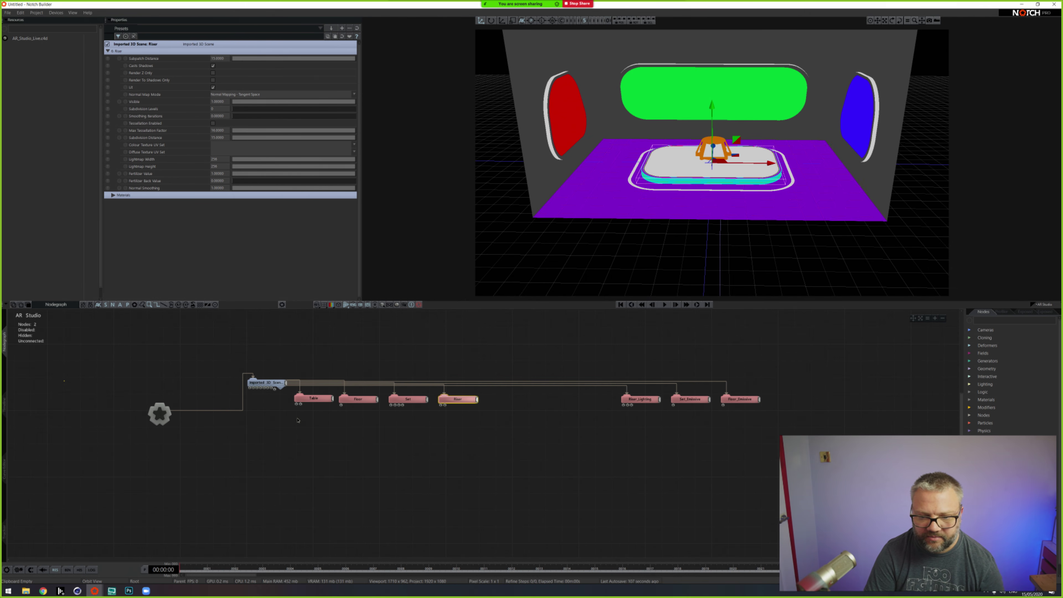
{"action": "left_click_drag", "start_coordinate": [321, 404], "coordinate": [316, 404]}
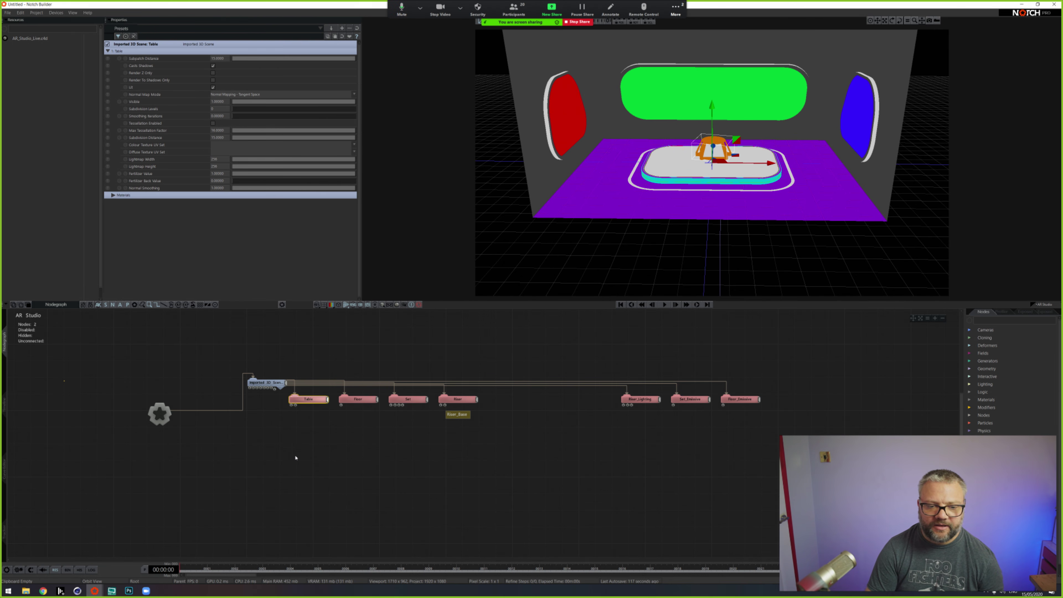
{"action": "middle_click_drag", "start_coordinate": [281, 448], "coordinate": [351, 441]}
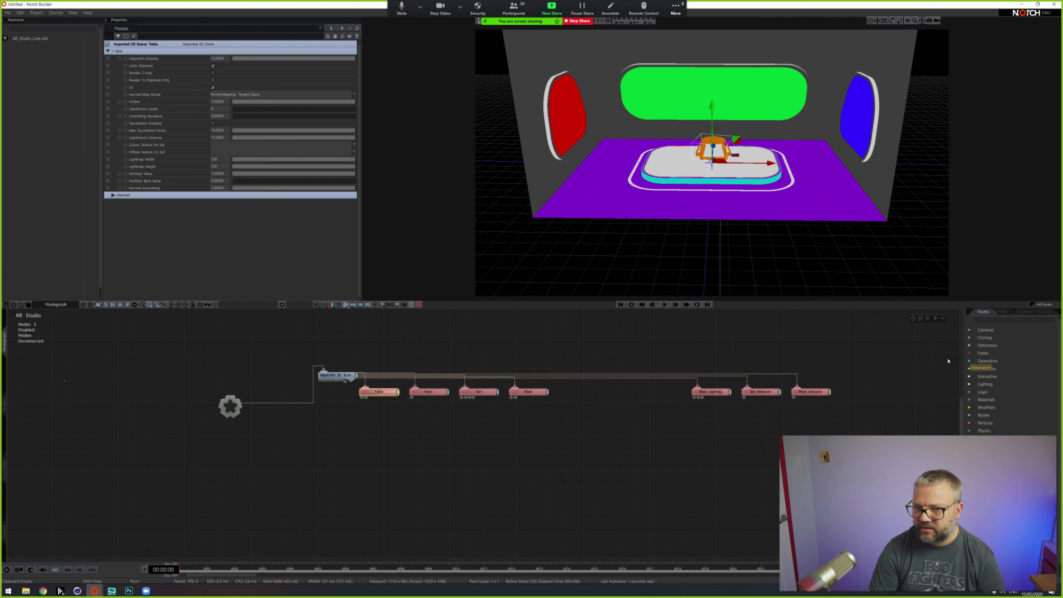
Step: Add a Material node connected to the Floor node and set its colour to dark grey, RGB 41, 41, 41
{"action": "scroll", "coordinate": [691, 232], "scroll_direction": "up", "scroll_amount": 1}
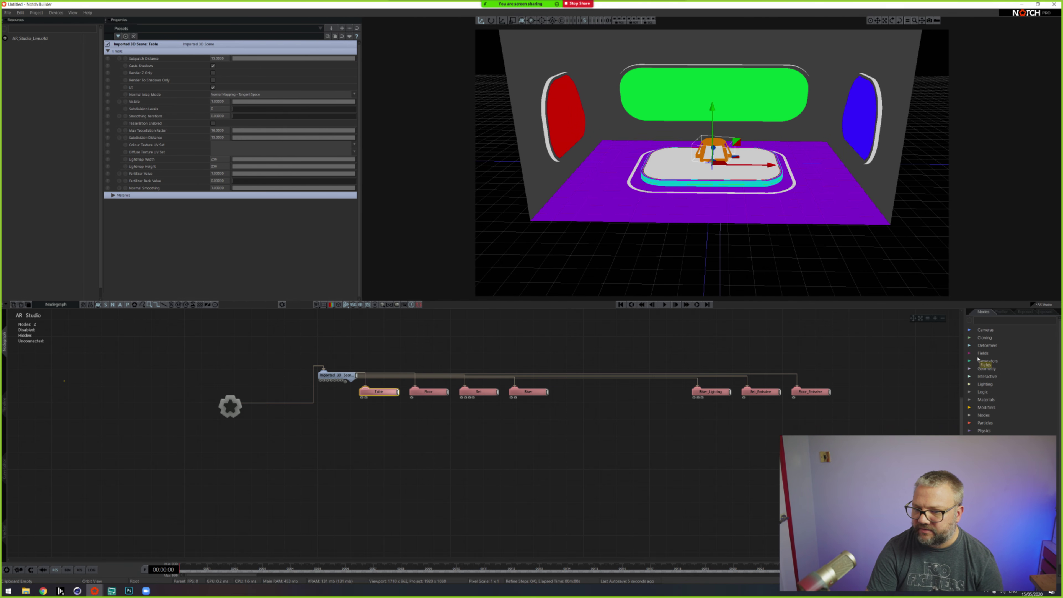
{"action": "left_click", "coordinate": [970, 399]}
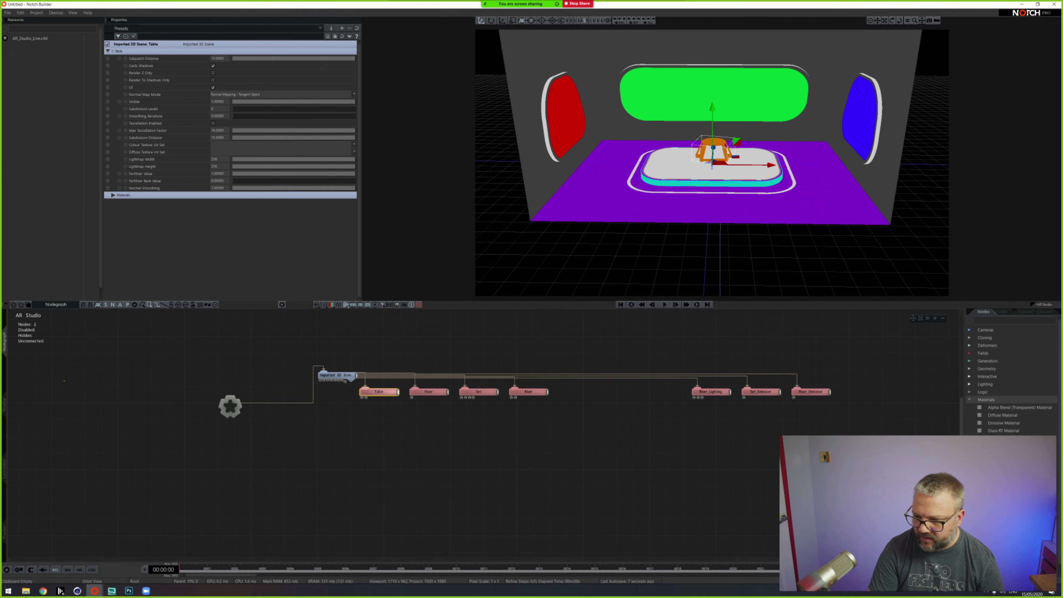
{"action": "left_click_drag", "start_coordinate": [1002, 415], "coordinate": [205, 457]}
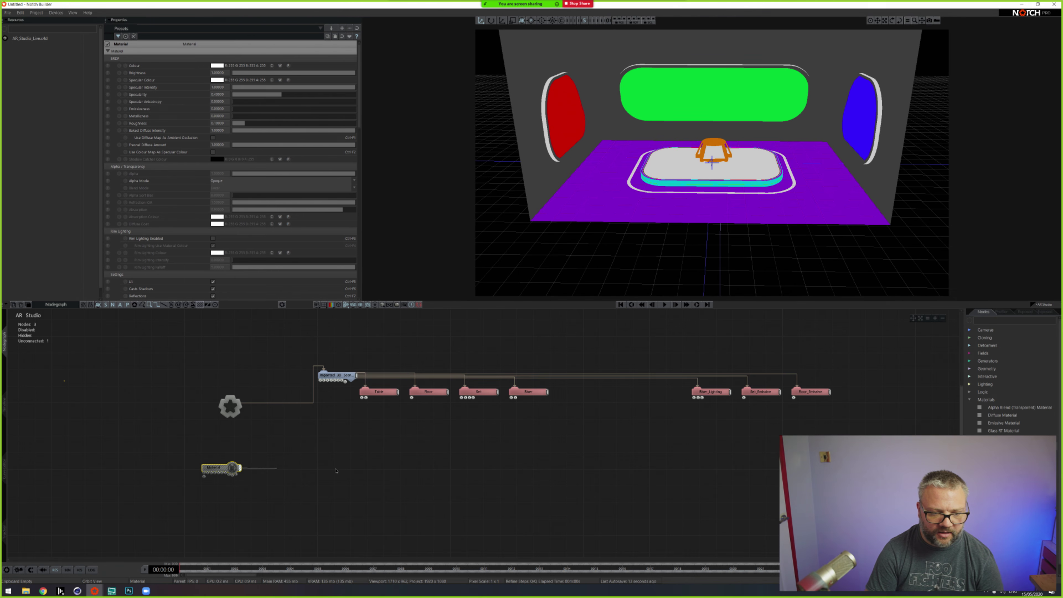
{"action": "left_click_drag", "start_coordinate": [240, 467], "coordinate": [412, 399]}
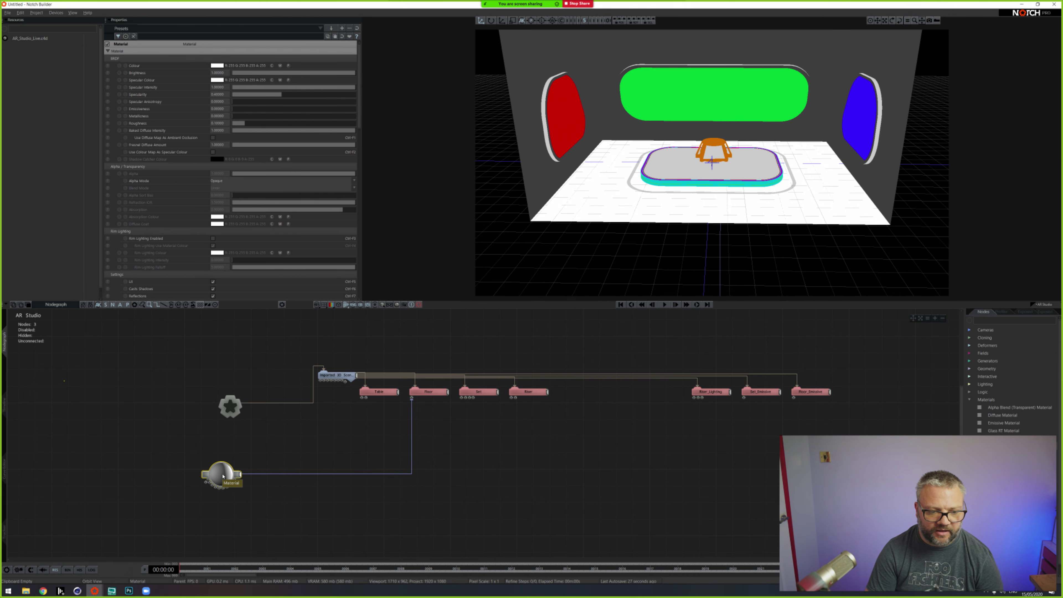
{"action": "left_click", "coordinate": [216, 66]}
{"action": "left_click_drag", "start_coordinate": [173, 103], "coordinate": [173, 118]}
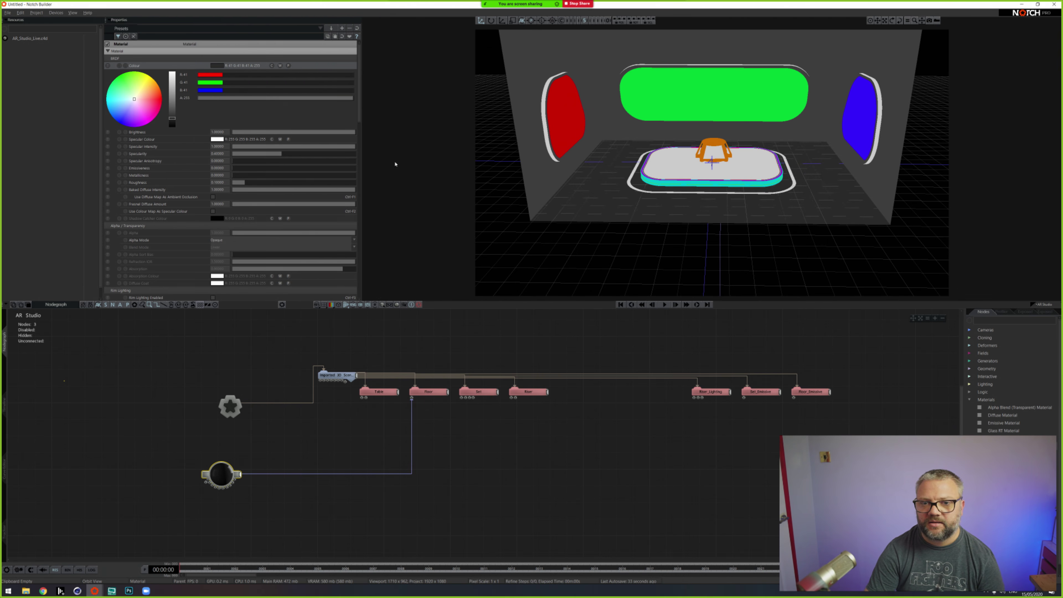
Step: Move the dark grey material clear of the Root and connect it to the Set node's first material input and the Riser's Riser_Base input
{"action": "left_click_drag", "start_coordinate": [238, 476], "coordinate": [197, 459]}
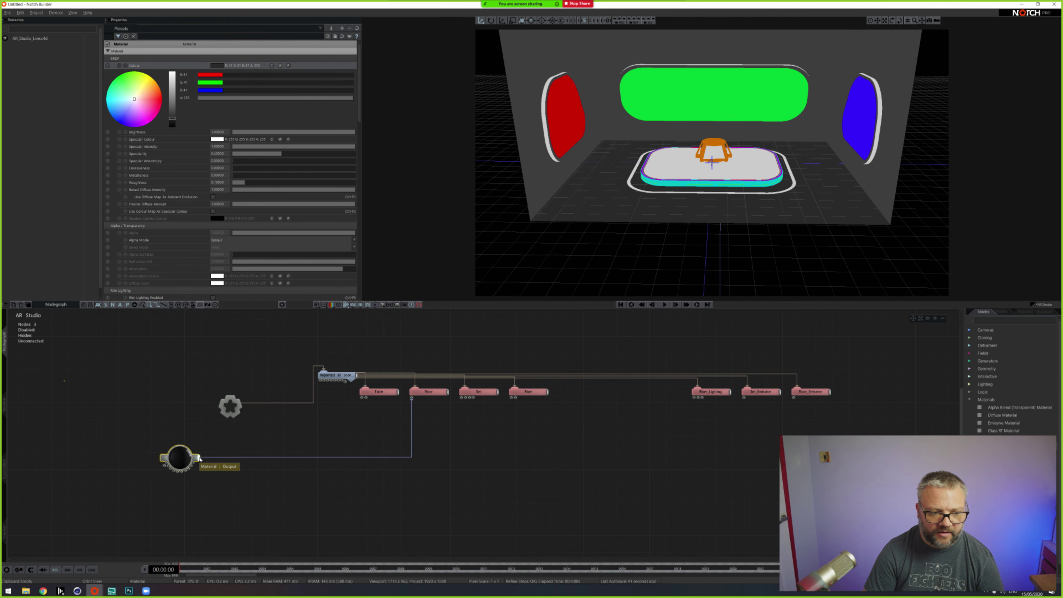
{"action": "left_click_drag", "start_coordinate": [199, 457], "coordinate": [461, 398]}
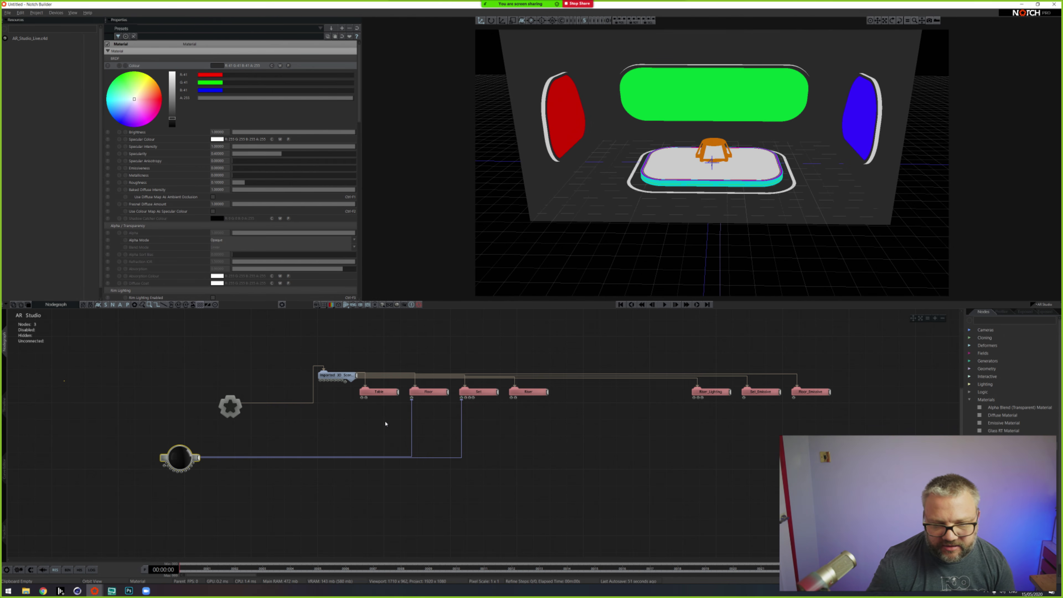
{"action": "left_click_drag", "start_coordinate": [609, 165], "coordinate": [467, 98], "text": "alt"}
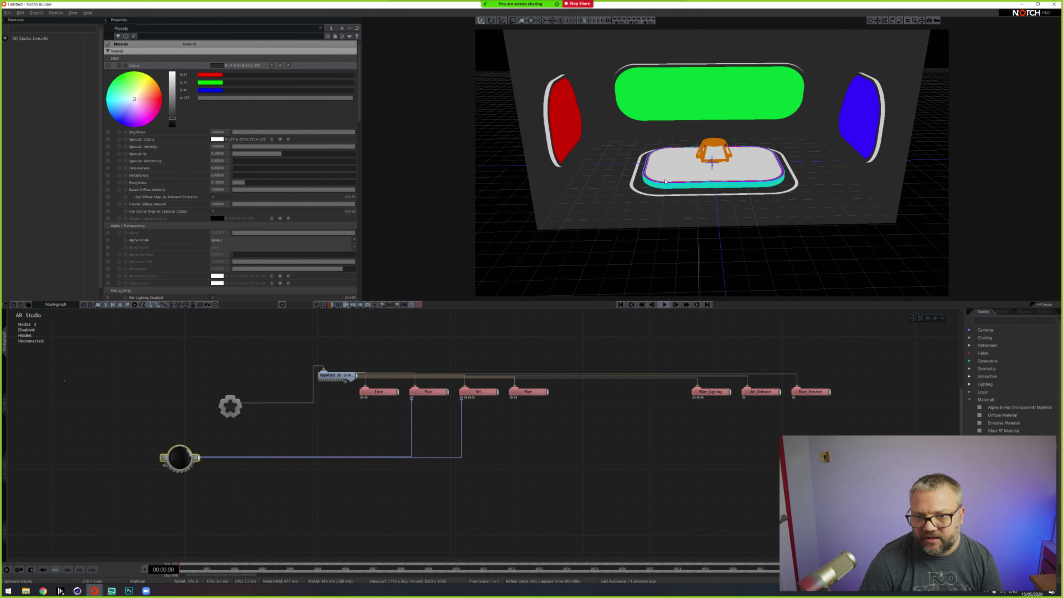
{"action": "scroll", "coordinate": [666, 181], "scroll_direction": "up", "scroll_amount": 5}
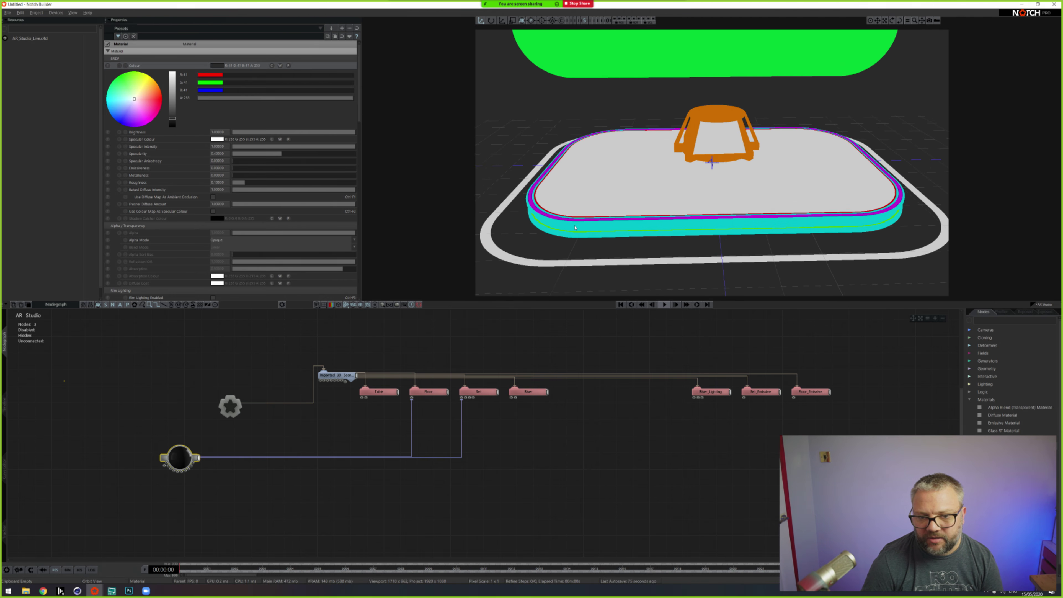
{"action": "left_click_drag", "start_coordinate": [197, 458], "coordinate": [513, 398]}
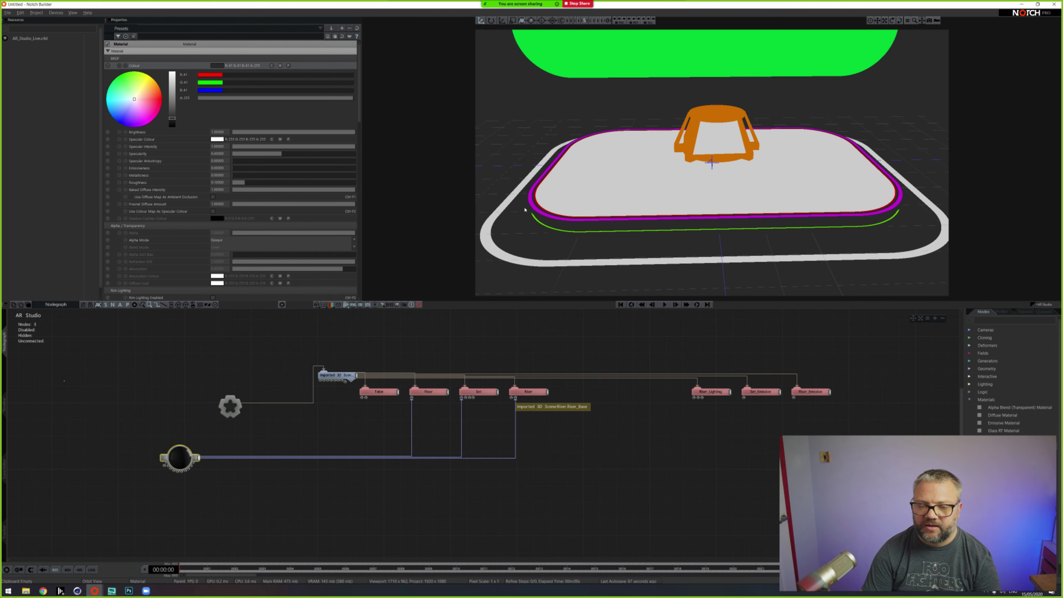
Step: Add an Emissive Material node below the dark grey material and connect it to Riser_Lighting's third material input
{"action": "right_click_drag", "start_coordinate": [549, 233], "coordinate": [573, 207]}
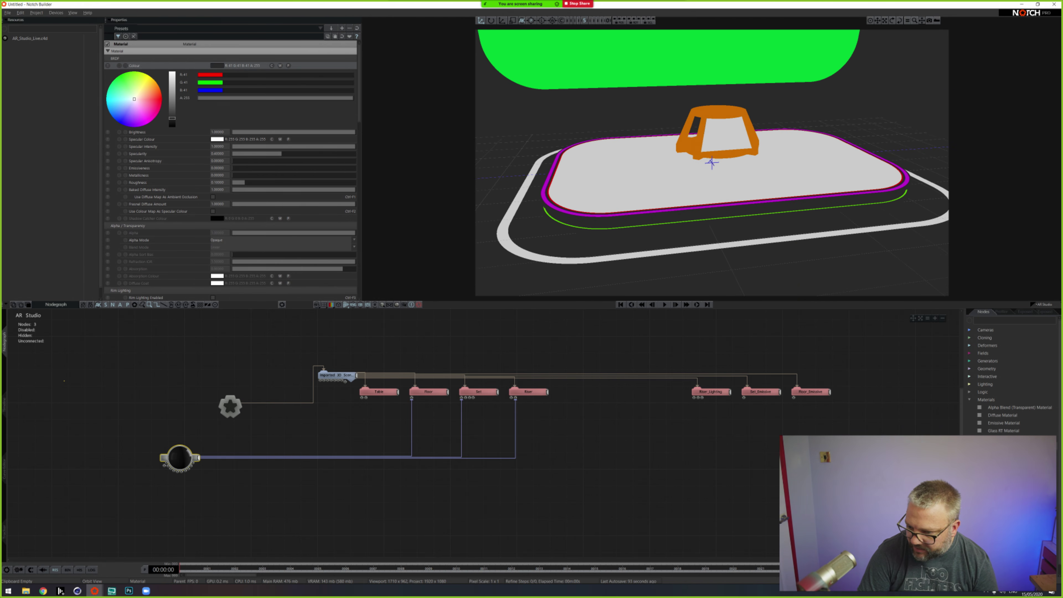
{"action": "left_click_drag", "start_coordinate": [1004, 423], "coordinate": [694, 399]}
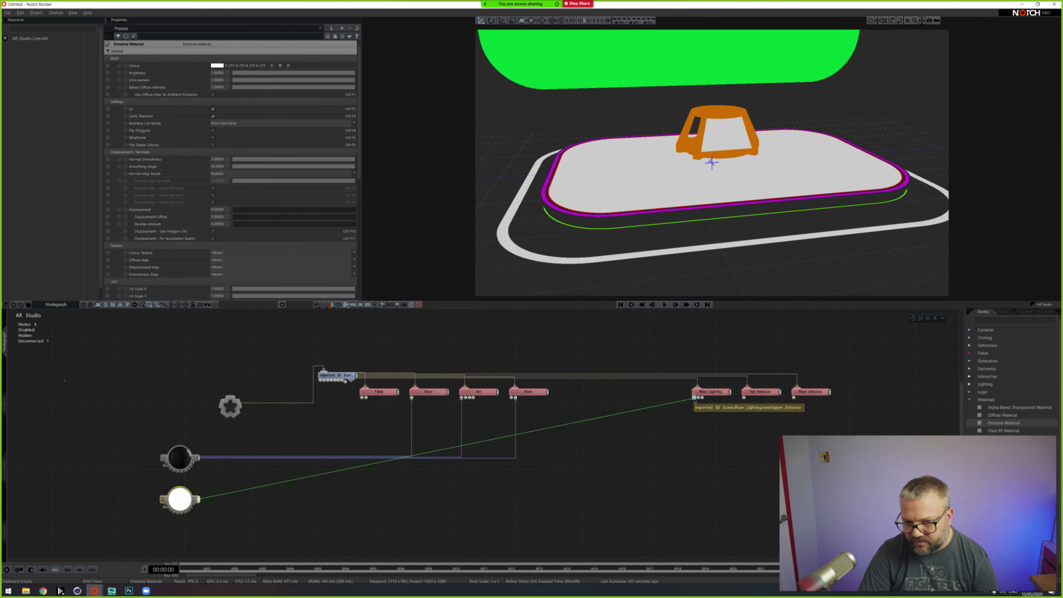
{"action": "mouse_move", "coordinate": [693, 399]}
{"action": "left_mouse_down"}
{"action": "mouse_move", "coordinate": [703, 400]}
{"action": "mouse_move", "coordinate": [695, 414]}
{"action": "mouse_move", "coordinate": [702, 399]}
{"action": "left_mouse_up"}
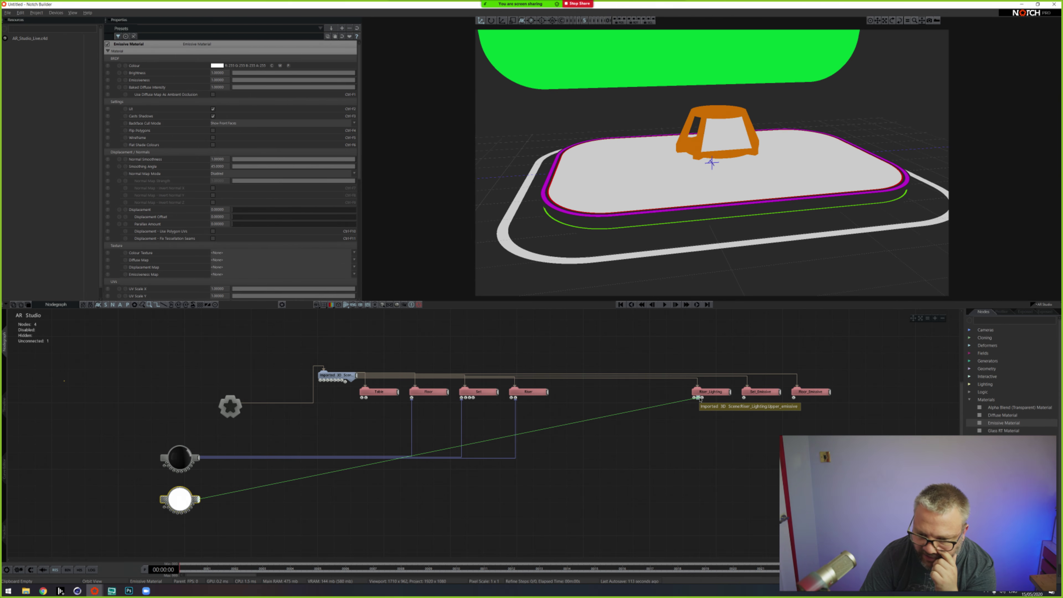
{"action": "left_click_drag", "start_coordinate": [695, 399], "coordinate": [702, 400]}
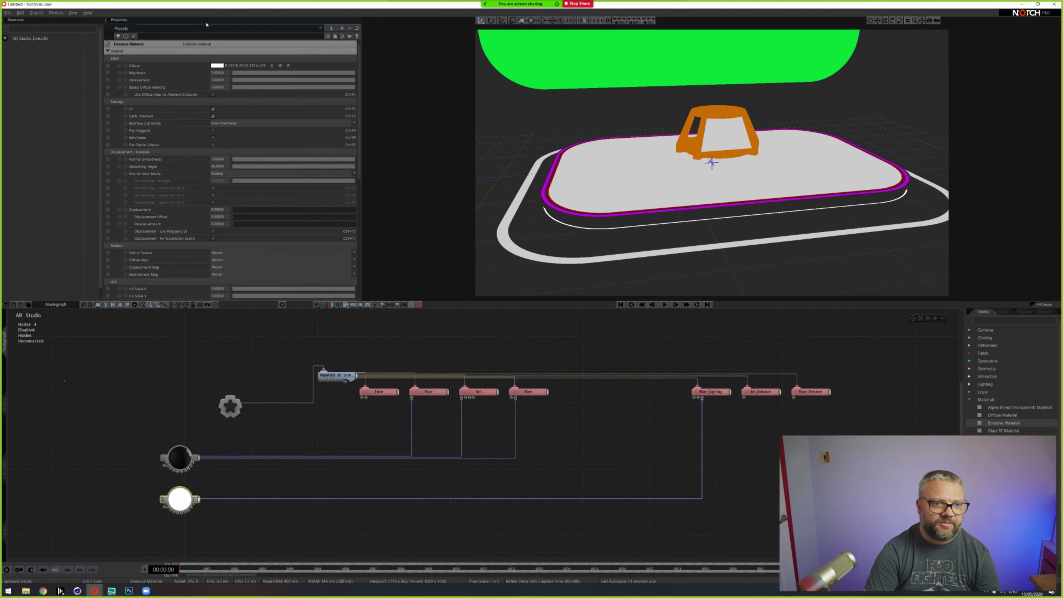
Step: Set the emissive material's colour to cyan and connect it to Riser_Lighting's first input, the inner upper emissive, as well
{"action": "left_click", "coordinate": [216, 65]}
{"action": "left_click_drag", "start_coordinate": [133, 101], "coordinate": [105, 104]}
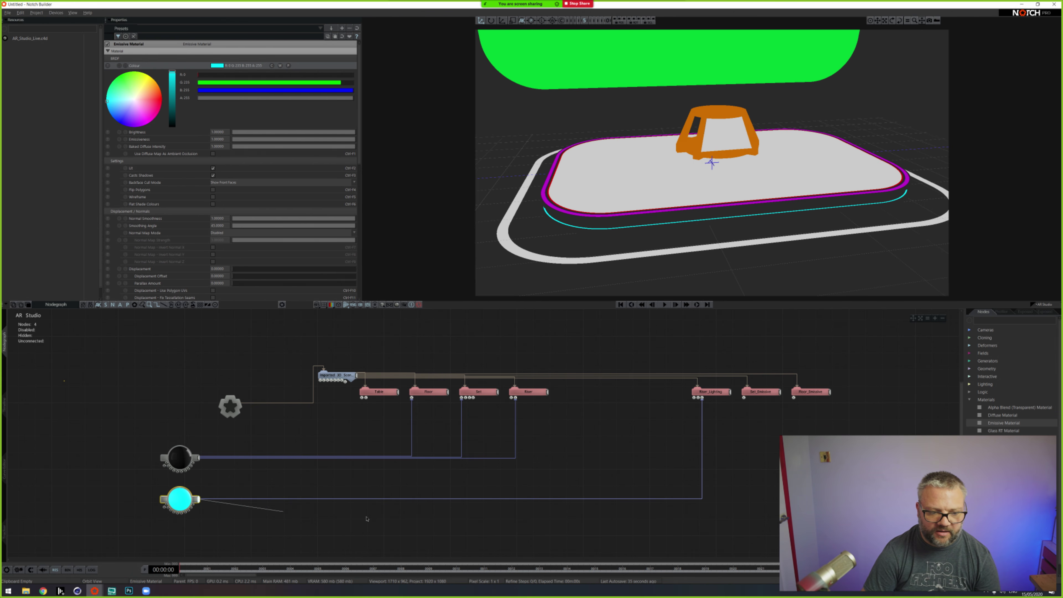
{"action": "left_click_drag", "start_coordinate": [200, 499], "coordinate": [694, 400]}
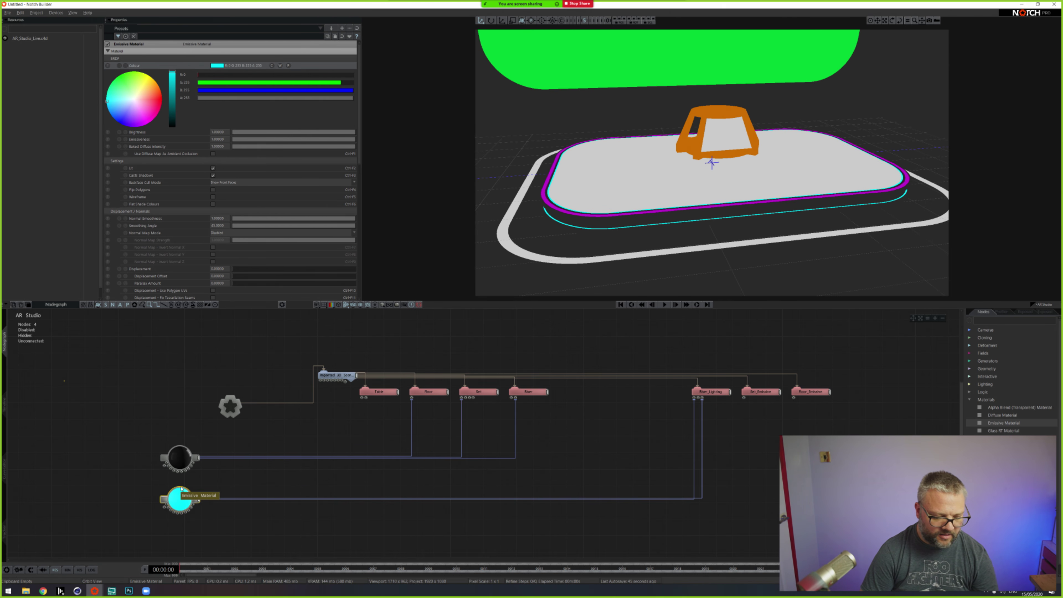
Step: Duplicate the cyan emissive material, place the copy below the original, and change its colour to magenta
{"action": "key", "text": "ctrl+d"}
{"action": "left_click_drag", "start_coordinate": [210, 505], "coordinate": [181, 541]}
{"action": "middle_click_drag", "start_coordinate": [211, 521], "coordinate": [228, 479]}
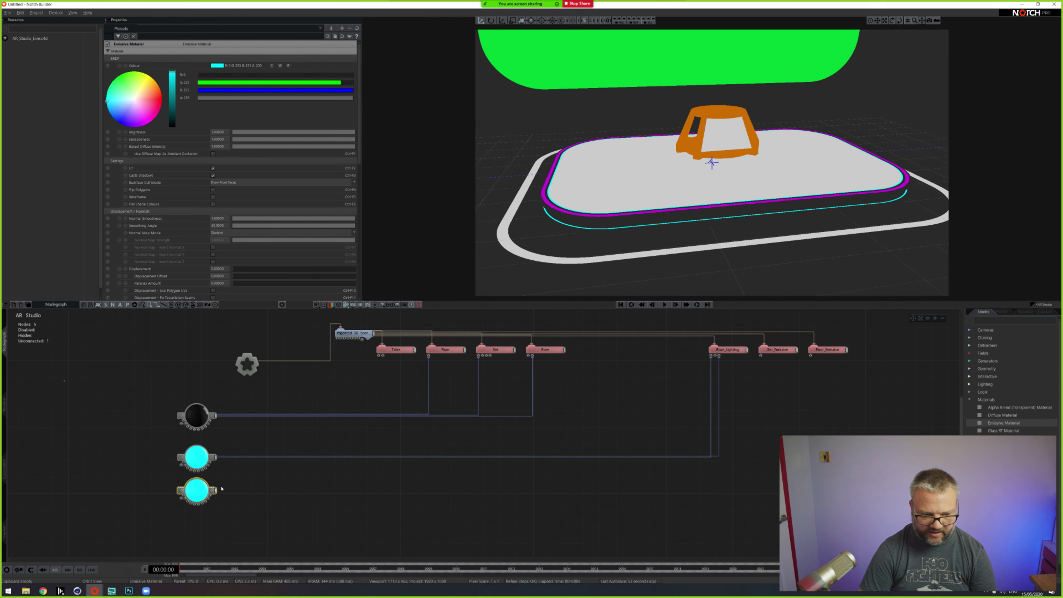
{"action": "left_click", "coordinate": [149, 124]}
{"action": "left_click", "coordinate": [148, 123]}
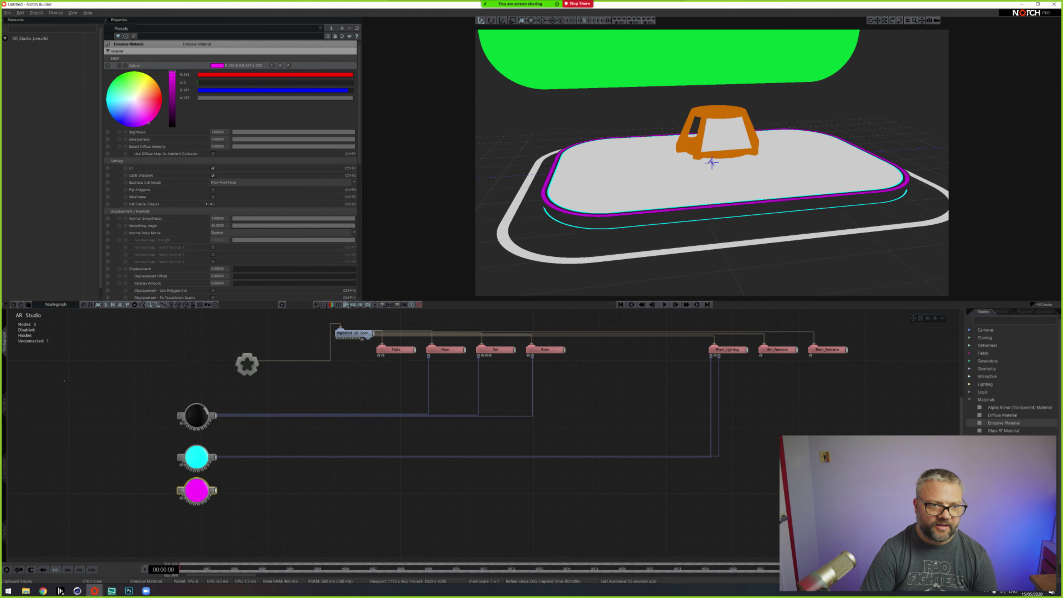
Step: Connect the magenta material to Riser_Lighting's Upper_Emissive input and the cyan material to the Floor_Emissive node
{"action": "left_click_drag", "start_coordinate": [215, 490], "coordinate": [716, 356]}
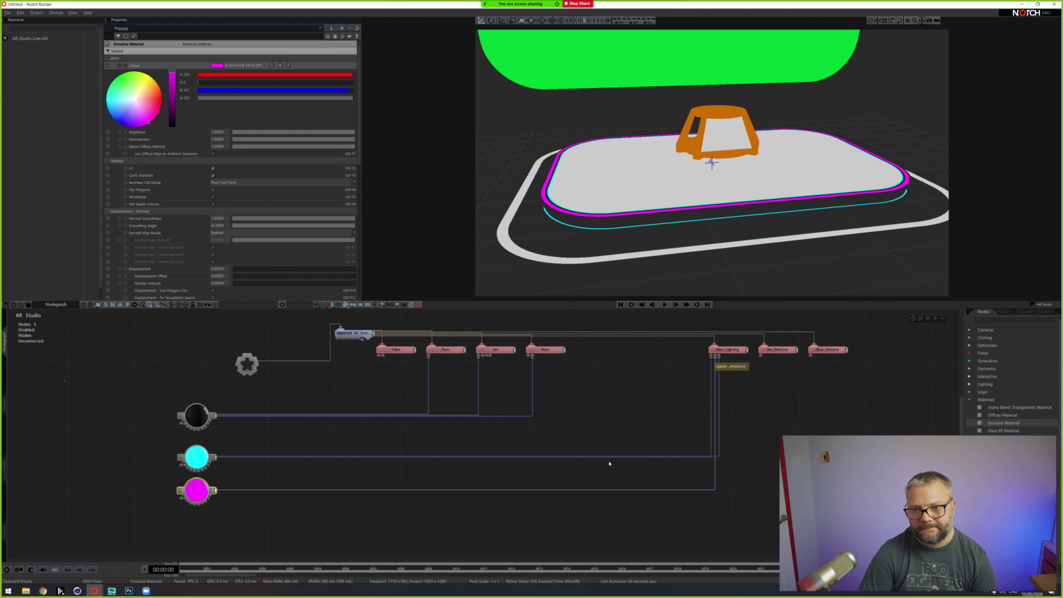
{"action": "left_click", "coordinate": [192, 454]}
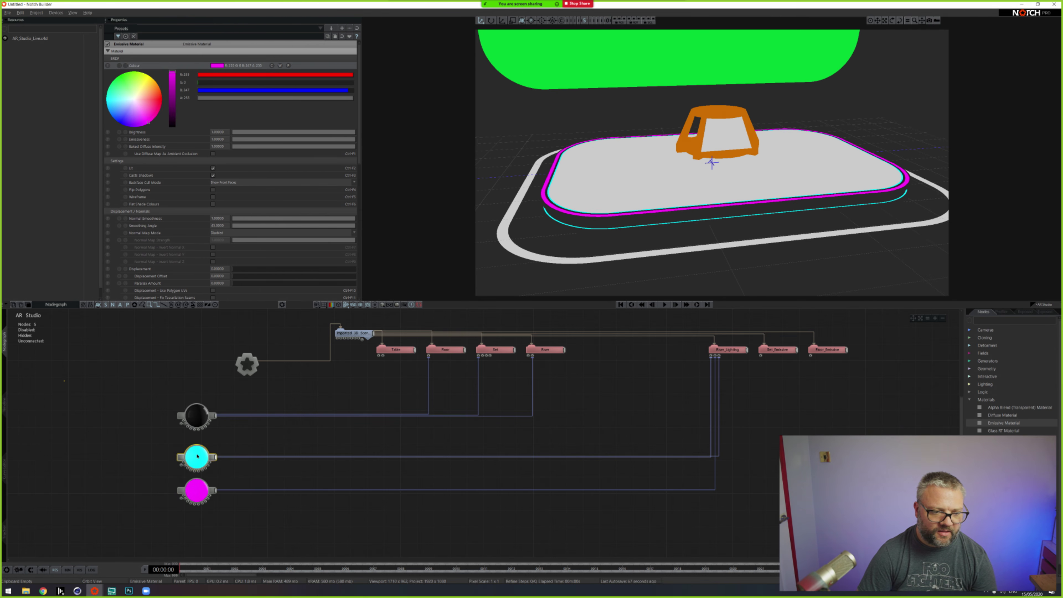
{"action": "left_click_drag", "start_coordinate": [215, 457], "coordinate": [811, 356]}
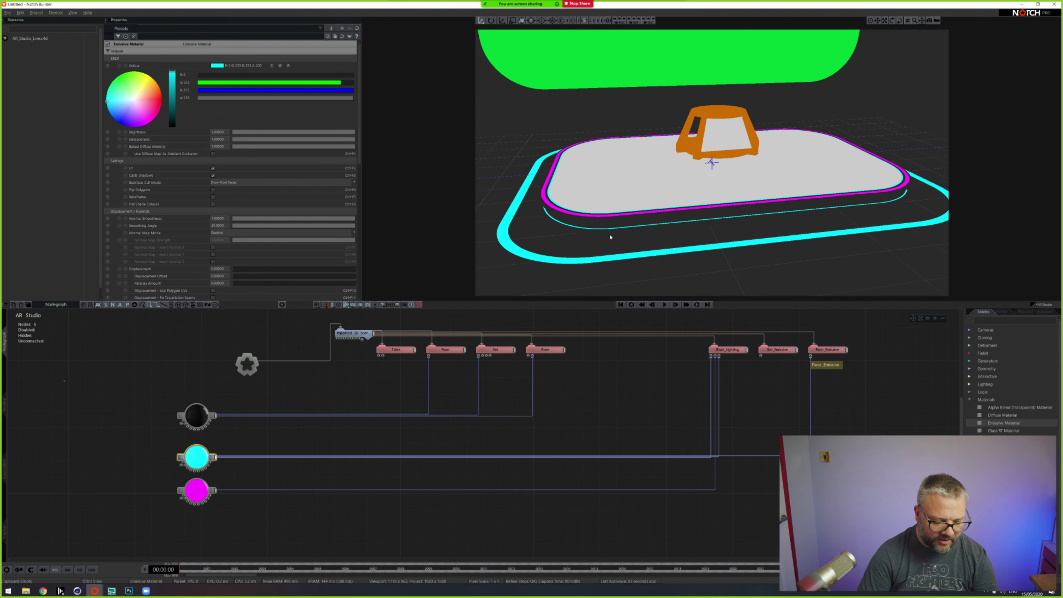
Step: Create a white copy of the cyan emissive material below the magenta one and connect it to the Set_Emissive node
{"action": "left_click_drag", "start_coordinate": [610, 237], "coordinate": [669, 230]}
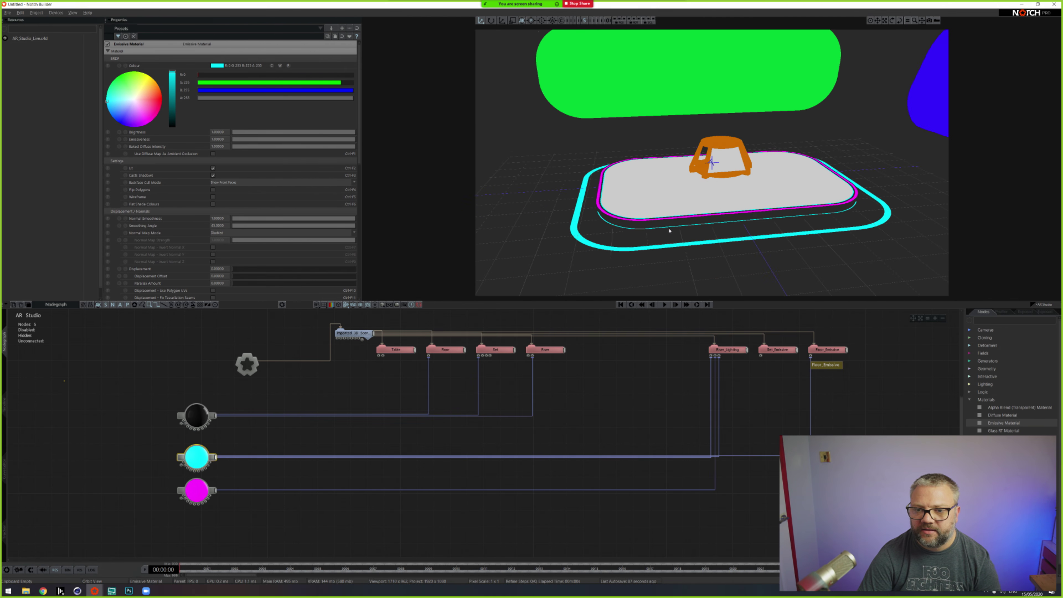
{"action": "mouse_move", "coordinate": [746, 181]}
{"action": "left_mouse_down"}
{"action": "mouse_move", "coordinate": [692, 199]}
{"action": "mouse_move", "coordinate": [705, 223]}
{"action": "mouse_move", "coordinate": [757, 202]}
{"action": "mouse_move", "coordinate": [737, 205]}
{"action": "mouse_move", "coordinate": [748, 197]}
{"action": "left_mouse_up"}
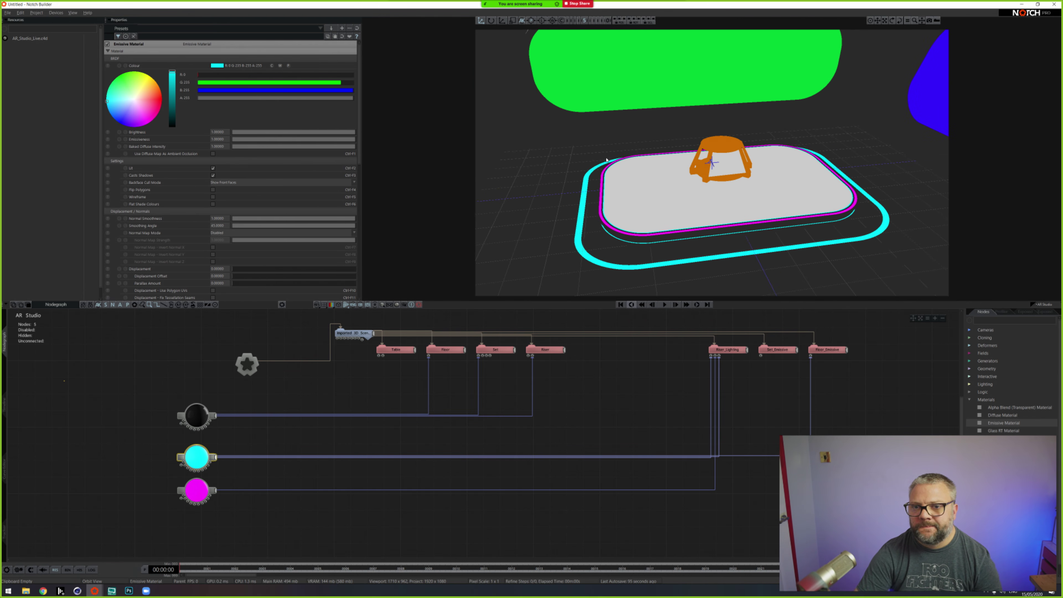
{"action": "scroll", "coordinate": [622, 193], "scroll_direction": "down", "scroll_amount": 3}
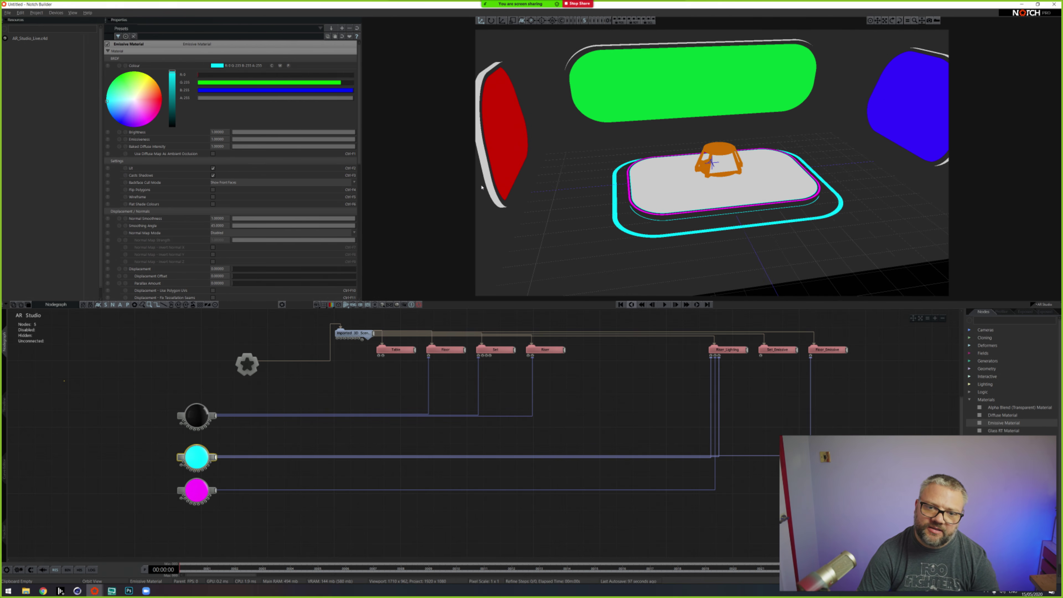
{"action": "left_click_drag", "start_coordinate": [538, 164], "coordinate": [618, 201]}
{"action": "left_click_drag", "start_coordinate": [517, 155], "coordinate": [550, 184]}
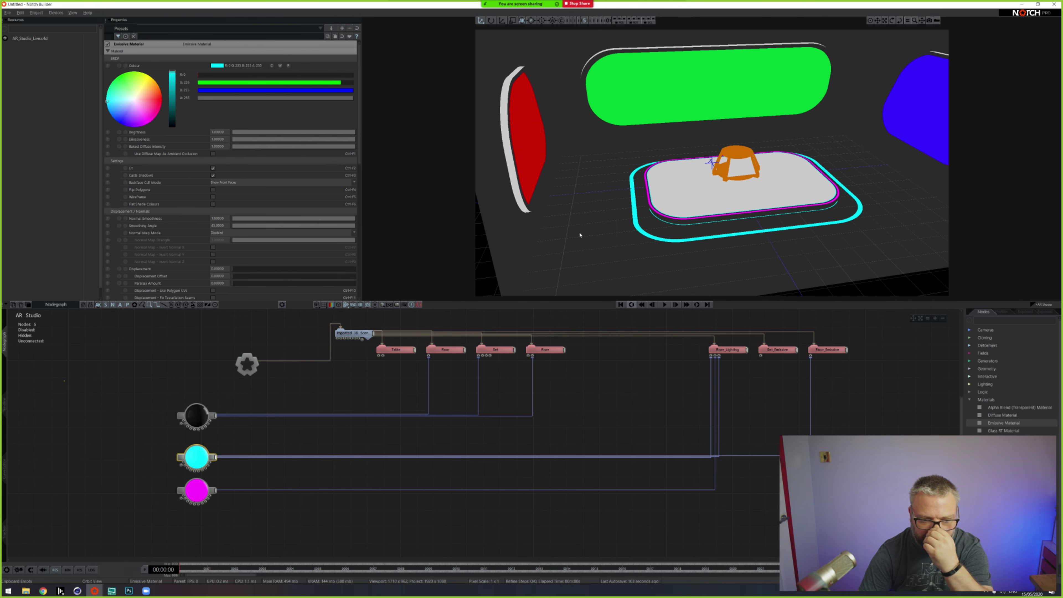
{"action": "key", "text": "ctrl+d"}
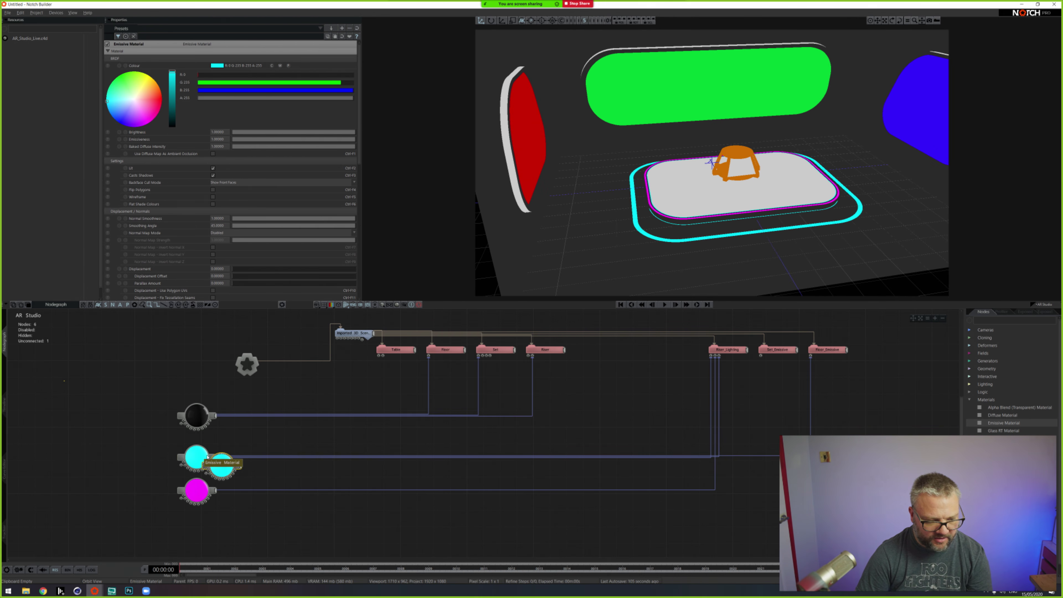
{"action": "left_click_drag", "start_coordinate": [207, 456], "coordinate": [182, 514]}
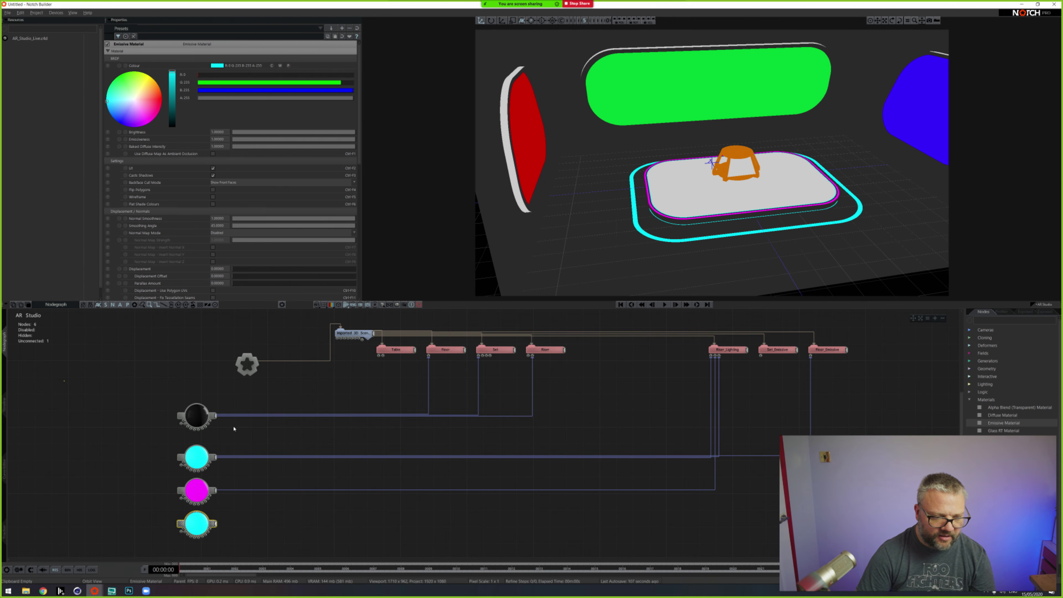
{"action": "left_click_drag", "start_coordinate": [132, 101], "coordinate": [134, 100]}
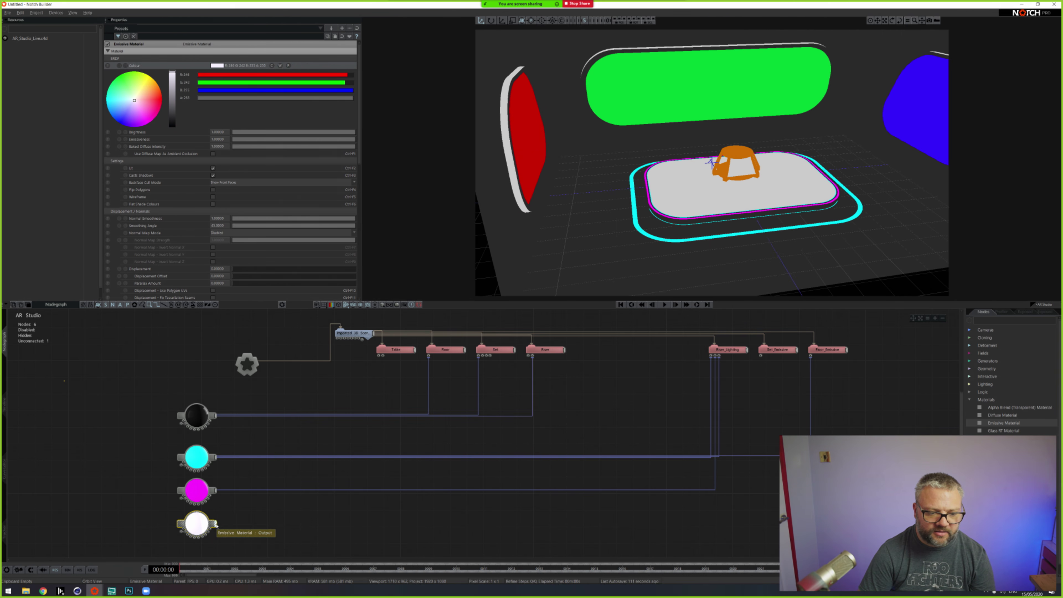
{"action": "left_click_drag", "start_coordinate": [215, 523], "coordinate": [760, 356]}
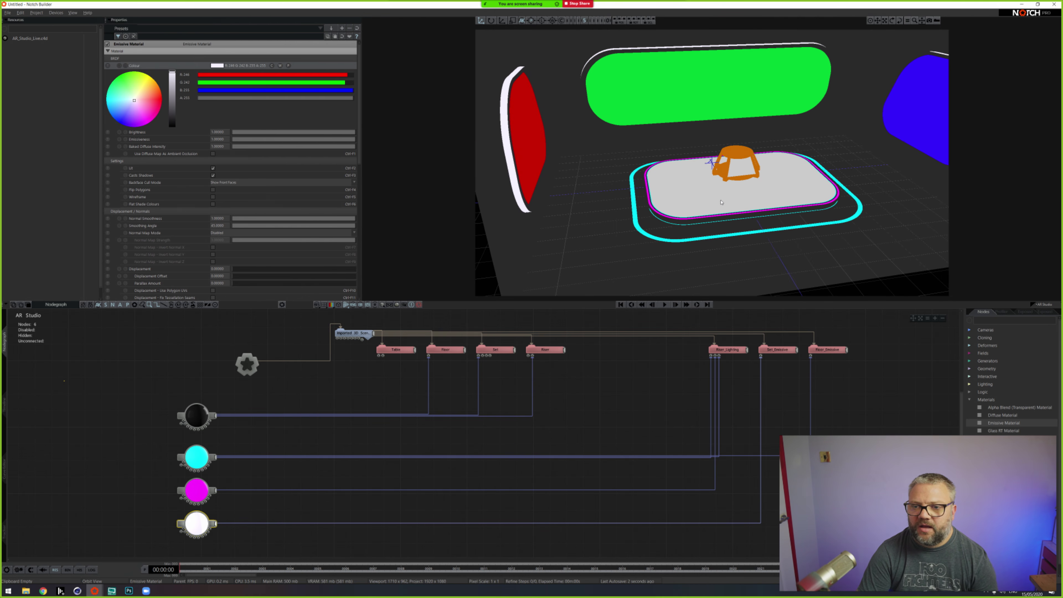
{"action": "middle_click_drag", "start_coordinate": [719, 196], "coordinate": [668, 219]}
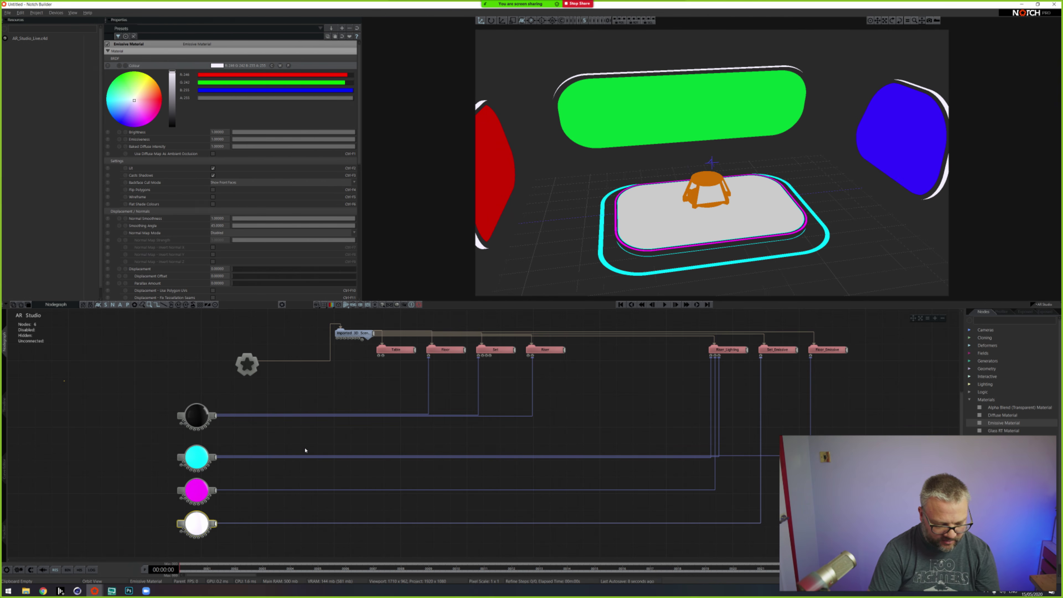
Step: Launch Quixel Bridge and enlarge and reposition its window over the Notch workspace
{"action": "key", "text": "super"}
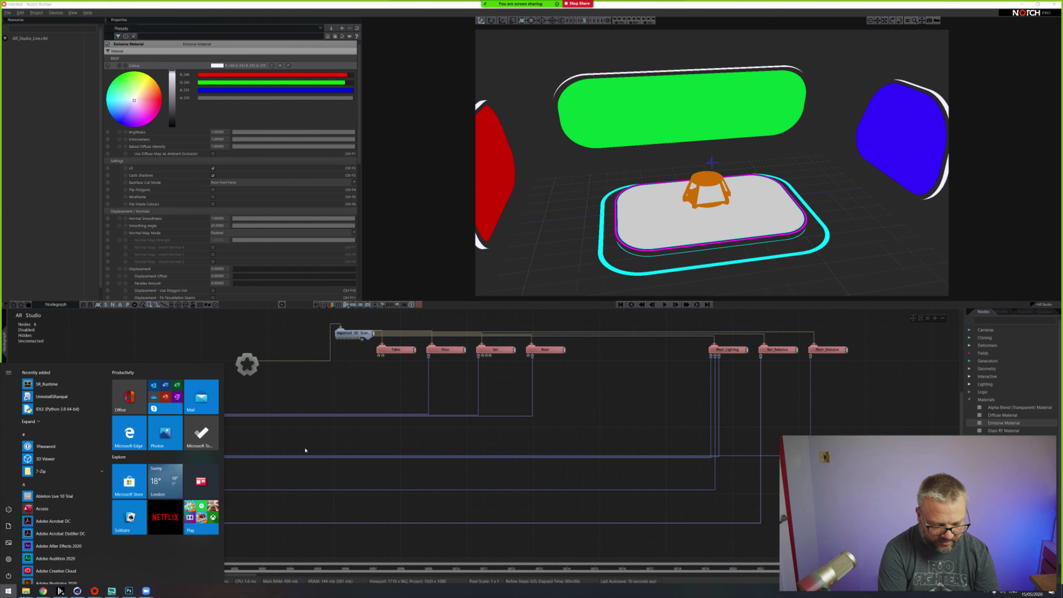
{"action": "type", "text": "Bri"}
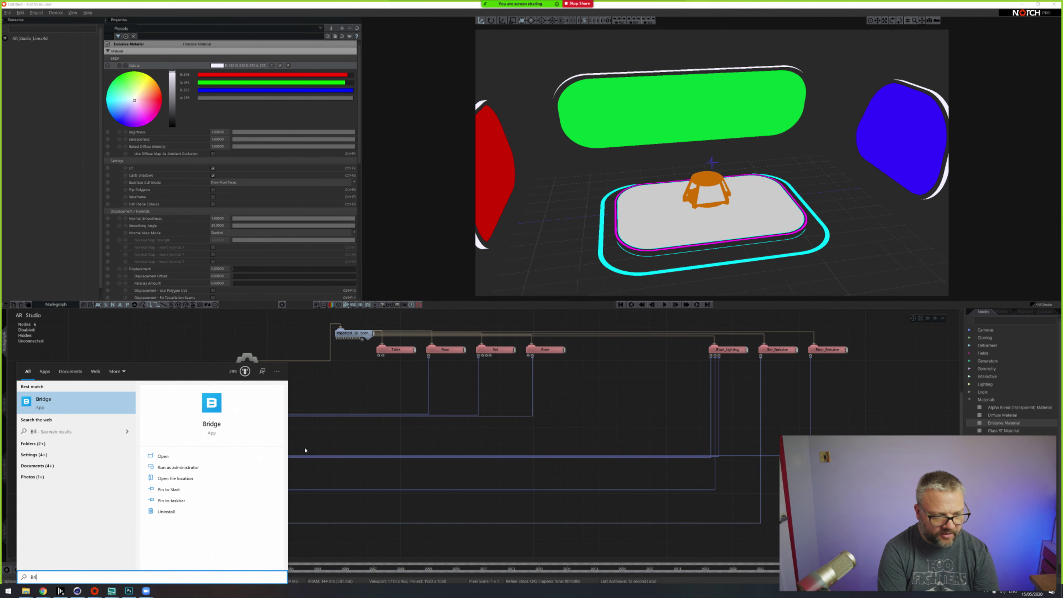
{"action": "key", "text": "Return"}
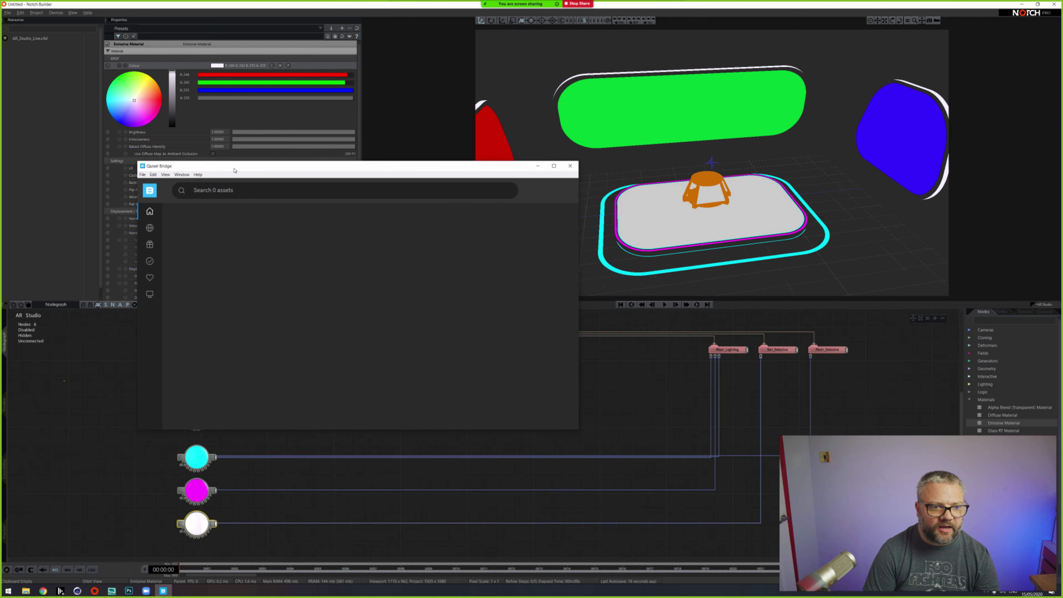
{"action": "left_click_drag", "start_coordinate": [235, 170], "coordinate": [322, 82]}
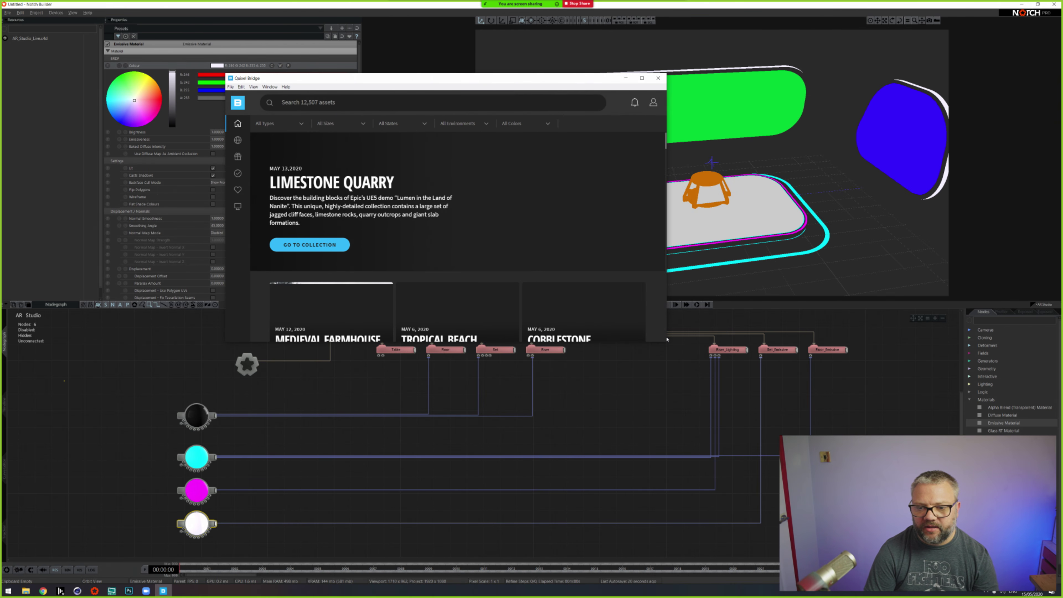
{"action": "left_click_drag", "start_coordinate": [668, 343], "coordinate": [854, 527]}
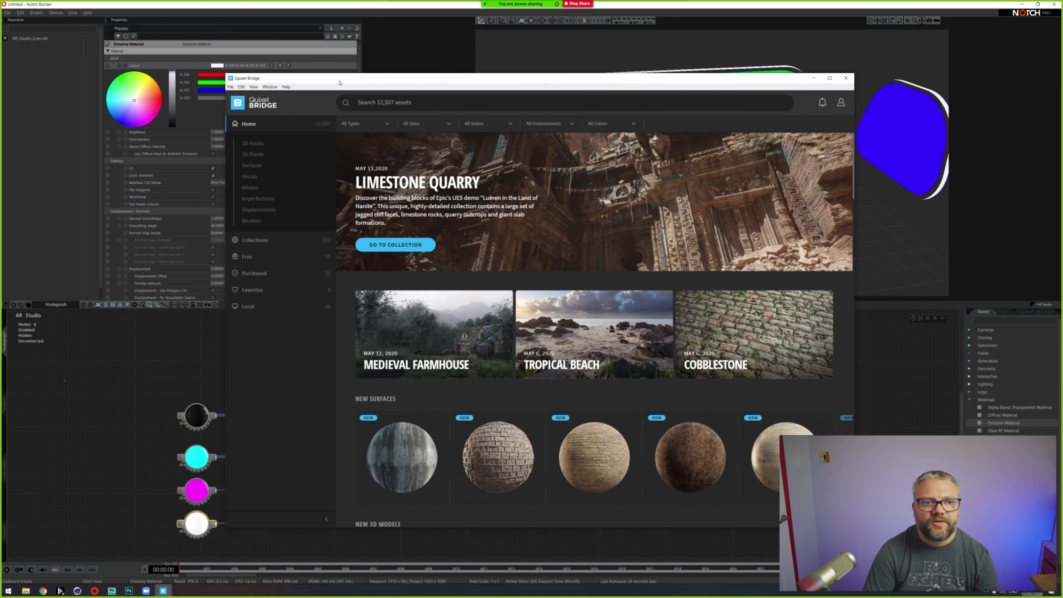
{"action": "left_click_drag", "start_coordinate": [339, 83], "coordinate": [235, 65]}
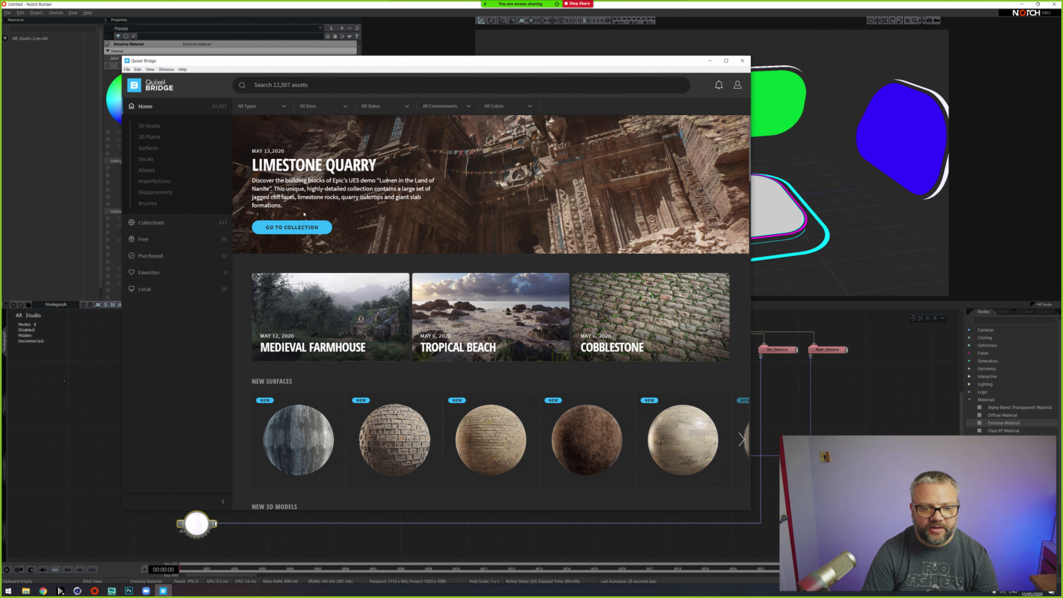
Step: Browse the Quixel Bridge home page and display the purchased assets in the Surfaces category
{"action": "scroll", "coordinate": [304, 214], "scroll_direction": "down", "scroll_amount": 4}
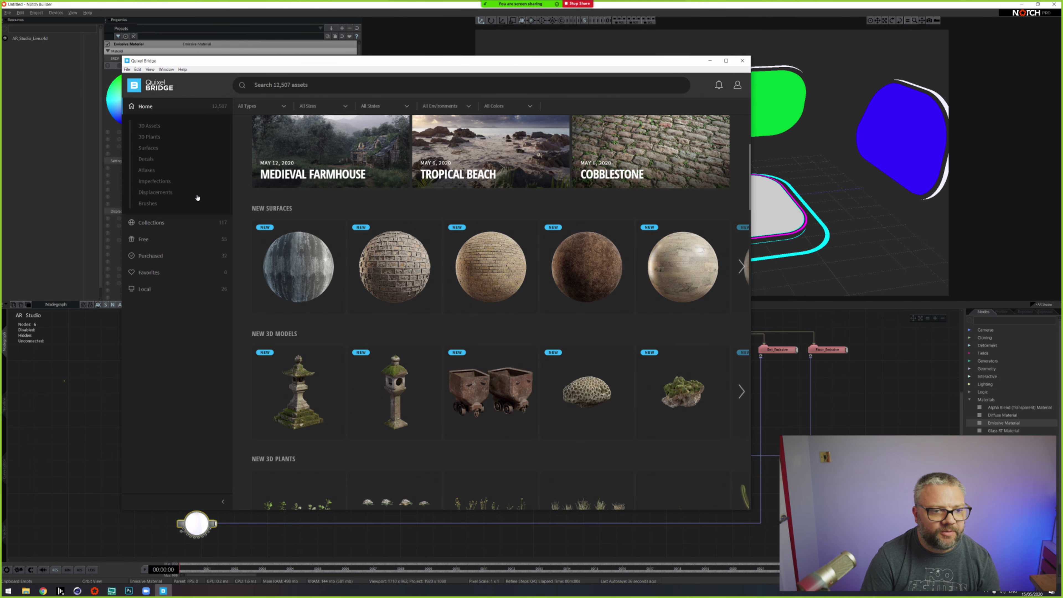
{"action": "scroll", "coordinate": [577, 268], "scroll_direction": "down", "scroll_amount": 2}
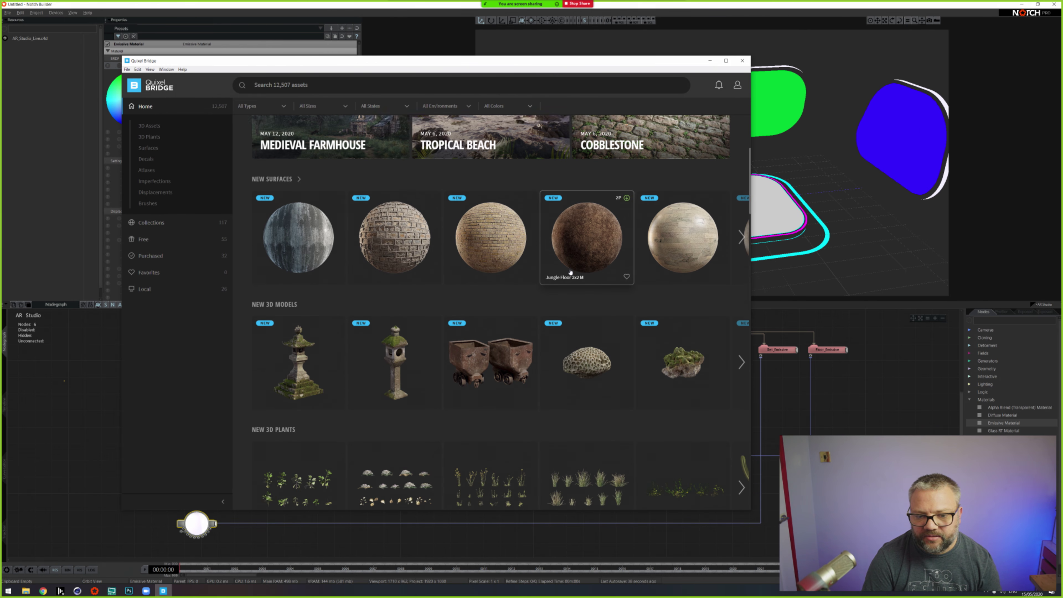
{"action": "left_click", "coordinate": [151, 256]}
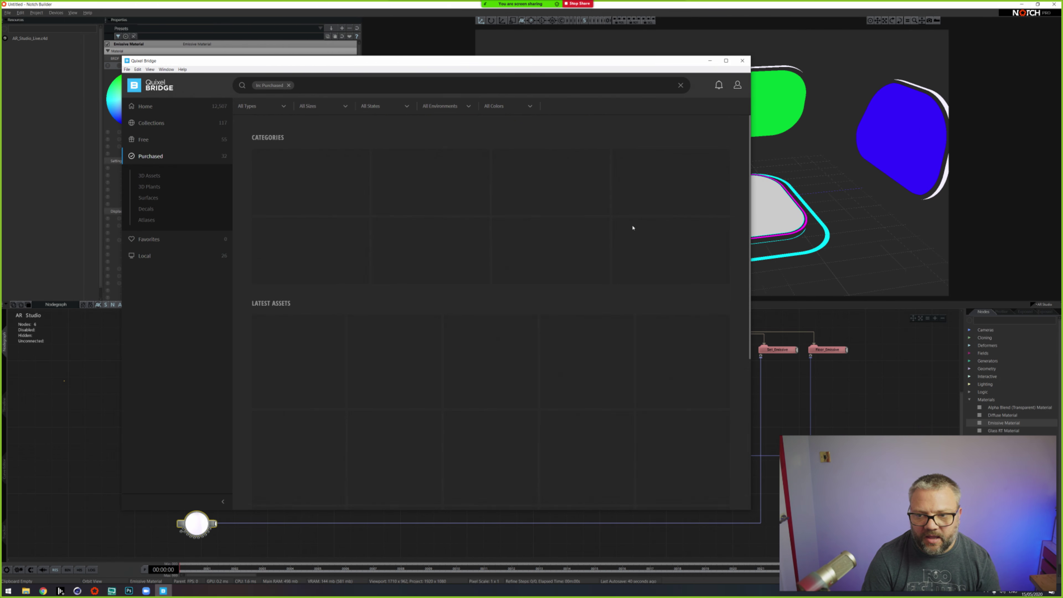
{"action": "left_click_drag", "start_coordinate": [418, 60], "coordinate": [237, 56]}
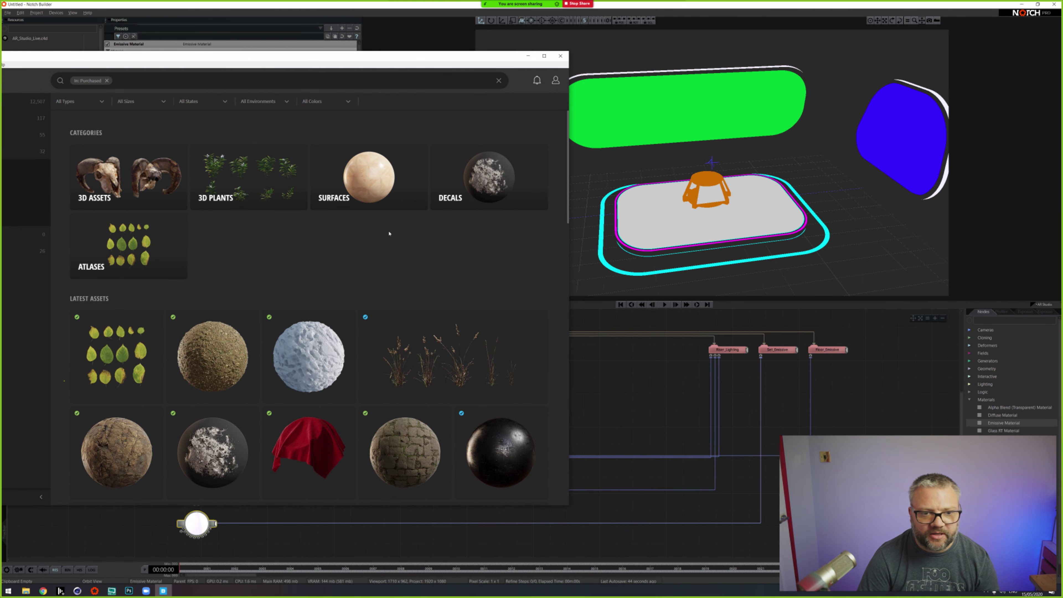
{"action": "left_click", "coordinate": [371, 177]}
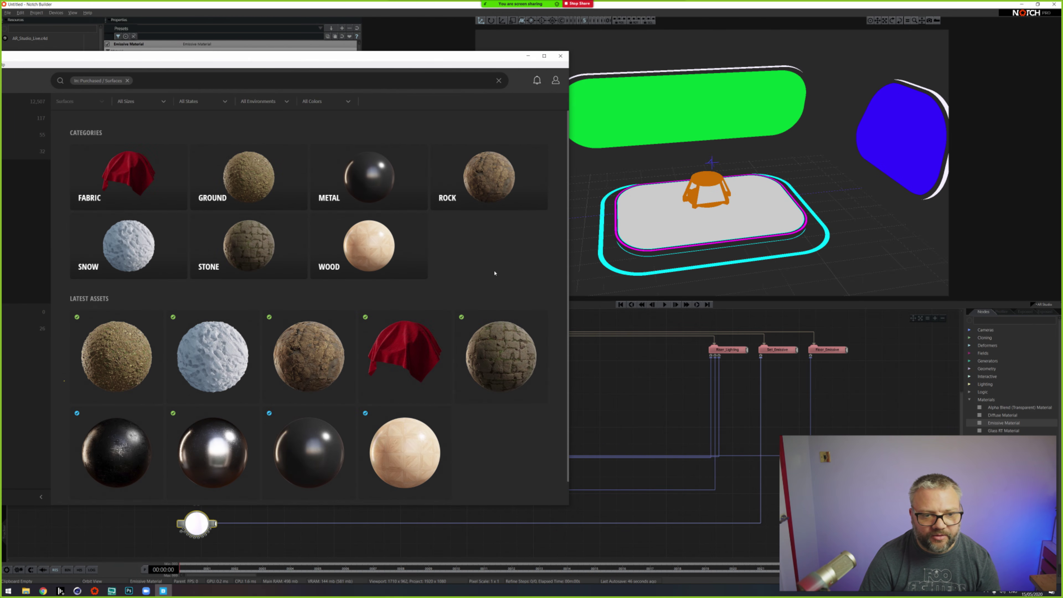
{"action": "left_click_drag", "start_coordinate": [329, 65], "coordinate": [455, 63]}
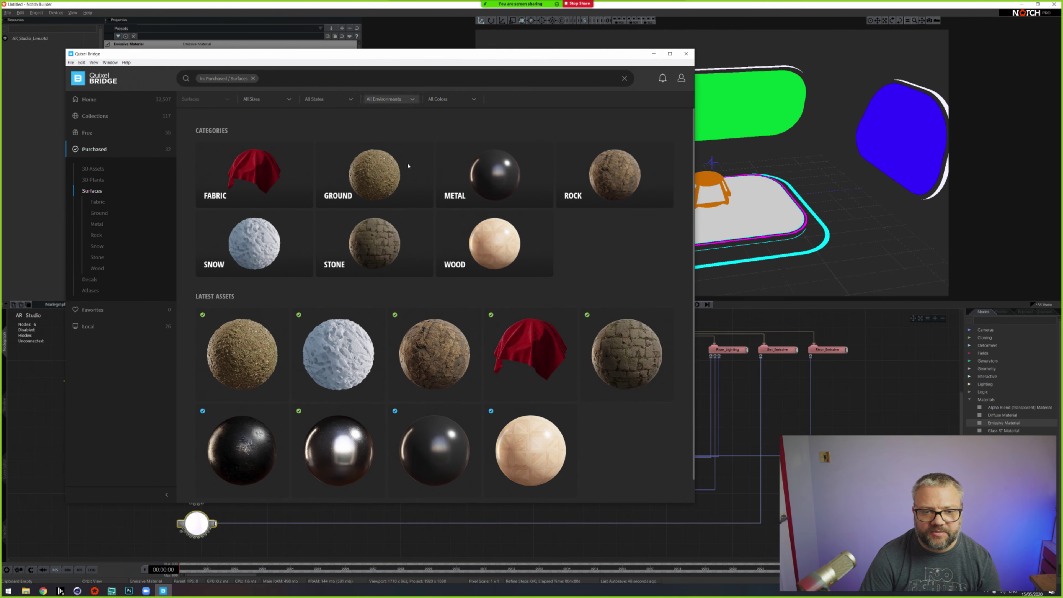
Step: Bring up the Documents folder in File Explorer and return to Quixel Bridge
{"action": "left_click", "coordinate": [25, 590]}
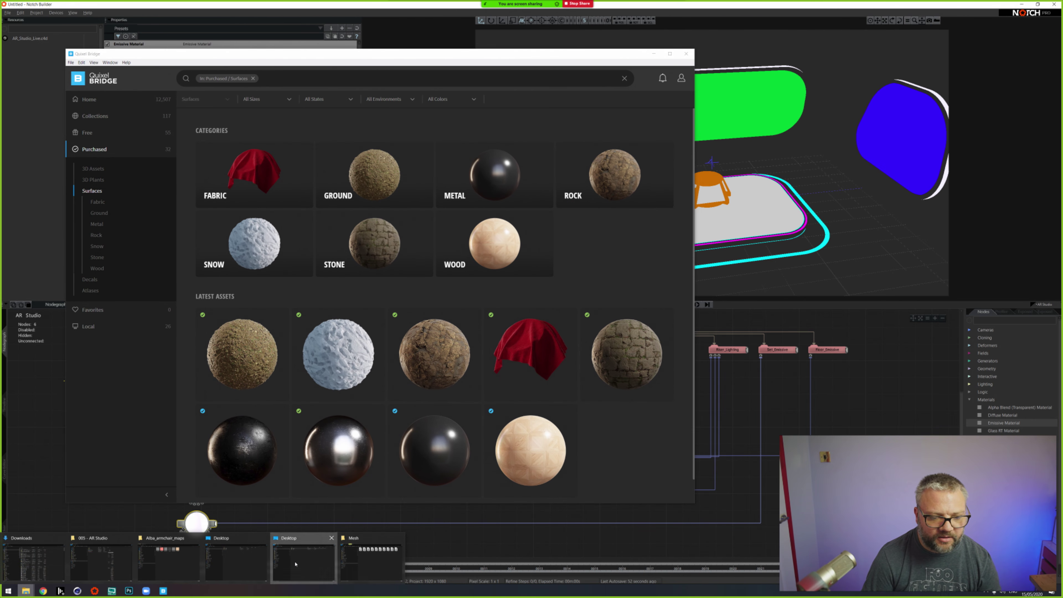
{"action": "left_click", "coordinate": [304, 561]}
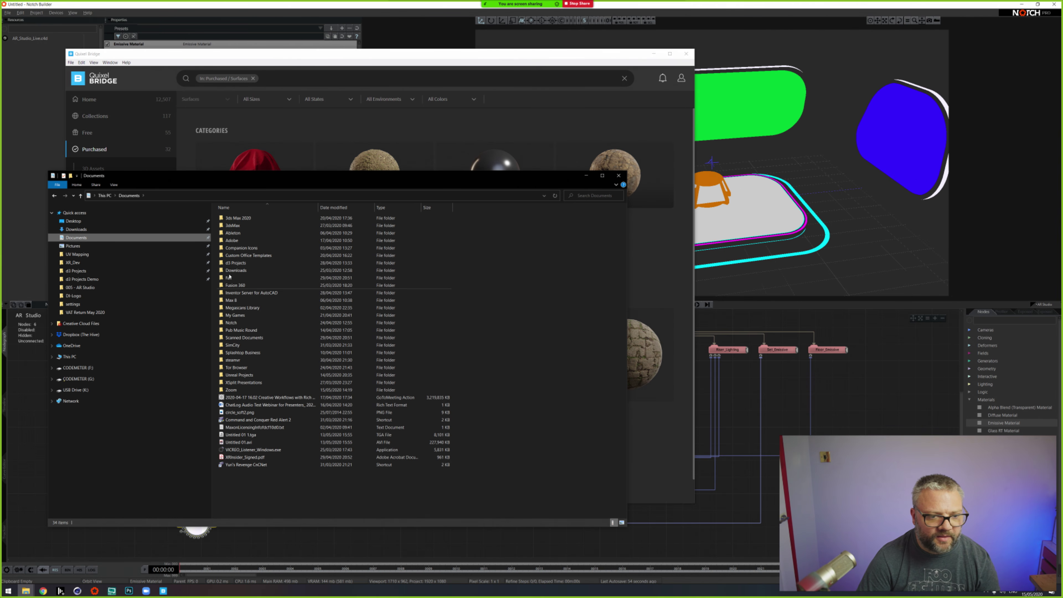
{"action": "left_click", "coordinate": [556, 60]}
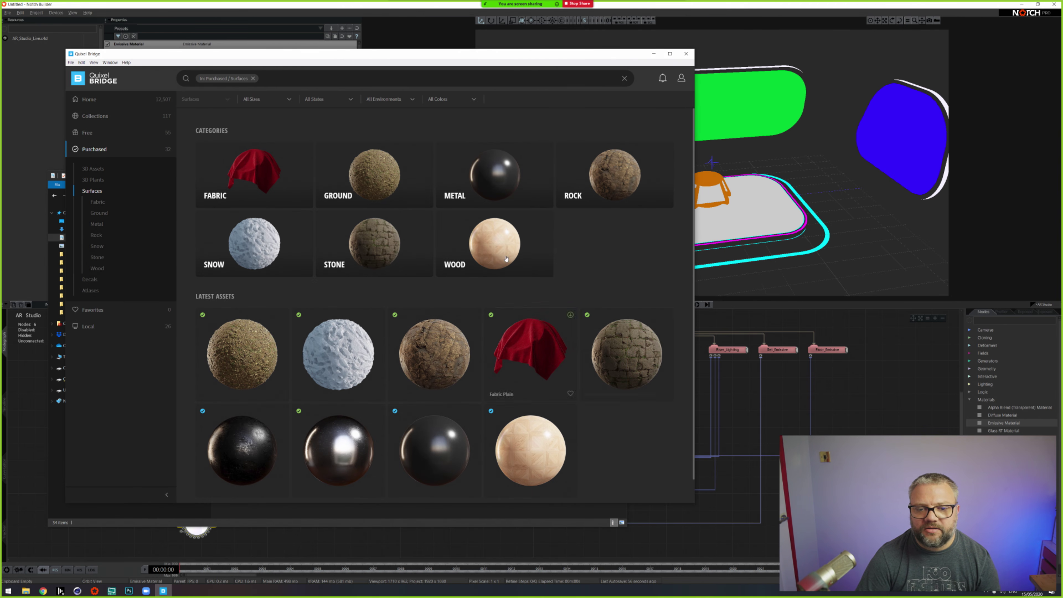
Step: Open the purchased wood surface Monticello Ash Parquet 2x2 M and review its export settings and available export targets
{"action": "left_click", "coordinate": [494, 247]}
{"action": "left_click", "coordinate": [260, 274]}
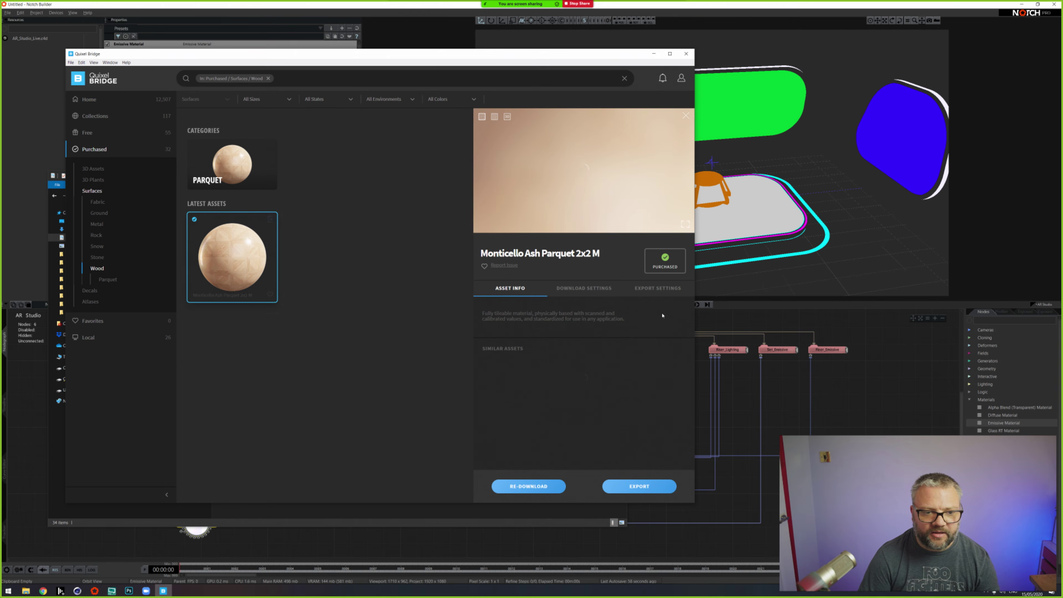
{"action": "left_click", "coordinate": [645, 289]}
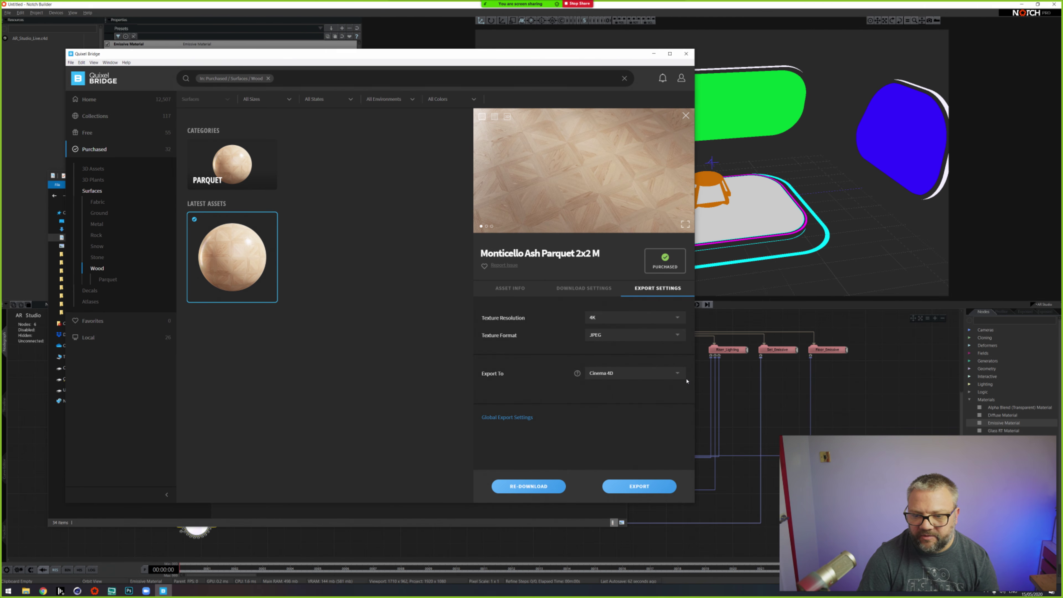
{"action": "left_click", "coordinate": [677, 374]}
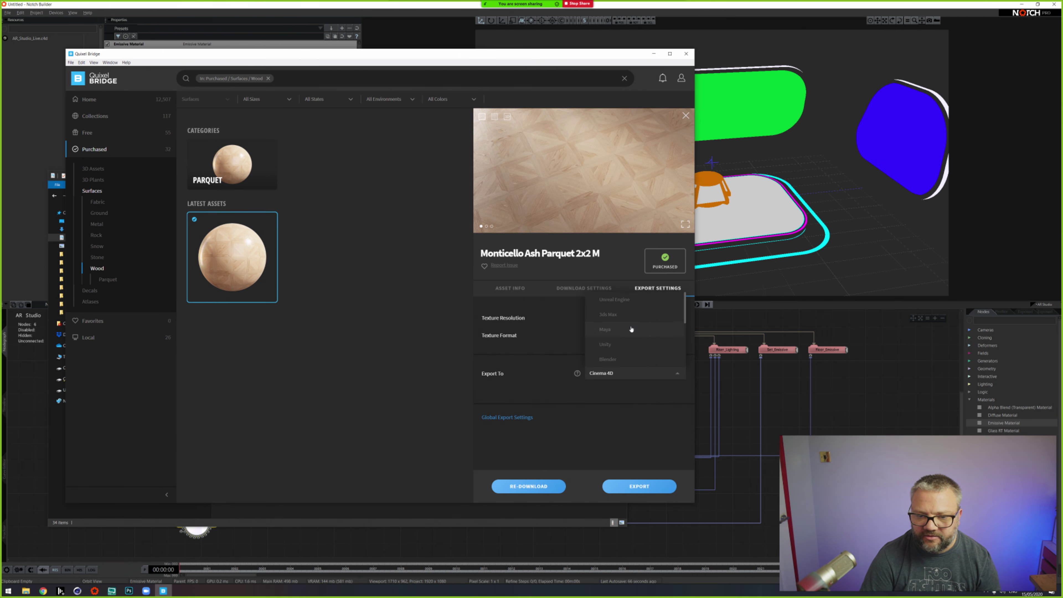
{"action": "scroll", "coordinate": [631, 329], "scroll_direction": "down", "scroll_amount": 4}
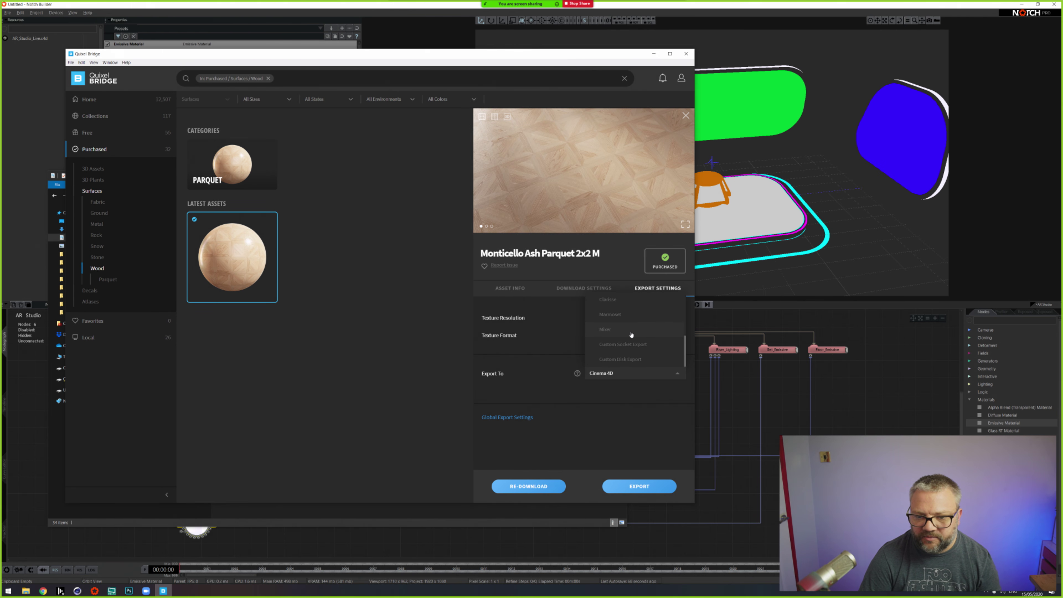
{"action": "scroll", "coordinate": [631, 334], "scroll_direction": "up", "scroll_amount": 4}
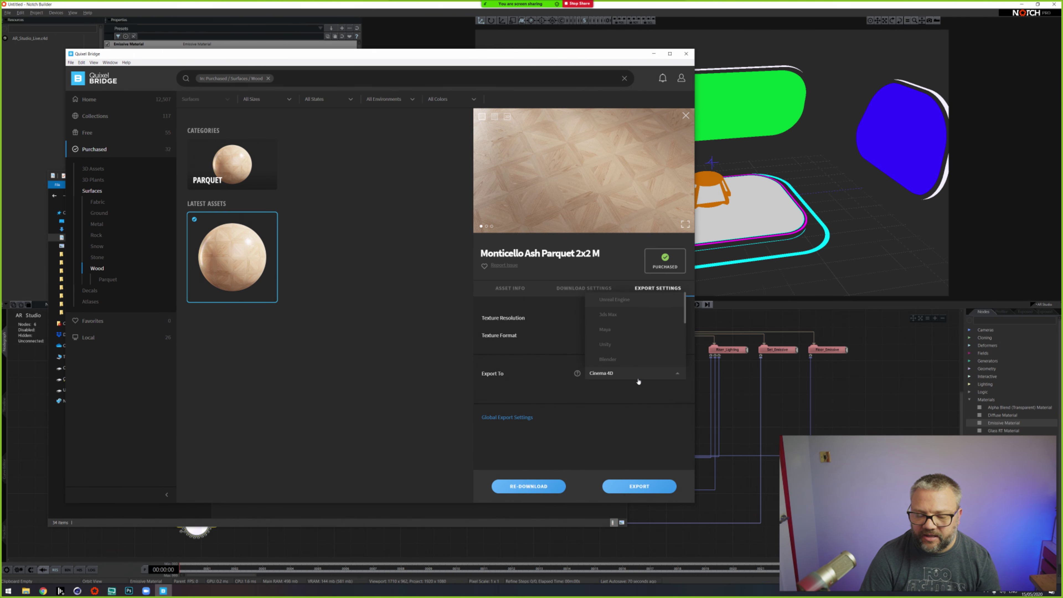
{"action": "left_click", "coordinate": [616, 390]}
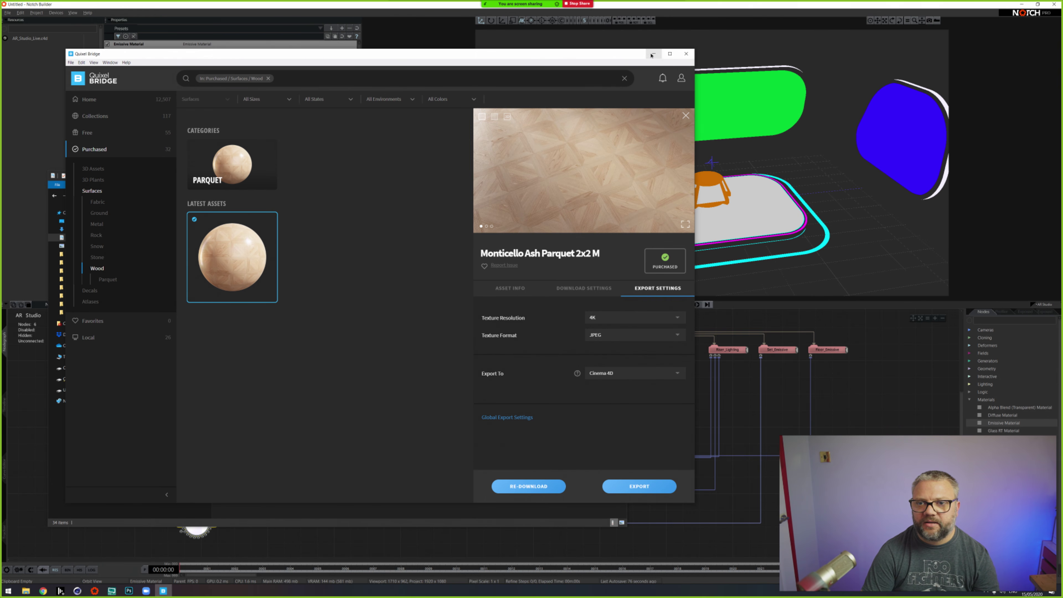
Step: Close Quixel Bridge and open the wood_Floor texture folder inside Megascans Library > Downloaded > surface in File Explorer
{"action": "left_click", "coordinate": [686, 54]}
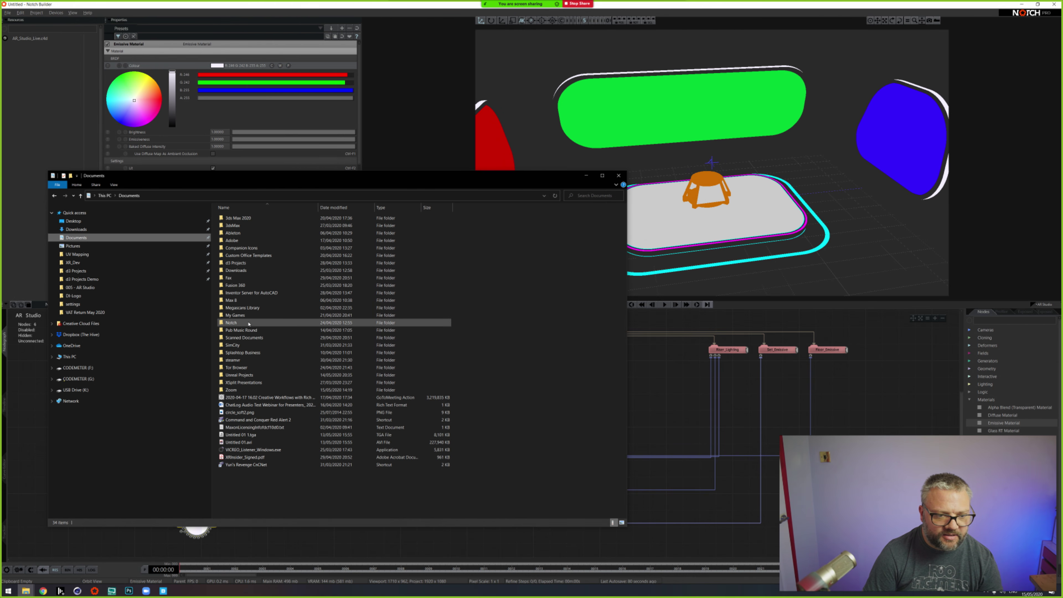
{"action": "double_click", "coordinate": [247, 308]}
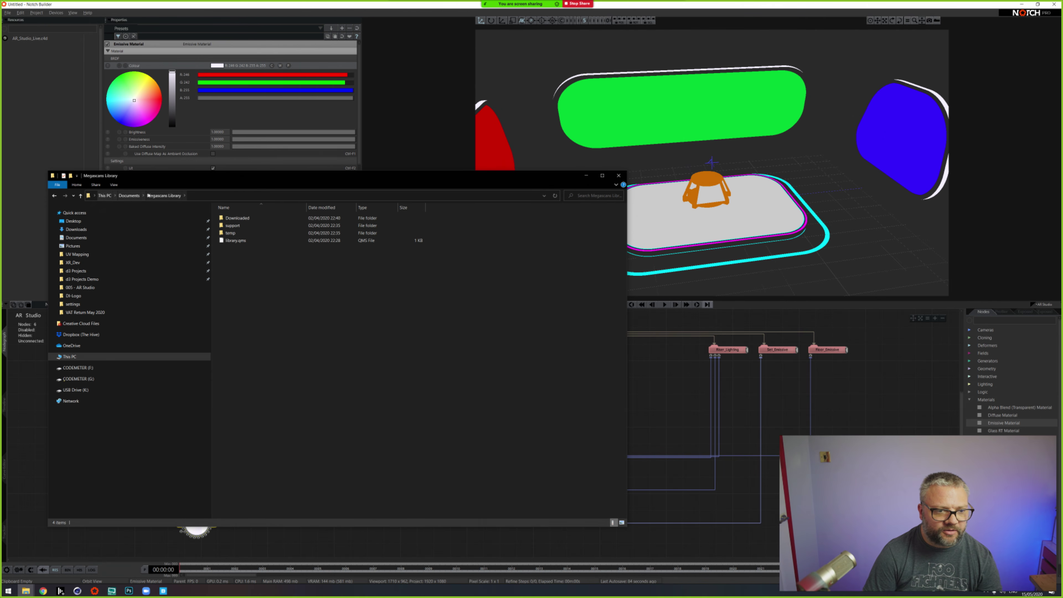
{"action": "double_click", "coordinate": [240, 218]}
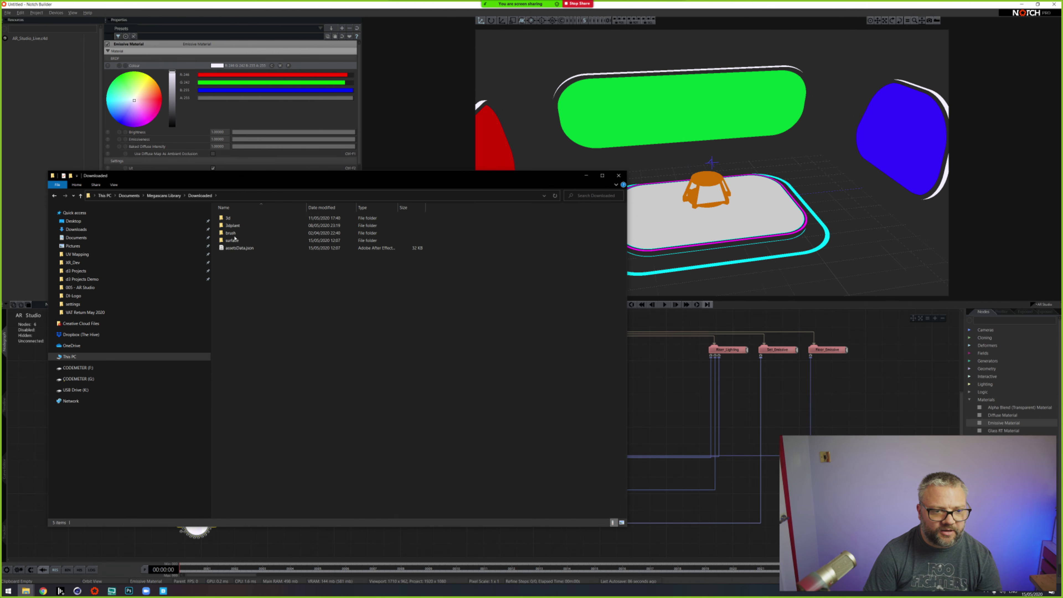
{"action": "left_click", "coordinate": [234, 241]}
{"action": "double_click", "coordinate": [233, 241]}
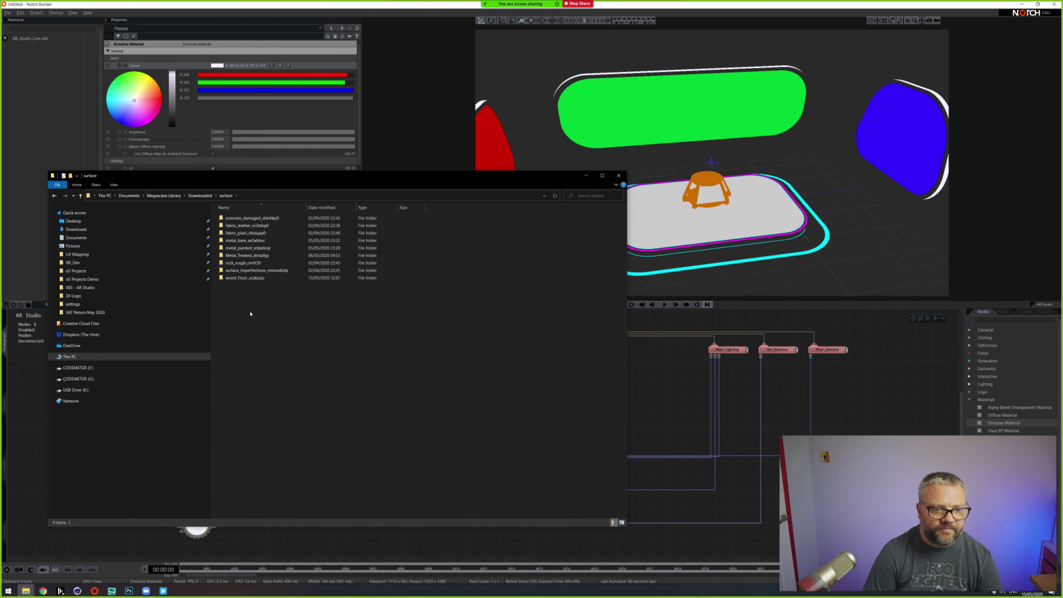
{"action": "double_click", "coordinate": [250, 278]}
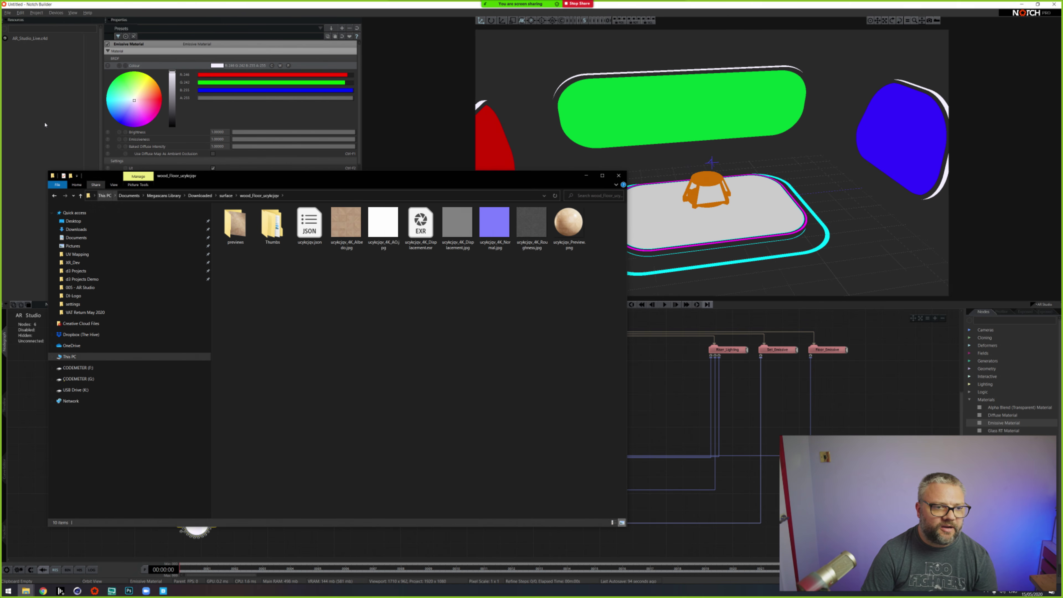
Step: Switch to Notch Builder and create a resource folder named Wood Floor
{"action": "left_click", "coordinate": [40, 90]}
{"action": "right_click", "coordinate": [30, 116]}
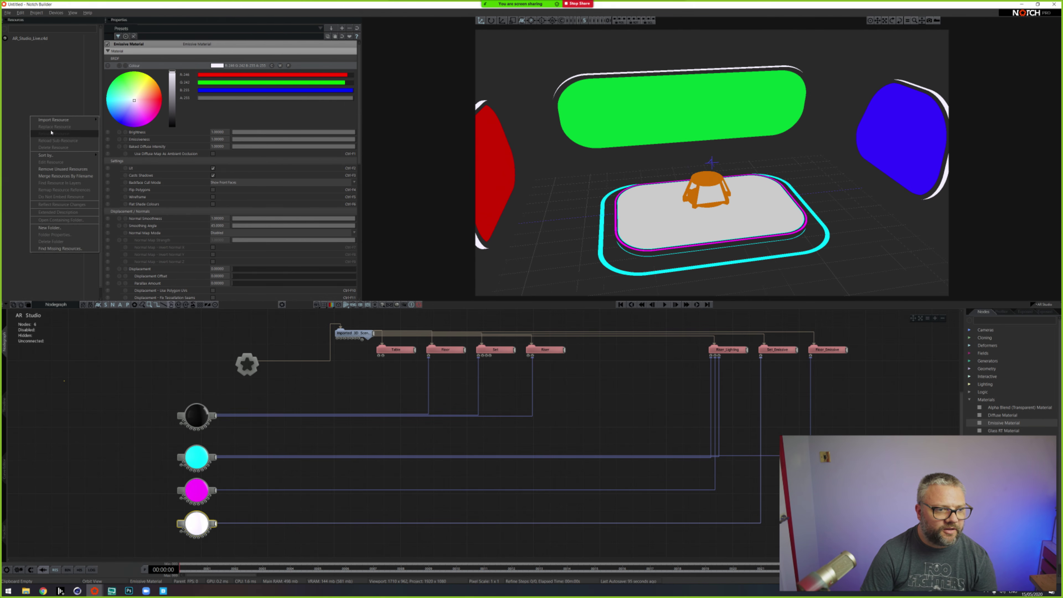
{"action": "left_click", "coordinate": [58, 228]}
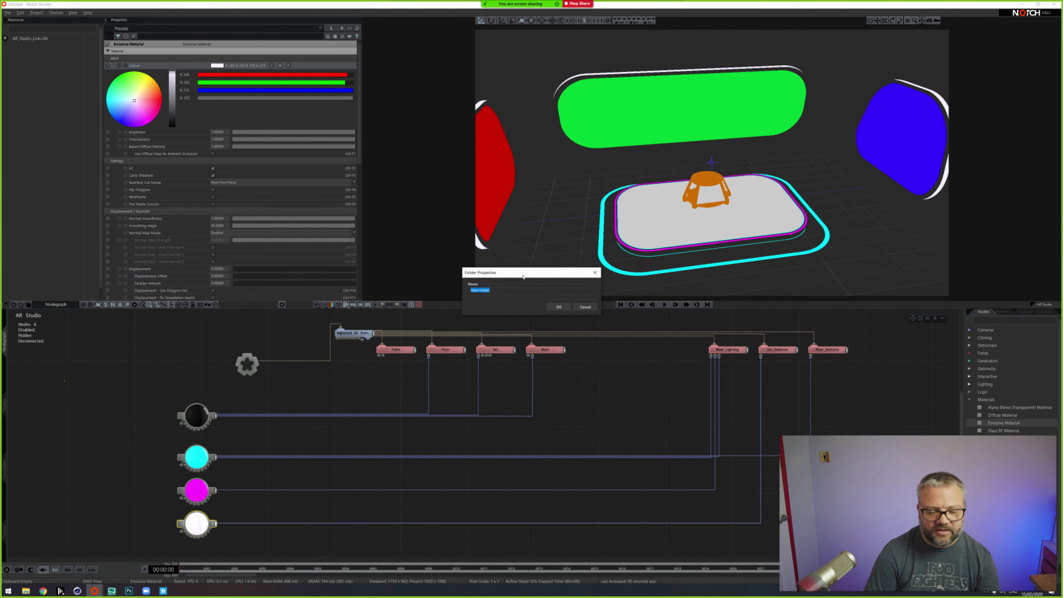
{"action": "key", "text": "BackSpace"}
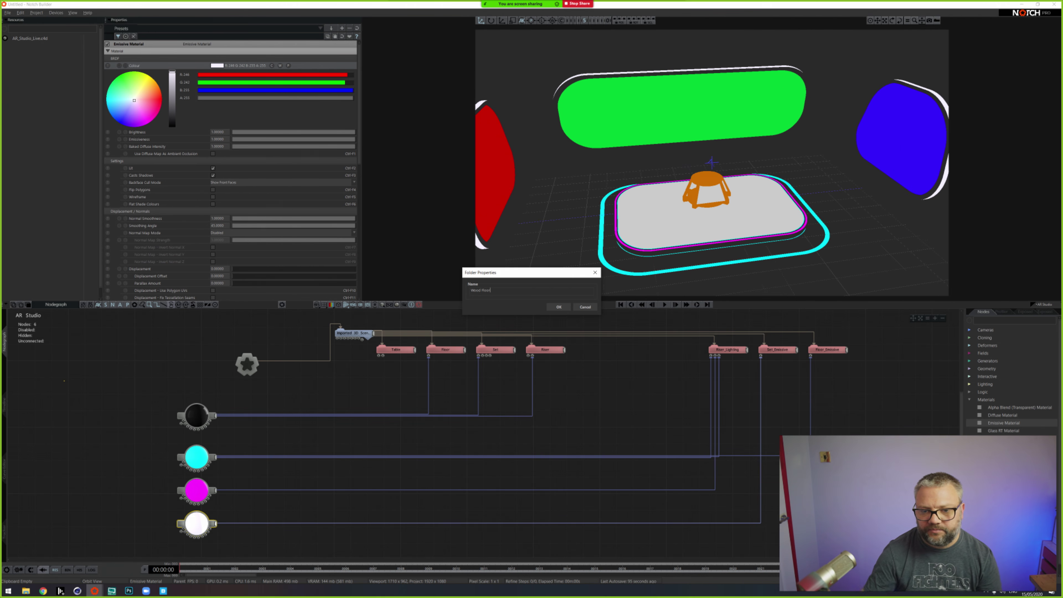
{"action": "left_click", "coordinate": [559, 306]}
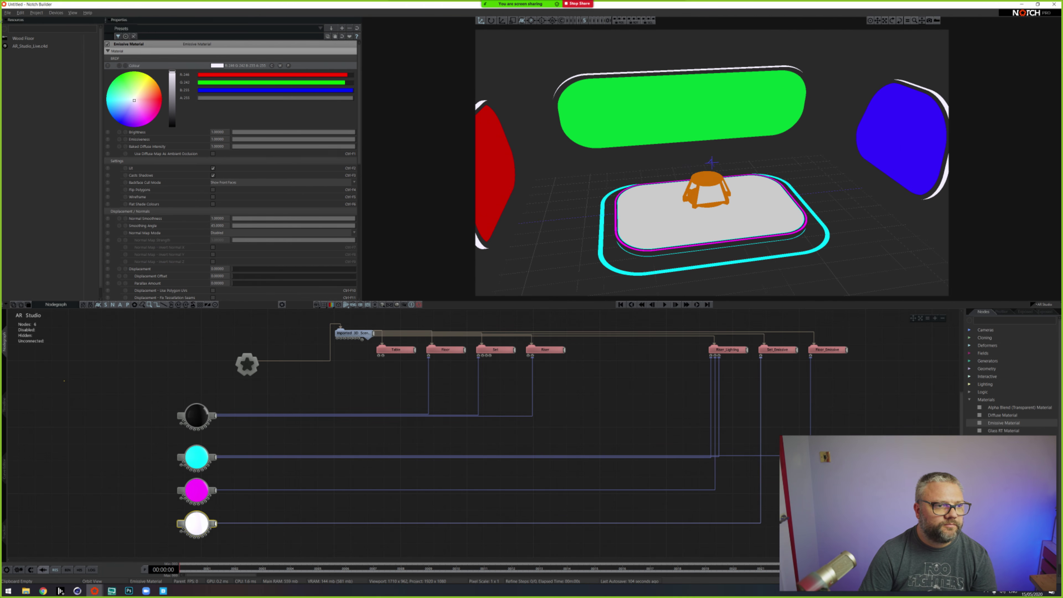
Step: Import the 4K Albedo, AO, Displacement, Normal and Roughness JPG maps from File Explorer and place them in the Wood Floor resource folder
{"action": "left_click", "coordinate": [27, 40]}
{"action": "key", "text": "alt+Tab"}
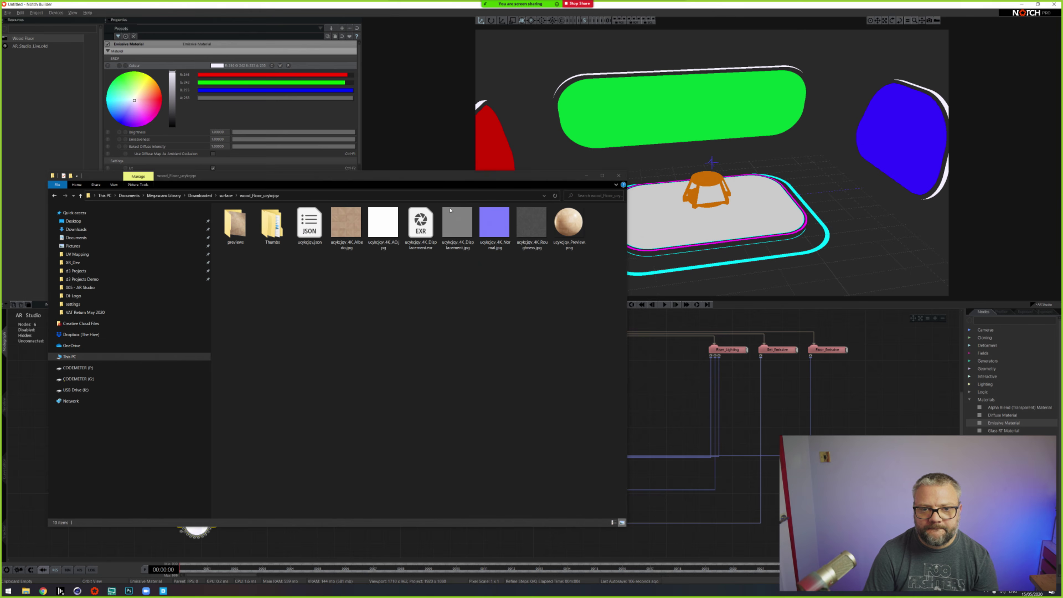
{"action": "left_click", "coordinate": [346, 222]}
{"action": "left_click", "coordinate": [383, 222], "text": "ctrl"}
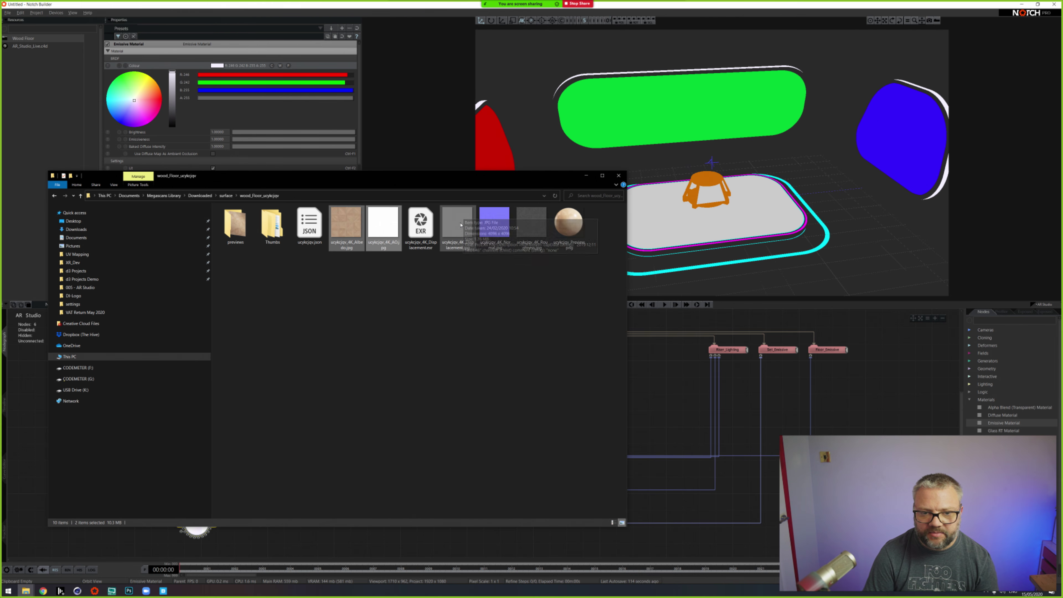
{"action": "left_click", "coordinate": [507, 232], "text": "ctrl"}
{"action": "left_click", "coordinate": [531, 226], "text": "ctrl"}
{"action": "left_click", "coordinate": [457, 227], "text": "ctrl"}
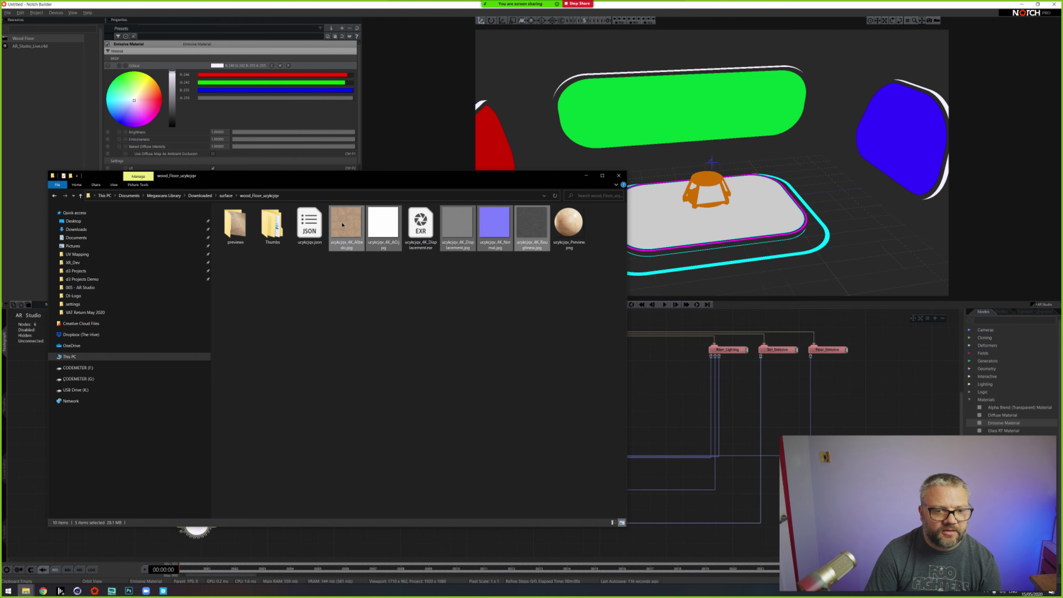
{"action": "left_click_drag", "start_coordinate": [21, 49], "coordinate": [27, 40]}
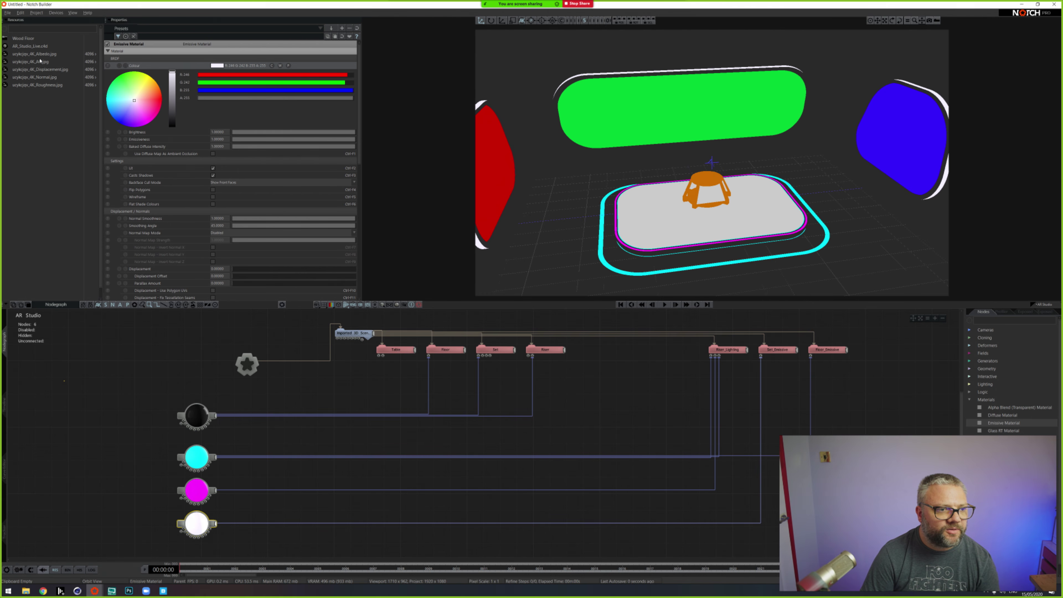
{"action": "left_click_drag", "start_coordinate": [43, 53], "coordinate": [41, 38]}
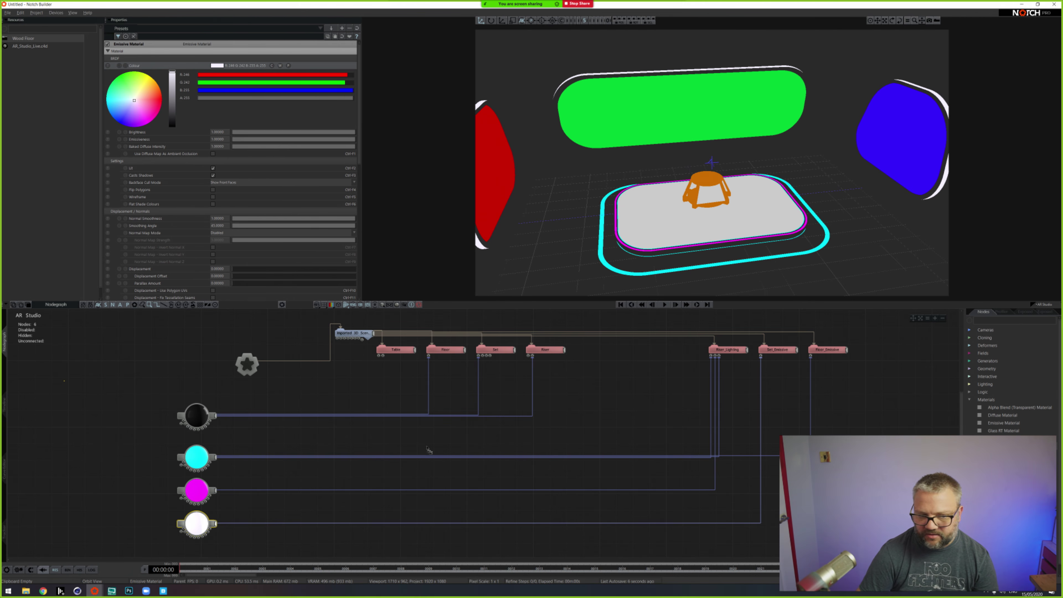
Step: Add a Material node above the dark material and connect it to the Riser_Top material input
{"action": "left_click", "coordinate": [146, 380]}
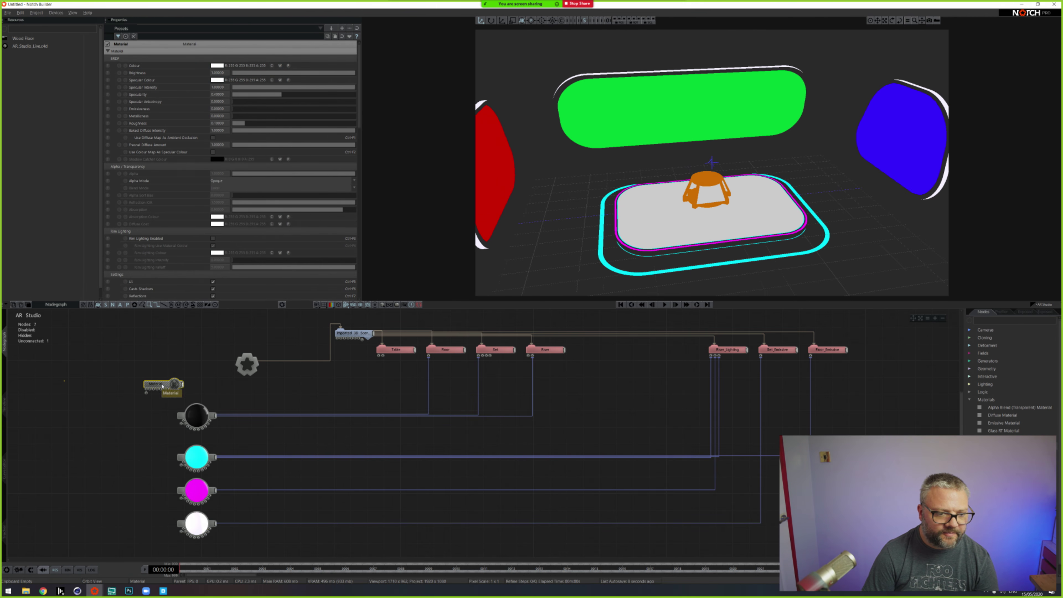
{"action": "left_click_drag", "start_coordinate": [165, 383], "coordinate": [199, 383]}
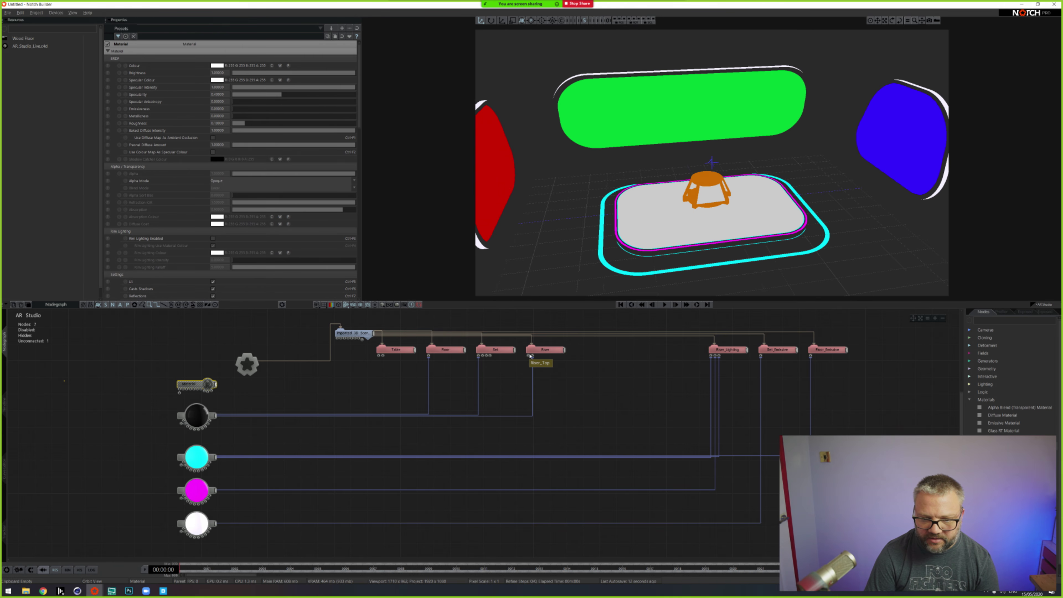
{"action": "left_click_drag", "start_coordinate": [215, 384], "coordinate": [528, 360]}
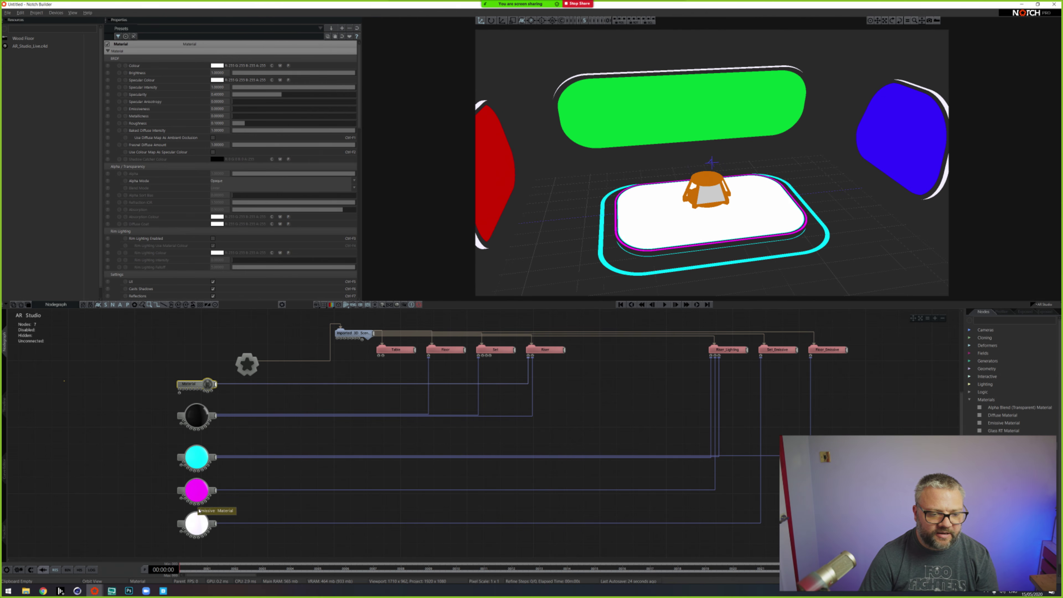
Step: Space out the dark material and the new material nodes evenly in the material column of the nodegraph
{"action": "left_click_drag", "start_coordinate": [195, 423], "coordinate": [196, 430]}
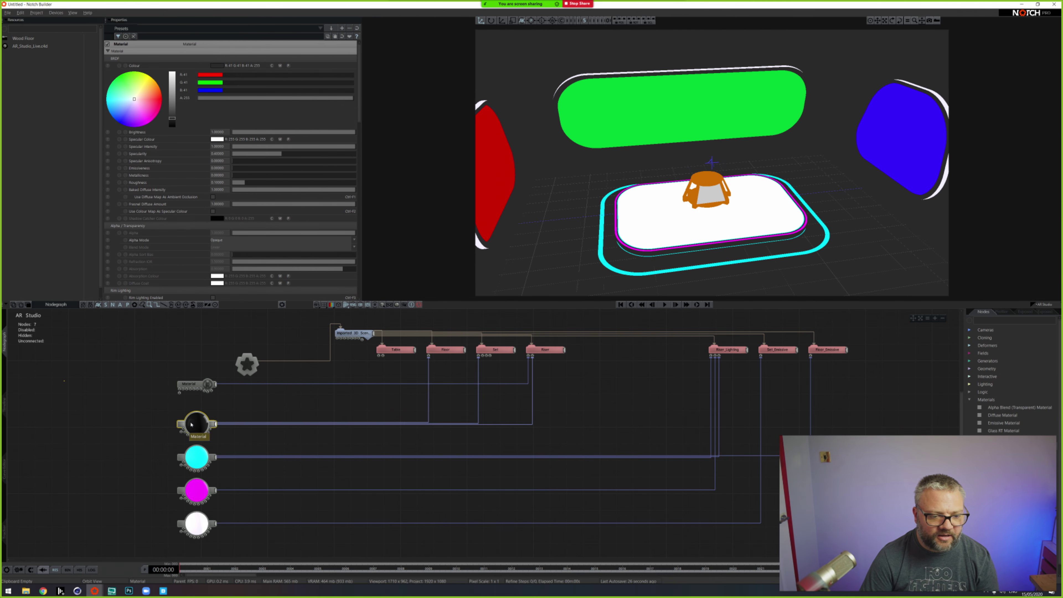
{"action": "left_click", "coordinate": [198, 387]}
{"action": "left_click_drag", "start_coordinate": [198, 392], "coordinate": [199, 401]}
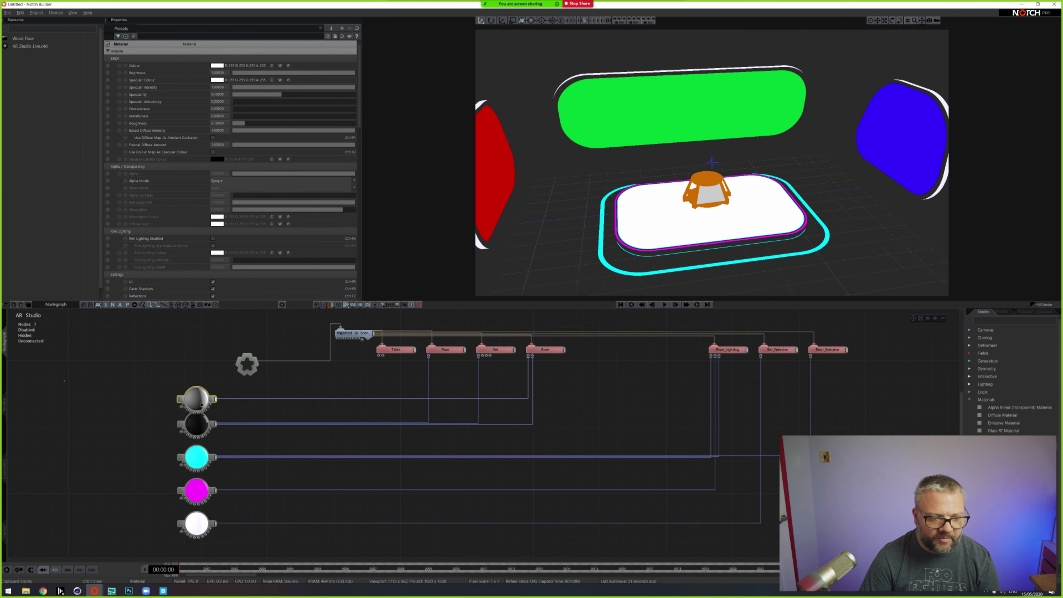
{"action": "left_click_drag", "start_coordinate": [202, 409], "coordinate": [201, 401]}
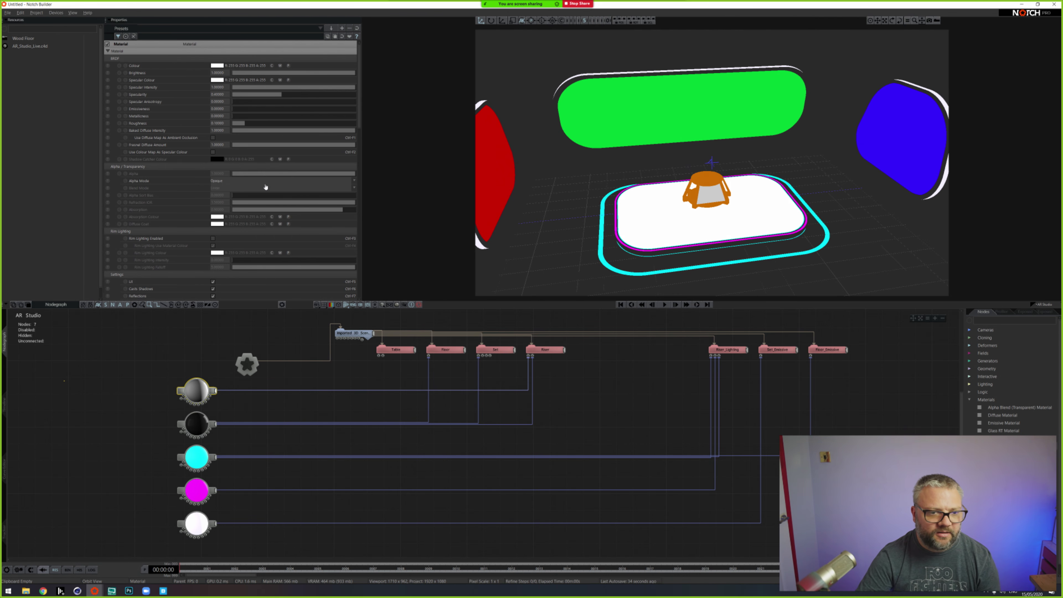
Step: Assign the Albedo JPG as the new material's colour texture and the Normal JPG as its normal map
{"action": "scroll", "coordinate": [282, 105], "scroll_direction": "down", "scroll_amount": 10}
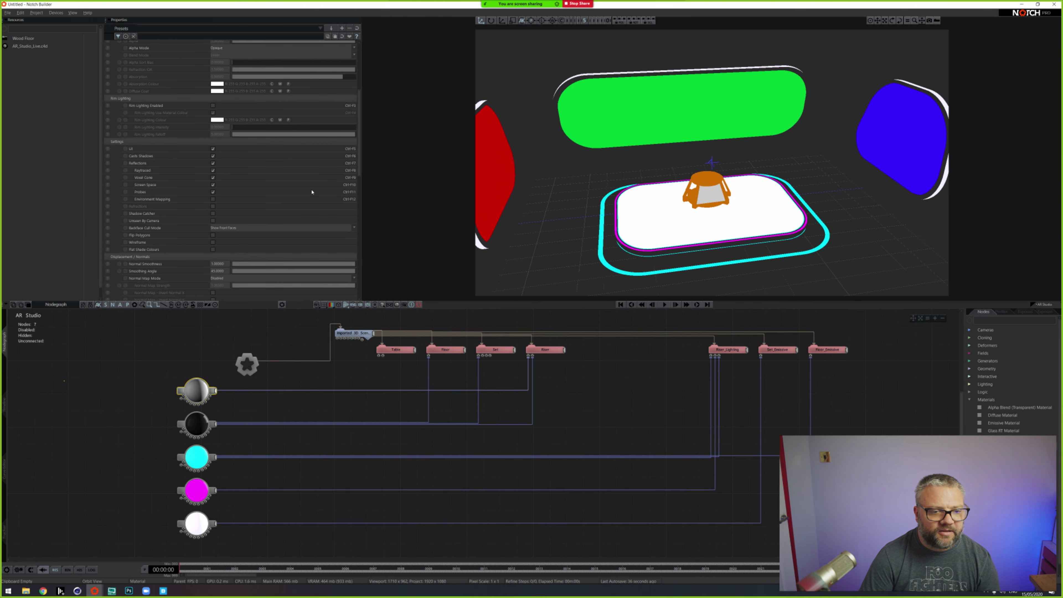
{"action": "scroll", "coordinate": [312, 196], "scroll_direction": "down", "scroll_amount": 4}
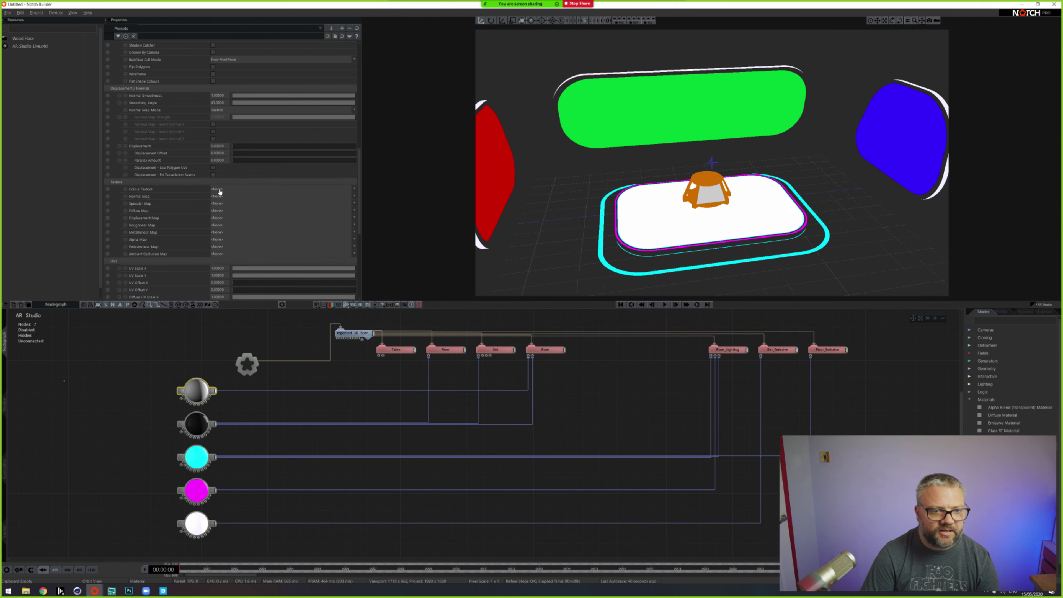
{"action": "left_click", "coordinate": [240, 189]}
{"action": "left_click", "coordinate": [235, 200]}
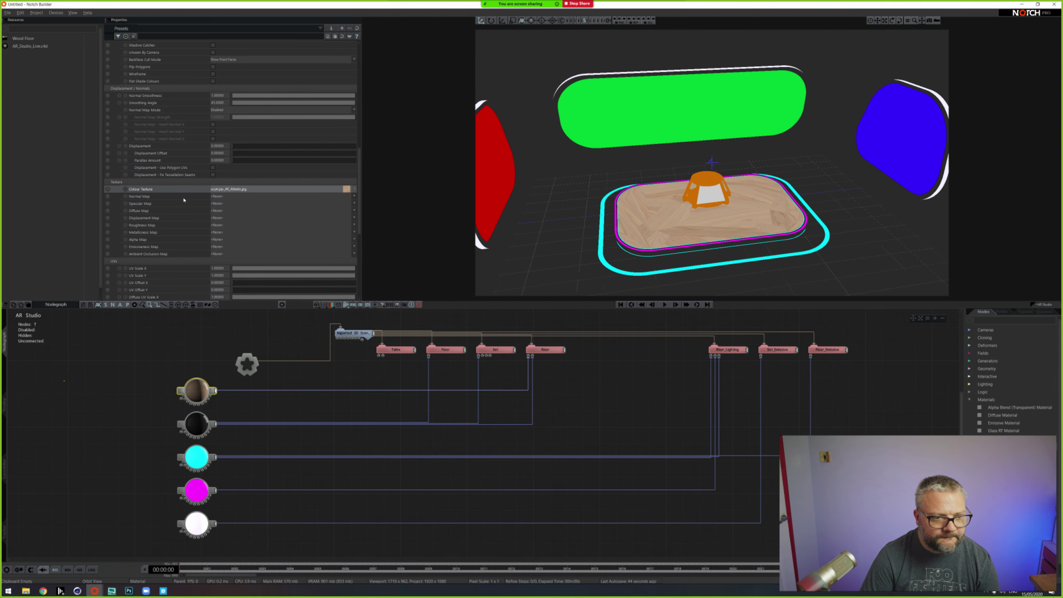
{"action": "left_click", "coordinate": [221, 196]}
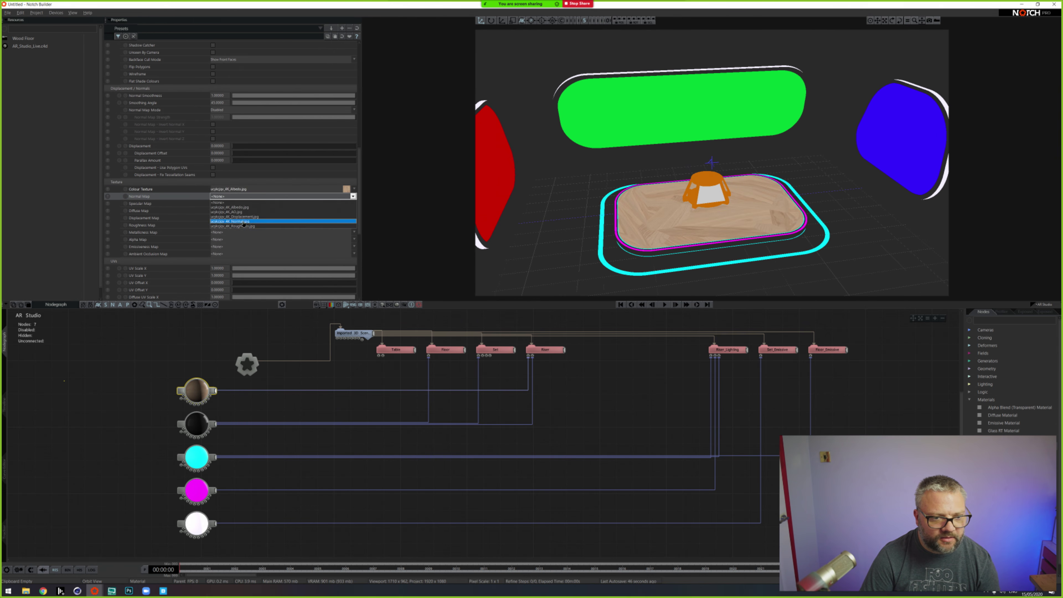
{"action": "left_click", "coordinate": [244, 222]}
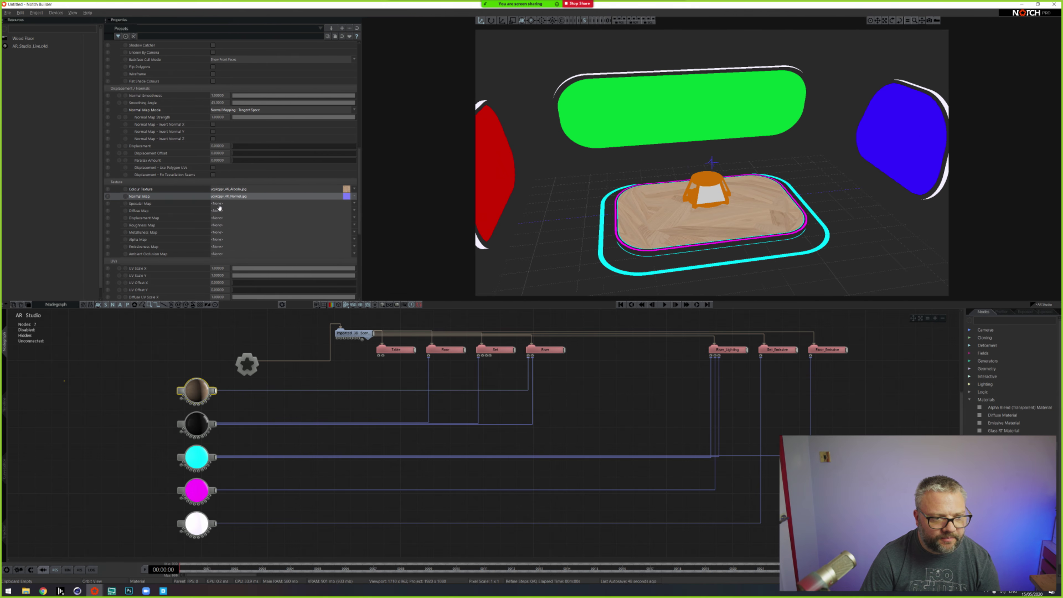
Step: Assign the Displacement JPG as the wood material's displacement map and the Roughness JPG as its roughness map
{"action": "left_click", "coordinate": [218, 219]}
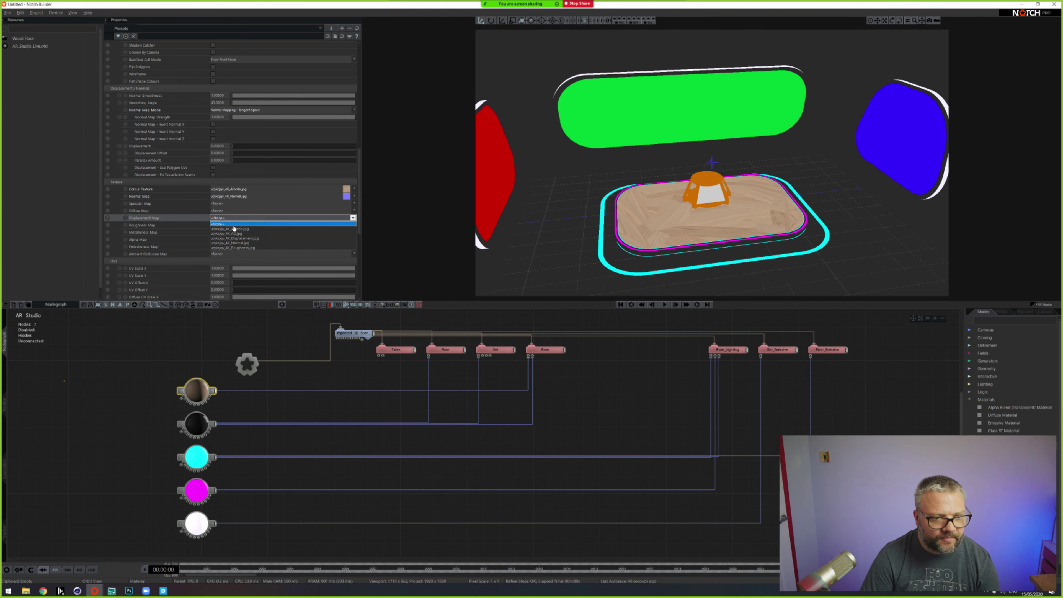
{"action": "left_click", "coordinate": [255, 241]}
{"action": "left_click", "coordinate": [222, 226]}
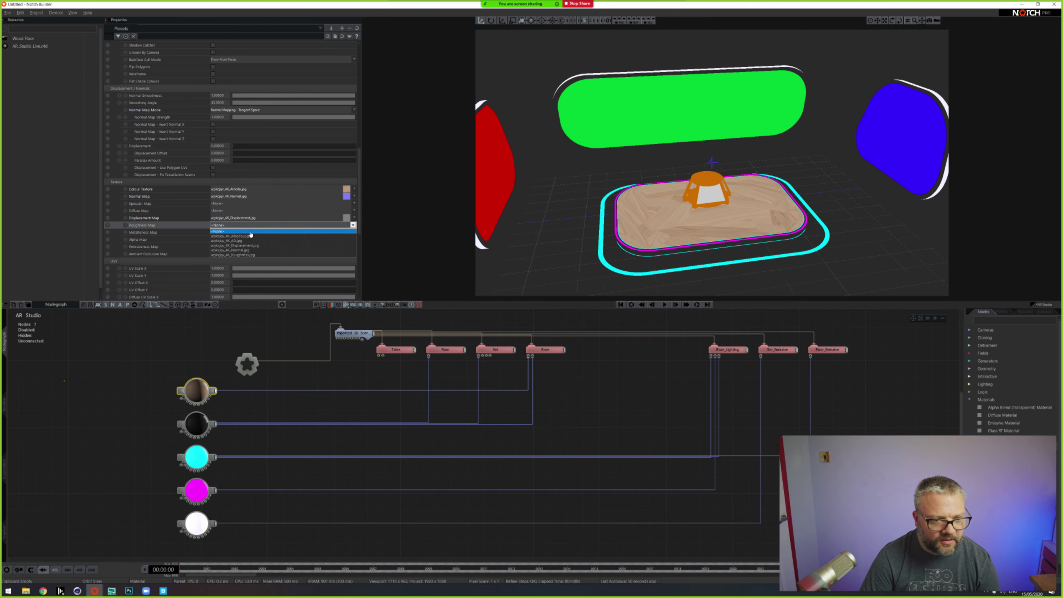
{"action": "left_click", "coordinate": [252, 255]}
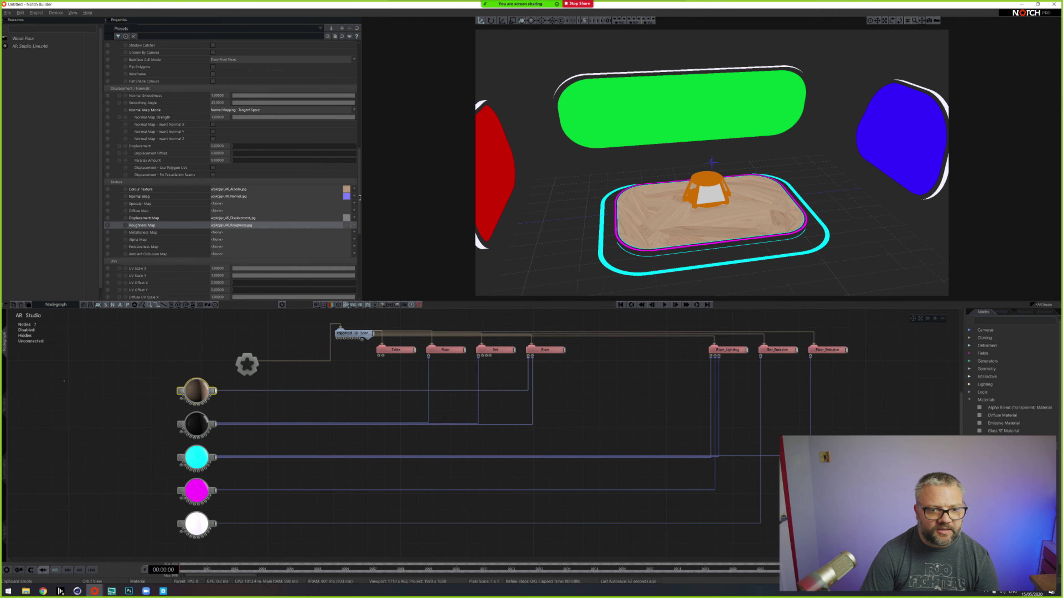
Step: Try adjusting the wood material's displacement amount and inspect the riser top up close
{"action": "scroll", "coordinate": [359, 197], "scroll_direction": "up", "scroll_amount": 3}
{"action": "left_click_drag", "start_coordinate": [364, 180], "coordinate": [363, 178]}
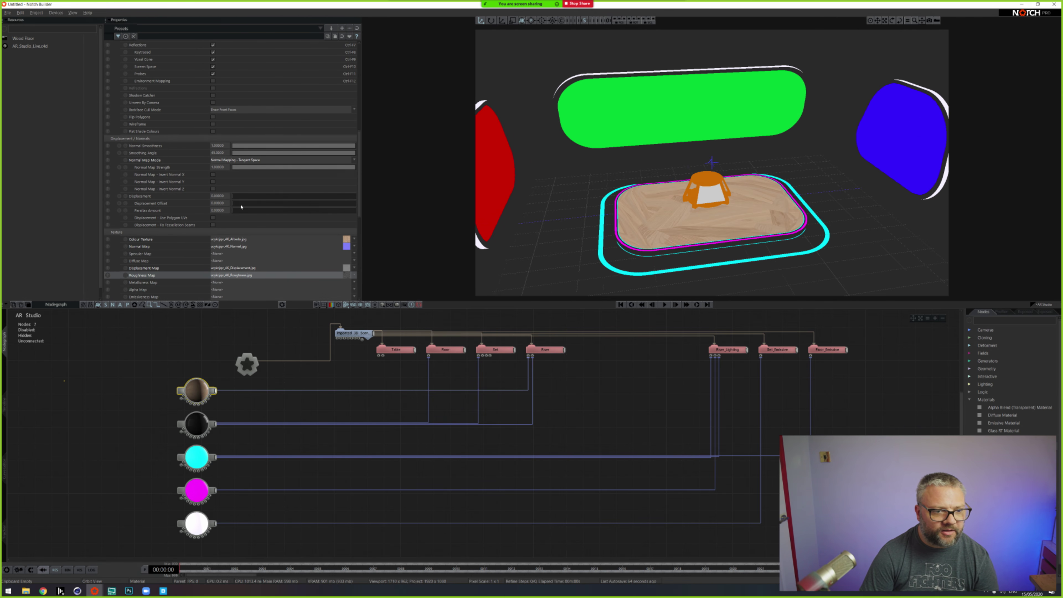
{"action": "mouse_move", "coordinate": [236, 196]}
{"action": "left_mouse_down"}
{"action": "mouse_move", "coordinate": [329, 196]}
{"action": "mouse_move", "coordinate": [233, 196]}
{"action": "left_mouse_up"}
{"action": "left_click_drag", "start_coordinate": [707, 213], "coordinate": [654, 287]}
{"action": "scroll", "coordinate": [666, 242], "scroll_direction": "up", "scroll_amount": 5}
{"action": "middle_click_drag", "start_coordinate": [695, 289], "coordinate": [697, 228]}
{"action": "left_click_drag", "start_coordinate": [697, 229], "coordinate": [773, 178]}
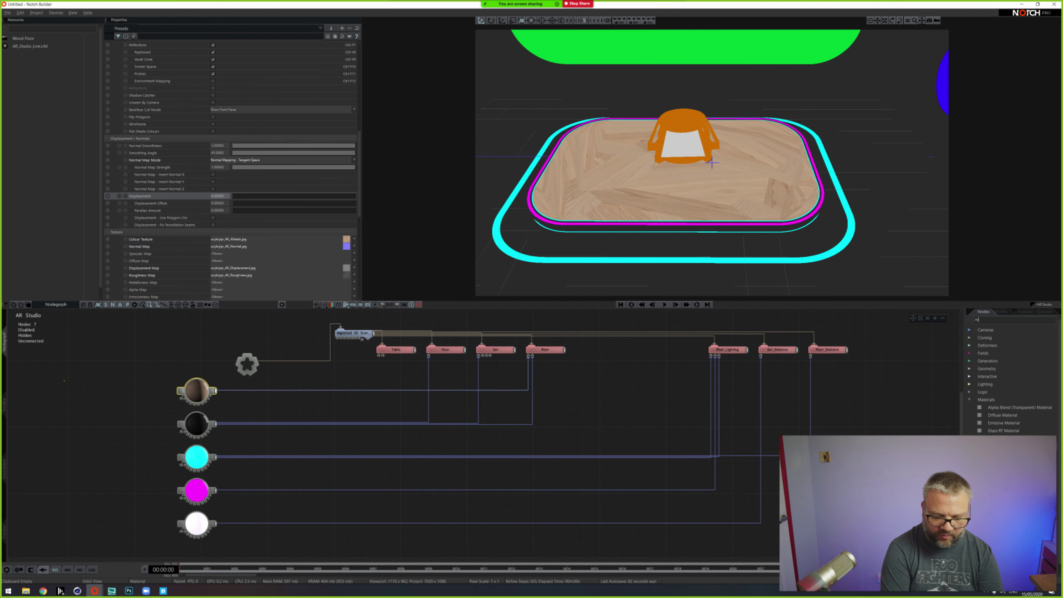
Step: Find the Mapping node, add it to the nodegraph and connect it to the wood material
{"action": "type", "text": "apping"}
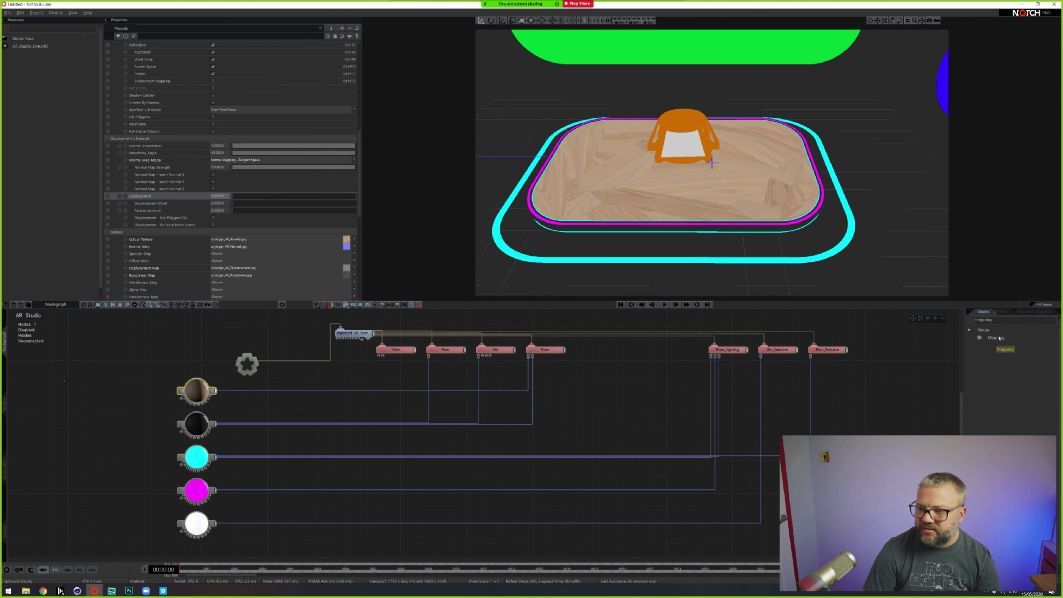
{"action": "left_click_drag", "start_coordinate": [997, 338], "coordinate": [654, 375]}
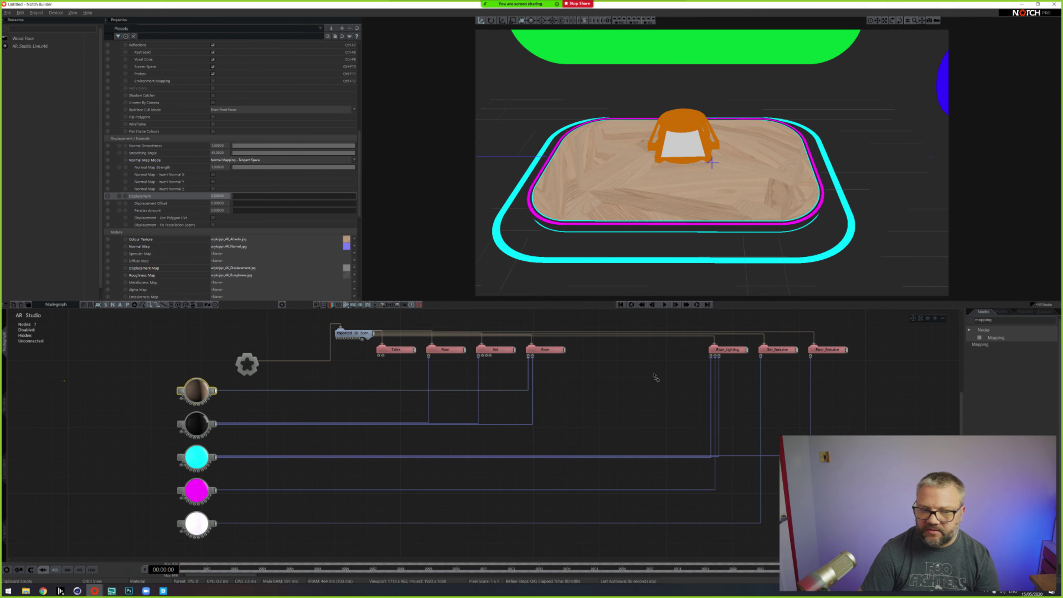
{"action": "left_click_drag", "start_coordinate": [259, 406], "coordinate": [180, 399]}
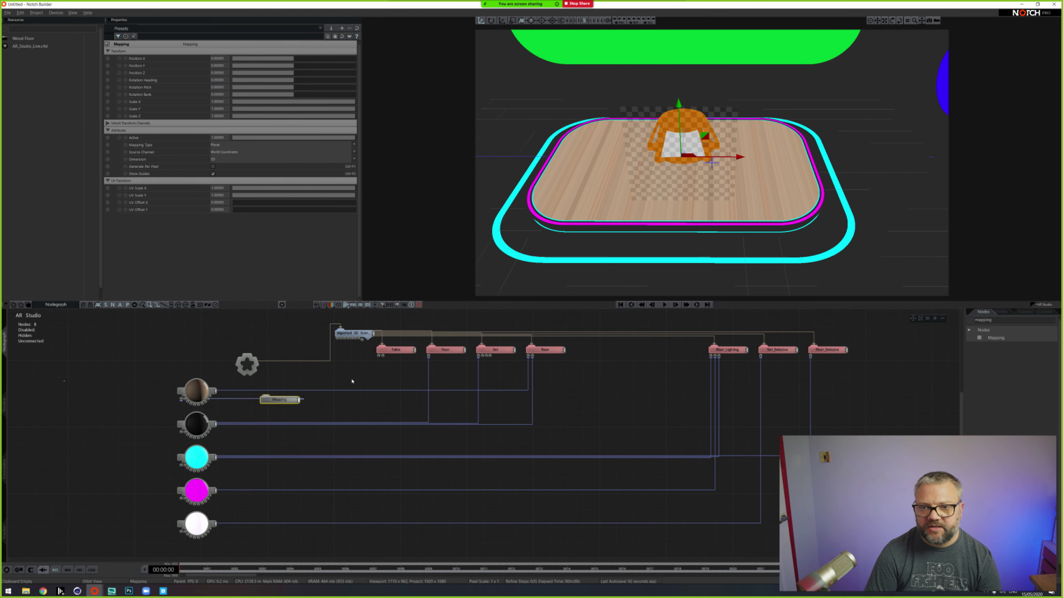
Step: Keep the Mapping node's type as Planar and set its Rotation Pitch to 90
{"action": "left_click_drag", "start_coordinate": [685, 254], "coordinate": [729, 189]}
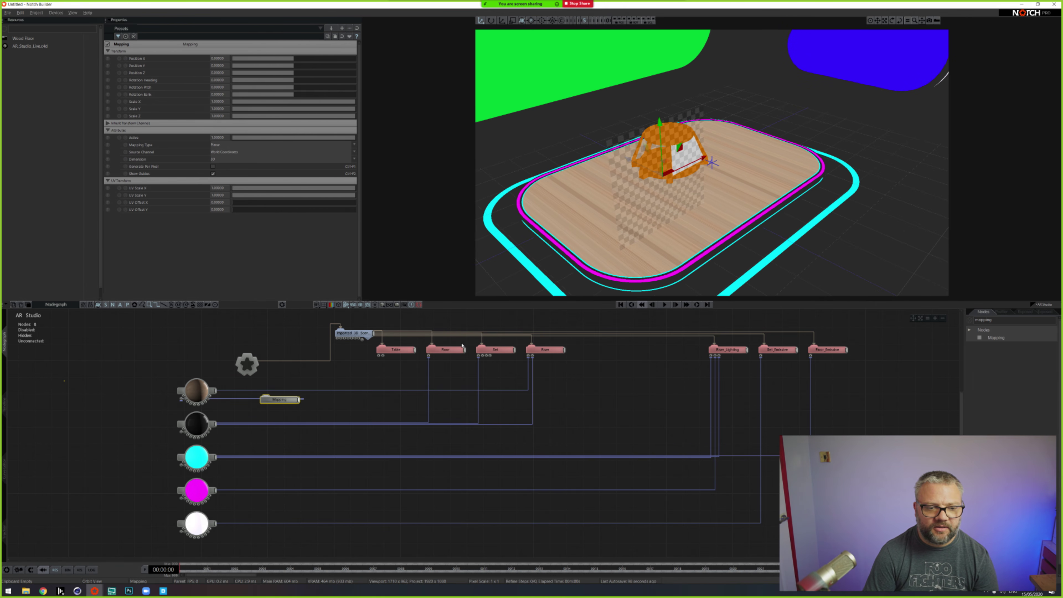
{"action": "left_click", "coordinate": [219, 145]}
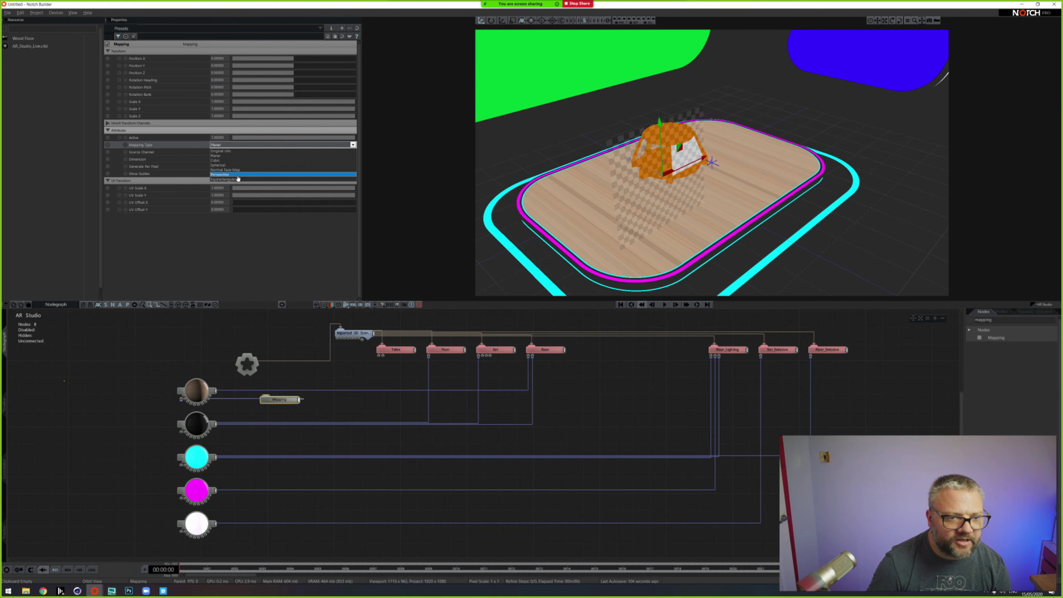
{"action": "left_click", "coordinate": [346, 156]}
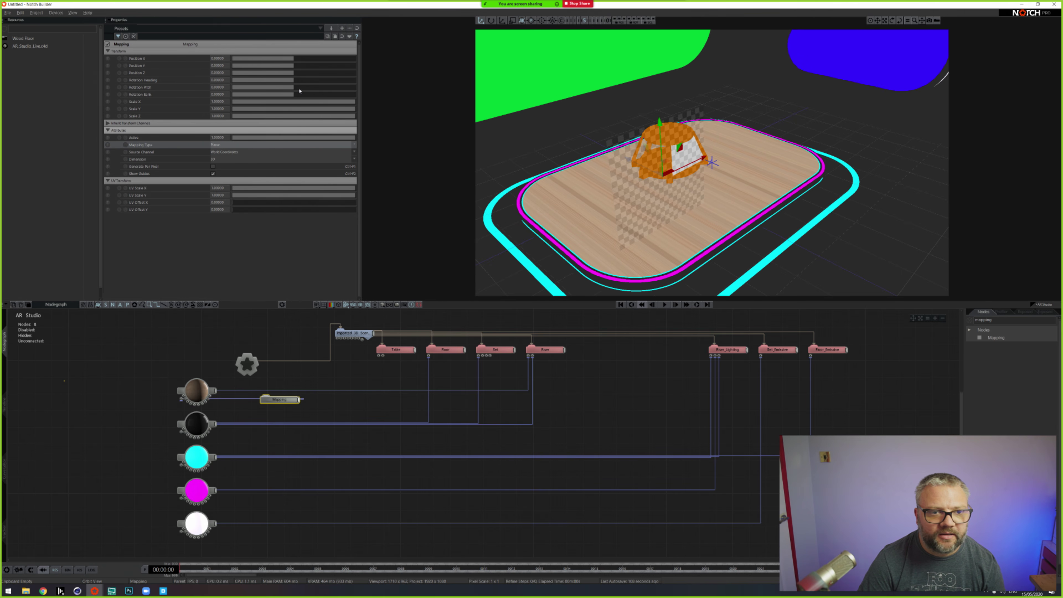
{"action": "left_click_drag", "start_coordinate": [299, 91], "coordinate": [310, 92]}
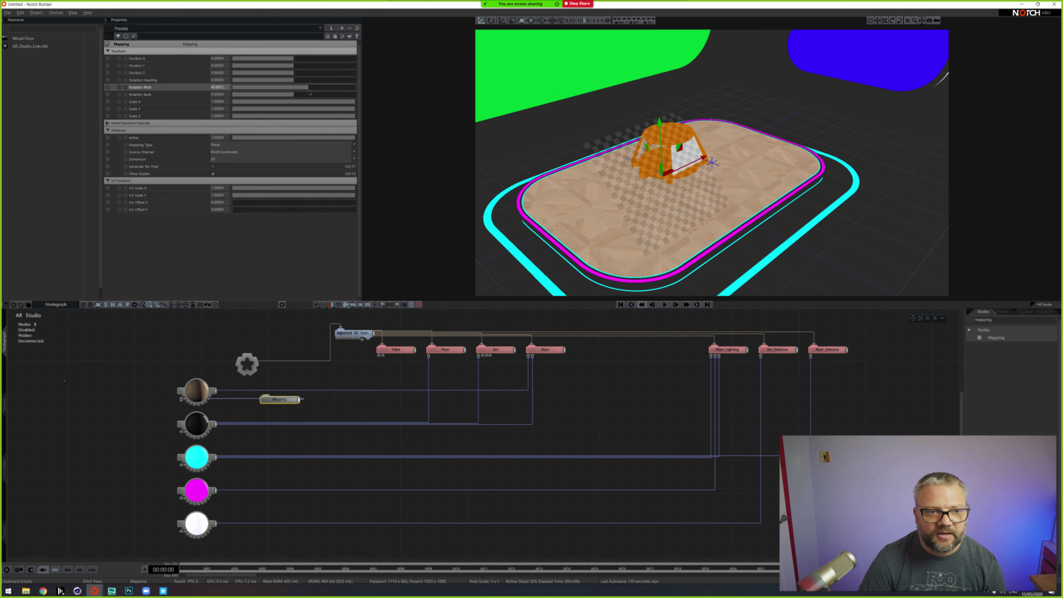
{"action": "double_click", "coordinate": [217, 87]}
{"action": "type", "text": "90"}
{"action": "key", "text": "Return"}
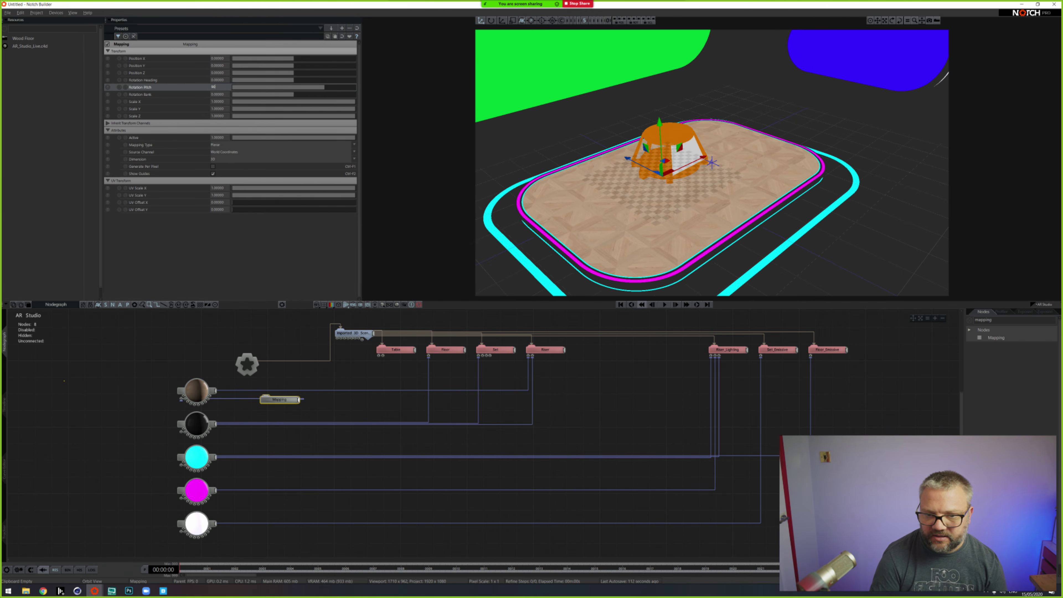
Step: Raise the mapping plane slightly along its vertical axis above the riser top
{"action": "middle_click_drag", "start_coordinate": [588, 168], "coordinate": [645, 128]}
{"action": "scroll", "coordinate": [646, 128], "scroll_direction": "up", "scroll_amount": 3}
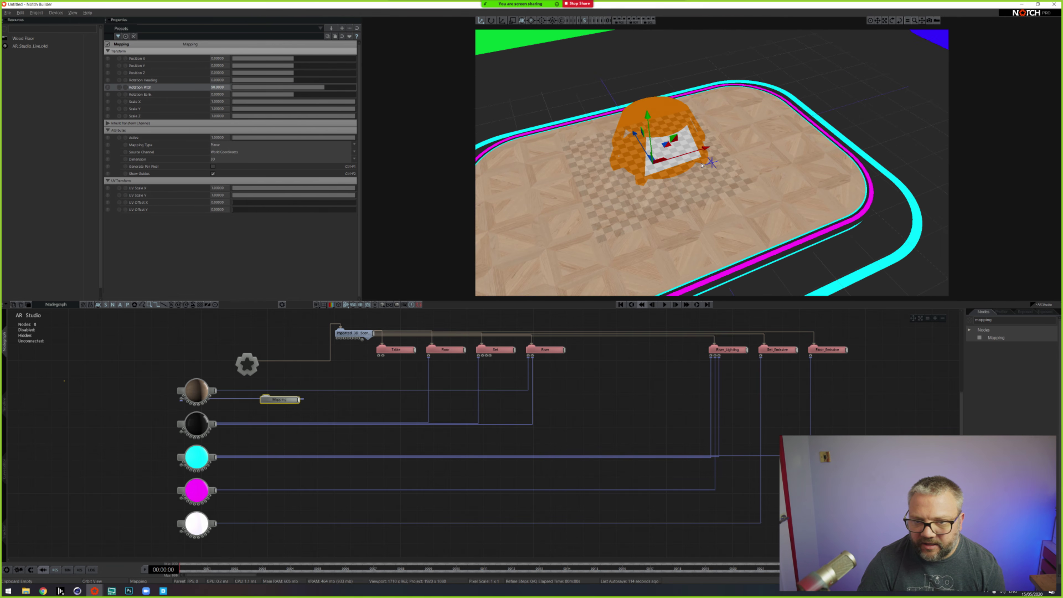
{"action": "left_click_drag", "start_coordinate": [650, 120], "coordinate": [646, 94]}
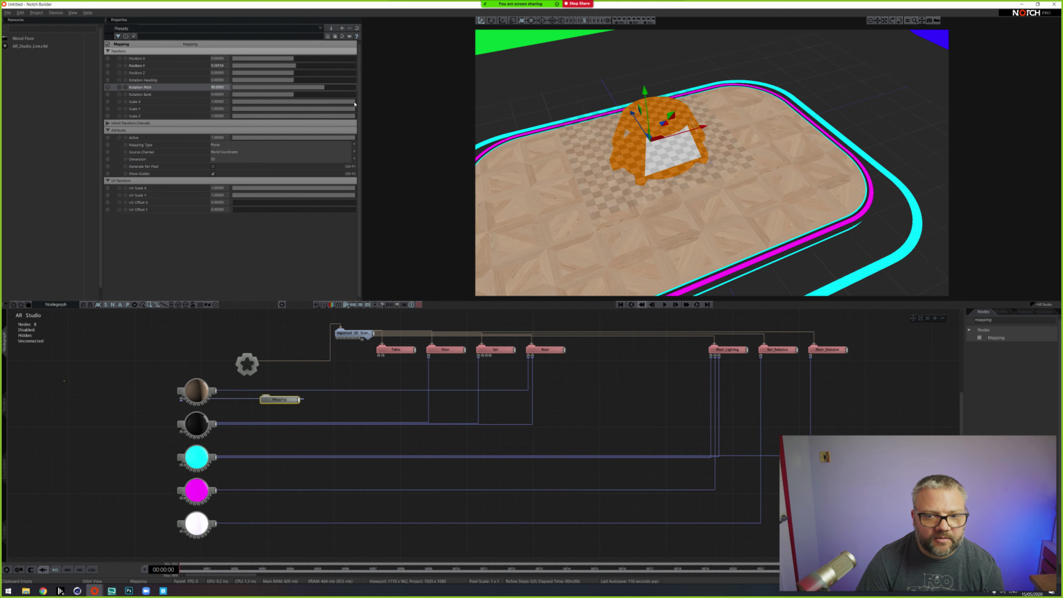
Step: Reduce the mapping plane's Scale X to about 0.8 and copy the same value to Scale Y
{"action": "left_click_drag", "start_coordinate": [355, 104], "coordinate": [333, 103]}
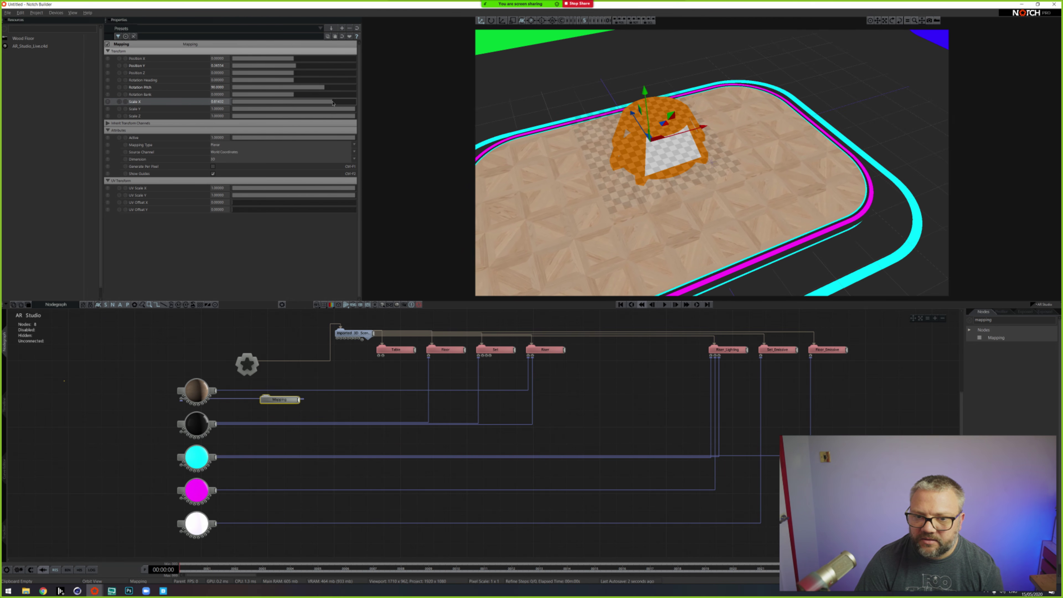
{"action": "double_click", "coordinate": [218, 101]}
{"action": "key", "text": "ctrl+c"}
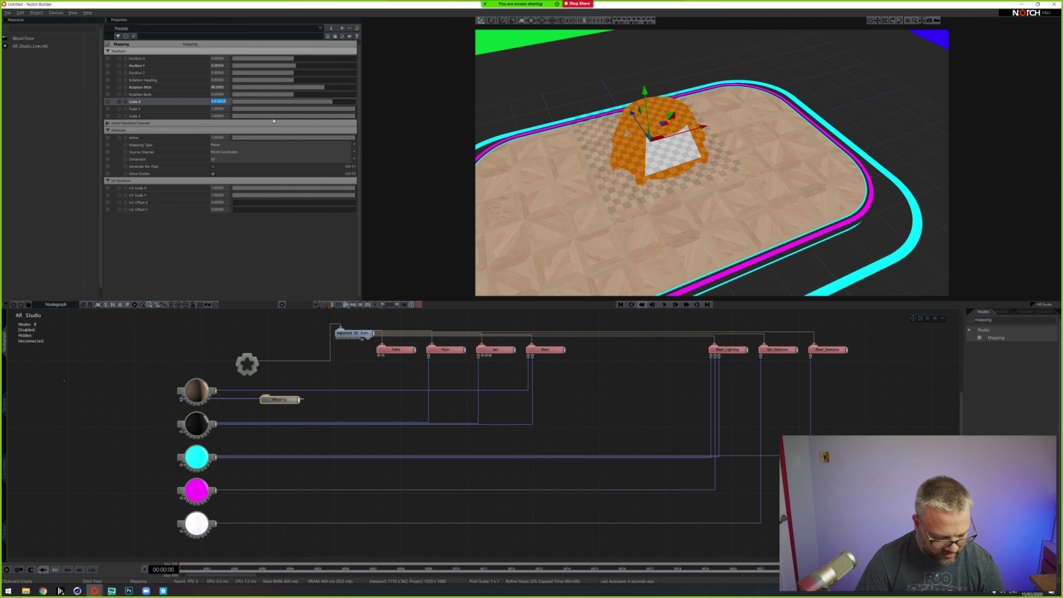
{"action": "double_click", "coordinate": [223, 110]}
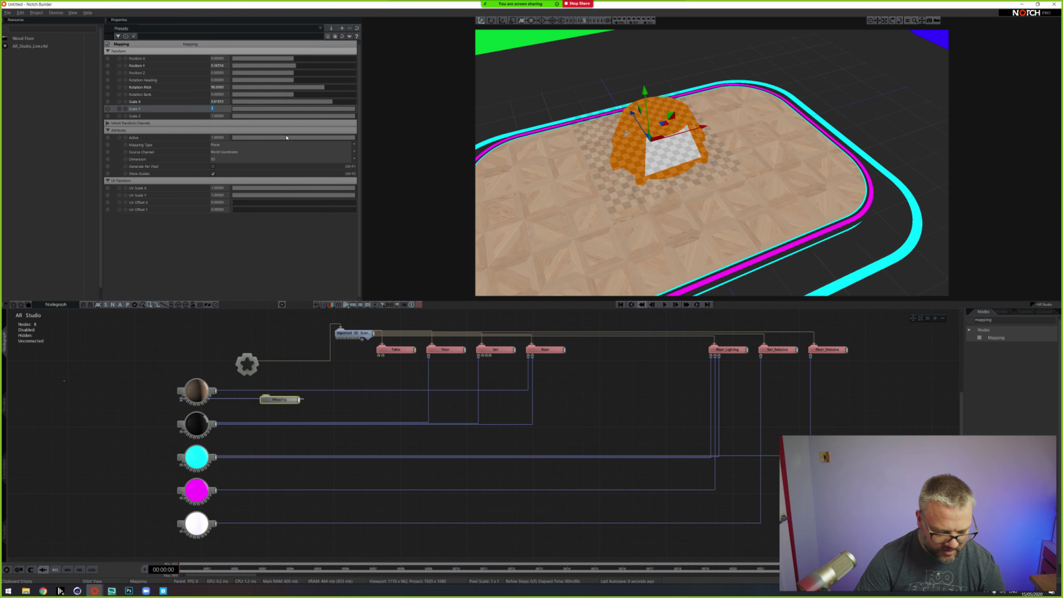
{"action": "key", "text": "ctrl+v"}
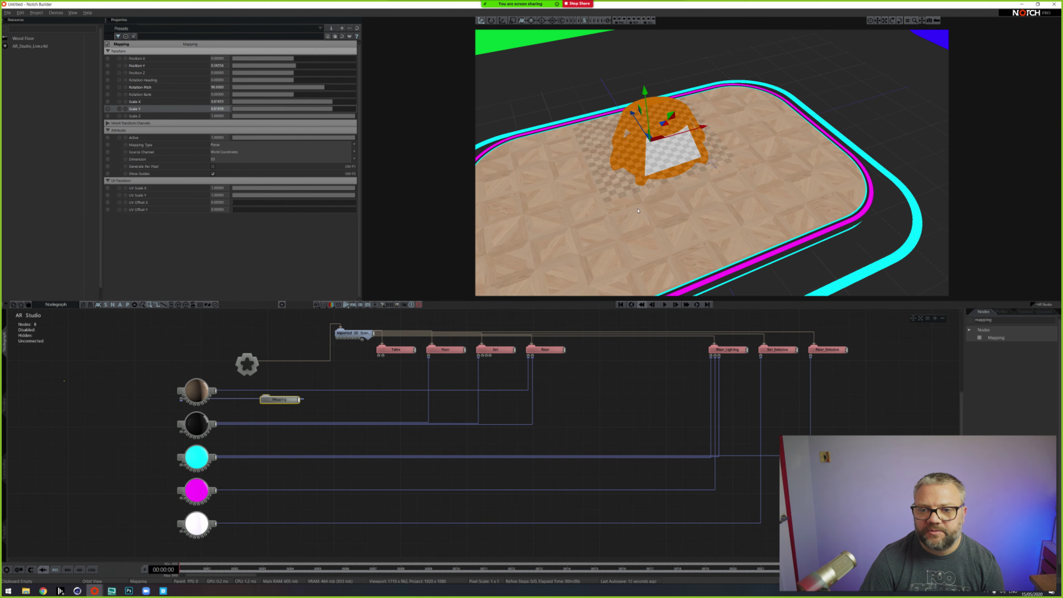
Step: Raise the mapping plane well above the table and place the Mapping node ahead of the wood material in the nodegraph
{"action": "scroll", "coordinate": [607, 219], "scroll_direction": "down", "scroll_amount": 3}
{"action": "left_click_drag", "start_coordinate": [586, 228], "coordinate": [657, 151]}
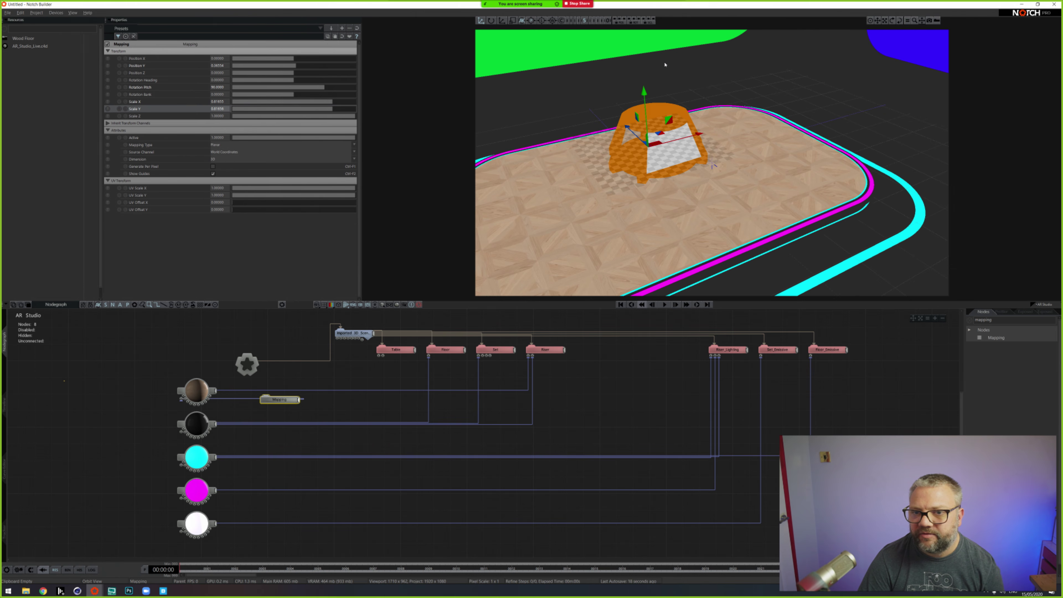
{"action": "left_click_drag", "start_coordinate": [644, 92], "coordinate": [642, 33]}
{"action": "left_click_drag", "start_coordinate": [640, 202], "coordinate": [596, 173]}
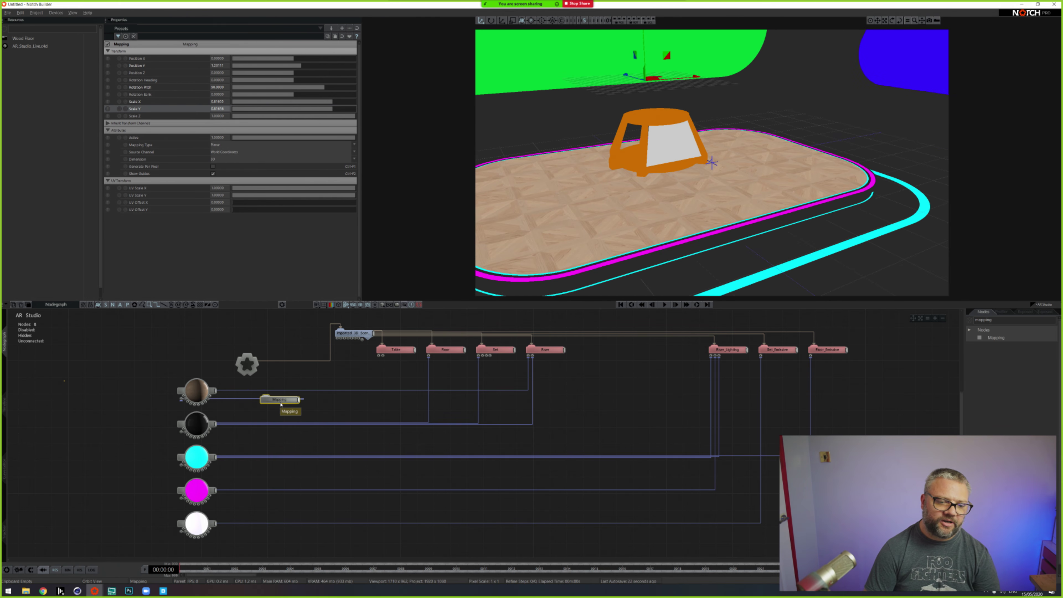
{"action": "left_click_drag", "start_coordinate": [281, 403], "coordinate": [147, 412]}
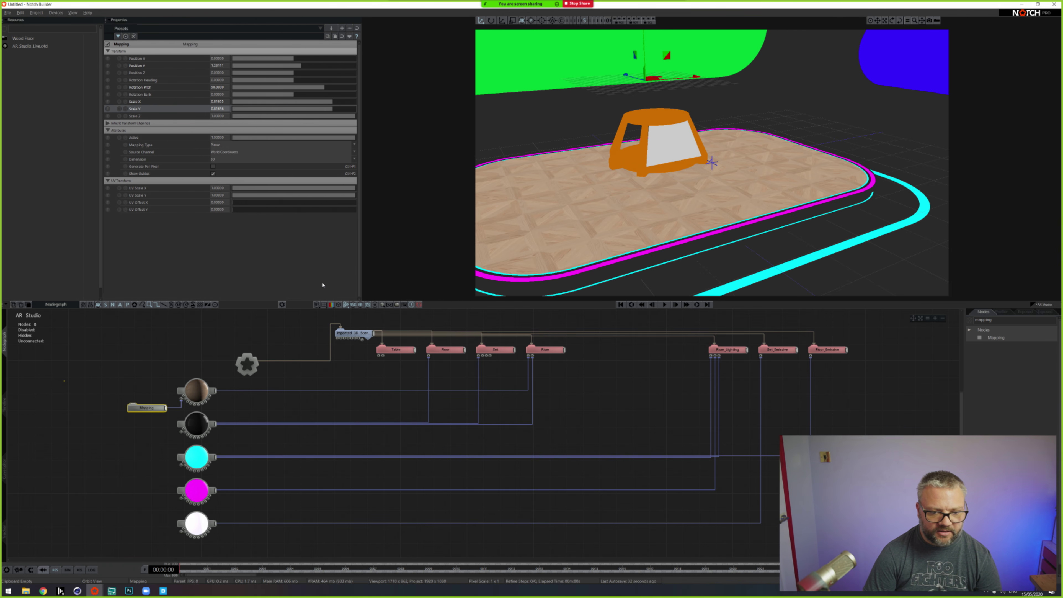
Step: Try to connect the wood material to the Table node's Table_Base input
{"action": "left_click_drag", "start_coordinate": [218, 391], "coordinate": [379, 355]}
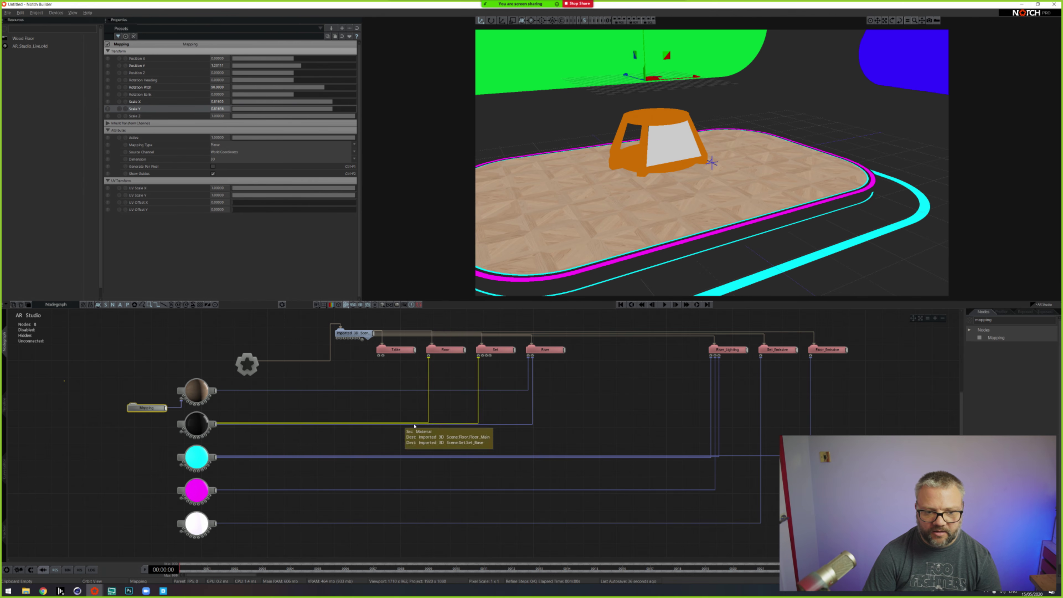
{"action": "left_click_drag", "start_coordinate": [217, 391], "coordinate": [380, 357]}
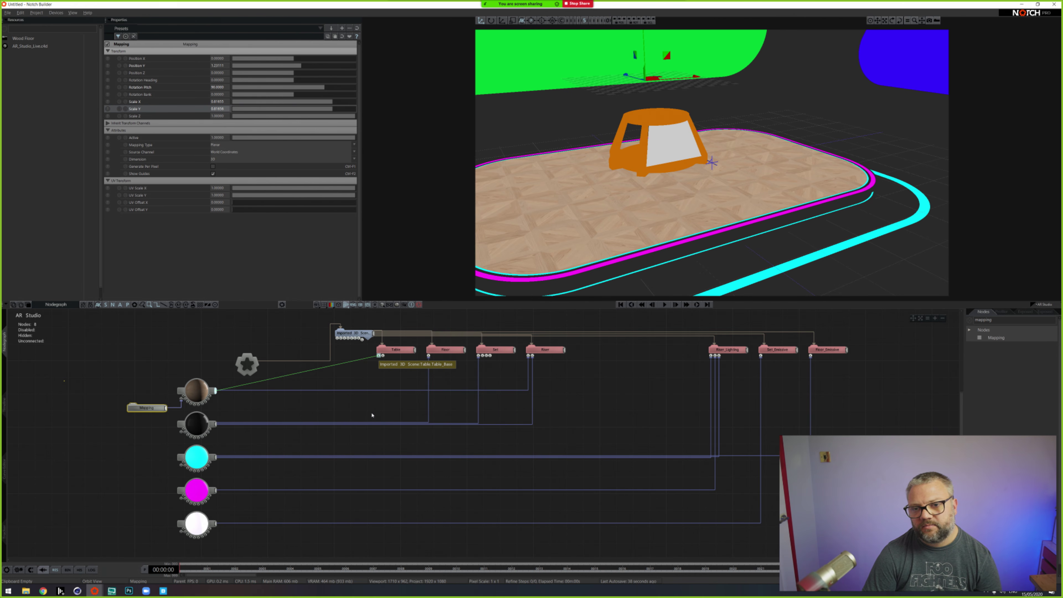
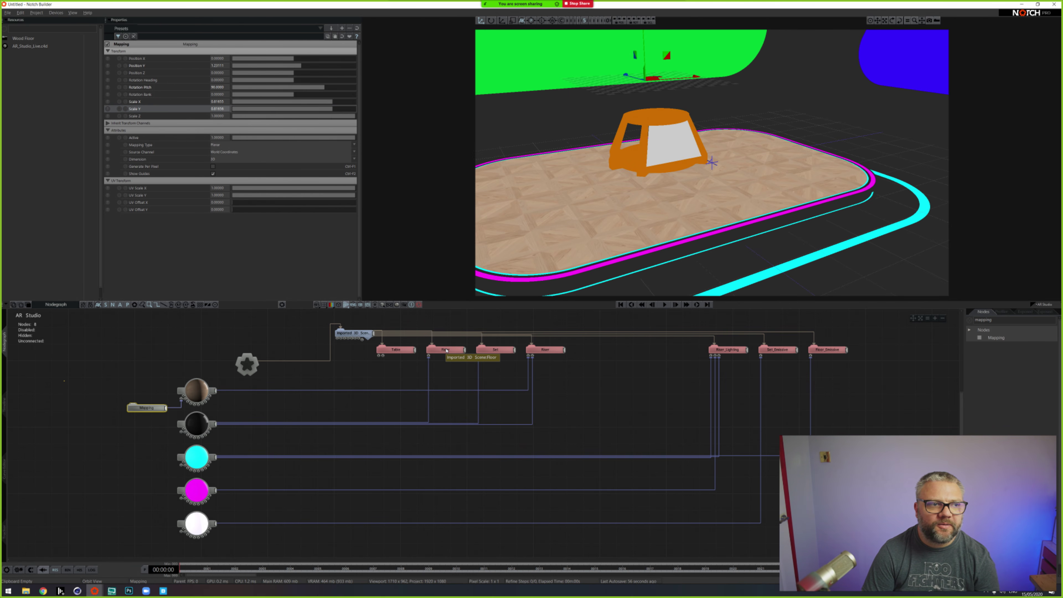
Step: Start saving the project as a new file in the Dropbox folder Friday Sessions > 005 - AR Studio
{"action": "left_click", "coordinate": [8, 12]}
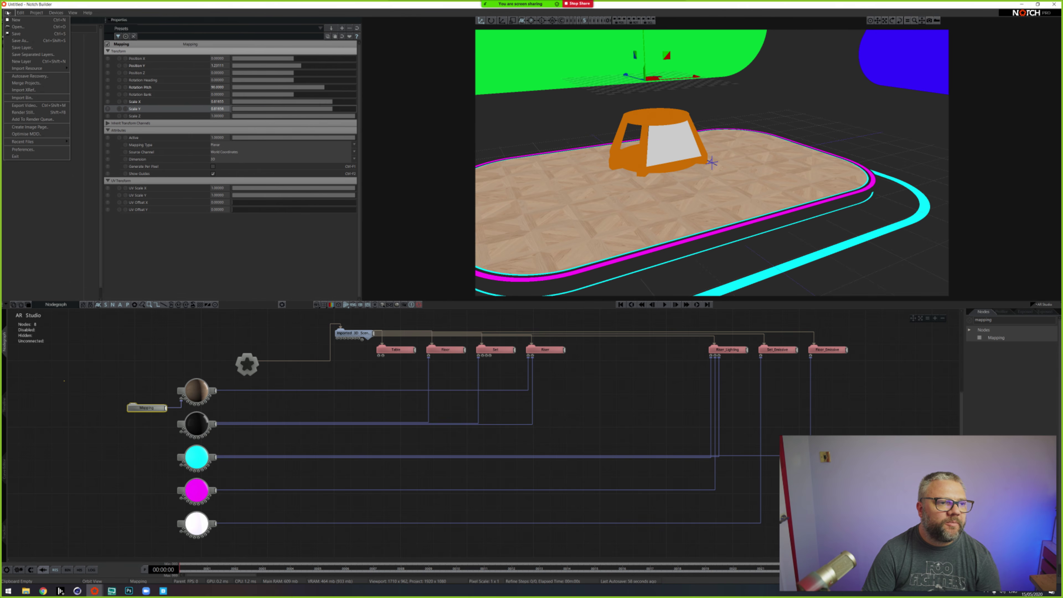
{"action": "left_click", "coordinate": [24, 41]}
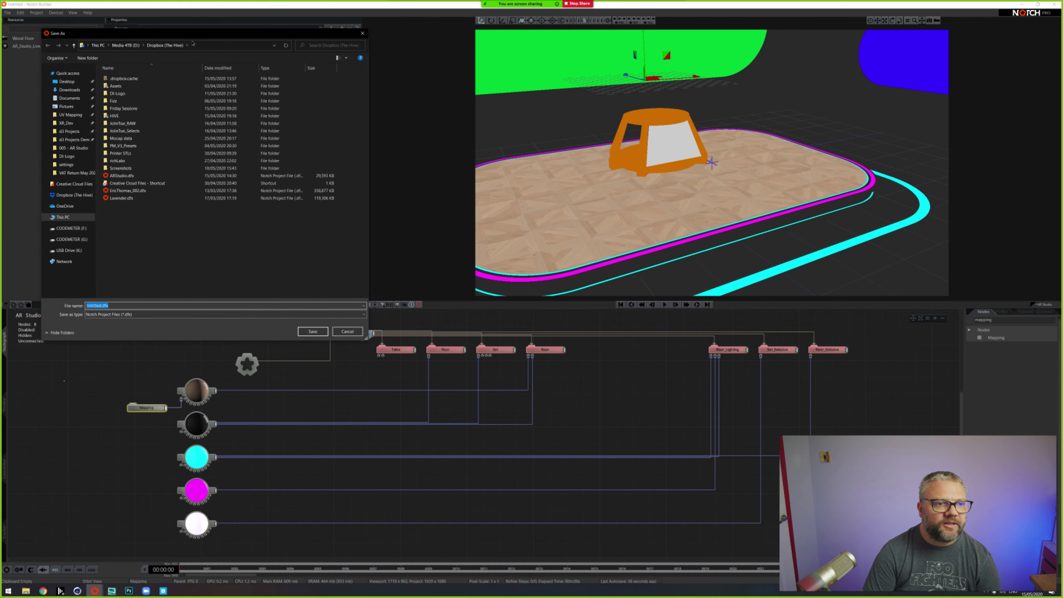
{"action": "left_click", "coordinate": [307, 268]}
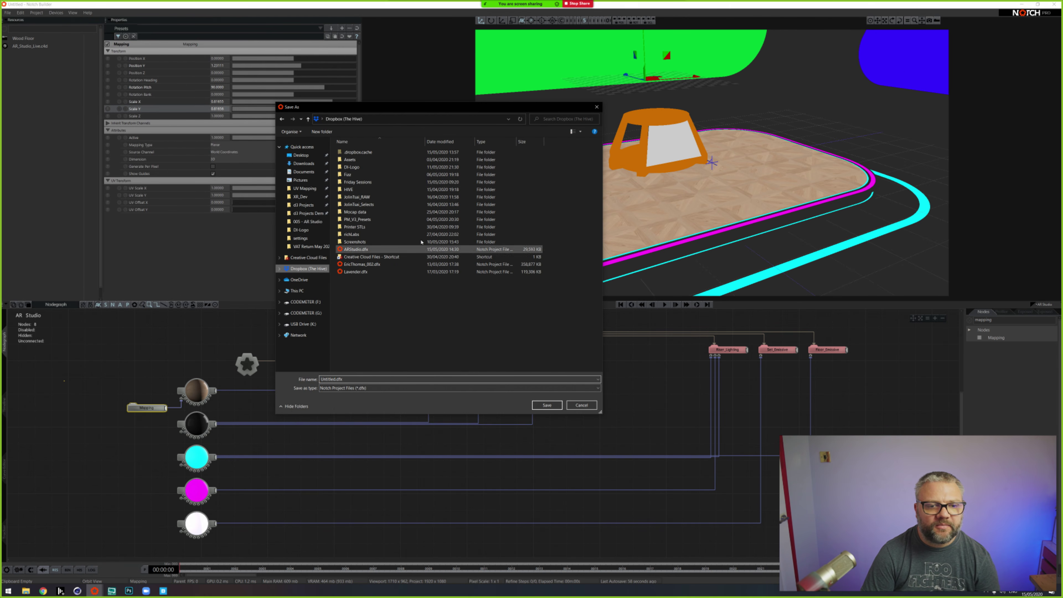
{"action": "double_click", "coordinate": [357, 181]}
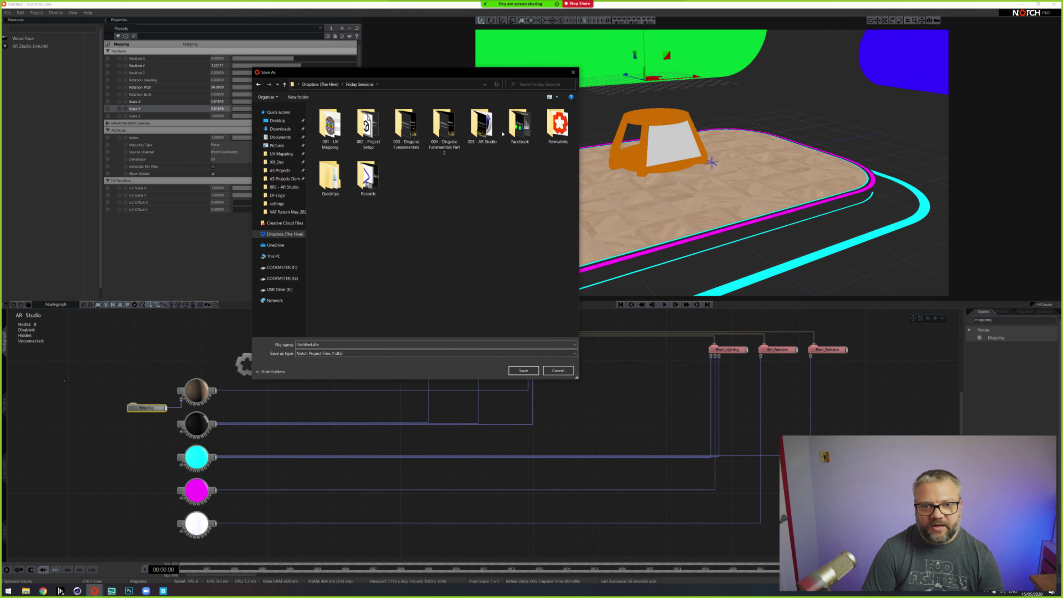
{"action": "double_click", "coordinate": [482, 126]}
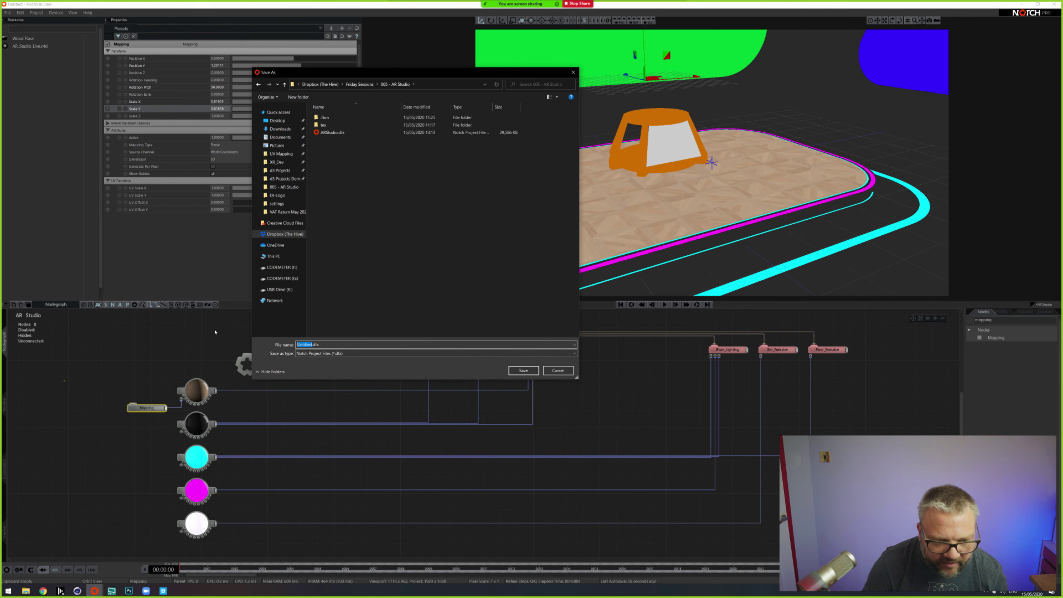
Step: Name the project file ARStudioLive and save it
{"action": "key", "text": "BackSpace"}
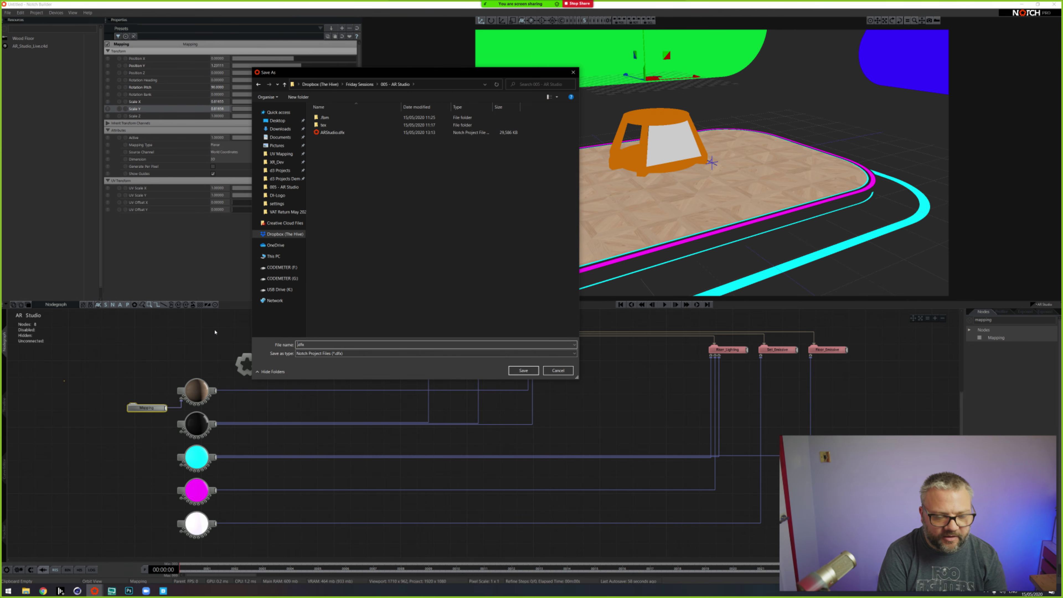
{"action": "type", "text": "ar"}
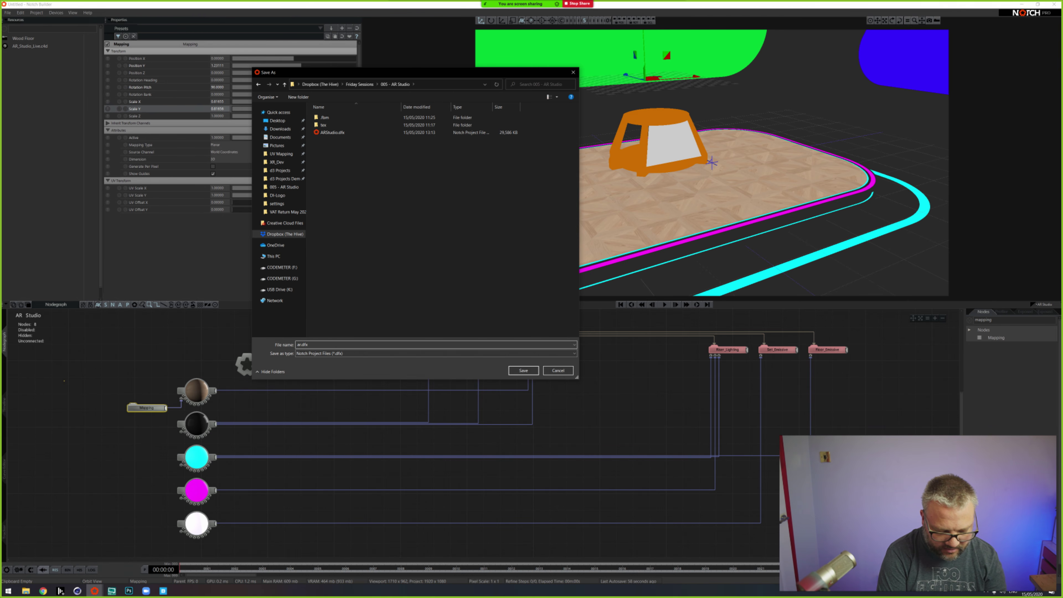
{"action": "type", "text": "sTUDIO"}
{"action": "key", "text": "BackSpace"}
{"action": "key", "text": "BackSpace"}
{"action": "key", "text": "BackSpace"}
{"action": "key", "text": "BackSpace"}
{"action": "key", "text": "BackSpace"}
{"action": "key", "text": "BackSpace"}
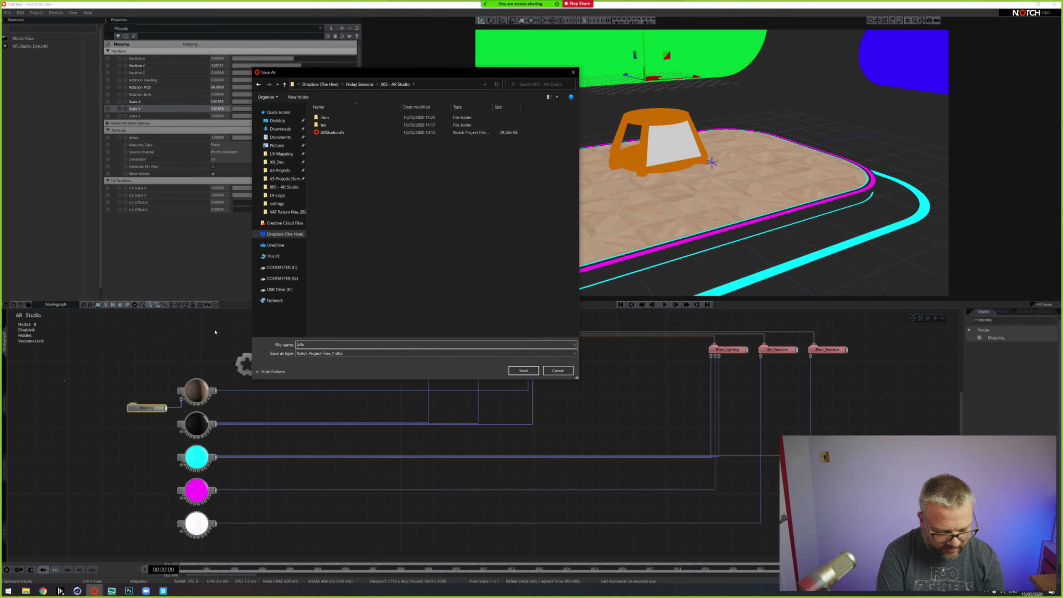
{"action": "type", "text": "SD"}
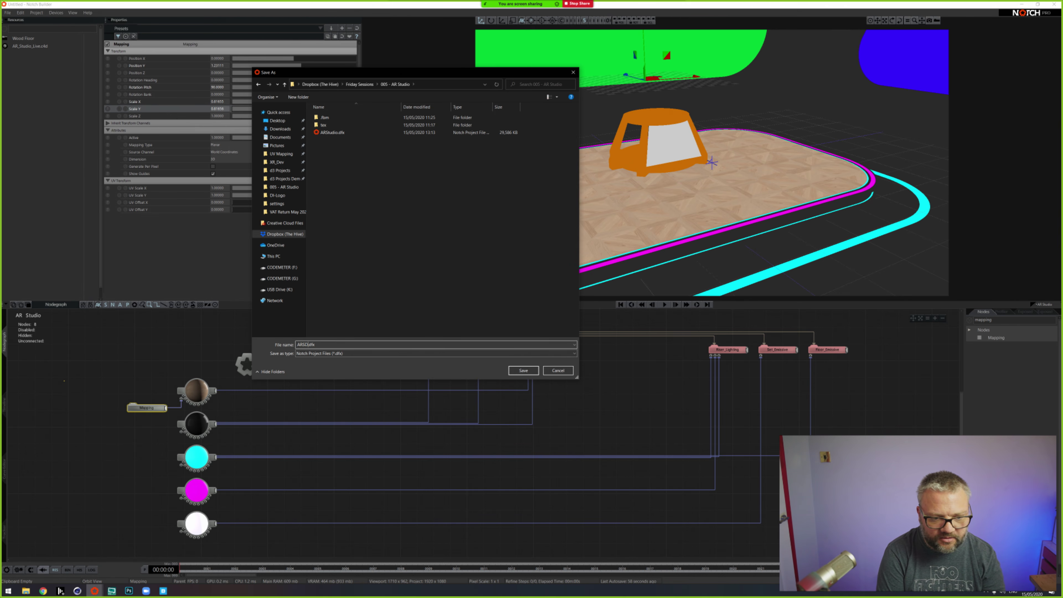
{"action": "type", "text": "udioLive"}
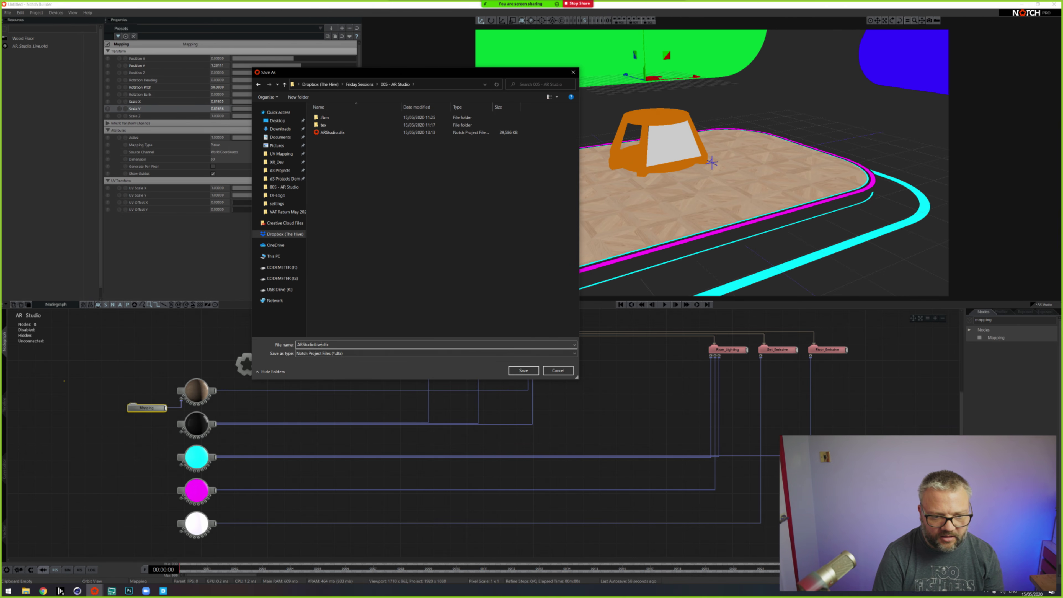
{"action": "key", "text": "Return"}
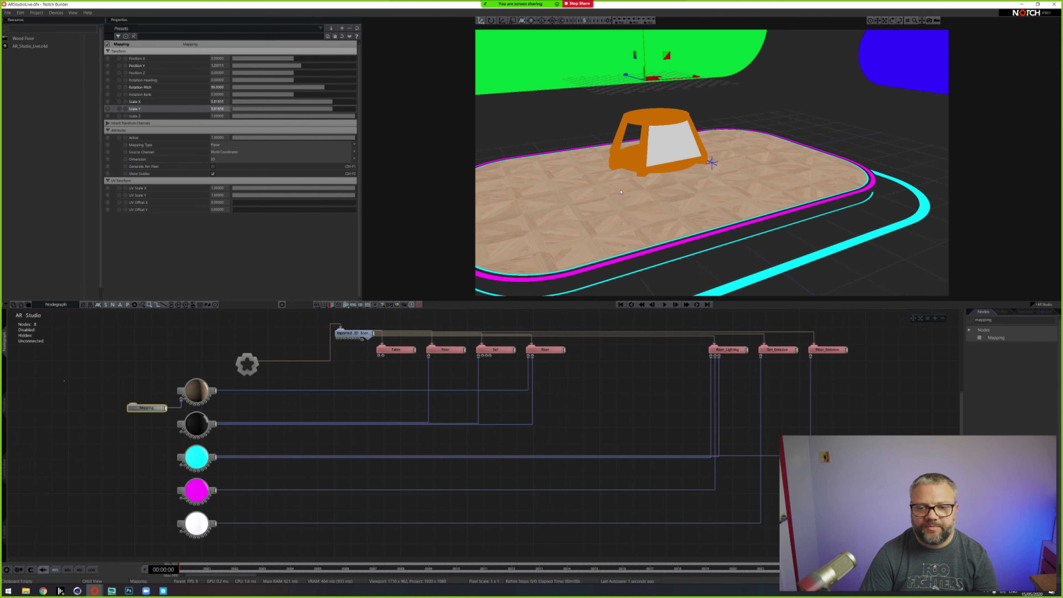
Step: Clear the node search, add a new Material node and connect it to the Table node's base input
{"action": "mouse_move", "coordinate": [647, 216]}
{"action": "left_mouse_down"}
{"action": "mouse_move", "coordinate": [600, 221]}
{"action": "mouse_move", "coordinate": [636, 217]}
{"action": "left_mouse_up"}
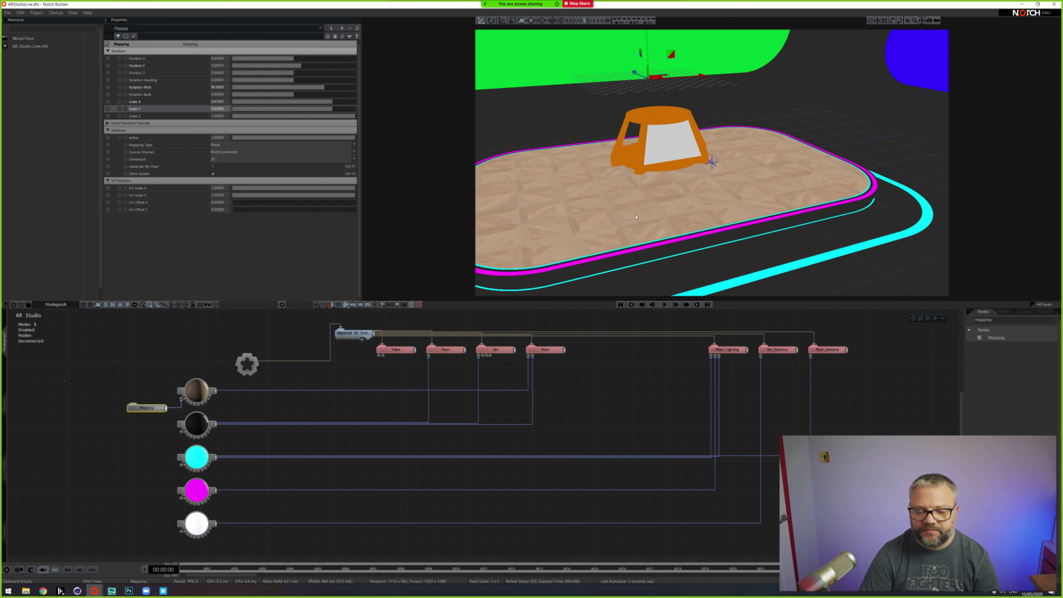
{"action": "left_click", "coordinate": [970, 320]}
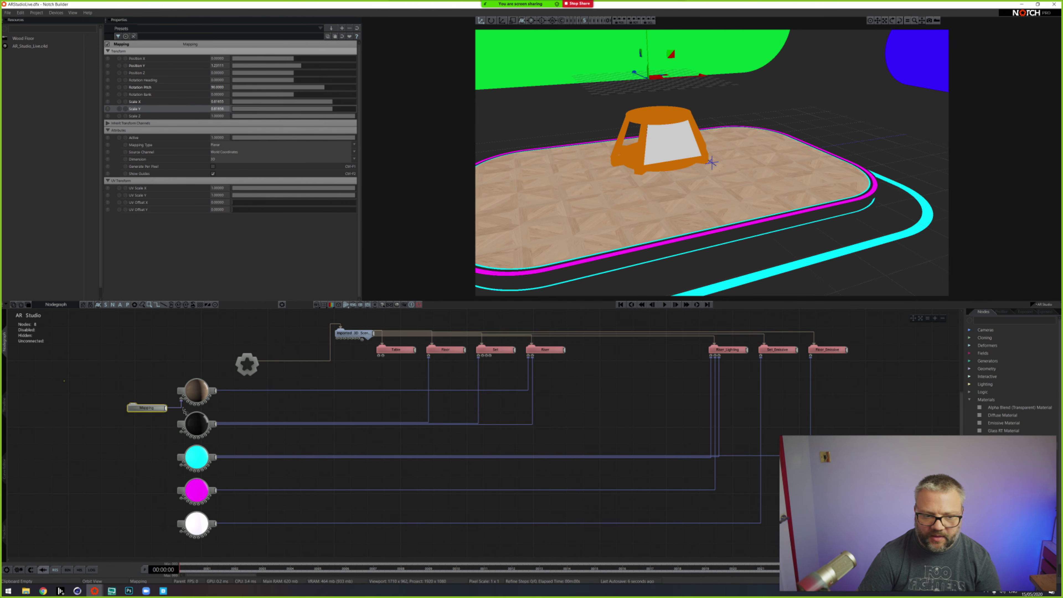
{"action": "left_click", "coordinate": [130, 356]}
{"action": "left_click_drag", "start_coordinate": [166, 359], "coordinate": [377, 366]}
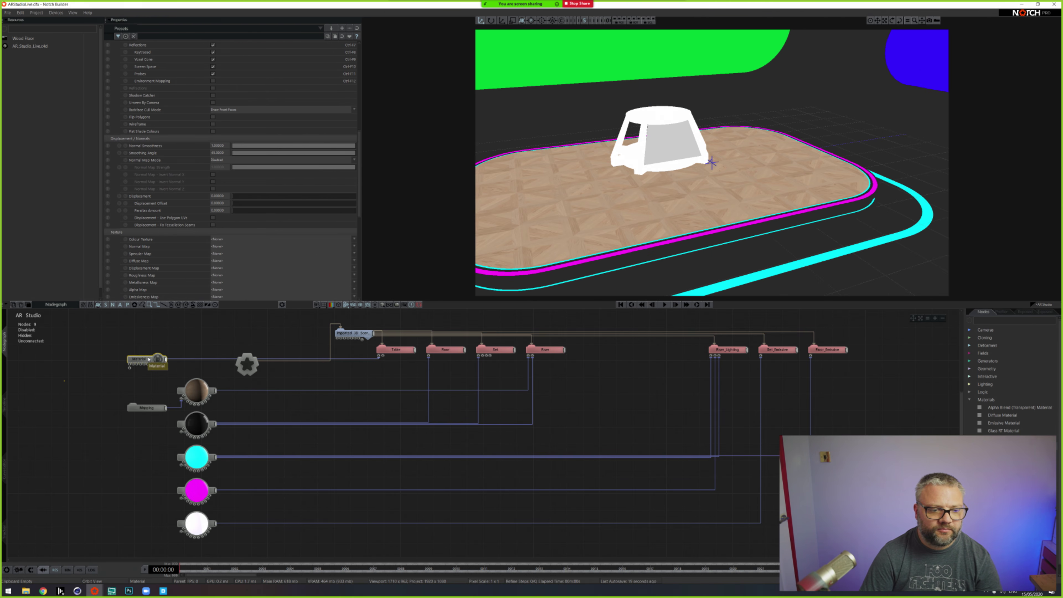
Step: Set the new table material's colour to a neutral mid grey
{"action": "scroll", "coordinate": [241, 165], "scroll_direction": "up", "scroll_amount": 3}
{"action": "scroll", "coordinate": [345, 155], "scroll_direction": "up", "scroll_amount": 2}
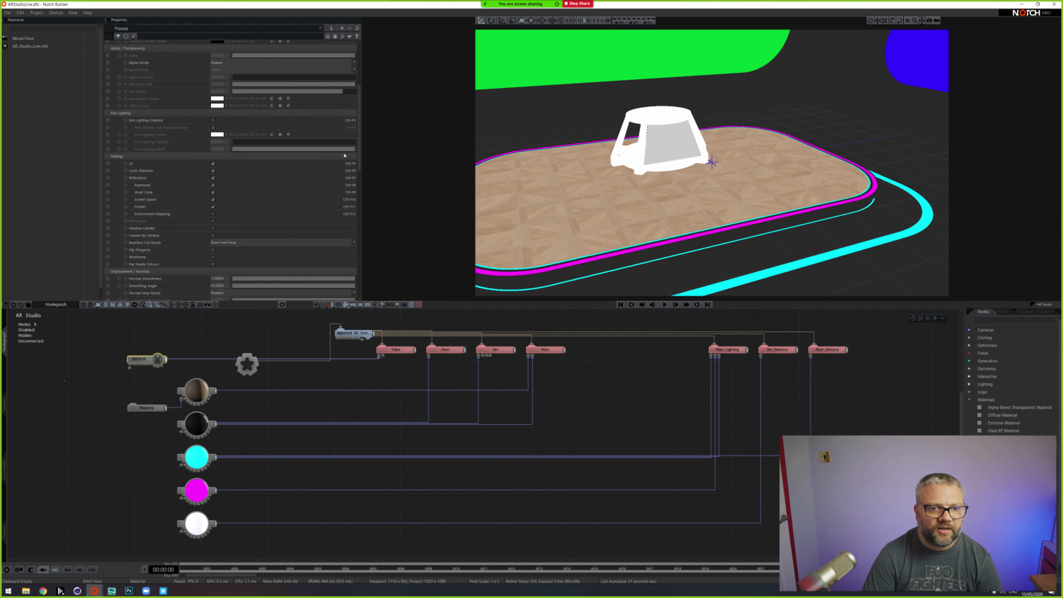
{"action": "scroll", "coordinate": [295, 73], "scroll_direction": "up", "scroll_amount": 4}
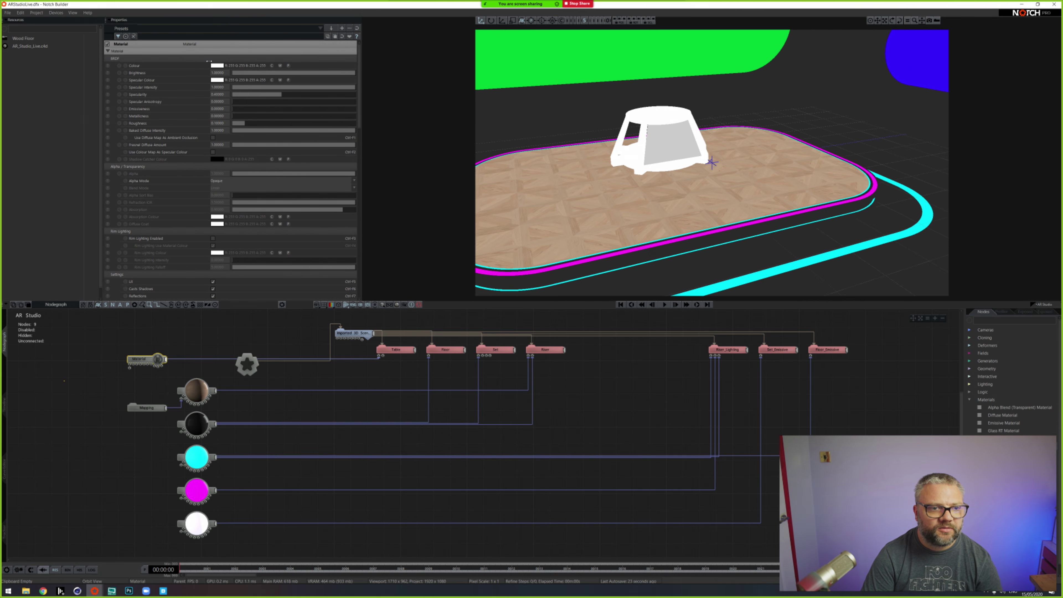
{"action": "left_click", "coordinate": [217, 66]}
{"action": "left_click_drag", "start_coordinate": [170, 92], "coordinate": [176, 96]}
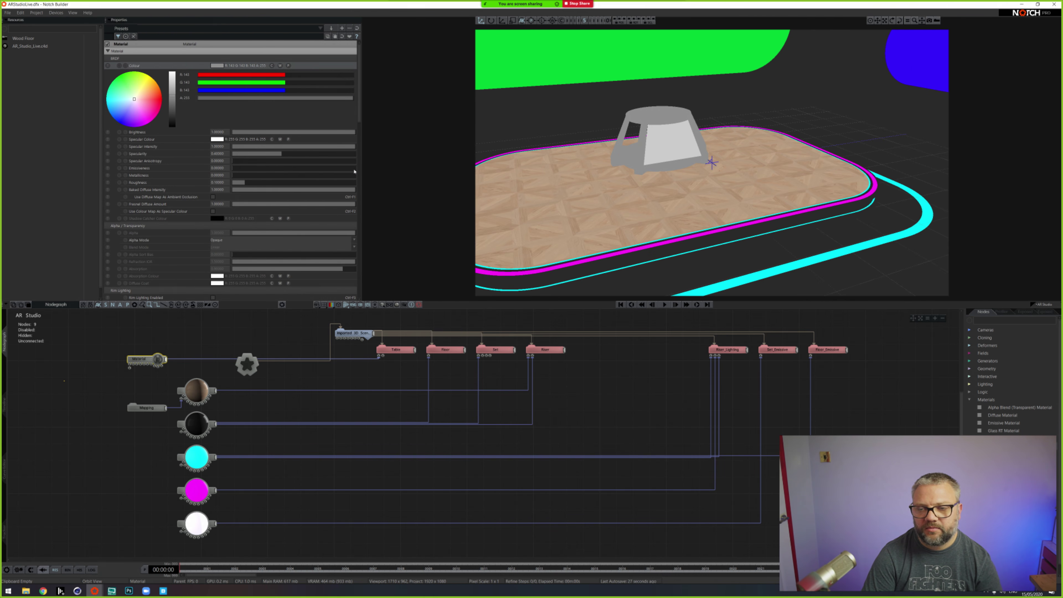
Step: Enable Deferred Rendering, High Dynamic Range, Dither High Dynamic Range and Antialiasing on the Root node
{"action": "scroll", "coordinate": [626, 189], "scroll_direction": "down", "scroll_amount": 10}
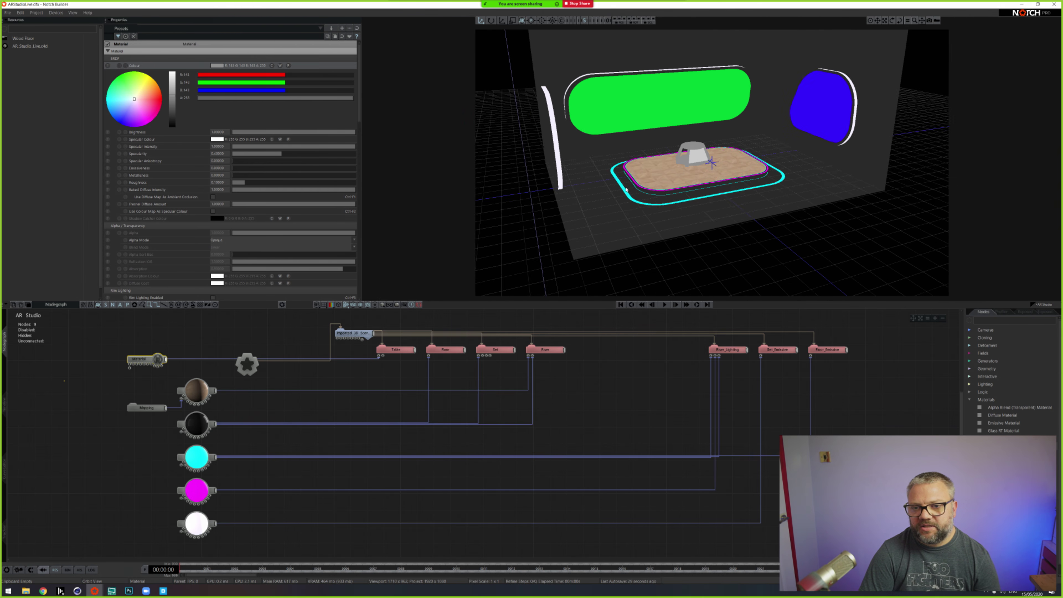
{"action": "mouse_move", "coordinate": [627, 189]}
{"action": "left_mouse_down"}
{"action": "mouse_move", "coordinate": [686, 176]}
{"action": "mouse_move", "coordinate": [657, 168]}
{"action": "mouse_move", "coordinate": [671, 163]}
{"action": "mouse_move", "coordinate": [656, 195]}
{"action": "mouse_move", "coordinate": [621, 187]}
{"action": "left_mouse_up"}
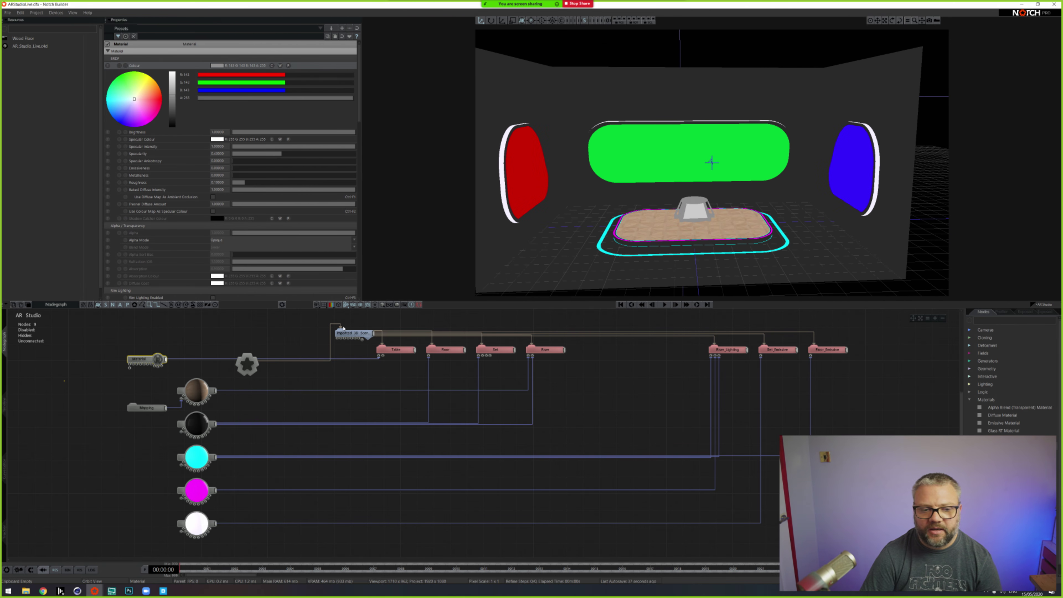
{"action": "left_click", "coordinate": [246, 364]}
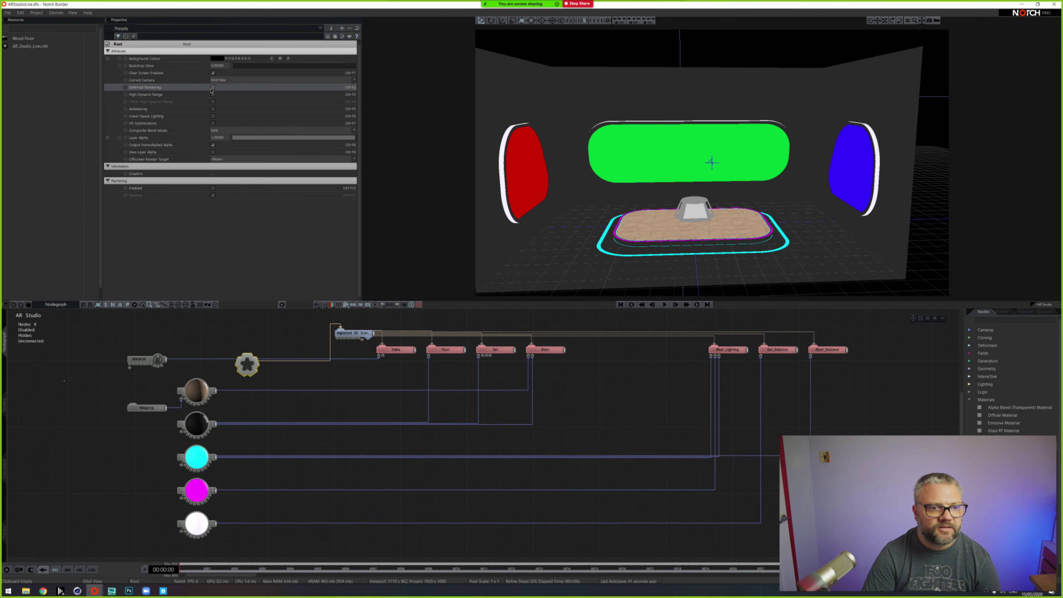
{"action": "left_click", "coordinate": [213, 88]}
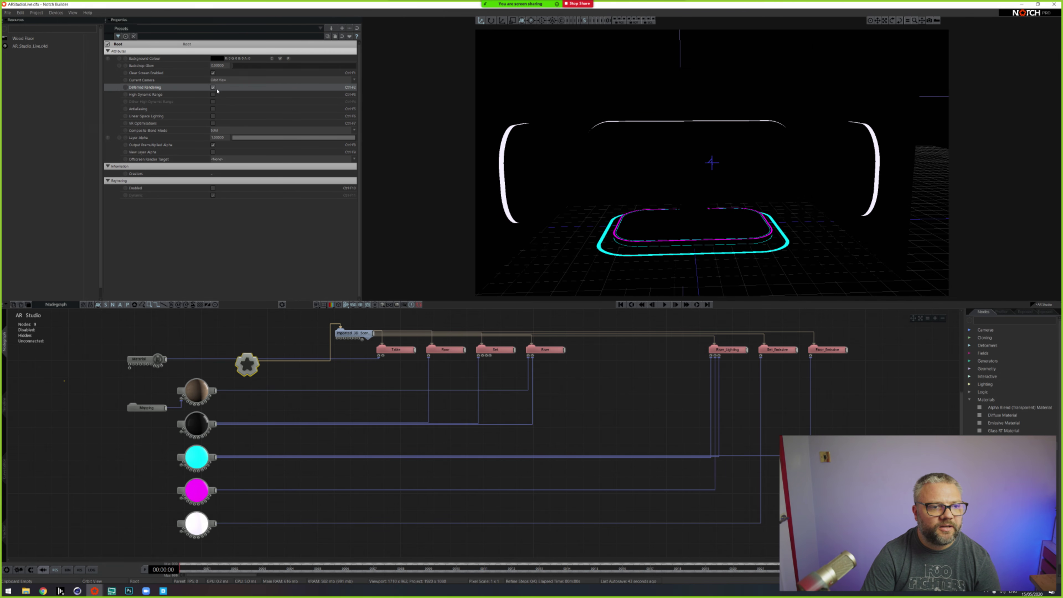
{"action": "left_click", "coordinate": [213, 94]}
{"action": "left_click", "coordinate": [213, 102]}
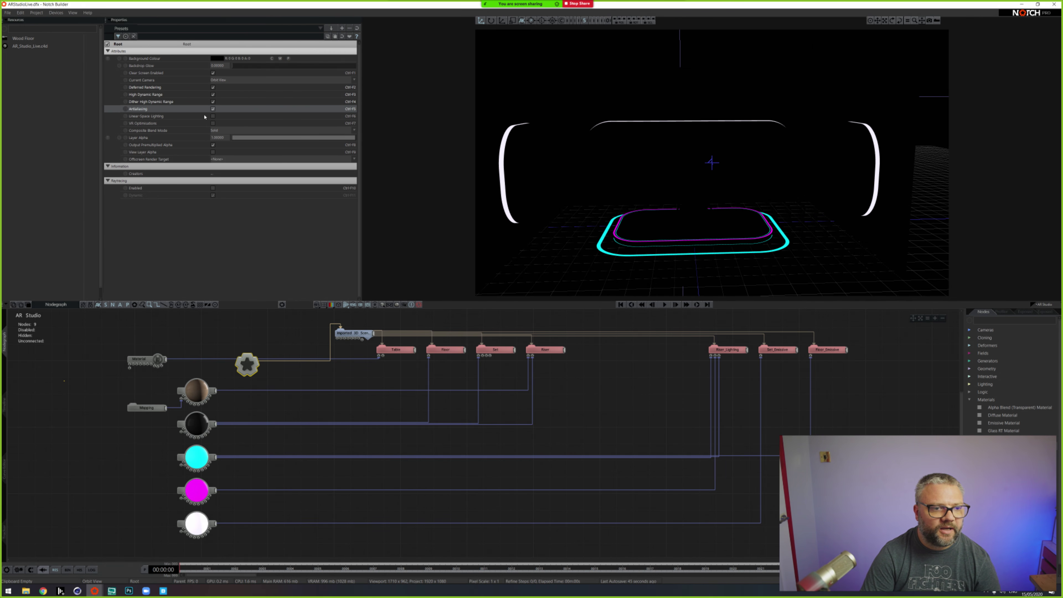
Step: Add an Area Light node from the Lighting category and place it well above the material nodes in the node graph
{"action": "mouse_move", "coordinate": [739, 228]}
{"action": "left_mouse_down"}
{"action": "mouse_move", "coordinate": [690, 230]}
{"action": "mouse_move", "coordinate": [744, 228]}
{"action": "left_mouse_up"}
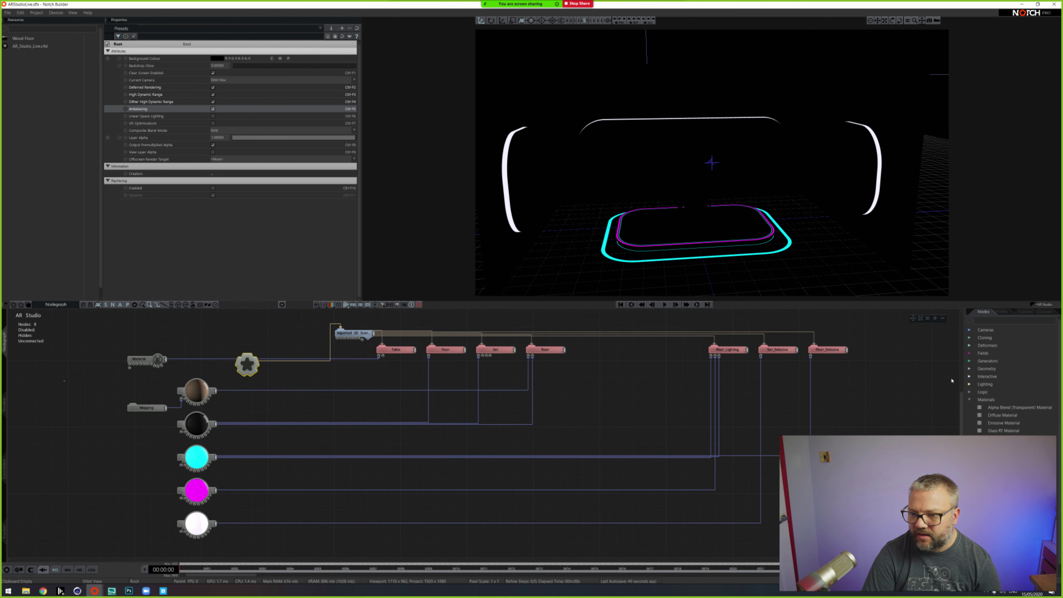
{"action": "left_click", "coordinate": [969, 400]}
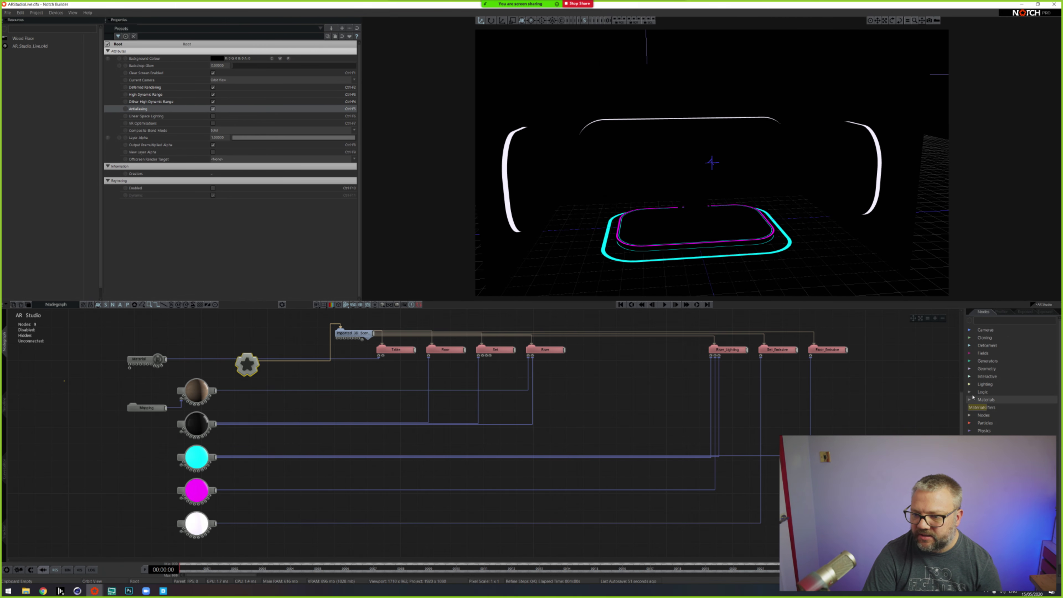
{"action": "left_click", "coordinate": [970, 384]}
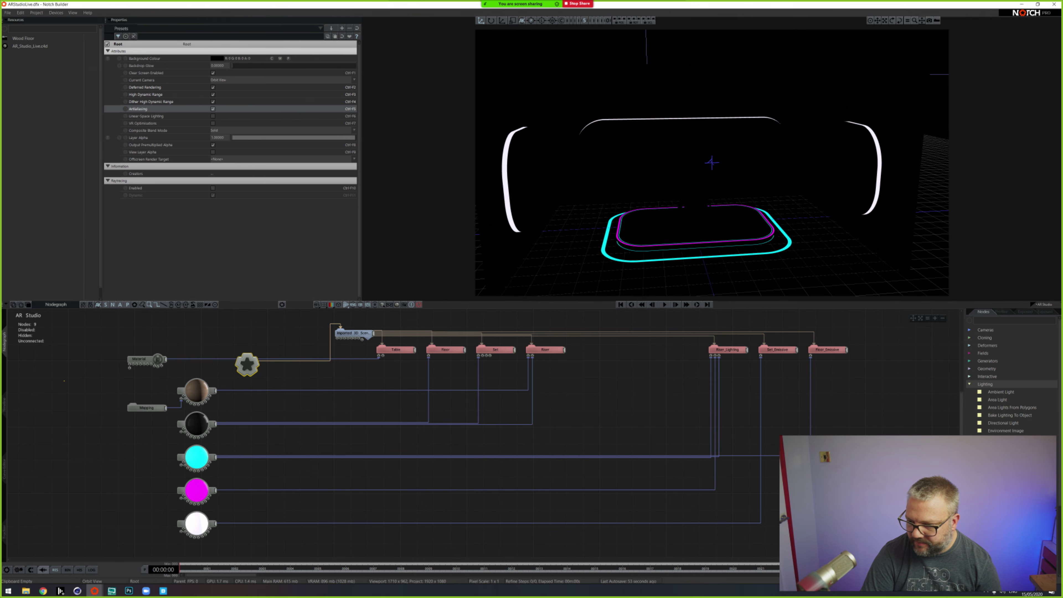
{"action": "left_click_drag", "start_coordinate": [997, 400], "coordinate": [948, 402]}
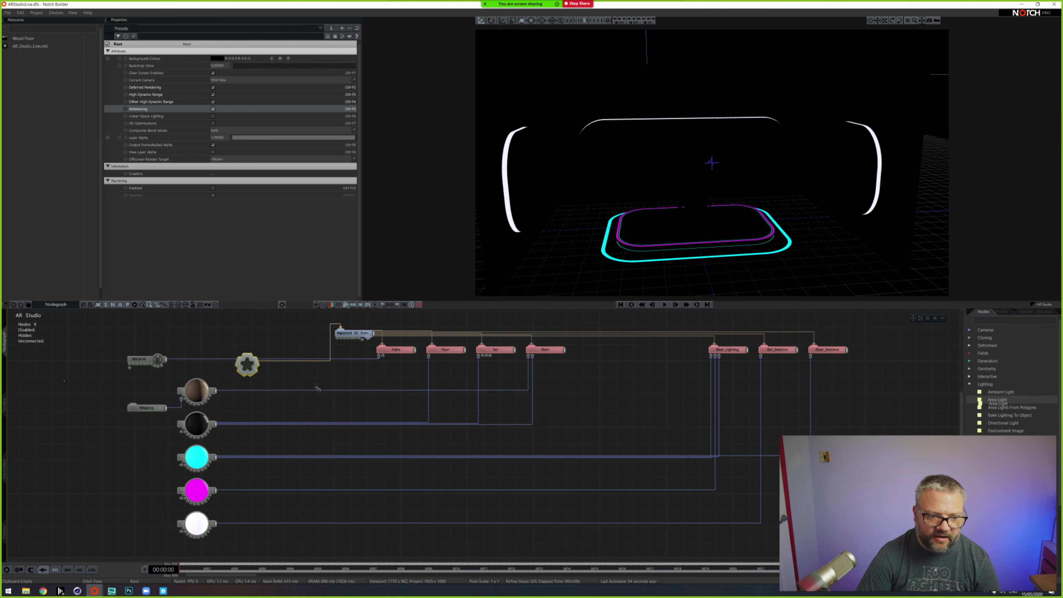
{"action": "left_click_drag", "start_coordinate": [202, 323], "coordinate": [190, 324]}
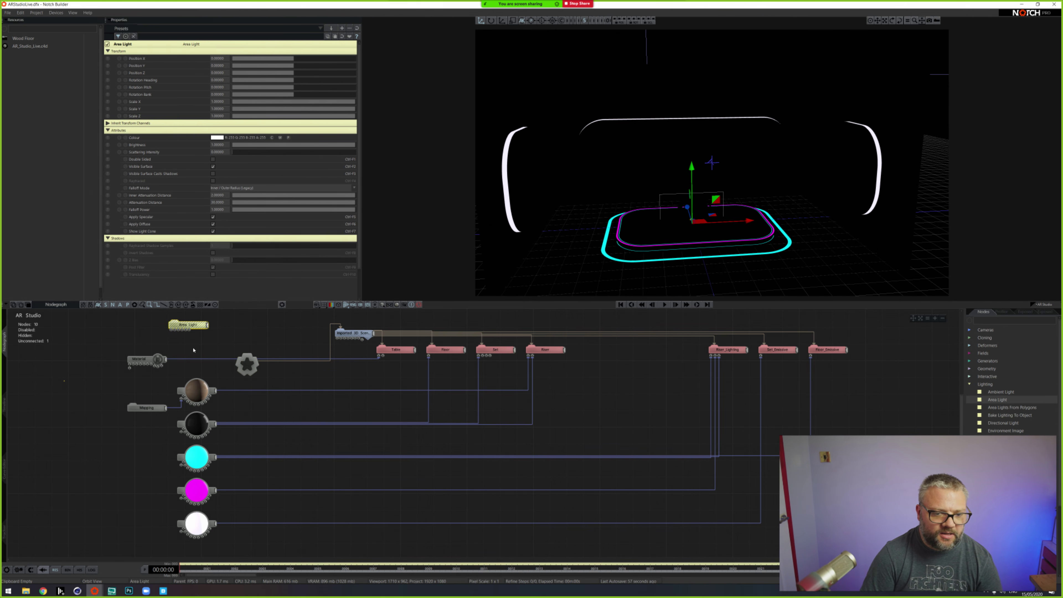
{"action": "middle_click_drag", "start_coordinate": [303, 345], "coordinate": [542, 420]}
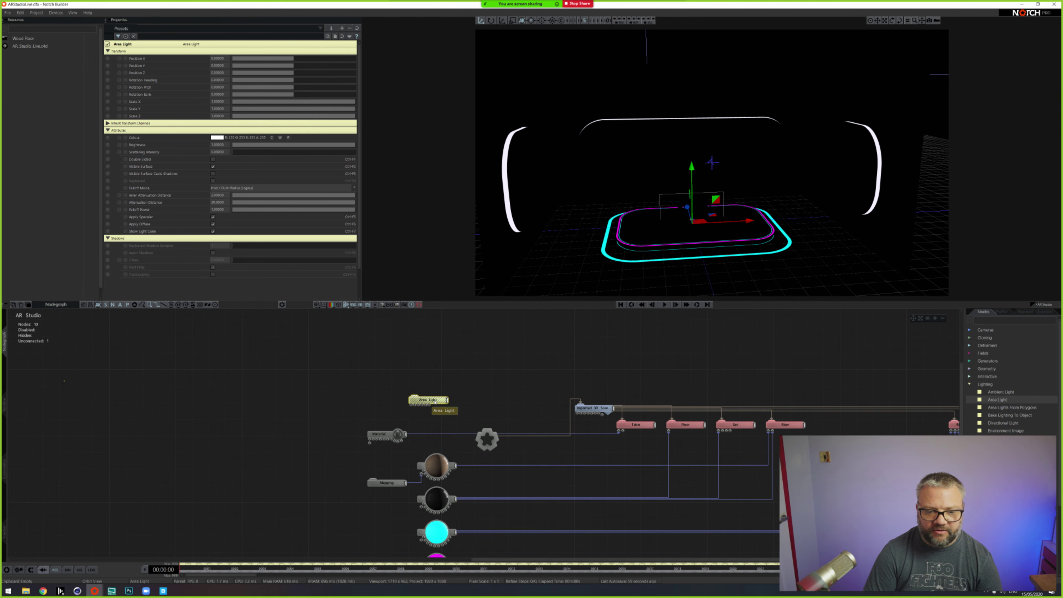
{"action": "left_click_drag", "start_coordinate": [430, 397], "coordinate": [401, 326]}
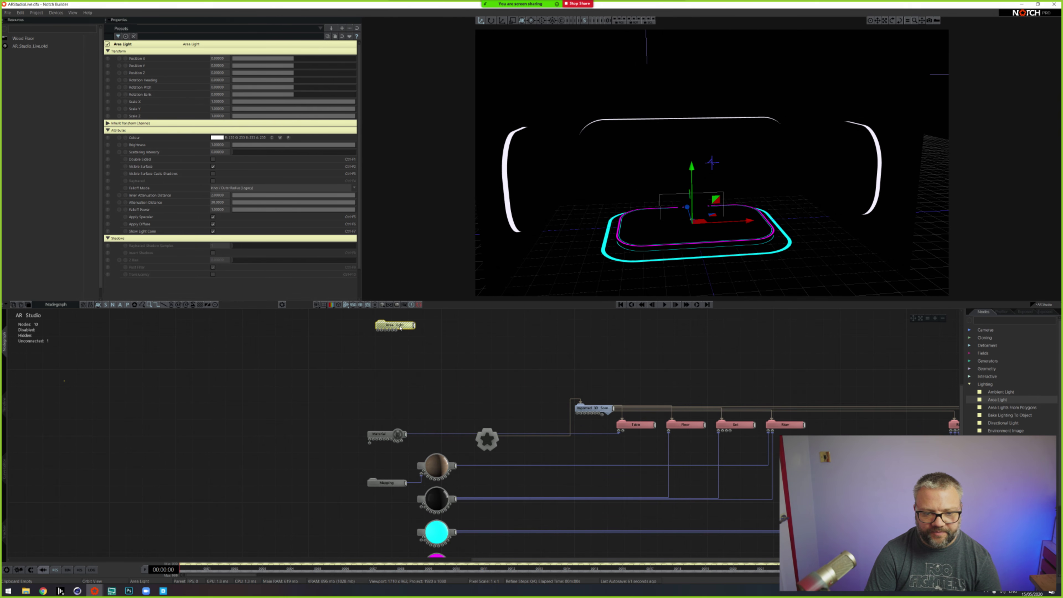
{"action": "middle_click_drag", "start_coordinate": [467, 408], "coordinate": [169, 392]}
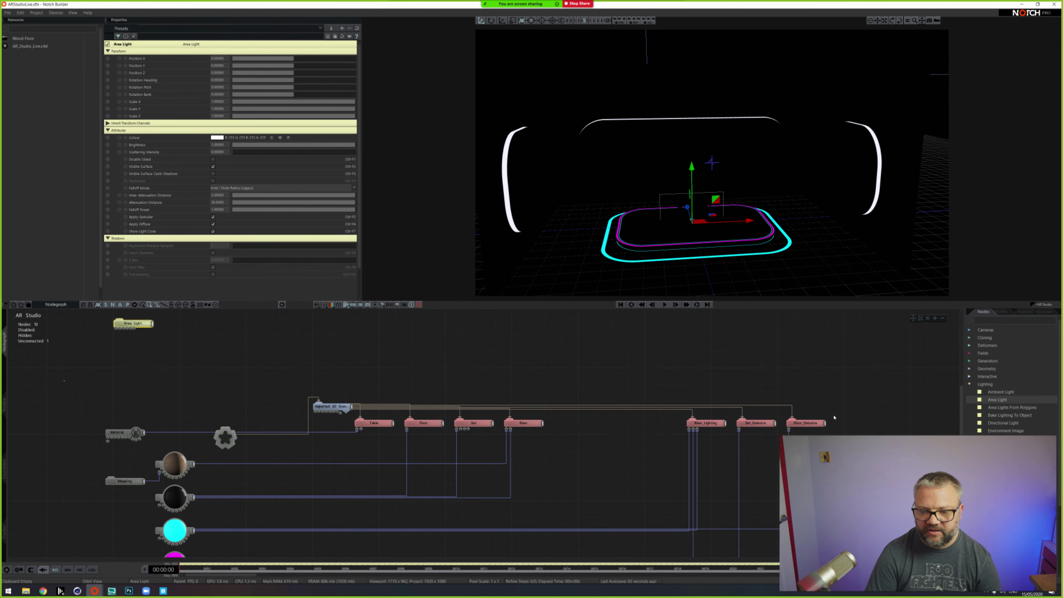
Step: Search the nodes for region, place a Region behind the mapping and five material nodes, and fit it around them
{"action": "middle_click_drag", "start_coordinate": [335, 418], "coordinate": [498, 325]}
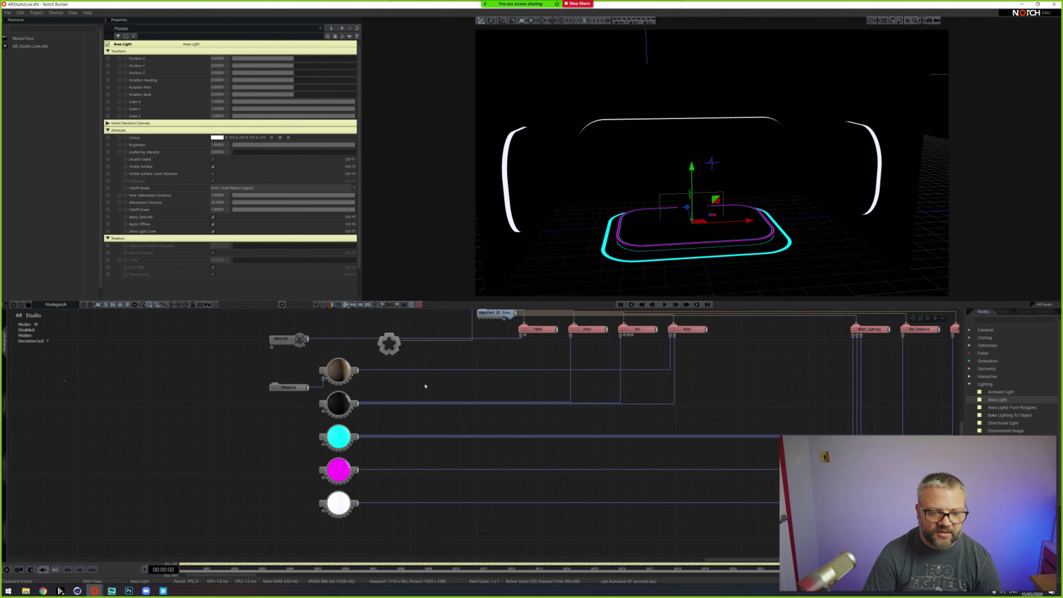
{"action": "middle_click_drag", "start_coordinate": [373, 410], "coordinate": [368, 438]}
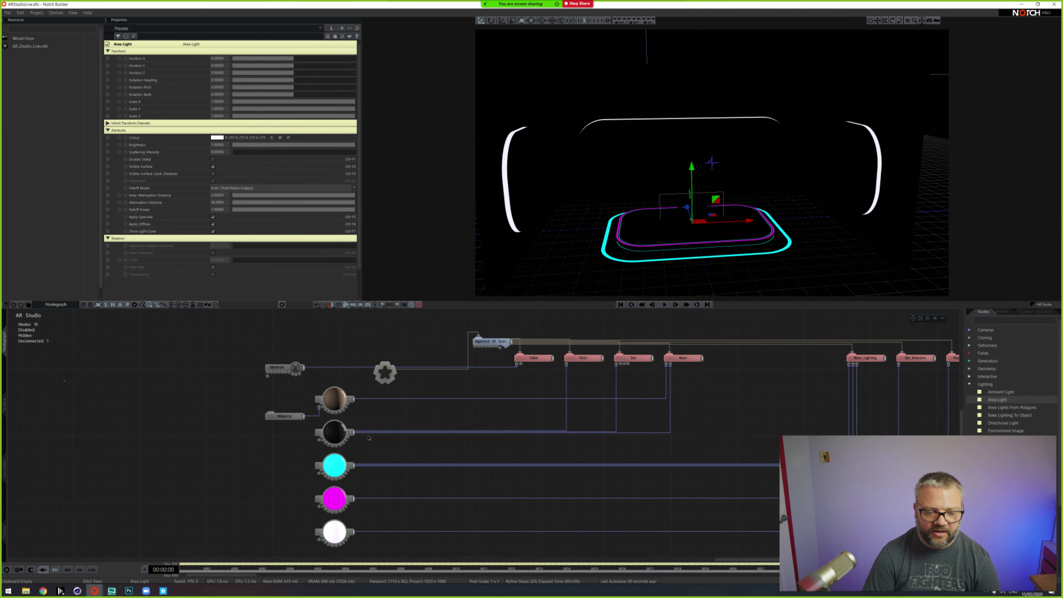
{"action": "left_click", "coordinate": [991, 320]}
{"action": "type", "text": "region"}
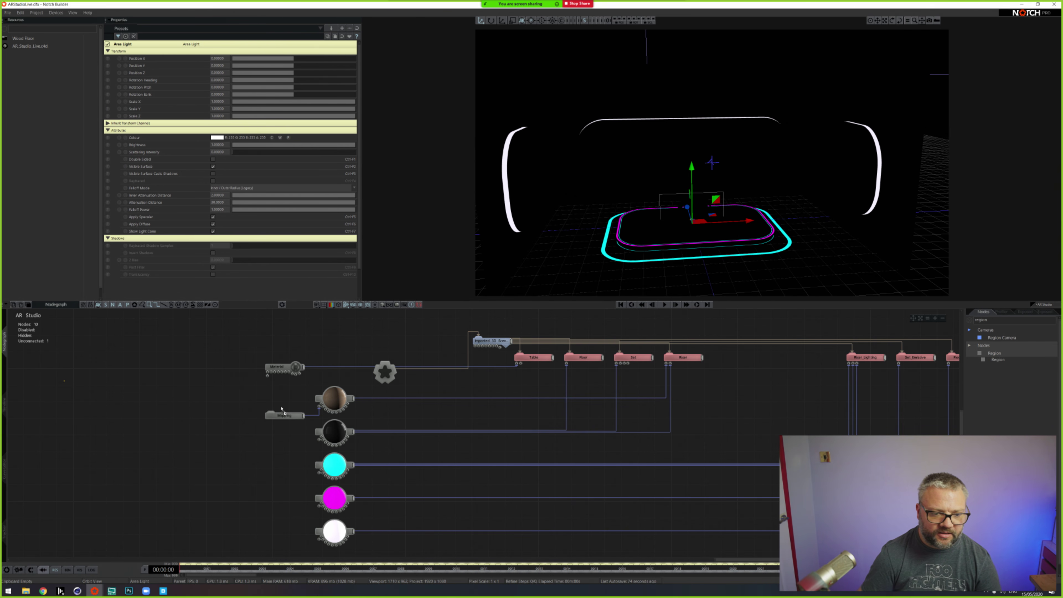
{"action": "left_click_drag", "start_coordinate": [281, 409], "coordinate": [392, 547]}
{"action": "middle_click_drag", "start_coordinate": [380, 402], "coordinate": [428, 370]}
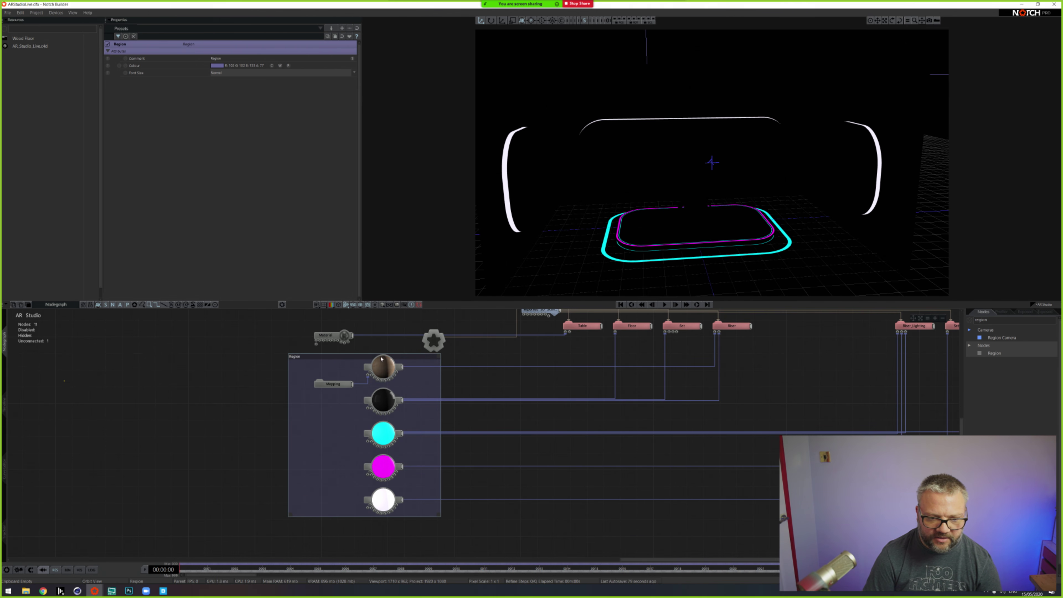
{"action": "left_click_drag", "start_coordinate": [317, 362], "coordinate": [380, 513]}
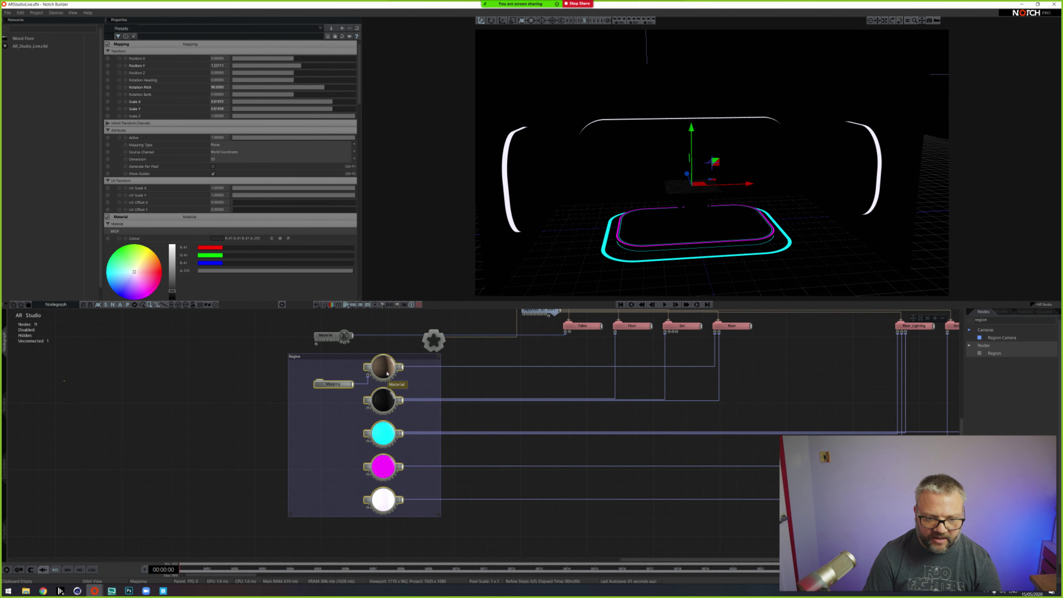
{"action": "left_click_drag", "start_coordinate": [387, 366], "coordinate": [386, 375]}
{"action": "left_click_drag", "start_coordinate": [441, 516], "coordinate": [448, 538]}
Step: Set the comment of the new region to Materials
{"action": "middle_click_drag", "start_coordinate": [451, 345], "coordinate": [367, 391]}
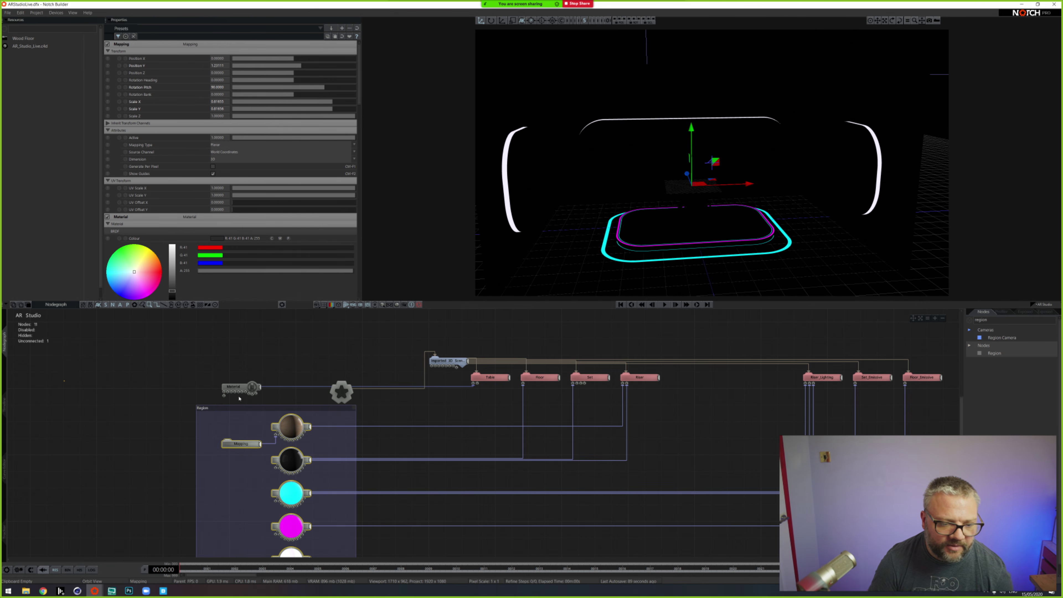
{"action": "middle_click_drag", "start_coordinate": [215, 394], "coordinate": [231, 341]}
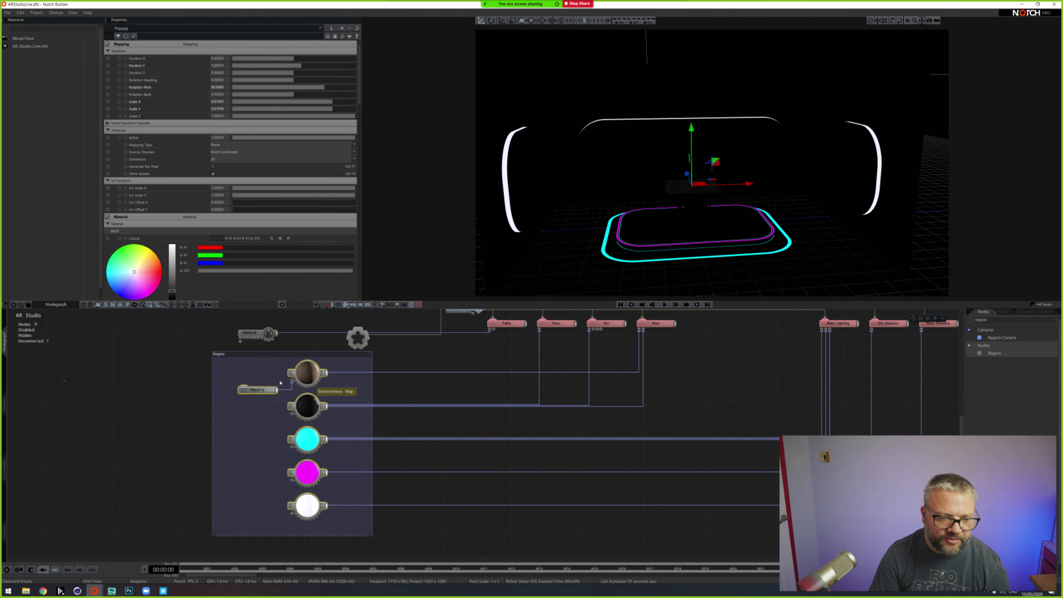
{"action": "left_click", "coordinate": [233, 374]}
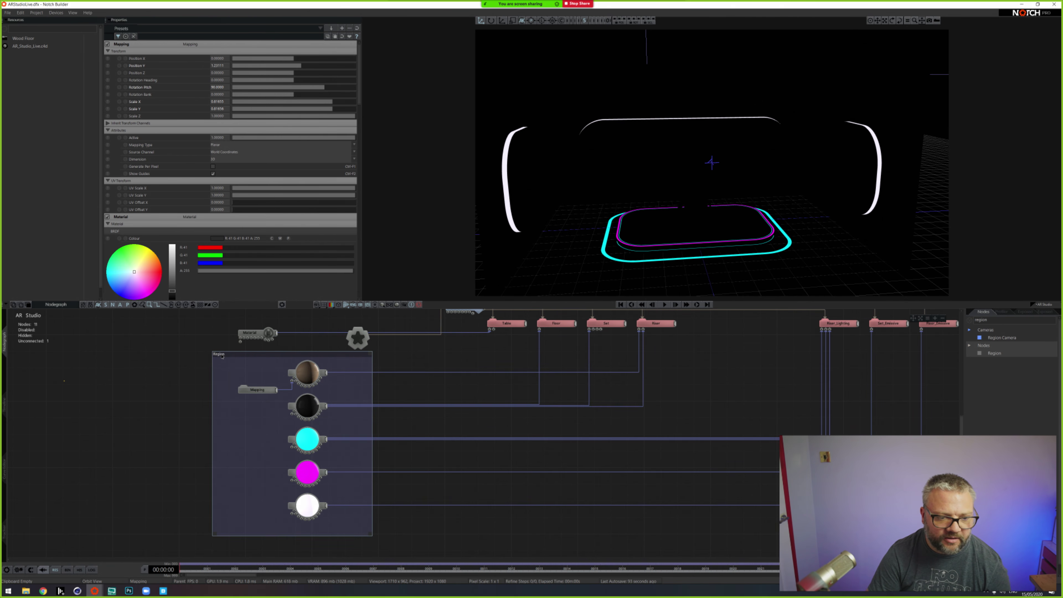
{"action": "left_click", "coordinate": [245, 58]}
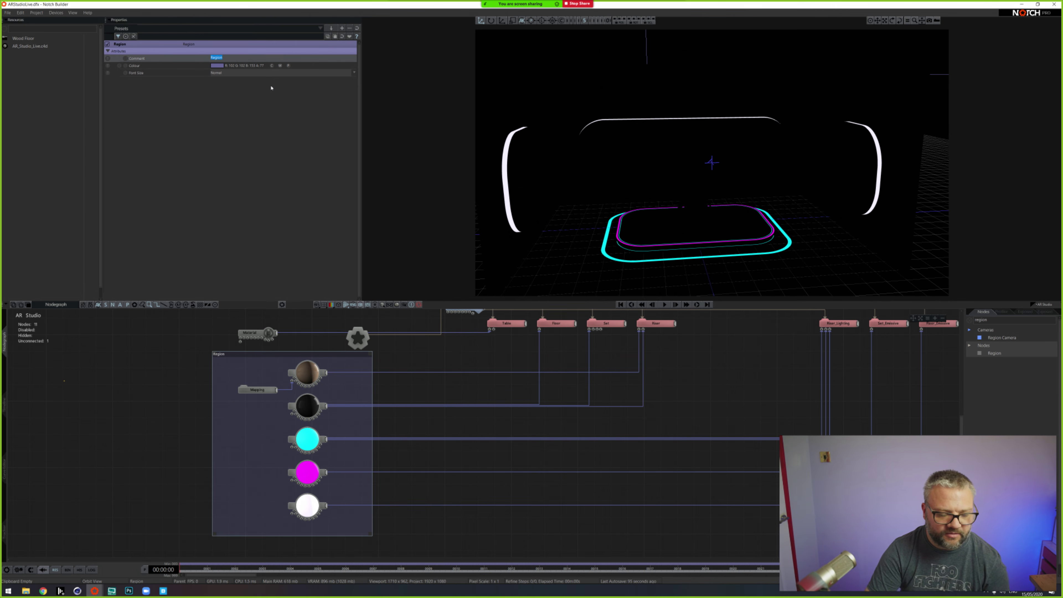
{"action": "type", "text": "Materi"}
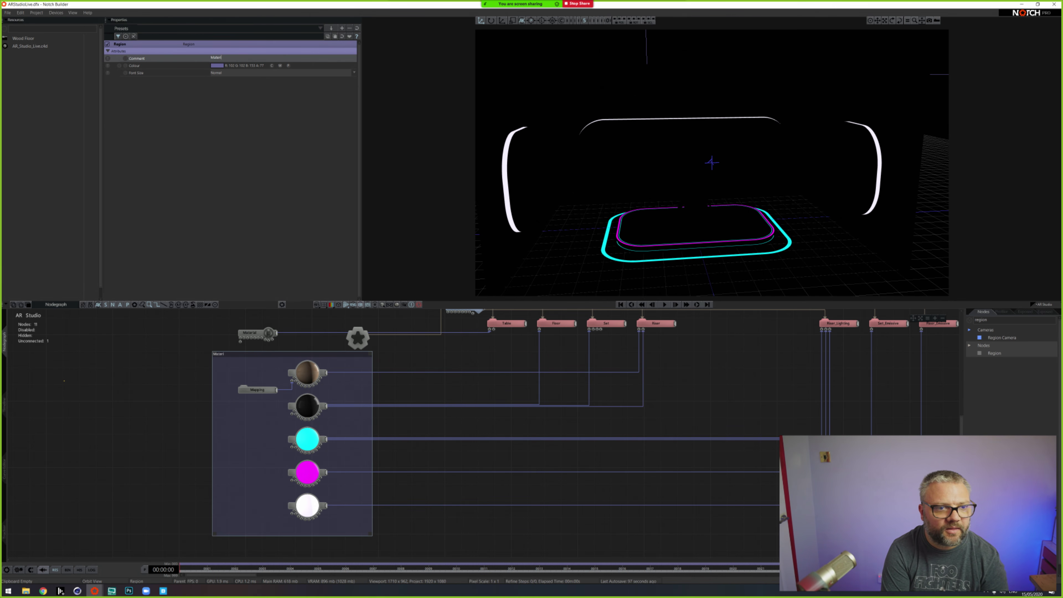
{"action": "type", "text": "als"}
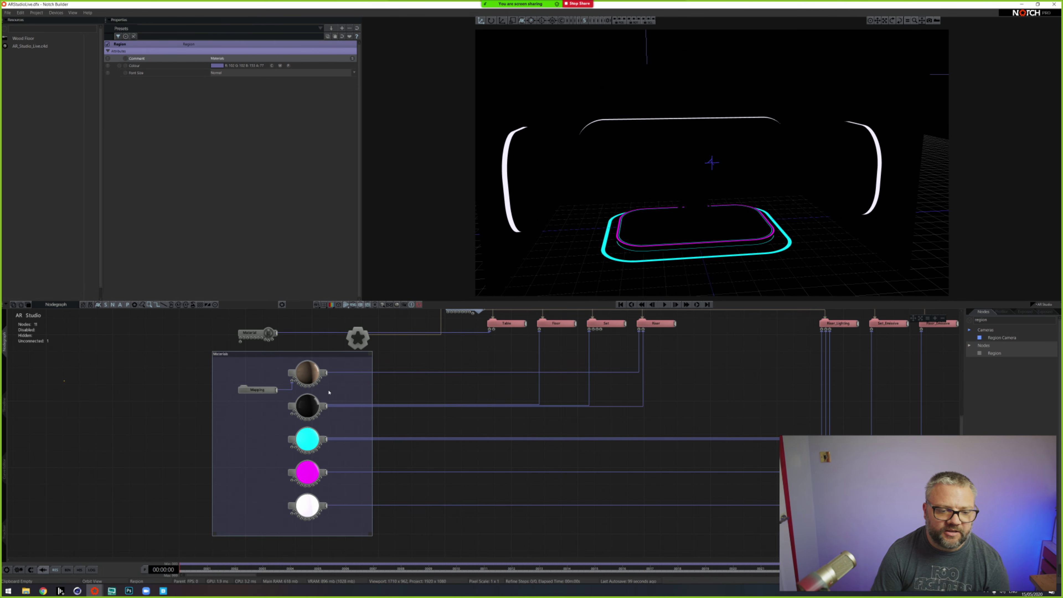
Step: Shift the Materials region slightly, extend it downwards and move the table's grey material into it below the white emissive material
{"action": "middle_click_drag", "start_coordinate": [370, 350], "coordinate": [332, 420]}
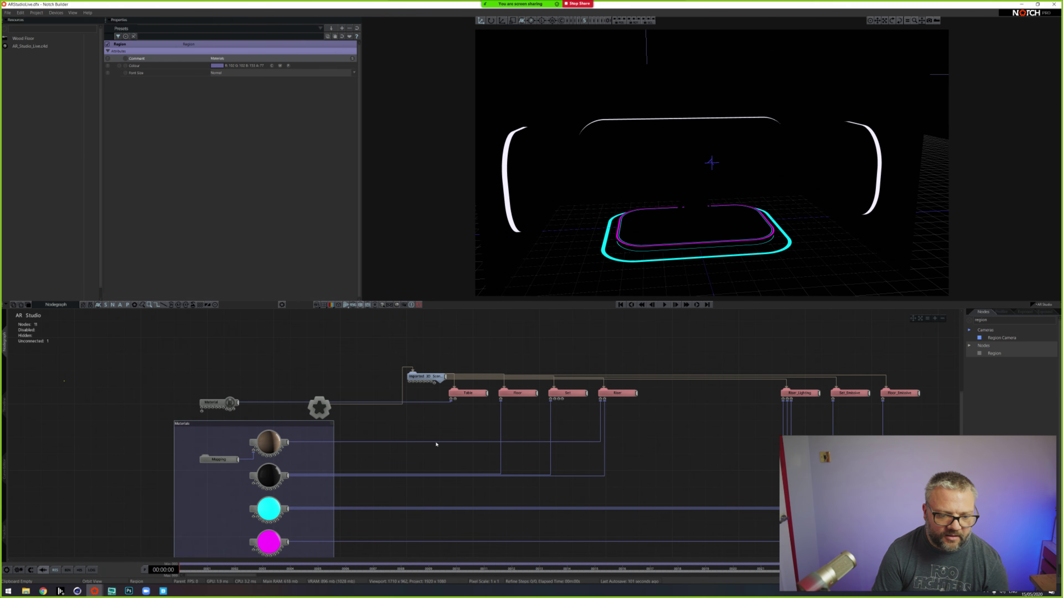
{"action": "middle_click_drag", "start_coordinate": [298, 454], "coordinate": [328, 397]}
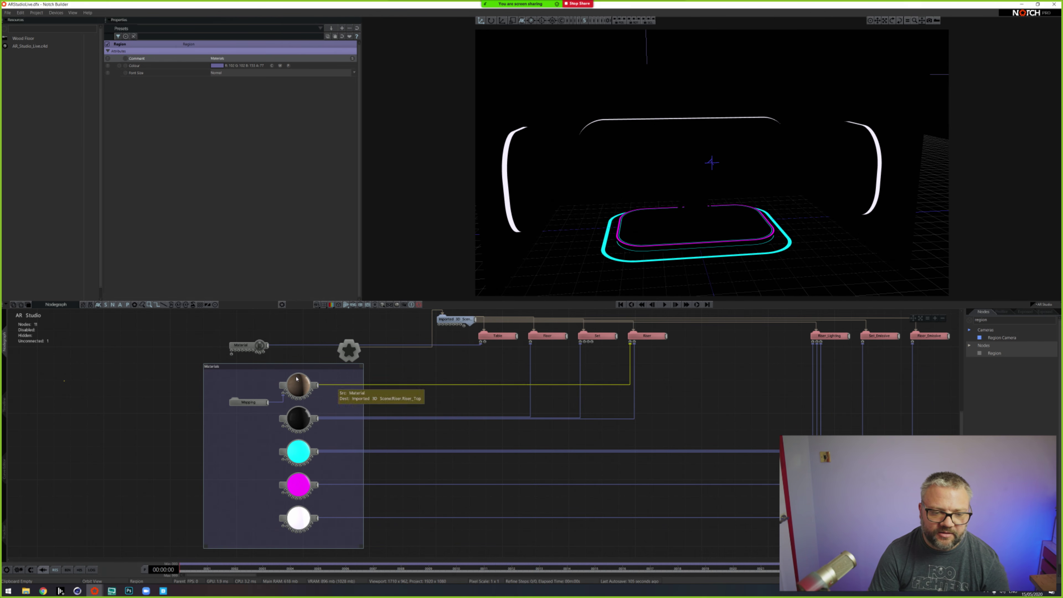
{"action": "left_click", "coordinate": [268, 378]}
{"action": "left_click", "coordinate": [278, 369]}
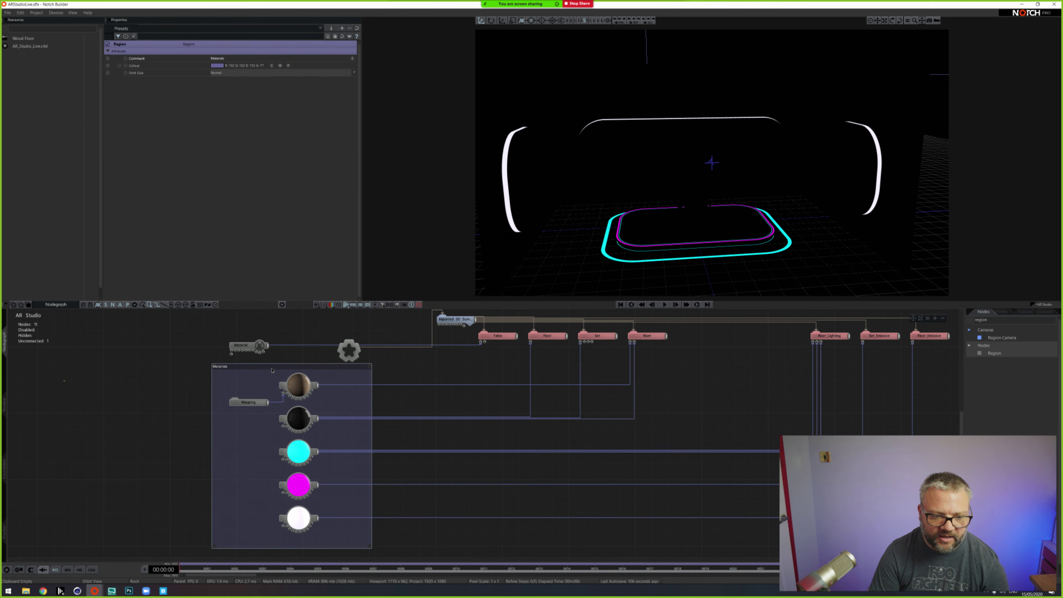
{"action": "middle_click_drag", "start_coordinate": [382, 369], "coordinate": [359, 359]}
{"action": "left_click", "coordinate": [234, 439]}
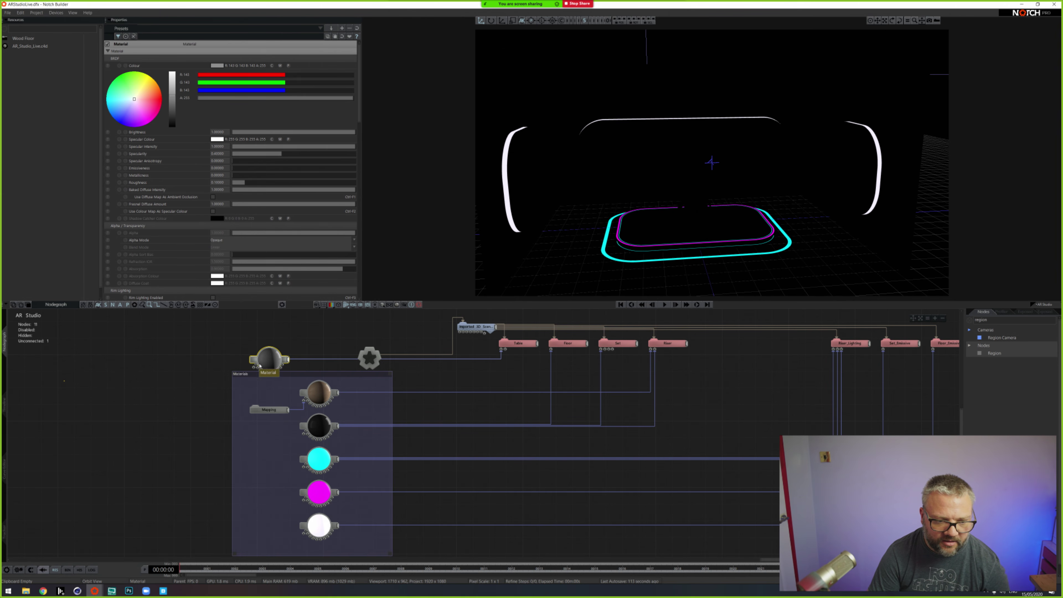
{"action": "left_click_drag", "start_coordinate": [259, 364], "coordinate": [252, 531]}
{"action": "middle_click_drag", "start_coordinate": [284, 493], "coordinate": [293, 374]}
{"action": "left_click_drag", "start_coordinate": [399, 434], "coordinate": [401, 471]}
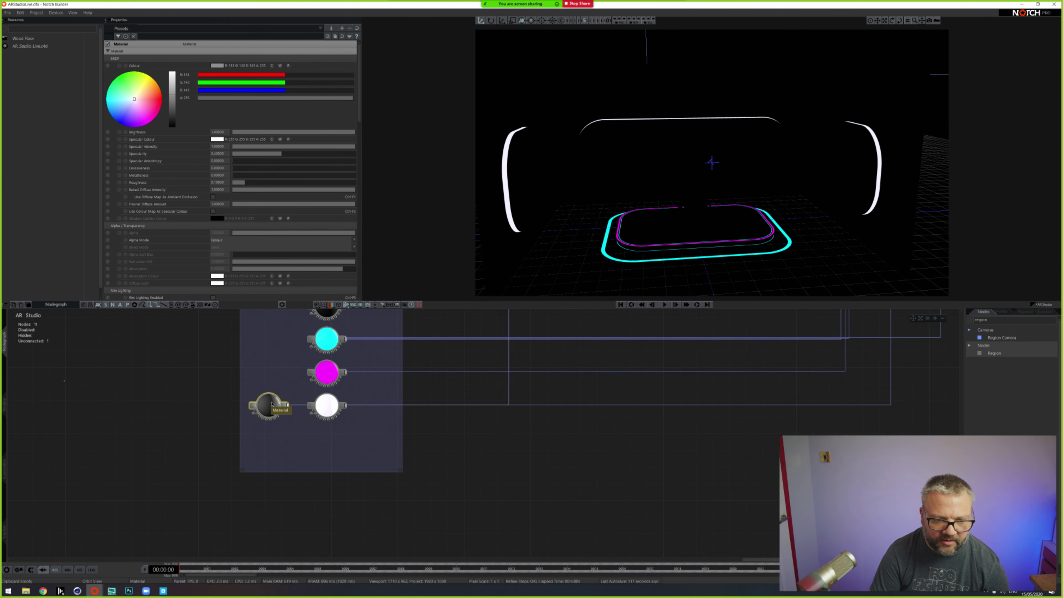
{"action": "left_click_drag", "start_coordinate": [272, 404], "coordinate": [331, 438]}
Step: Connect the Area Light node to the Root node so that it lights the studio set
{"action": "middle_click_drag", "start_coordinate": [380, 386], "coordinate": [354, 498]}
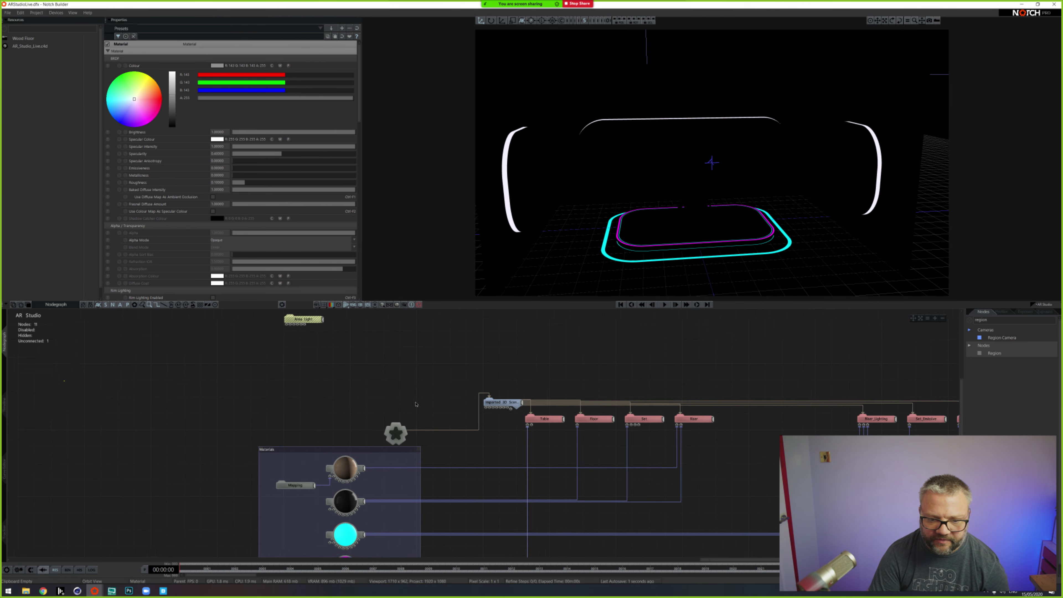
{"action": "scroll", "coordinate": [385, 422], "scroll_direction": "up", "scroll_amount": 3}
{"action": "left_click_drag", "start_coordinate": [388, 487], "coordinate": [296, 374]}
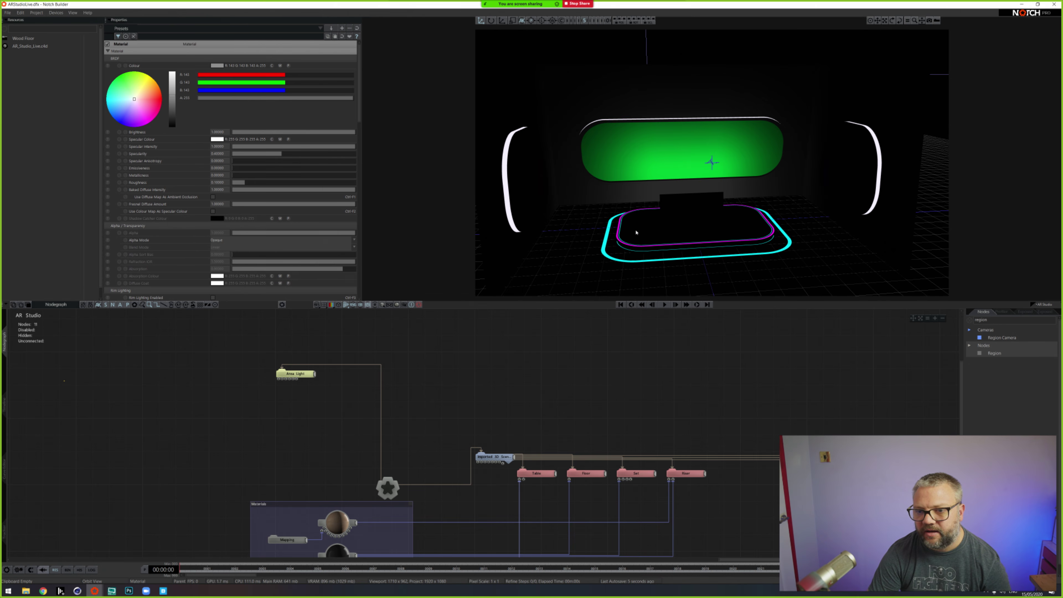
{"action": "left_click_drag", "start_coordinate": [636, 232], "coordinate": [558, 240]}
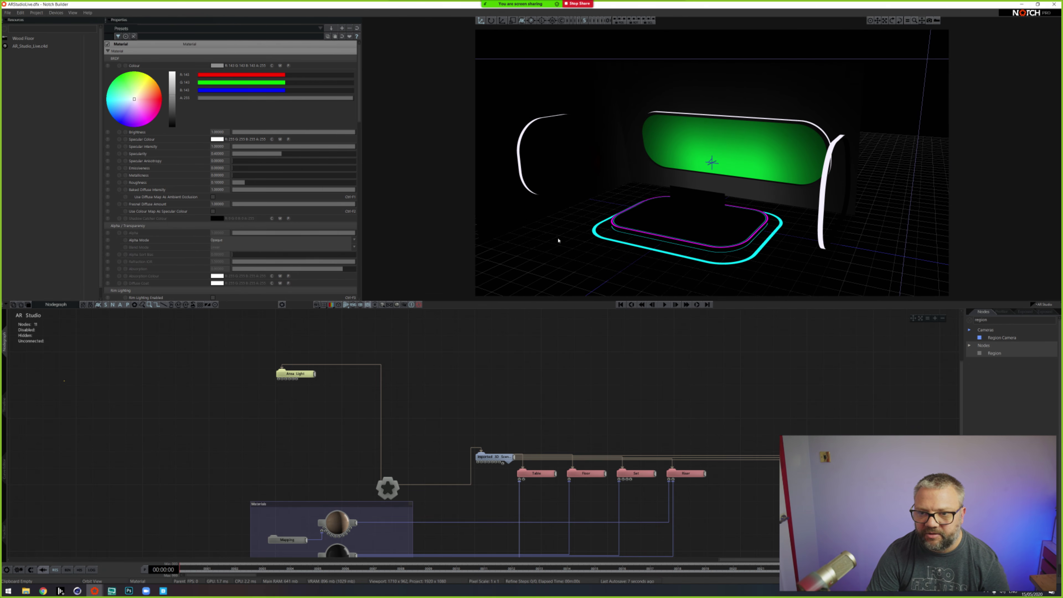
Step: Move the area light along its Z axis from the centre to the front of the stage, facing the green screen
{"action": "left_click", "coordinate": [306, 373]}
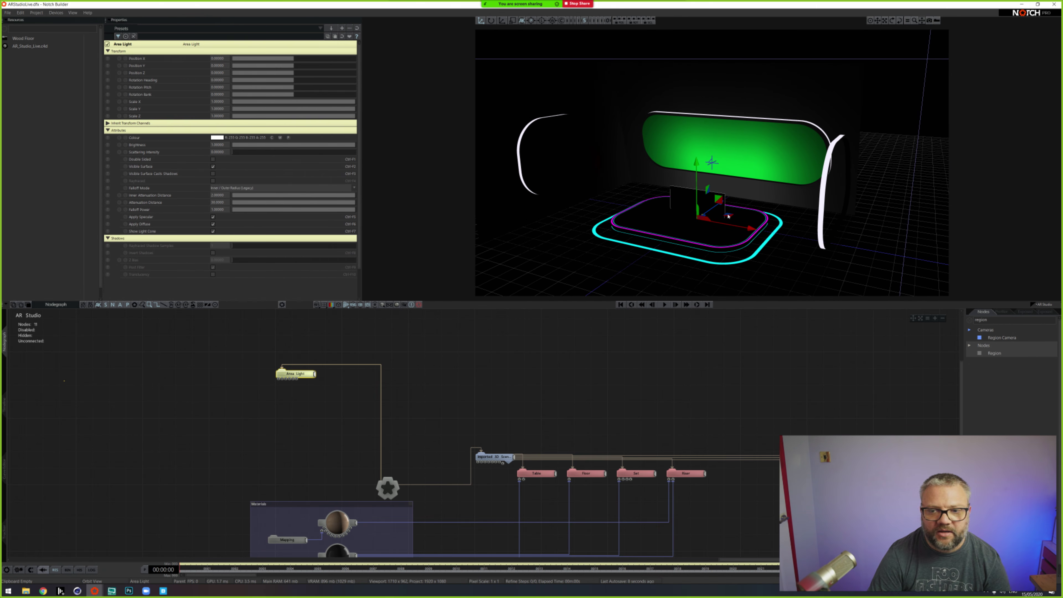
{"action": "left_click_drag", "start_coordinate": [728, 215], "coordinate": [727, 193]}
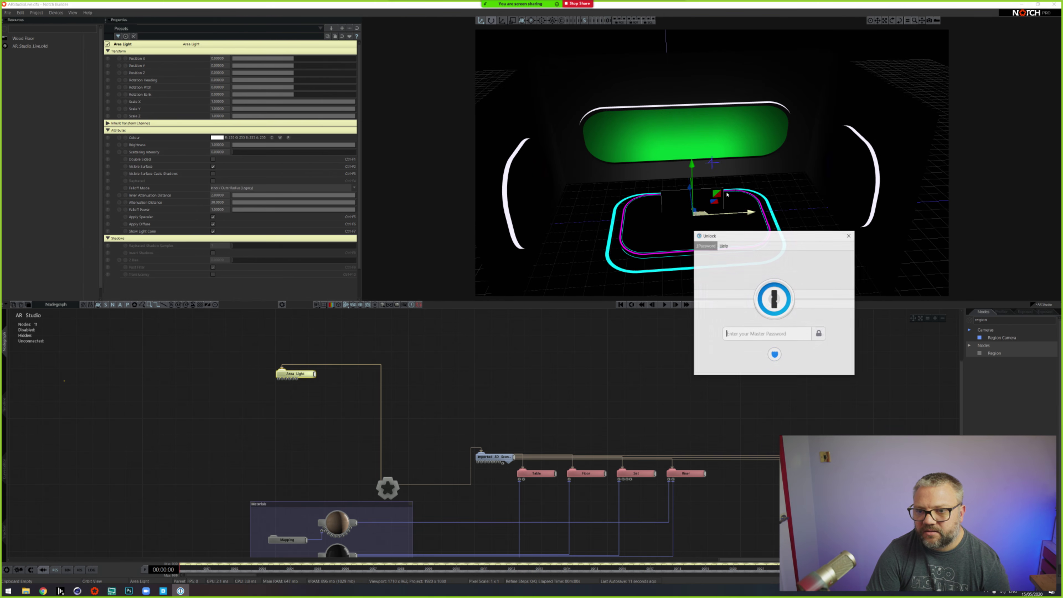
{"action": "left_click", "coordinate": [850, 237]}
{"action": "left_click_drag", "start_coordinate": [737, 226], "coordinate": [637, 224]}
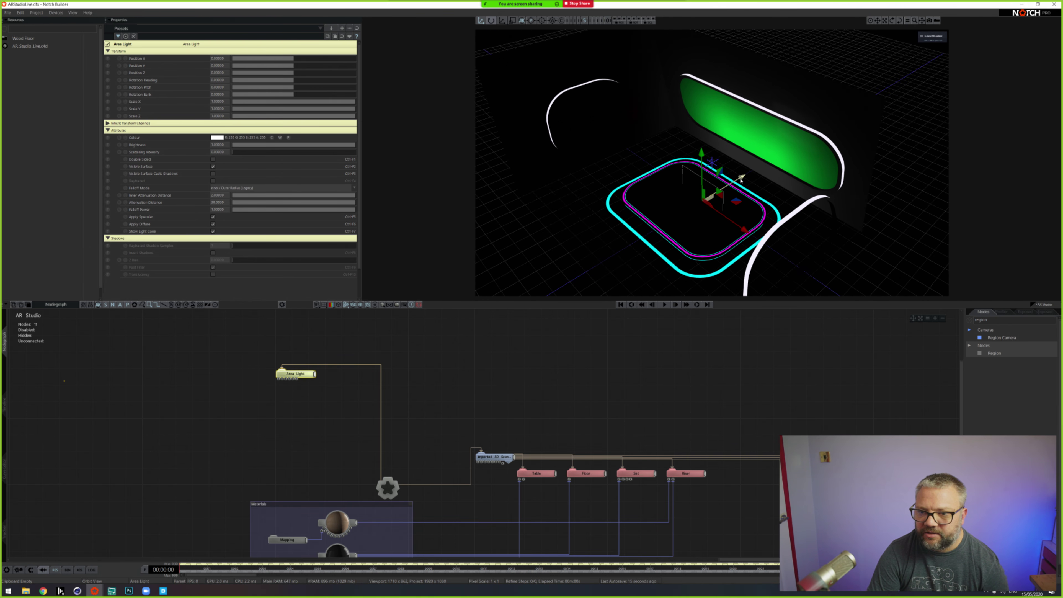
{"action": "left_click_drag", "start_coordinate": [741, 179], "coordinate": [661, 229]}
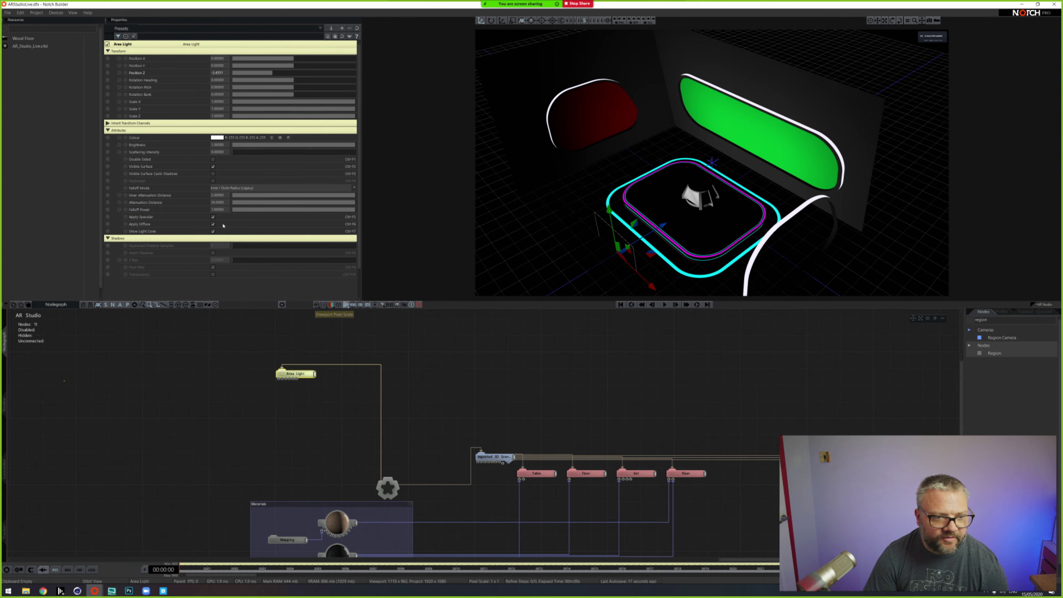
Step: Flatten the area light into a narrow strip with a small Scale Y and raise it above the stage floor
{"action": "left_click_drag", "start_coordinate": [352, 103], "coordinate": [263, 108]}
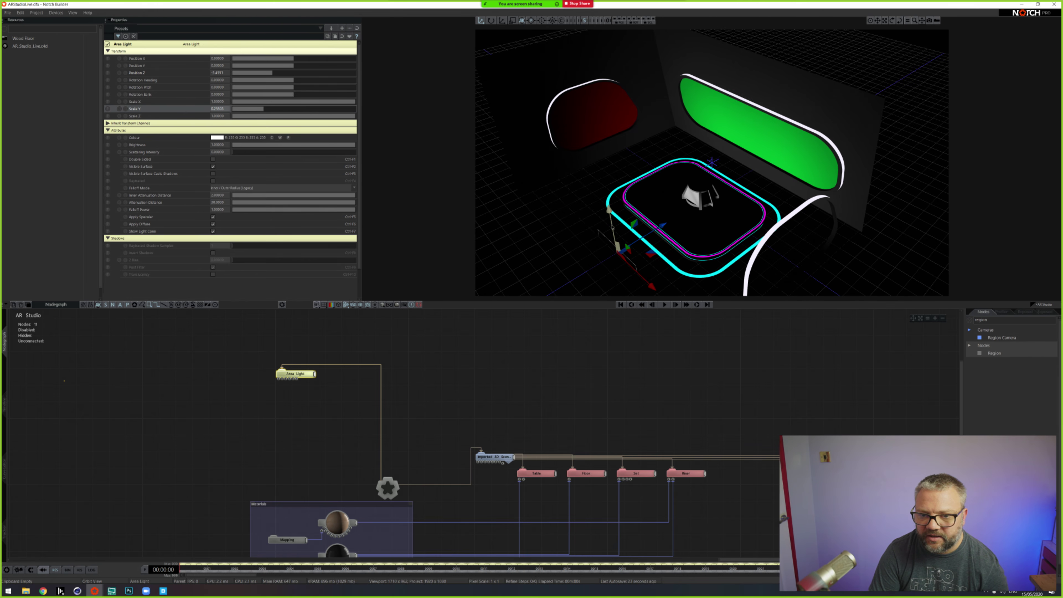
{"action": "left_click_drag", "start_coordinate": [609, 210], "coordinate": [602, 174]}
{"action": "left_click_drag", "start_coordinate": [262, 109], "coordinate": [251, 110]}
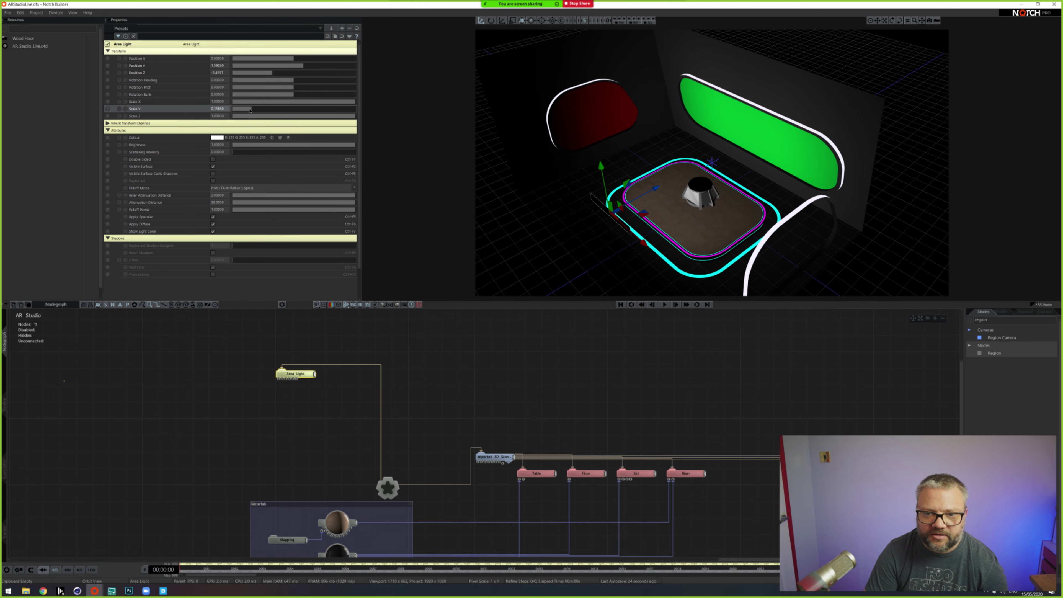
Step: Move the area light along X towards the red-screen side of the set and slightly further forward of the stage
{"action": "middle_click_drag", "start_coordinate": [537, 181], "coordinate": [601, 154]}
{"action": "left_click_drag", "start_coordinate": [741, 230], "coordinate": [623, 229]}
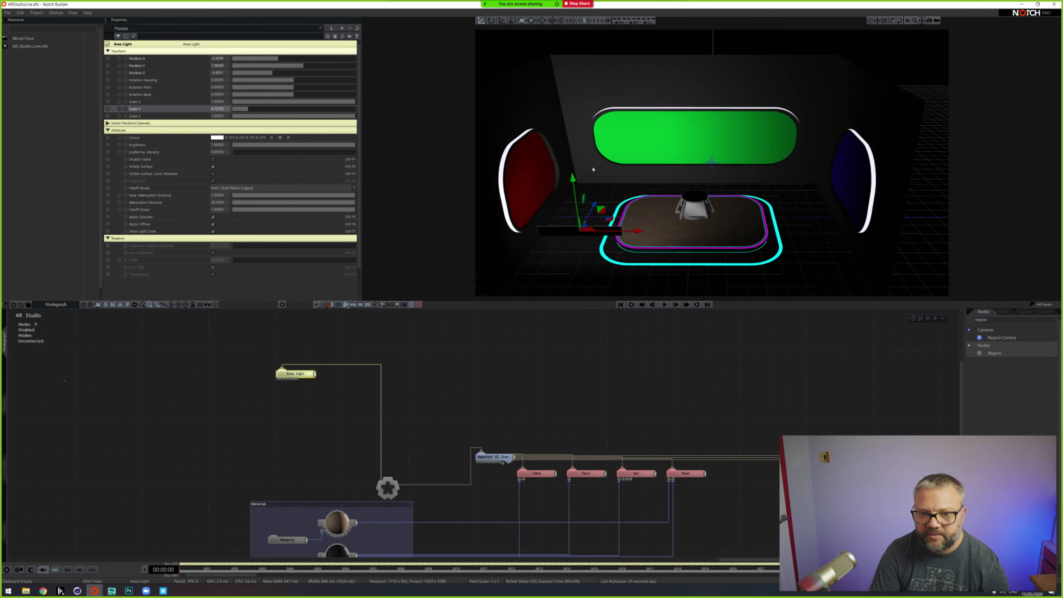
{"action": "middle_click_drag", "start_coordinate": [624, 230], "coordinate": [618, 158]}
{"action": "left_click_drag", "start_coordinate": [619, 157], "coordinate": [590, 165]}
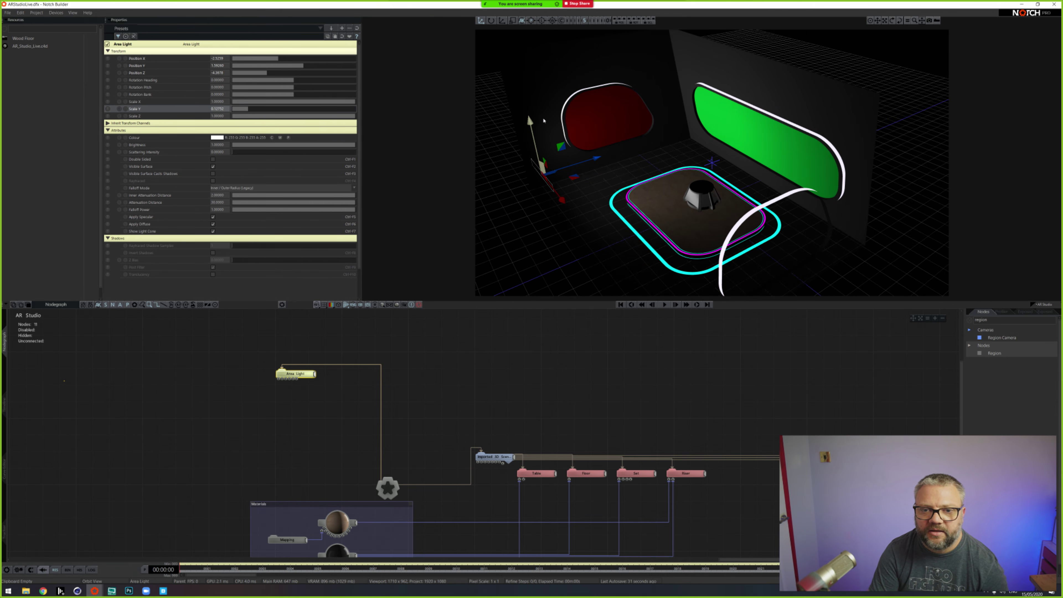
Step: Raise the area light high above the stage and rotate its heading and pitch to angle it down towards the stage
{"action": "left_click_drag", "start_coordinate": [531, 136], "coordinate": [515, 33]}
{"action": "middle_click_drag", "start_coordinate": [514, 34], "coordinate": [678, 132]}
{"action": "key", "text": "e"}
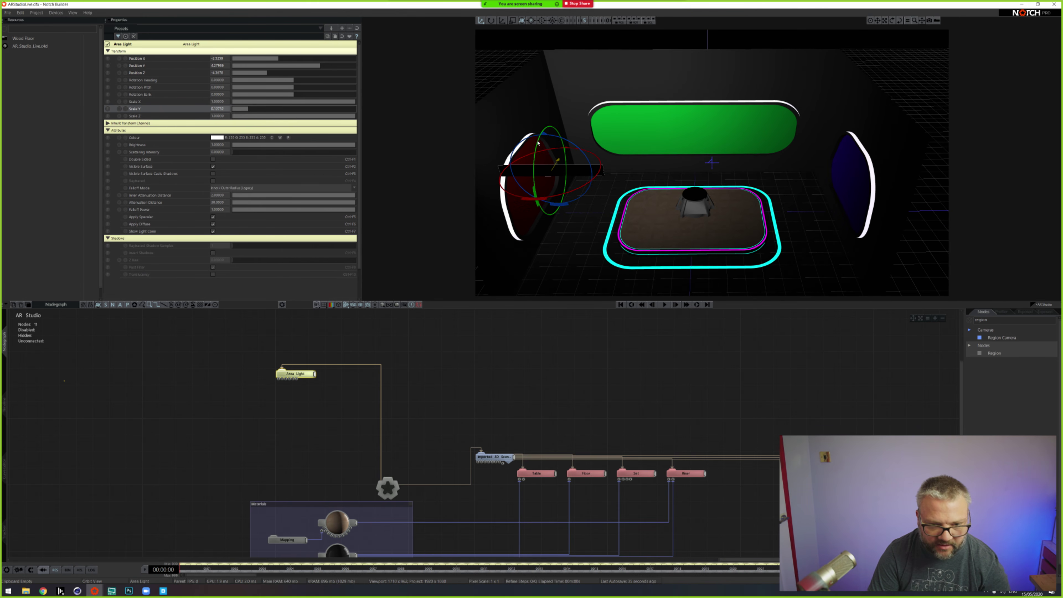
{"action": "left_click_drag", "start_coordinate": [546, 202], "coordinate": [519, 149]}
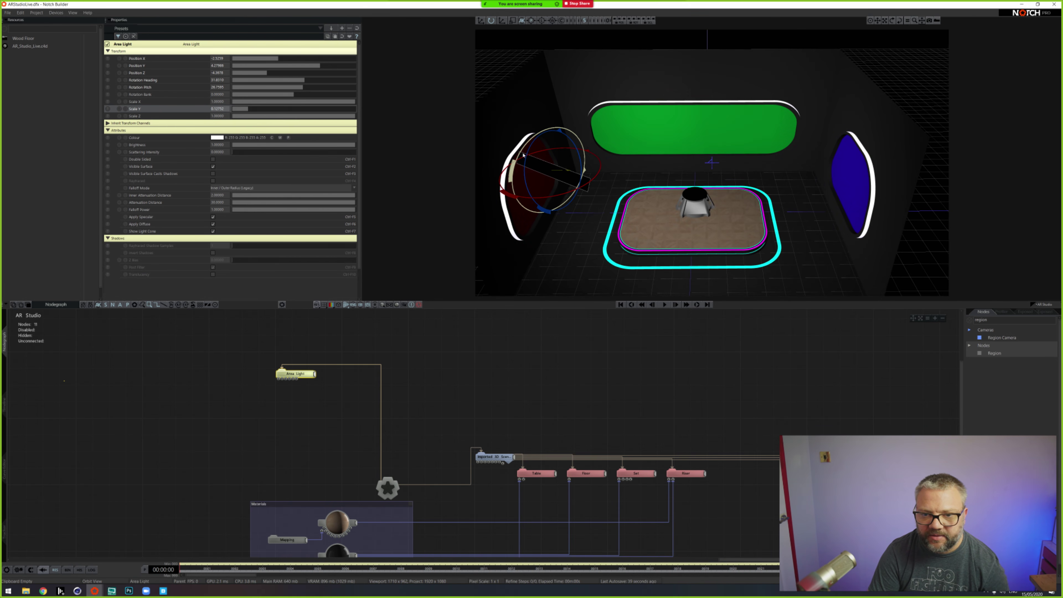
{"action": "middle_click_drag", "start_coordinate": [518, 149], "coordinate": [601, 147]}
Step: Reposition the area light further towards the red-screen wall and forward of the set, at a height of about 4.6
{"action": "key", "text": "w"}
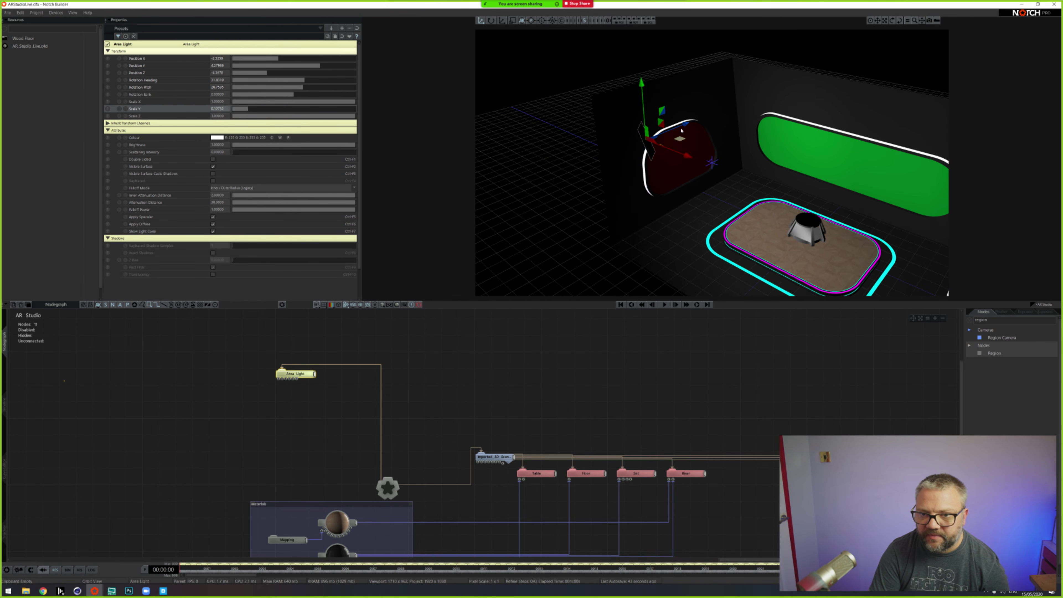
{"action": "left_click_drag", "start_coordinate": [688, 157], "coordinate": [645, 155]}
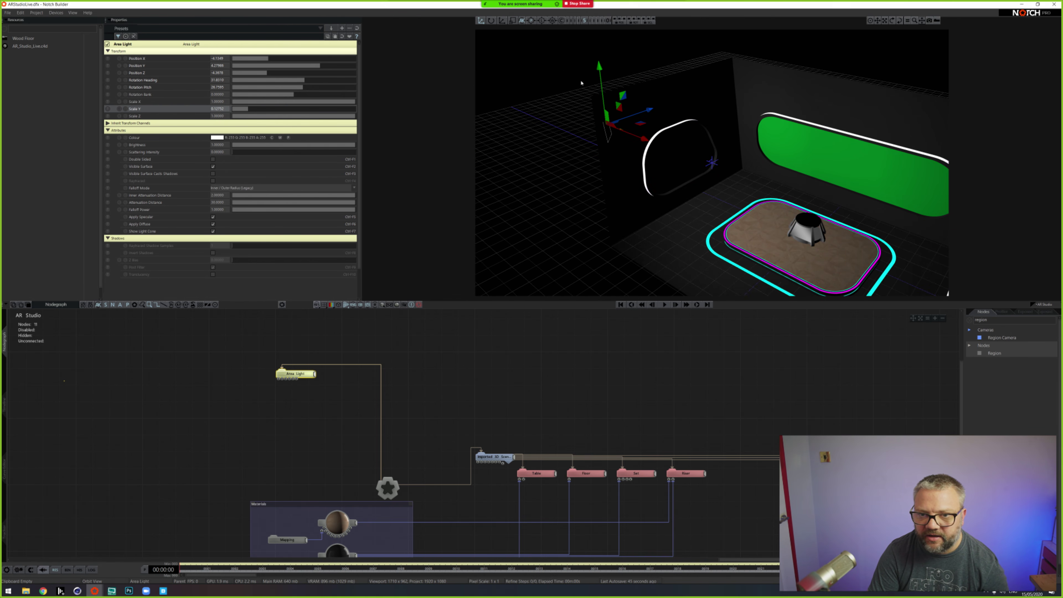
{"action": "middle_click_drag", "start_coordinate": [644, 155], "coordinate": [623, 158]}
{"action": "left_click_drag", "start_coordinate": [623, 158], "coordinate": [648, 163]}
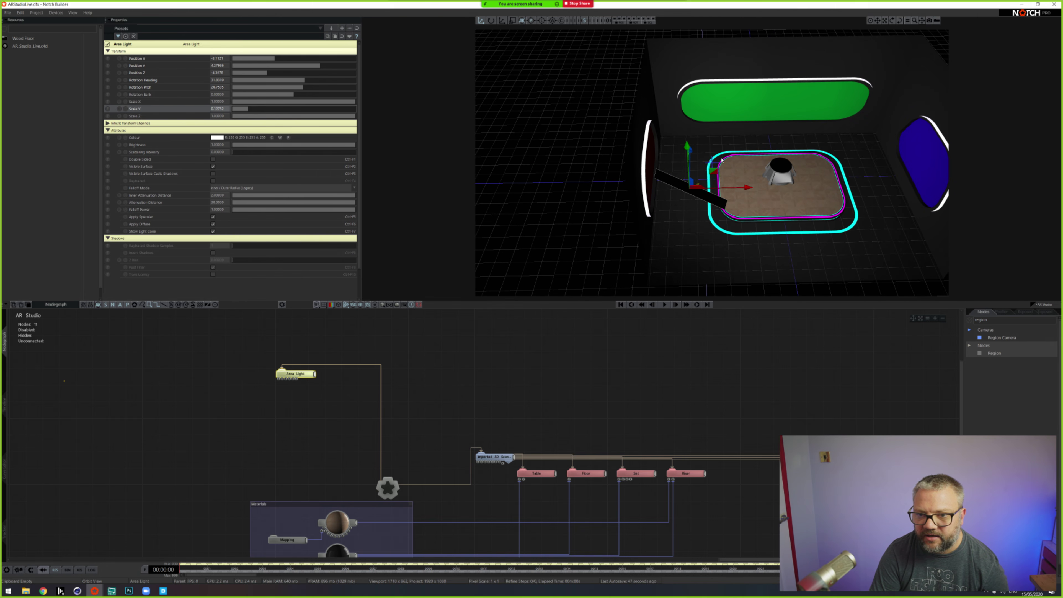
{"action": "middle_click_drag", "start_coordinate": [649, 164], "coordinate": [611, 145]}
{"action": "left_click_drag", "start_coordinate": [611, 145], "coordinate": [583, 155]}
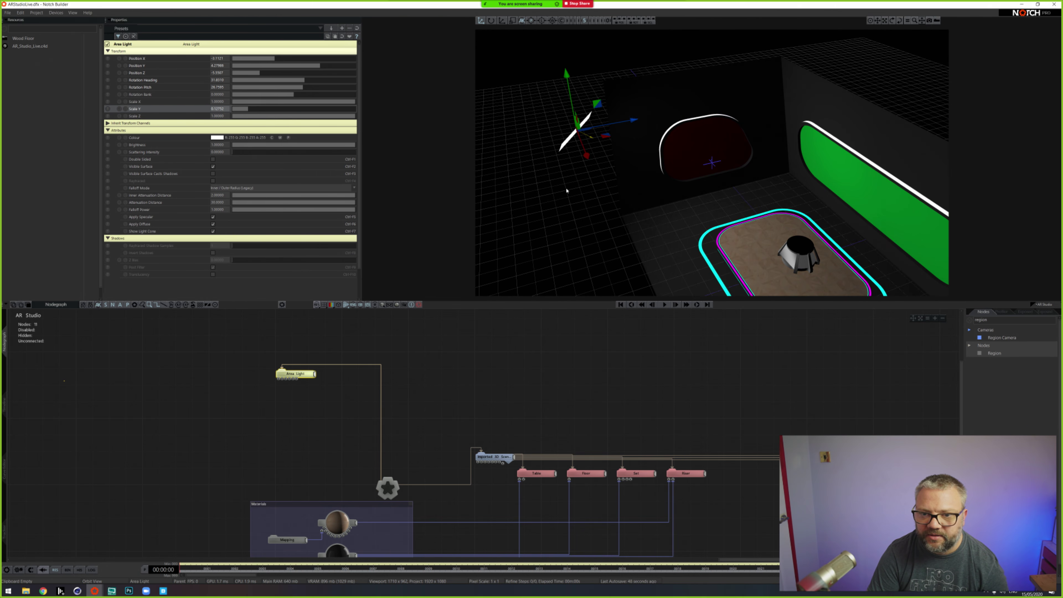
{"action": "middle_click_drag", "start_coordinate": [584, 155], "coordinate": [630, 90]}
{"action": "left_click_drag", "start_coordinate": [630, 90], "coordinate": [628, 78]}
{"action": "middle_click_drag", "start_coordinate": [628, 79], "coordinate": [663, 197]}
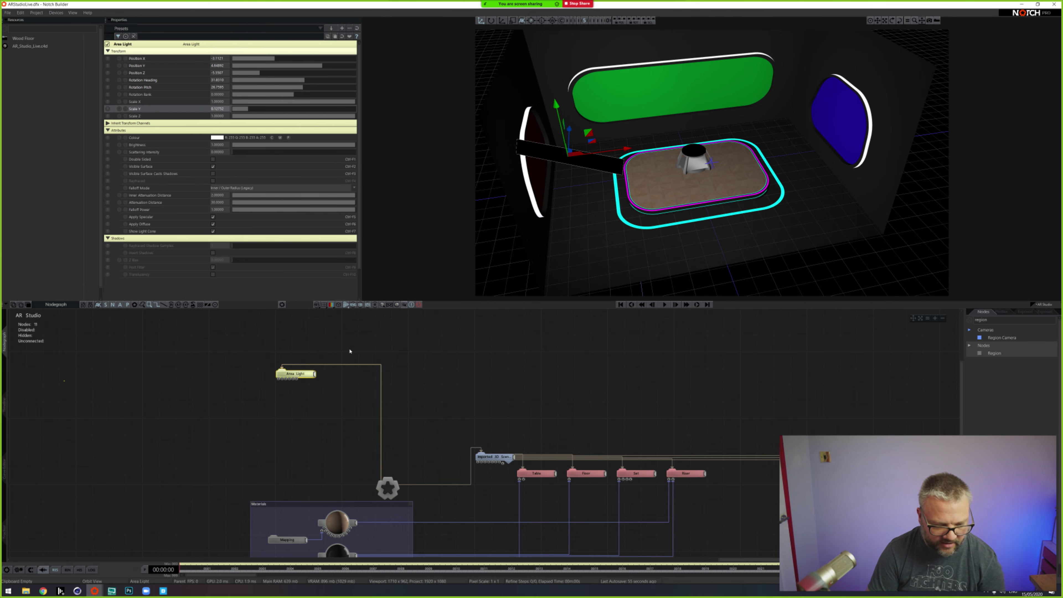
{"action": "key", "text": "ctrl+d"}
{"action": "left_click_drag", "start_coordinate": [366, 357], "coordinate": [387, 488]}
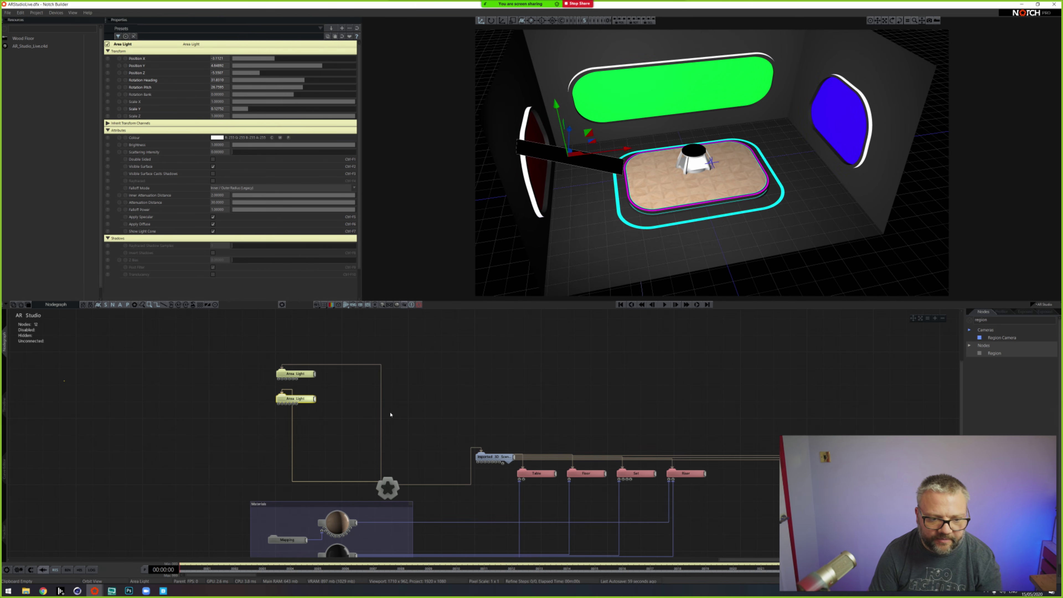
{"action": "left_click_drag", "start_coordinate": [610, 148], "coordinate": [786, 146]}
{"action": "middle_click_drag", "start_coordinate": [787, 147], "coordinate": [694, 138]}
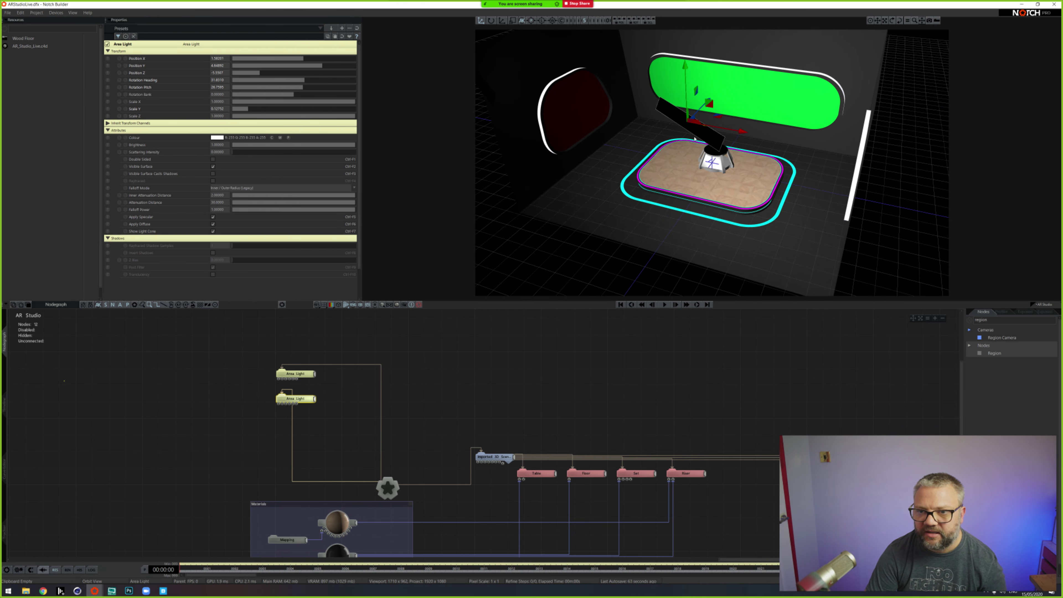
{"action": "key", "text": "e"}
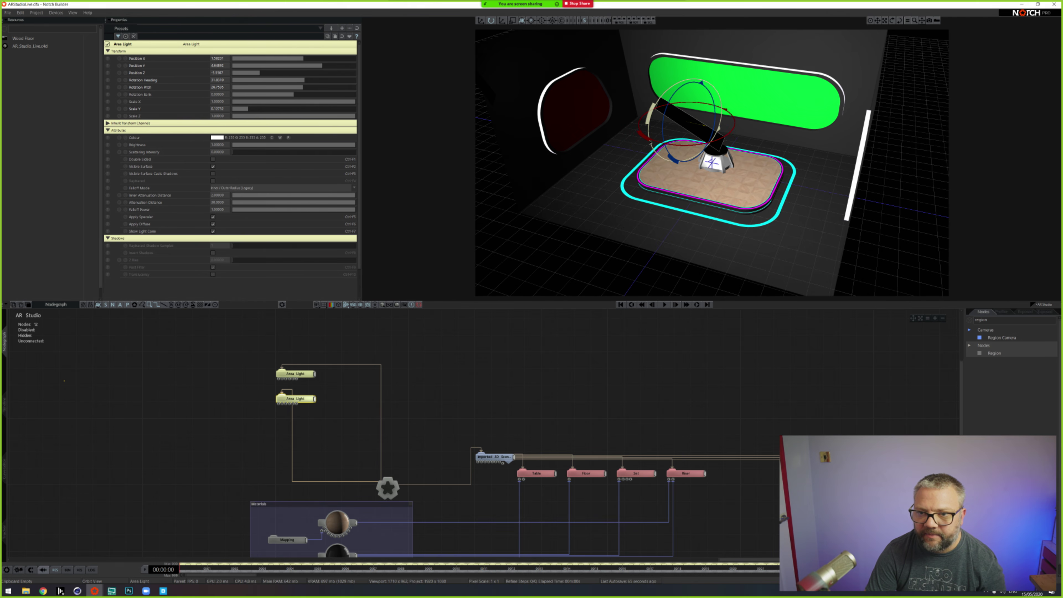
{"action": "middle_click_drag", "start_coordinate": [707, 159], "coordinate": [626, 151]}
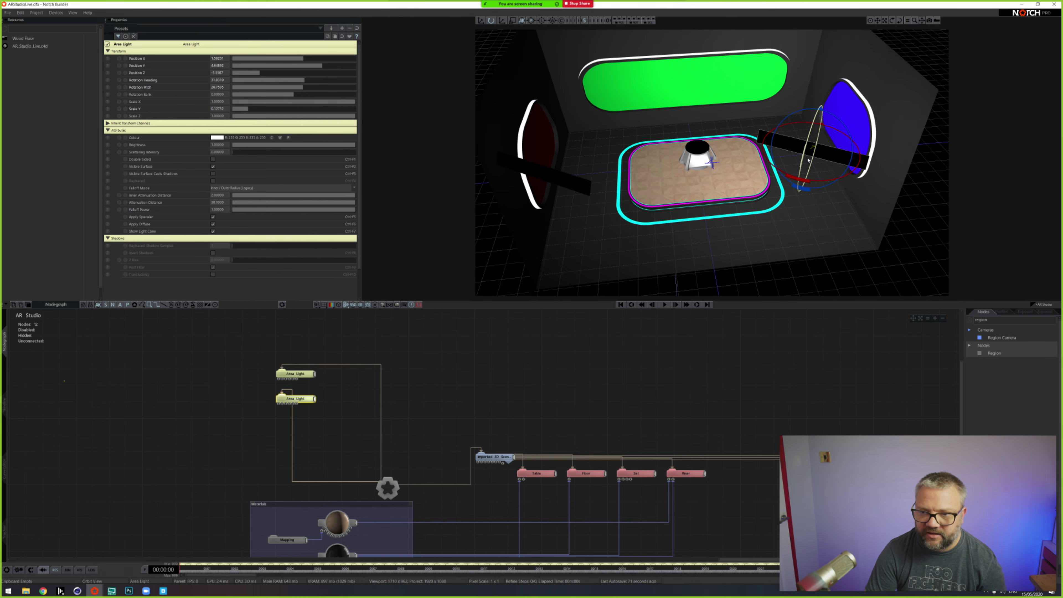
{"action": "key", "text": "ctrl+z"}
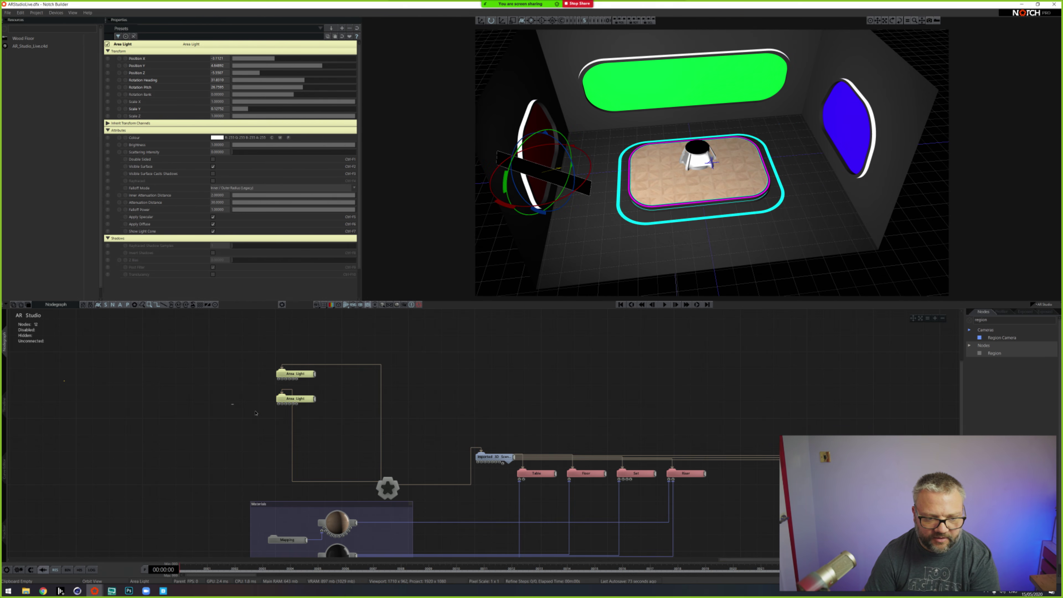
{"action": "key", "text": "ctrl+z"}
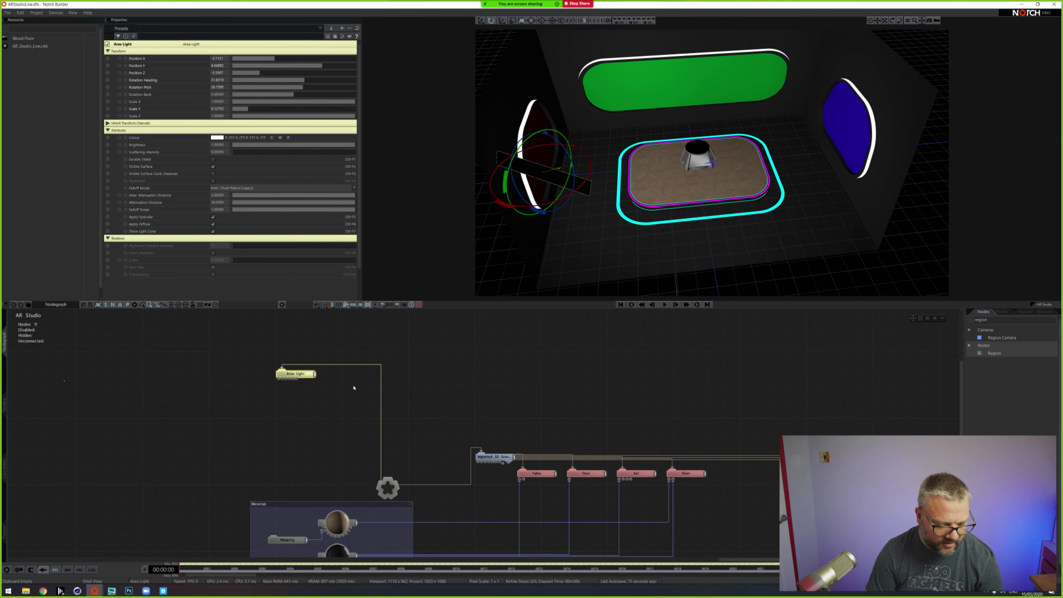
Step: Paste a second area light connected to the Root node and move it along X to the blue-screen side
{"action": "key", "text": "ctrl+v"}
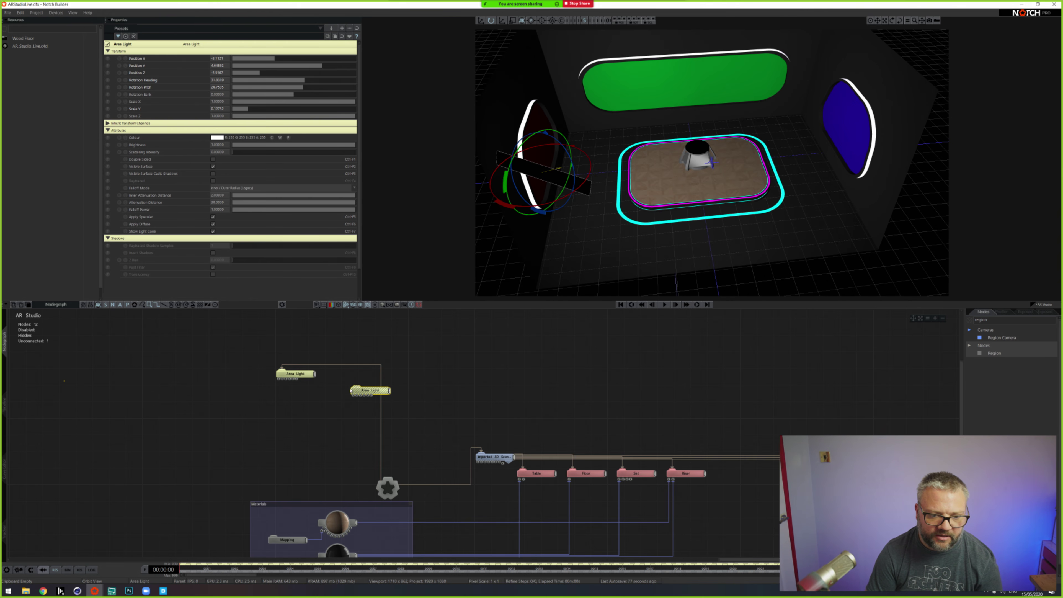
{"action": "left_click_drag", "start_coordinate": [370, 393], "coordinate": [299, 400]}
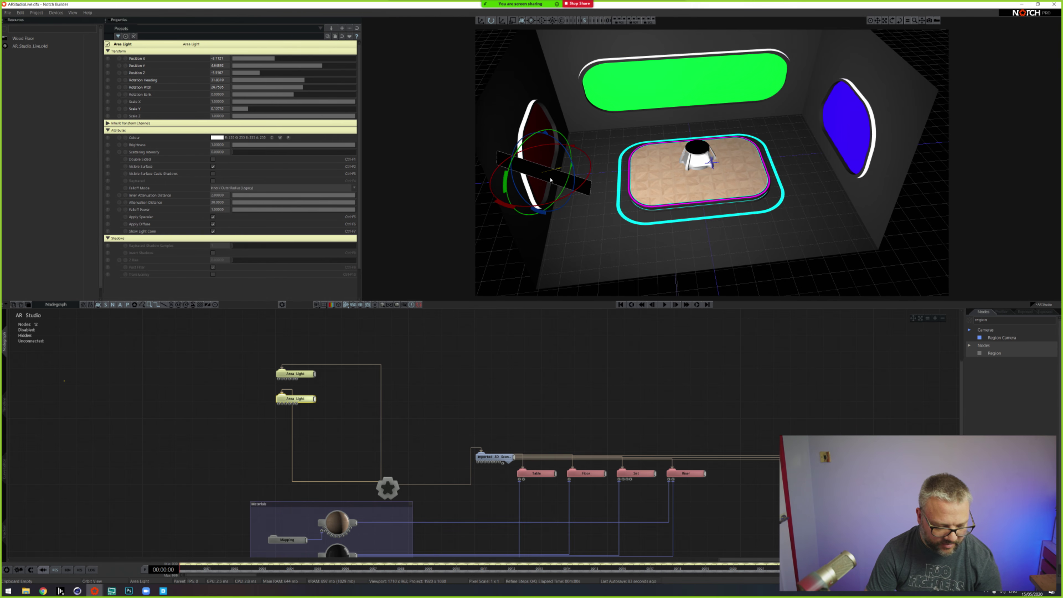
{"action": "key", "text": "w"}
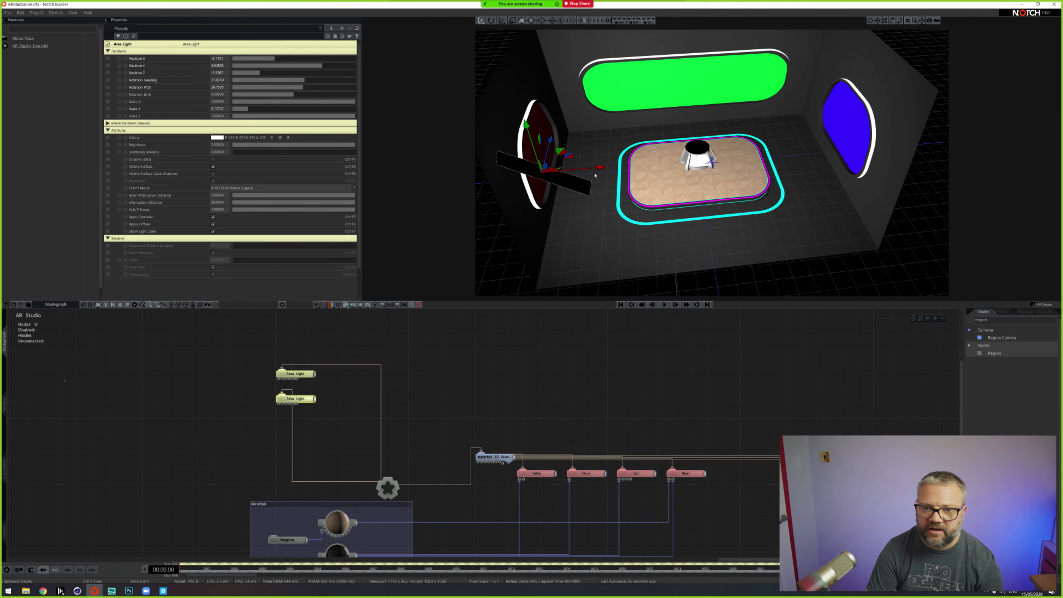
{"action": "left_click_drag", "start_coordinate": [634, 204], "coordinate": [752, 179]}
{"action": "left_click_drag", "start_coordinate": [758, 102], "coordinate": [841, 98]}
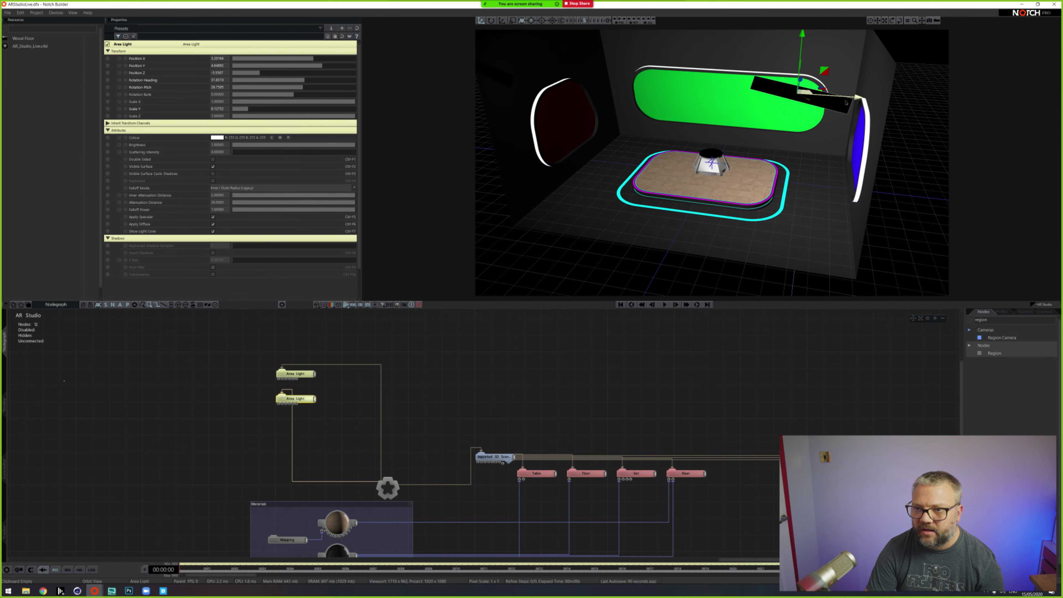
Step: Rotate the second area light's heading the opposite way so it faces the stage from the blue-screen side
{"action": "key", "text": "e"}
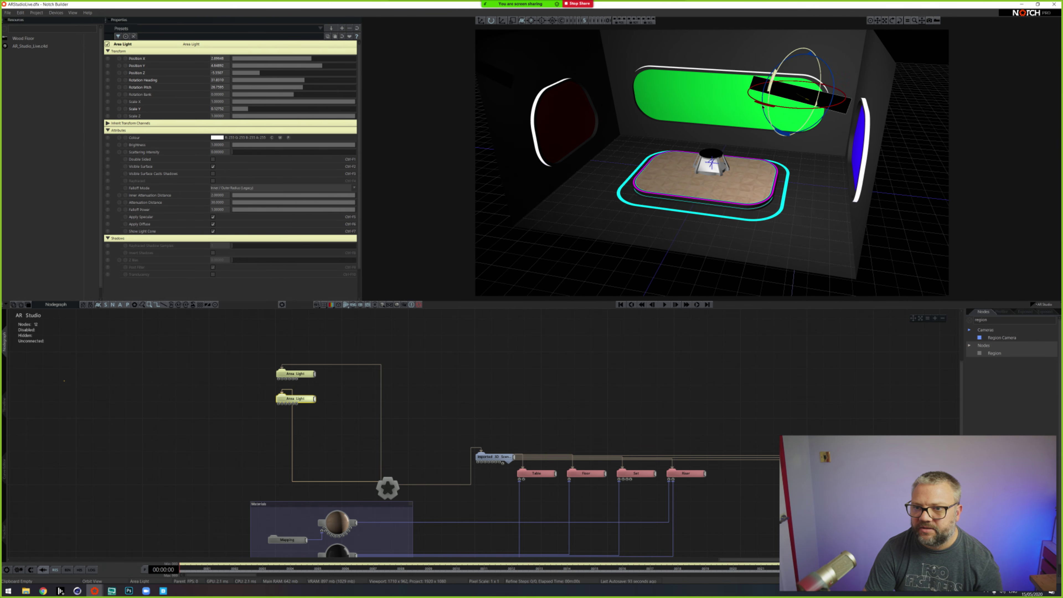
{"action": "left_click_drag", "start_coordinate": [802, 115], "coordinate": [801, 116]}
{"action": "left_click_drag", "start_coordinate": [793, 126], "coordinate": [678, 174]}
{"action": "left_click_drag", "start_coordinate": [621, 196], "coordinate": [735, 259]}
{"action": "key", "text": "ctrl+z"}
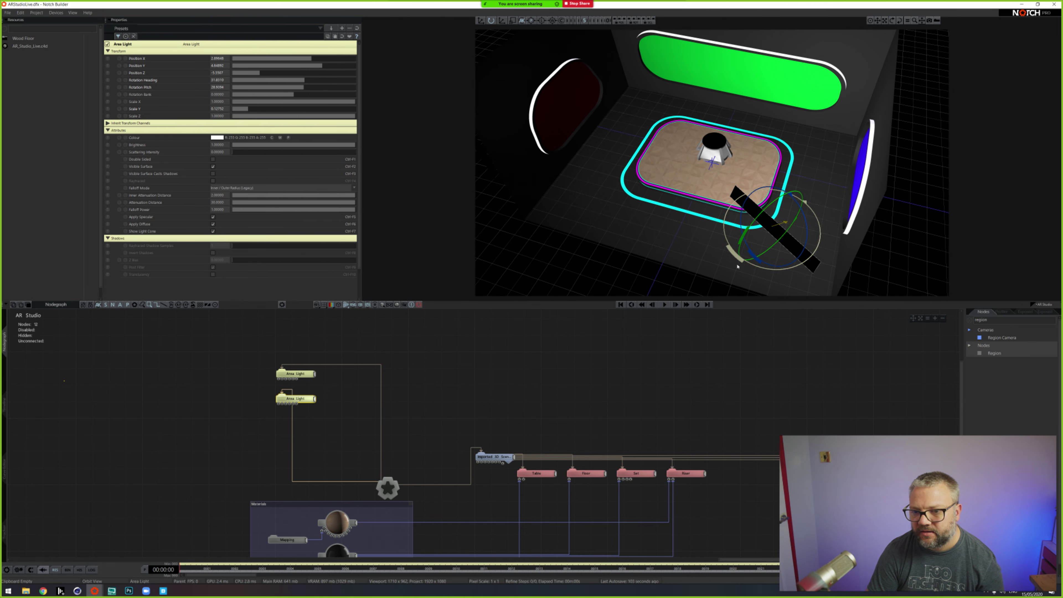
{"action": "left_click_drag", "start_coordinate": [739, 268], "coordinate": [791, 270]}
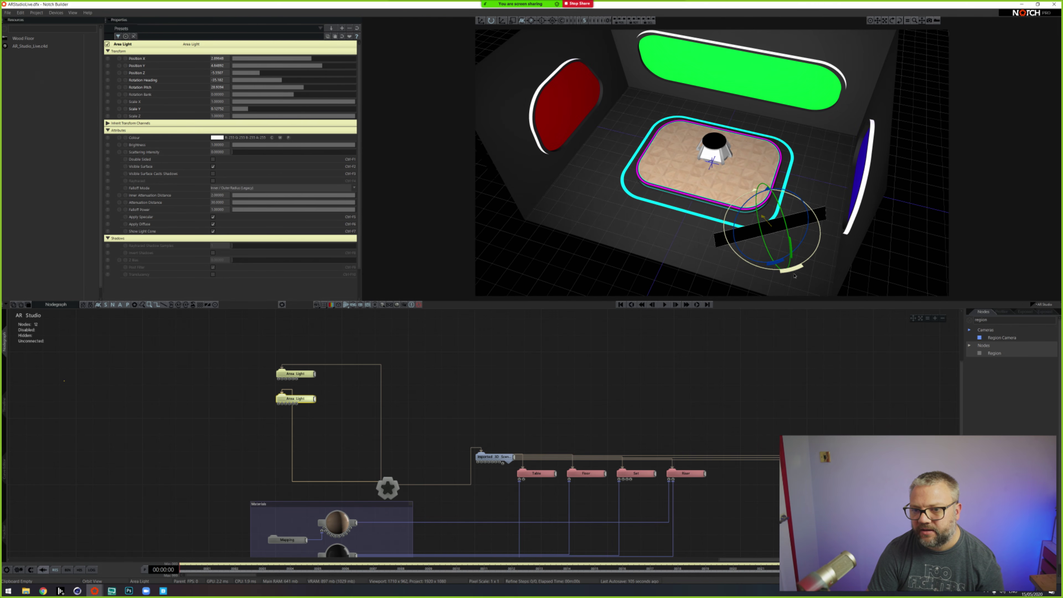
Step: Move the second area light further out towards the blue-screen wall and forward of the stage, roughly mirroring the first light
{"action": "key", "text": "w"}
{"action": "left_click_drag", "start_coordinate": [797, 228], "coordinate": [659, 293]}
{"action": "left_click_drag", "start_coordinate": [666, 289], "coordinate": [806, 194]}
{"action": "left_click_drag", "start_coordinate": [923, 130], "coordinate": [811, 169]}
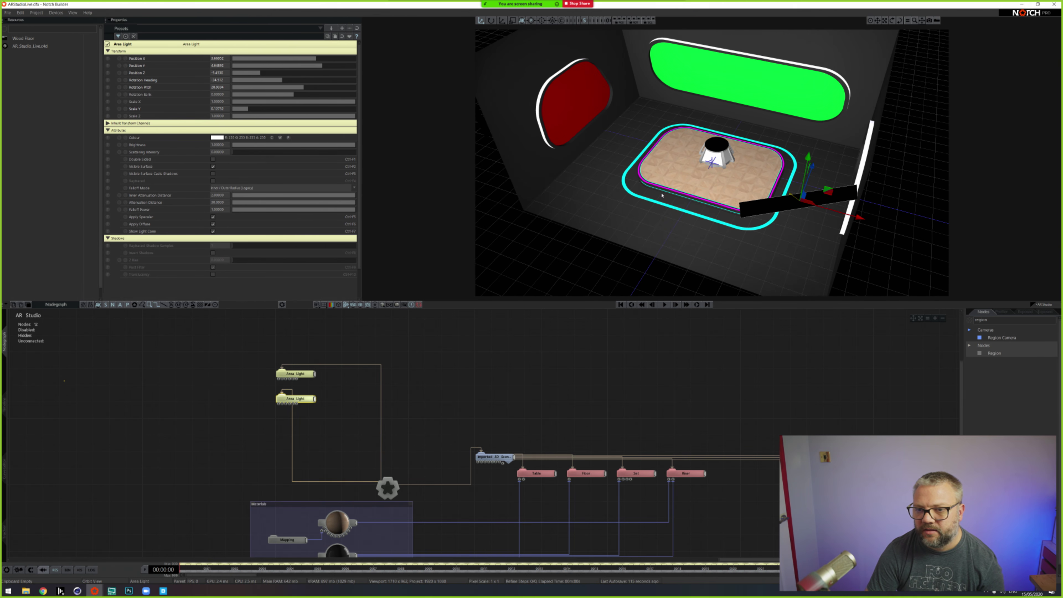
{"action": "left_click_drag", "start_coordinate": [661, 195], "coordinate": [698, 177]}
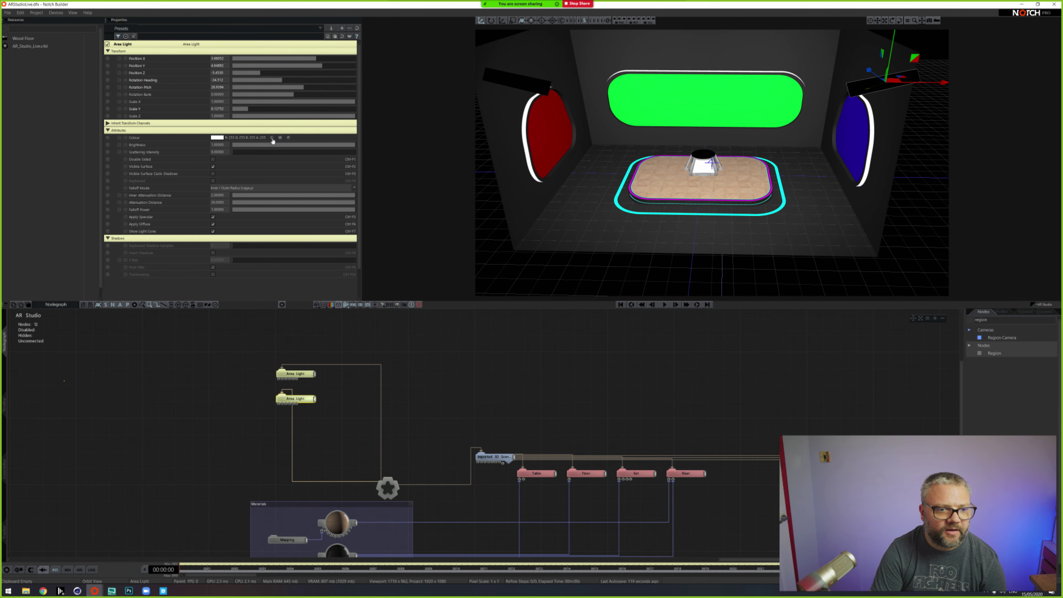
Step: Lower the second area light's brightness to about 0.72 and tint the first area light a warm off-white
{"action": "left_click_drag", "start_coordinate": [337, 146], "coordinate": [342, 147]}
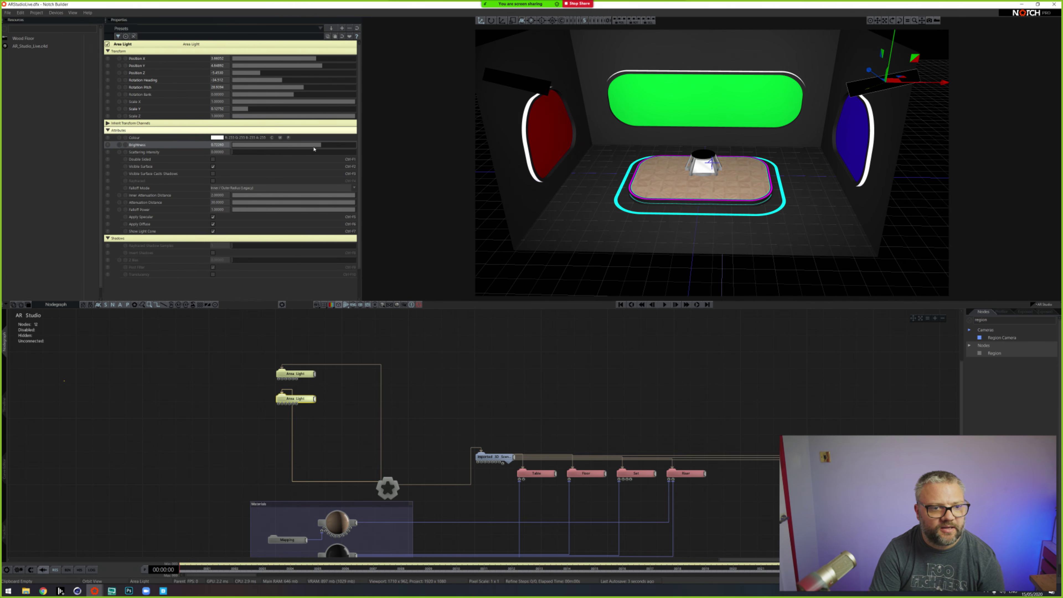
{"action": "left_click", "coordinate": [295, 373]}
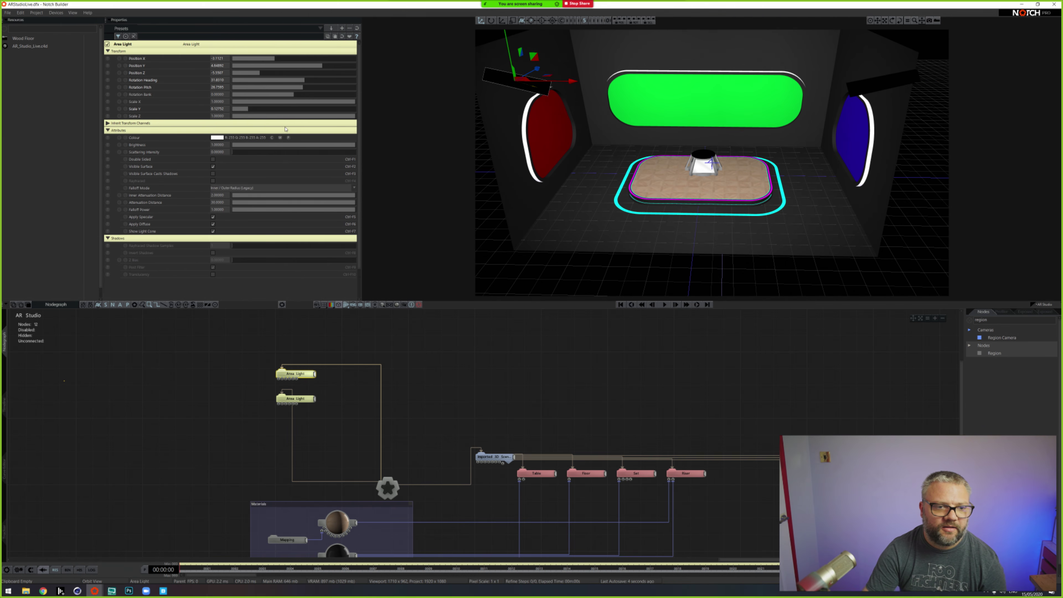
{"action": "left_click", "coordinate": [216, 138]}
{"action": "left_click_drag", "start_coordinate": [139, 172], "coordinate": [135, 170]}
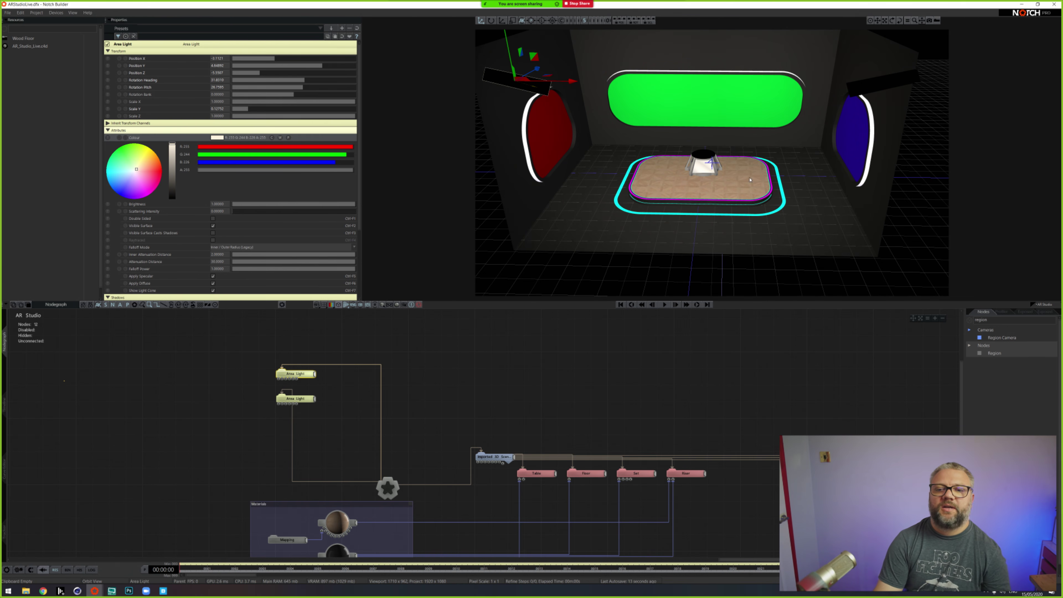
{"action": "left_click_drag", "start_coordinate": [749, 180], "coordinate": [655, 159], "text": "alt"}
{"action": "middle_click_drag", "start_coordinate": [744, 151], "coordinate": [739, 183], "text": "alt"}
{"action": "left_click_drag", "start_coordinate": [739, 183], "coordinate": [721, 195], "text": "alt"}
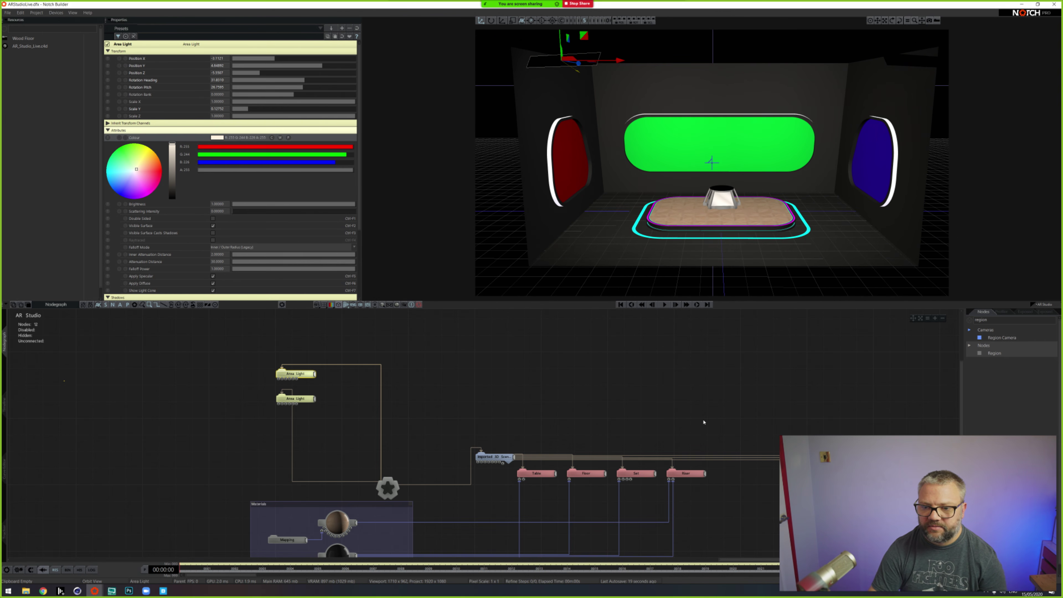
Step: Add a Screen Space Ambient Occlusion node below the area lights and connect it to the Root node
{"action": "middle_click_drag", "start_coordinate": [781, 381], "coordinate": [565, 321]}
{"action": "mouse_move", "coordinate": [572, 389]}
{"action": "middle_mouse_down"}
{"action": "mouse_move", "coordinate": [594, 337]}
{"action": "mouse_move", "coordinate": [594, 354]}
{"action": "middle_mouse_up"}
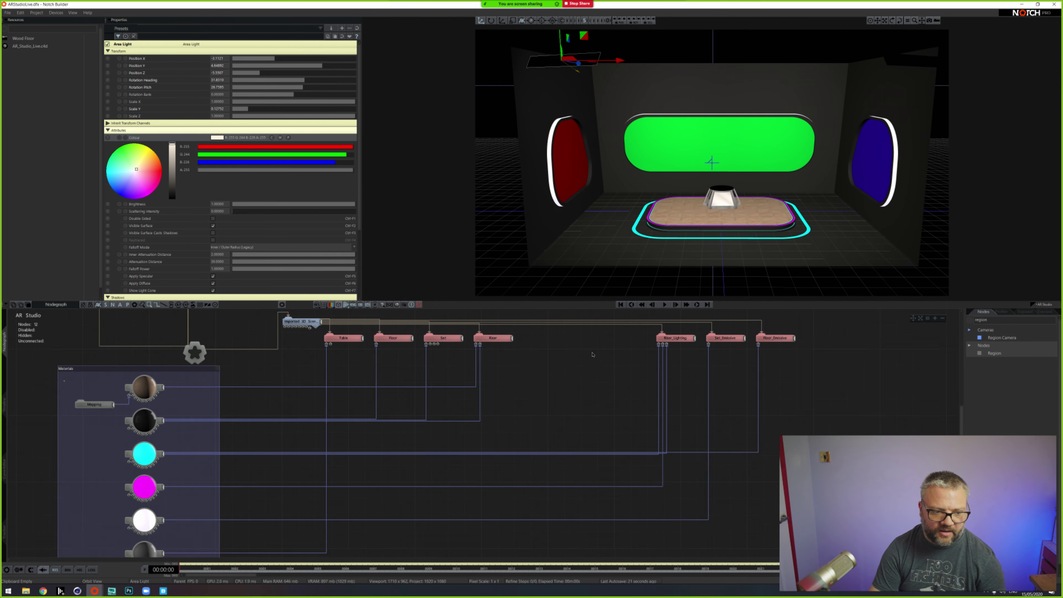
{"action": "mouse_move", "coordinate": [662, 390]}
{"action": "middle_mouse_down"}
{"action": "mouse_move", "coordinate": [606, 369]}
{"action": "mouse_move", "coordinate": [515, 444]}
{"action": "mouse_move", "coordinate": [635, 401]}
{"action": "middle_mouse_up"}
{"action": "middle_click_drag", "start_coordinate": [553, 353], "coordinate": [583, 417]}
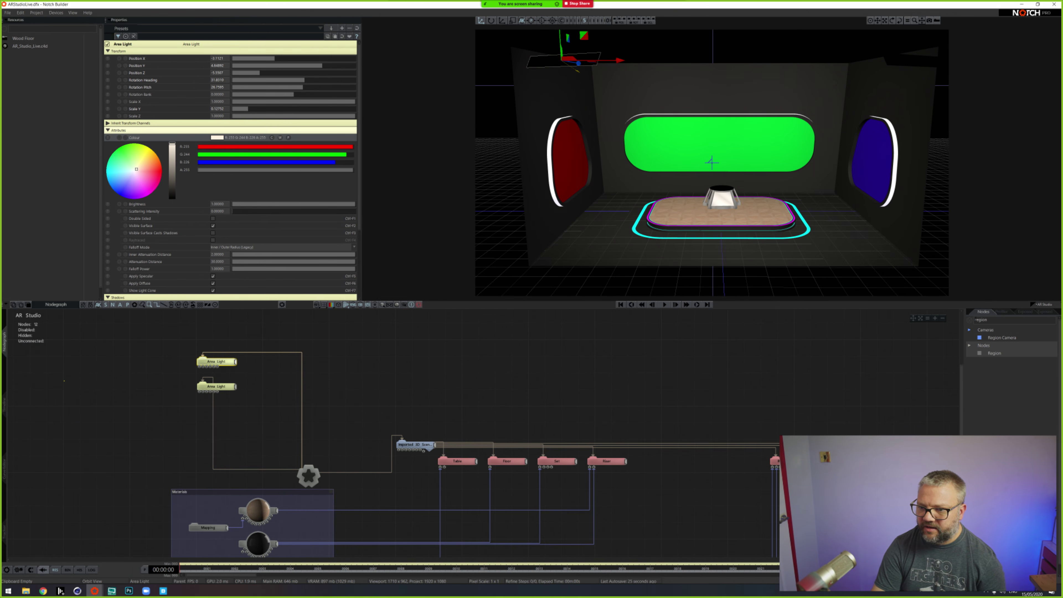
{"action": "left_click", "coordinate": [970, 320]}
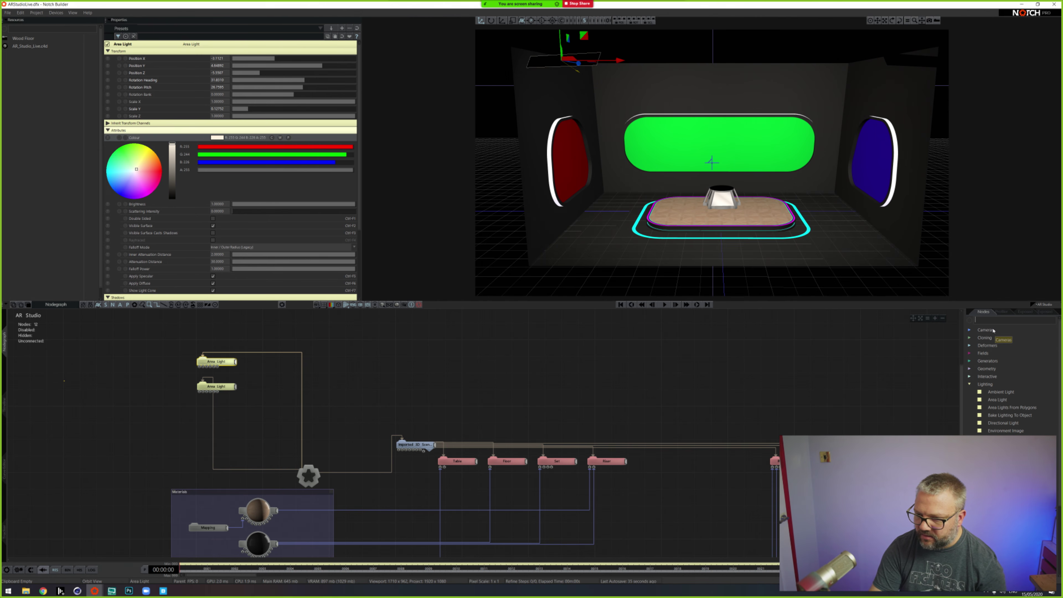
{"action": "type", "text": "ambien"}
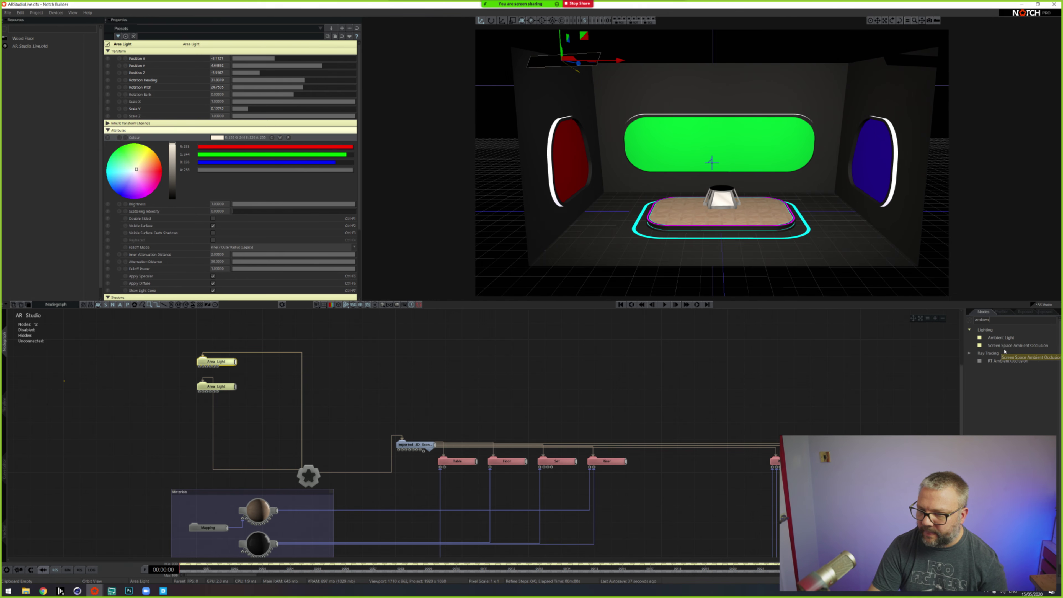
{"action": "left_click_drag", "start_coordinate": [1004, 346], "coordinate": [701, 367]}
{"action": "left_click_drag", "start_coordinate": [213, 426], "coordinate": [214, 423]}
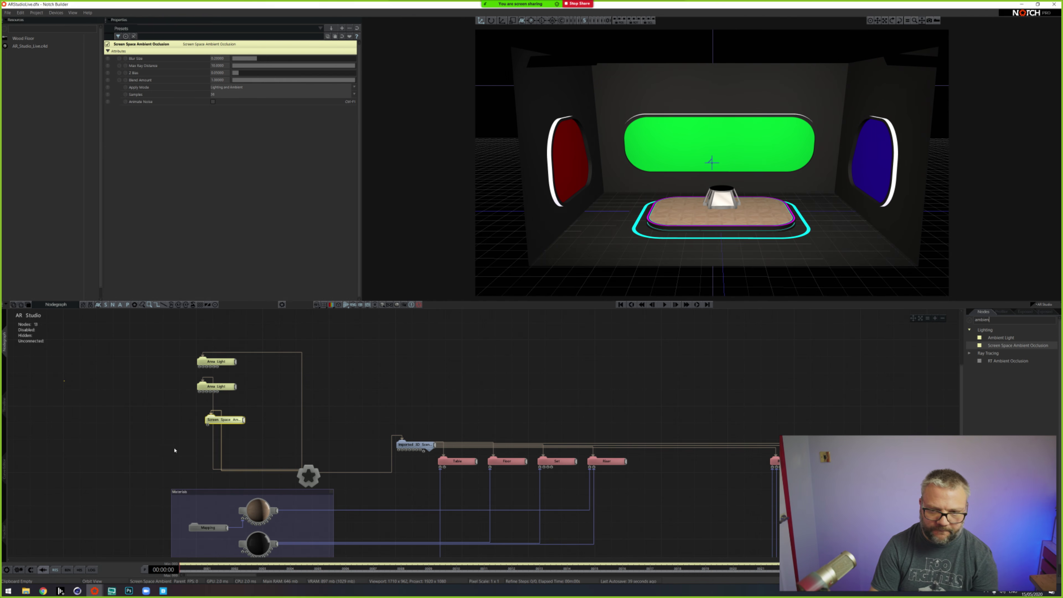
Step: Examine the ambient occlusion shading around the wall corners, screen recesses, stage and table from several angles
{"action": "left_click_drag", "start_coordinate": [596, 122], "coordinate": [513, 107]}
{"action": "left_click_drag", "start_coordinate": [659, 241], "coordinate": [800, 113]}
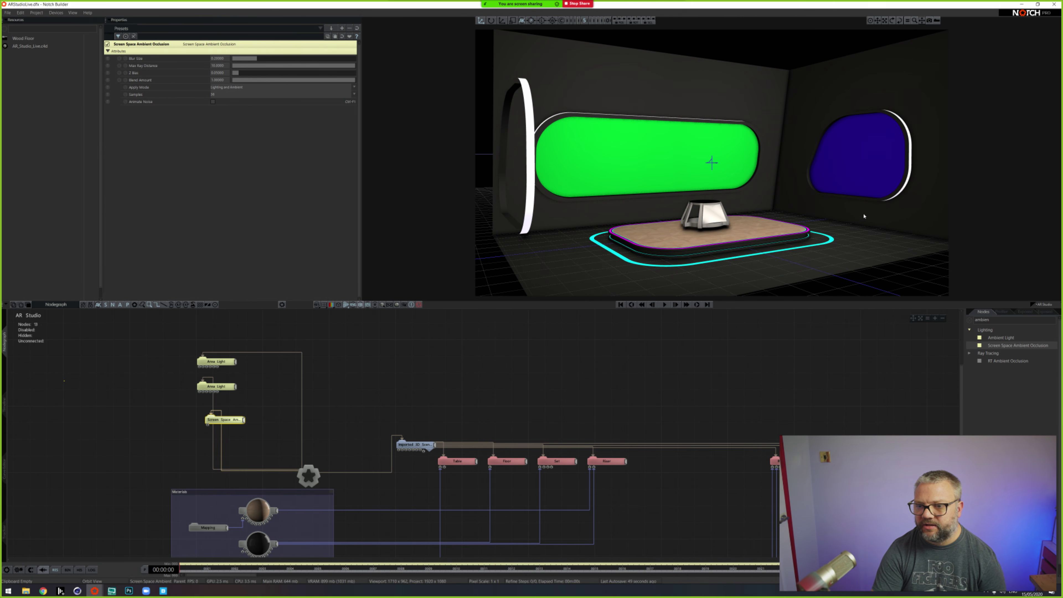
{"action": "left_click_drag", "start_coordinate": [785, 218], "coordinate": [552, 118]}
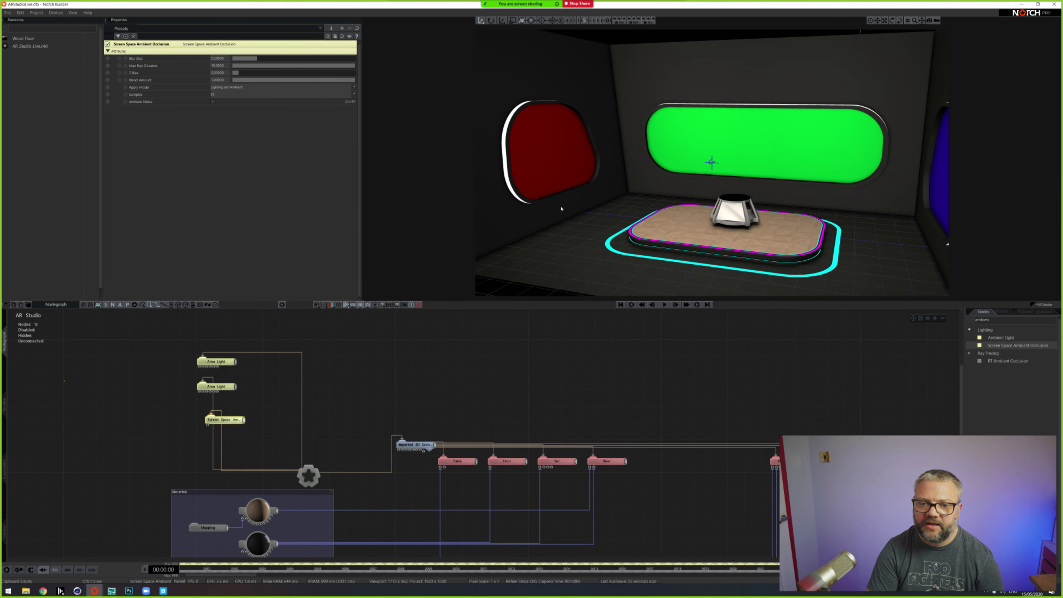
{"action": "left_click_drag", "start_coordinate": [562, 209], "coordinate": [627, 158]}
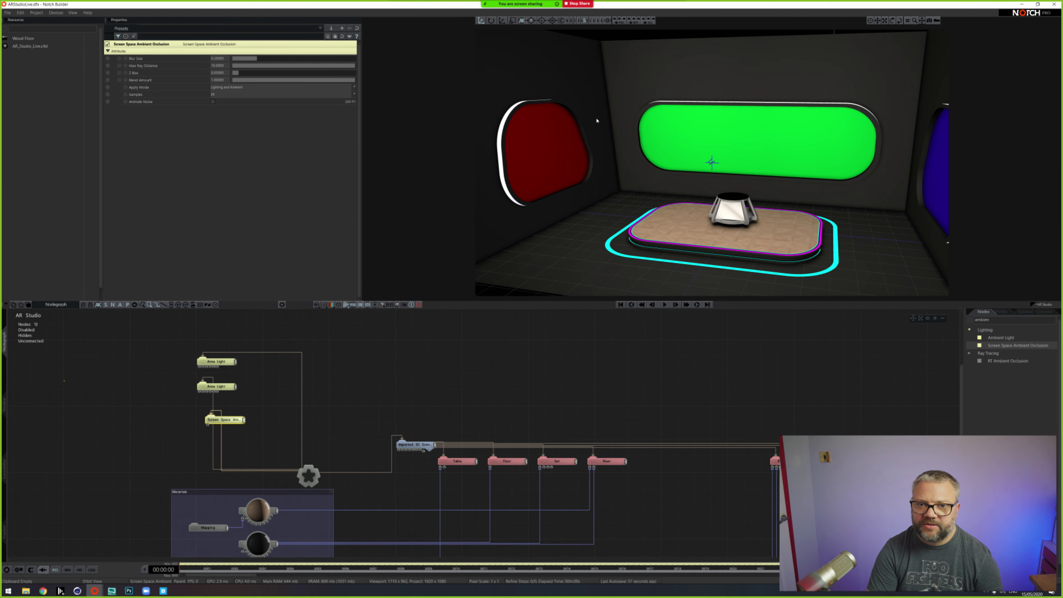
{"action": "left_click_drag", "start_coordinate": [609, 80], "coordinate": [670, 74]}
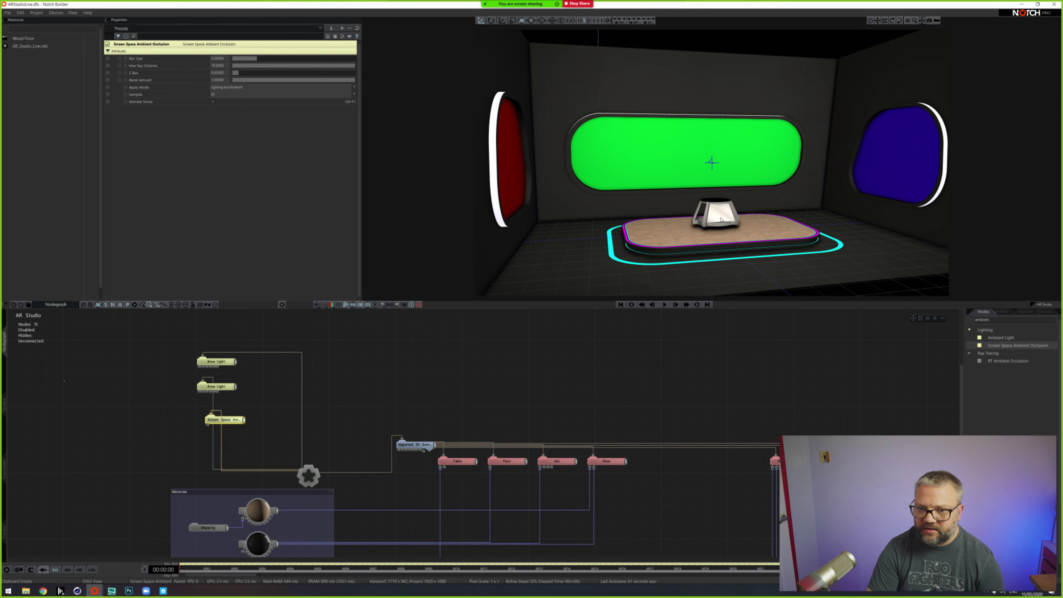
Step: Switch to Cinema 4D and lower the table vertically so its base sits closer to the riser surface
{"action": "left_click_drag", "start_coordinate": [721, 220], "coordinate": [631, 199]}
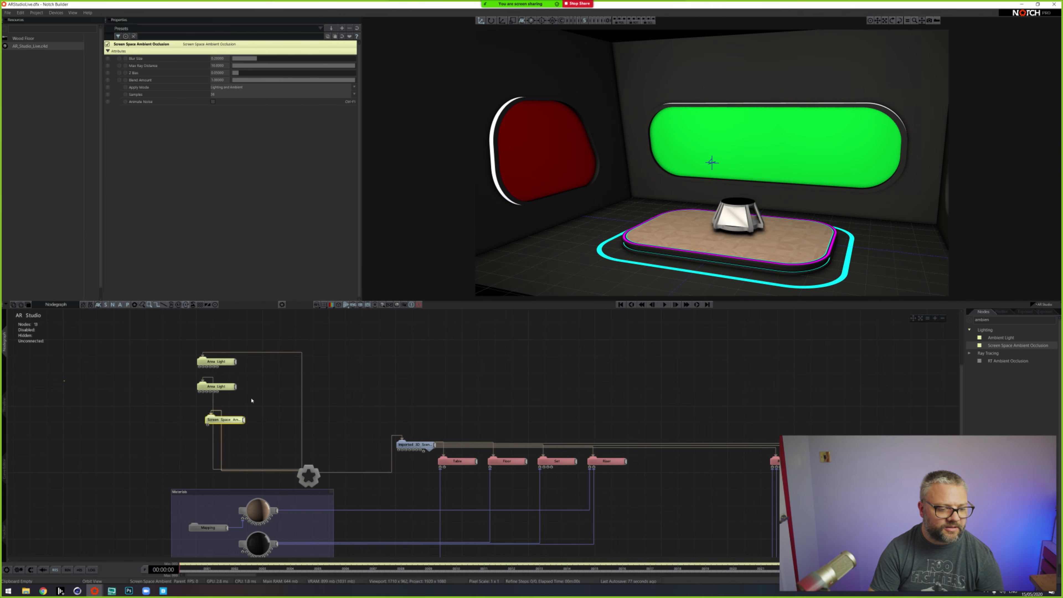
{"action": "left_click", "coordinate": [79, 592]}
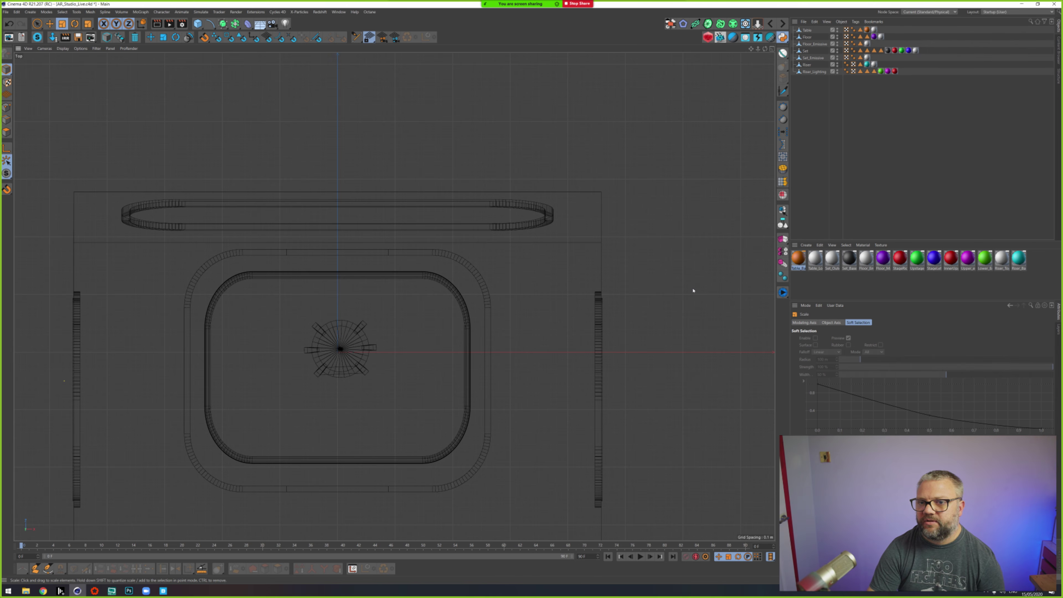
{"action": "middle_click", "coordinate": [396, 294]}
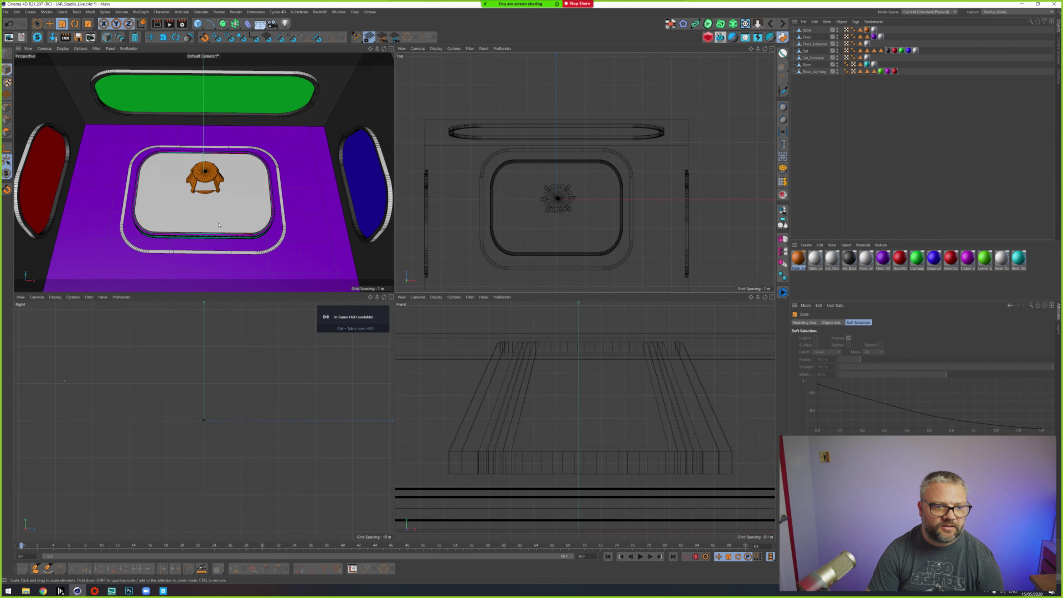
{"action": "left_click_drag", "start_coordinate": [218, 224], "coordinate": [498, 292], "text": "alt"}
{"action": "middle_click", "coordinate": [260, 205]}
{"action": "middle_click", "coordinate": [580, 365]}
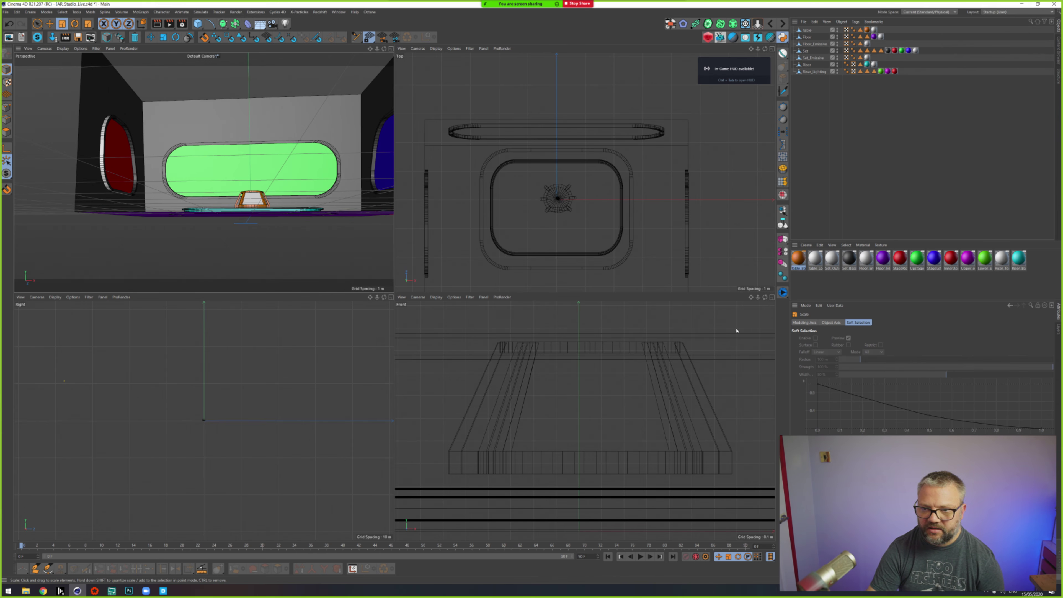
{"action": "left_click", "coordinate": [517, 351]}
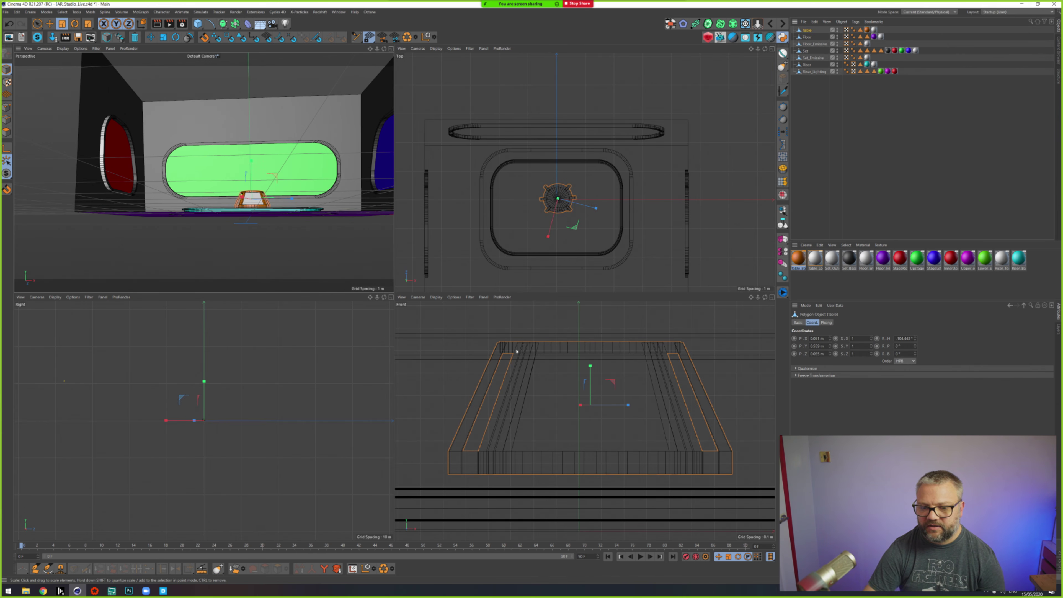
{"action": "key", "text": "e"}
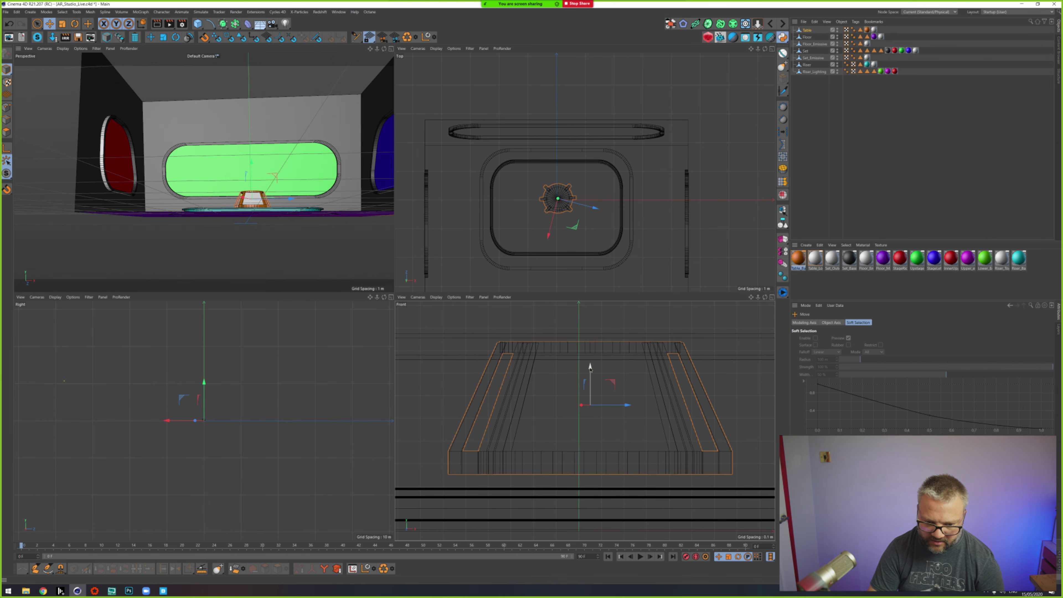
{"action": "left_click_drag", "start_coordinate": [590, 367], "coordinate": [589, 381]}
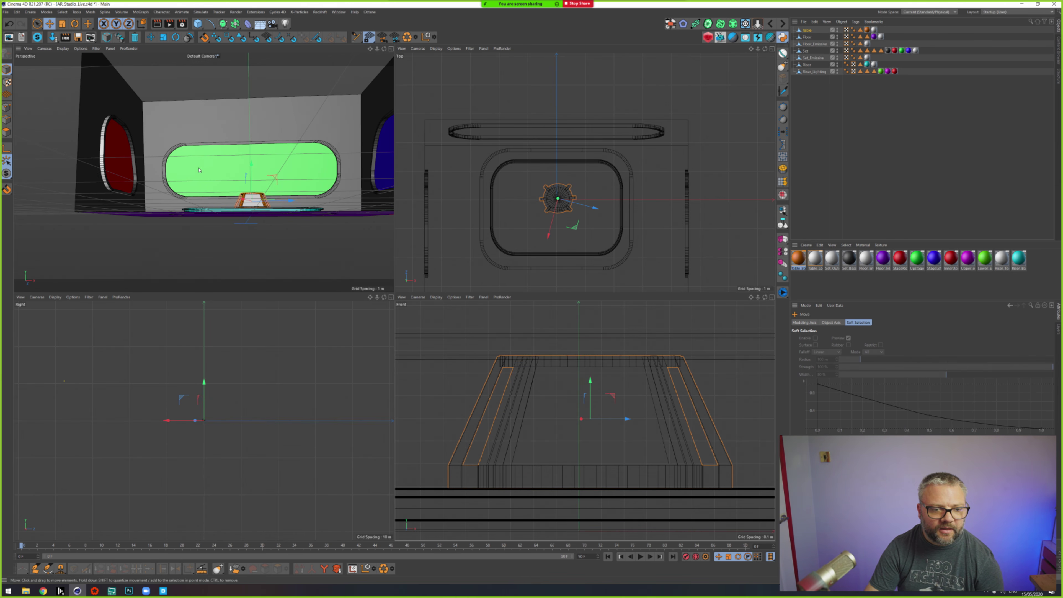
Step: Check the table's height up close against the riser and save the Cinema 4D project
{"action": "left_click_drag", "start_coordinate": [201, 188], "coordinate": [241, 217], "text": "alt"}
{"action": "scroll", "coordinate": [242, 214], "scroll_direction": "up", "scroll_amount": 10}
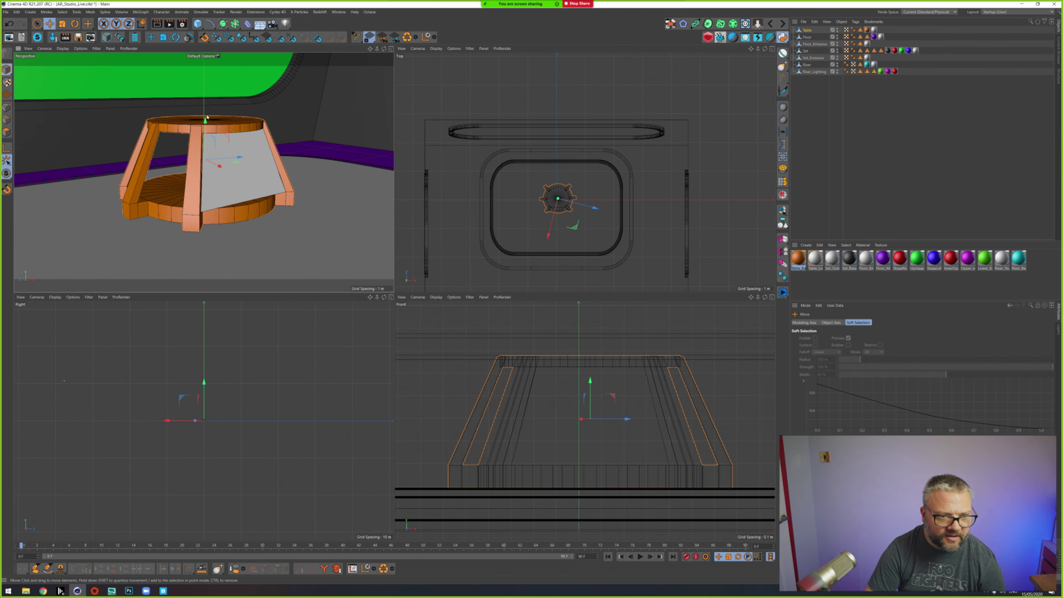
{"action": "left_click_drag", "start_coordinate": [205, 122], "coordinate": [206, 120]}
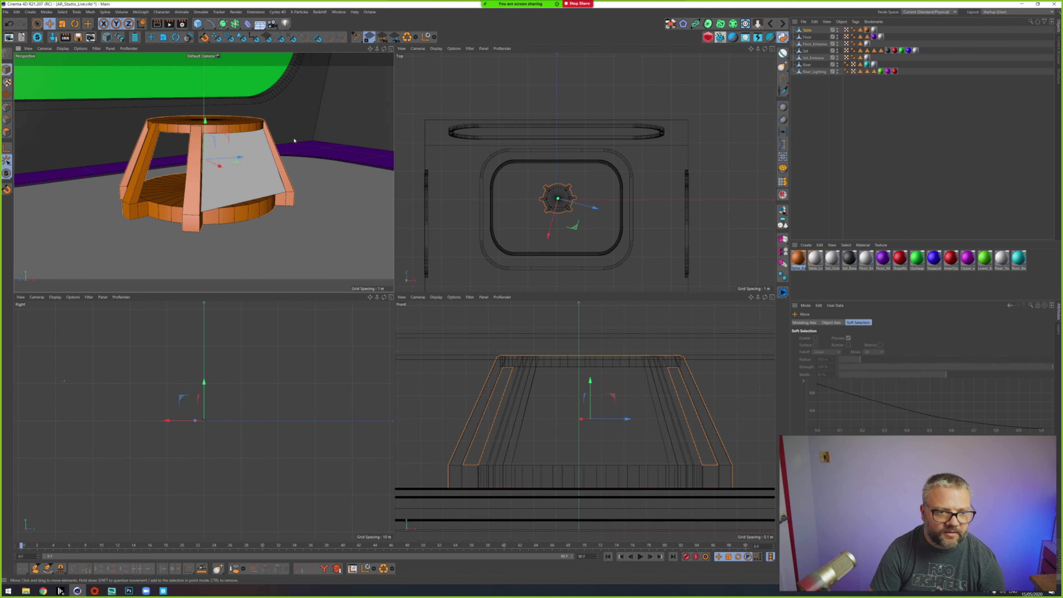
{"action": "left_click", "coordinate": [6, 11]}
{"action": "left_click", "coordinate": [15, 74]}
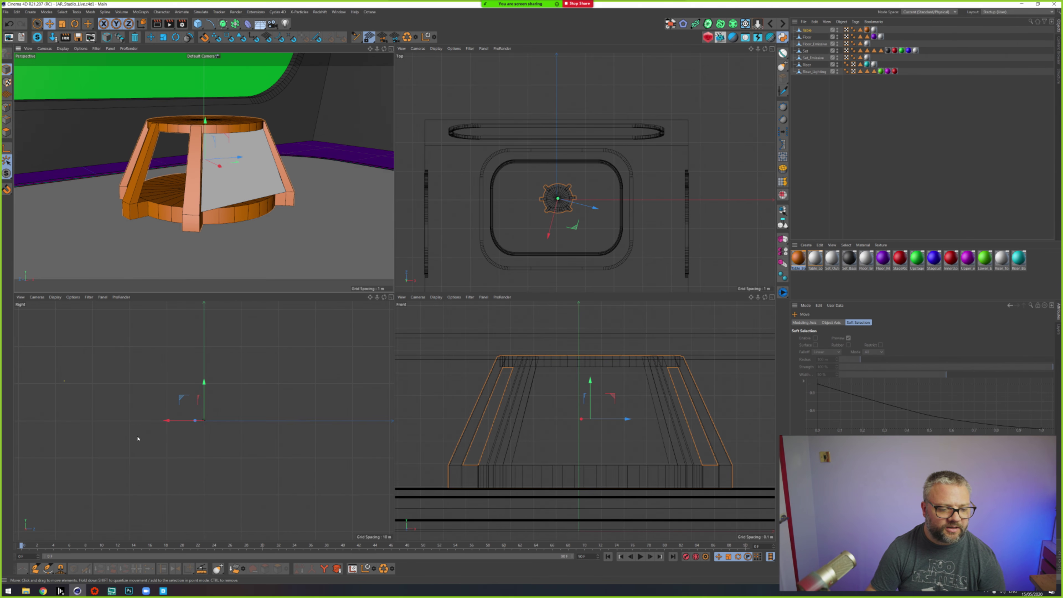
Step: Switch to the ARStudioLive project in Notch Builder and reload the AR_Studio_Live.c4d resource
{"action": "mouse_move", "coordinate": [93, 591]}
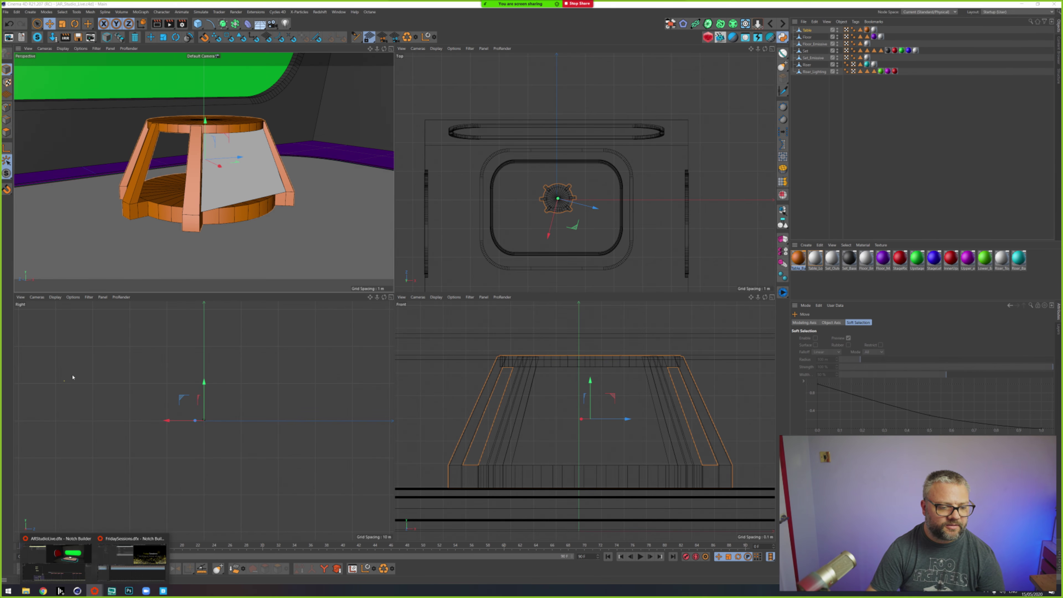
{"action": "left_click", "coordinate": [66, 557]}
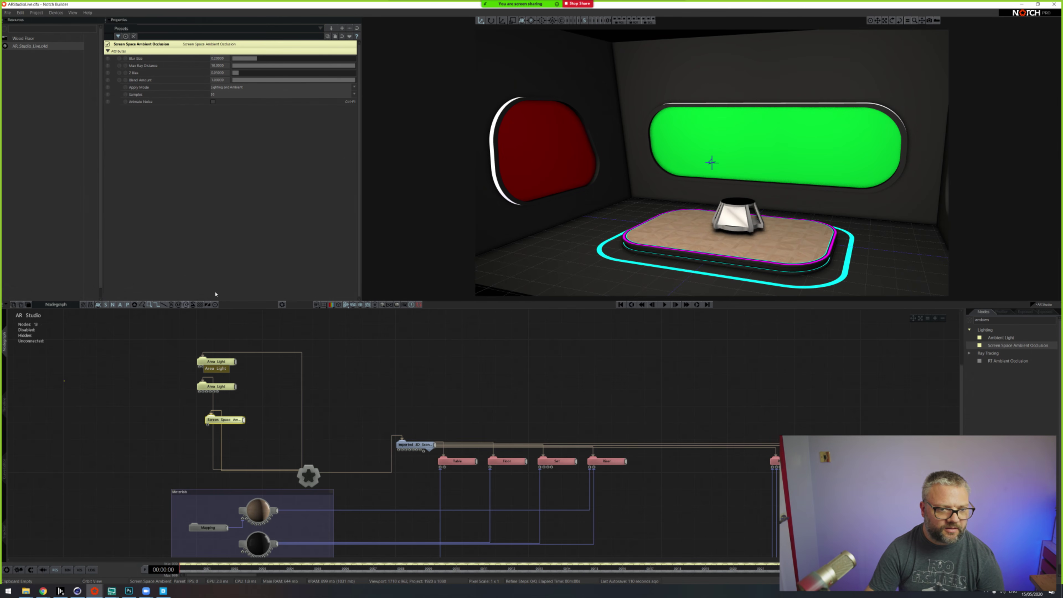
{"action": "right_click", "coordinate": [26, 46]}
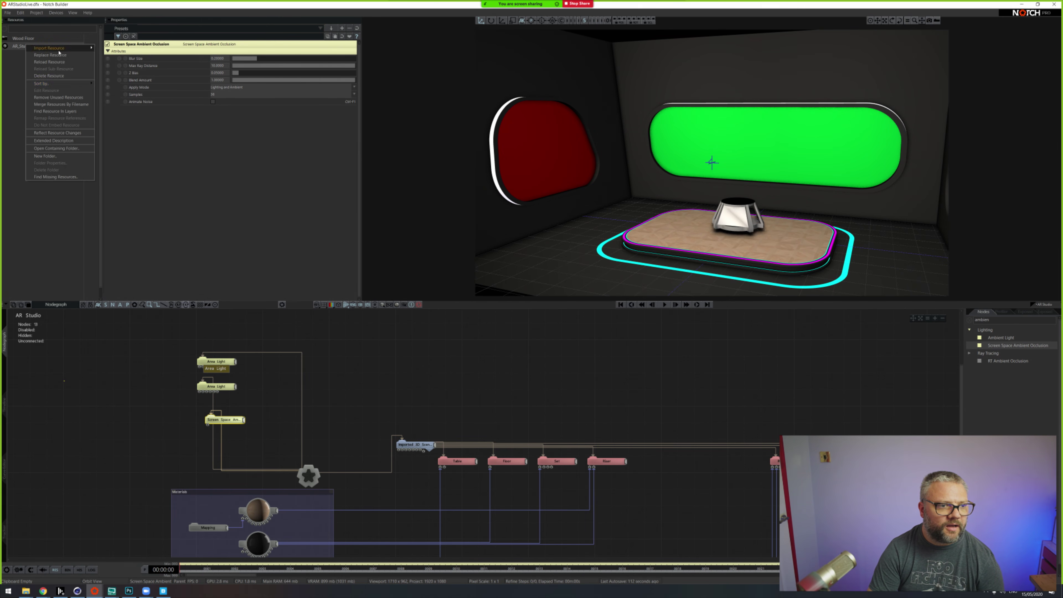
{"action": "left_click", "coordinate": [49, 62]}
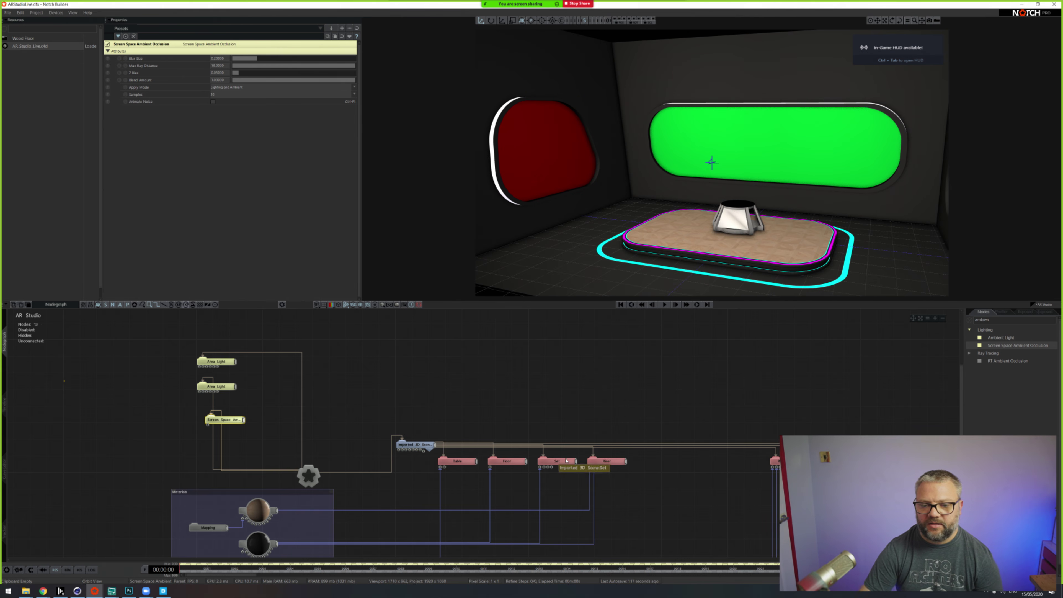
Step: Move the Riser_Lighting, Set_Emissive and Floor_Emissive nodes together closer to the other imported object nodes
{"action": "left_click", "coordinate": [607, 461]}
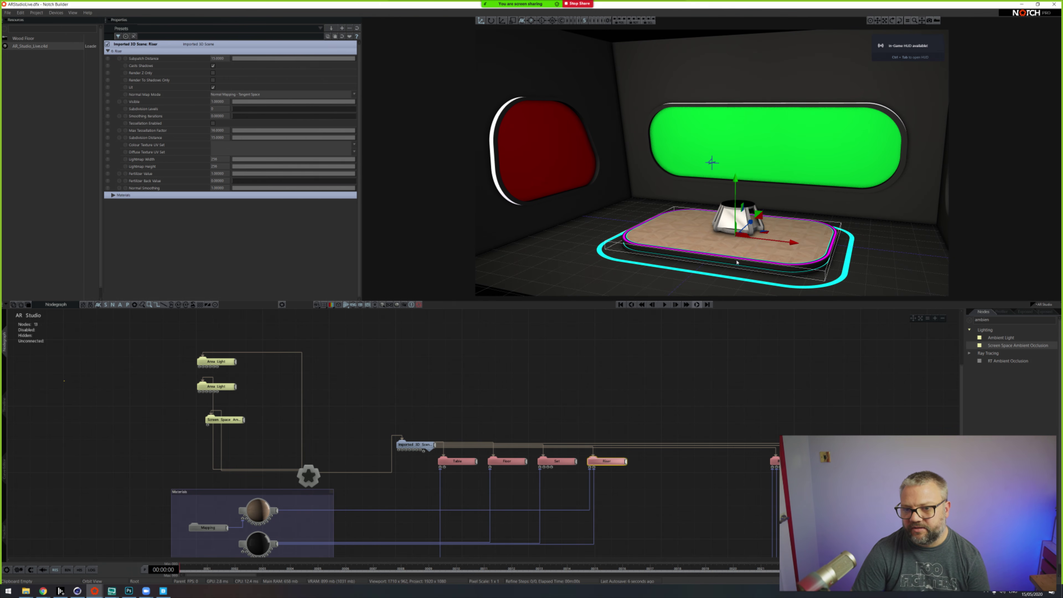
{"action": "left_click_drag", "start_coordinate": [737, 262], "coordinate": [717, 260]}
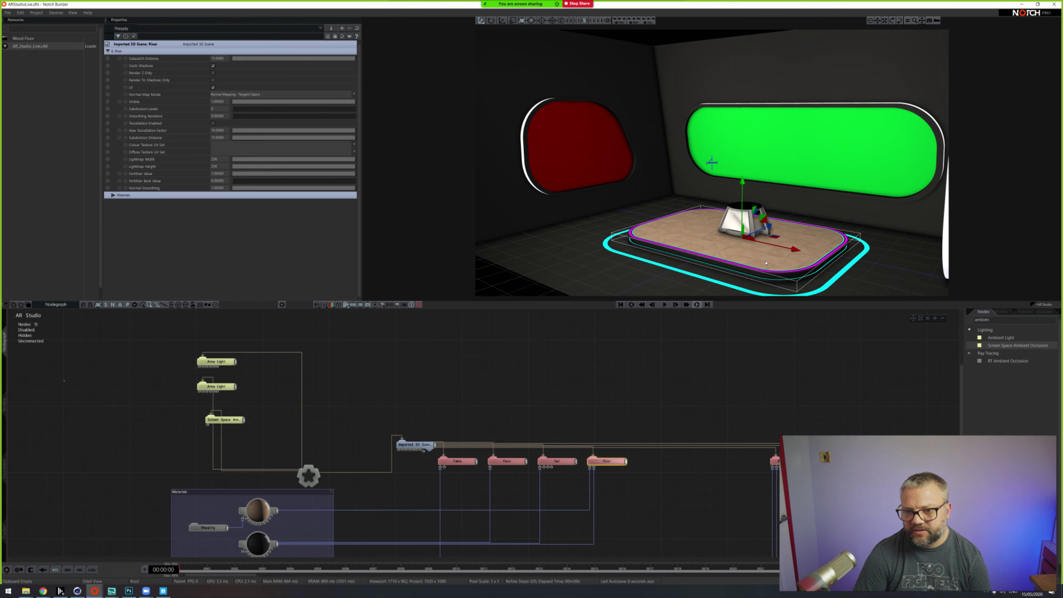
{"action": "left_click_drag", "start_coordinate": [700, 167], "coordinate": [725, 192]}
{"action": "left_click_drag", "start_coordinate": [738, 391], "coordinate": [852, 464]}
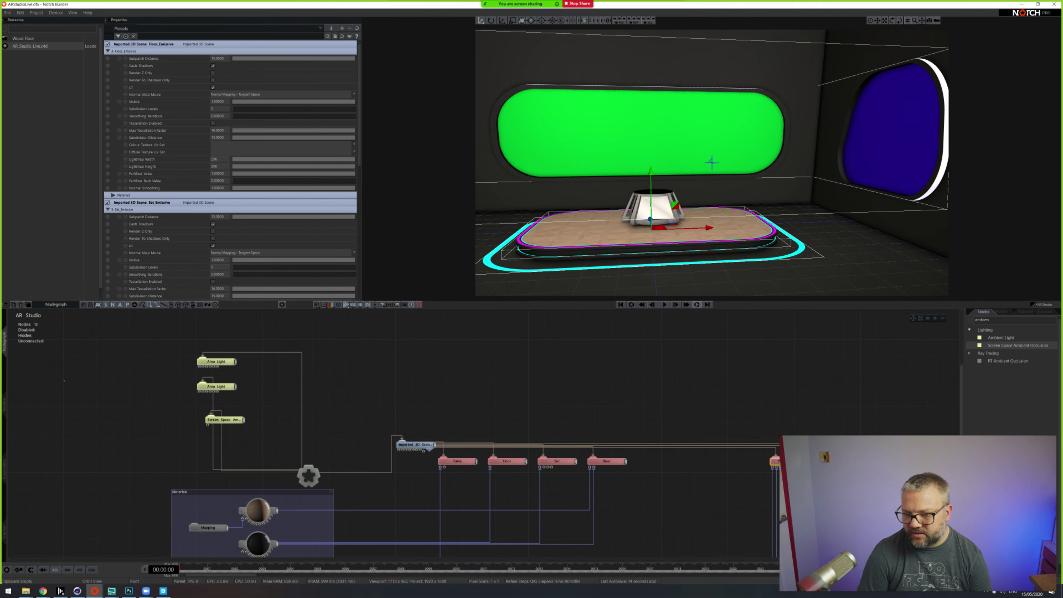
{"action": "left_click_drag", "start_coordinate": [782, 461], "coordinate": [724, 461]}
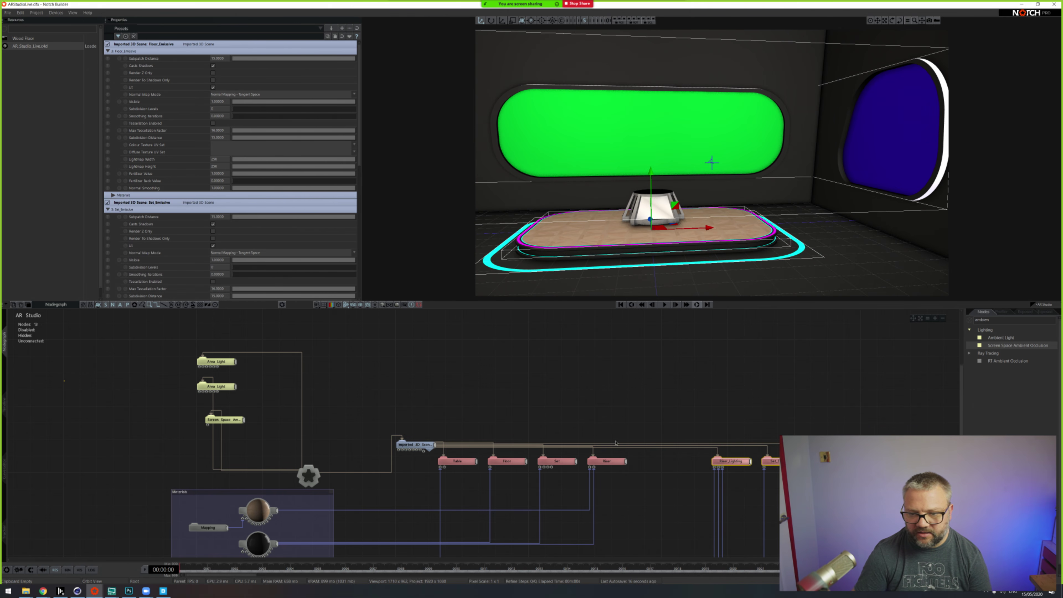
{"action": "key", "text": "f"}
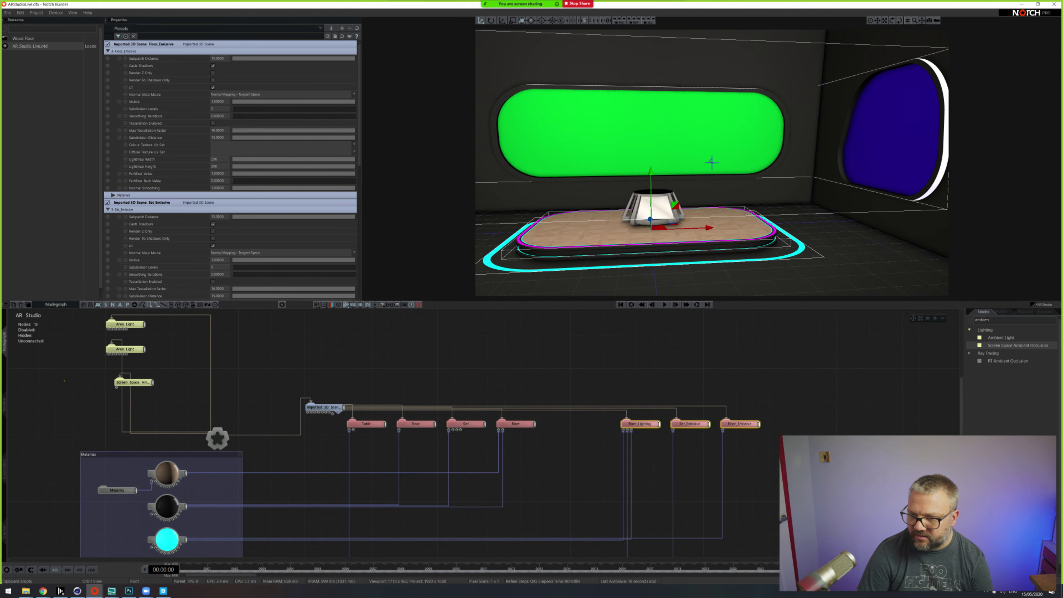
Step: Search the node library for "glow" and add a Glow 2 node beside the emissive object nodes, connected to the Root
{"action": "double_click", "coordinate": [977, 319]}
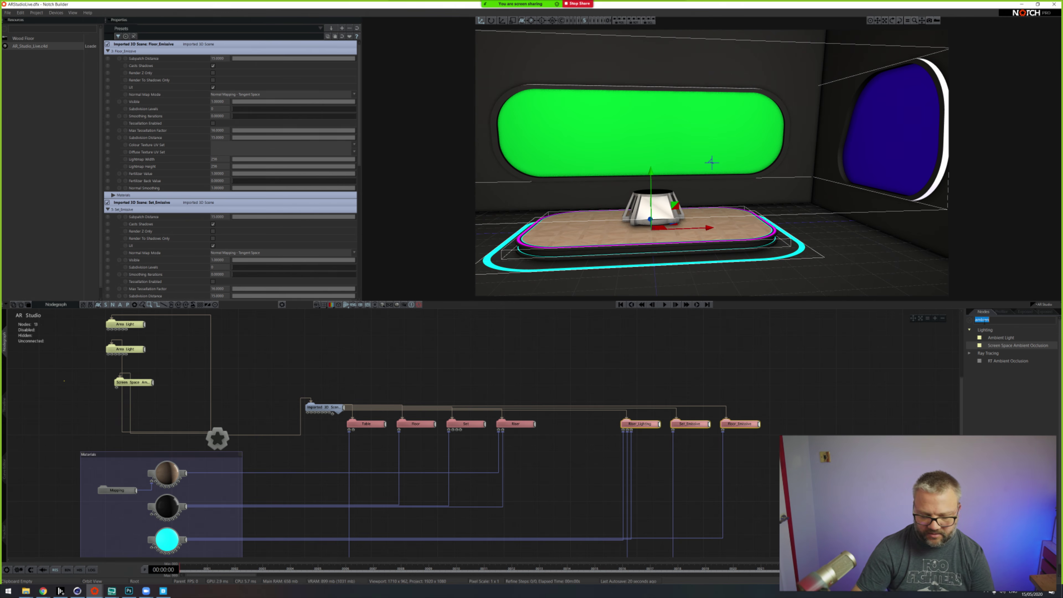
{"action": "type", "text": "glow"}
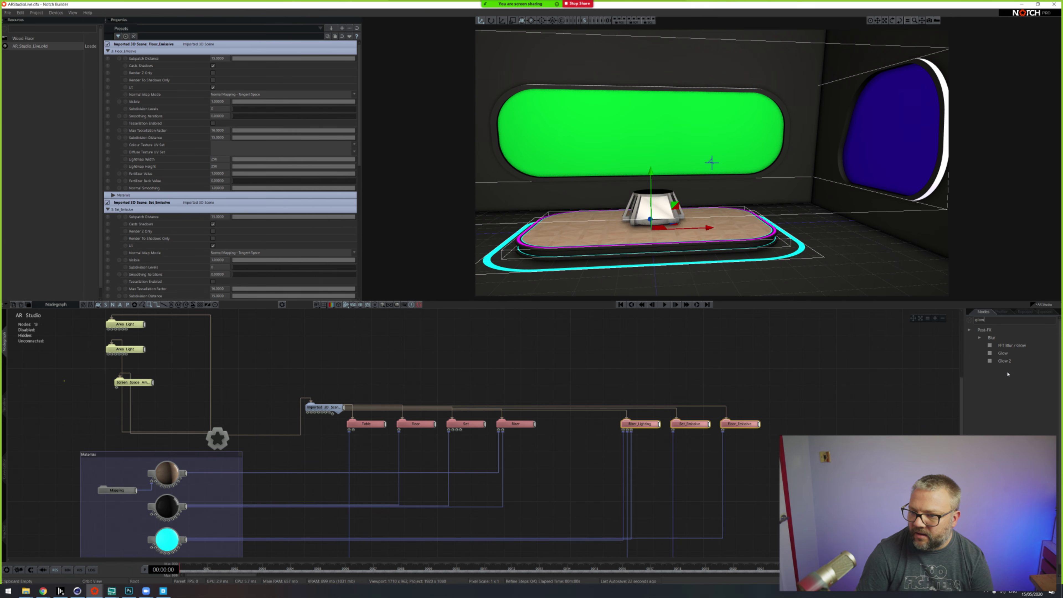
{"action": "left_click_drag", "start_coordinate": [1007, 362], "coordinate": [806, 416]}
{"action": "left_click", "coordinate": [830, 424]}
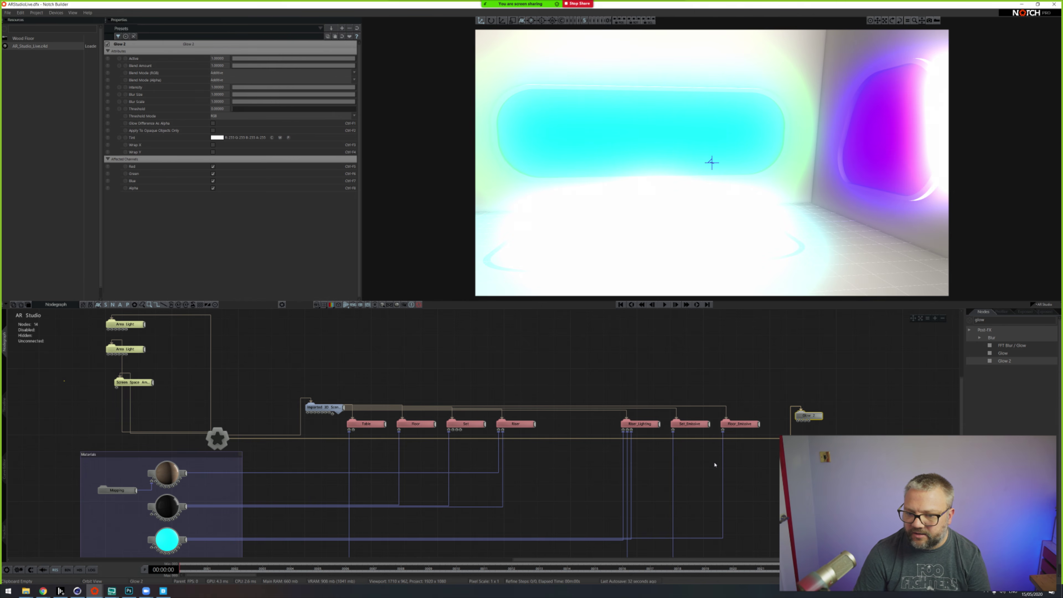
Step: Connect the Riser_Lighting, Set_Emissive and Floor_Emissive nodes to Glow 2 and enable its Apply To Opaque Objects Only option
{"action": "left_click_drag", "start_coordinate": [804, 416], "coordinate": [619, 417]}
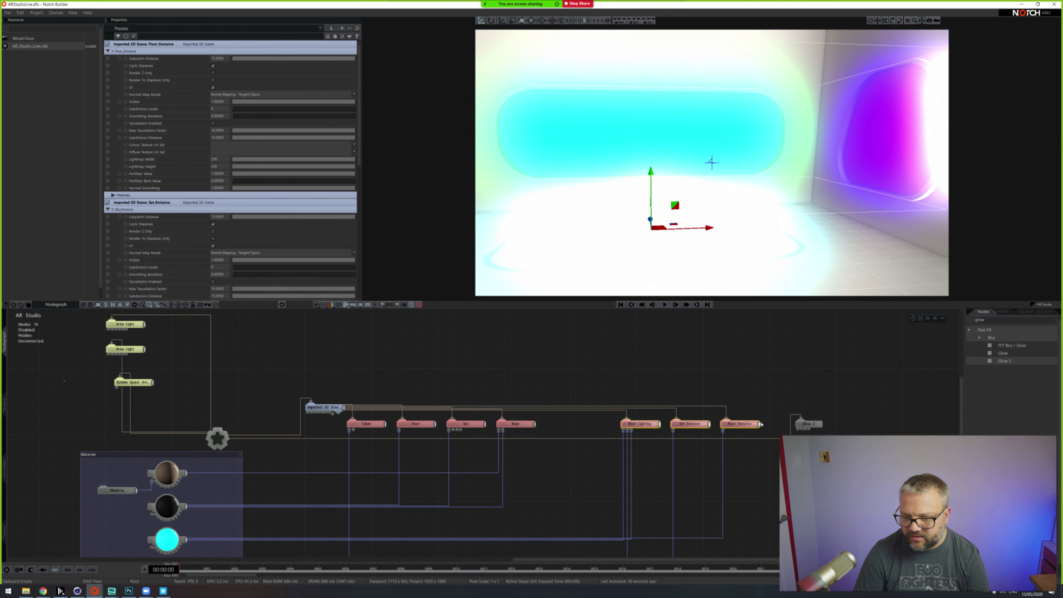
{"action": "left_click_drag", "start_coordinate": [778, 437], "coordinate": [809, 430]}
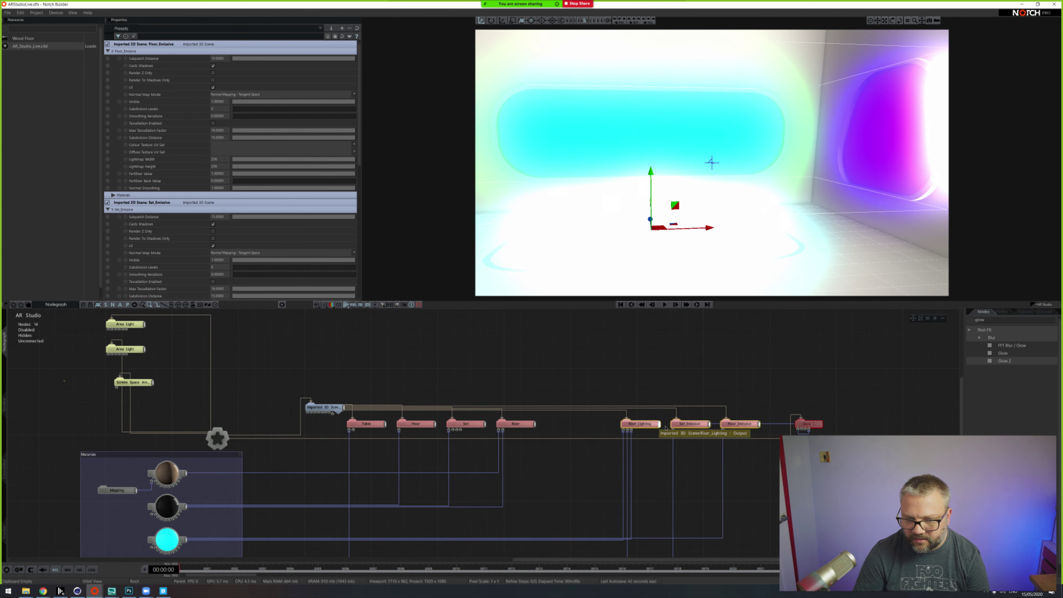
{"action": "left_click", "coordinate": [813, 426]}
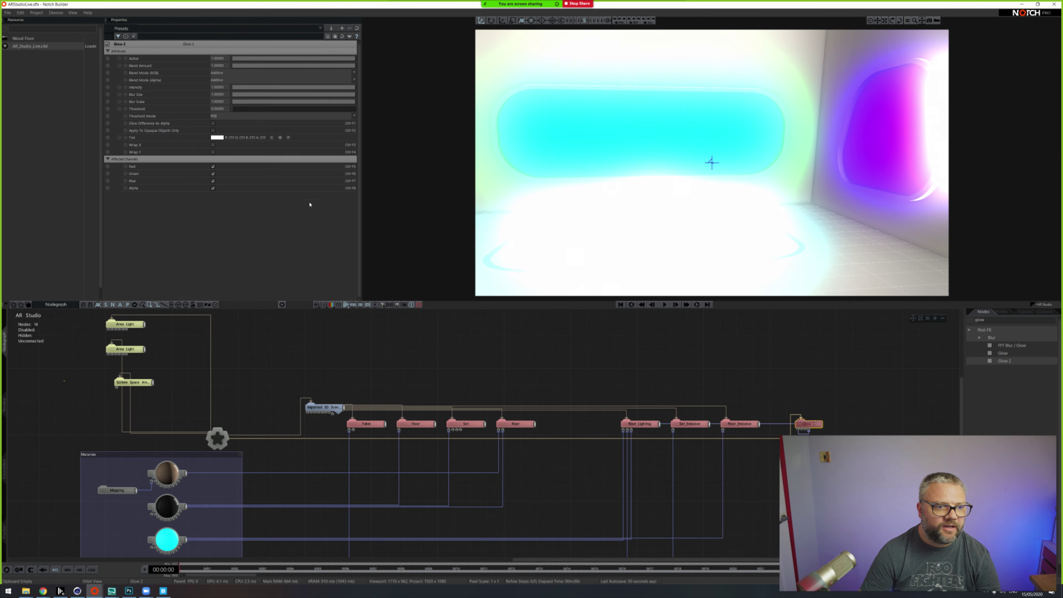
{"action": "left_click", "coordinate": [213, 131]}
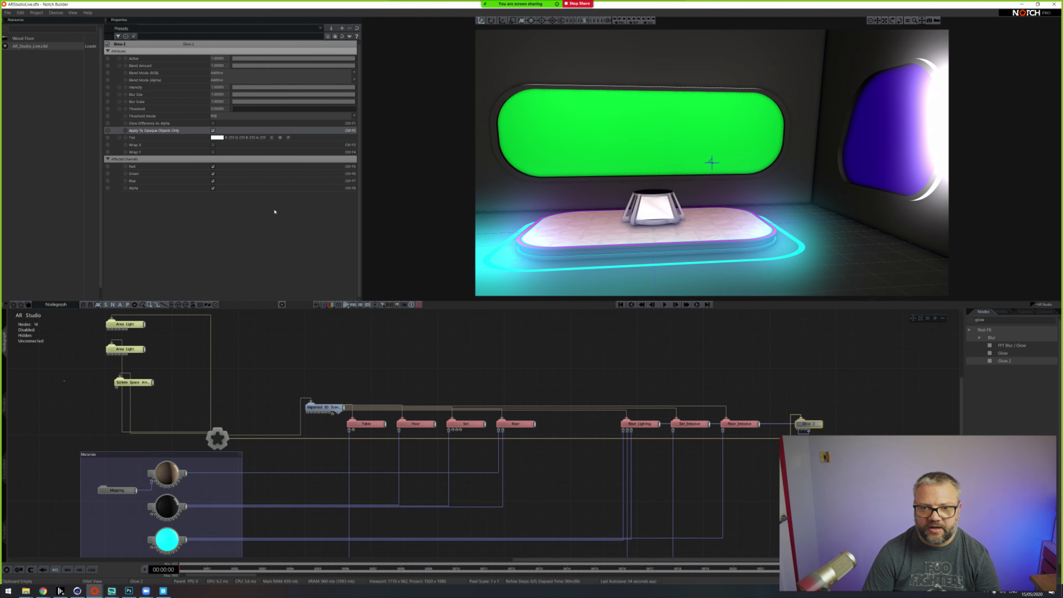
Step: Review the glow on the whole set and compare it with Apply To Opaque Objects Only turned off and back on
{"action": "left_click", "coordinate": [219, 441]}
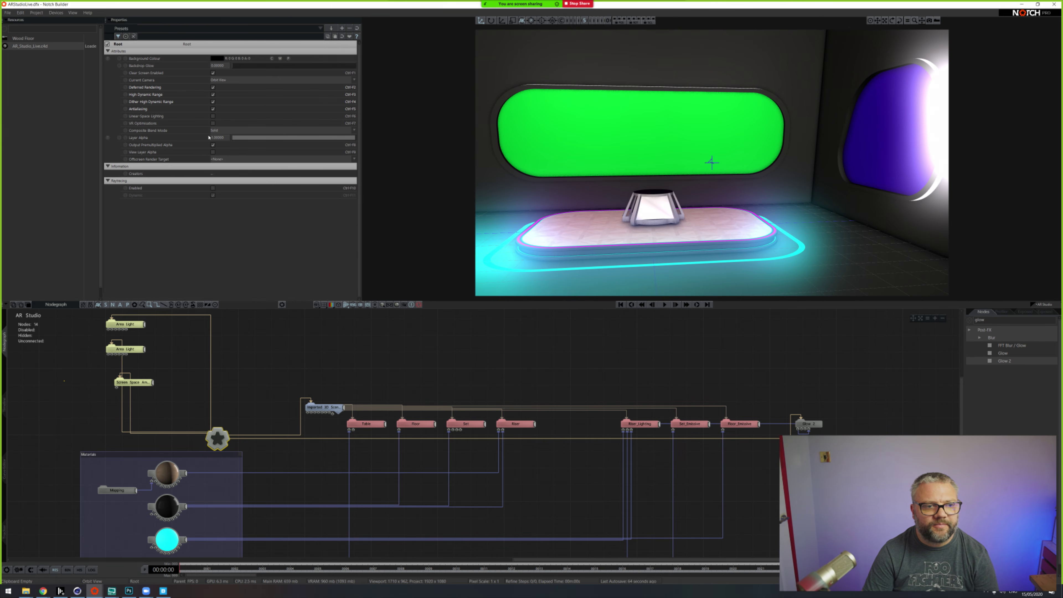
{"action": "left_click", "coordinate": [805, 426]}
{"action": "left_click_drag", "start_coordinate": [712, 243], "coordinate": [755, 236]}
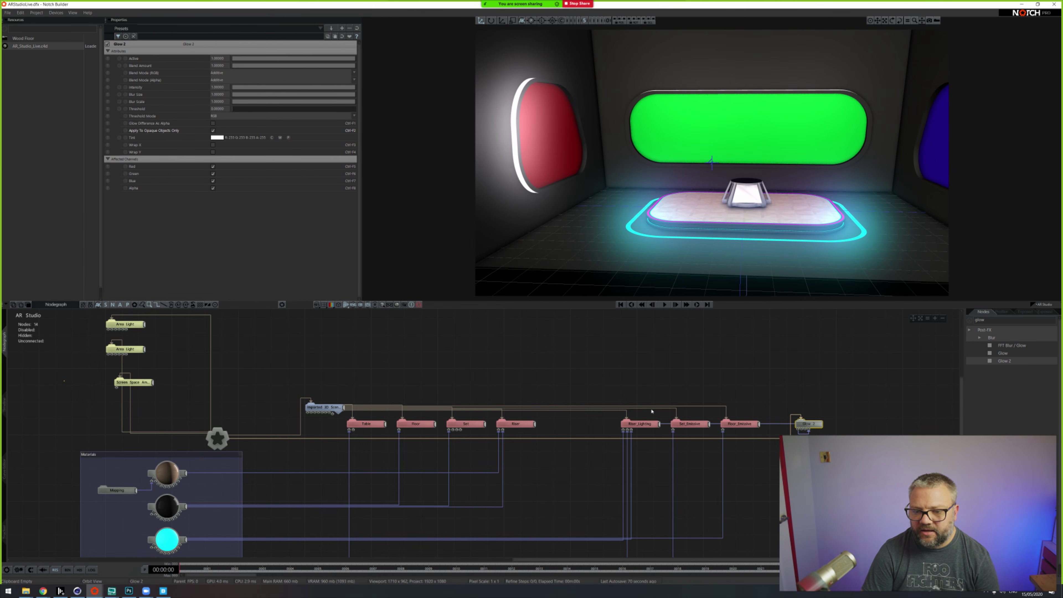
{"action": "left_click", "coordinate": [644, 423]}
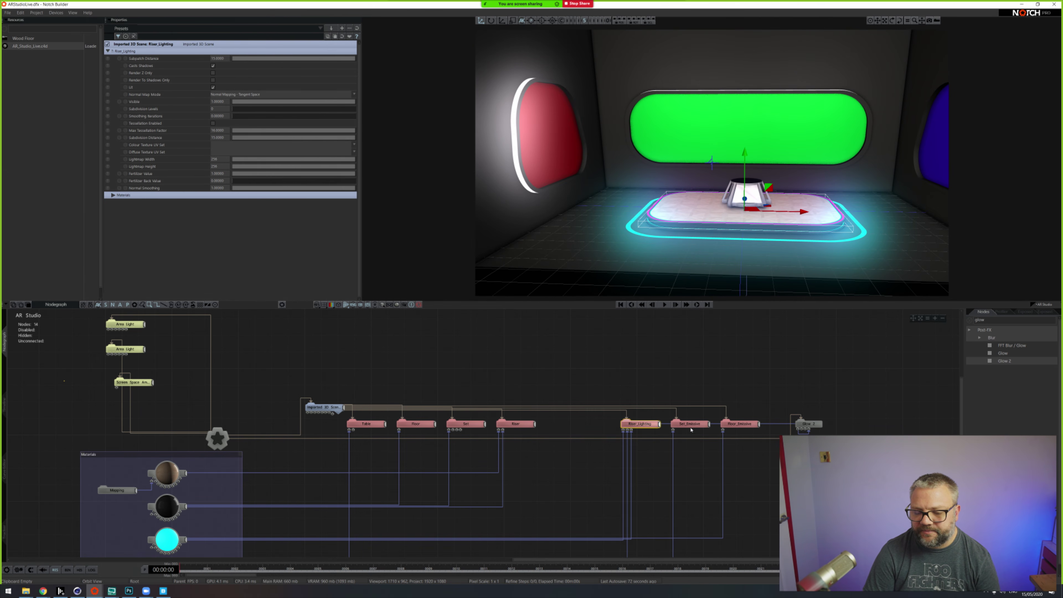
{"action": "left_click", "coordinate": [808, 426]}
{"action": "left_click", "coordinate": [213, 130]}
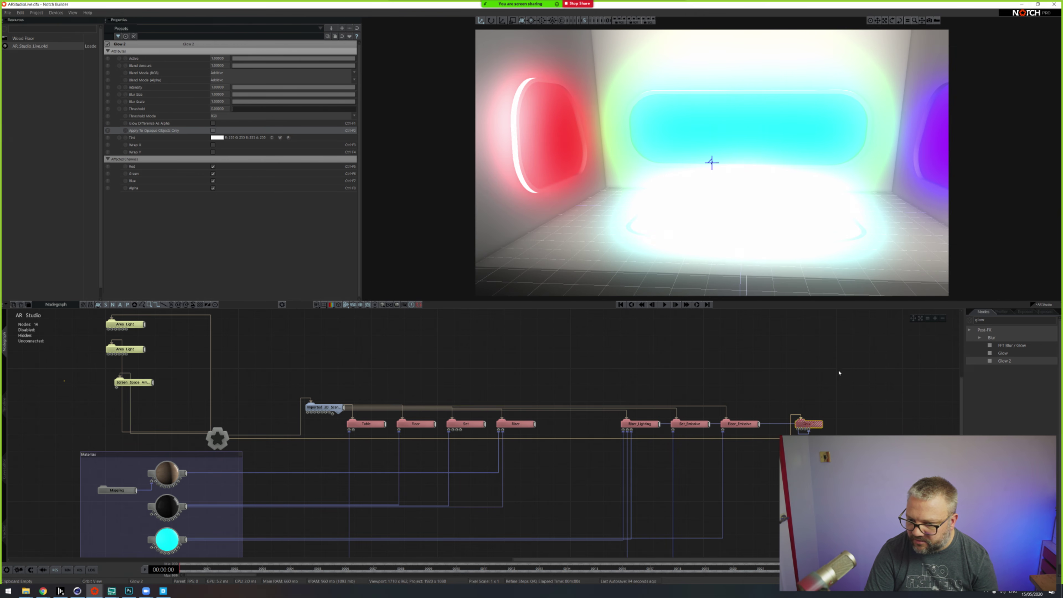
{"action": "left_click", "coordinate": [212, 130]}
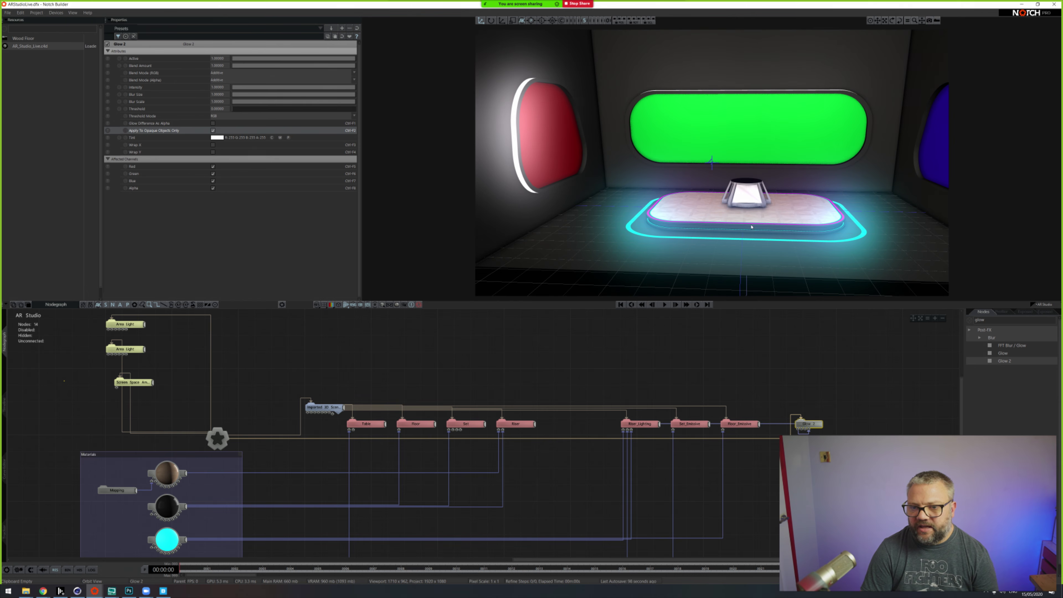
Step: Lower the Glow 2 node's Blend Amount to about 0.75 to soften the glow around the stage
{"action": "scroll", "coordinate": [712, 240], "scroll_direction": "up", "scroll_amount": 3}
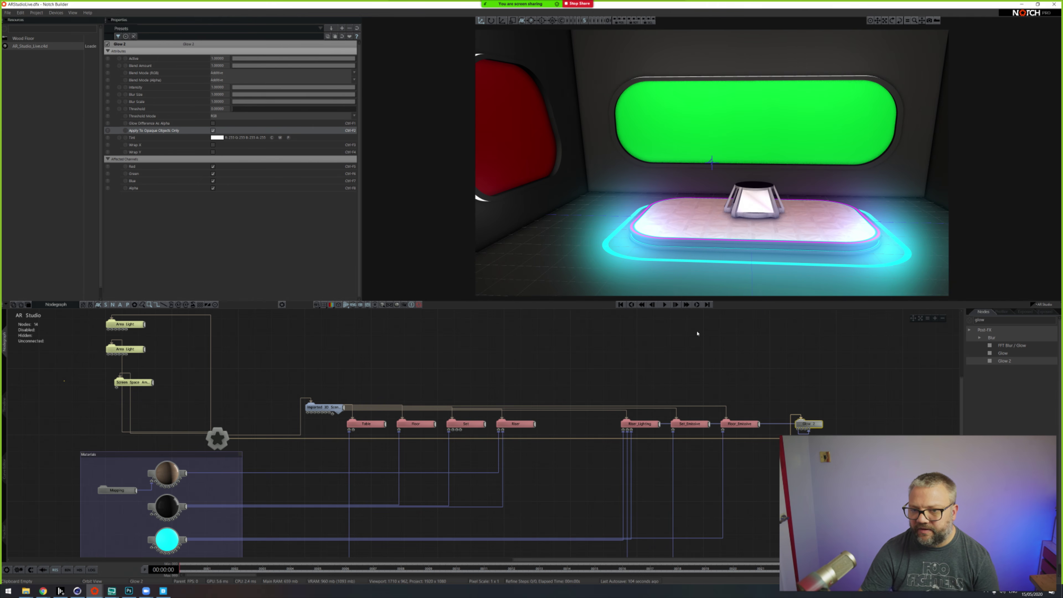
{"action": "middle_click_drag", "start_coordinate": [686, 218], "coordinate": [738, 217]}
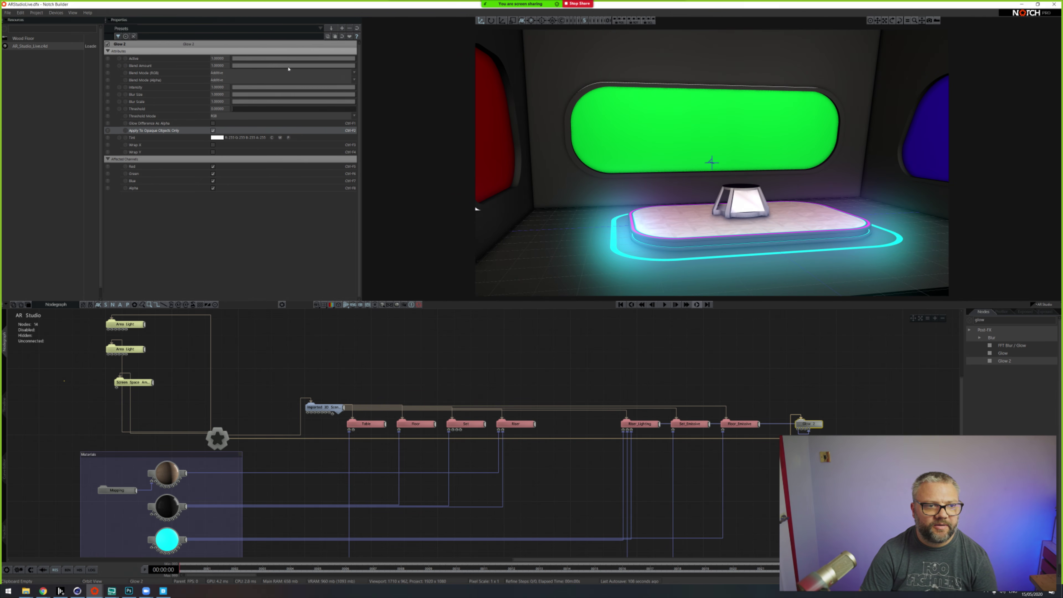
{"action": "left_click_drag", "start_coordinate": [353, 69], "coordinate": [325, 71]}
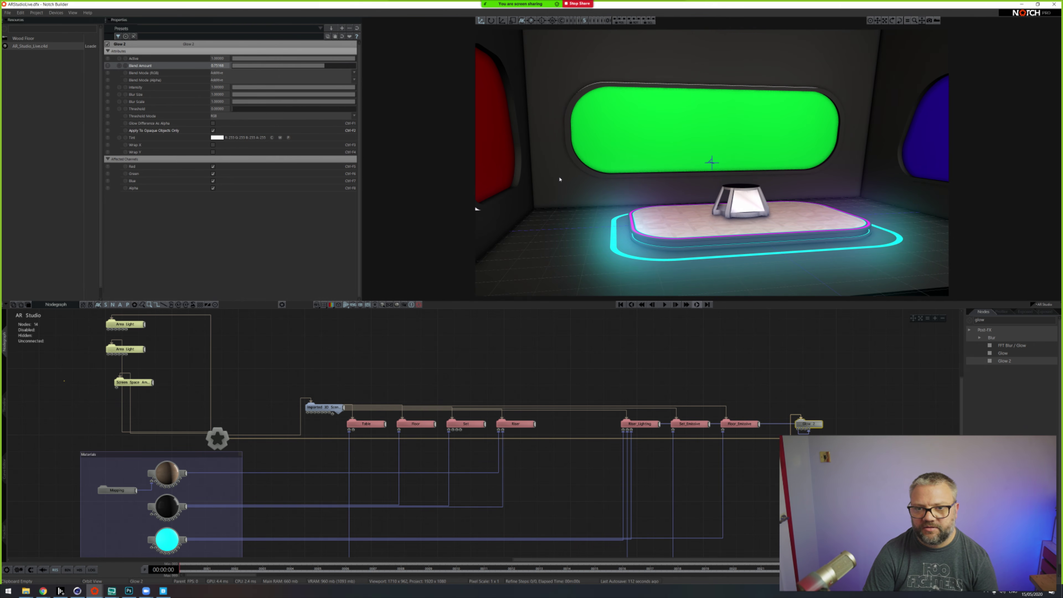
{"action": "middle_click_drag", "start_coordinate": [560, 179], "coordinate": [648, 171]}
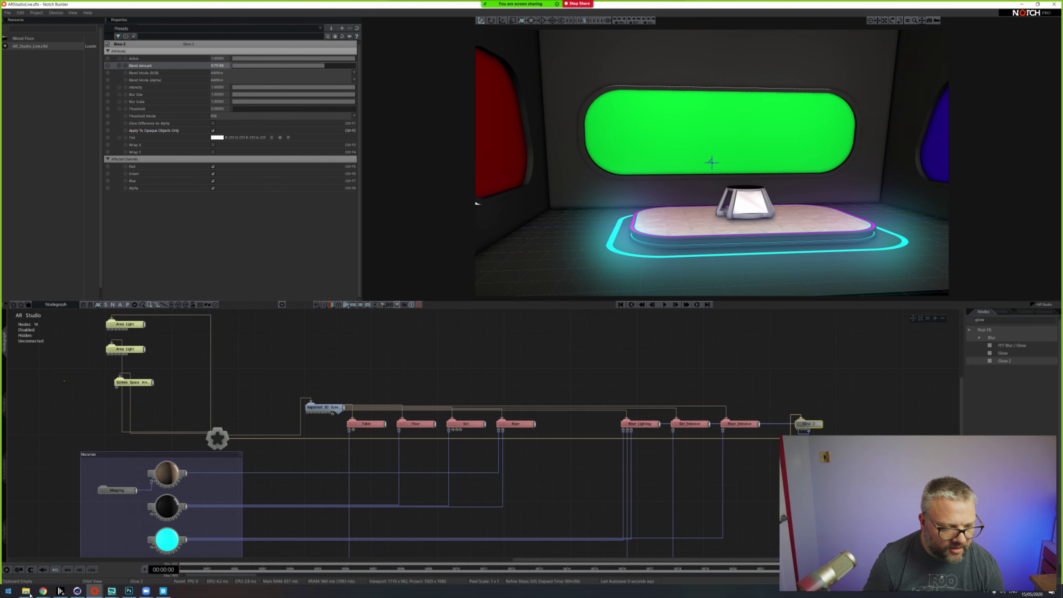
Step: Clear the node library search and import Iceland.jpg from the Desktop's AR_Images folder into the project resources
{"action": "scroll", "coordinate": [689, 239], "scroll_direction": "down", "scroll_amount": 1}
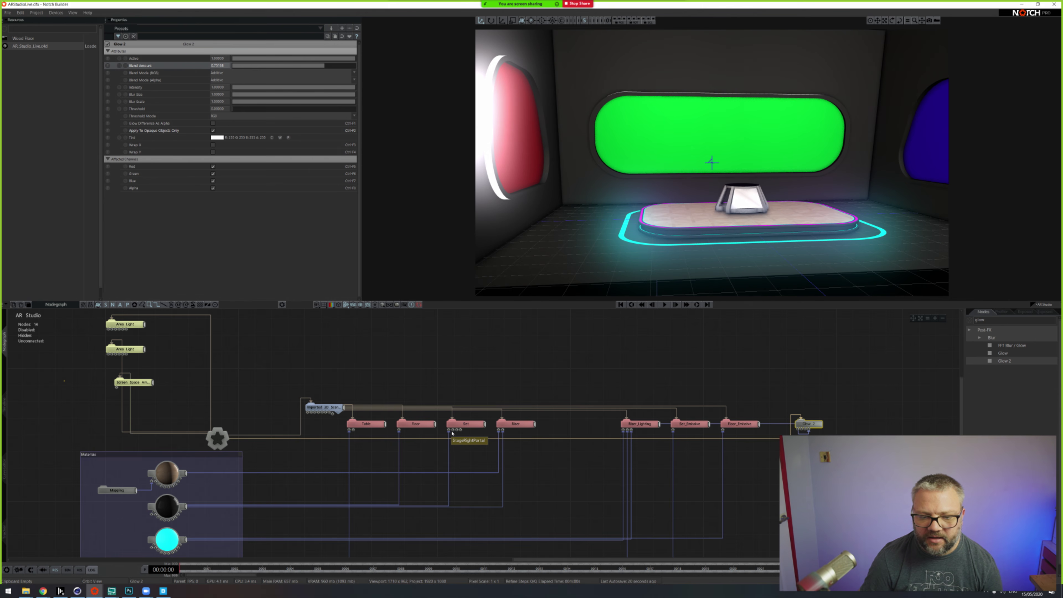
{"action": "mouse_move", "coordinate": [689, 193]}
{"action": "middle_mouse_down"}
{"action": "mouse_move", "coordinate": [688, 134]}
{"action": "mouse_move", "coordinate": [682, 204]}
{"action": "mouse_move", "coordinate": [685, 186]}
{"action": "middle_mouse_up"}
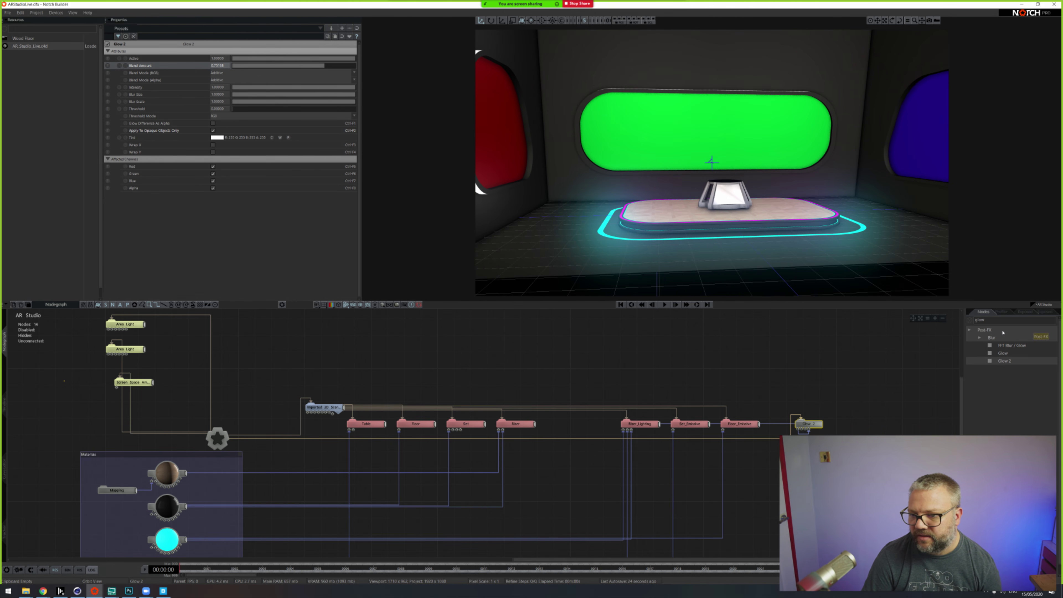
{"action": "left_click", "coordinate": [970, 322]}
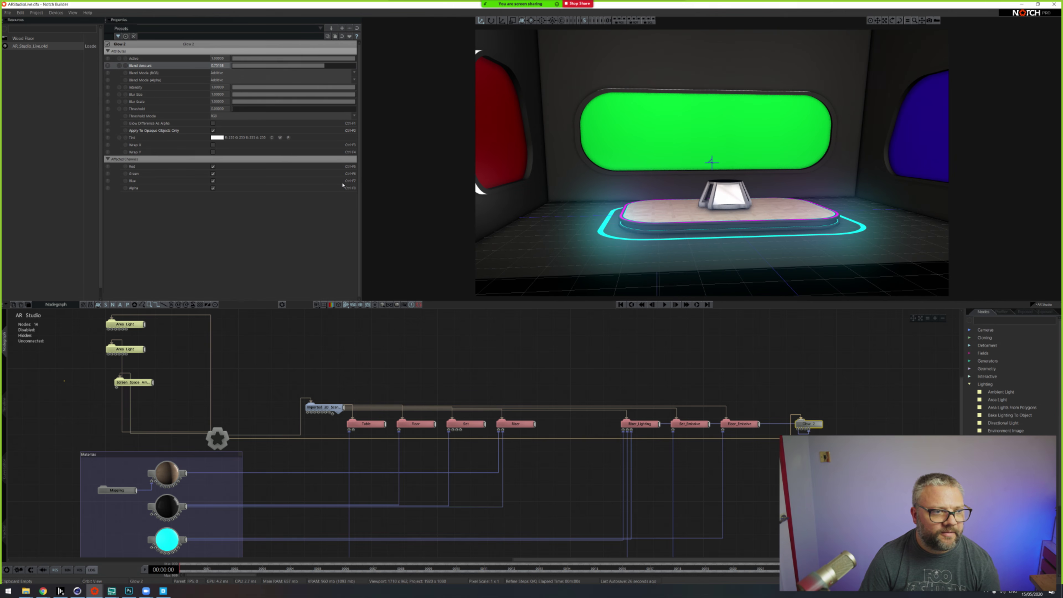
{"action": "key", "text": "alt+Tab"}
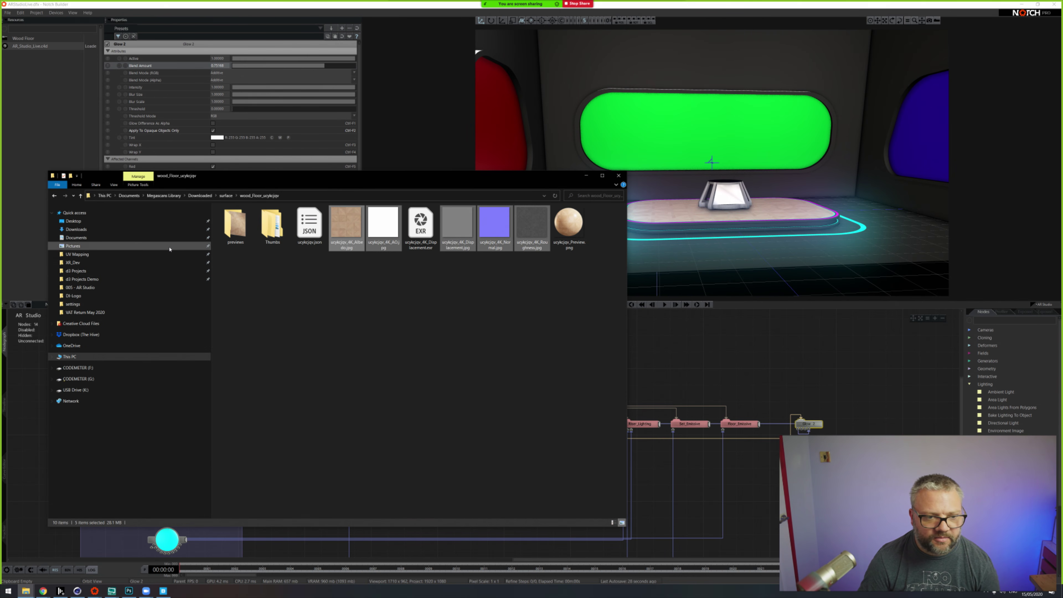
{"action": "left_click", "coordinate": [79, 221]}
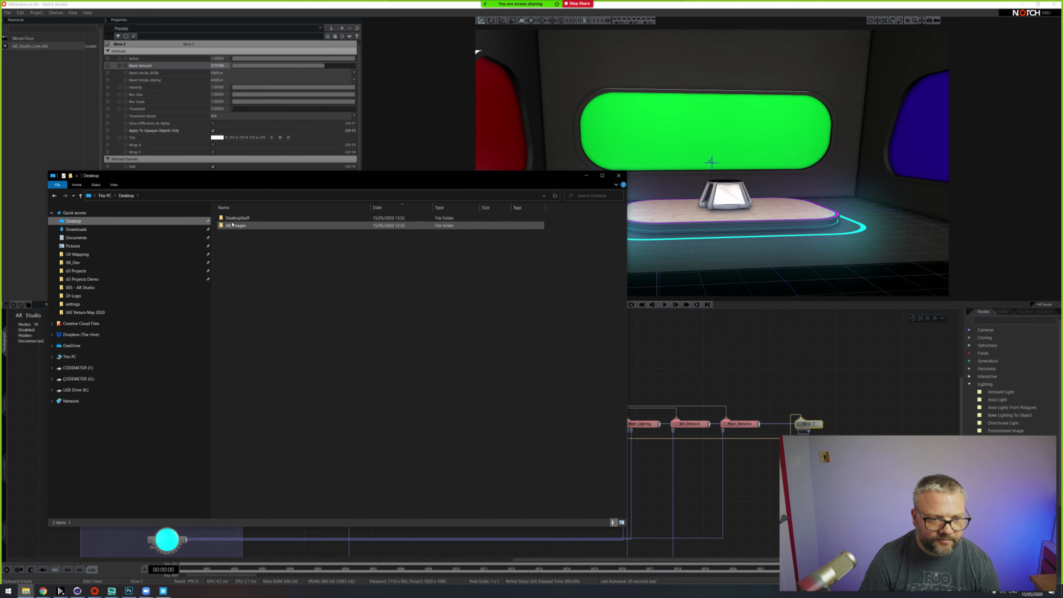
{"action": "left_click", "coordinate": [237, 226]}
{"action": "double_click", "coordinate": [240, 226]}
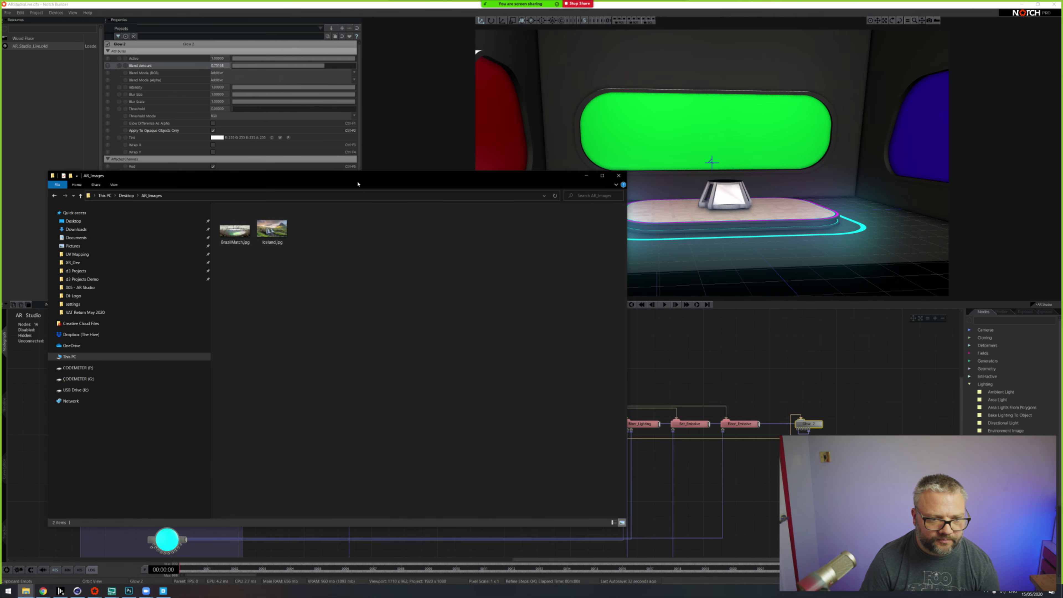
{"action": "left_click_drag", "start_coordinate": [272, 228], "coordinate": [70, 119]}
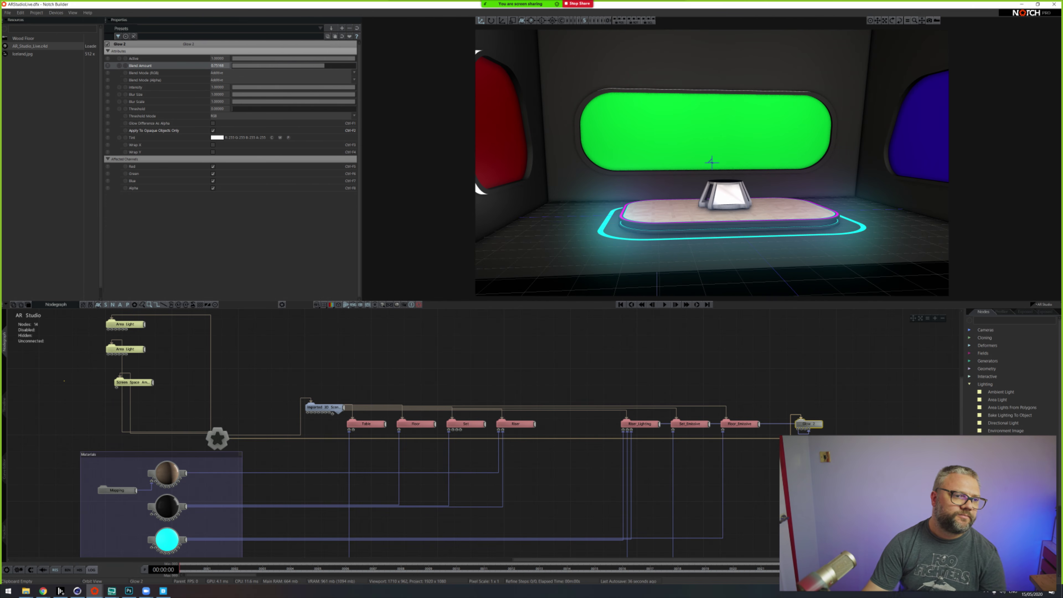
Step: Search the node library for "Mater", add a Material node and connect it to the Set node's input for the red portal
{"action": "middle_click_drag", "start_coordinate": [327, 454], "coordinate": [426, 352]}
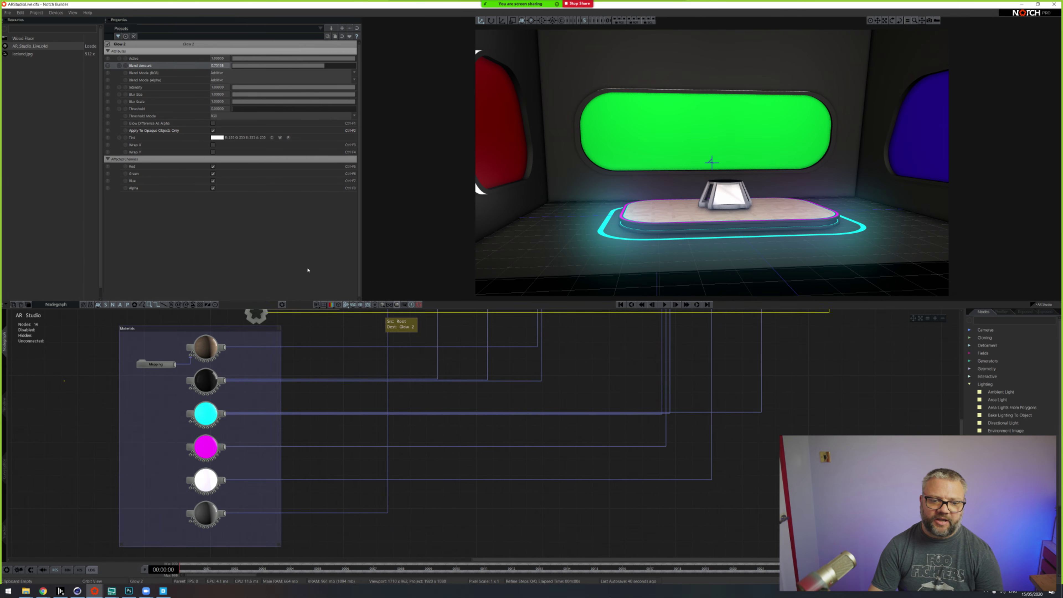
{"action": "mouse_move", "coordinate": [453, 388]}
{"action": "middle_mouse_down"}
{"action": "mouse_move", "coordinate": [419, 425]}
{"action": "mouse_move", "coordinate": [448, 395]}
{"action": "middle_mouse_up"}
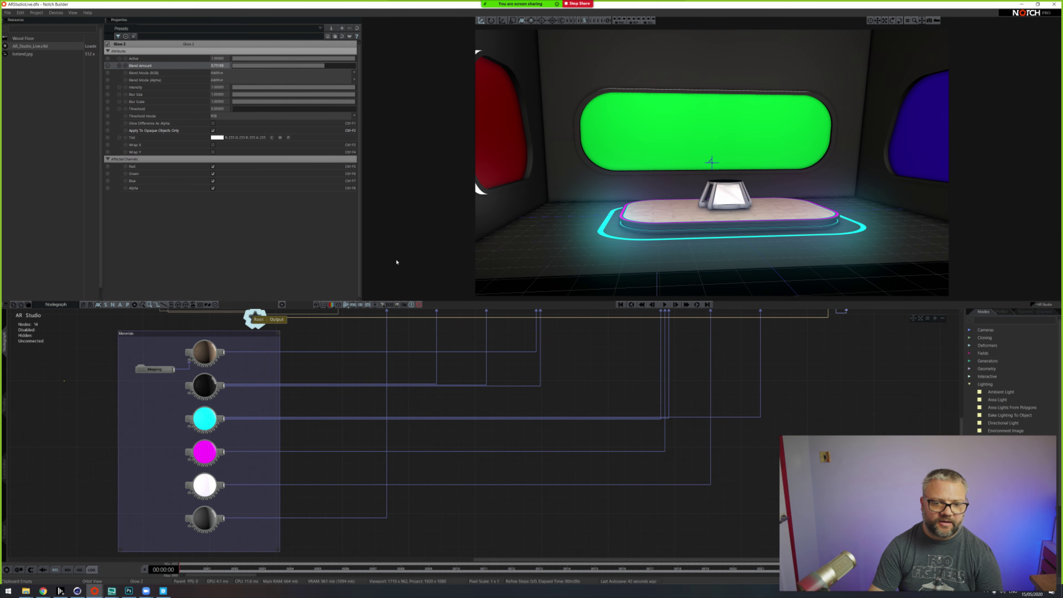
{"action": "middle_click_drag", "start_coordinate": [253, 320], "coordinate": [250, 328]}
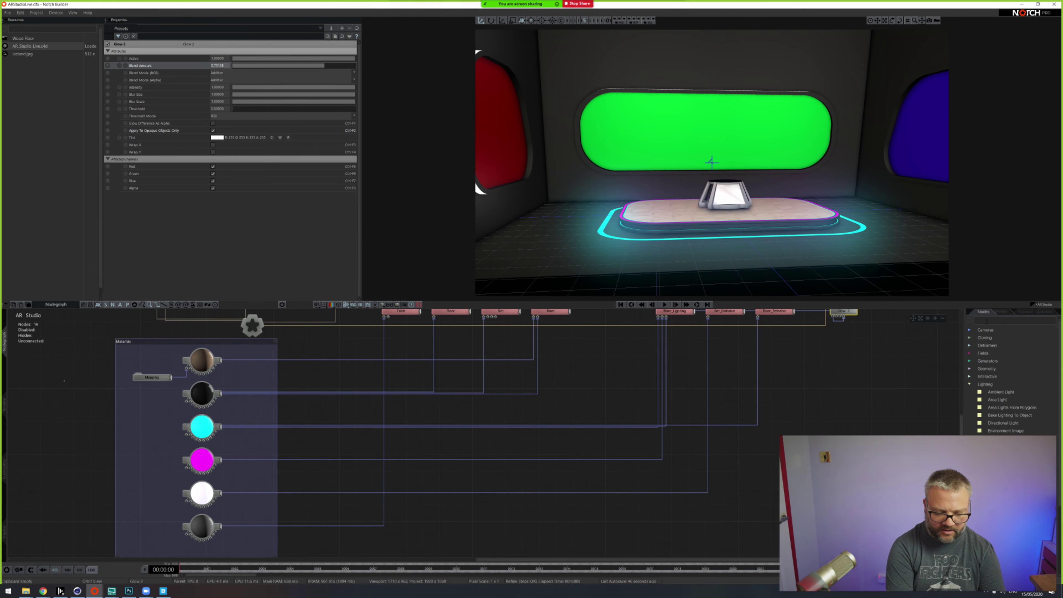
{"action": "type", "text": "Mater"}
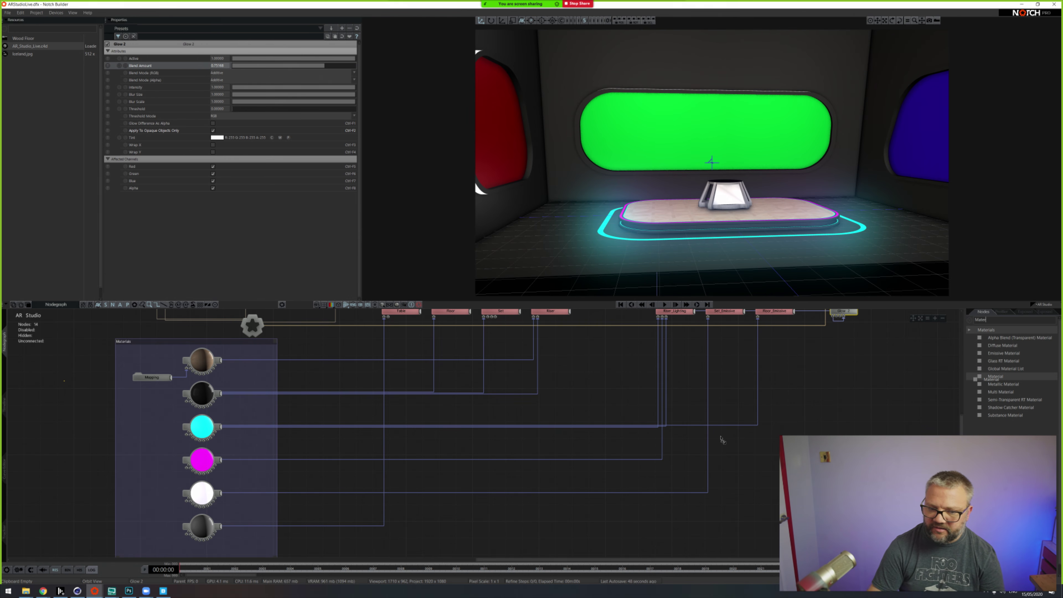
{"action": "left_click_drag", "start_coordinate": [470, 423], "coordinate": [488, 316]}
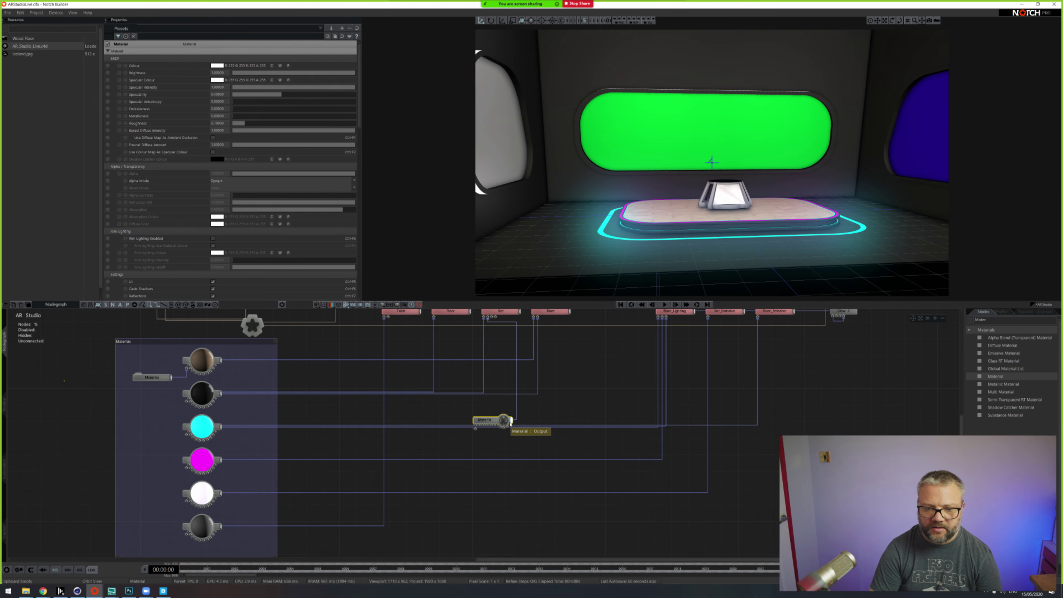
{"action": "left_click_drag", "start_coordinate": [501, 424], "coordinate": [484, 417]}
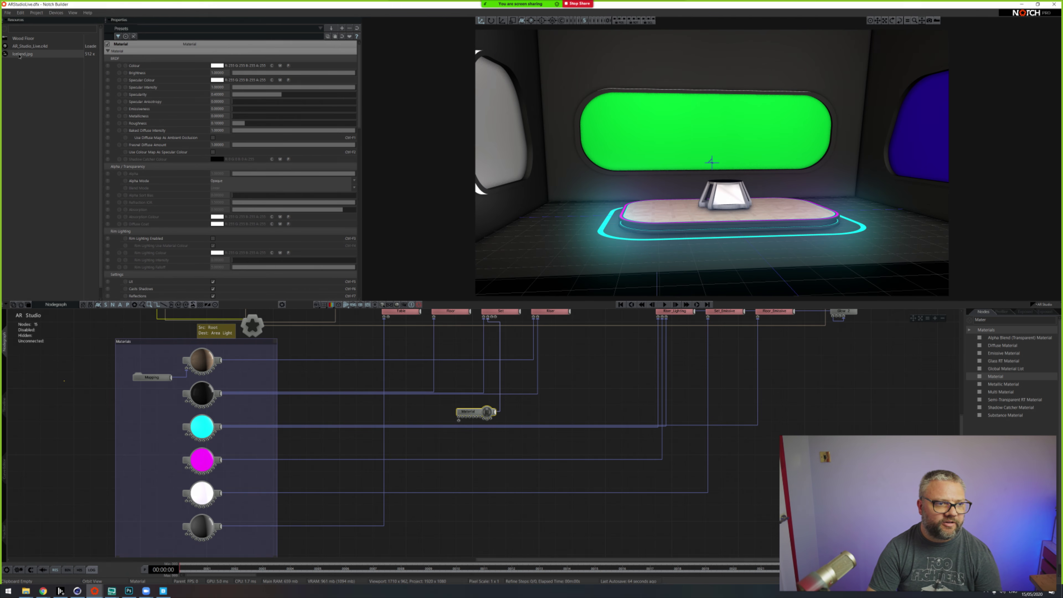
Step: Add Iceland.jpg to the nodegraph as a Video Loader, connect it to the new Material node and check the image in the portal
{"action": "mouse_move", "coordinate": [397, 419]}
{"action": "left_mouse_down"}
{"action": "mouse_move", "coordinate": [433, 412]}
{"action": "mouse_move", "coordinate": [414, 419]}
{"action": "left_mouse_up"}
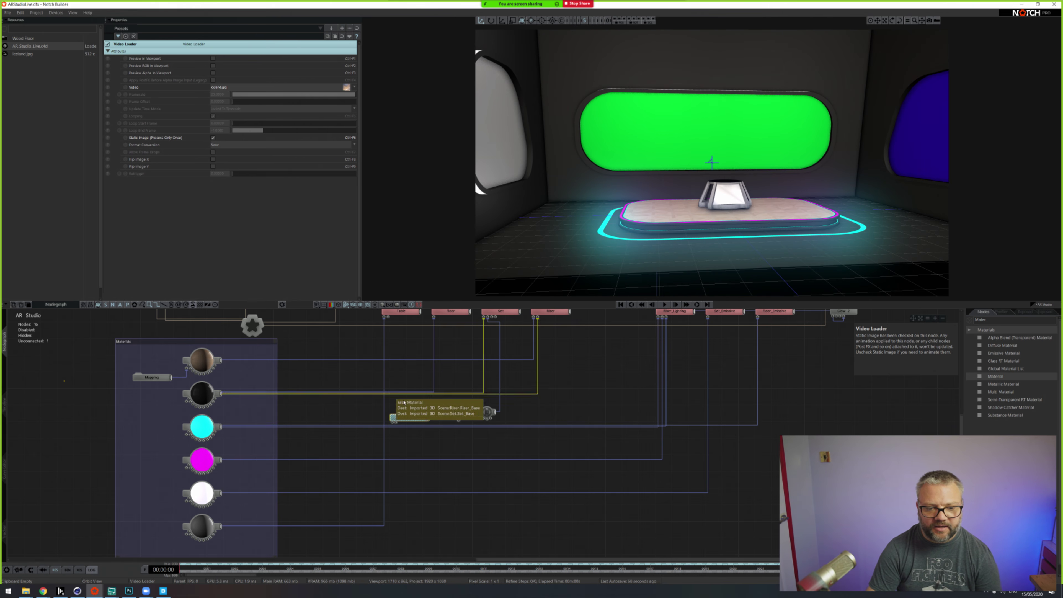
{"action": "left_click_drag", "start_coordinate": [430, 422], "coordinate": [459, 418]}
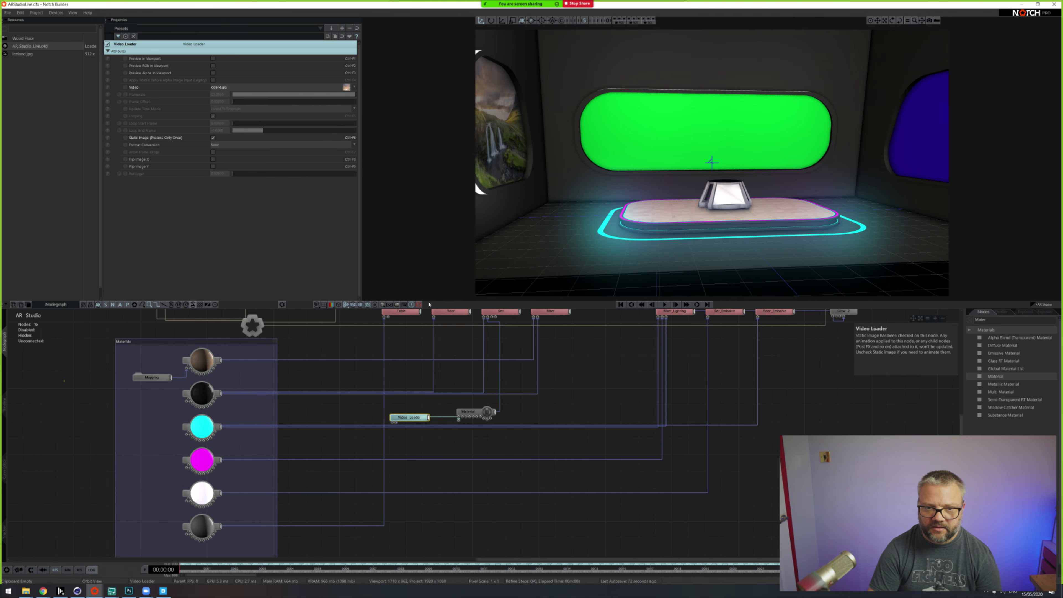
{"action": "right_click_drag", "start_coordinate": [498, 222], "coordinate": [542, 233]}
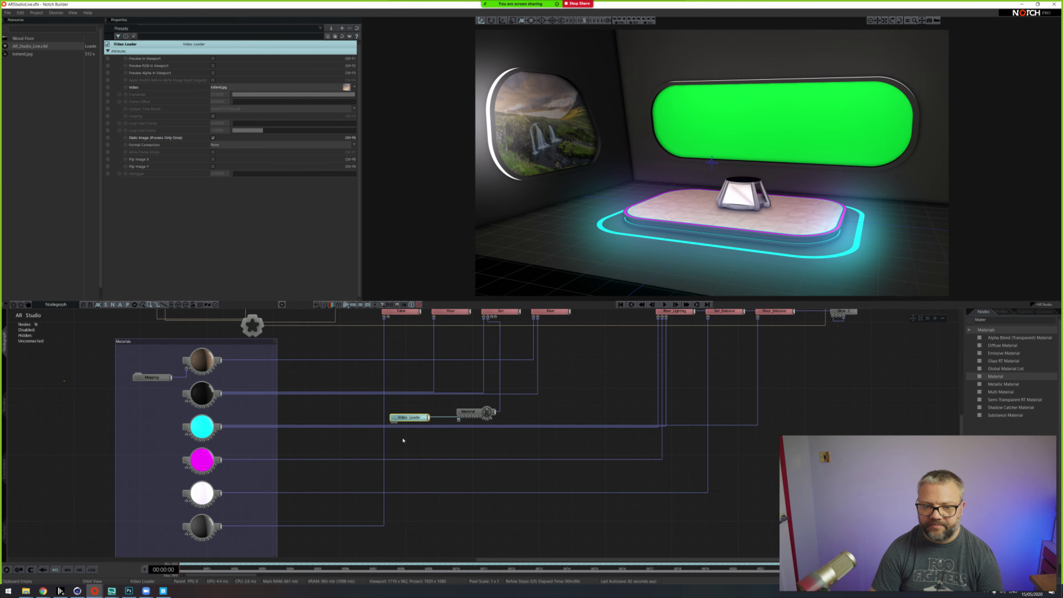
Step: Move the connected Video Loader and Material nodes into the empty space below and beside the Materials group
{"action": "left_click", "coordinate": [469, 413]}
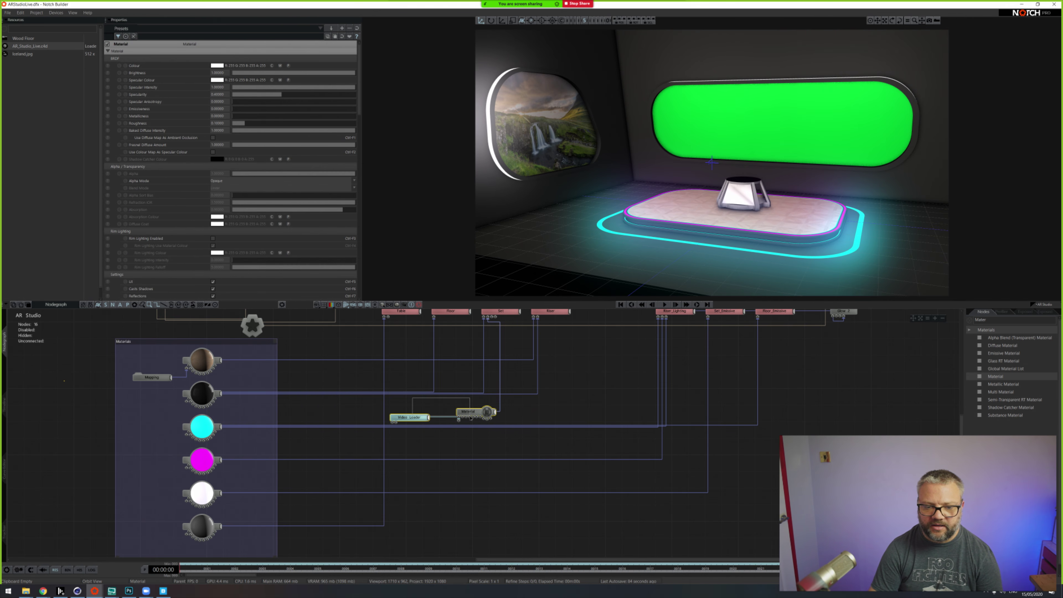
{"action": "left_click_drag", "start_coordinate": [470, 417], "coordinate": [473, 555]}
{"action": "middle_click_drag", "start_coordinate": [423, 553], "coordinate": [427, 399]}
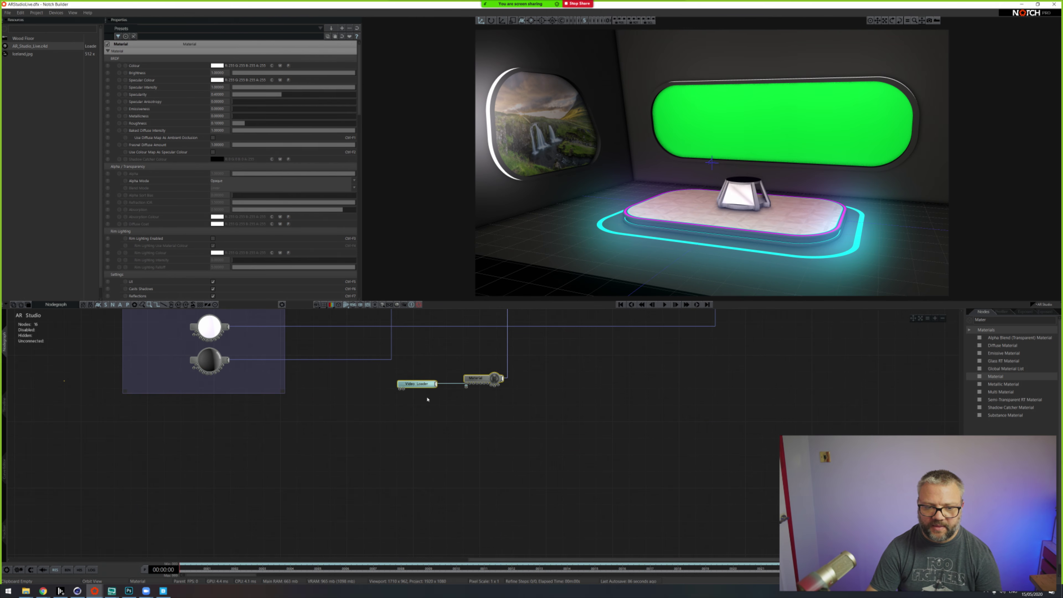
{"action": "left_click_drag", "start_coordinate": [493, 383], "coordinate": [485, 400]}
{"action": "left_click", "coordinate": [477, 413]}
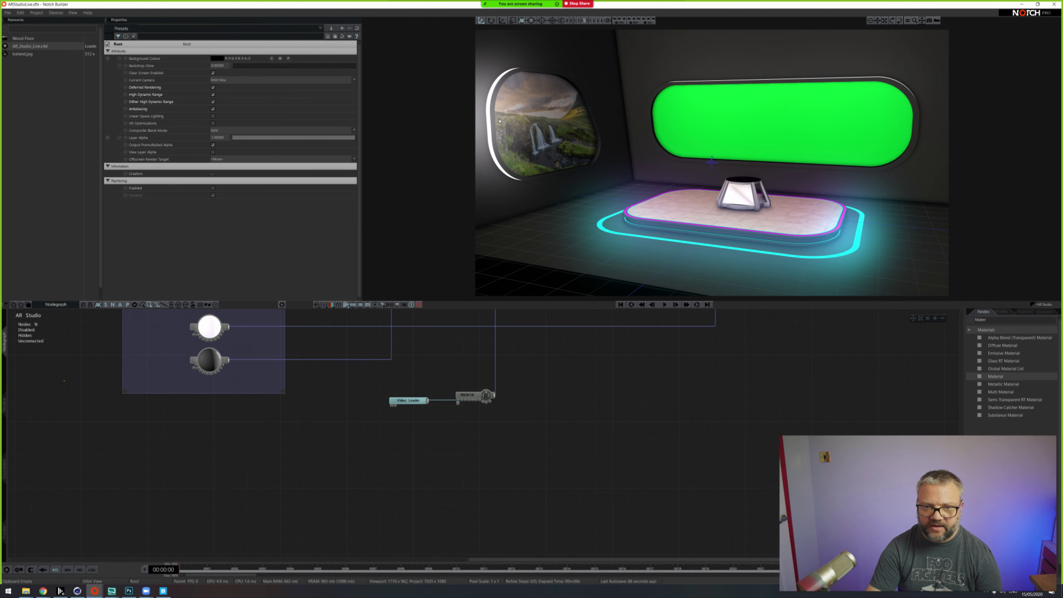
Step: Duplicate the Video Loader and Material pair twice, placing the first copy directly below the original
{"action": "left_click_drag", "start_coordinate": [369, 372], "coordinate": [505, 428]}
{"action": "key", "text": "ctrl+d"}
{"action": "left_click_drag", "start_coordinate": [600, 414], "coordinate": [477, 425]}
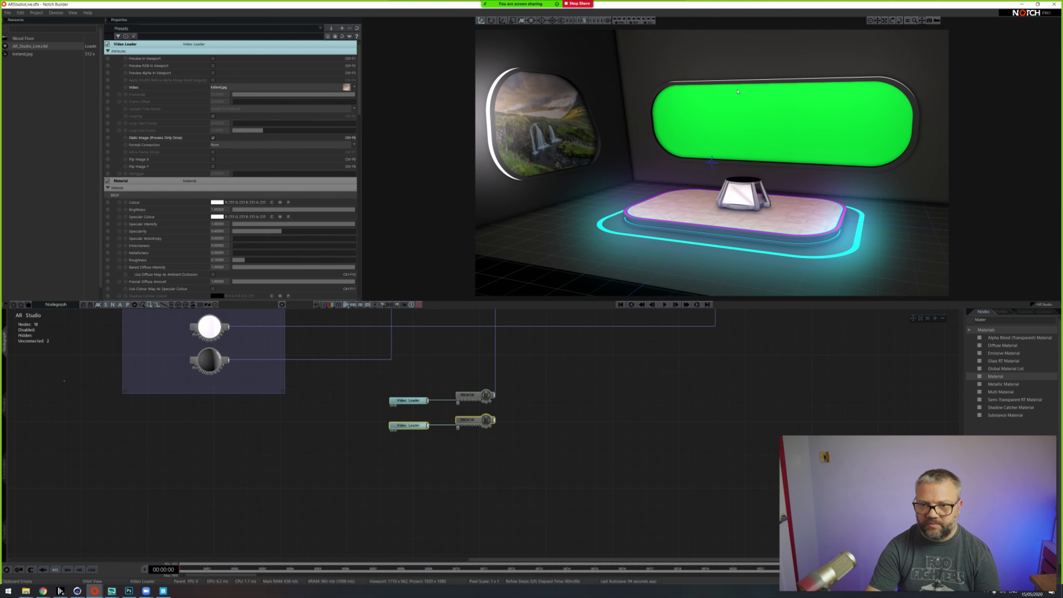
{"action": "left_click_drag", "start_coordinate": [725, 200], "coordinate": [848, 189]}
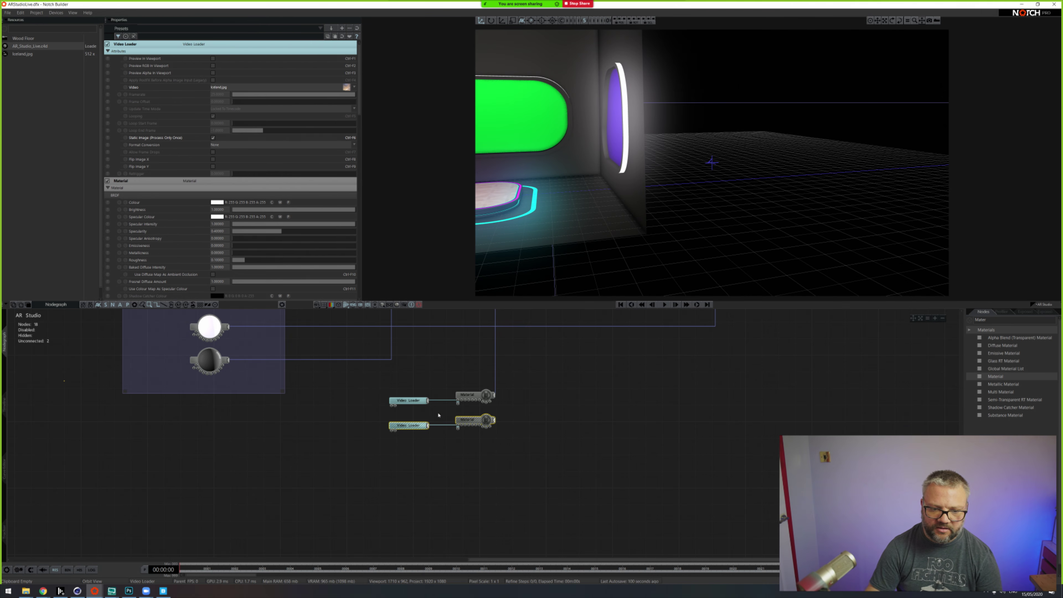
{"action": "key", "text": "ctrl+d"}
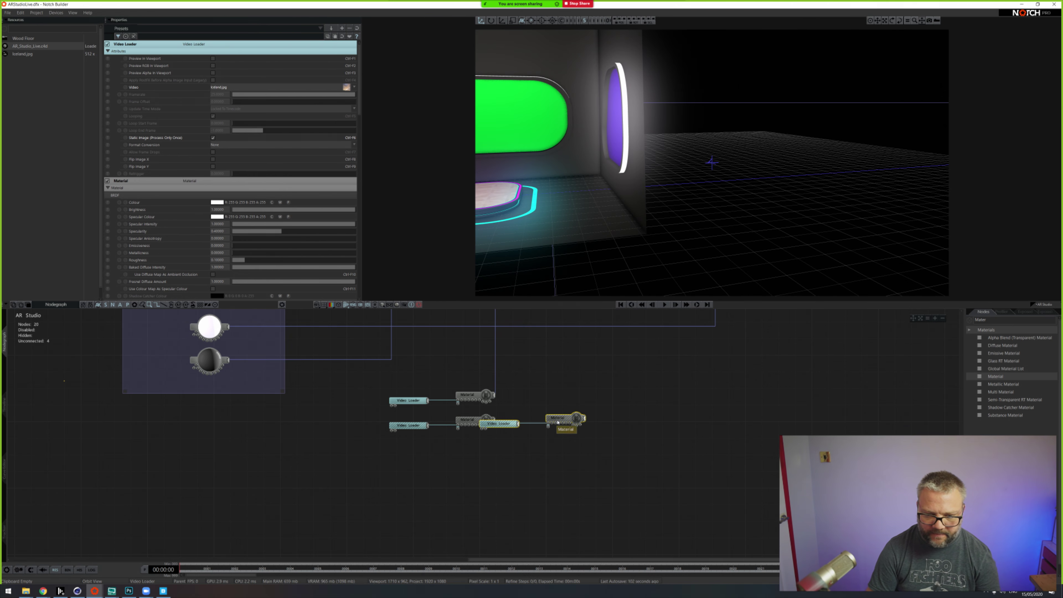
Step: Place the duplicated Video Loader and Material pair below the other two, and connect the middle Material to the Set node's back-window material input
{"action": "left_click_drag", "start_coordinate": [558, 422], "coordinate": [468, 449]}
{"action": "scroll", "coordinate": [537, 380], "scroll_direction": "down", "scroll_amount": 1}
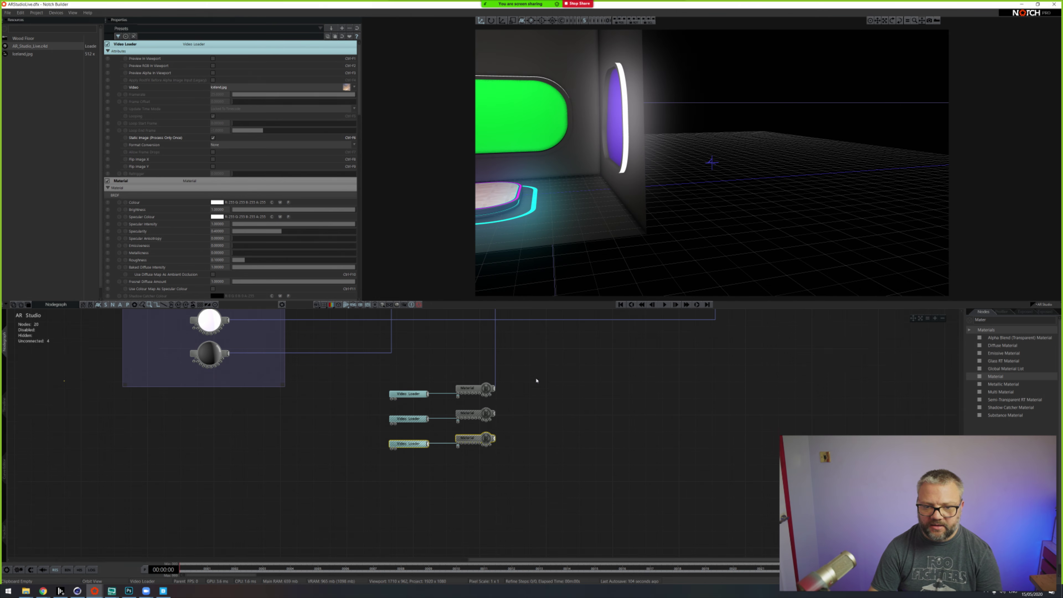
{"action": "scroll", "coordinate": [537, 379], "scroll_direction": "up", "scroll_amount": 5}
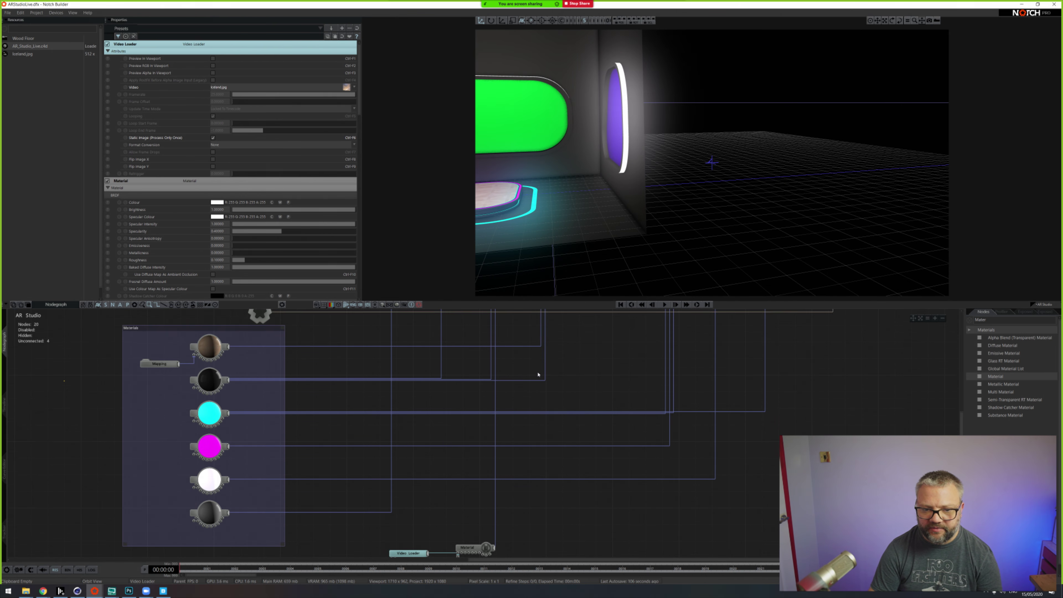
{"action": "scroll", "coordinate": [538, 375], "scroll_direction": "up", "scroll_amount": 2}
{"action": "middle_click_drag", "start_coordinate": [608, 175], "coordinate": [774, 207]}
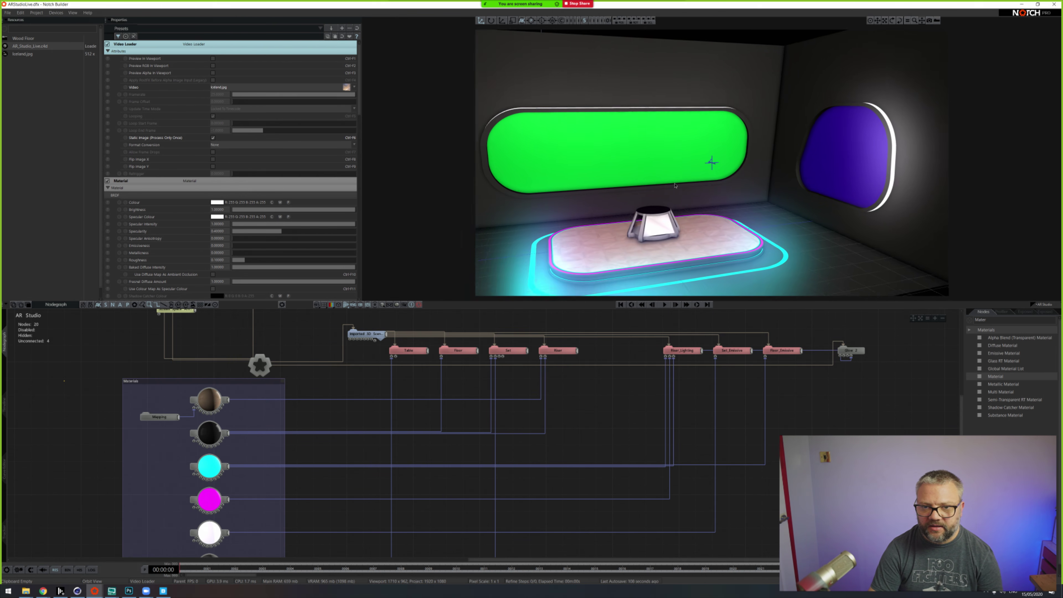
{"action": "right_click_drag", "start_coordinate": [774, 207], "coordinate": [595, 246]}
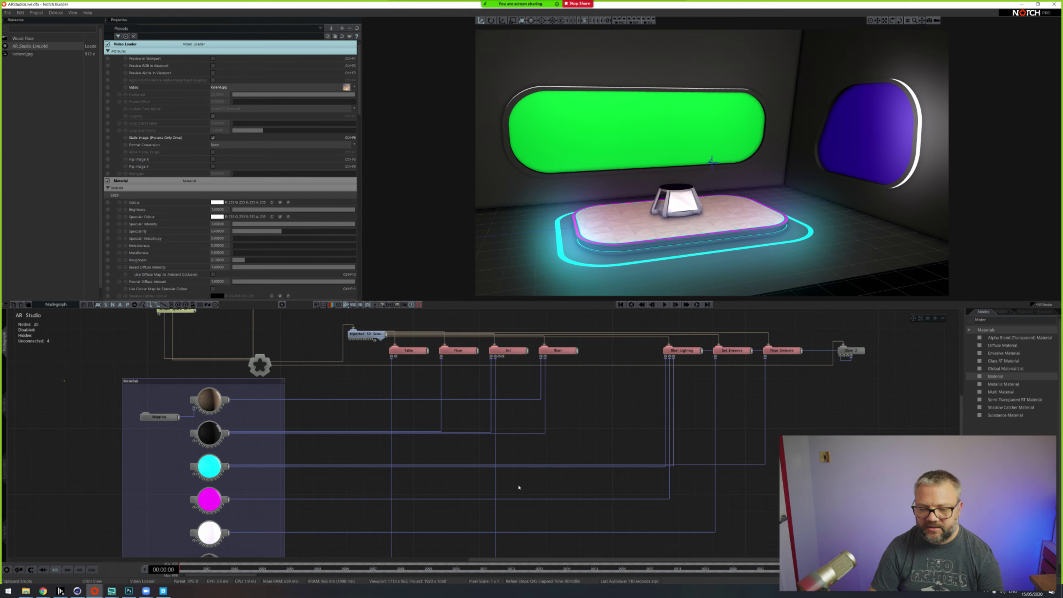
{"action": "scroll", "coordinate": [525, 489], "scroll_direction": "down", "scroll_amount": 4}
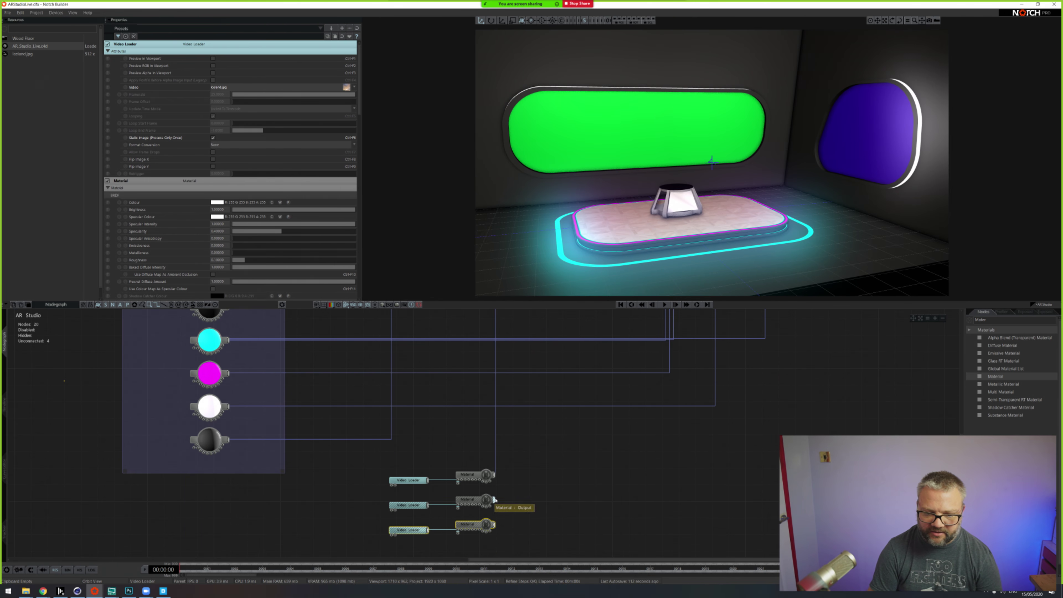
{"action": "left_click_drag", "start_coordinate": [495, 500], "coordinate": [498, 379]}
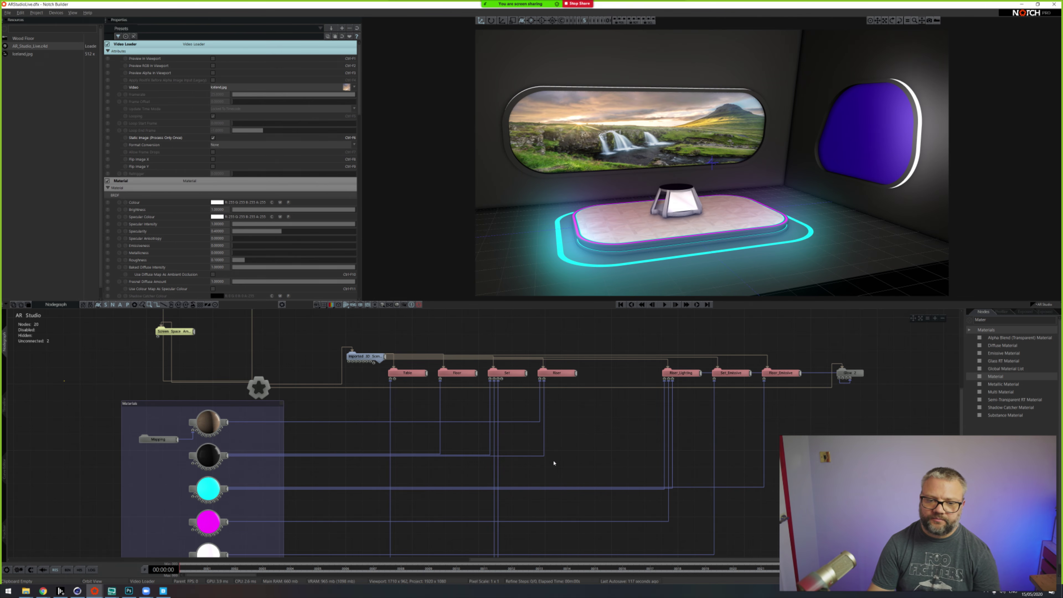
Step: Connect the lowest of the three Materials to the Set node's remaining window input to texture the purple side window
{"action": "scroll", "coordinate": [524, 473], "scroll_direction": "down", "scroll_amount": 5}
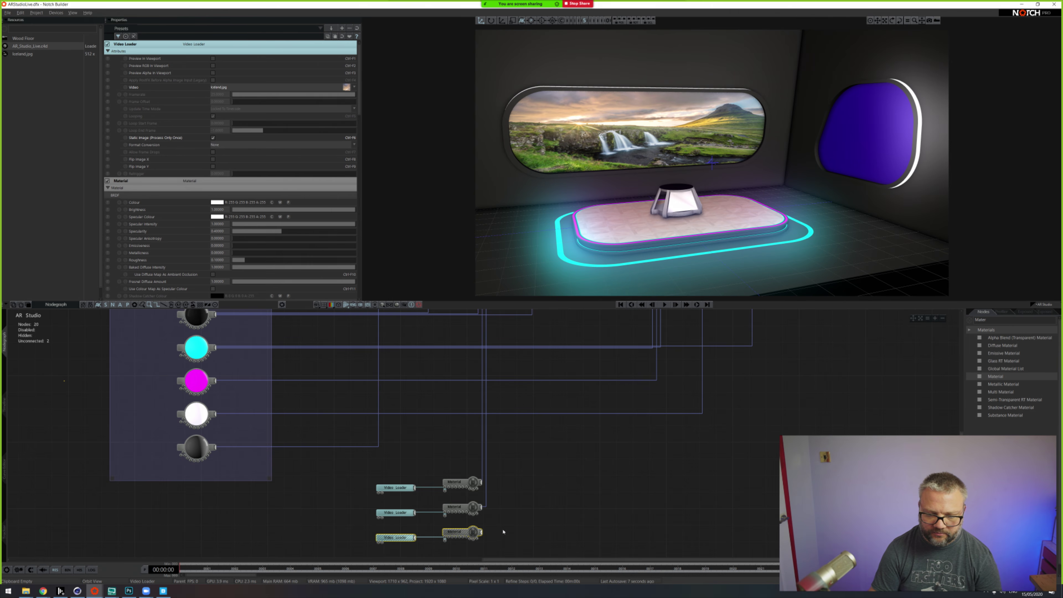
{"action": "left_click_drag", "start_coordinate": [481, 531], "coordinate": [479, 403]}
{"action": "scroll", "coordinate": [496, 477], "scroll_direction": "up", "scroll_amount": 5}
{"action": "scroll", "coordinate": [494, 490], "scroll_direction": "up", "scroll_amount": 3}
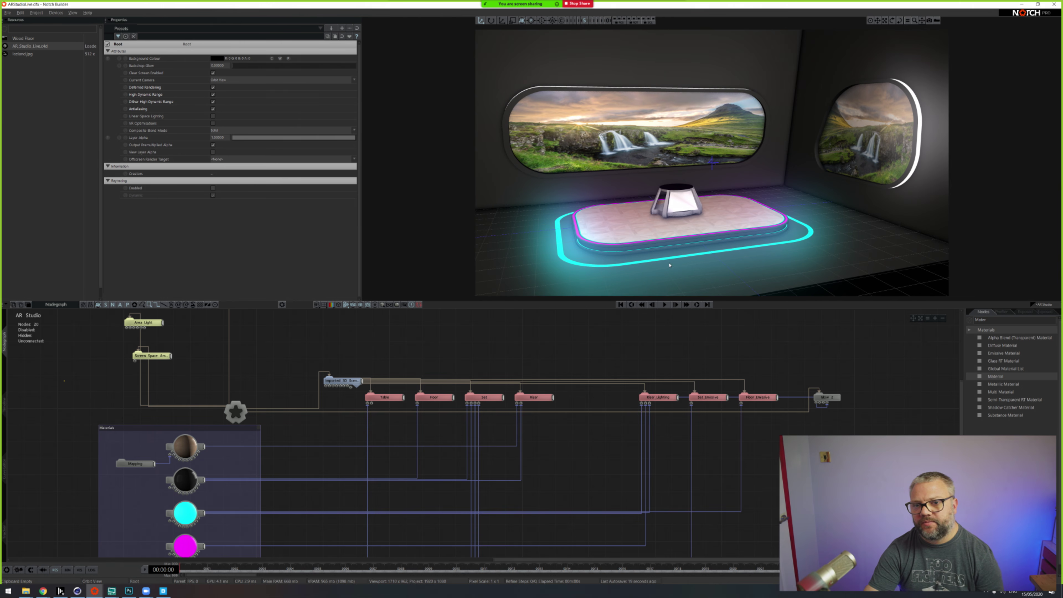
{"action": "left_click_drag", "start_coordinate": [669, 264], "coordinate": [637, 153]}
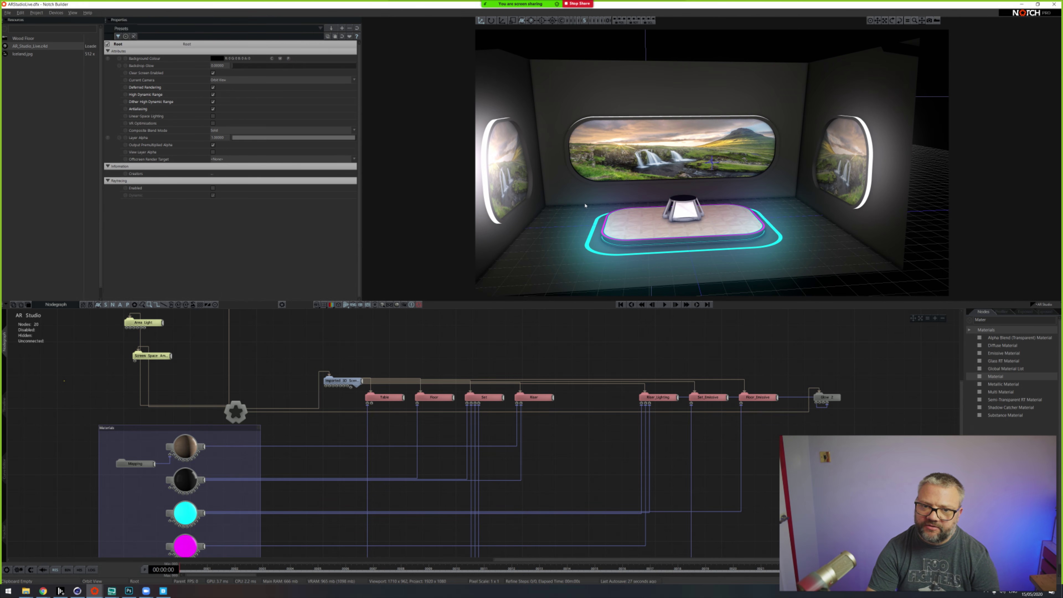
Step: Add a Mapping node beside the three window Materials
{"action": "scroll", "coordinate": [521, 447], "scroll_direction": "down", "scroll_amount": 5}
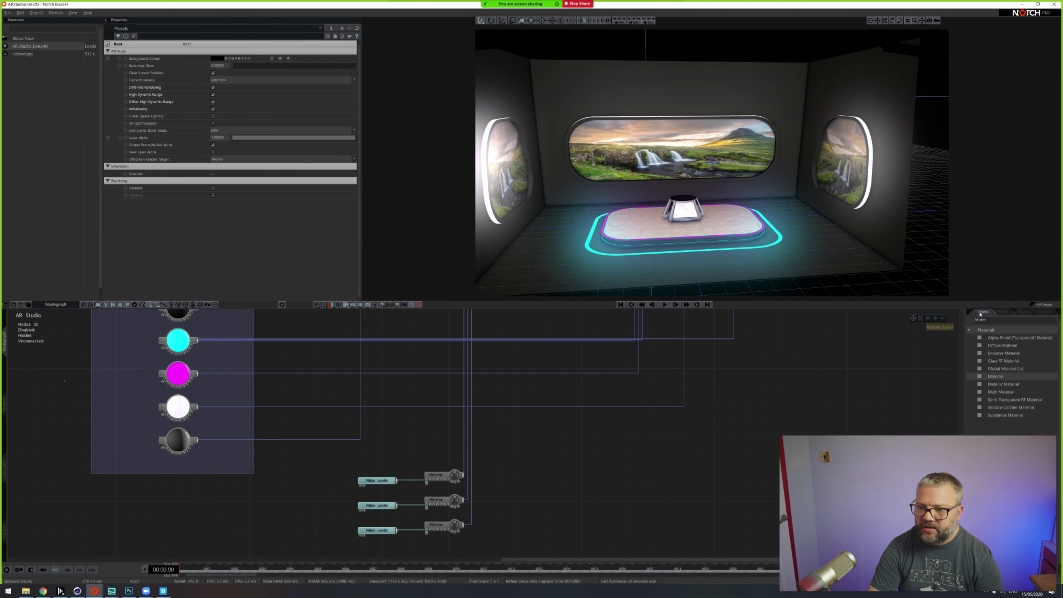
{"action": "left_click", "coordinate": [991, 321]}
{"action": "type", "text": "mapp"}
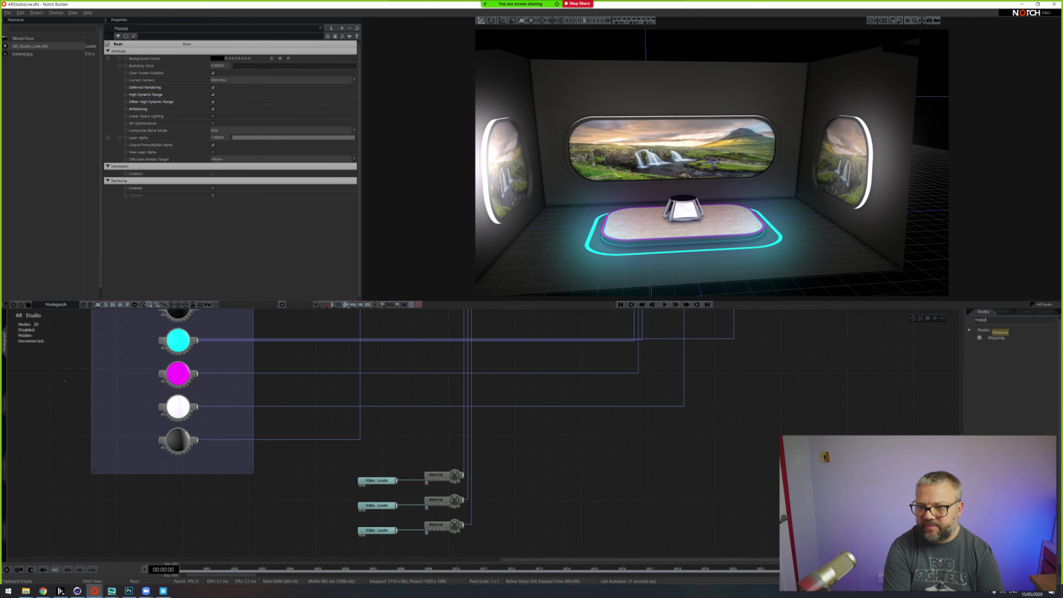
{"action": "left_click_drag", "start_coordinate": [992, 338], "coordinate": [428, 486]}
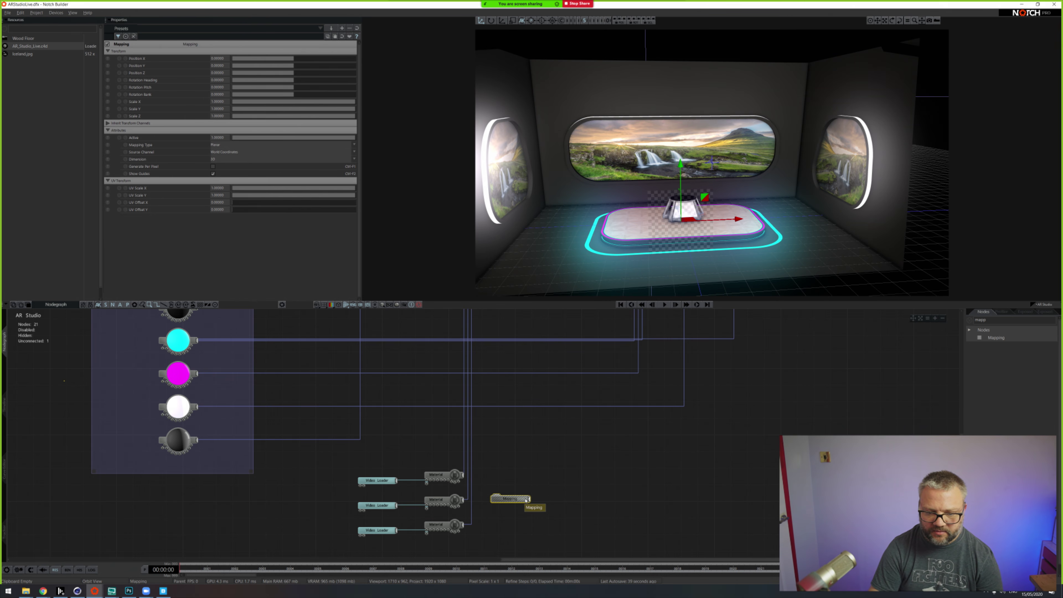
Step: Connect the Mapping node to the middle Material that feeds the back window, and tidy the node's position in the graph
{"action": "left_click_drag", "start_coordinate": [530, 500], "coordinate": [426, 485]}
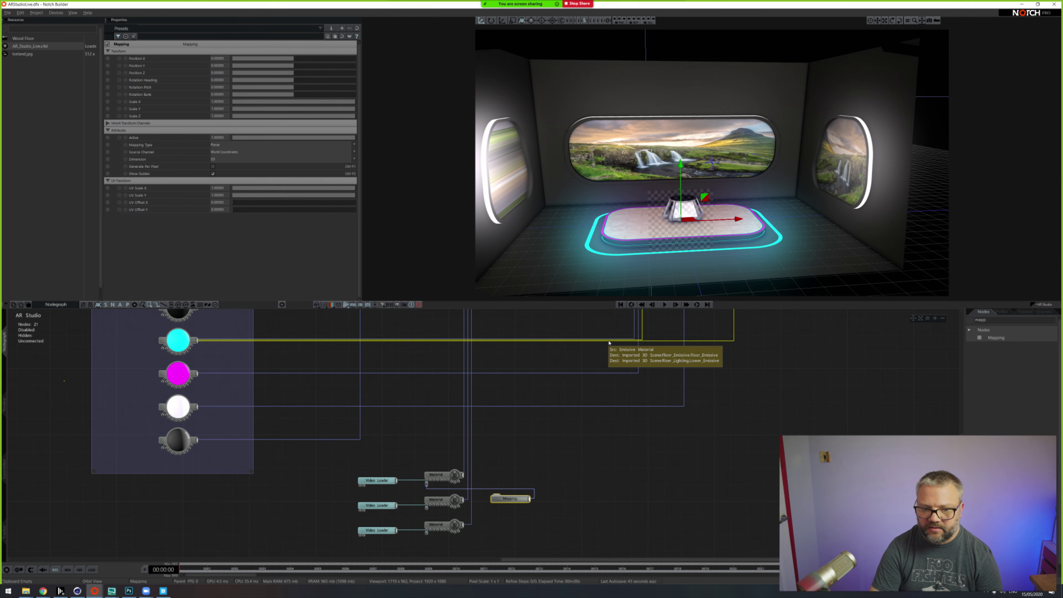
{"action": "key", "text": "ctrl+z"}
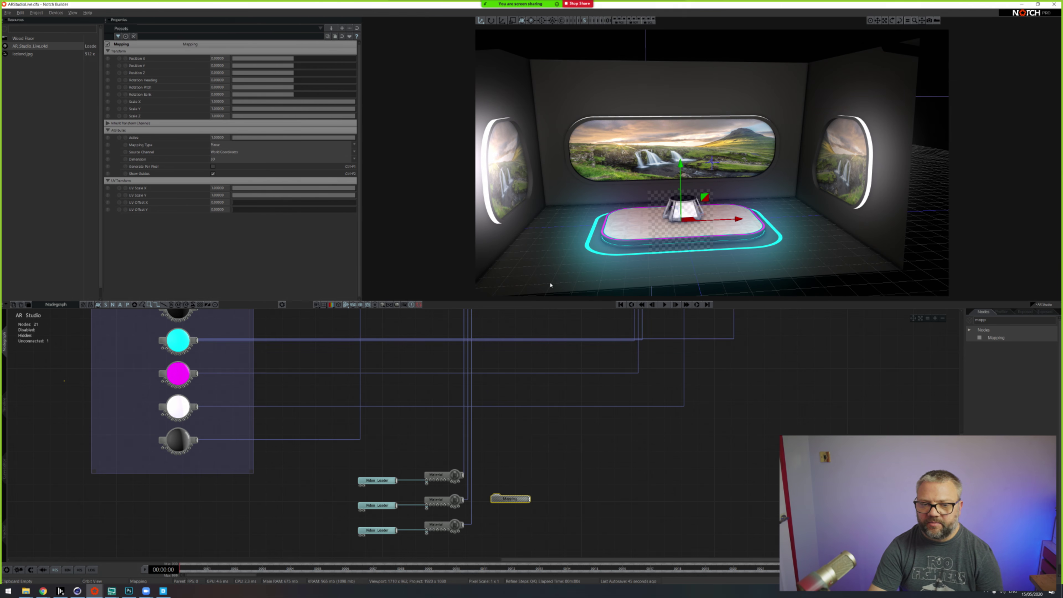
{"action": "left_click_drag", "start_coordinate": [529, 500], "coordinate": [427, 509]}
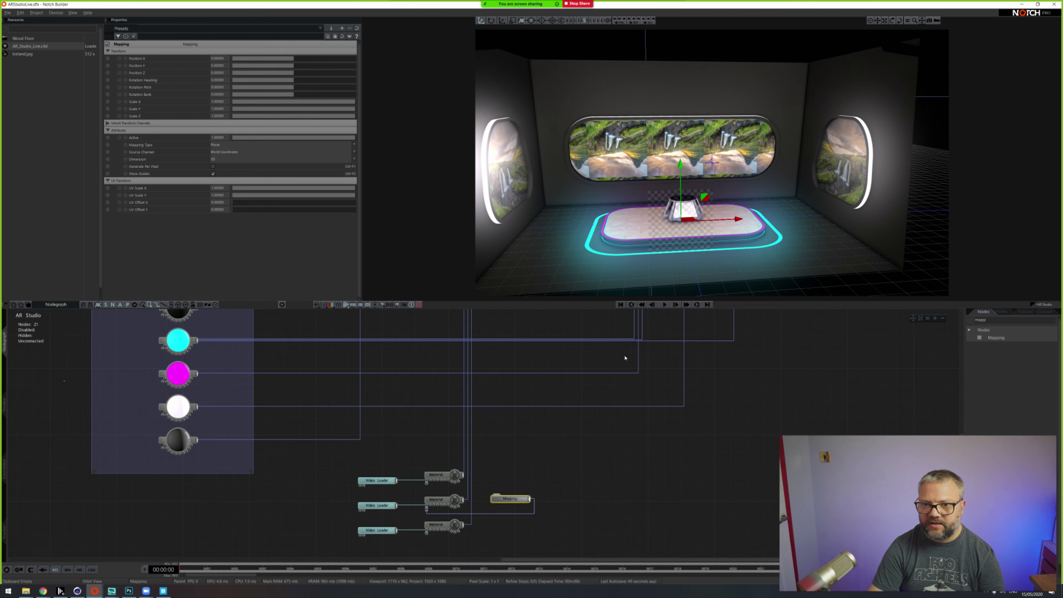
{"action": "left_click_drag", "start_coordinate": [514, 499], "coordinate": [514, 507]}
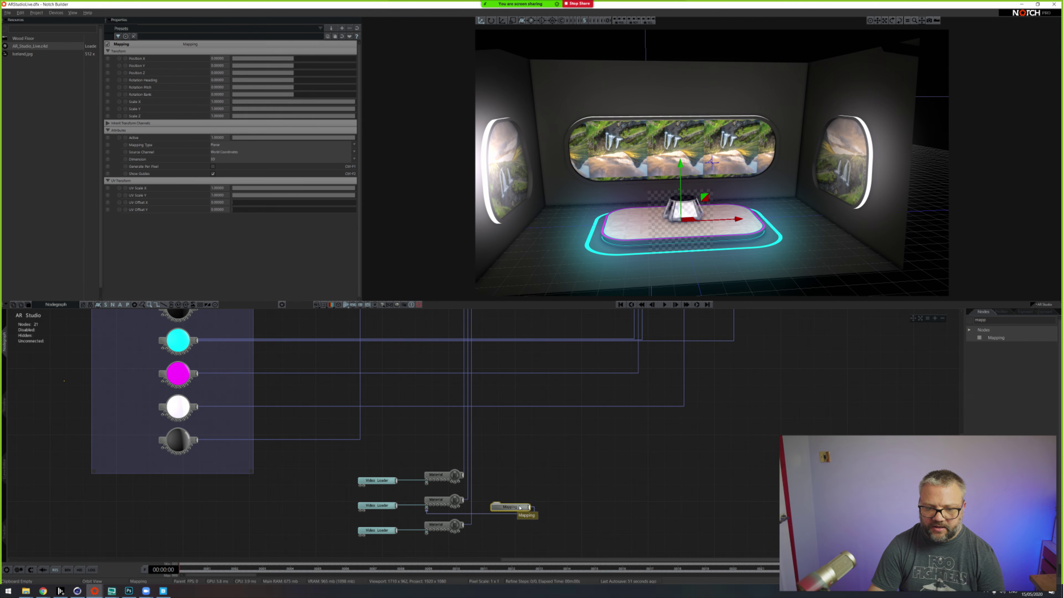
{"action": "middle_click_drag", "start_coordinate": [682, 182], "coordinate": [604, 113]}
{"action": "middle_click_drag", "start_coordinate": [623, 153], "coordinate": [620, 192]}
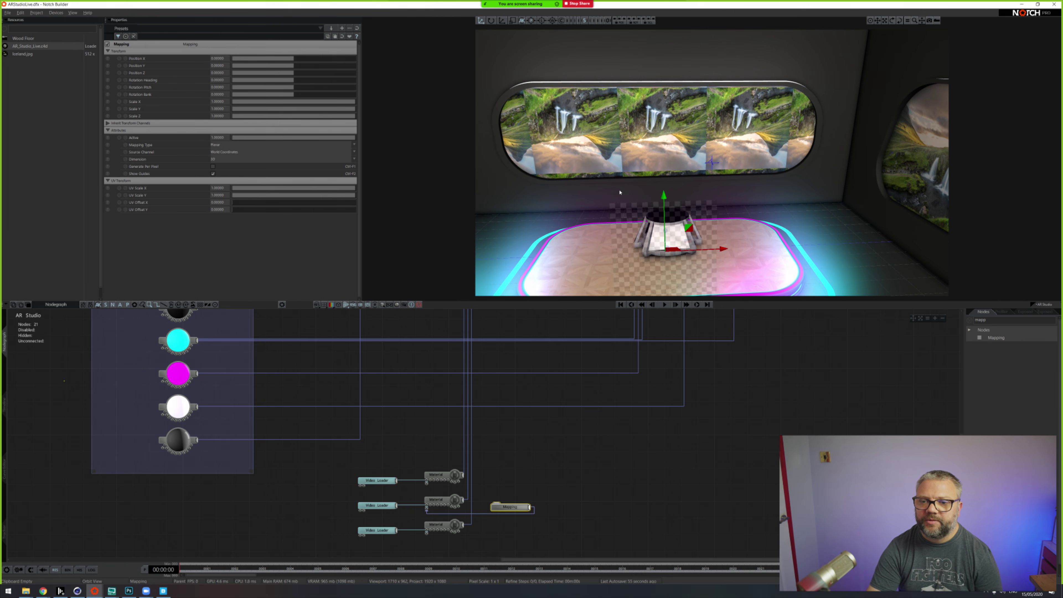
{"action": "left_click_drag", "start_coordinate": [512, 505], "coordinate": [514, 501]}
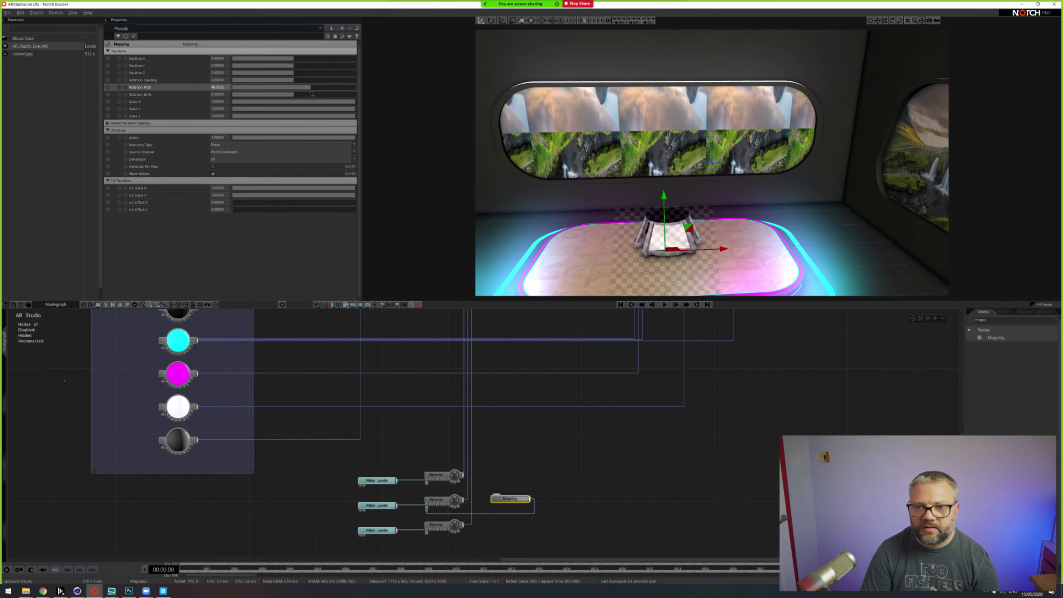
Step: Set the Mapping node's Rotation Bank and Rotation Heading to 180 to orient the image in the back window
{"action": "left_click_drag", "start_coordinate": [297, 97], "coordinate": [348, 100]}
{"action": "double_click", "coordinate": [218, 94]}
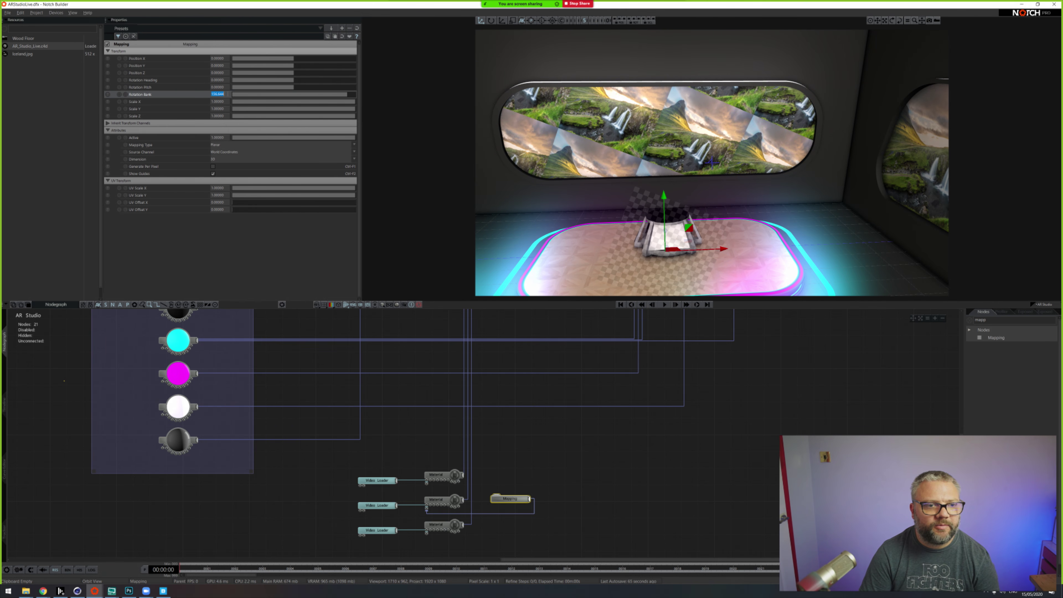
{"action": "type", "text": "180"}
{"action": "key", "text": "Return"}
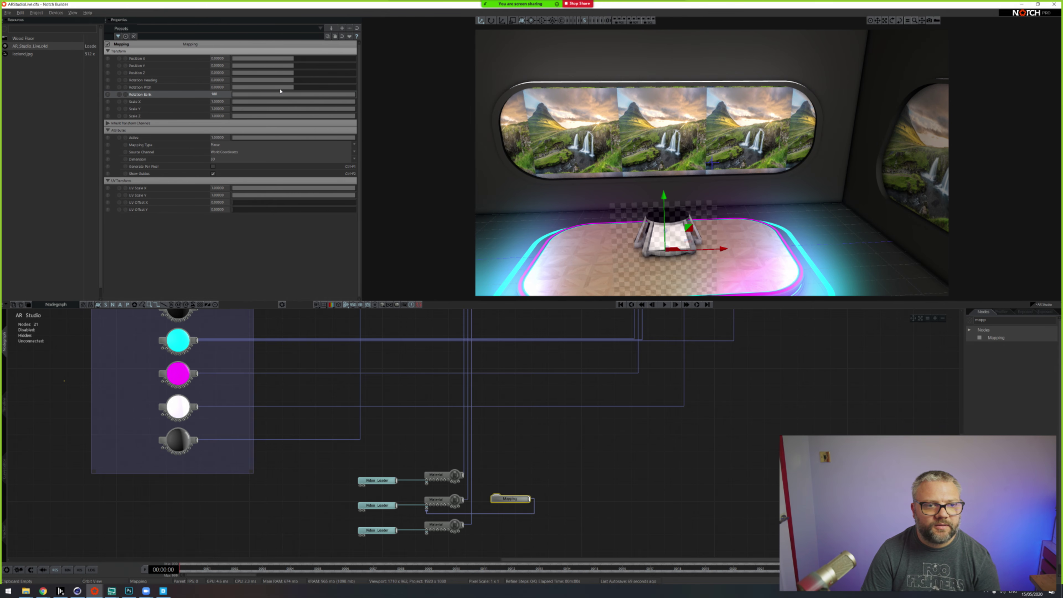
{"action": "left_click_drag", "start_coordinate": [295, 88], "coordinate": [377, 84]}
{"action": "key", "text": "ctrl+z"}
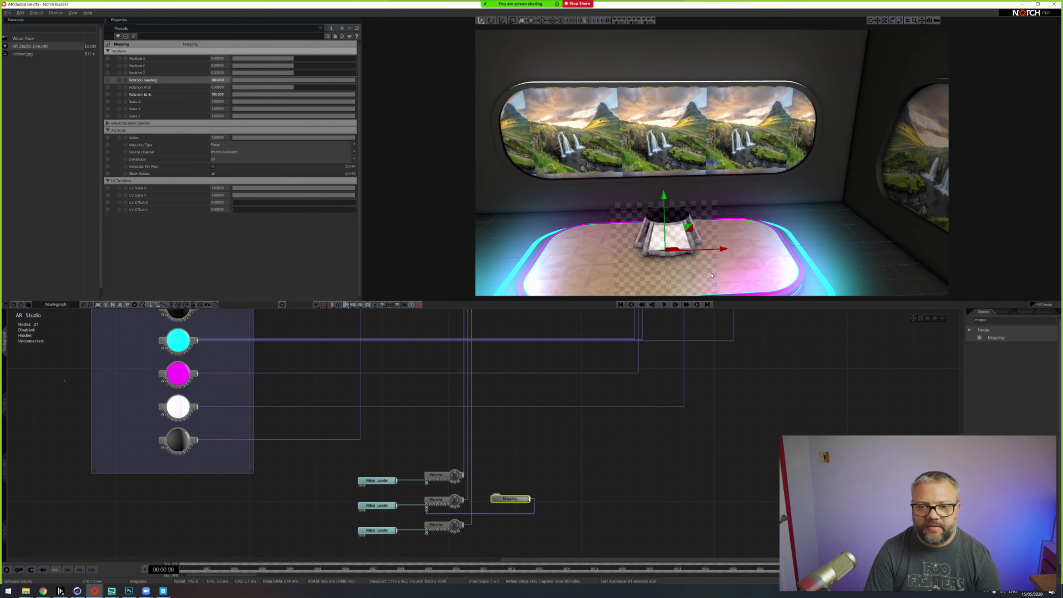
Step: Increase the Mapping's Scale X to about 3.7, enlarge Scale Y and lower its Y position so a single Iceland image fills the back window
{"action": "left_click_drag", "start_coordinate": [723, 249], "coordinate": [724, 249]}
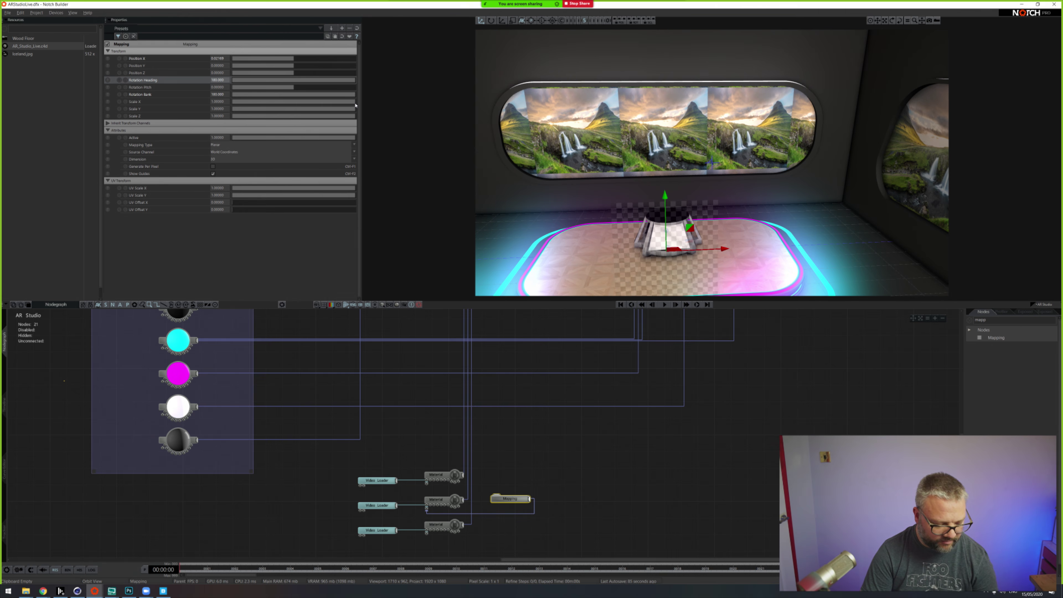
{"action": "left_click_drag", "start_coordinate": [353, 104], "coordinate": [424, 145]}
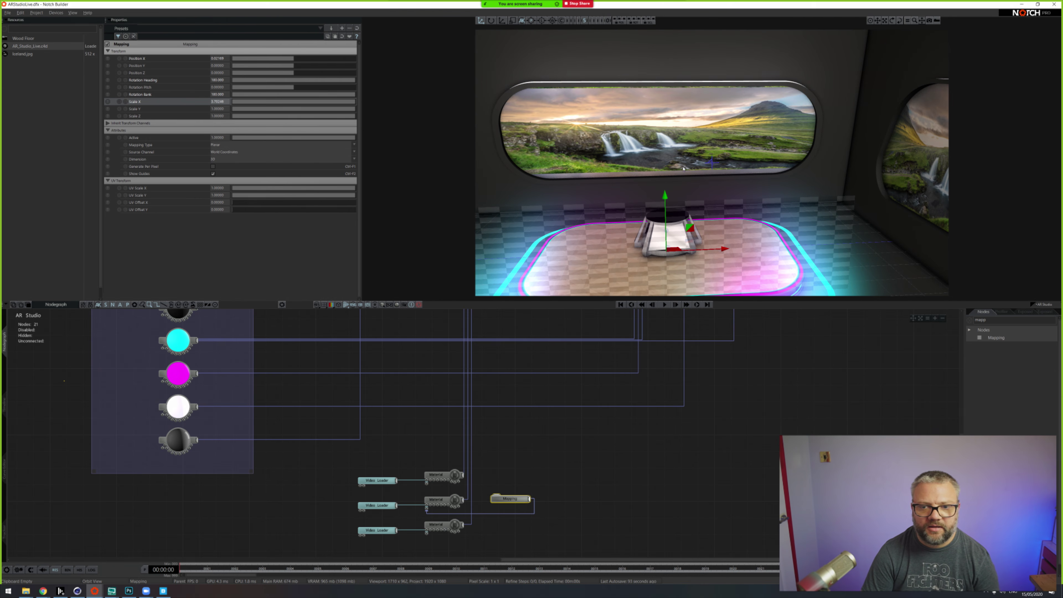
{"action": "left_click_drag", "start_coordinate": [665, 197], "coordinate": [665, 187]}
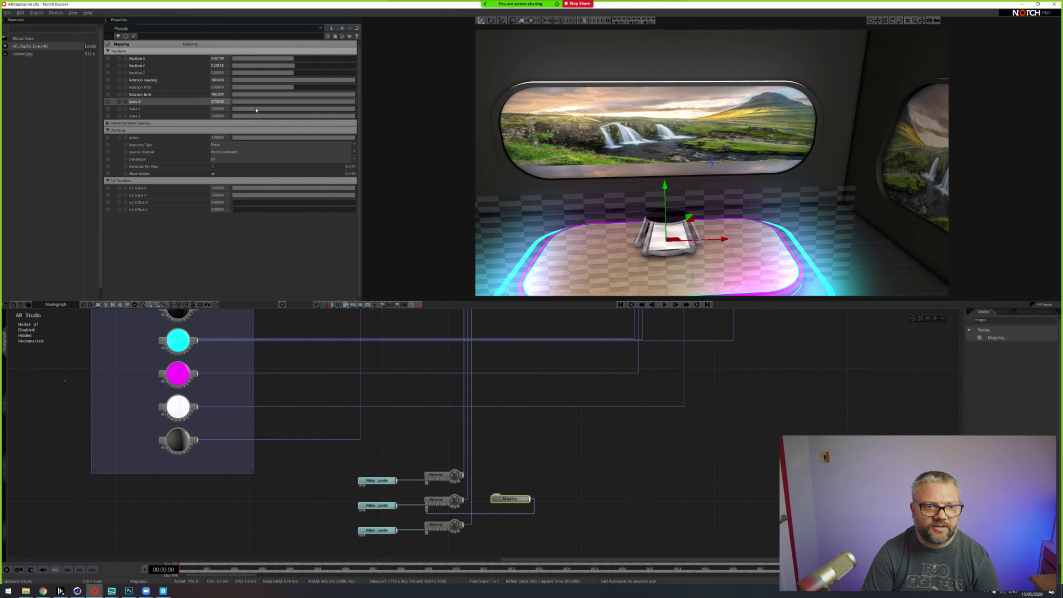
{"action": "left_click_drag", "start_coordinate": [355, 111], "coordinate": [434, 118]}
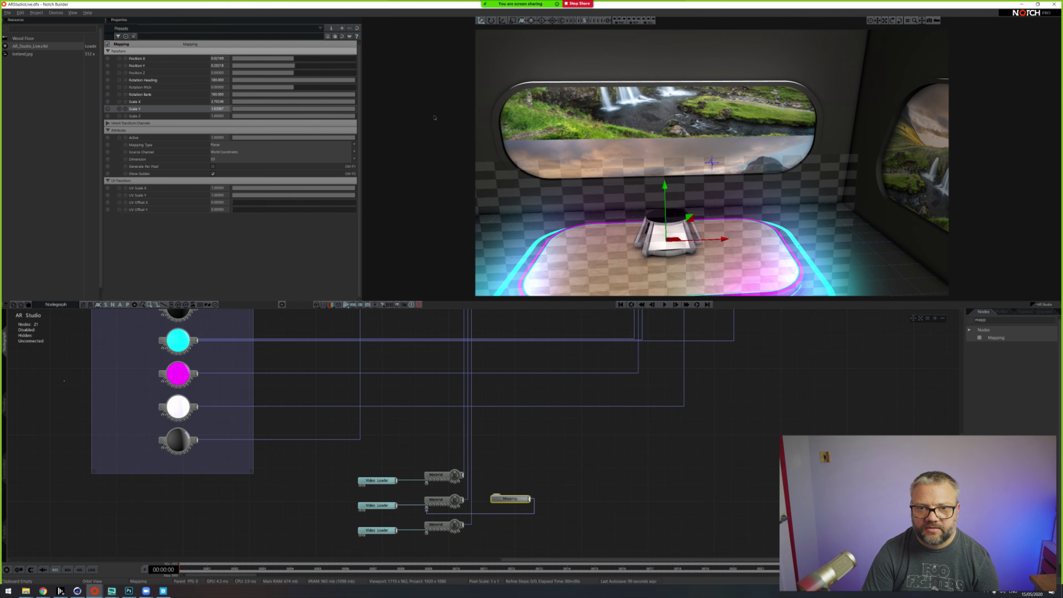
{"action": "left_click_drag", "start_coordinate": [665, 193], "coordinate": [665, 267]}
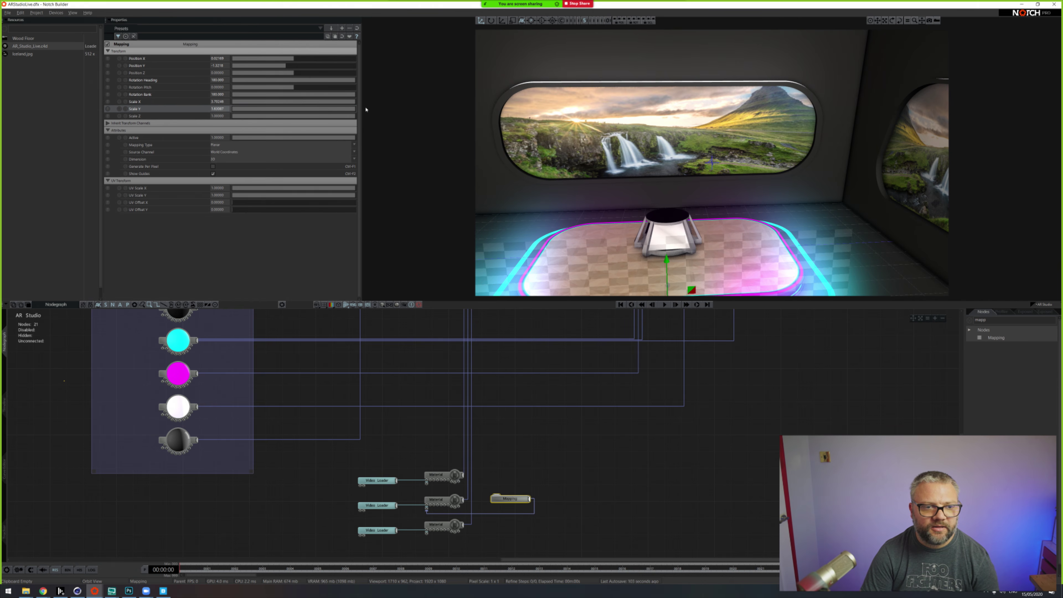
Step: Open Iceland.jpg from the AR_Images folder in Photos and check its pixel dimensions in the file information
{"action": "key", "text": "alt+Tab"}
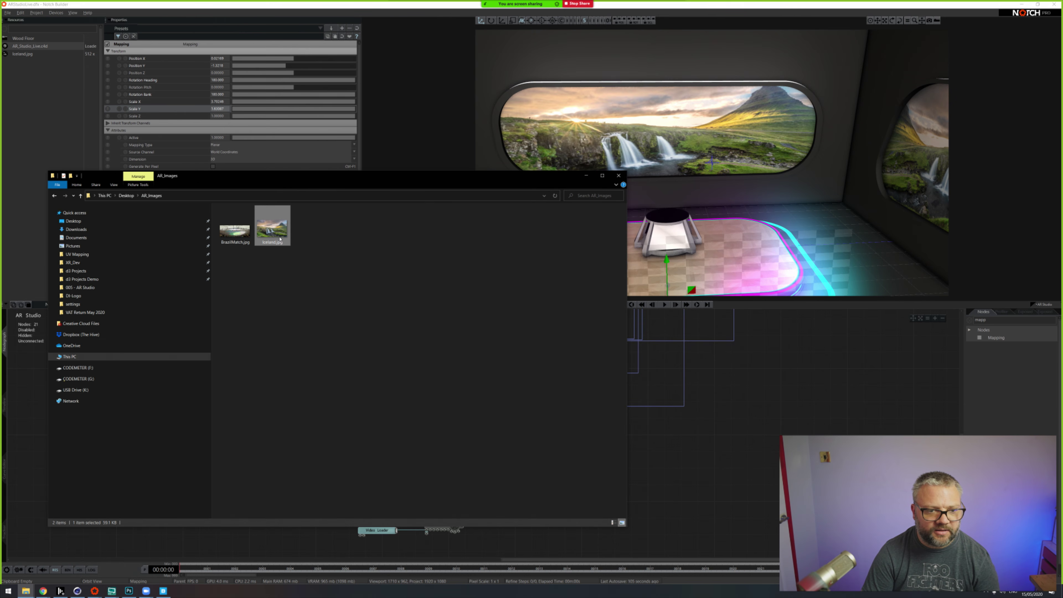
{"action": "double_click", "coordinate": [280, 239]}
{"action": "right_click", "coordinate": [544, 289]}
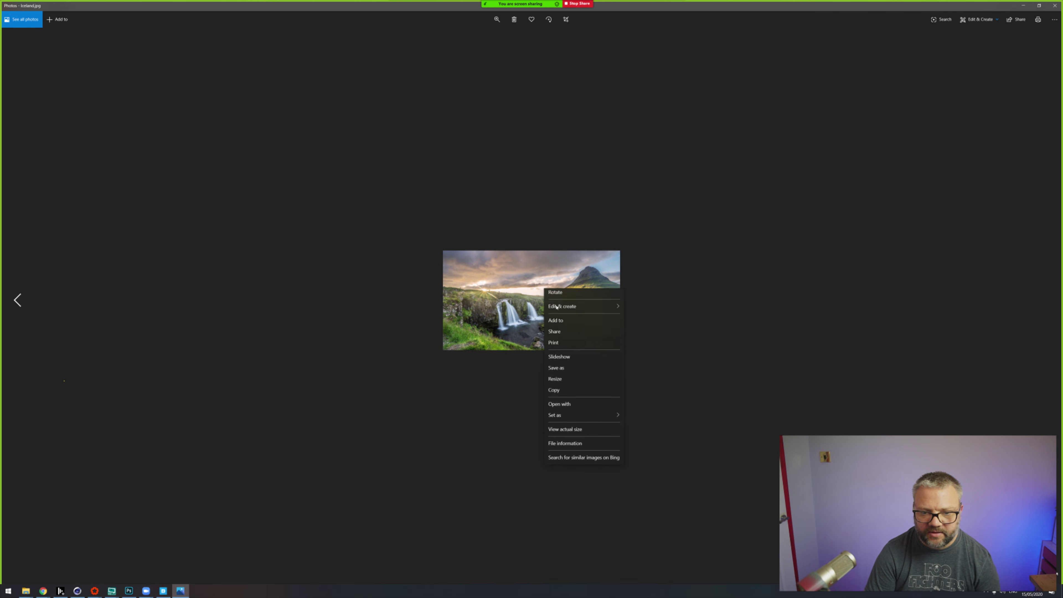
{"action": "left_click", "coordinate": [565, 443]}
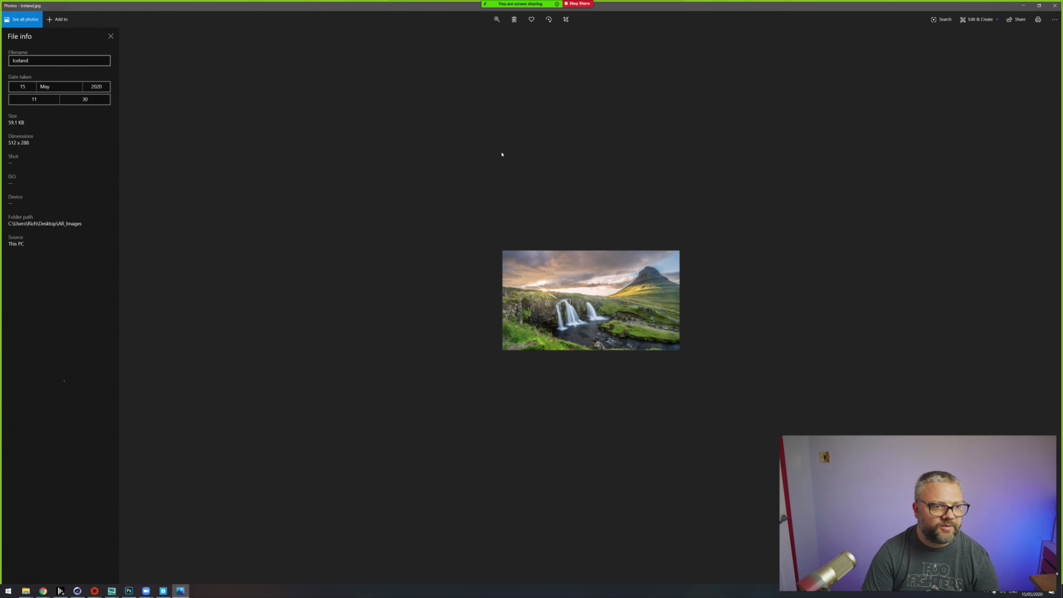
{"action": "left_click", "coordinate": [1021, 7]}
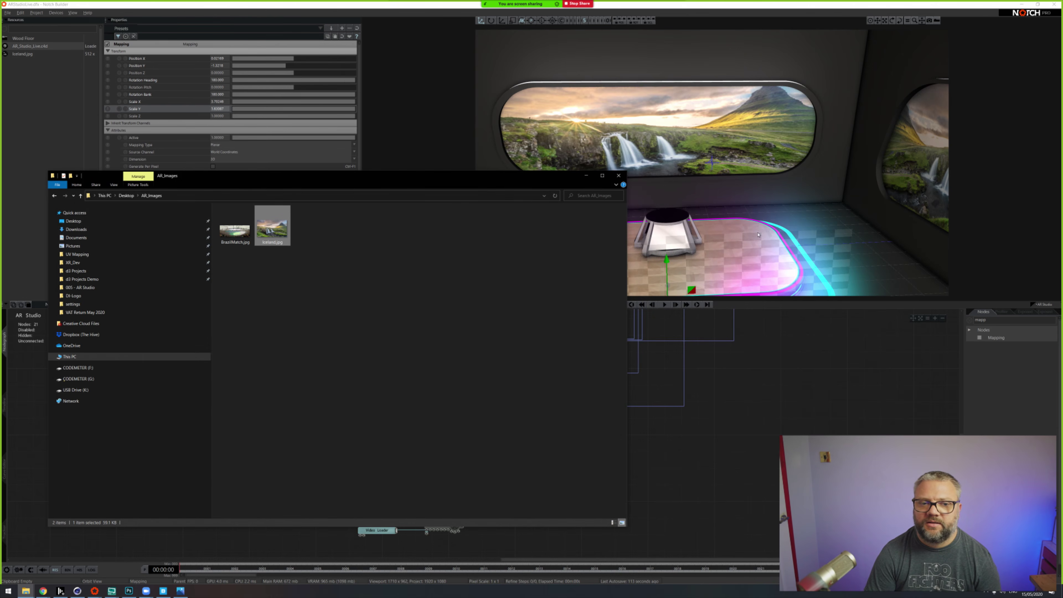
{"action": "left_click_drag", "start_coordinate": [509, 177], "coordinate": [558, 232]}
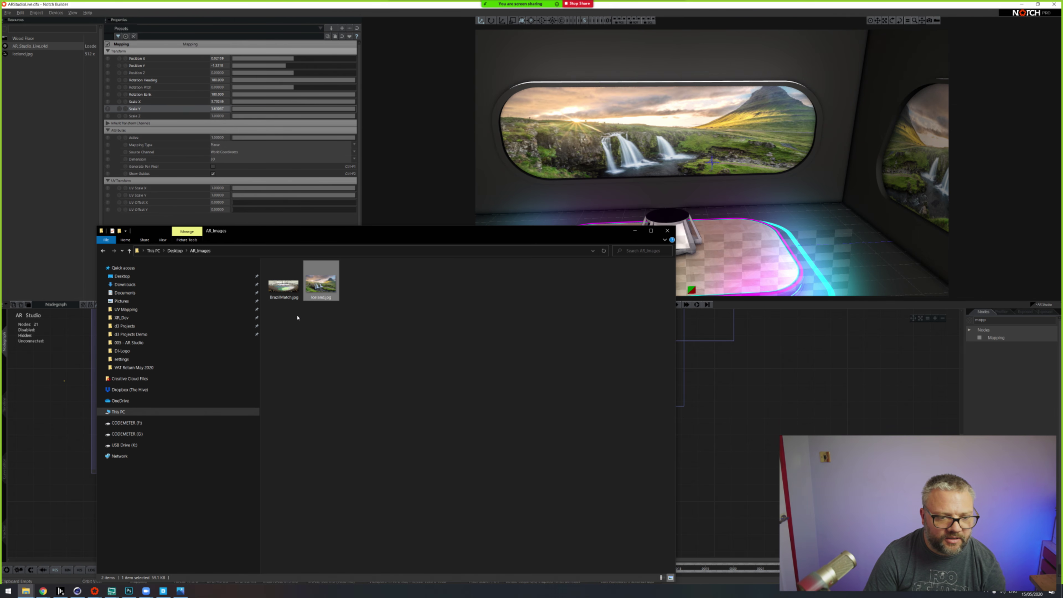
Step: Calculate the Iceland image's aspect ratio by dividing 512 by 228 in Calculator, and close Calculator
{"action": "key", "text": "super"}
{"action": "type", "text": "calc"}
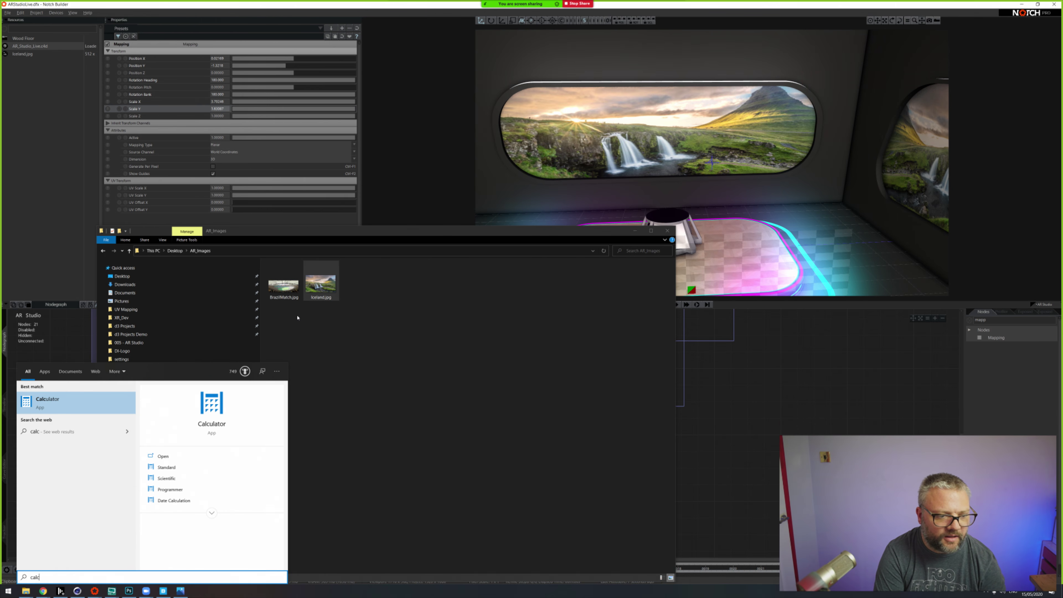
{"action": "key", "text": "Return"}
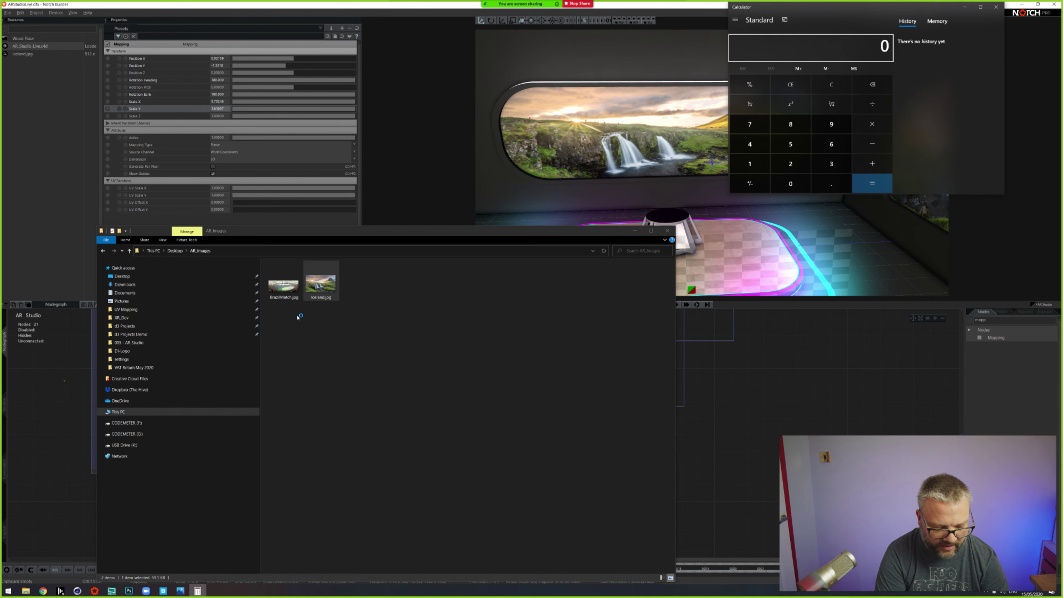
{"action": "type", "text": "512"}
{"action": "key", "text": "slash"}
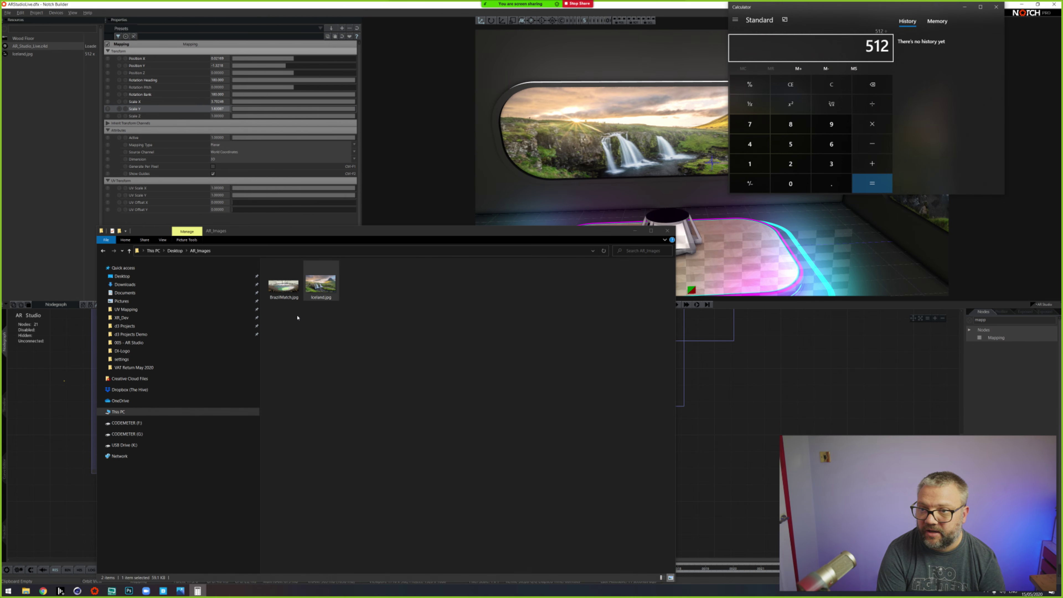
{"action": "type", "text": "228"}
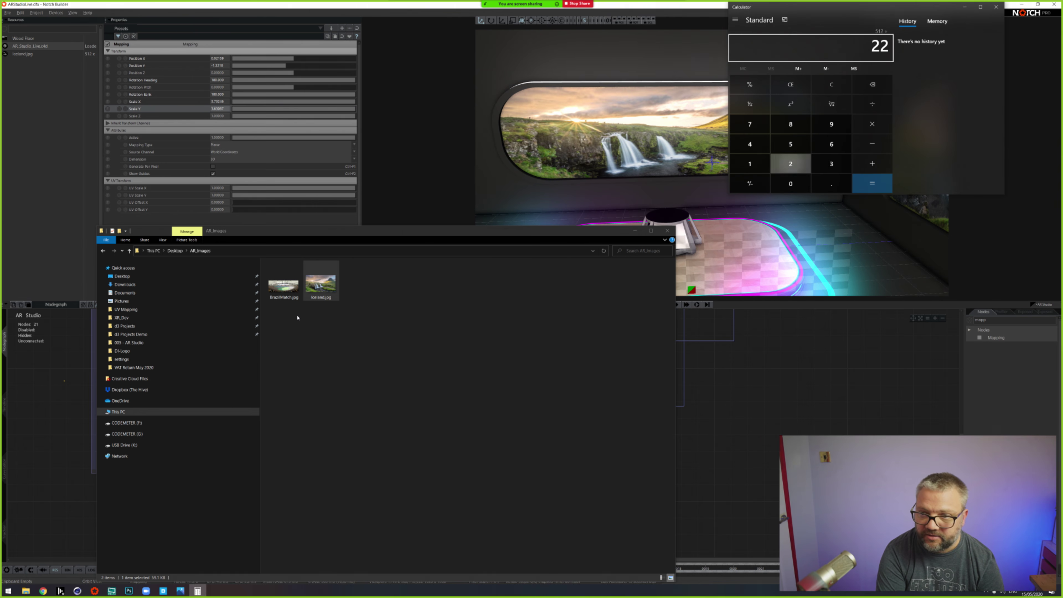
{"action": "key", "text": "Return"}
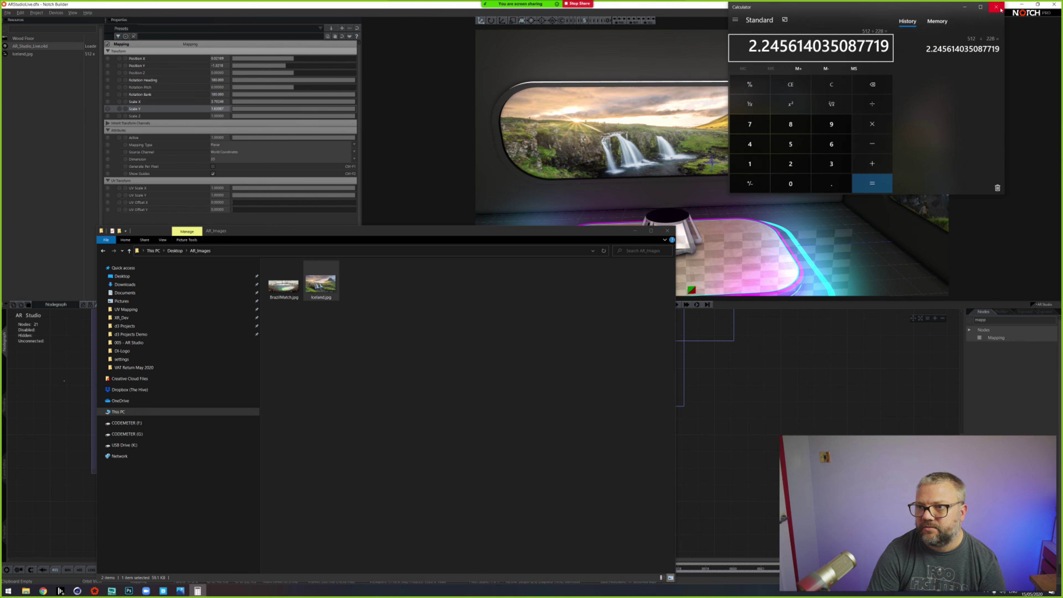
{"action": "left_click", "coordinate": [997, 7]}
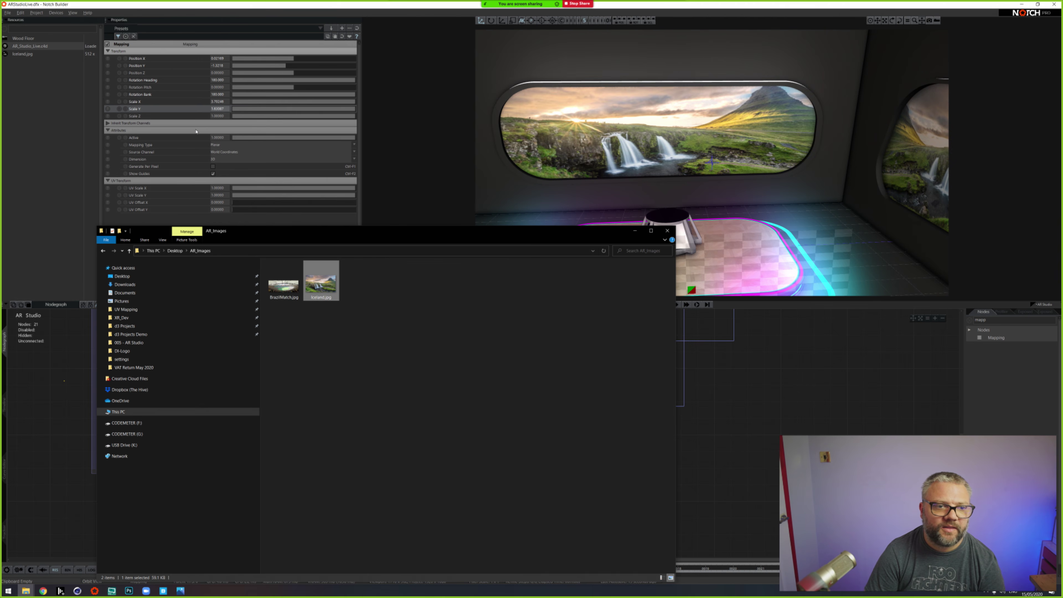
Step: Copy the Mapping node's Scale X value into Scale Y and divide it by 2.24 to match the image's aspect ratio
{"action": "left_click", "coordinate": [217, 101]}
{"action": "key", "text": "ctrl+c"}
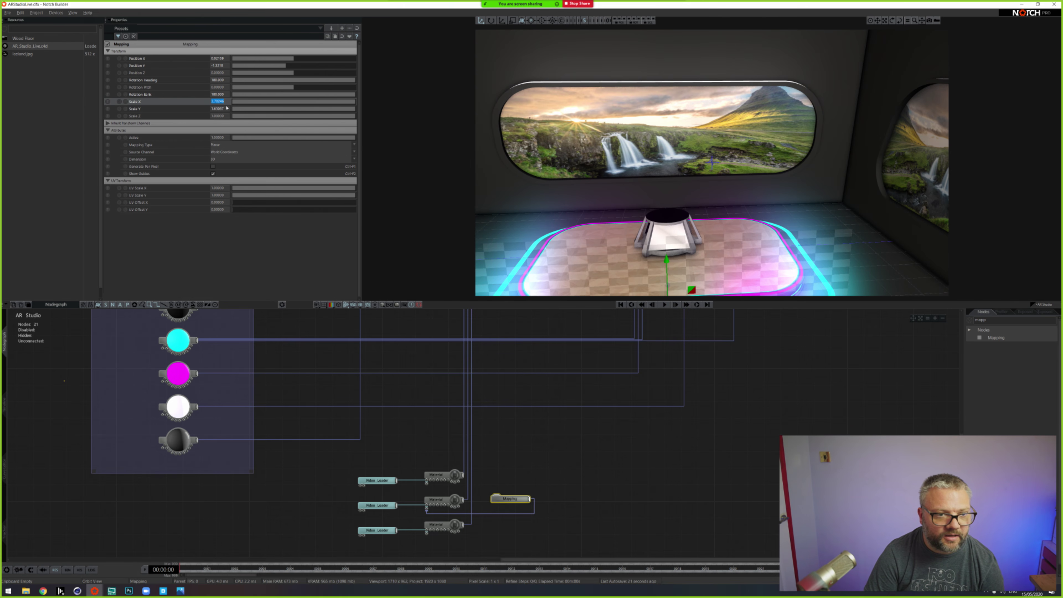
{"action": "left_click", "coordinate": [226, 109]}
{"action": "key", "text": "ctrl+v"}
{"action": "key", "text": "Return"}
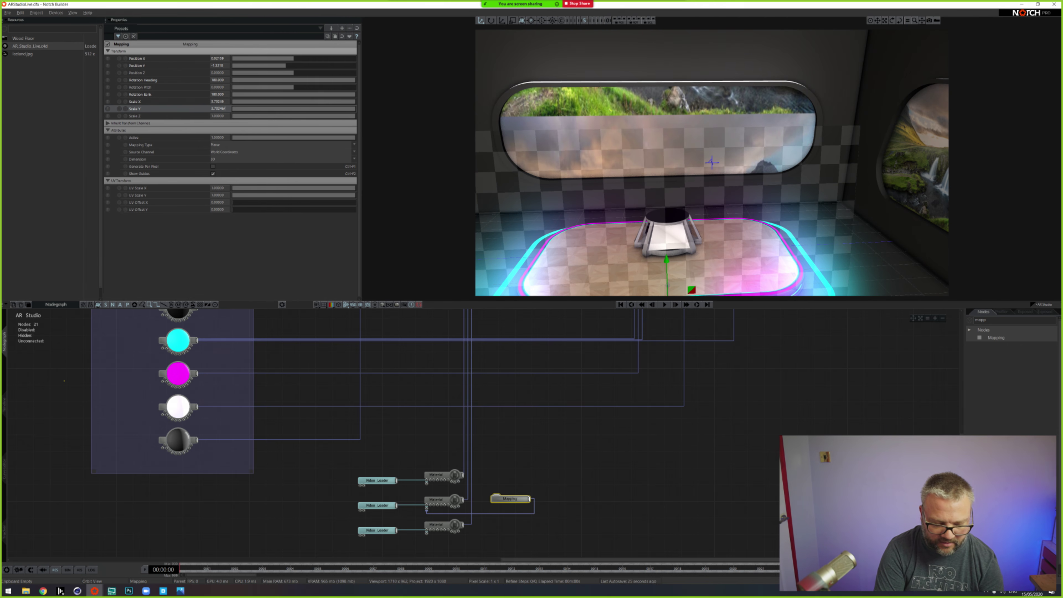
{"action": "type", "text": "/2.24"}
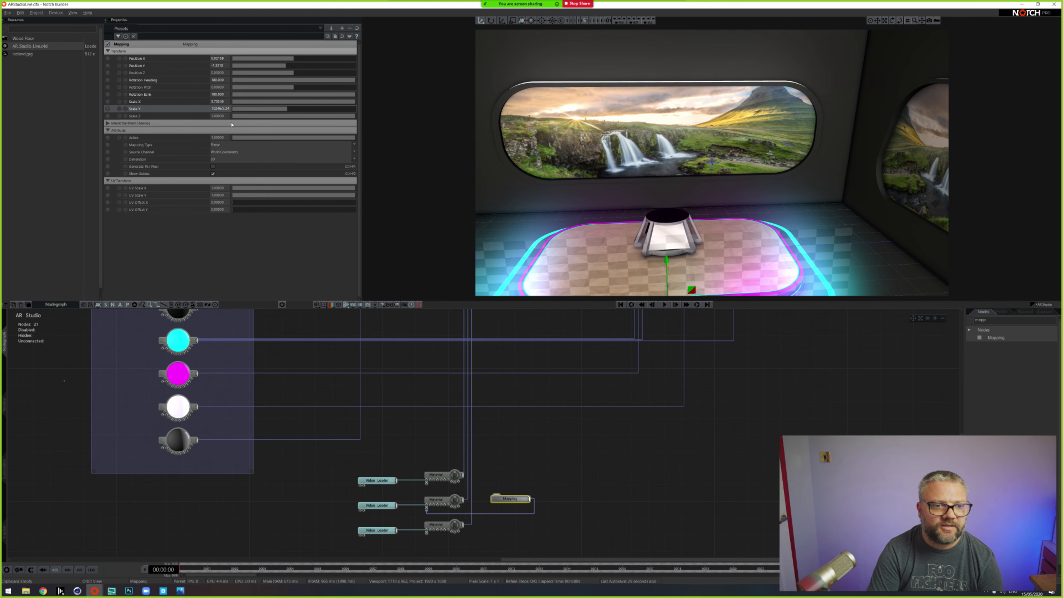
{"action": "key", "text": "Return"}
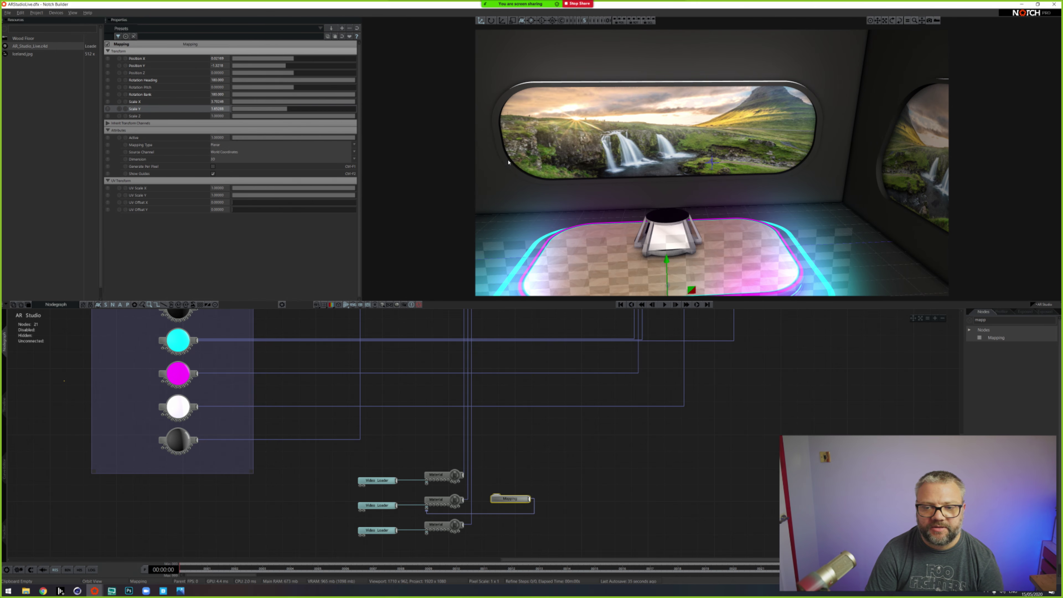
Step: Lower the Brightness of the second Area Light node to about 0.67
{"action": "left_click_drag", "start_coordinate": [643, 194], "coordinate": [603, 234]}
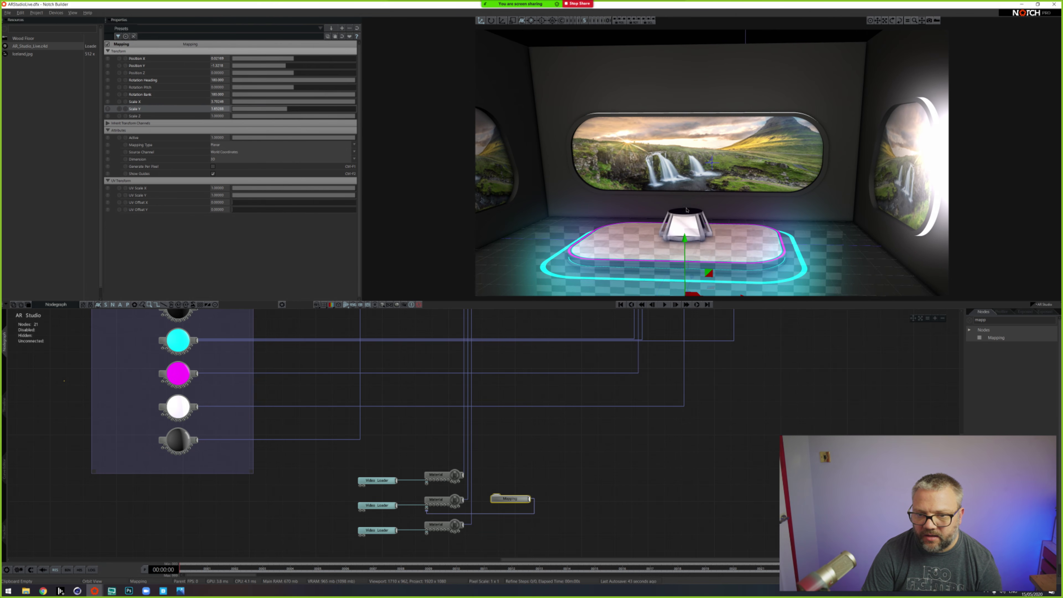
{"action": "left_click", "coordinate": [556, 465]}
{"action": "mouse_move", "coordinate": [640, 197]}
{"action": "left_mouse_down"}
{"action": "mouse_move", "coordinate": [648, 199]}
{"action": "mouse_move", "coordinate": [634, 195]}
{"action": "left_mouse_up"}
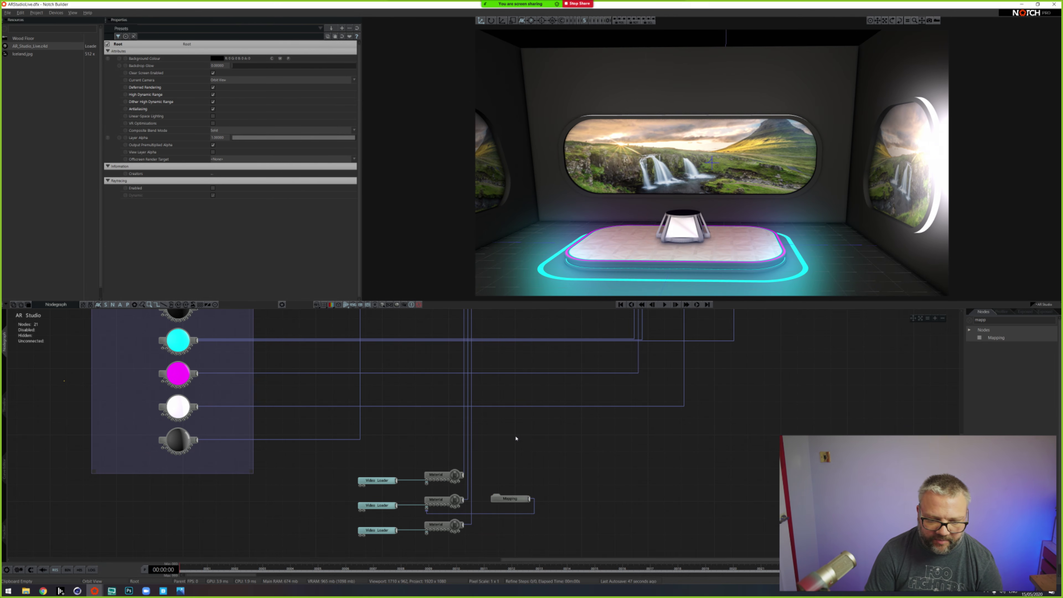
{"action": "scroll", "coordinate": [465, 410], "scroll_direction": "up", "scroll_amount": 3}
{"action": "scroll", "coordinate": [466, 409], "scroll_direction": "up", "scroll_amount": 2}
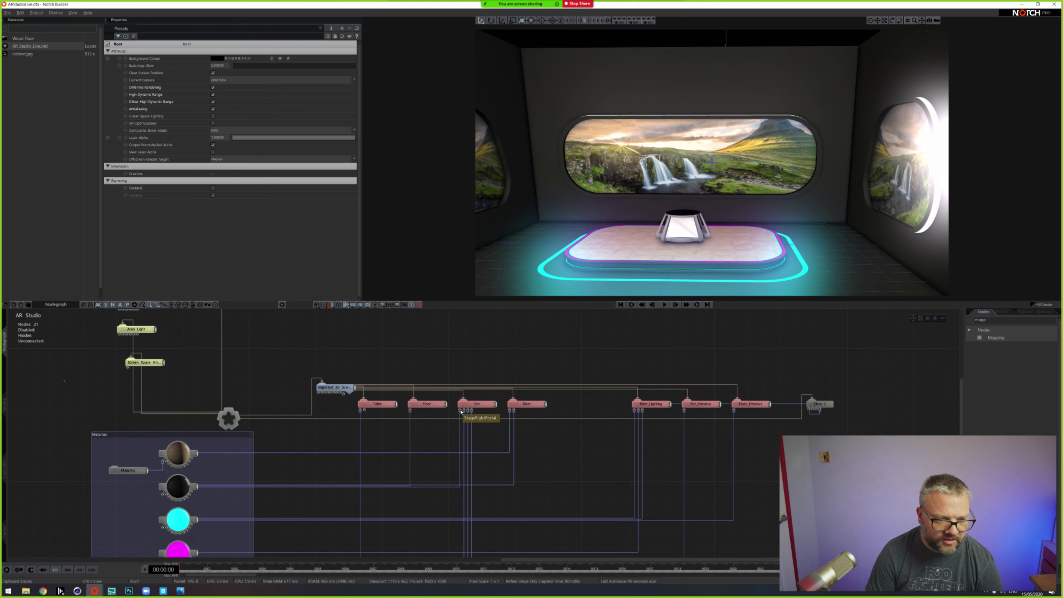
{"action": "middle_click_drag", "start_coordinate": [184, 343], "coordinate": [235, 371]}
{"action": "left_click", "coordinate": [188, 357]}
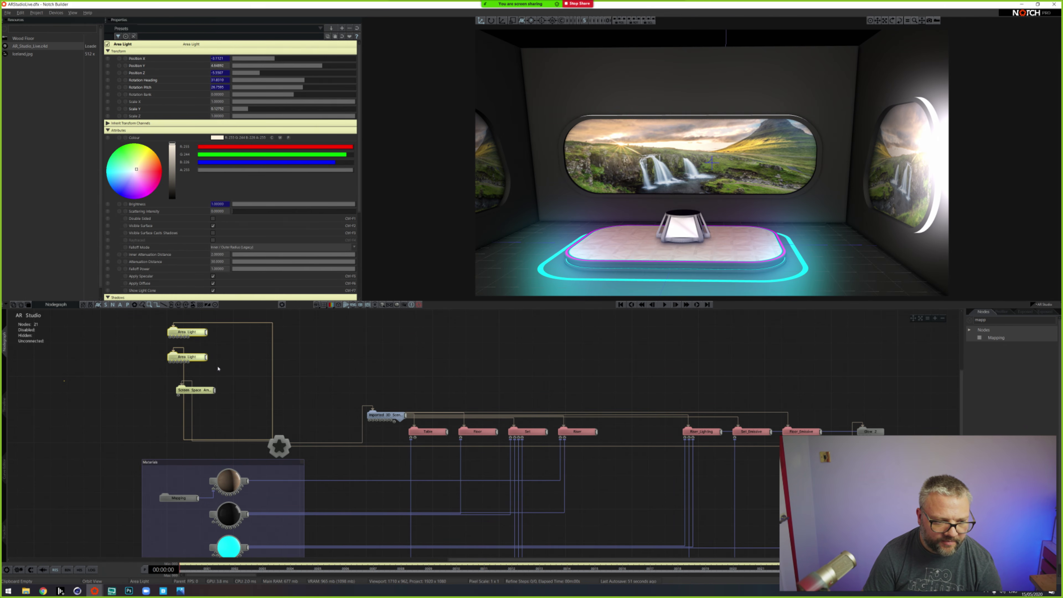
{"action": "left_click_drag", "start_coordinate": [352, 205], "coordinate": [316, 216]}
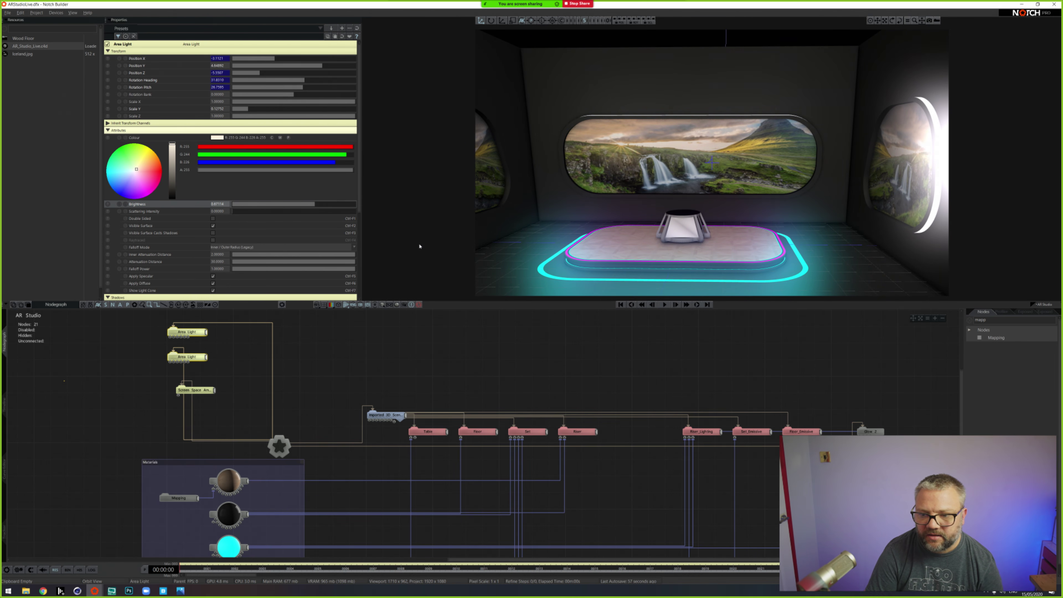
Step: Reduce the Glow node's Blend Amount to about 0.6 and check the softer glow around the studio
{"action": "left_click", "coordinate": [869, 431]}
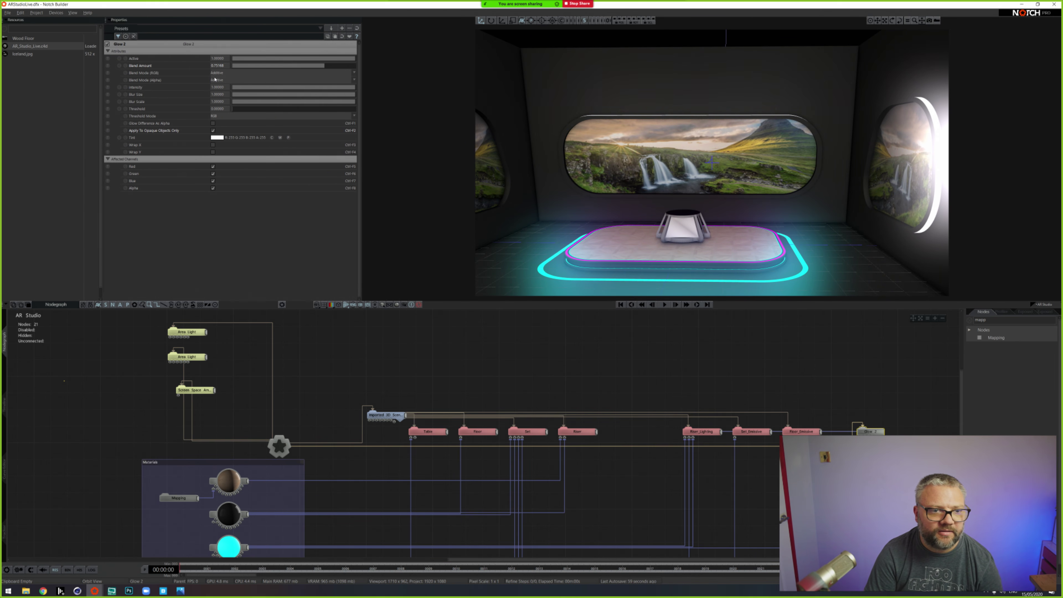
{"action": "left_click_drag", "start_coordinate": [325, 69], "coordinate": [307, 71]}
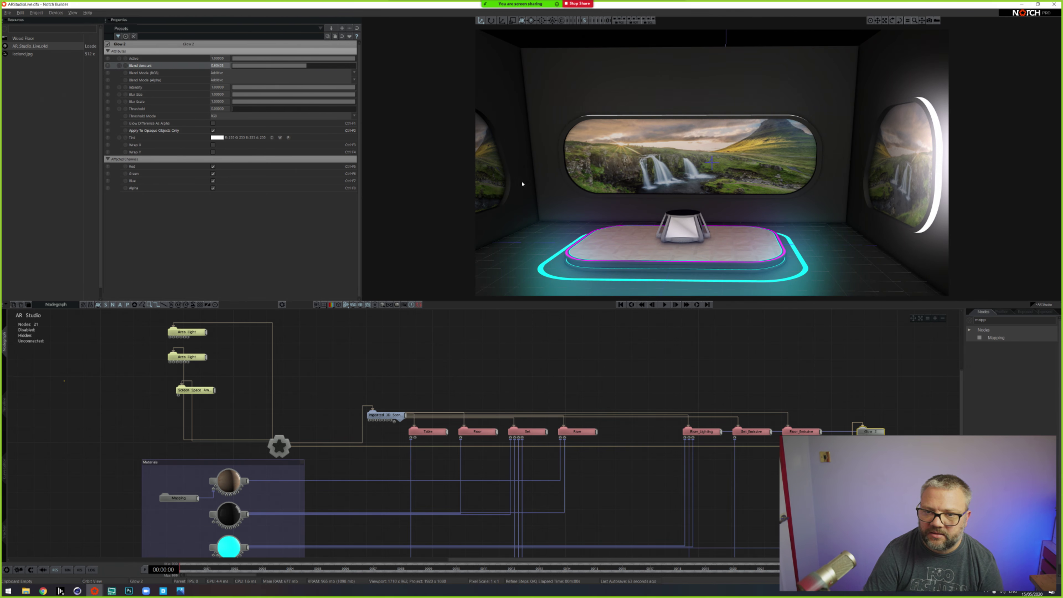
{"action": "left_click_drag", "start_coordinate": [522, 183], "coordinate": [638, 204]}
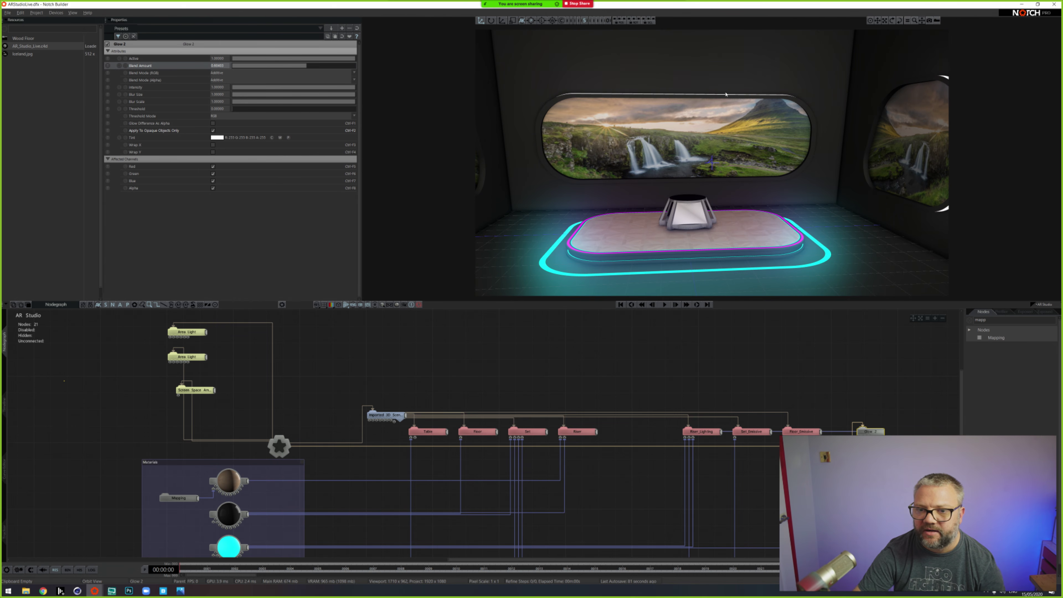
{"action": "left_click_drag", "start_coordinate": [665, 236], "coordinate": [758, 254]}
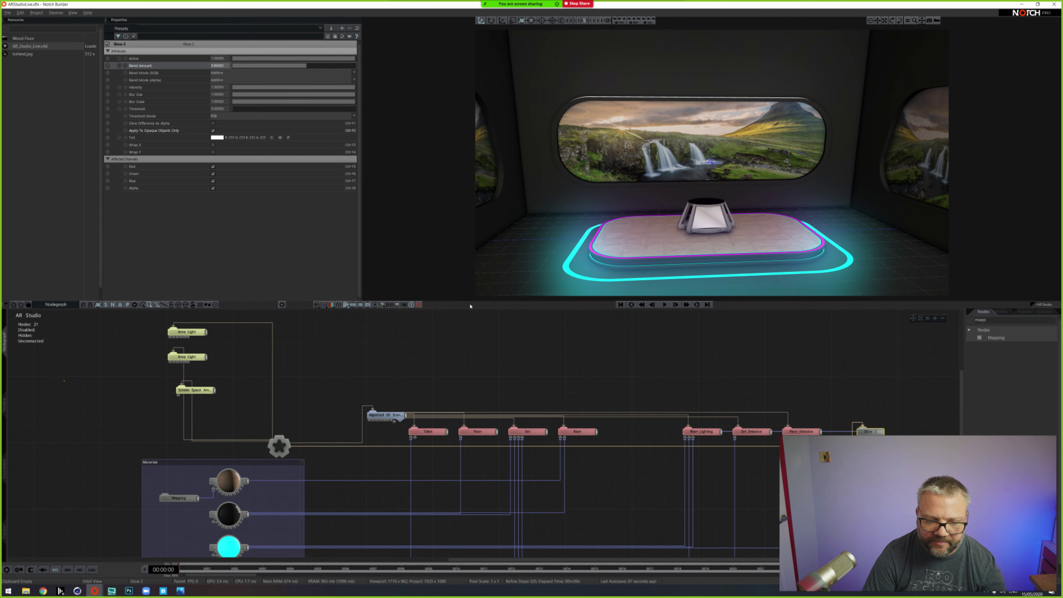
Step: Align the Screen Space Ambient Occlusion node neatly beneath the two Area Light nodes
{"action": "middle_click_drag", "start_coordinate": [340, 517], "coordinate": [469, 515]}
{"action": "left_click", "coordinate": [326, 391]}
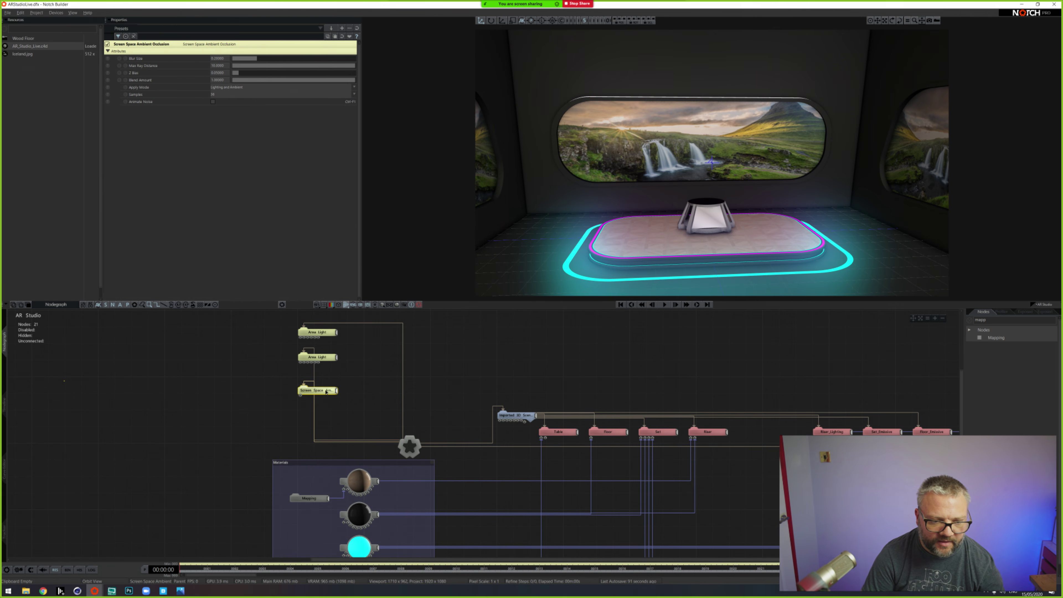
{"action": "mouse_move", "coordinate": [326, 391]}
{"action": "left_mouse_down"}
{"action": "mouse_move", "coordinate": [326, 374]}
{"action": "mouse_move", "coordinate": [326, 383]}
{"action": "left_mouse_up"}
Step: Examine the studio's three windows from the front and trace the window materials' connections through the node graph
{"action": "middle_click_drag", "start_coordinate": [570, 555], "coordinate": [493, 454]}
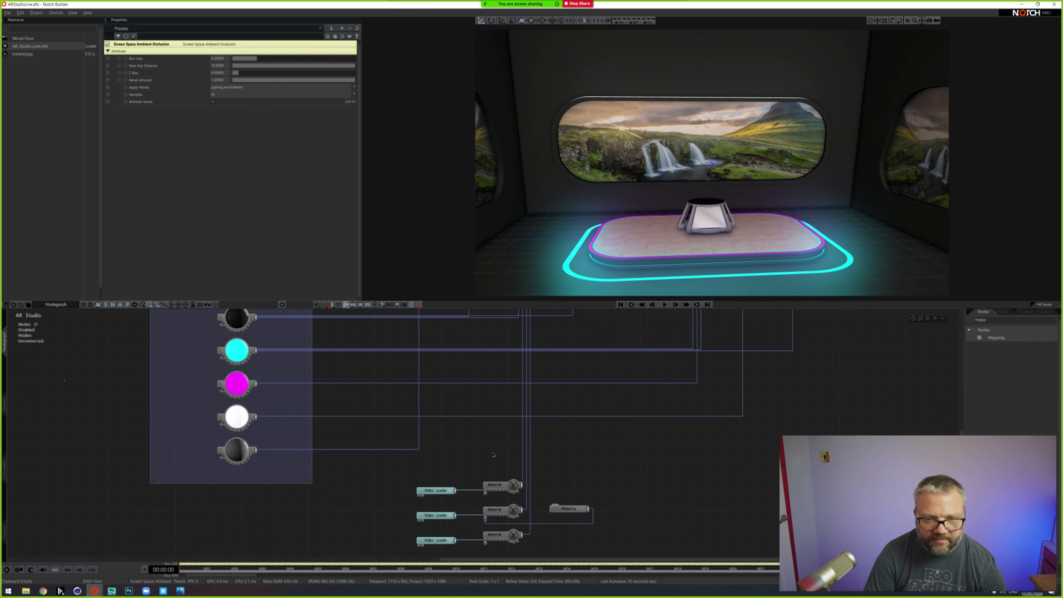
{"action": "left_click_drag", "start_coordinate": [595, 216], "coordinate": [668, 210]}
{"action": "mouse_move", "coordinate": [669, 209]}
{"action": "middle_mouse_down"}
{"action": "mouse_move", "coordinate": [670, 235]}
{"action": "mouse_move", "coordinate": [670, 218]}
{"action": "middle_mouse_up"}
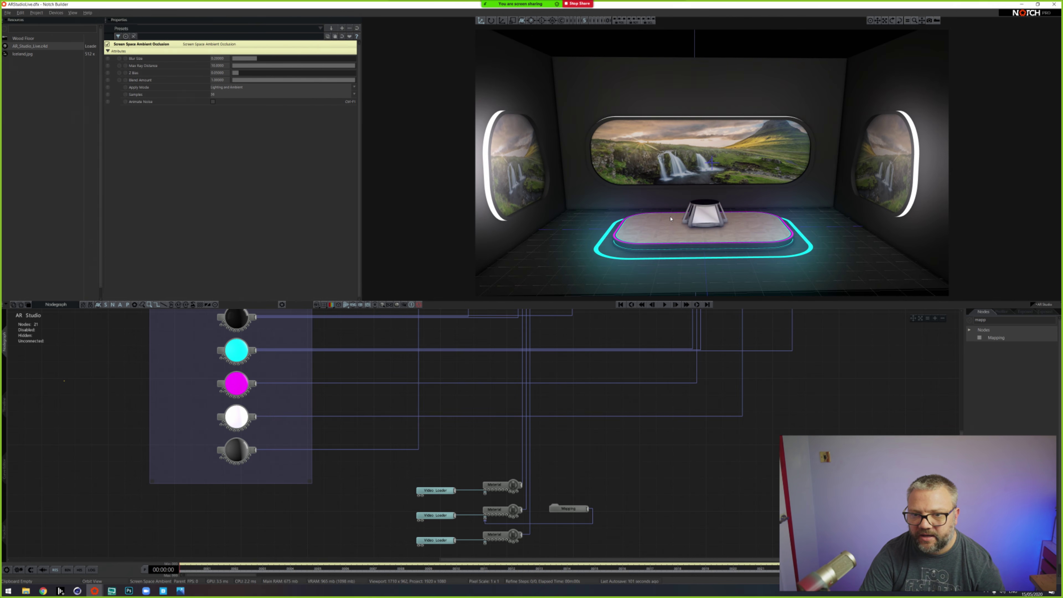
{"action": "scroll", "coordinate": [670, 219], "scroll_direction": "up", "scroll_amount": 2}
{"action": "scroll", "coordinate": [670, 222], "scroll_direction": "up", "scroll_amount": 2}
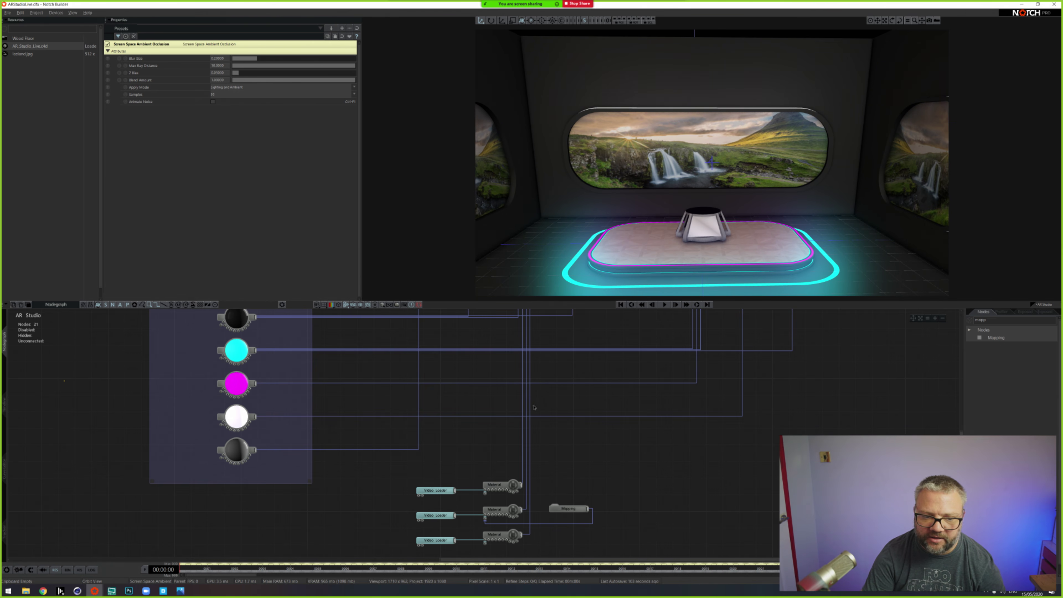
{"action": "middle_click_drag", "start_coordinate": [534, 407], "coordinate": [484, 434]}
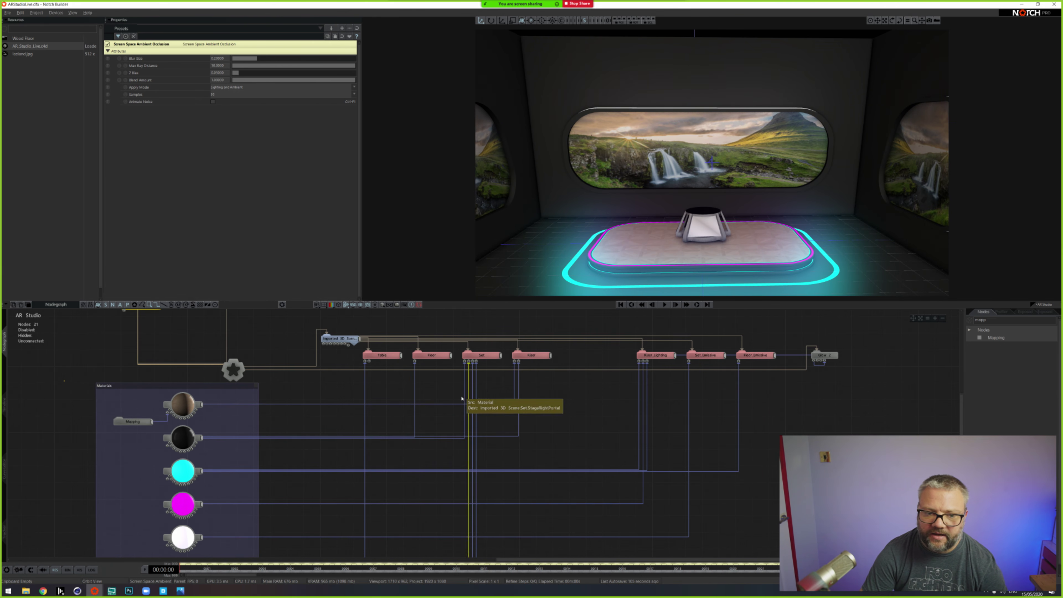
{"action": "middle_click_drag", "start_coordinate": [577, 402], "coordinate": [524, 403]}
{"action": "middle_click_drag", "start_coordinate": [420, 469], "coordinate": [479, 325]}
{"action": "middle_click_drag", "start_coordinate": [422, 367], "coordinate": [526, 441]}
Step: Add an Exposable Camera node above the Area Lights, connect it to the root and view the scene through it
{"action": "middle_click_drag", "start_coordinate": [492, 391], "coordinate": [440, 452]}
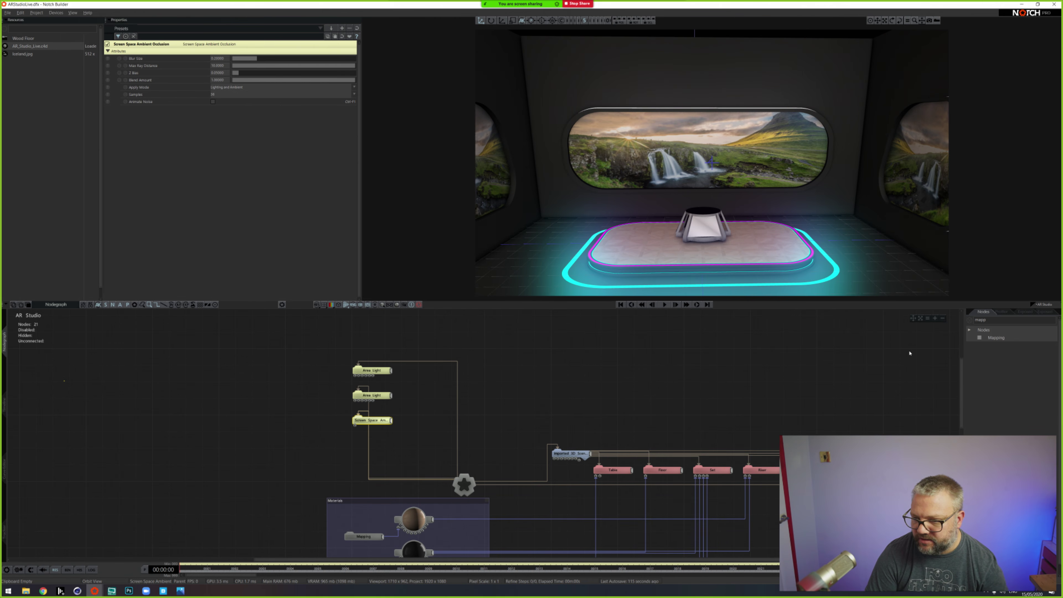
{"action": "key", "text": "BackSpace"}
{"action": "key", "text": "BackSpace"}
{"action": "key", "text": "BackSpace"}
{"action": "key", "text": "BackSpace"}
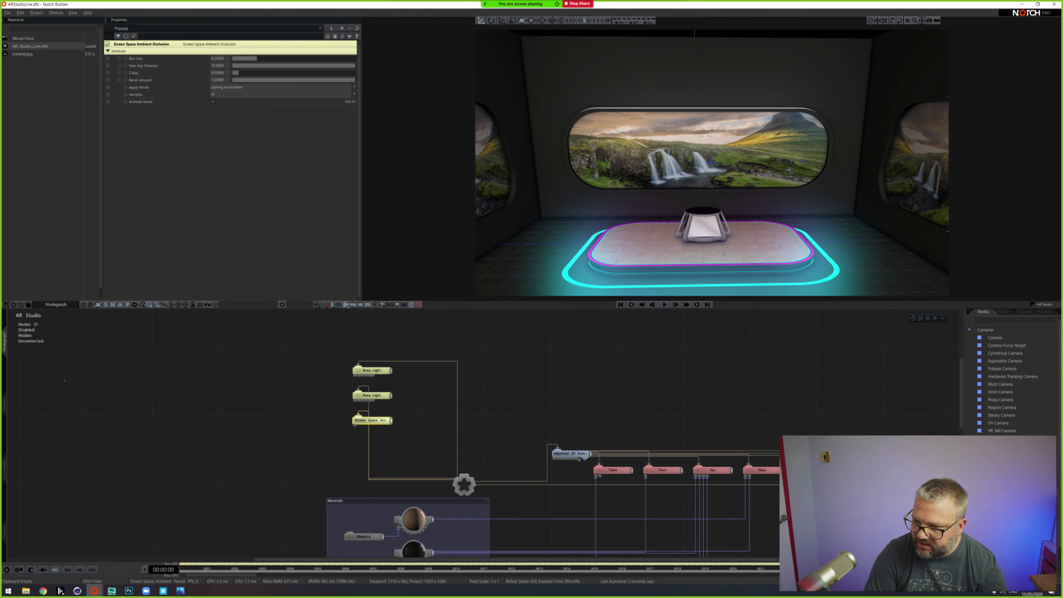
{"action": "left_click_drag", "start_coordinate": [1004, 361], "coordinate": [373, 344]}
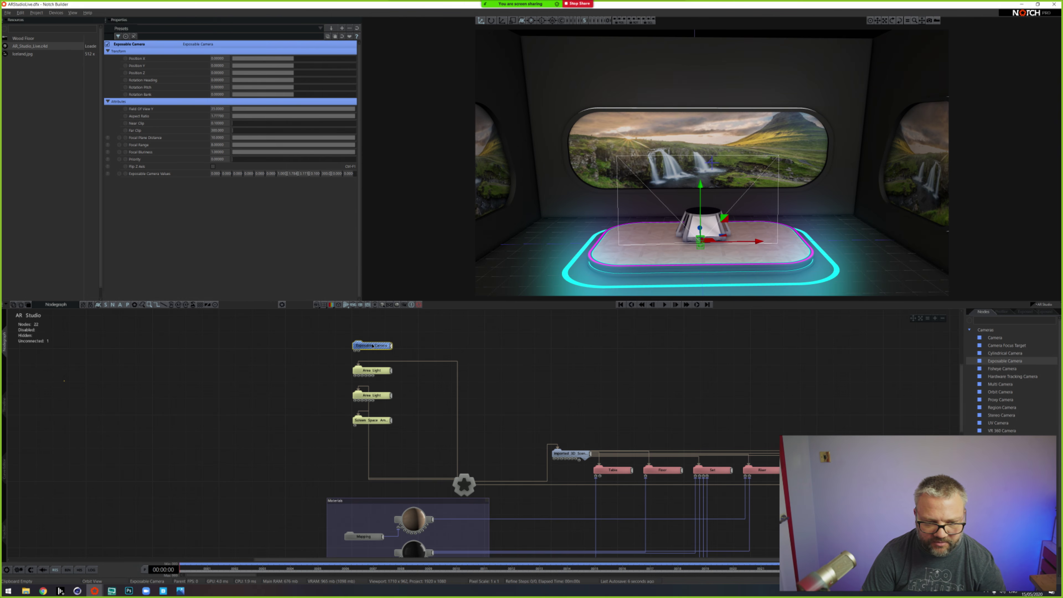
{"action": "key", "text": "r"}
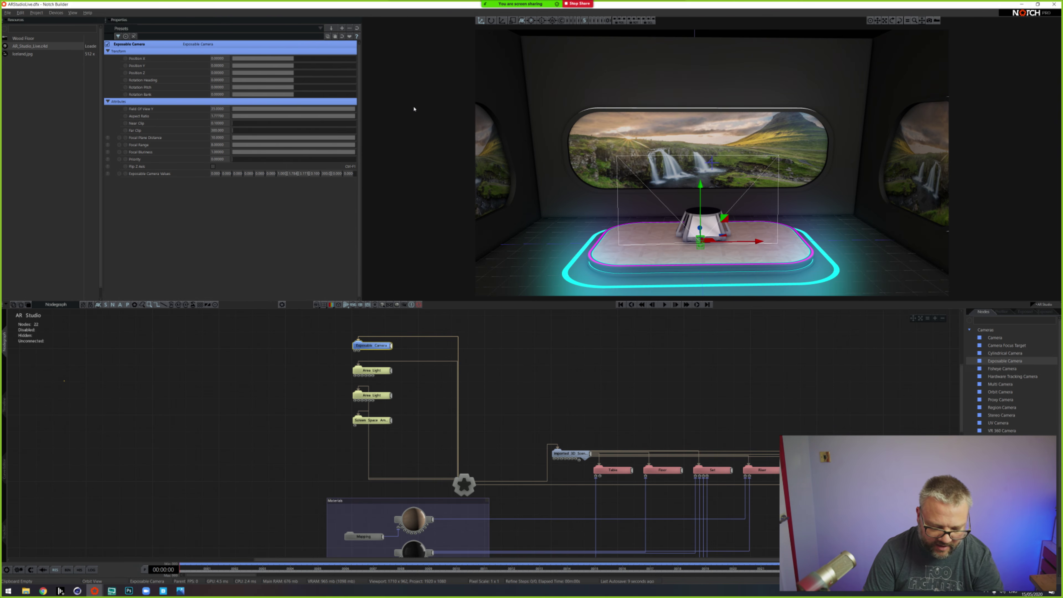
{"action": "key", "text": "0"}
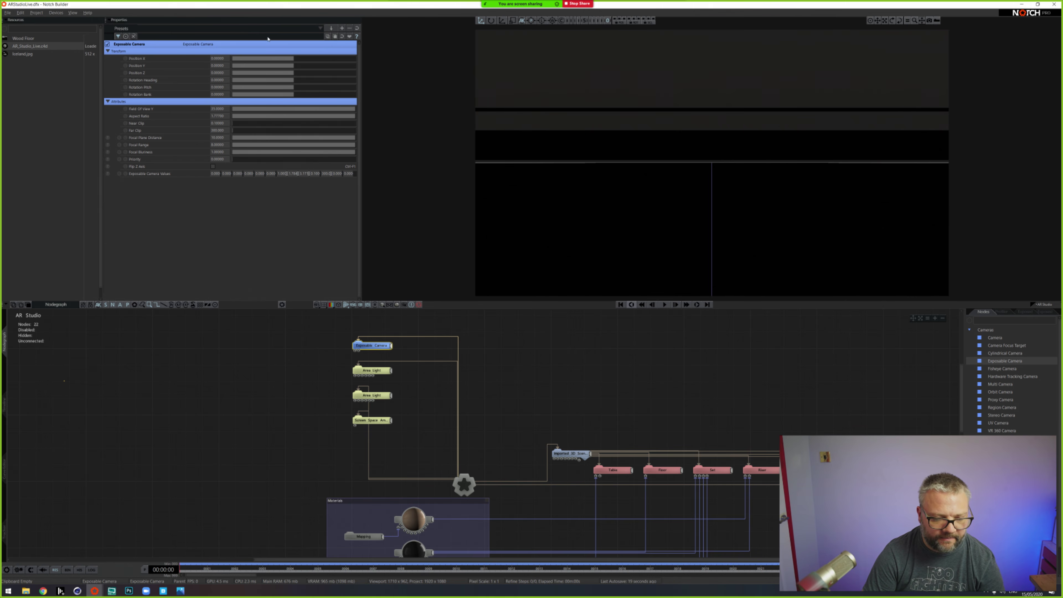
Step: Set the Exposable Camera's Position Z to -10 and Position Y to 1.73
{"action": "left_click", "coordinate": [224, 73]}
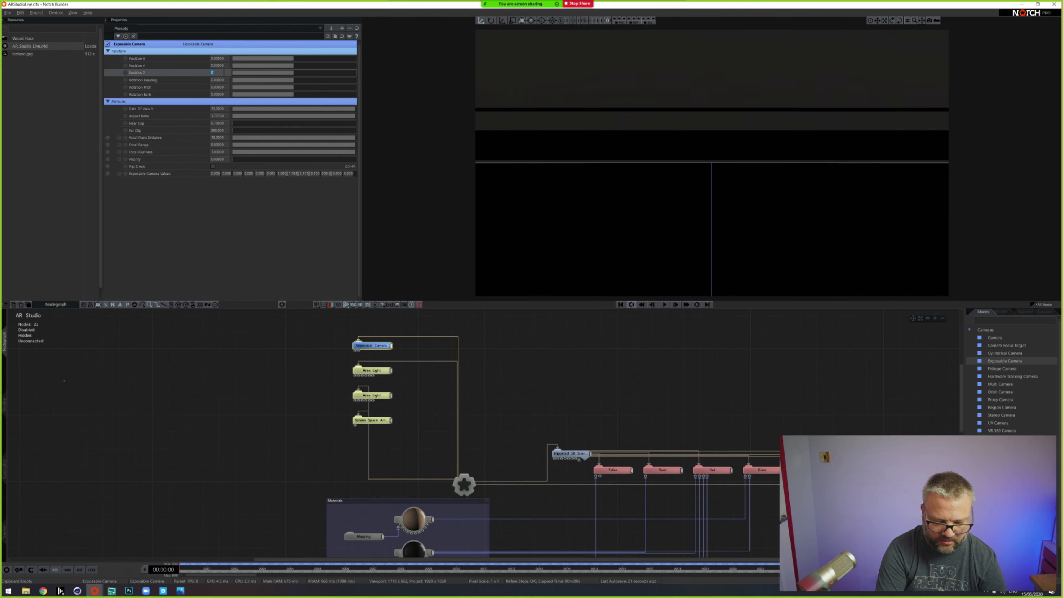
{"action": "type", "text": "-10"}
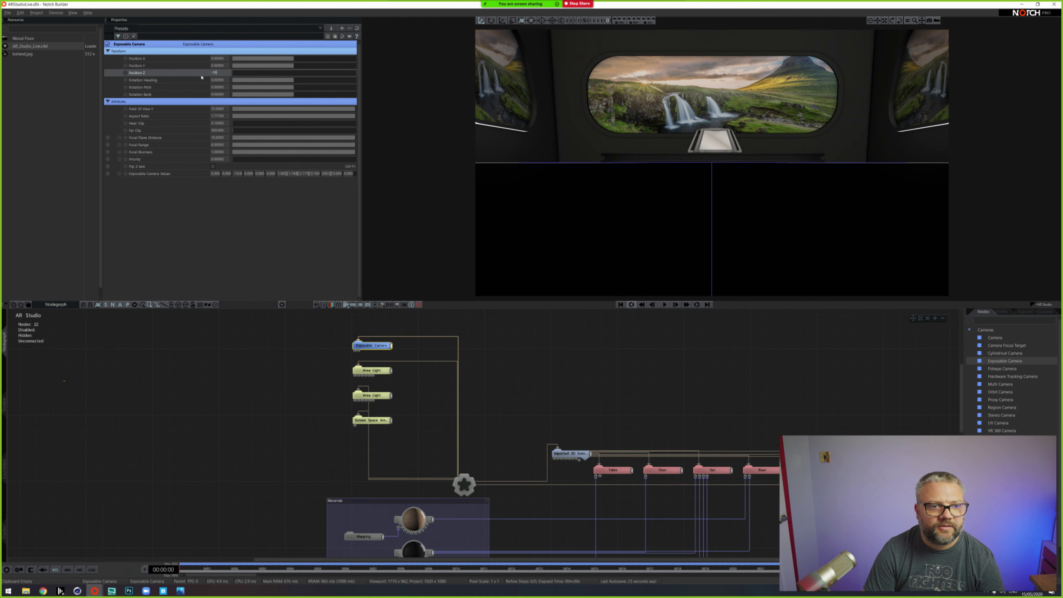
{"action": "left_click", "coordinate": [217, 66]}
{"action": "type", "text": "1"}
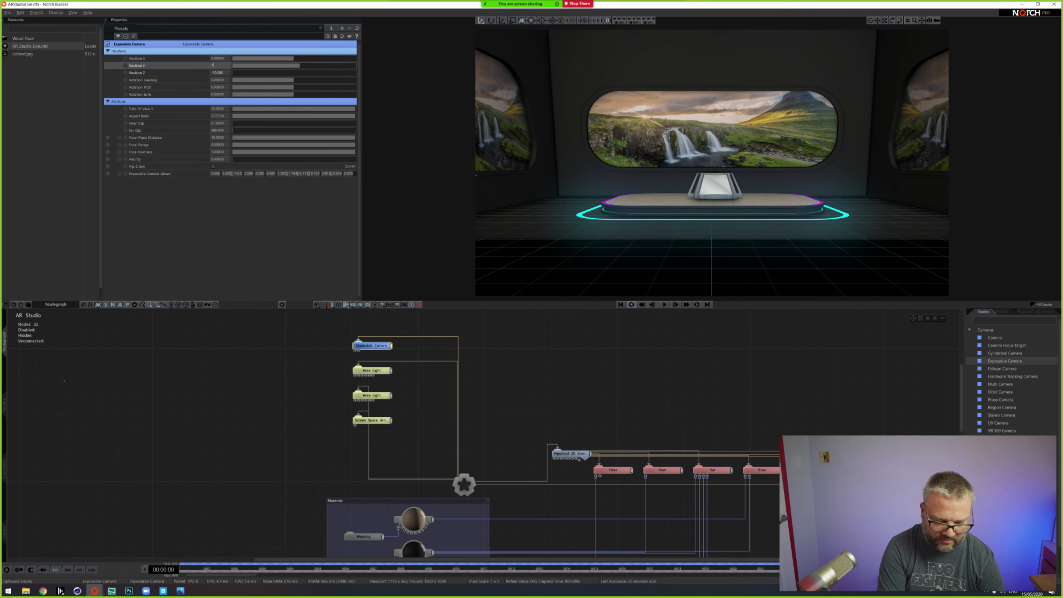
{"action": "type", "text": ".73"}
{"action": "key", "text": "Return"}
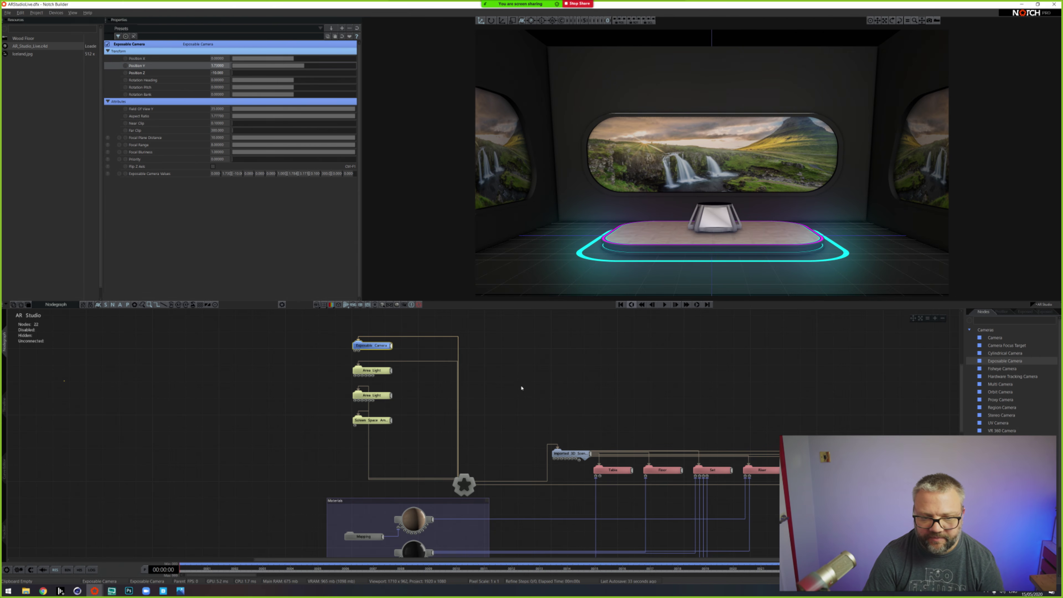
Step: Expose the Video property of the top window Video Loader under the exposed name StageLeftPortal
{"action": "right_click", "coordinate": [687, 354]}
{"action": "left_click", "coordinate": [585, 368]}
{"action": "middle_click_drag", "start_coordinate": [673, 401], "coordinate": [496, 326]}
{"action": "middle_click_drag", "start_coordinate": [745, 432], "coordinate": [706, 307]}
{"action": "middle_click_drag", "start_coordinate": [572, 397], "coordinate": [609, 315]}
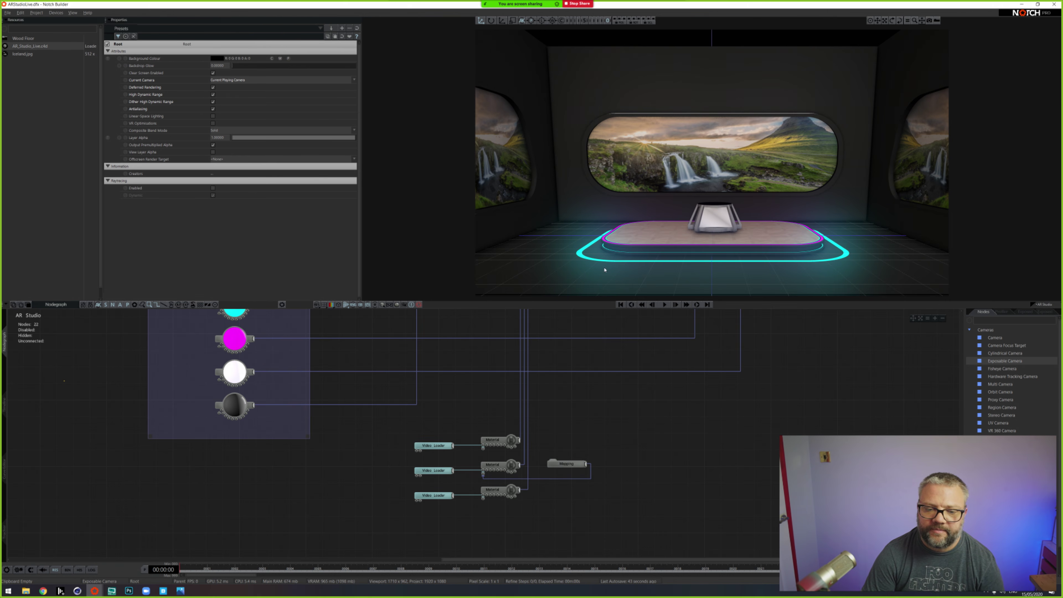
{"action": "left_click", "coordinate": [435, 445]}
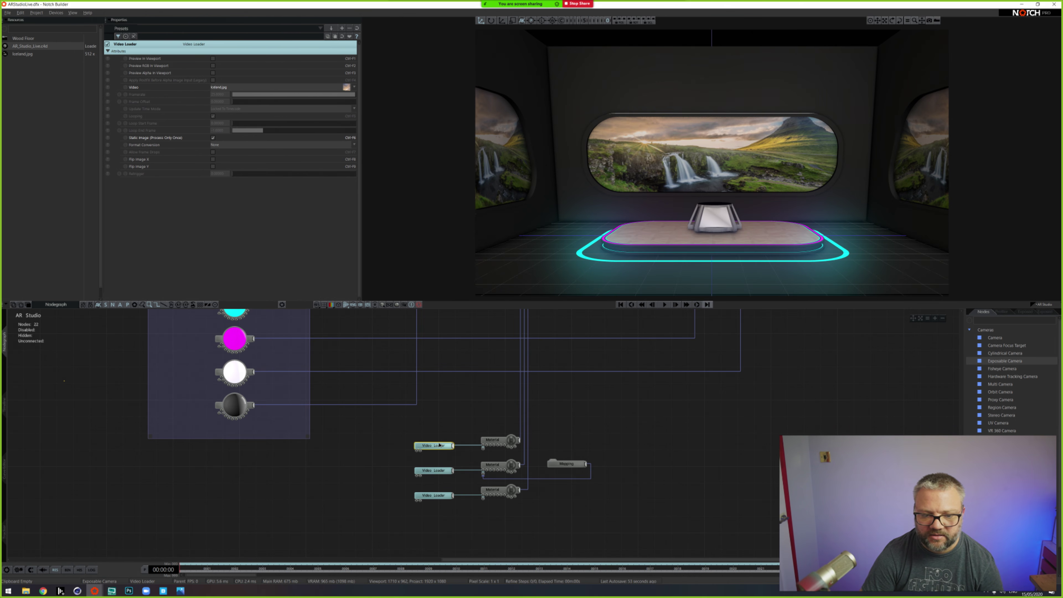
{"action": "left_click", "coordinate": [108, 88]}
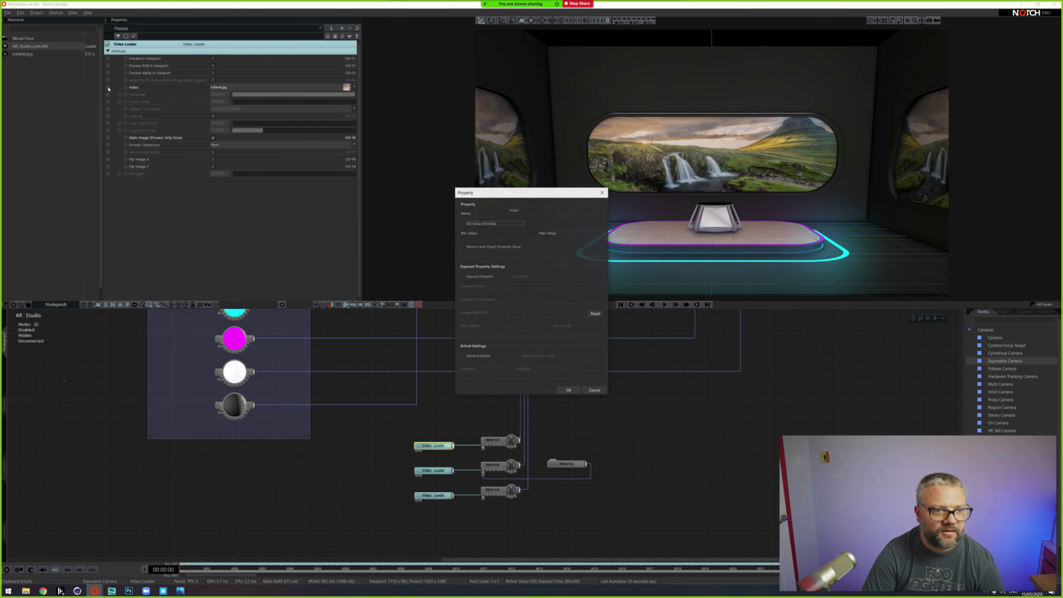
{"action": "left_click", "coordinate": [463, 277]}
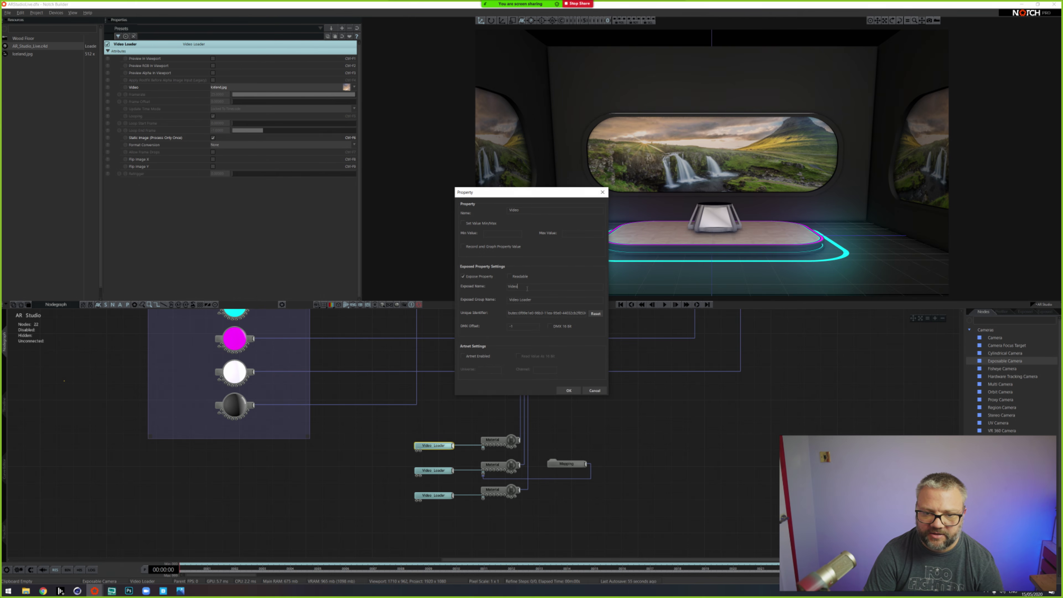
{"action": "double_click", "coordinate": [513, 287]}
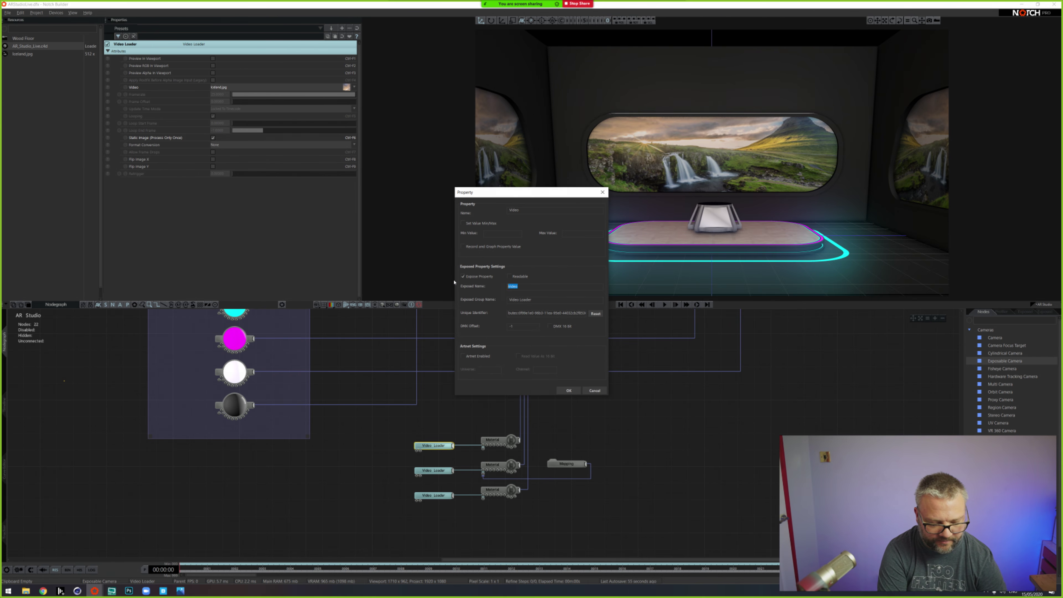
{"action": "type", "text": "A"}
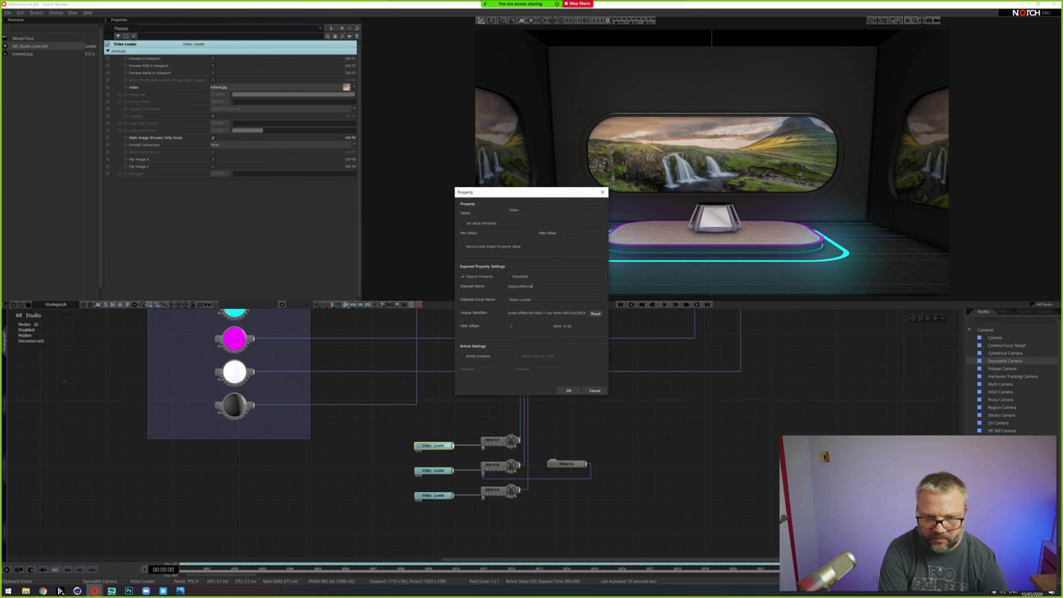
{"action": "left_click", "coordinate": [570, 391]}
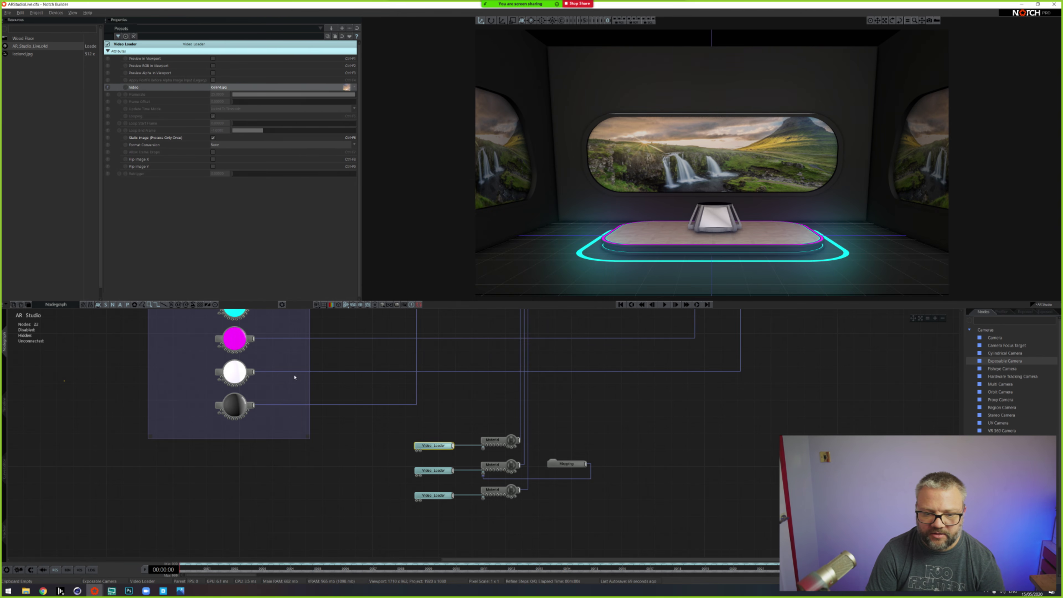
Step: Expose the middle Video Loader's Video property with the exposed name CenterPortal
{"action": "left_click", "coordinate": [434, 471]}
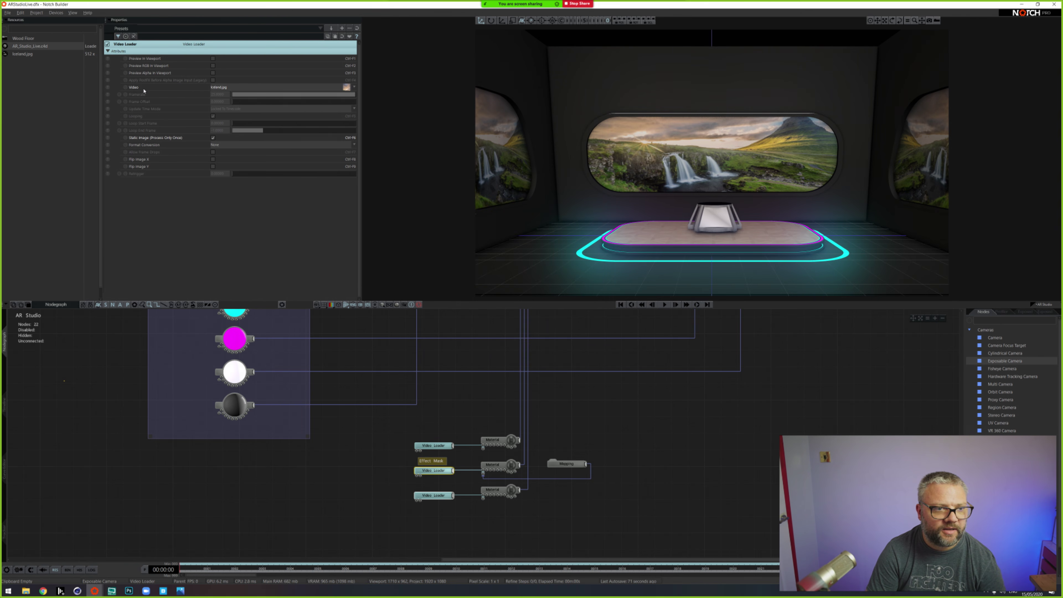
{"action": "left_click", "coordinate": [125, 89]}
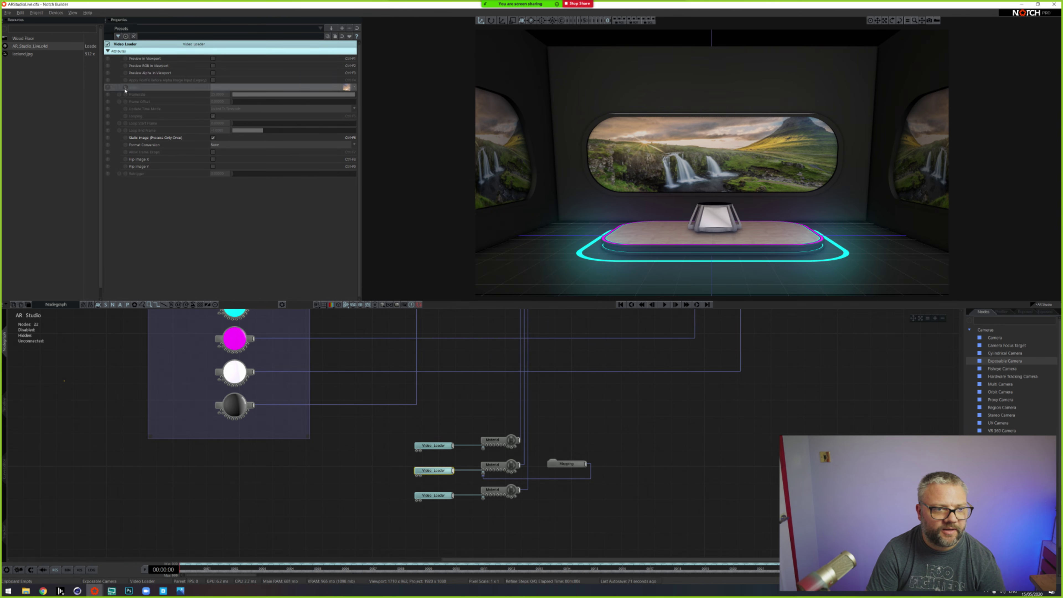
{"action": "left_click", "coordinate": [111, 88]}
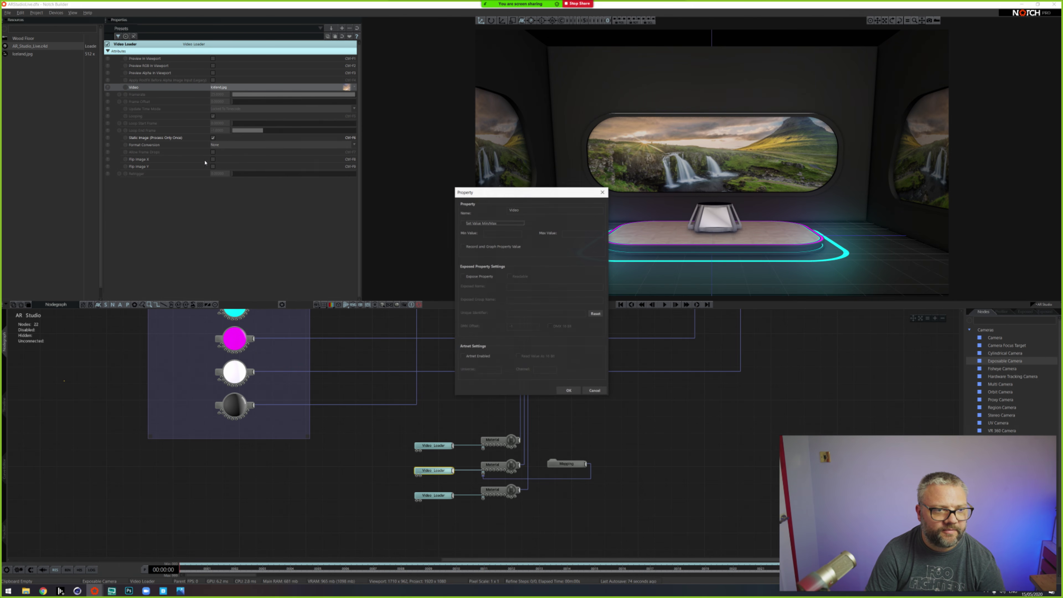
{"action": "double_click", "coordinate": [531, 288]}
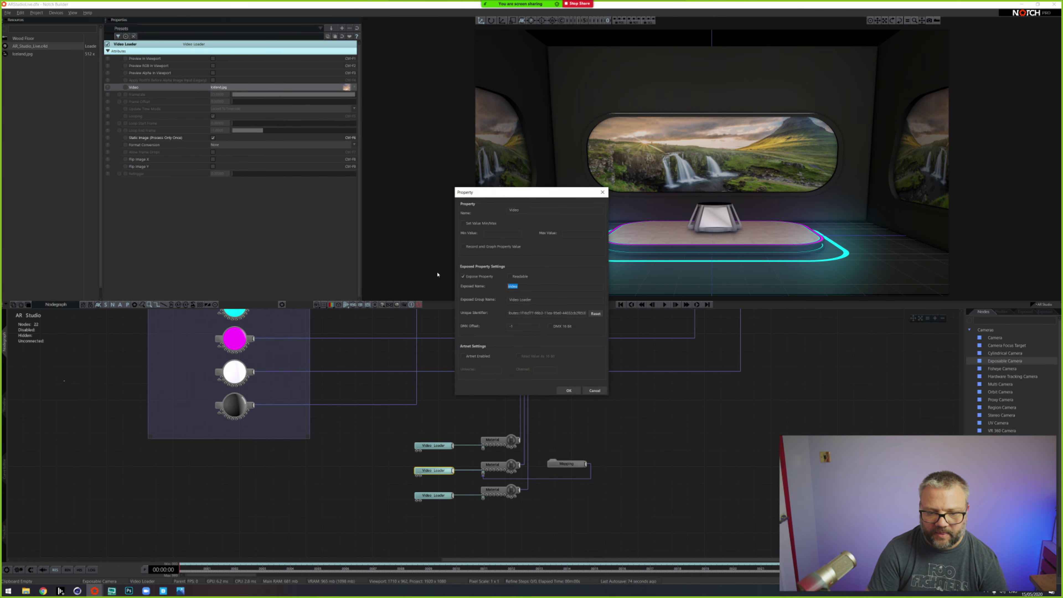
{"action": "type", "text": "c"}
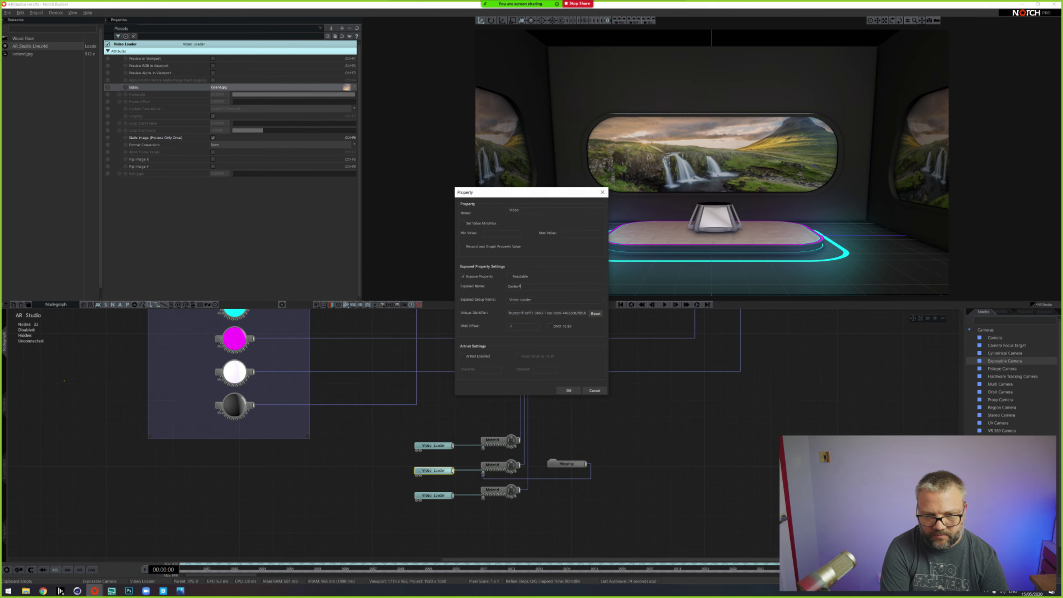
{"action": "left_click", "coordinate": [568, 391]}
Step: Expose the Video property on the lowest Video Loader and name it StageRightPortal
{"action": "left_click", "coordinate": [494, 490]}
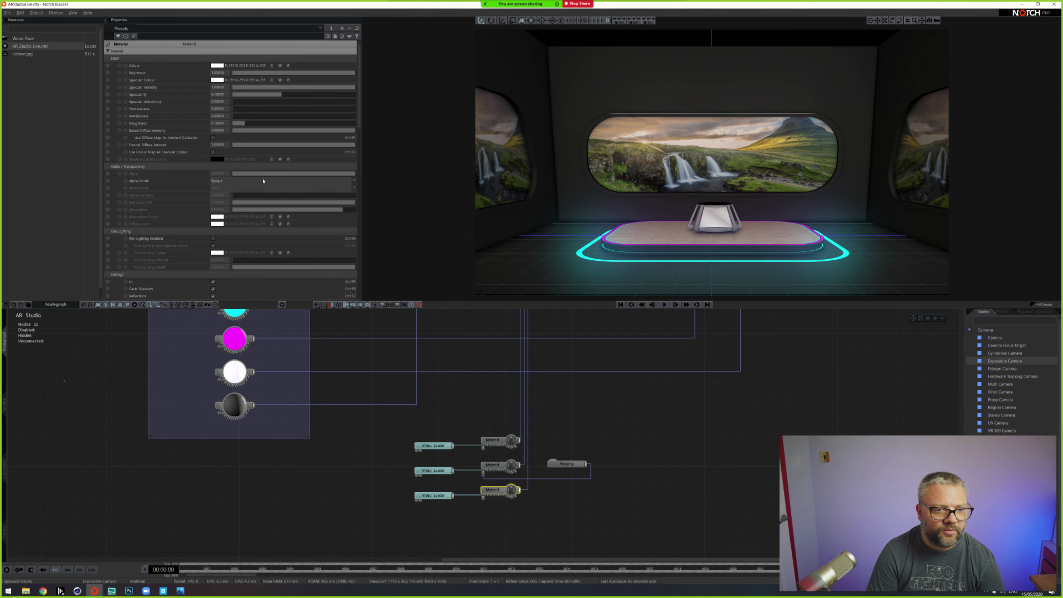
{"action": "left_click", "coordinate": [433, 496]}
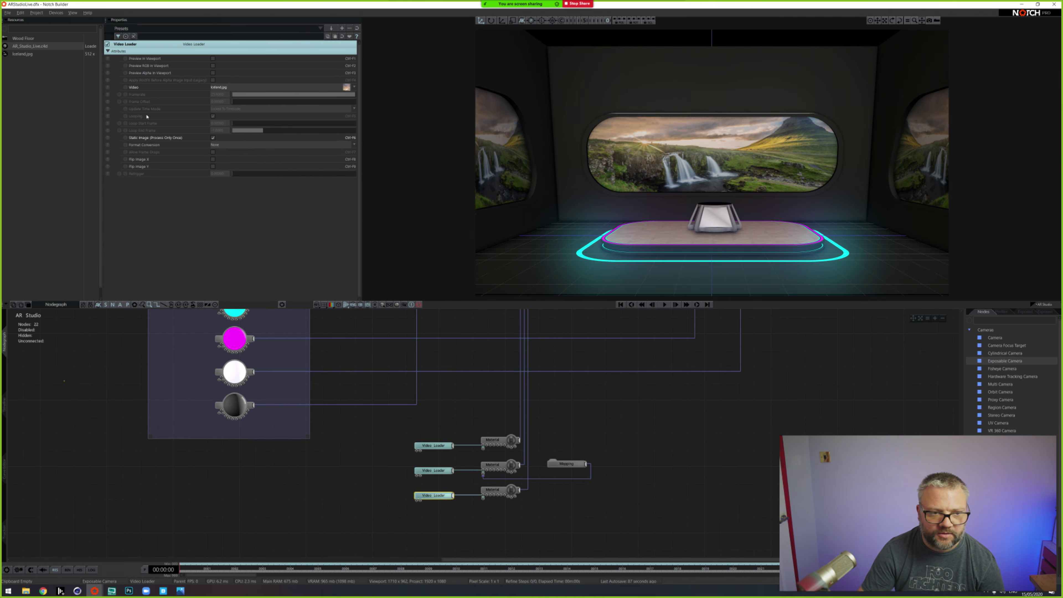
{"action": "left_click", "coordinate": [108, 87]}
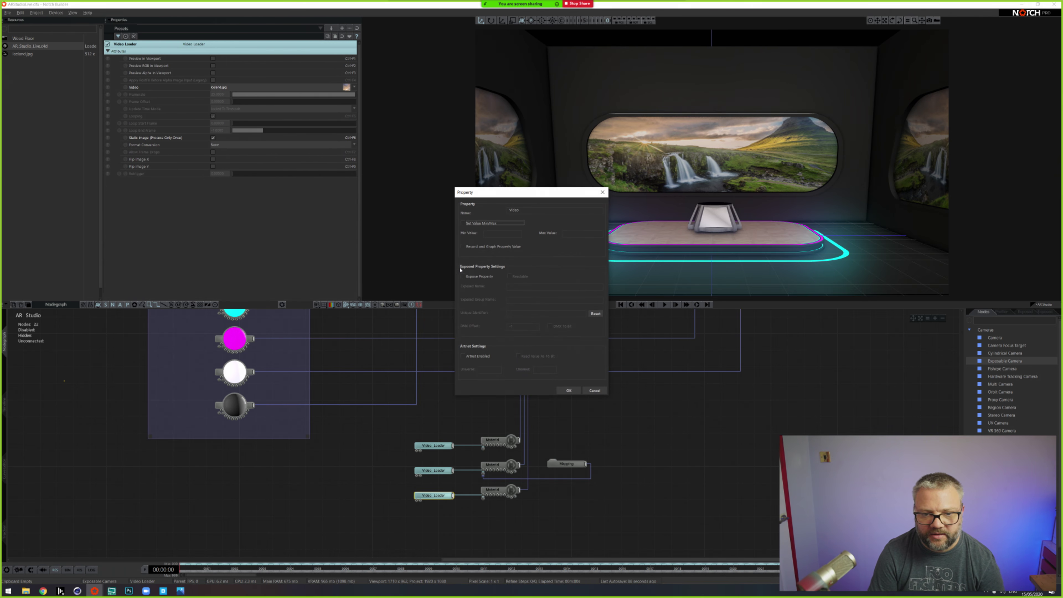
{"action": "left_click", "coordinate": [463, 276]}
{"action": "double_click", "coordinate": [543, 288]}
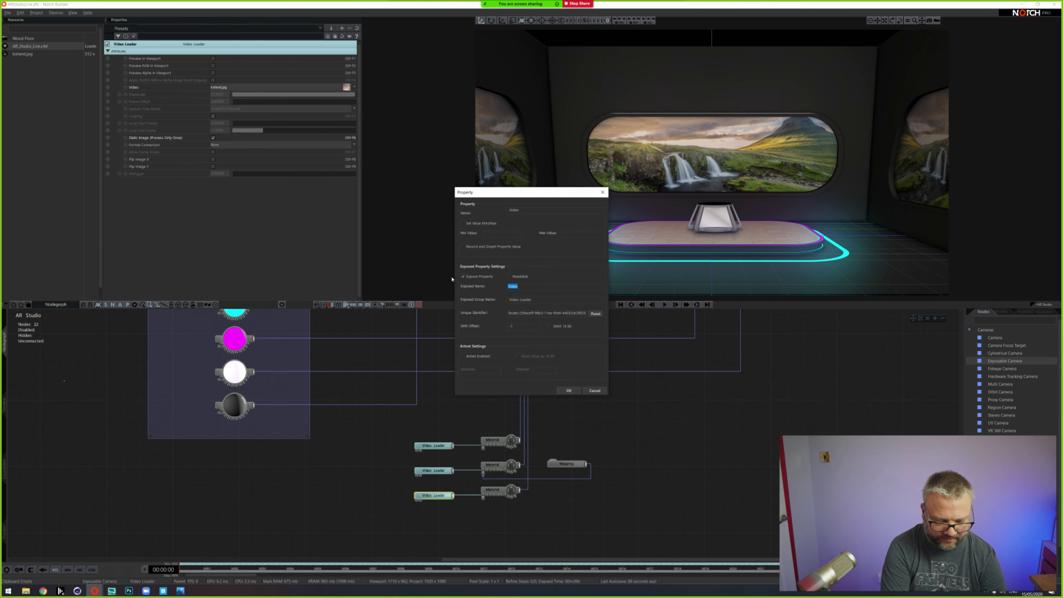
{"action": "type", "text": "StageRightPortal"}
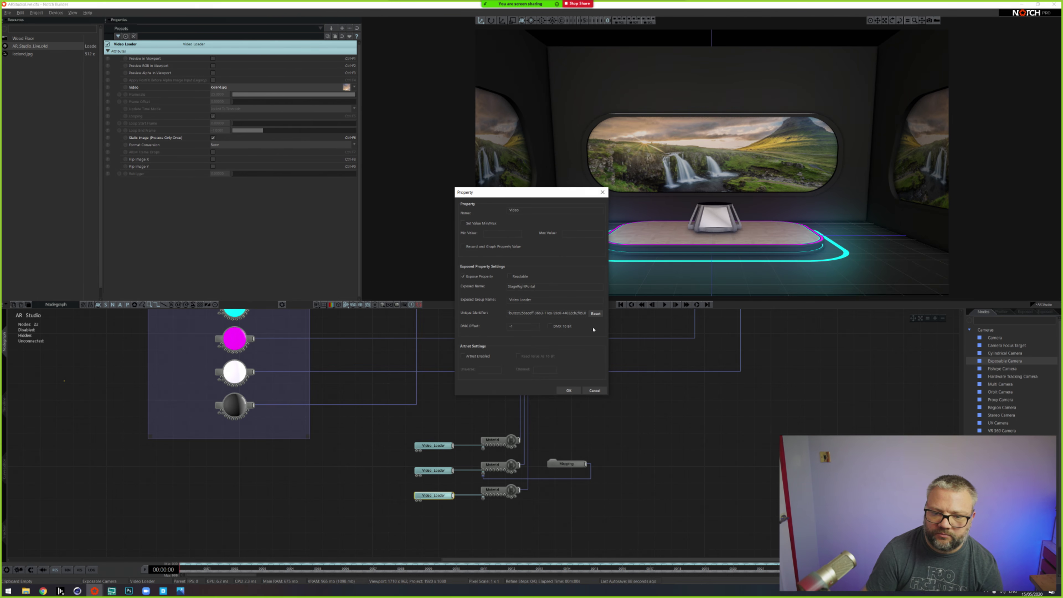
{"action": "left_click", "coordinate": [568, 392]}
Step: Expose the Colour property of the cyan Emissive Material, keeping its default exposed name
{"action": "middle_click_drag", "start_coordinate": [540, 385], "coordinate": [504, 368]}
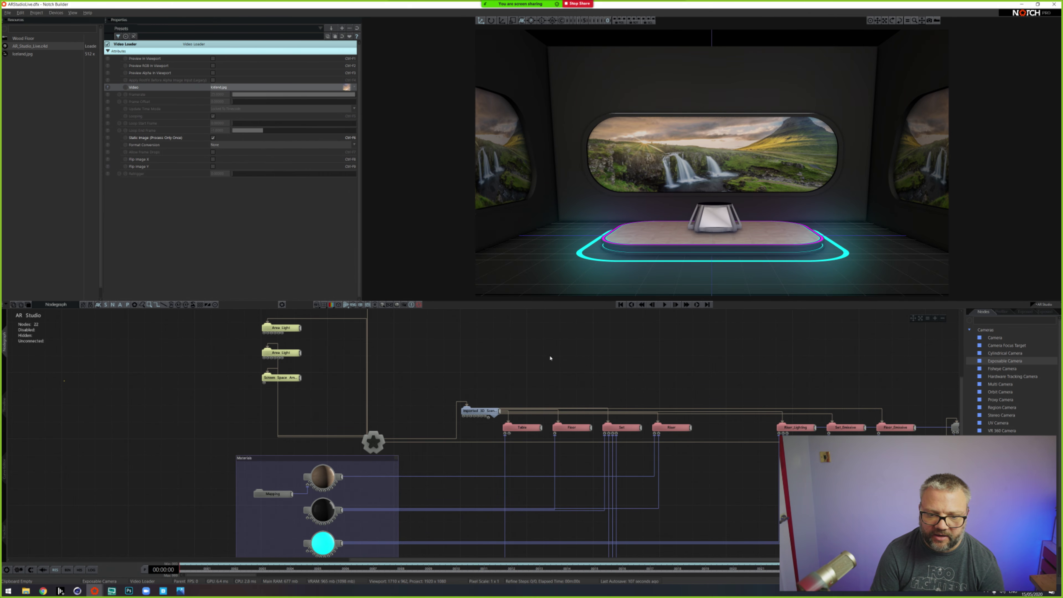
{"action": "middle_click_drag", "start_coordinate": [393, 419], "coordinate": [384, 285]}
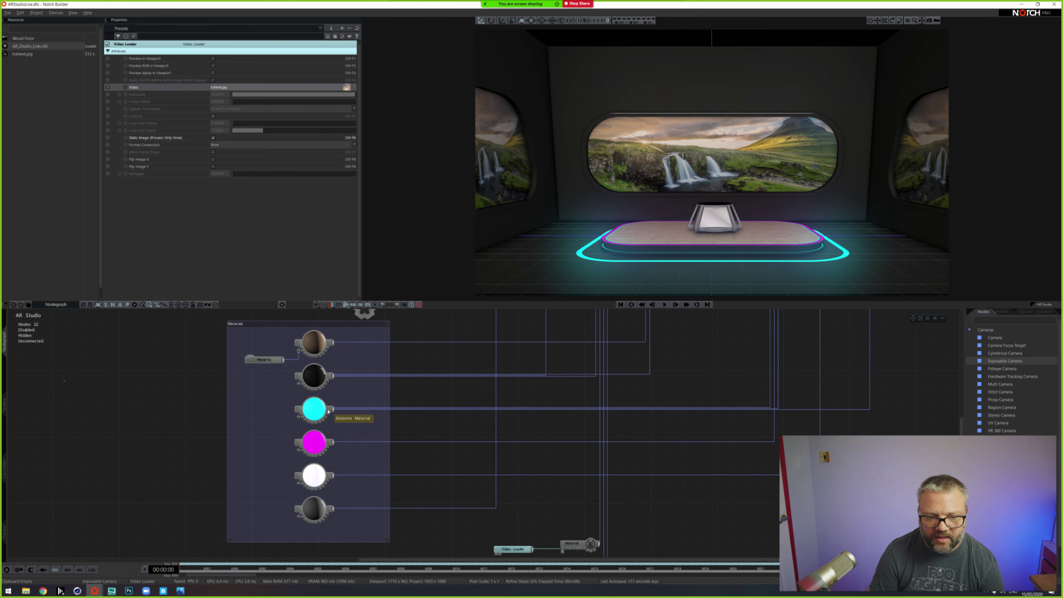
{"action": "left_click", "coordinate": [314, 409]}
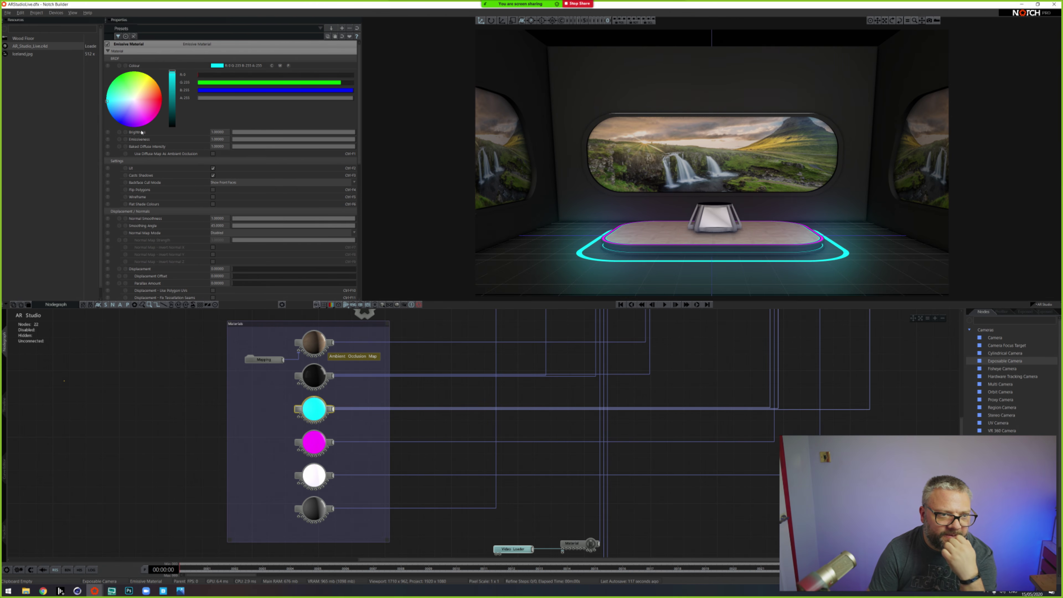
{"action": "left_click", "coordinate": [108, 65]}
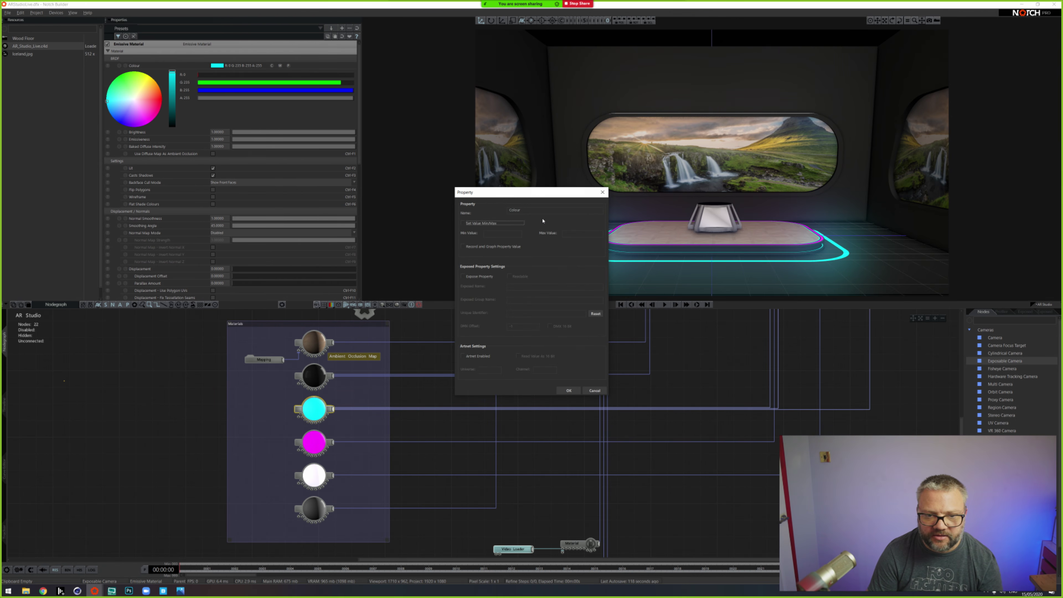
{"action": "left_click", "coordinate": [464, 277]}
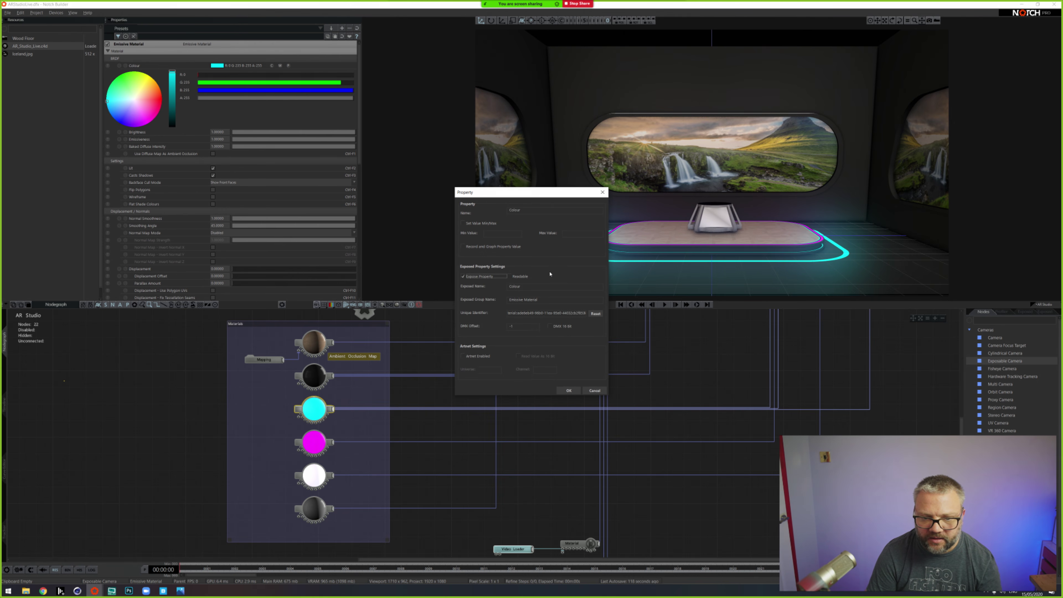
{"action": "left_click", "coordinate": [569, 390]}
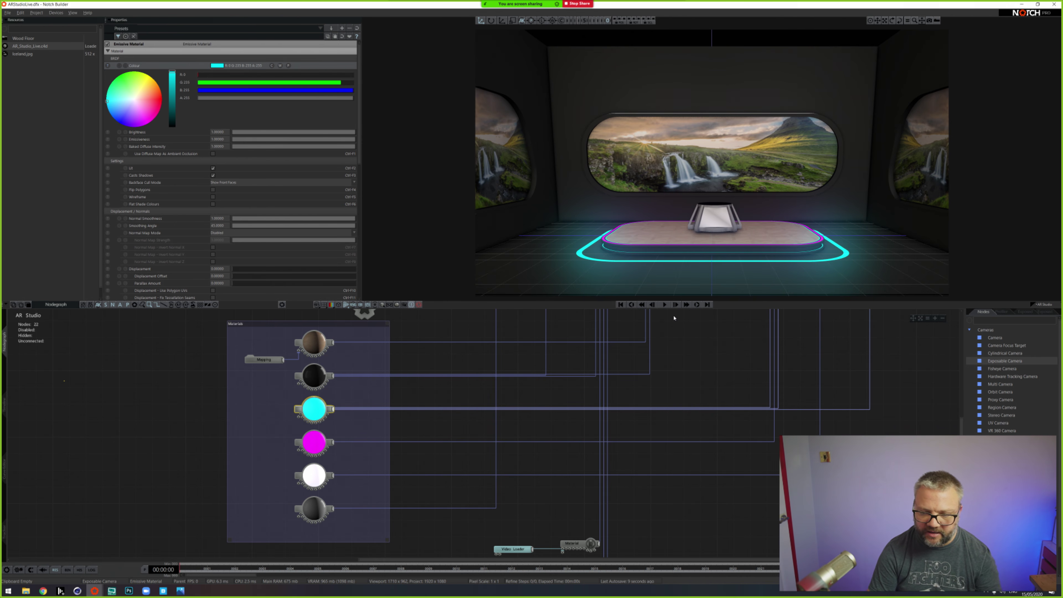
Step: Show the list of exposed properties and expose the Exposable Camera Values property of the Exposable Camera node
{"action": "left_click", "coordinate": [1046, 315]}
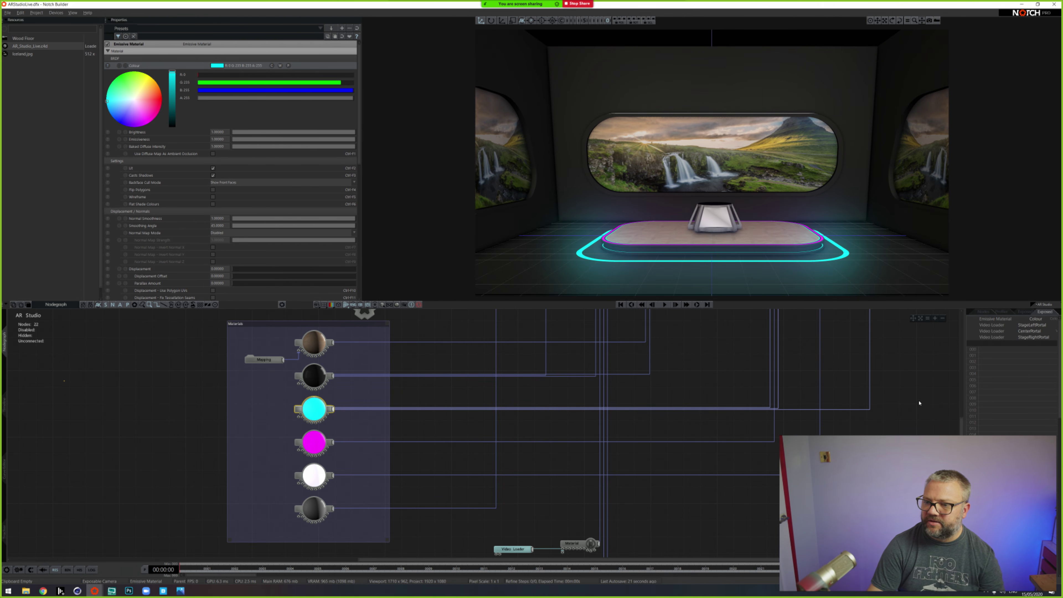
{"action": "middle_click_drag", "start_coordinate": [479, 363], "coordinate": [645, 527]}
{"action": "left_click", "coordinate": [445, 334]}
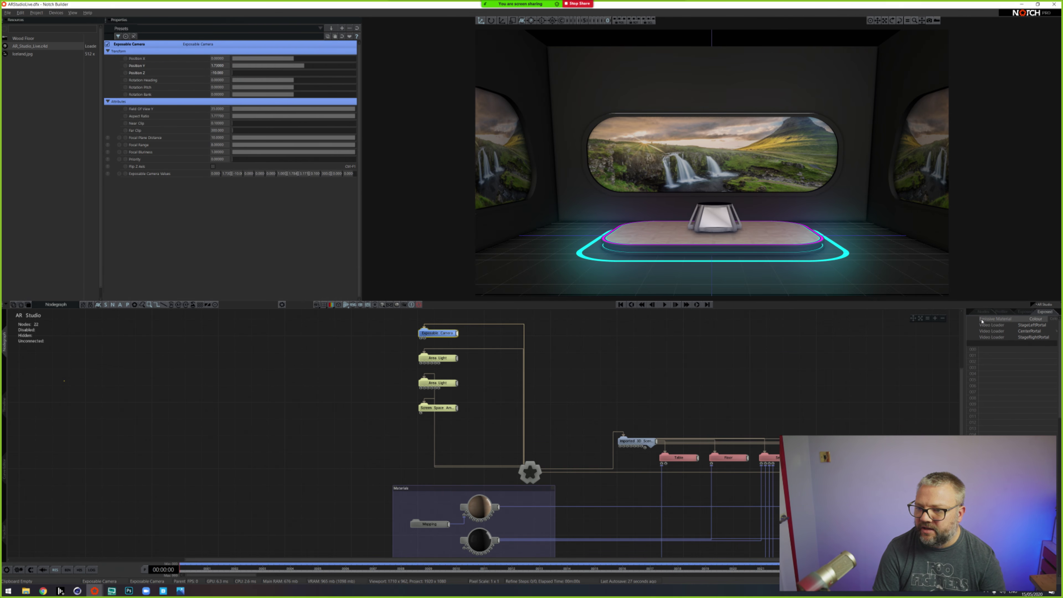
{"action": "left_click", "coordinate": [107, 176]}
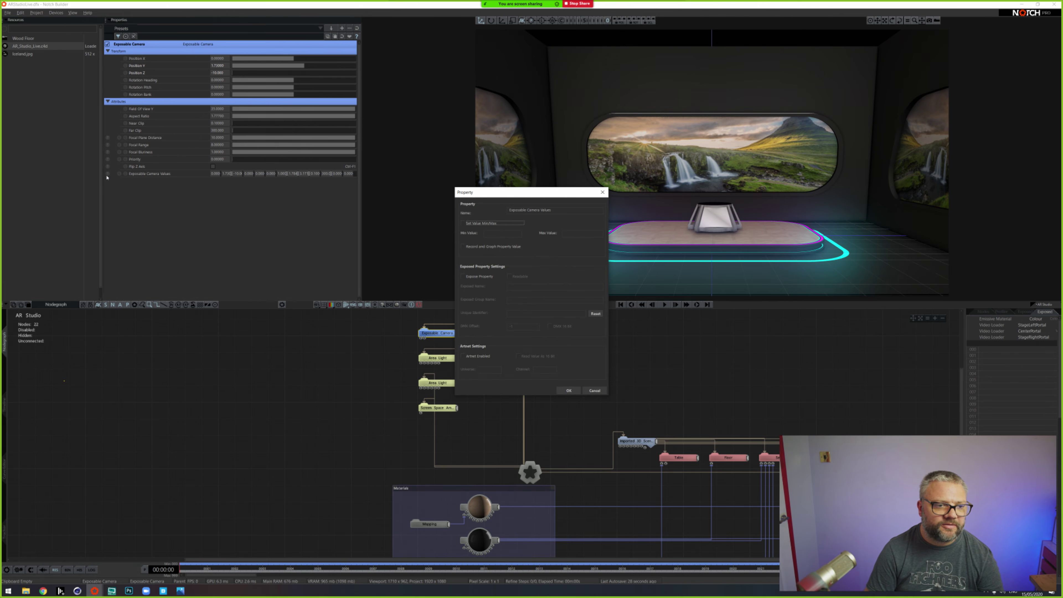
{"action": "left_click", "coordinate": [463, 277]}
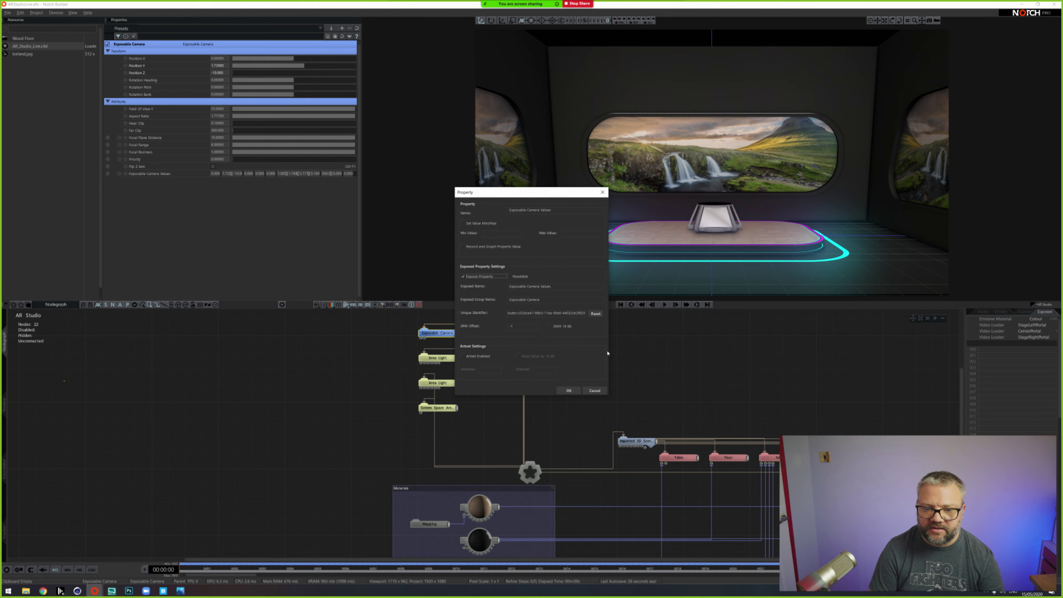
{"action": "left_click", "coordinate": [569, 392]}
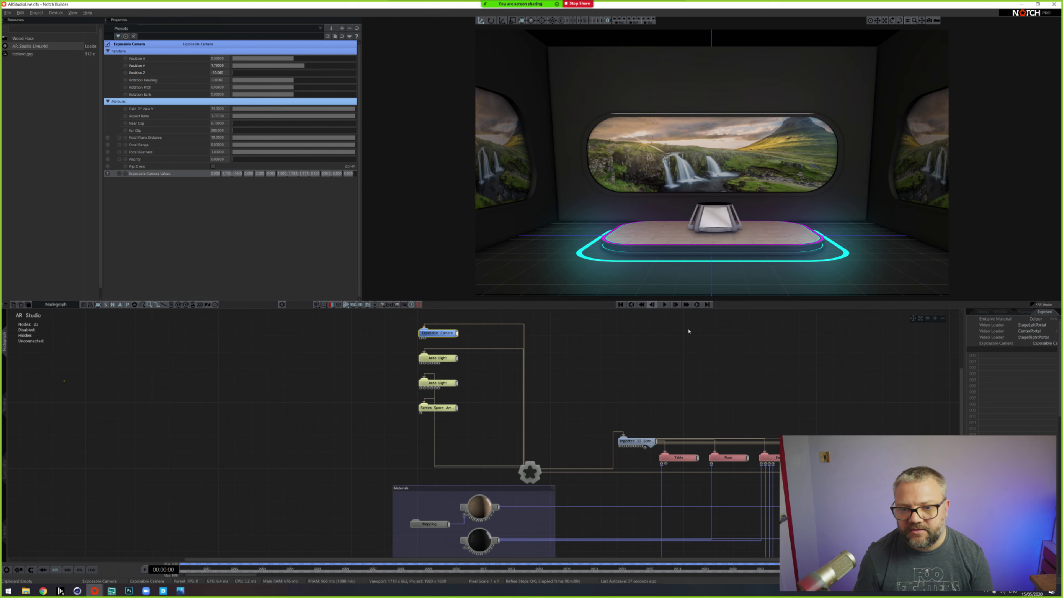
Step: Switch to d3manager and create a new project named ARStudio_Live in the Disguise Webinar folder
{"action": "left_click", "coordinate": [60, 591]}
{"action": "left_click", "coordinate": [440, 185]}
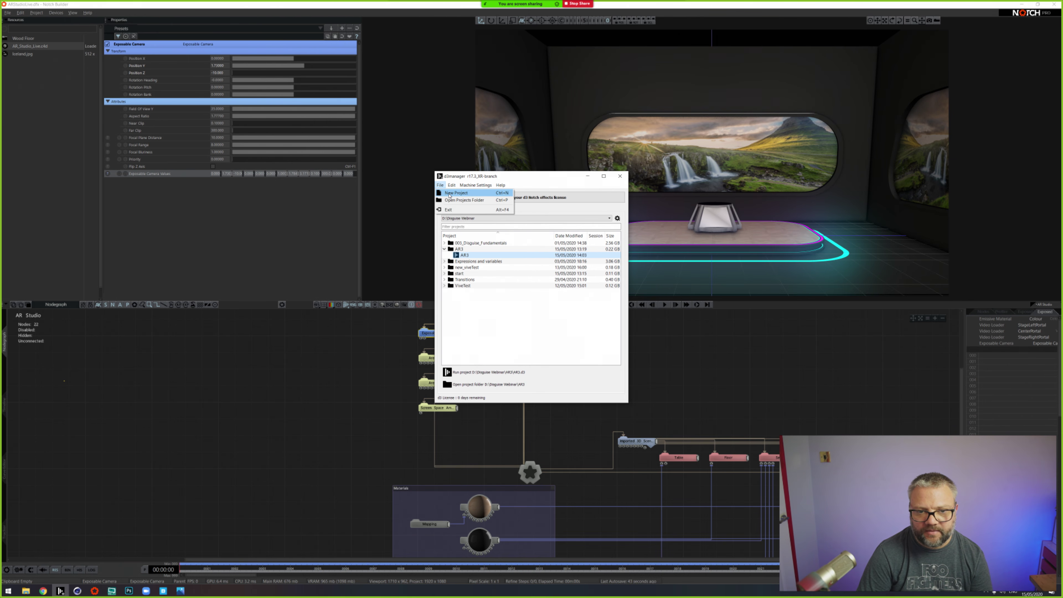
{"action": "left_click", "coordinate": [455, 193]}
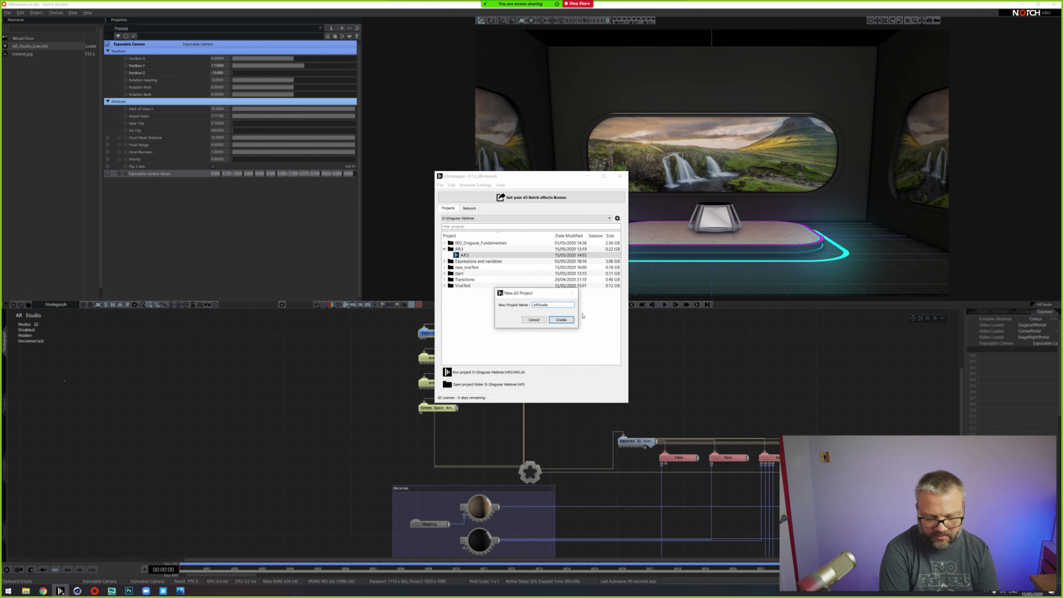
{"action": "type", "text": "ARStudio_Live"}
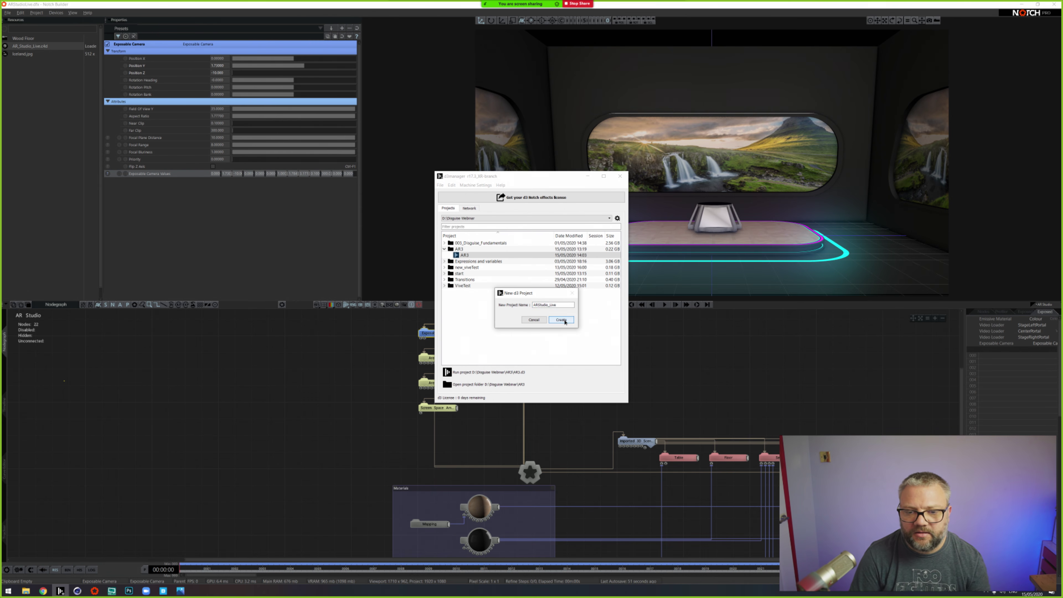
{"action": "left_click", "coordinate": [560, 319]}
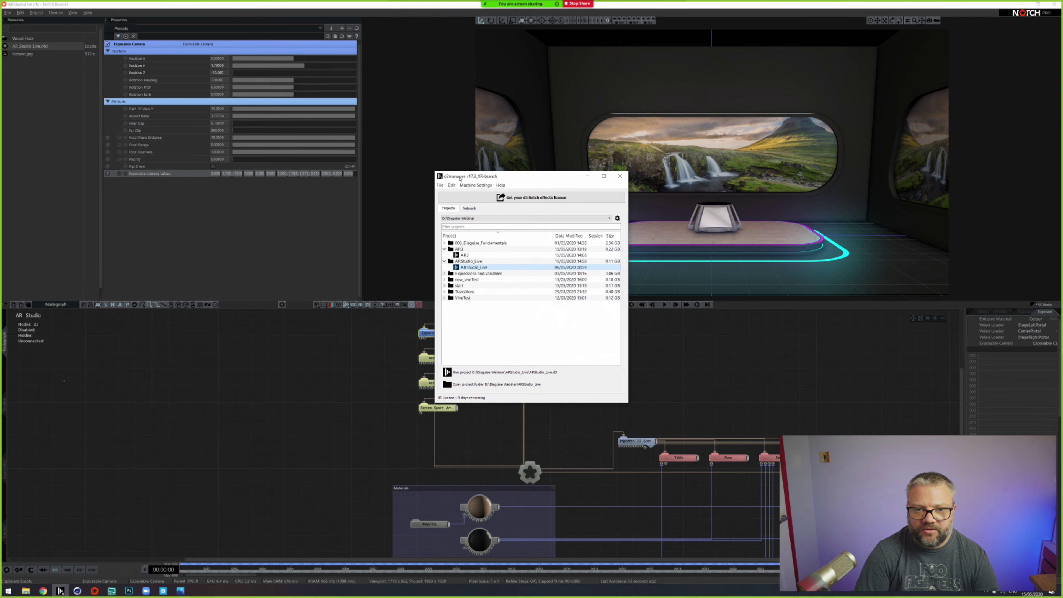
{"action": "right_click", "coordinate": [485, 267]}
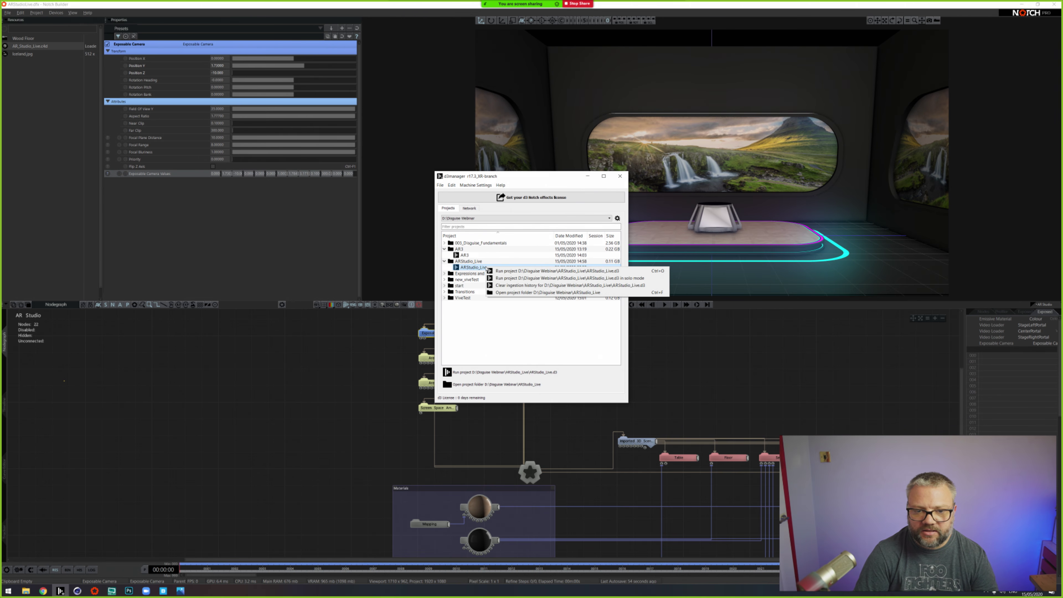
{"action": "left_click", "coordinate": [461, 268]}
Step: Switch back to Notch Builder and compile a block for media server, choosing Disguise Webinar > ARStudio_Live > objects > NotchFile as the destination folder
{"action": "left_click", "coordinate": [415, 195]}
{"action": "left_click", "coordinate": [254, 387]}
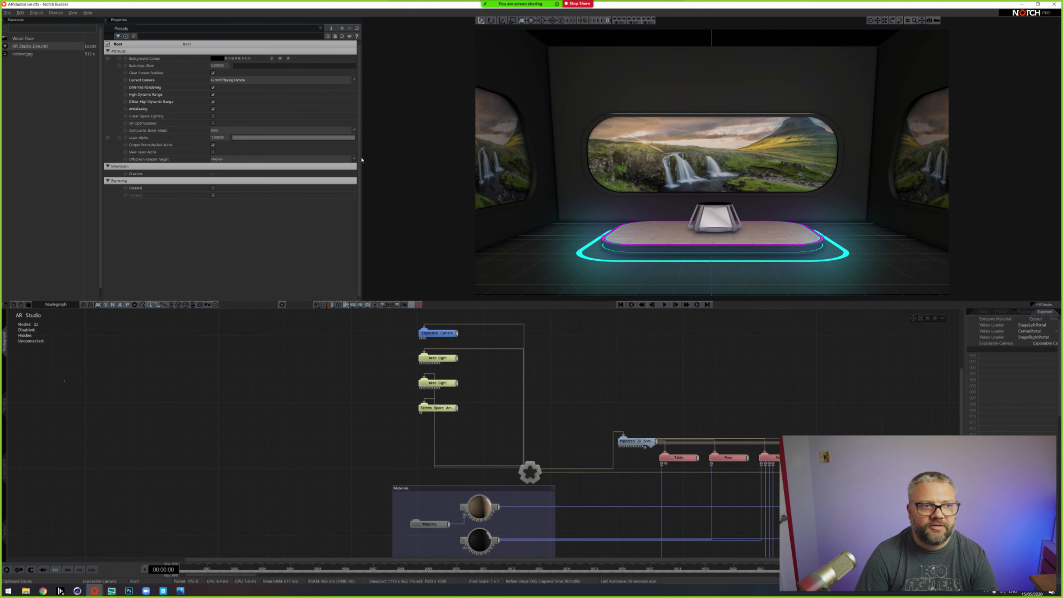
{"action": "left_click", "coordinate": [37, 13]}
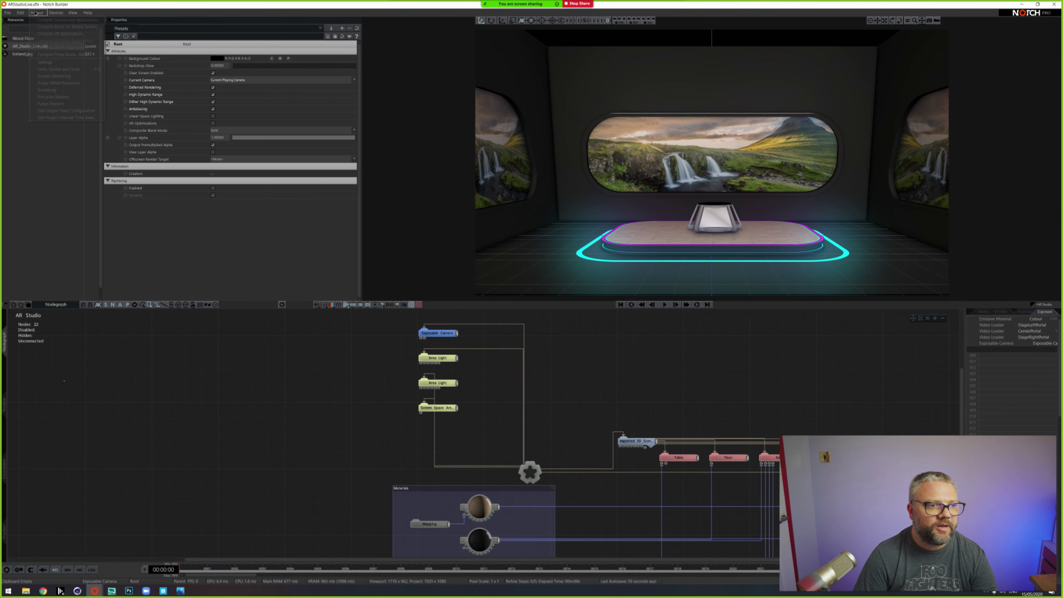
{"action": "left_click", "coordinate": [79, 28]}
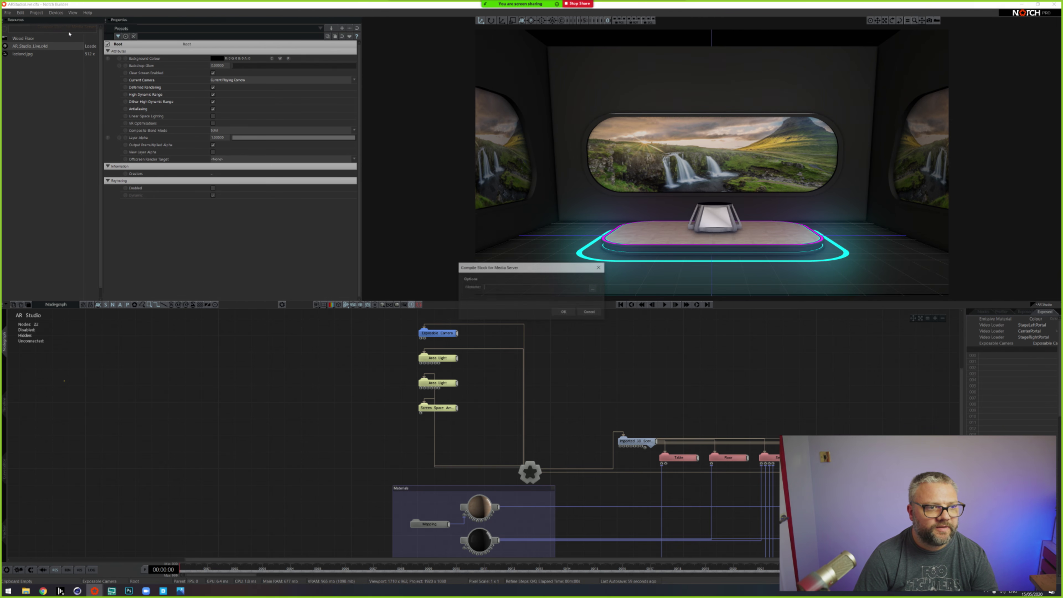
{"action": "left_click", "coordinate": [594, 288]}
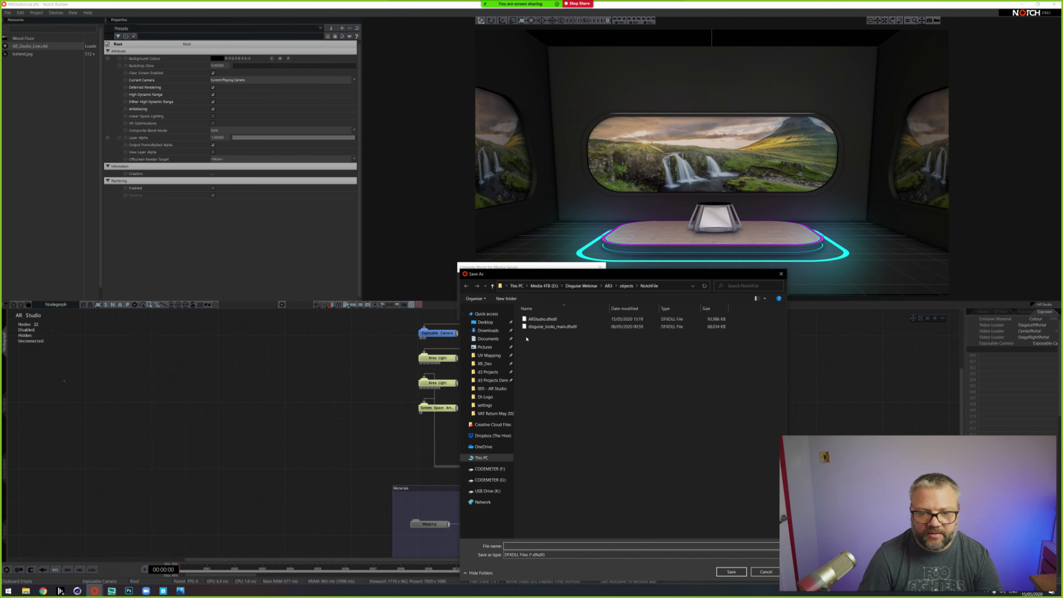
{"action": "left_click_drag", "start_coordinate": [638, 274], "coordinate": [532, 133]}
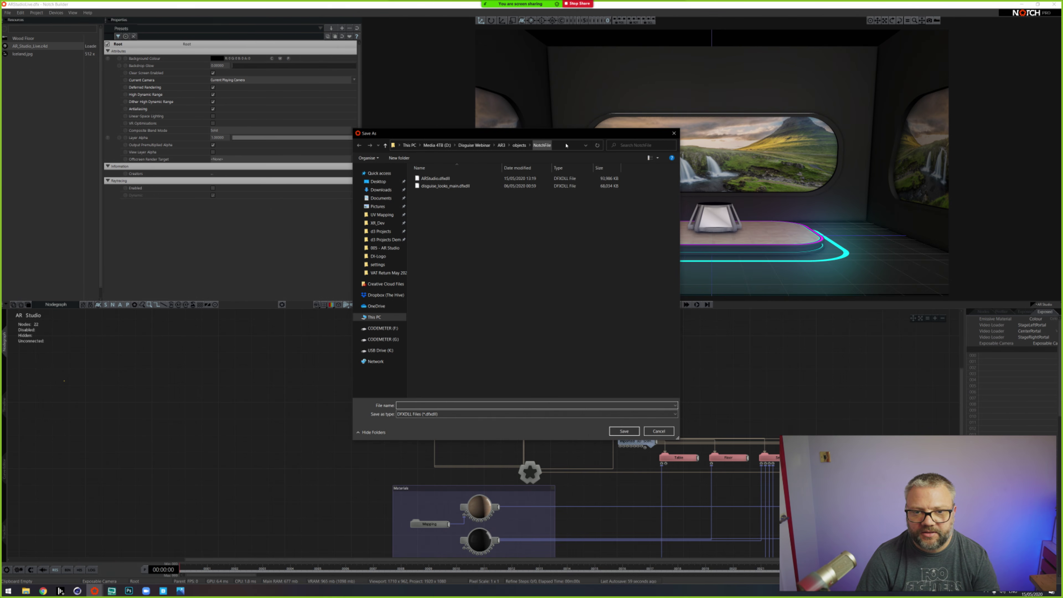
{"action": "left_click", "coordinate": [473, 145]}
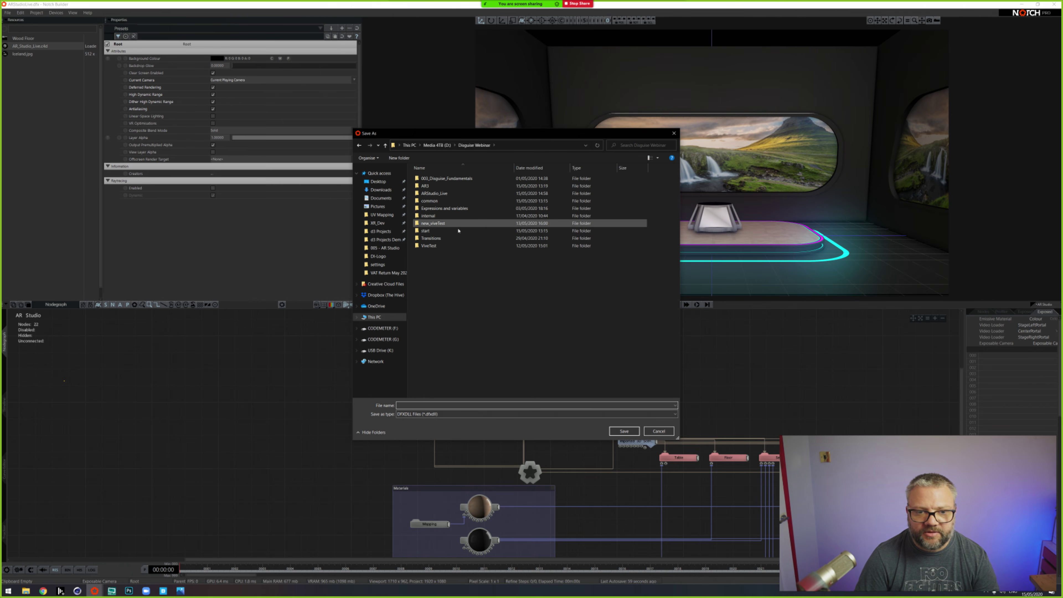
{"action": "left_click", "coordinate": [437, 194]}
{"action": "double_click", "coordinate": [437, 194]}
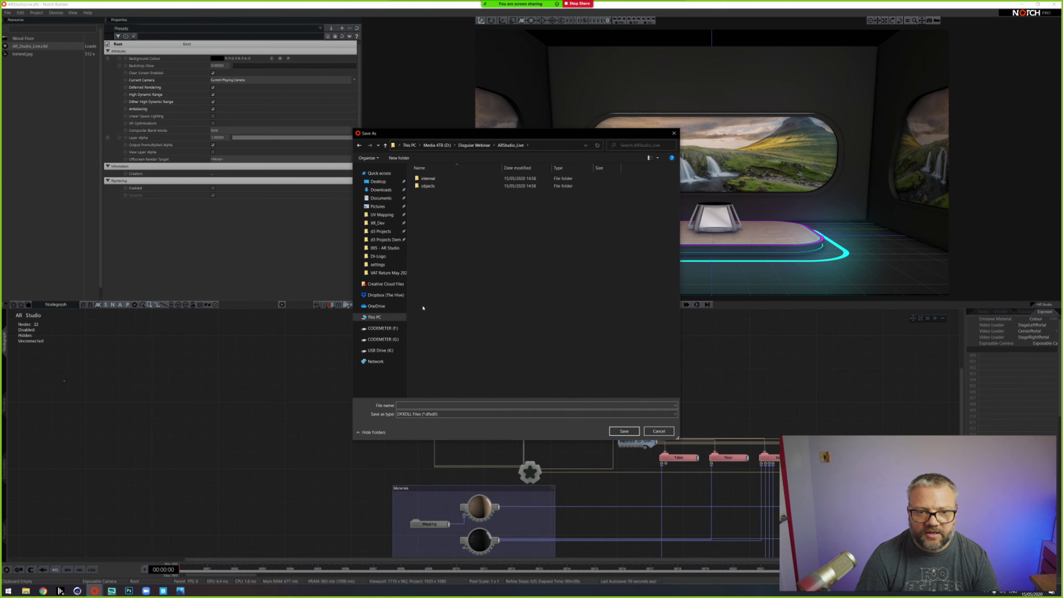
{"action": "double_click", "coordinate": [429, 186]}
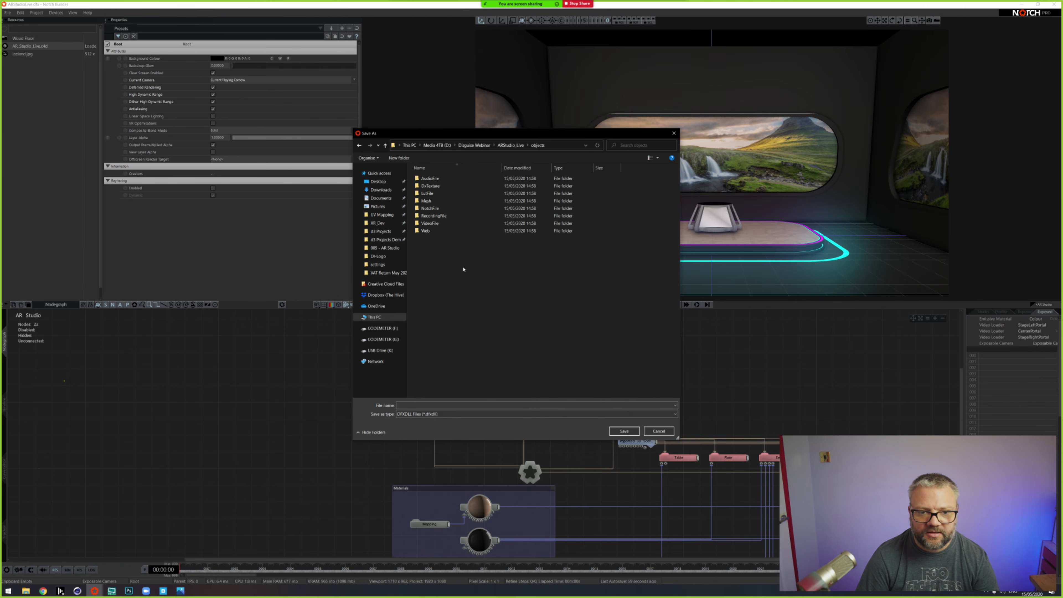
{"action": "double_click", "coordinate": [430, 208]}
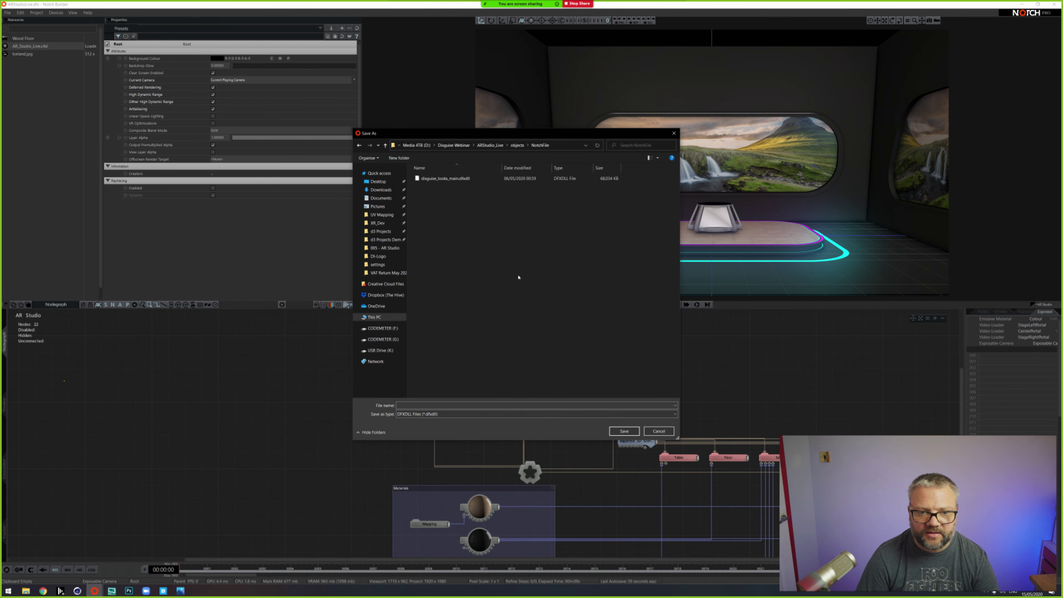
Step: Name the compiled block ARStudio, save it as a DFXDLL file and start the compile
{"action": "left_click", "coordinate": [424, 406]}
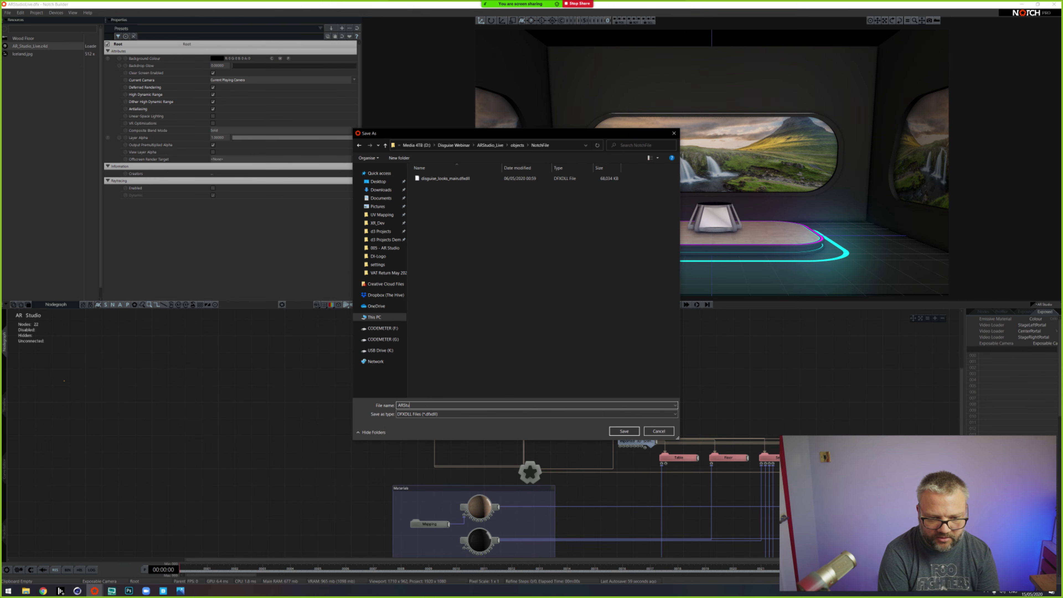
{"action": "left_click", "coordinate": [622, 431]}
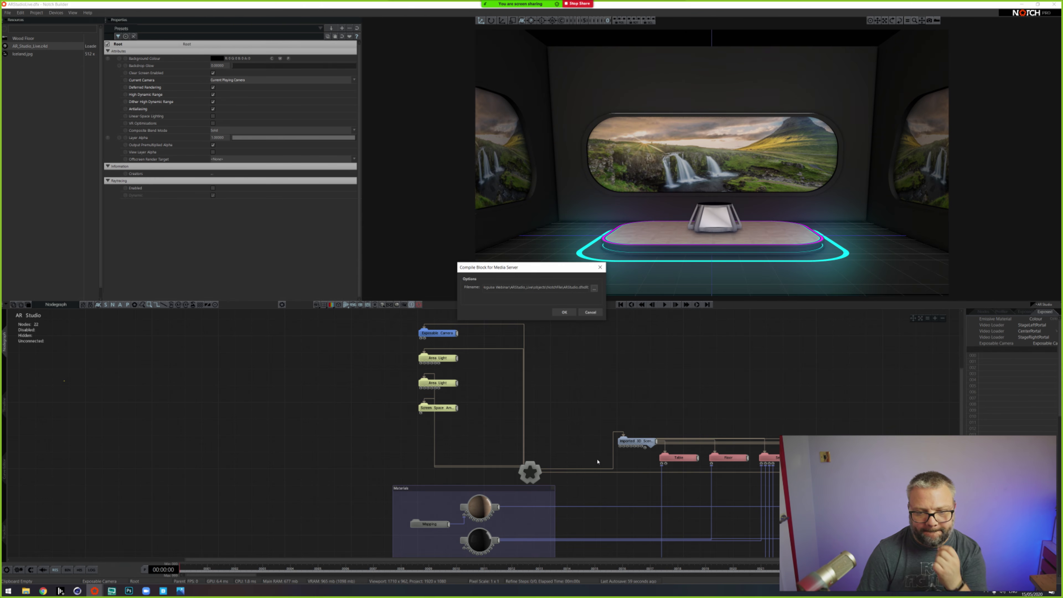
{"action": "left_click", "coordinate": [564, 312]}
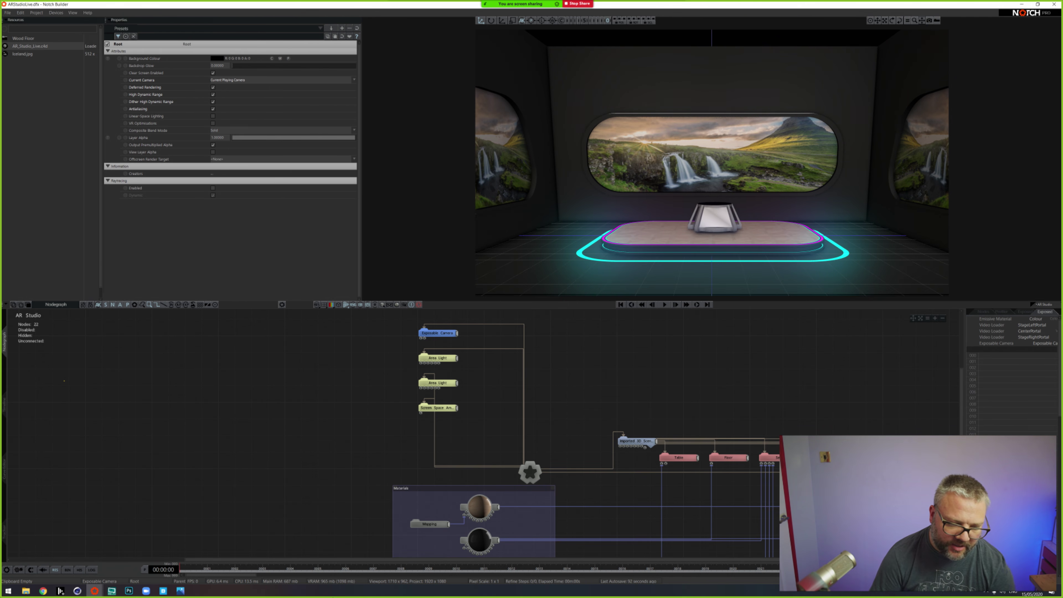
Step: Open the ARStudio_Live project in disguise and remove surface 1 from the stage's projection surfaces
{"action": "left_click", "coordinate": [60, 590]}
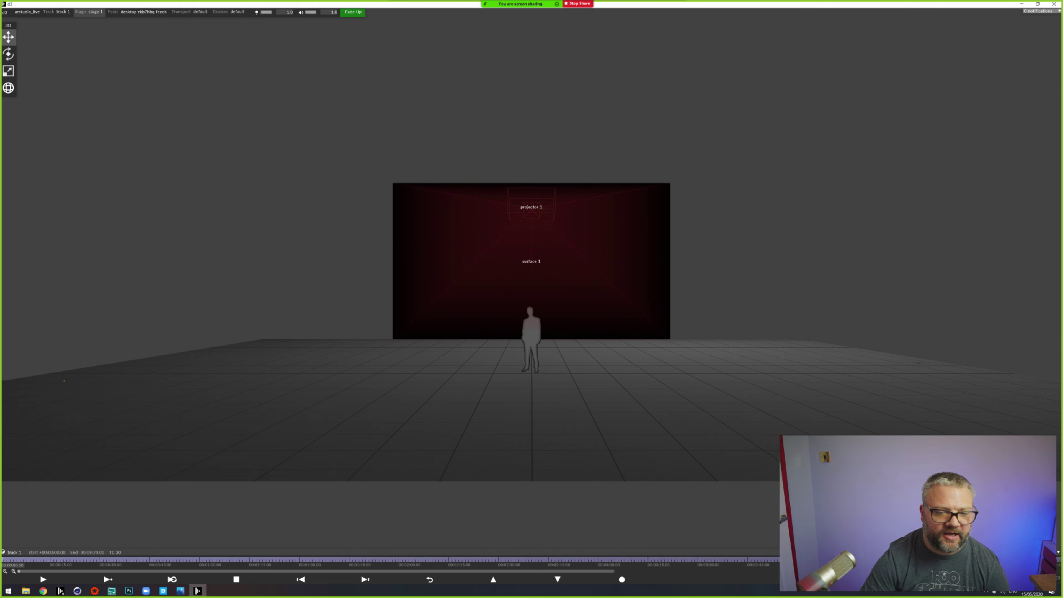
{"action": "scroll", "coordinate": [531, 267], "scroll_direction": "down", "scroll_amount": 2}
{"action": "scroll", "coordinate": [531, 267], "scroll_direction": "up", "scroll_amount": 6}
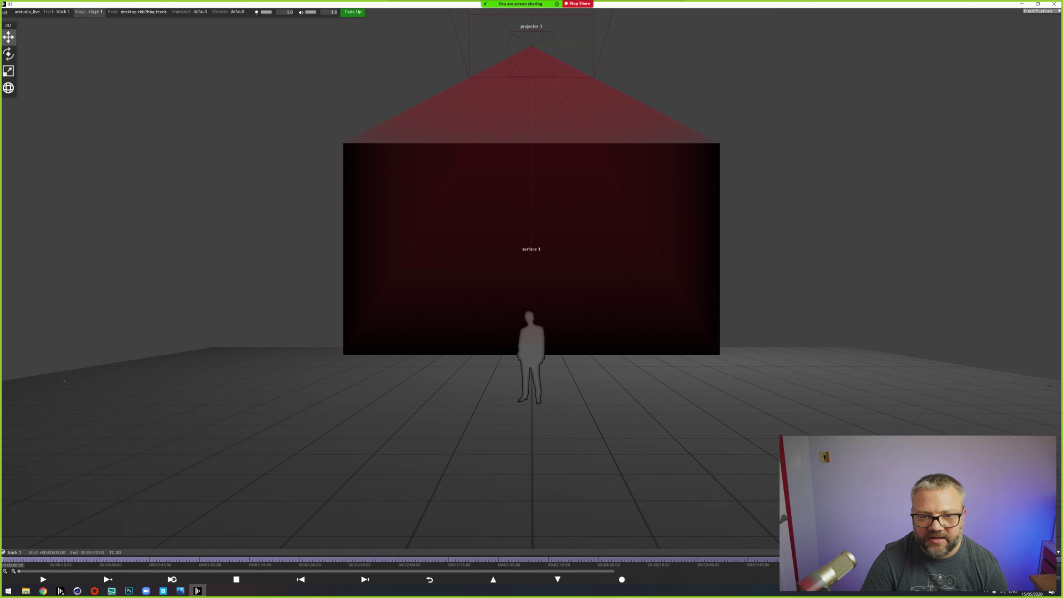
{"action": "scroll", "coordinate": [532, 268], "scroll_direction": "down", "scroll_amount": 1}
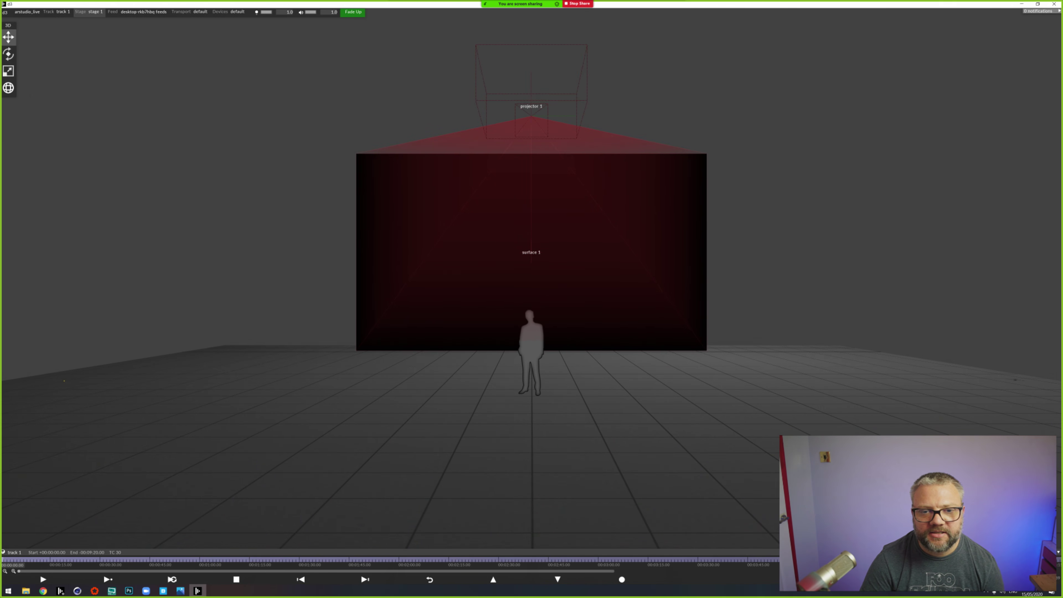
{"action": "left_click_drag", "start_coordinate": [531, 268], "coordinate": [423, 318]}
{"action": "scroll", "coordinate": [532, 268], "scroll_direction": "down", "scroll_amount": 3}
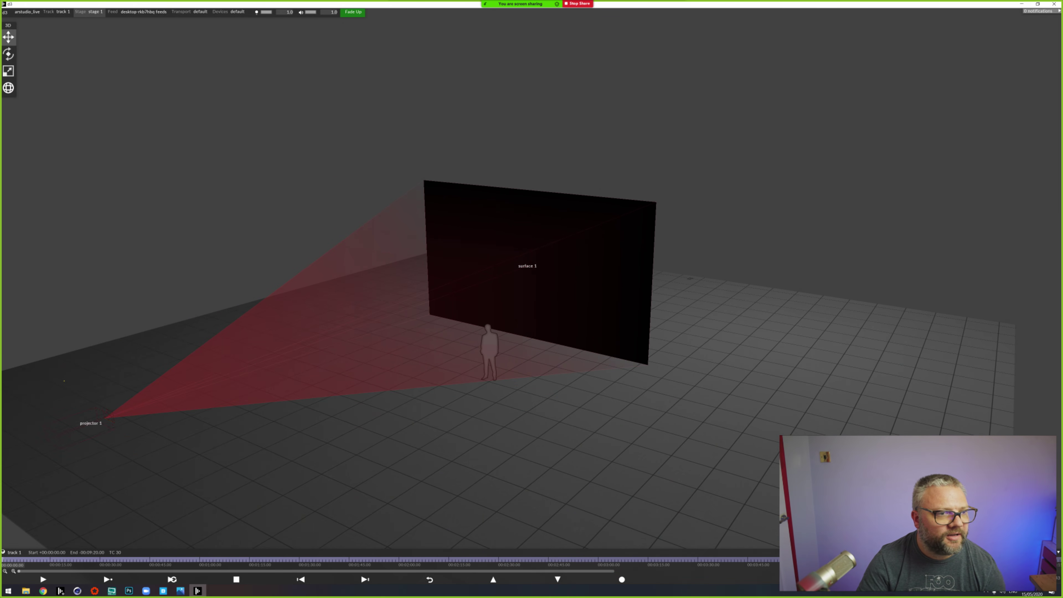
{"action": "right_click", "coordinate": [94, 12]}
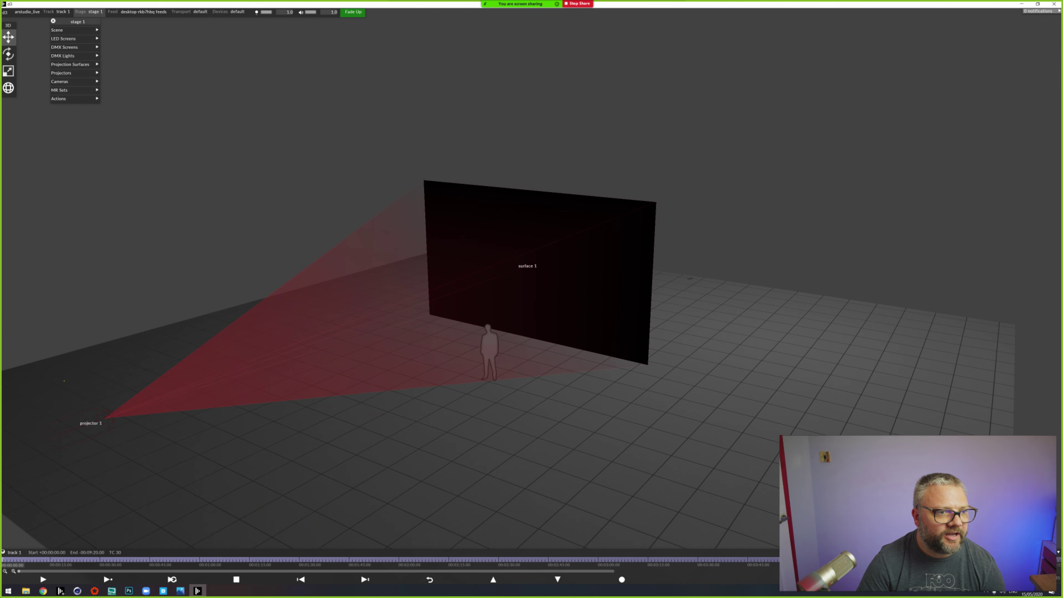
{"action": "left_click", "coordinate": [71, 65]}
{"action": "left_click", "coordinate": [88, 82]}
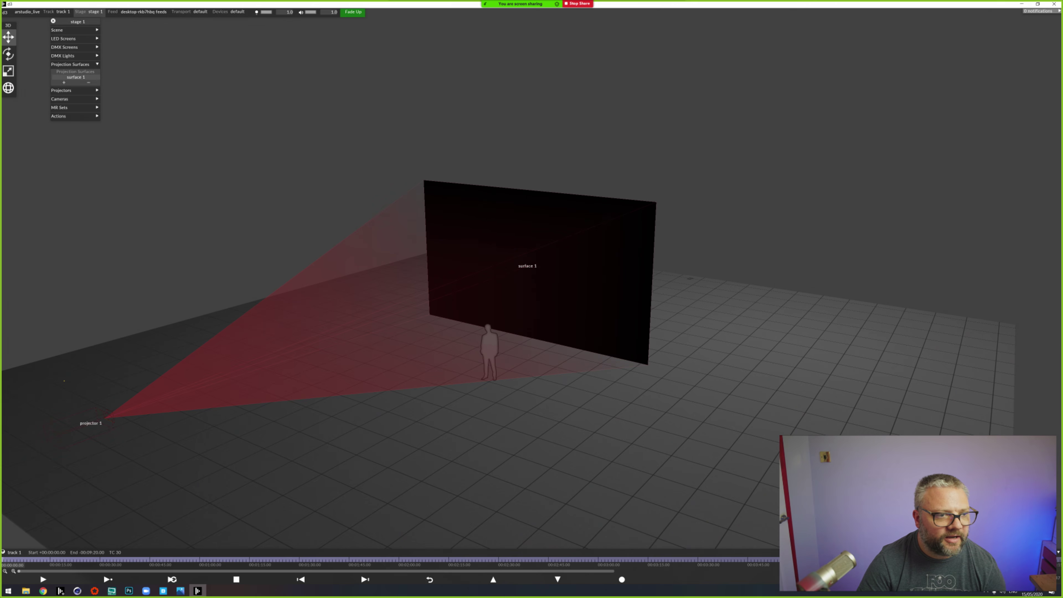
{"action": "left_click", "coordinate": [71, 77]}
Step: Remove projector 1 from the stage's projectors
{"action": "left_click", "coordinate": [61, 85]}
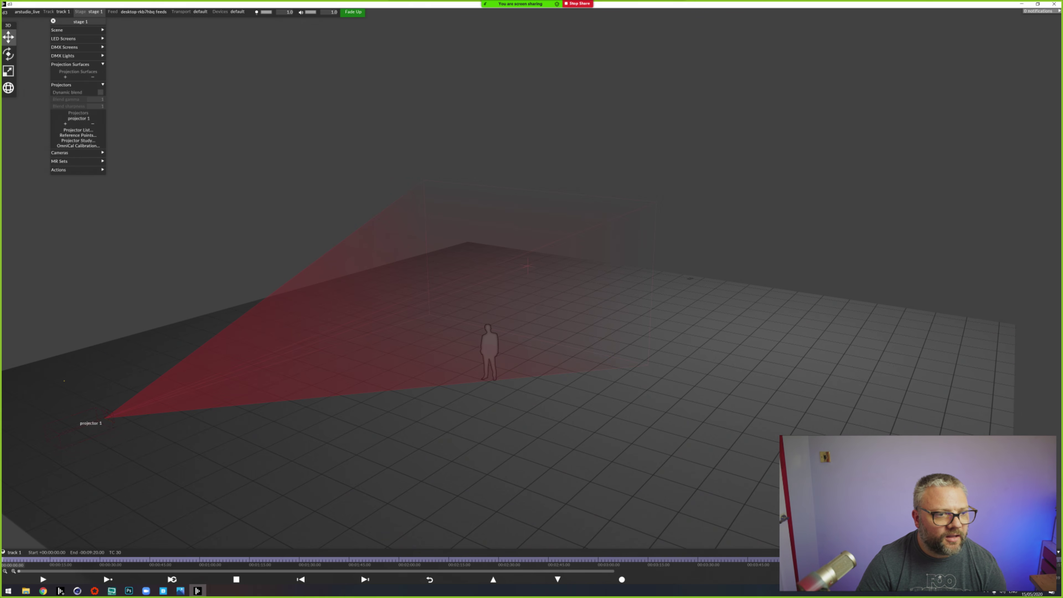
{"action": "left_click", "coordinate": [79, 119]}
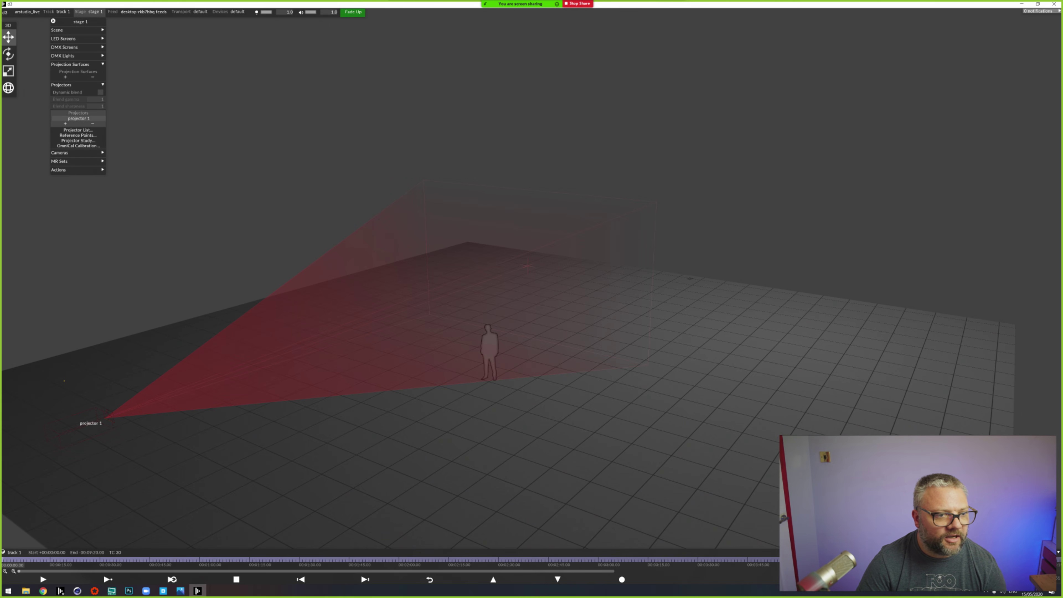
{"action": "left_click", "coordinate": [93, 124]}
{"action": "left_click_drag", "start_coordinate": [80, 21], "coordinate": [158, 95]}
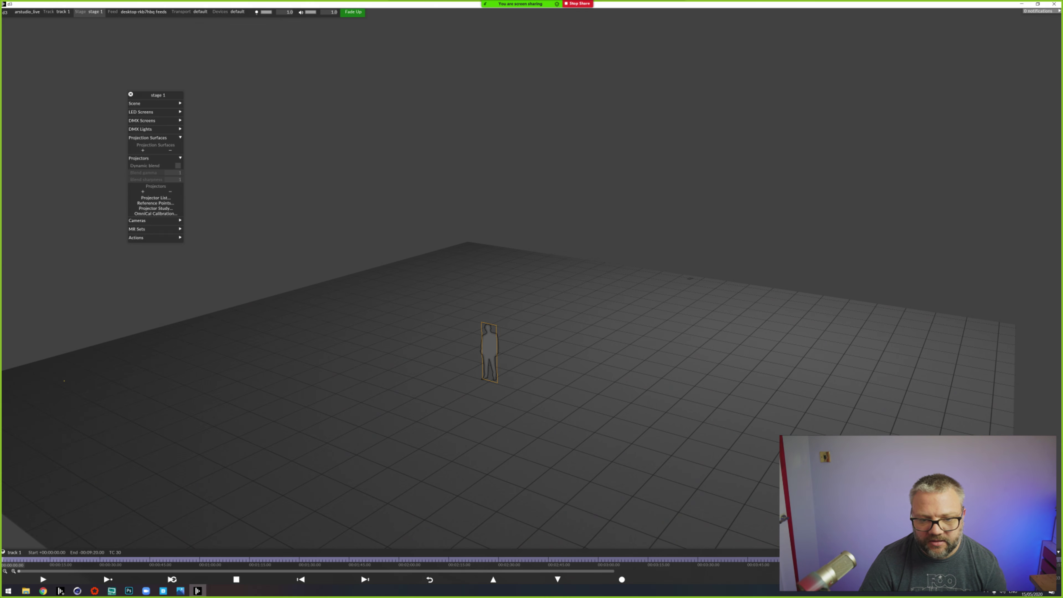
Step: Move the human figure along its red axis, away from the centre of the stage floor
{"action": "left_click", "coordinate": [488, 351]}
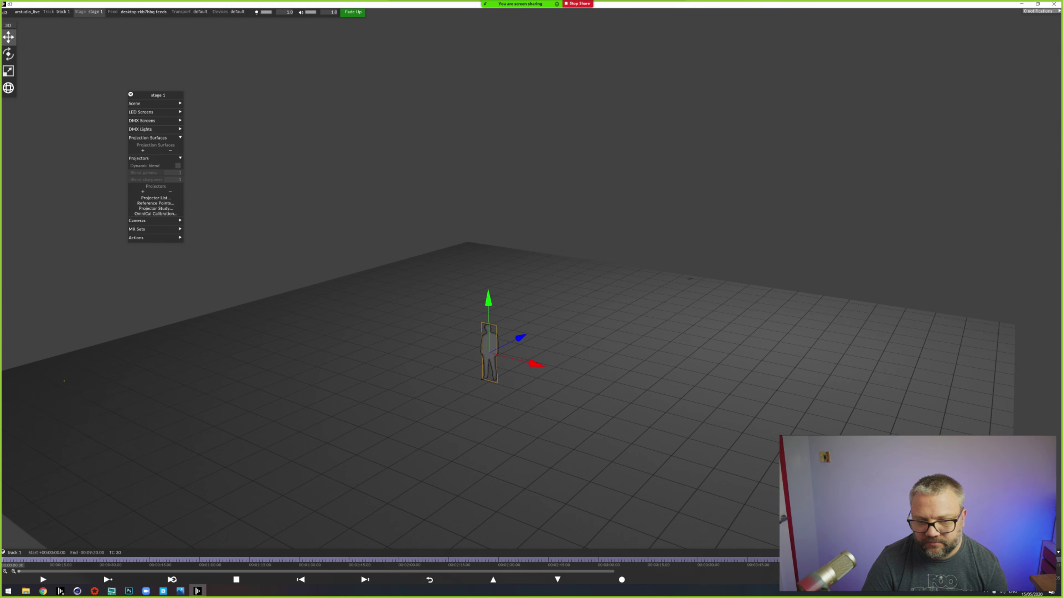
{"action": "left_click_drag", "start_coordinate": [534, 363], "coordinate": [661, 395]}
{"action": "left_click_drag", "start_coordinate": [749, 450], "coordinate": [795, 431]}
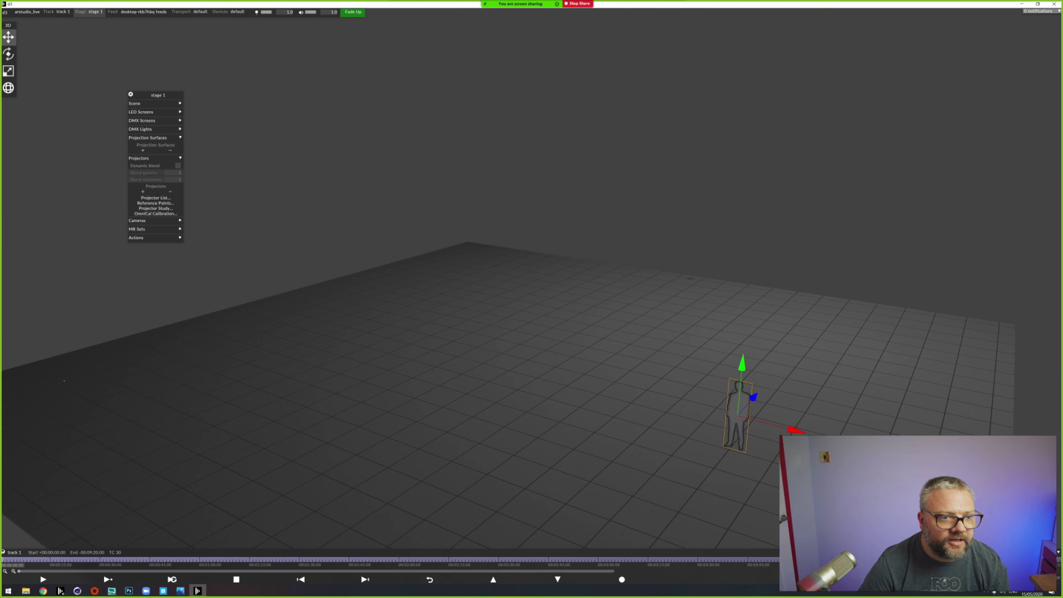
Step: Add a new stage camera named VirtualCamera, using the Camera type, and close its settings
{"action": "left_click_drag", "start_coordinate": [158, 95], "coordinate": [113, 57]}
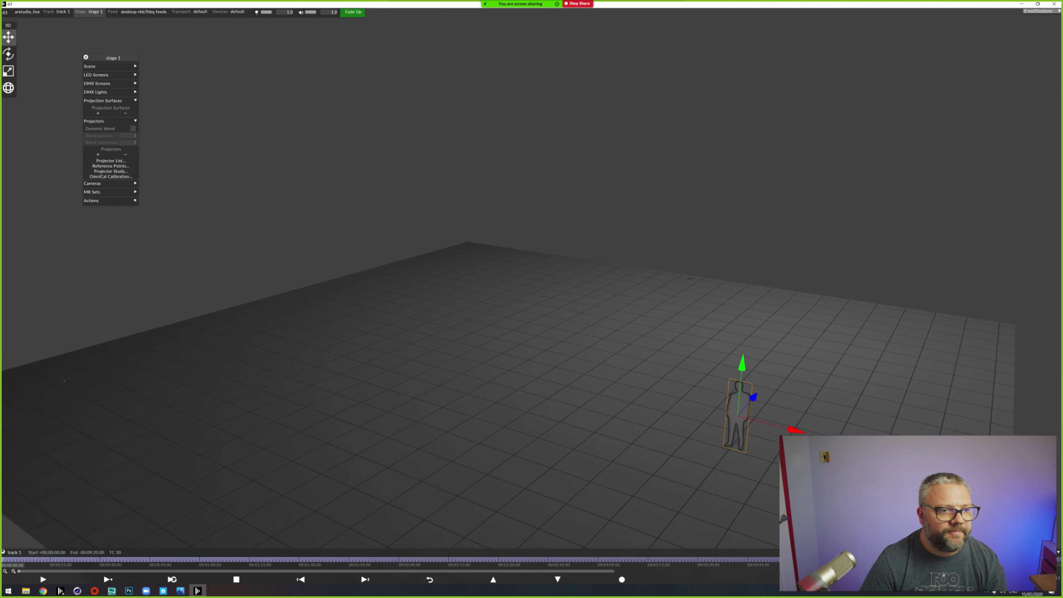
{"action": "left_click", "coordinate": [100, 120]}
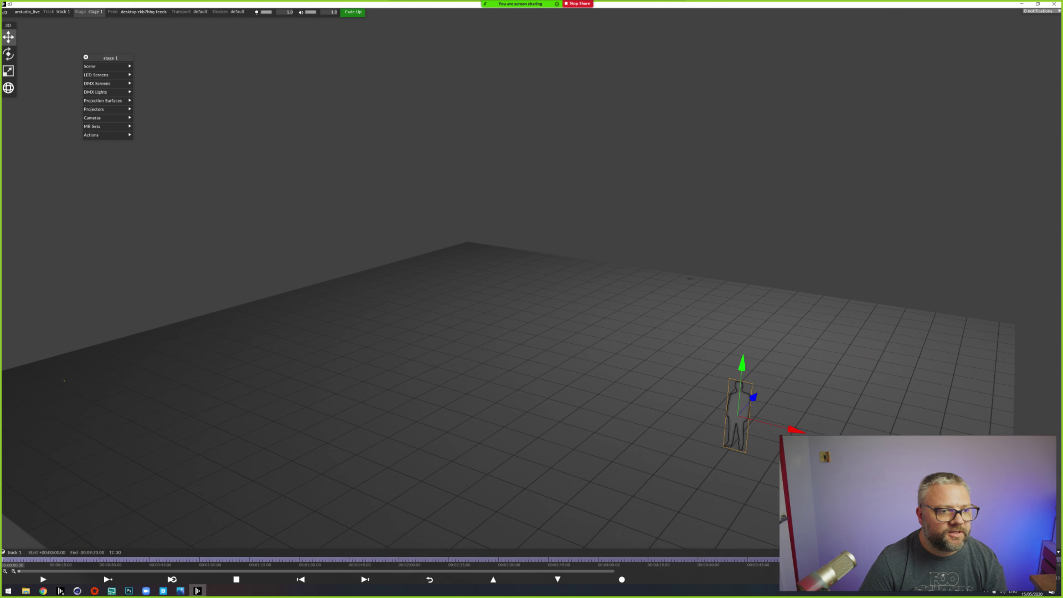
{"action": "left_click", "coordinate": [92, 118]}
{"action": "left_click", "coordinate": [91, 163]}
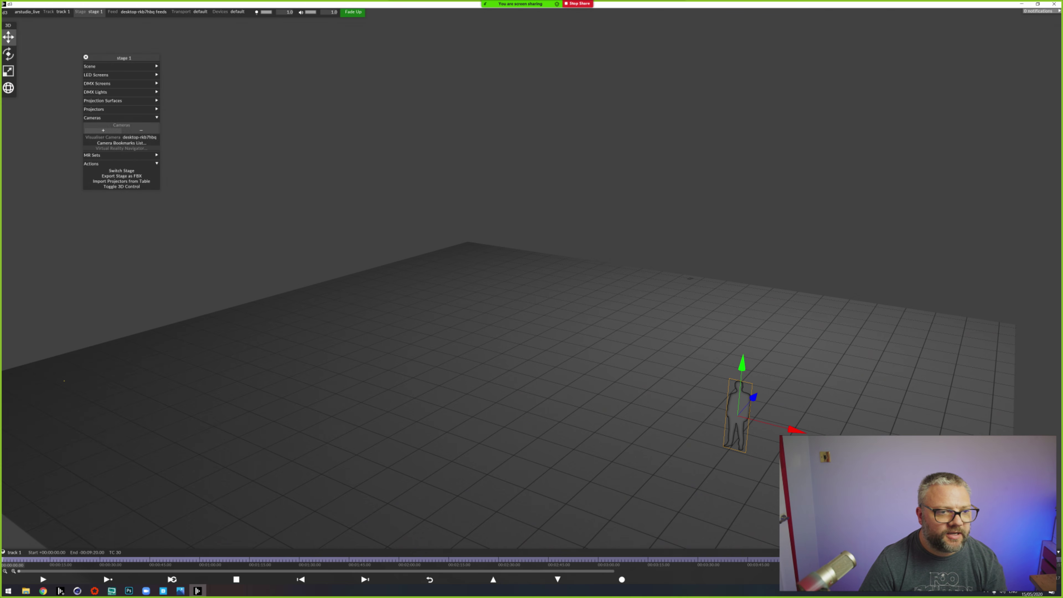
{"action": "left_click", "coordinate": [103, 130]}
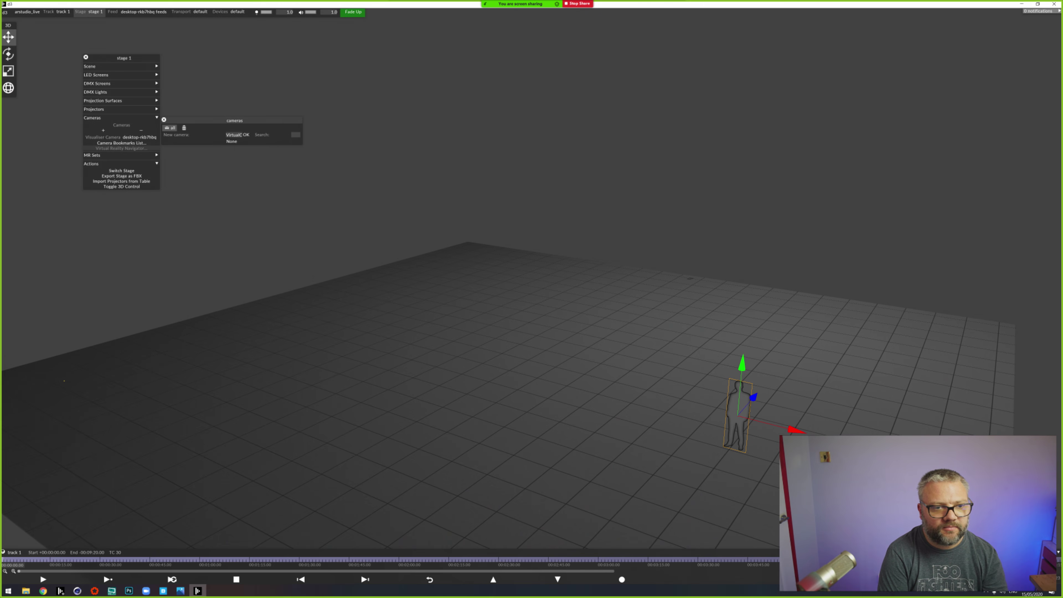
{"action": "key", "text": "Return"}
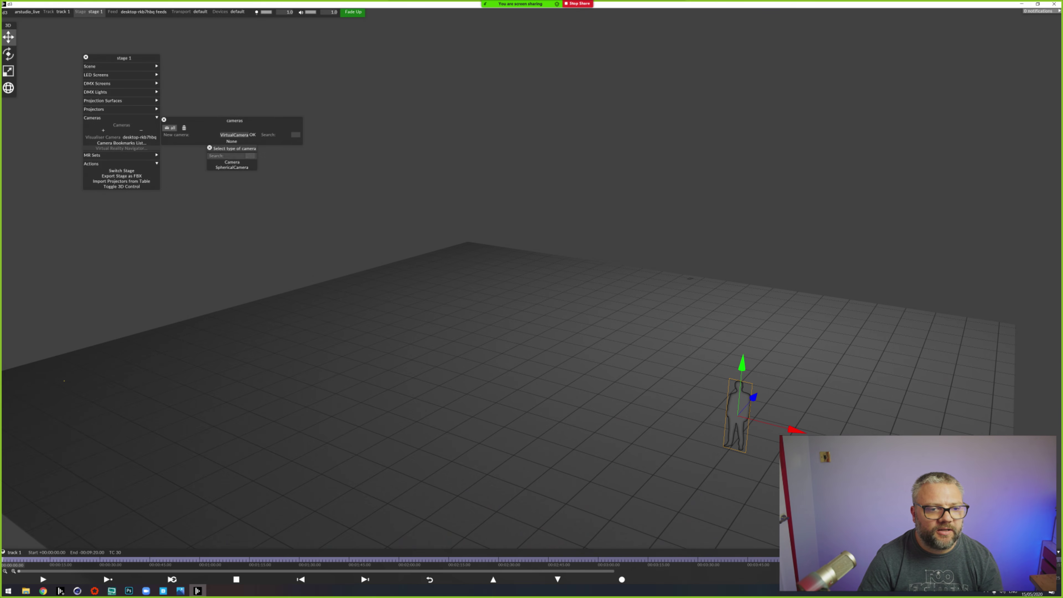
{"action": "key", "text": "Return"}
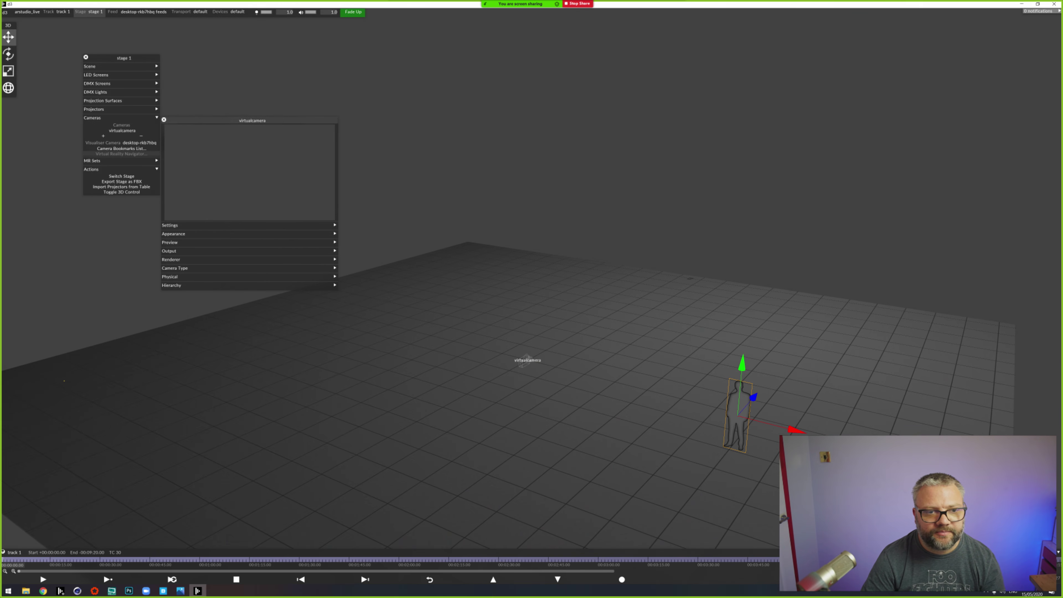
{"action": "left_click_drag", "start_coordinate": [273, 119], "coordinate": [520, 97]}
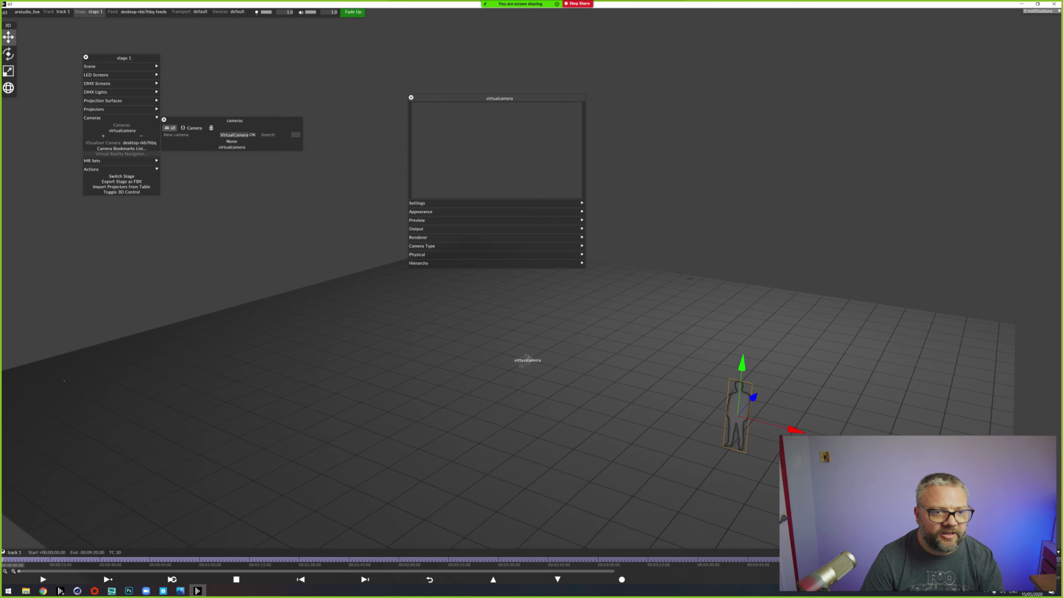
{"action": "key", "text": "Escape"}
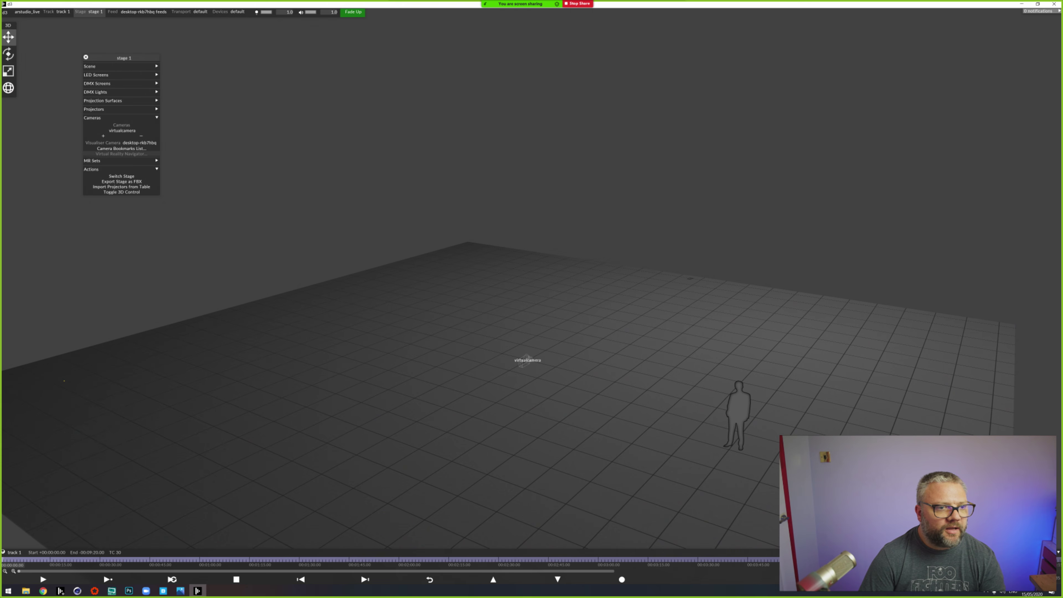
Step: Add a new device named stype to the default device list, using the ScreenPositionReceiver type
{"action": "left_click_drag", "start_coordinate": [121, 58], "coordinate": [610, 87]}
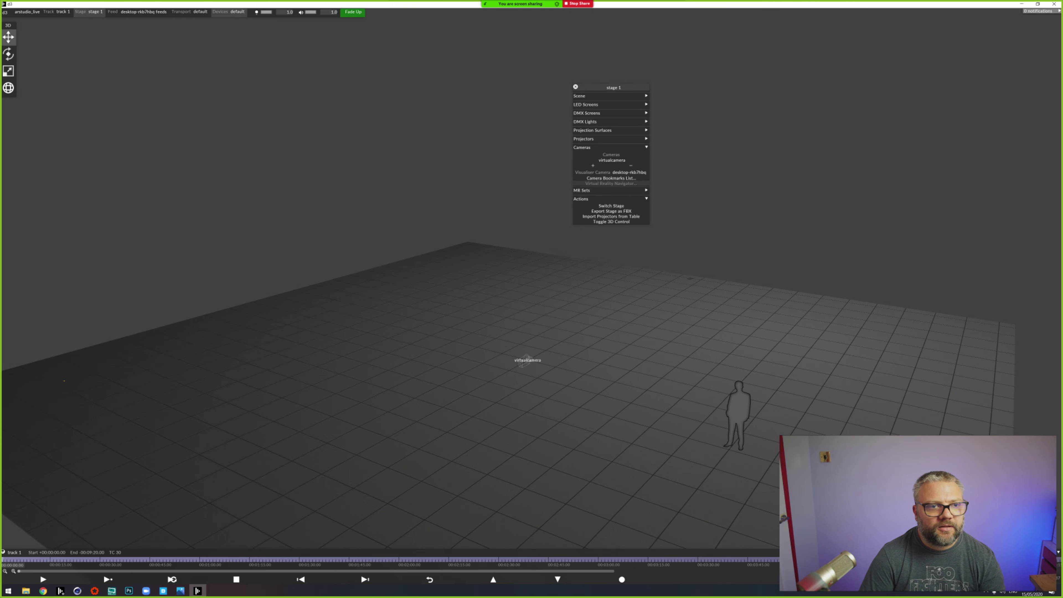
{"action": "left_click", "coordinate": [237, 12]}
{"action": "left_click", "coordinate": [217, 67]}
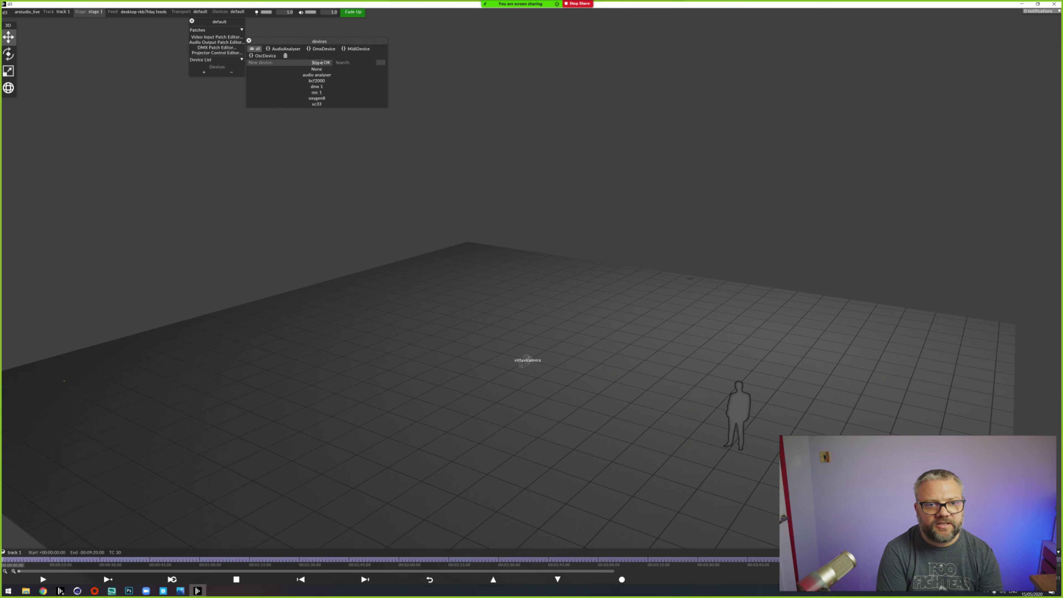
{"action": "left_click", "coordinate": [320, 63]}
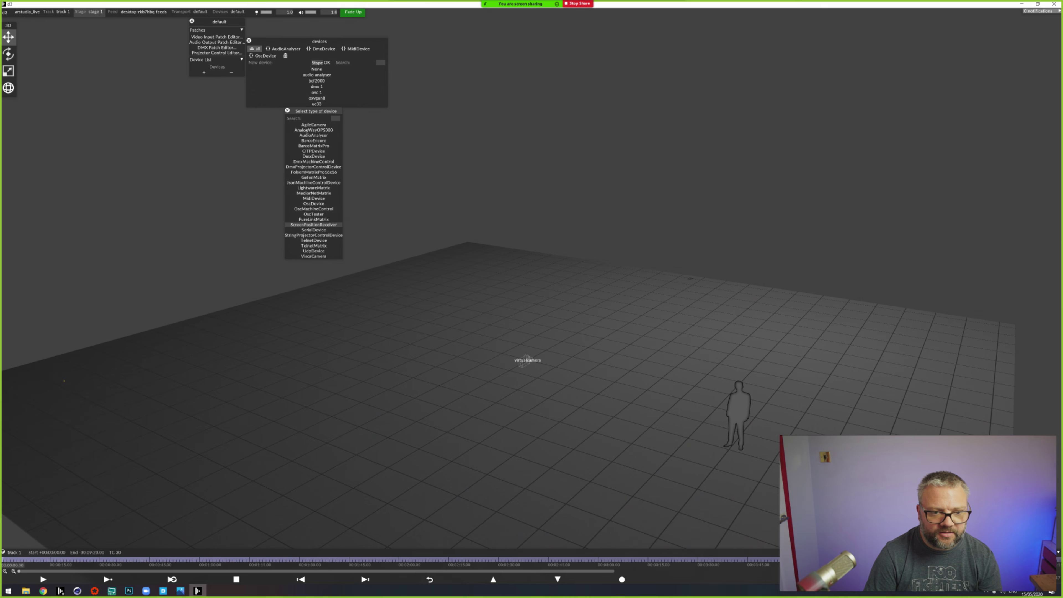
{"action": "left_click", "coordinate": [313, 224]}
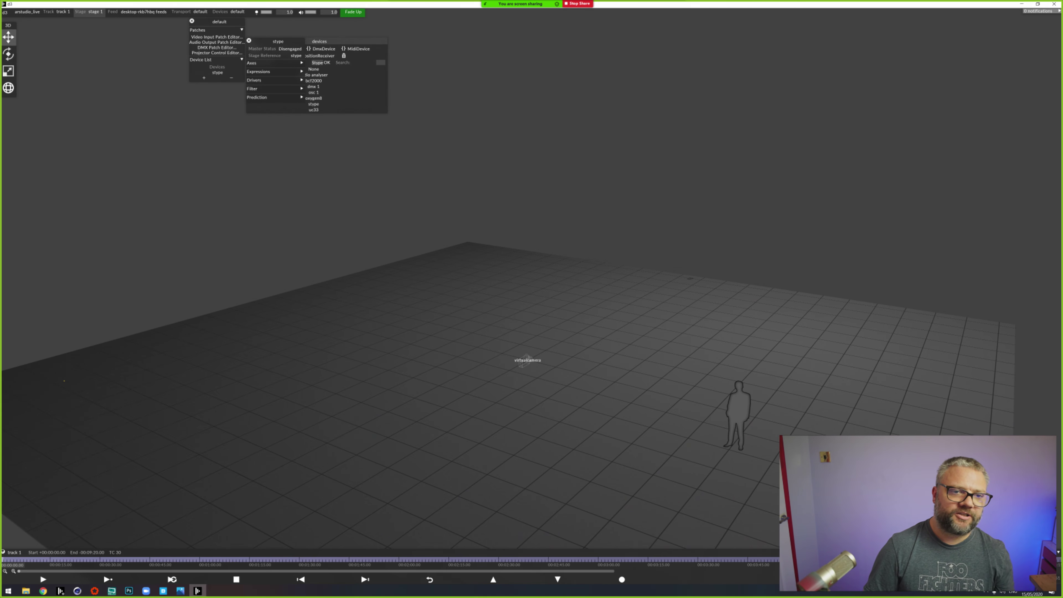
Step: Add a driver named stype of type StypeDriver to the stype device and set its port to 6000
{"action": "left_click", "coordinate": [254, 80]}
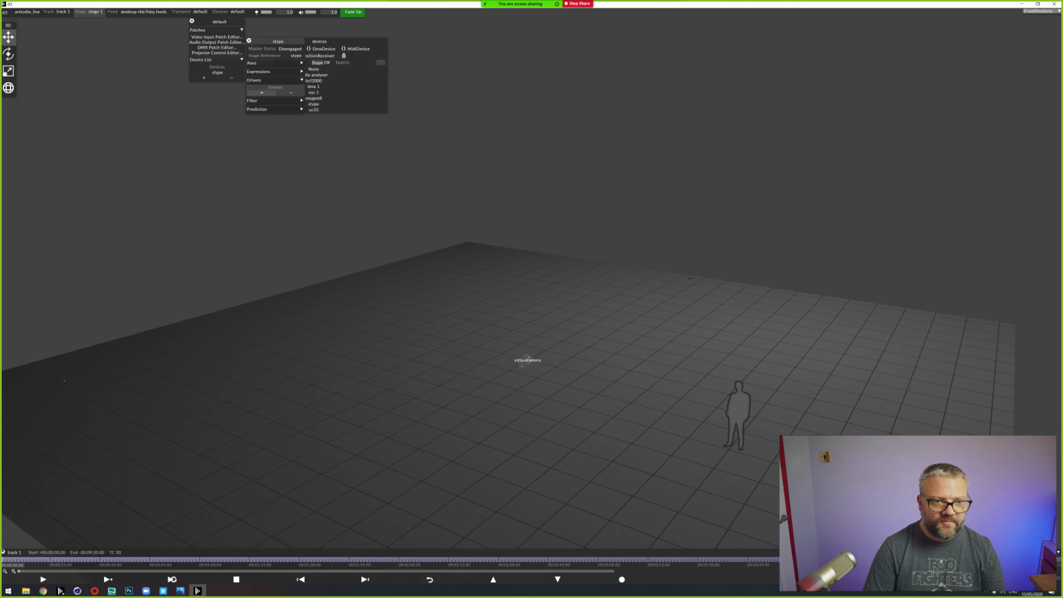
{"action": "left_click", "coordinate": [262, 93]}
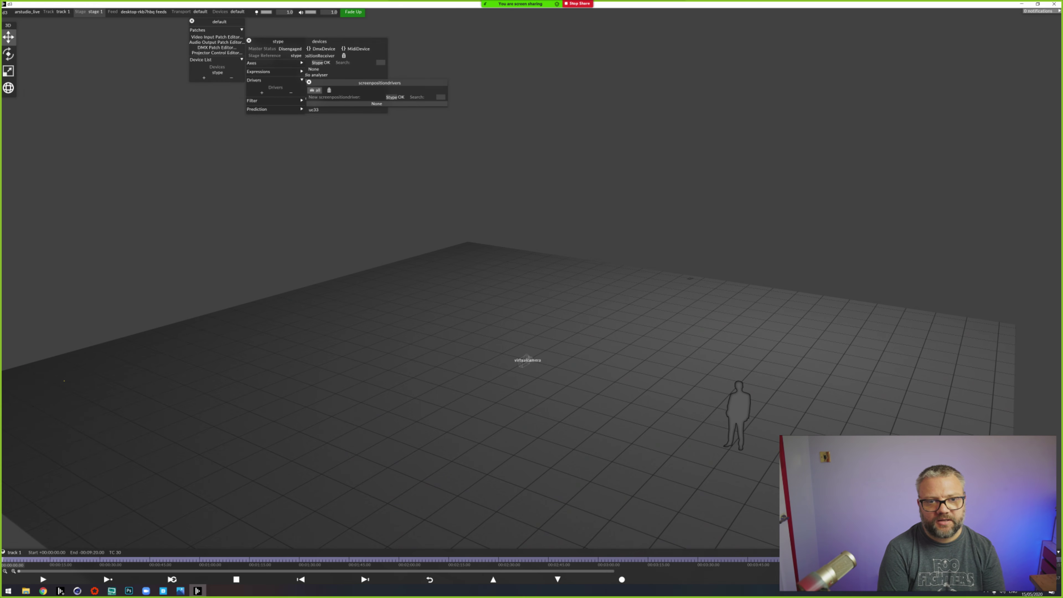
{"action": "left_click", "coordinate": [377, 103]}
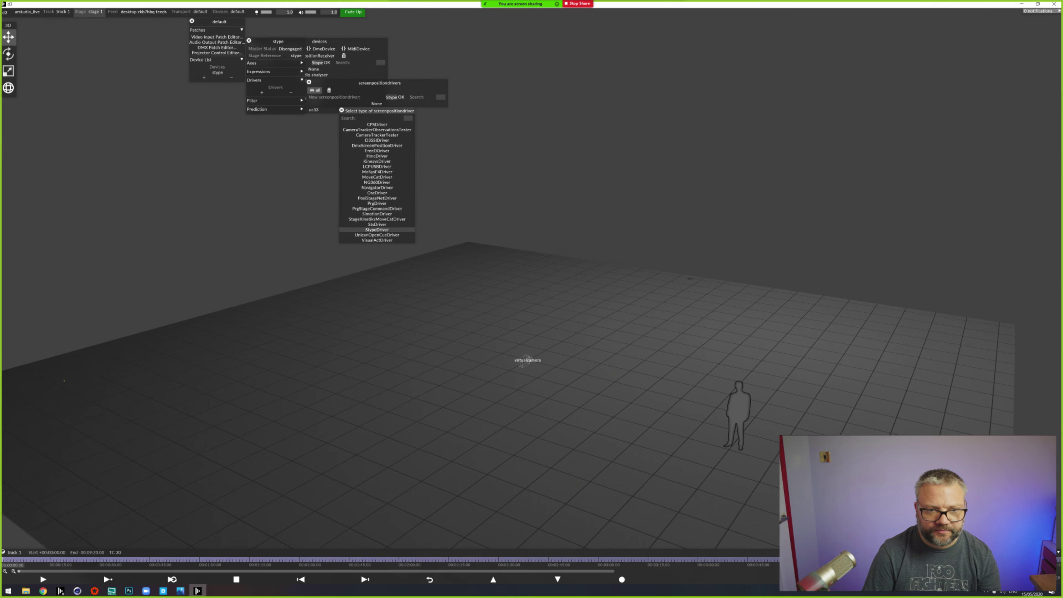
{"action": "left_click", "coordinate": [376, 230]}
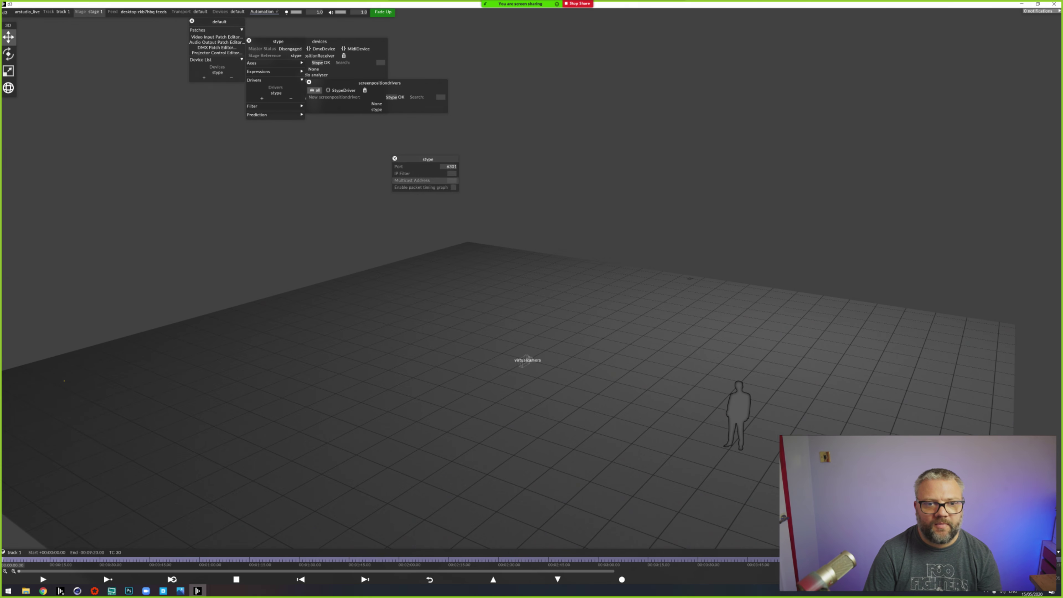
{"action": "left_click", "coordinate": [456, 213]}
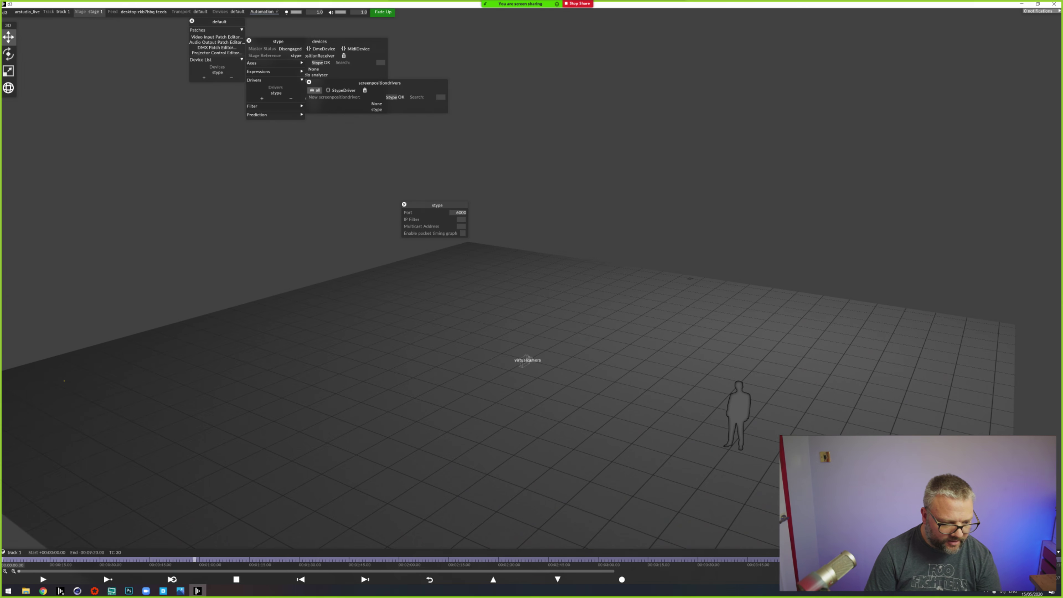
Step: Switch to Cinema 4D and bring up the open momentum_v041.c4d project
{"action": "left_click", "coordinate": [77, 591]}
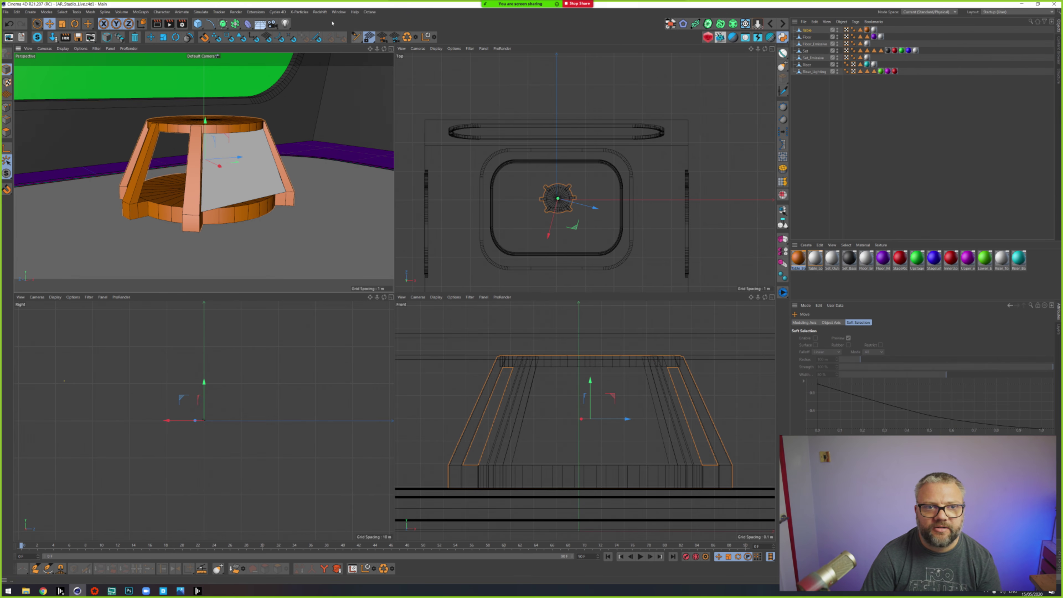
{"action": "left_click", "coordinate": [337, 13]}
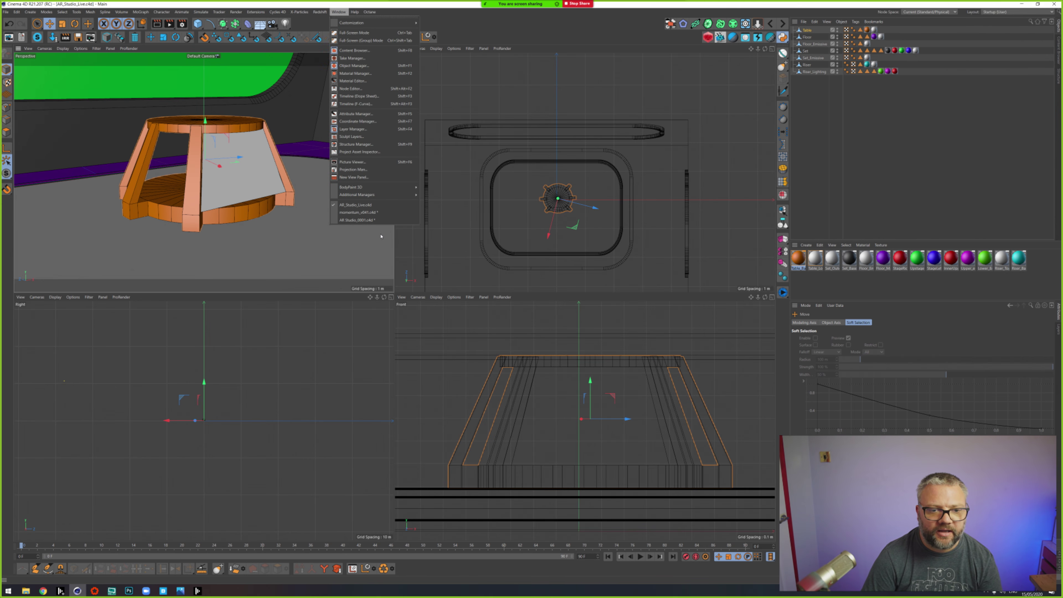
{"action": "left_click", "coordinate": [358, 212]}
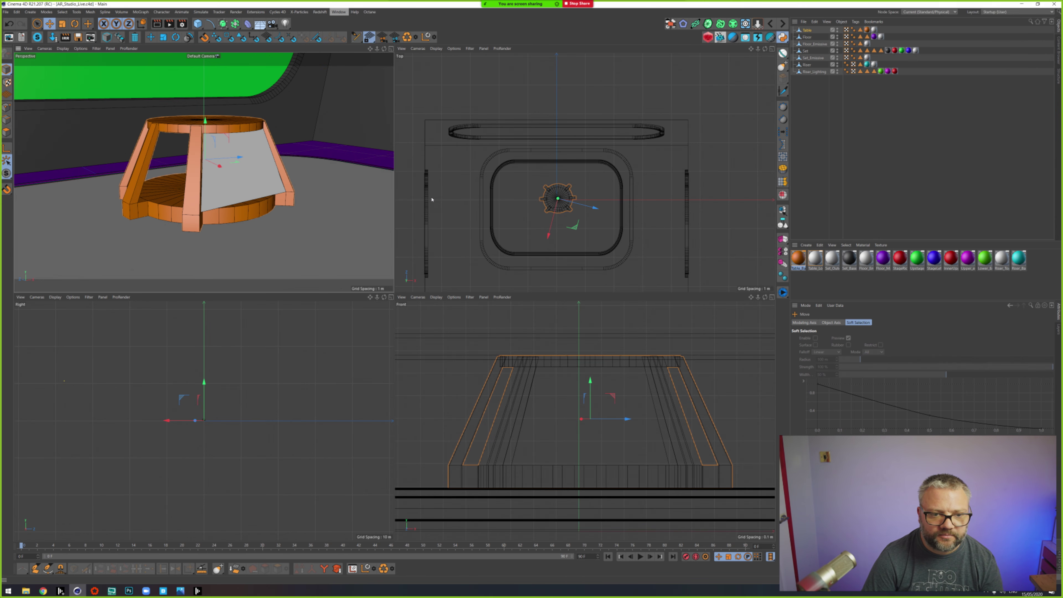
{"action": "scroll", "coordinate": [427, 234], "scroll_direction": "down", "scroll_amount": 4}
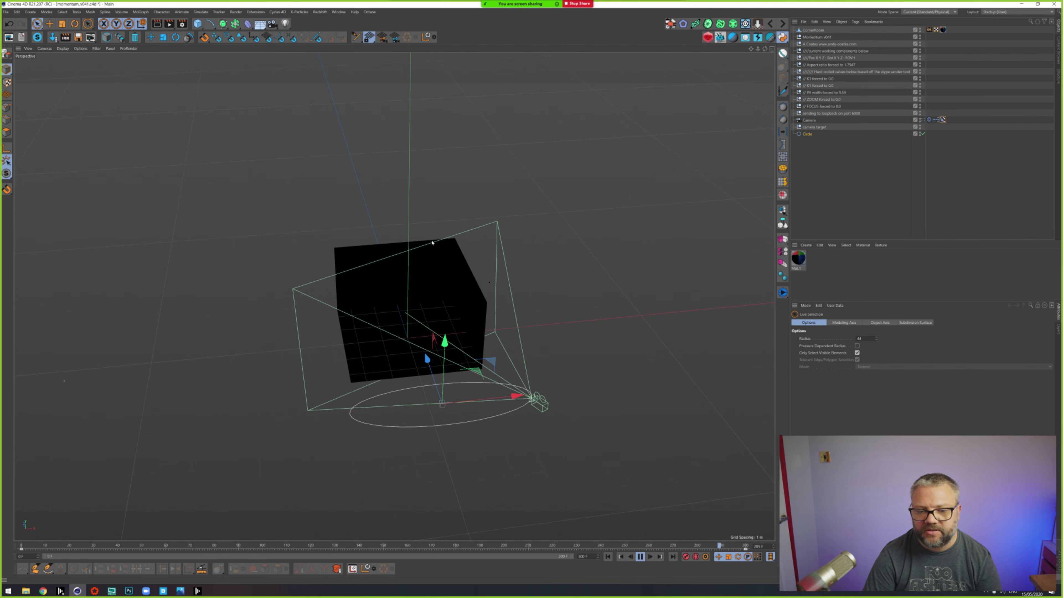
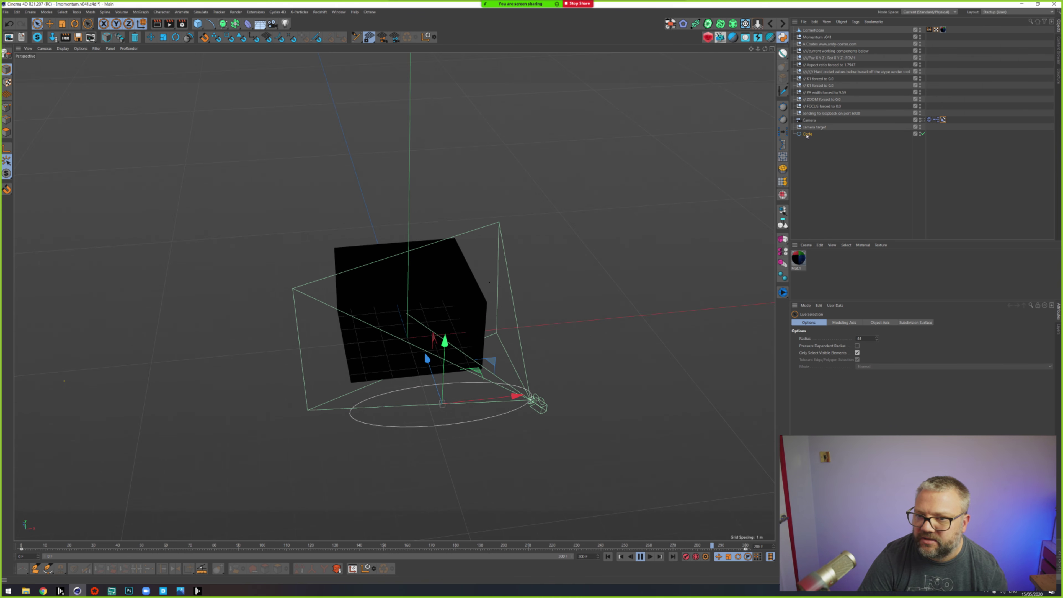
Step: Examine the Camera object, the Circle spline it follows and the camera's Align to Spline tag
{"action": "left_click", "coordinate": [809, 121]}
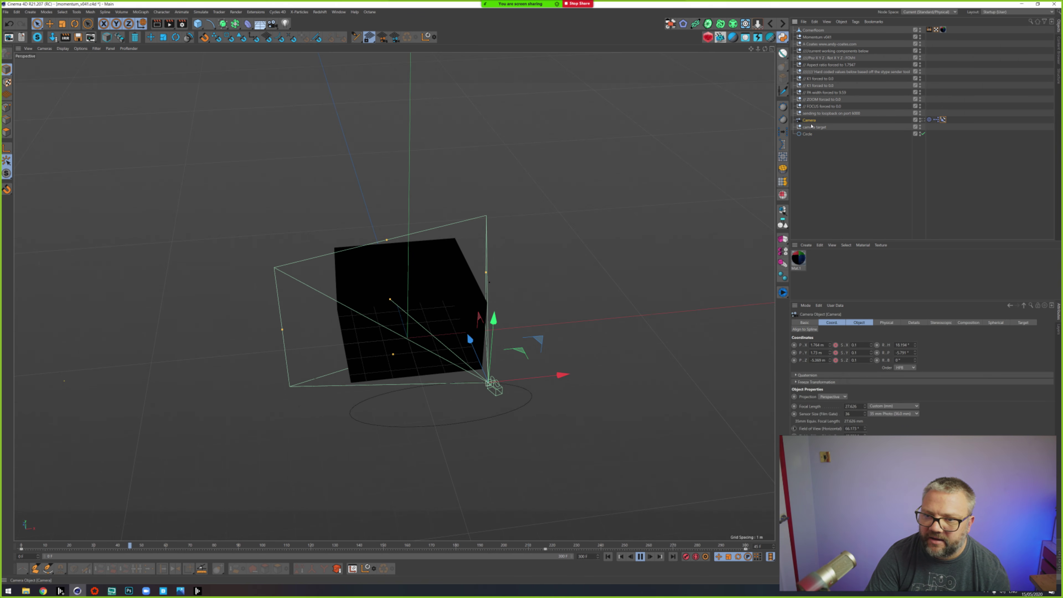
{"action": "left_click", "coordinate": [808, 134]}
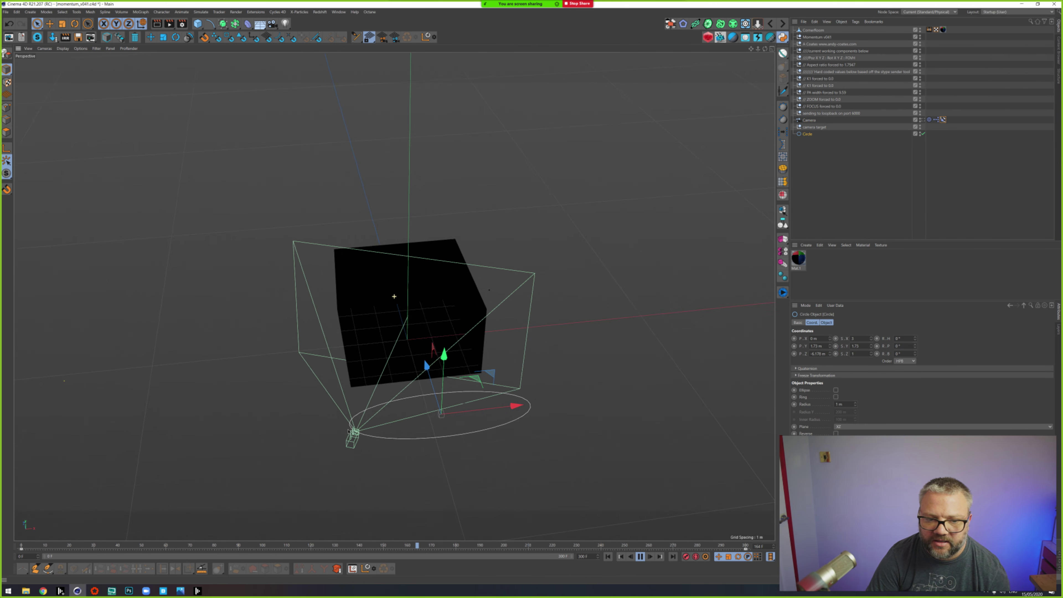
{"action": "left_click", "coordinate": [942, 120]}
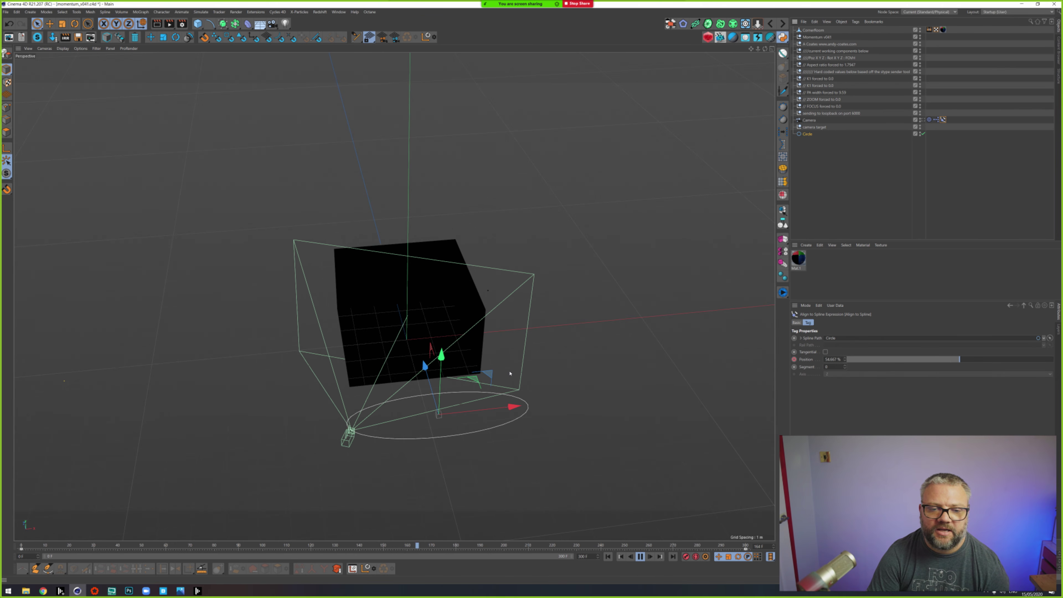
Step: Compare the stype driver's port in disguise with the loopback port noted in Cinema 4D, and close the driver windows
{"action": "left_click", "coordinate": [197, 592]}
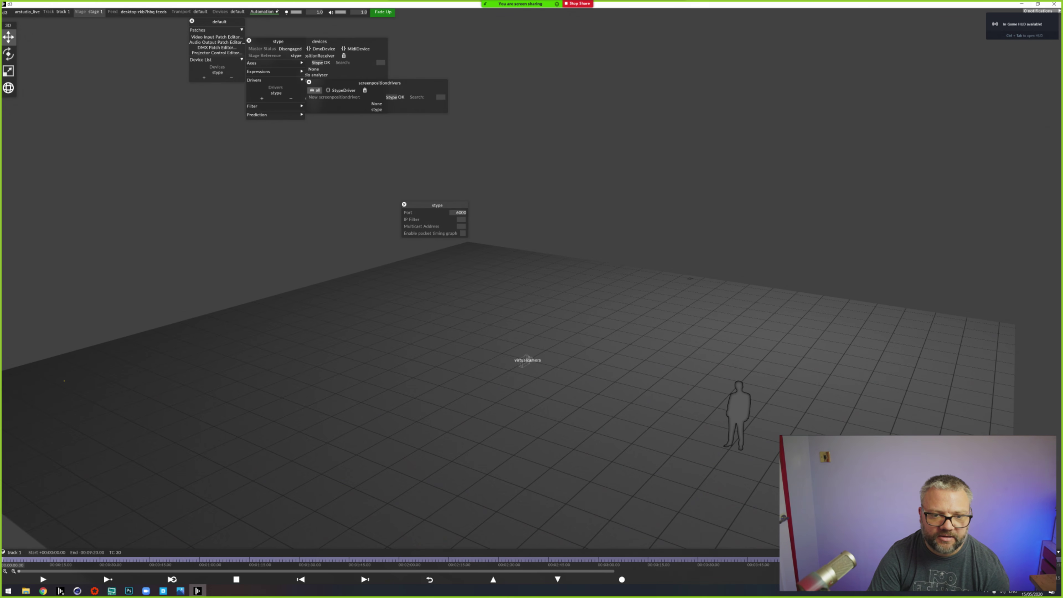
{"action": "key", "text": "alt+Tab"}
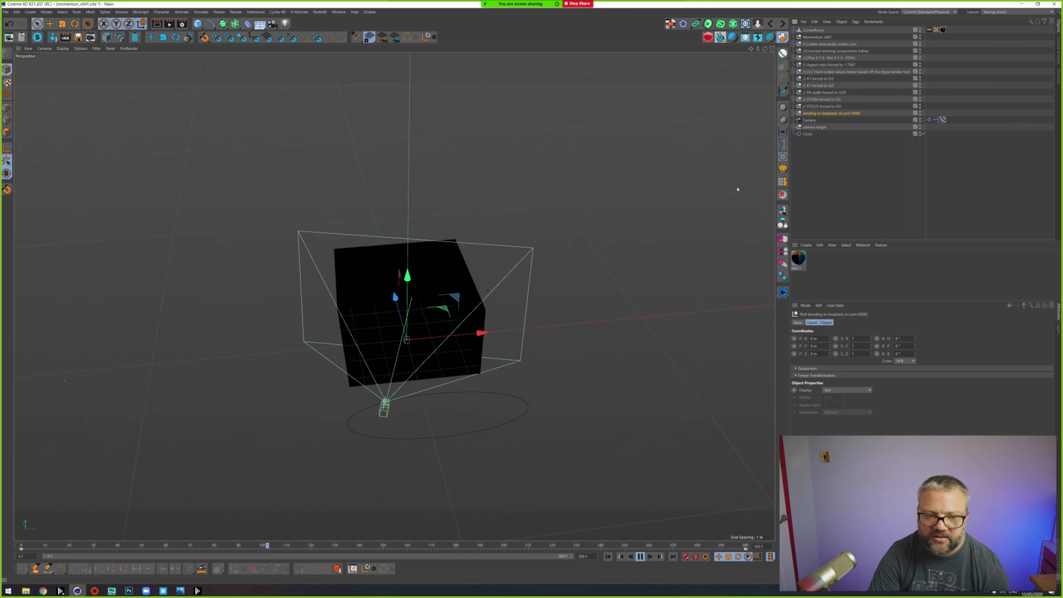
{"action": "key", "text": "alt+Tab"}
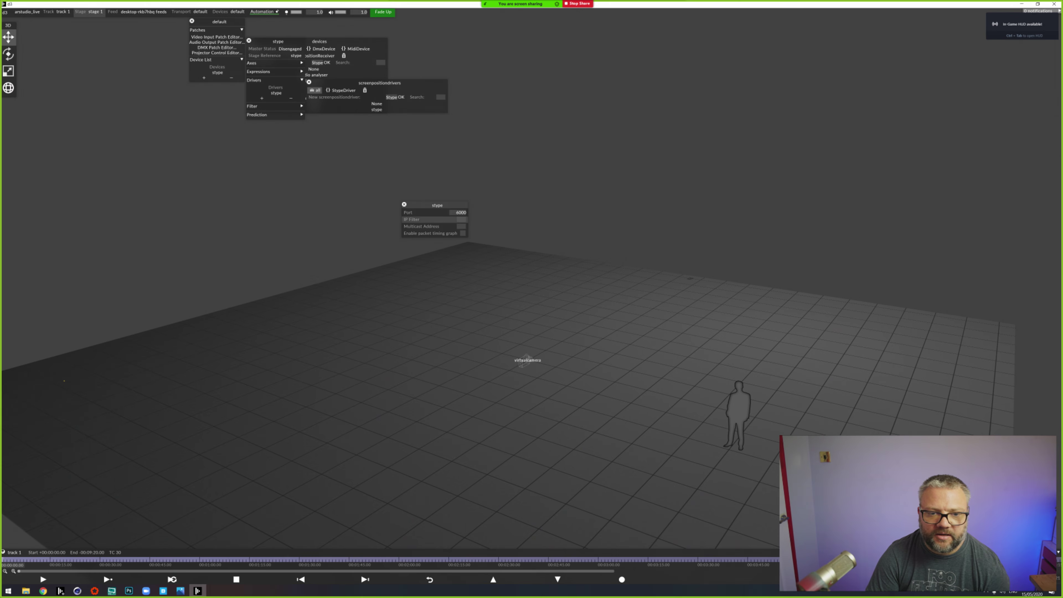
{"action": "left_click_drag", "start_coordinate": [457, 188], "coordinate": [463, 182]}
{"action": "left_click", "coordinate": [486, 190]}
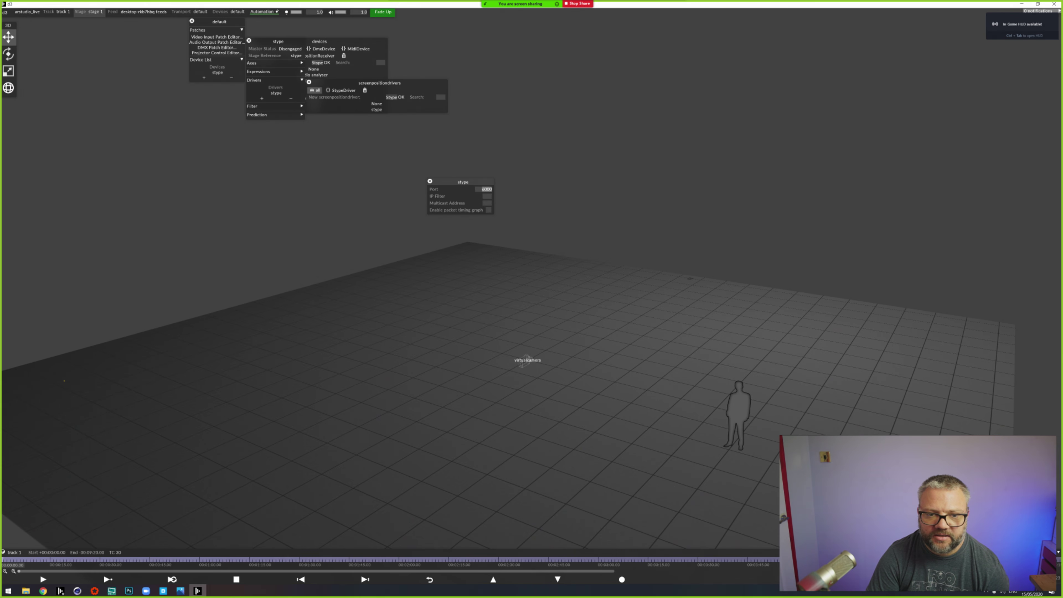
{"action": "key", "text": "Escape"}
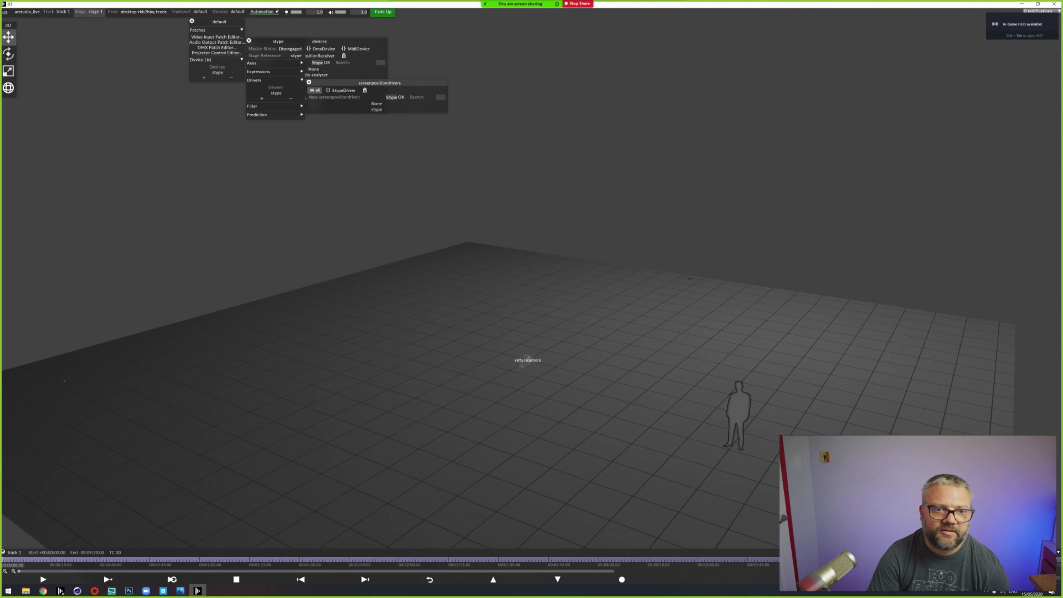
{"action": "key", "text": "Escape"}
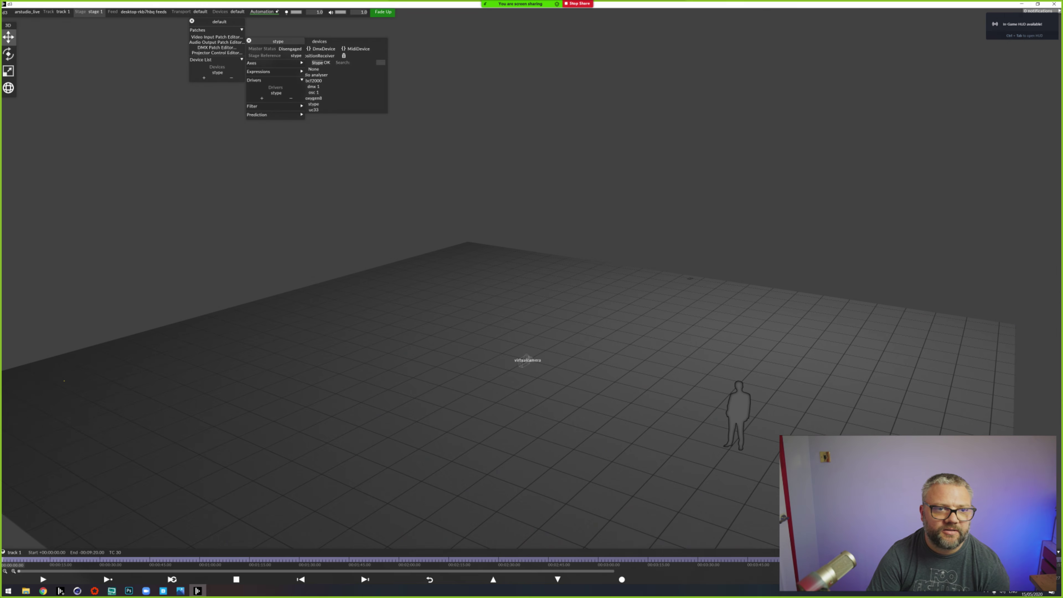
Step: Examine the incoming stype tracking data in the automation recorders' monitor, and close both windows
{"action": "left_click_drag", "start_coordinate": [219, 22], "coordinate": [400, 79]}
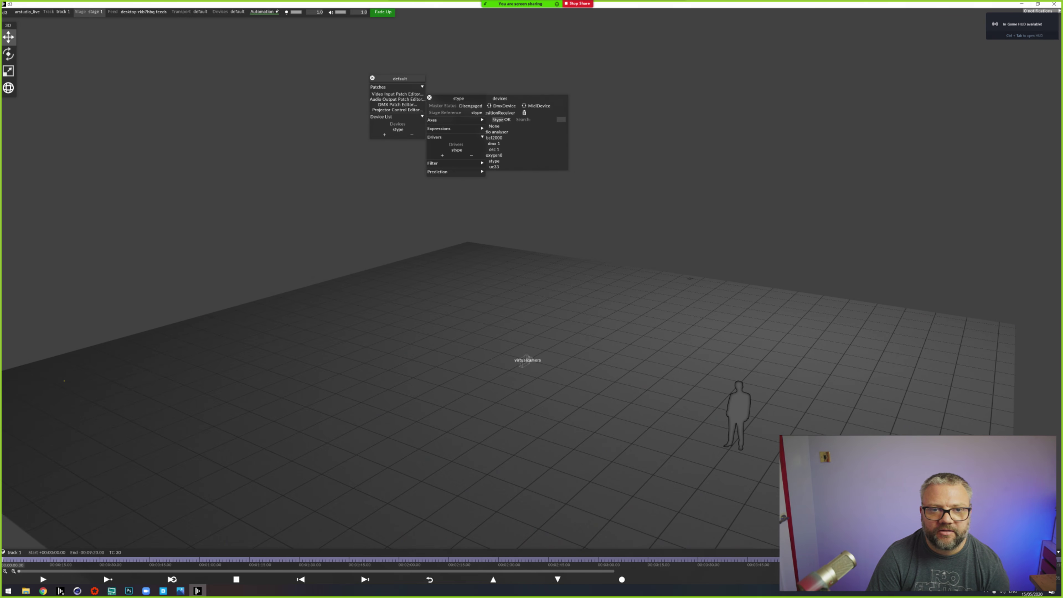
{"action": "left_click", "coordinate": [264, 12]}
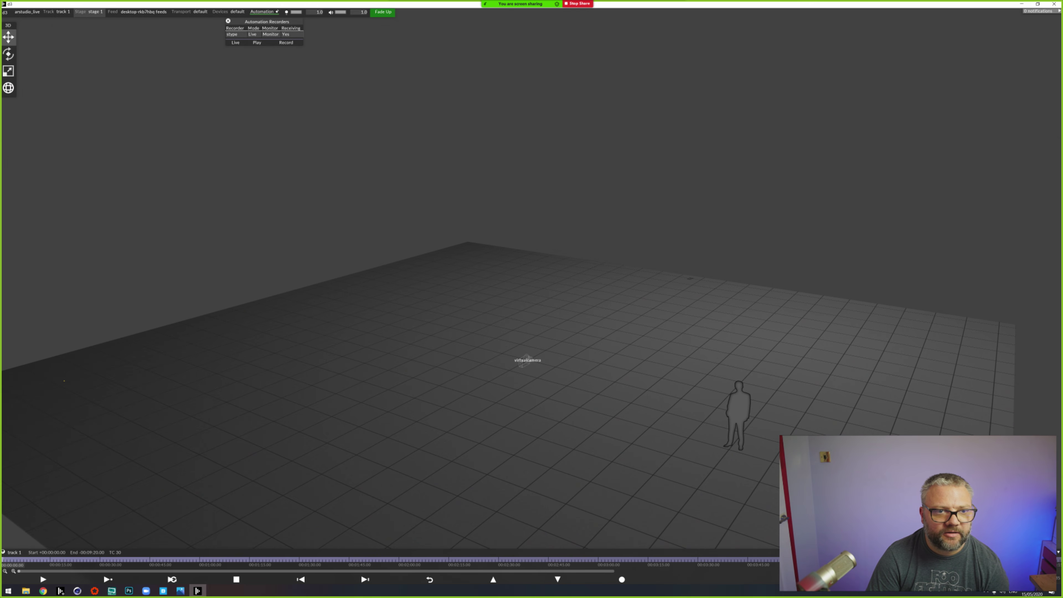
{"action": "left_click", "coordinate": [270, 34]}
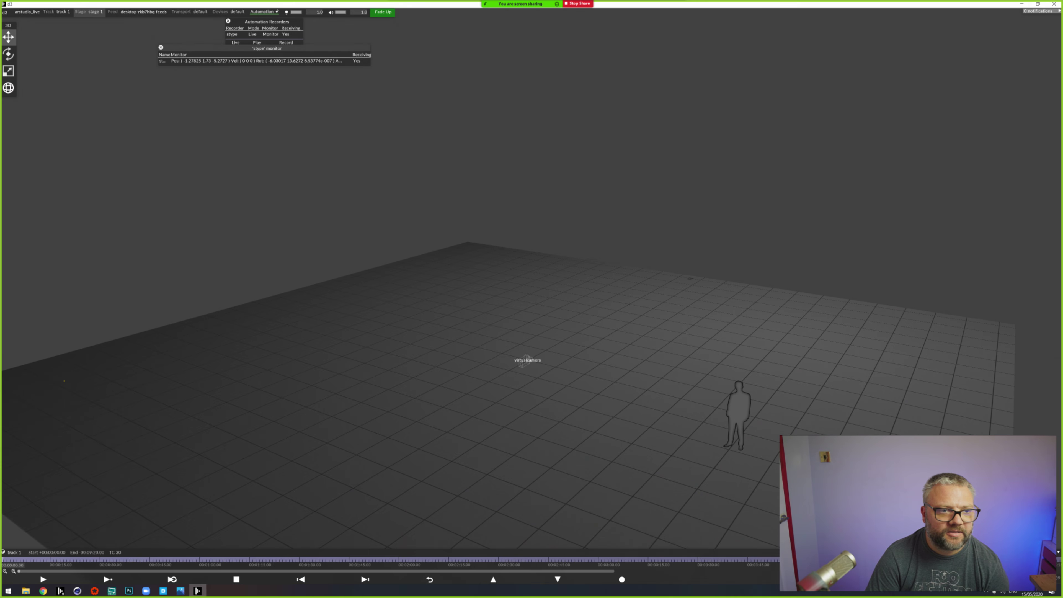
{"action": "left_click", "coordinate": [160, 47]}
{"action": "left_click", "coordinate": [228, 21]}
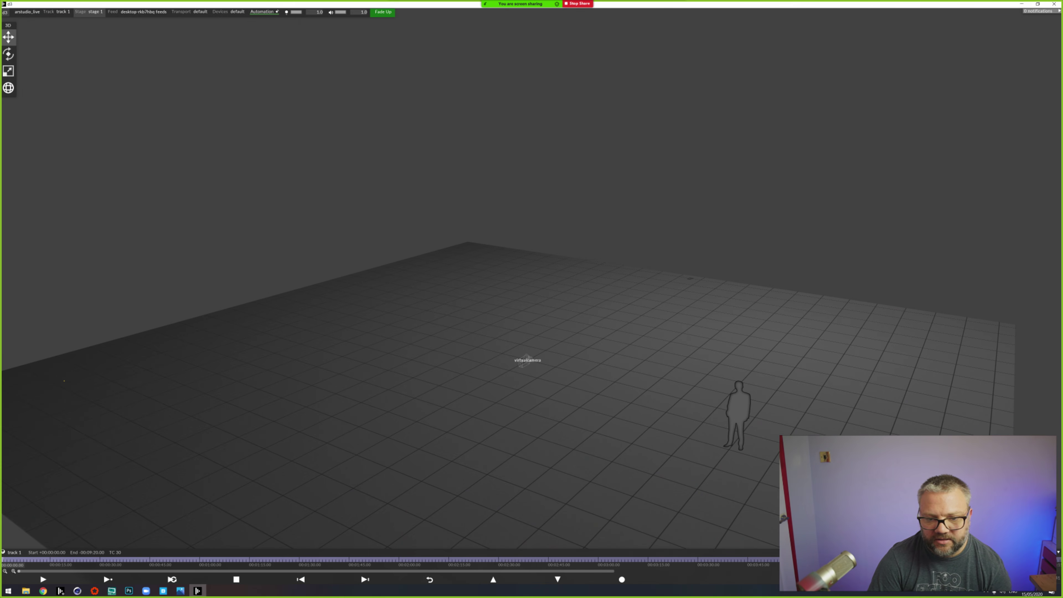
Step: Set the virtual camera's tracking source to stype and move its settings window clear of the stage
{"action": "left_click", "coordinate": [527, 360]}
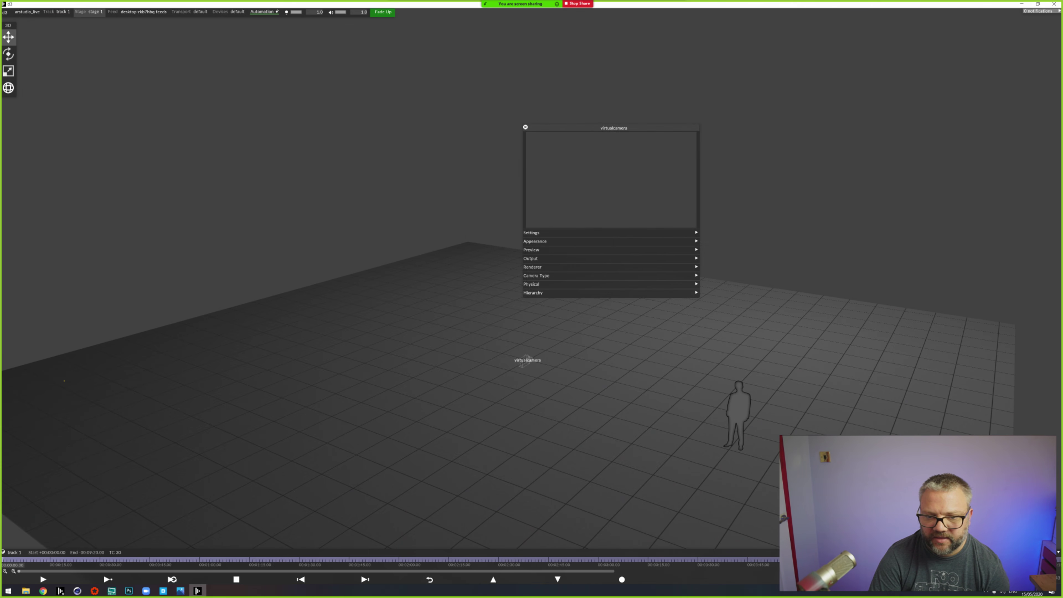
{"action": "left_click", "coordinate": [543, 235]}
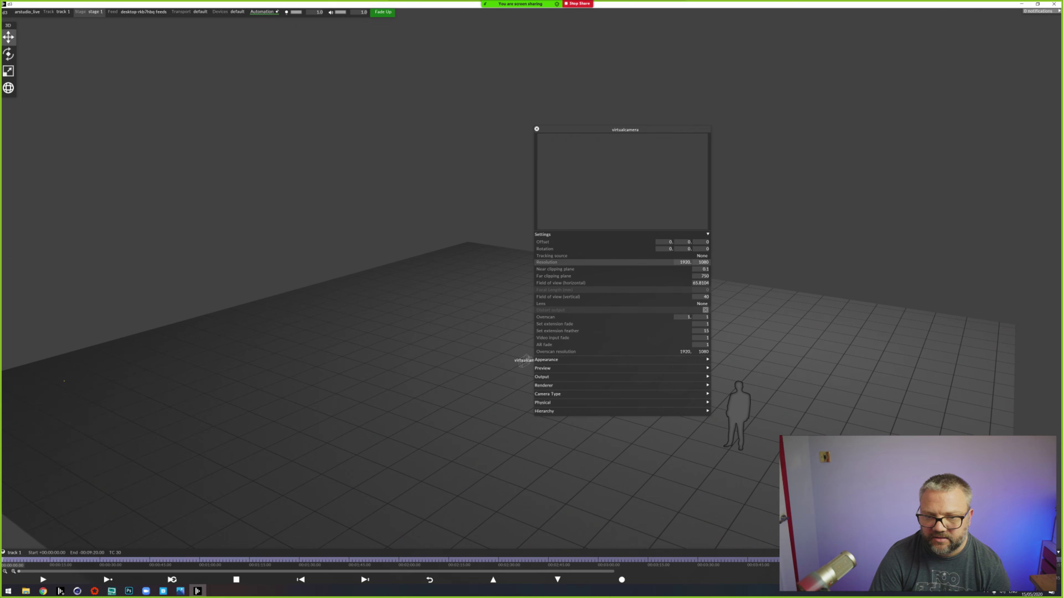
{"action": "left_click", "coordinate": [552, 255]}
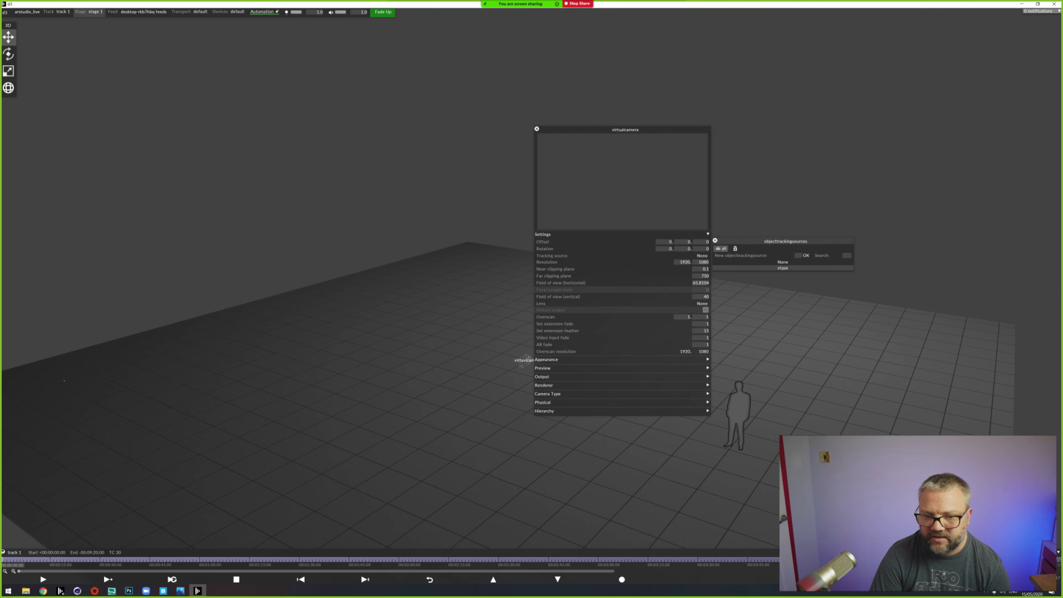
{"action": "left_click", "coordinate": [782, 268]}
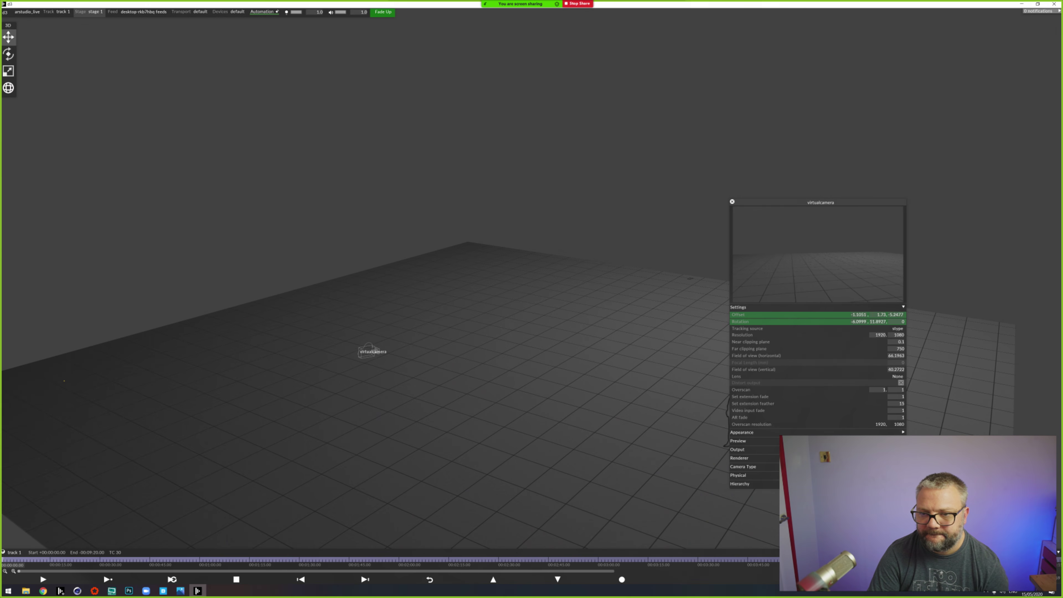
{"action": "left_click_drag", "start_coordinate": [819, 202], "coordinate": [912, 183]}
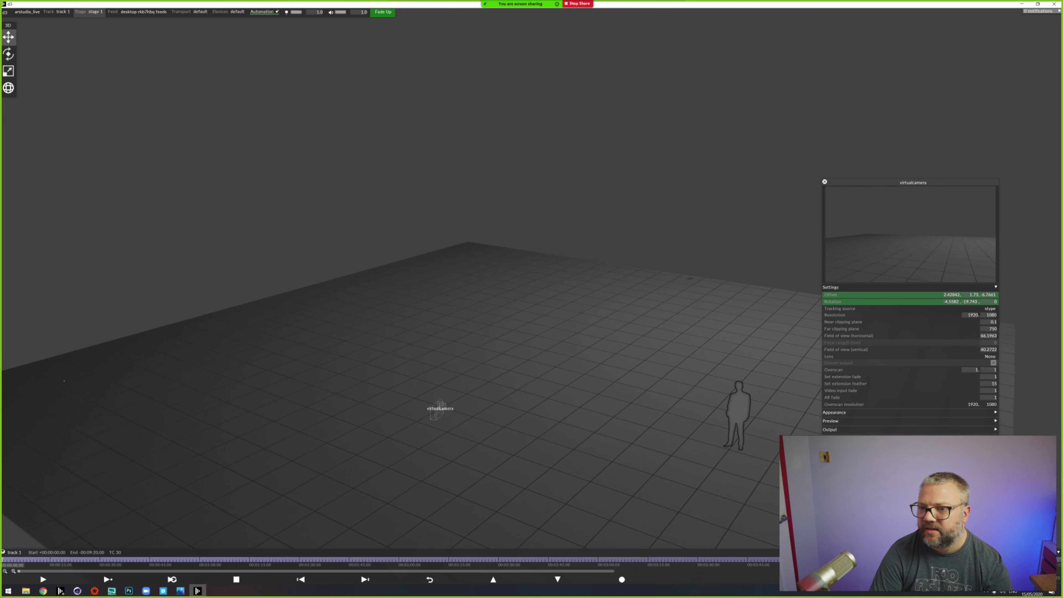
{"action": "left_click_drag", "start_coordinate": [912, 183], "coordinate": [947, 158]}
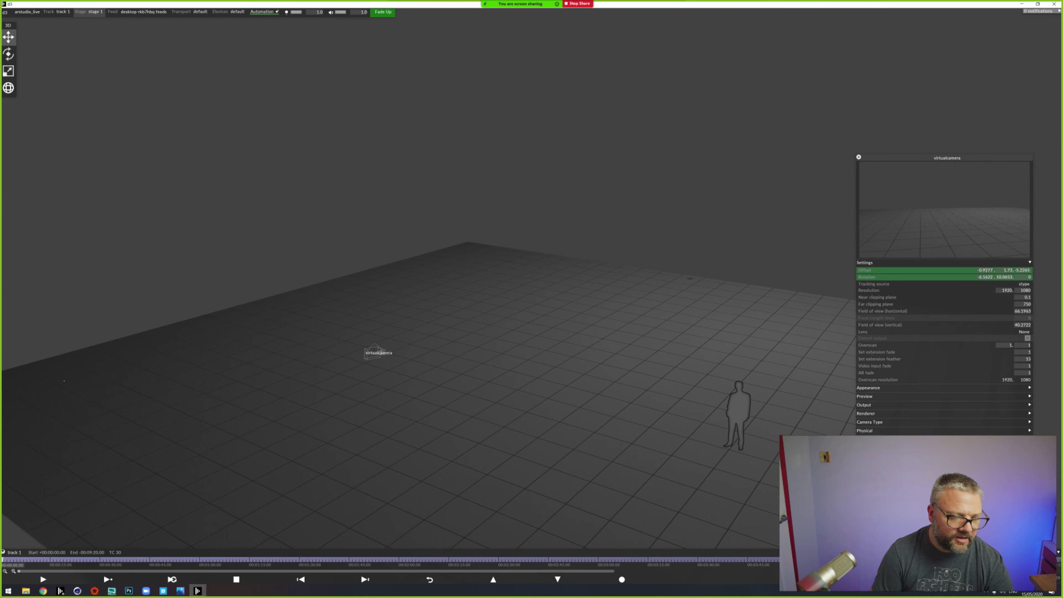
Step: Add a new layer of type Notch to track 1
{"action": "left_click", "coordinate": [4, 559]}
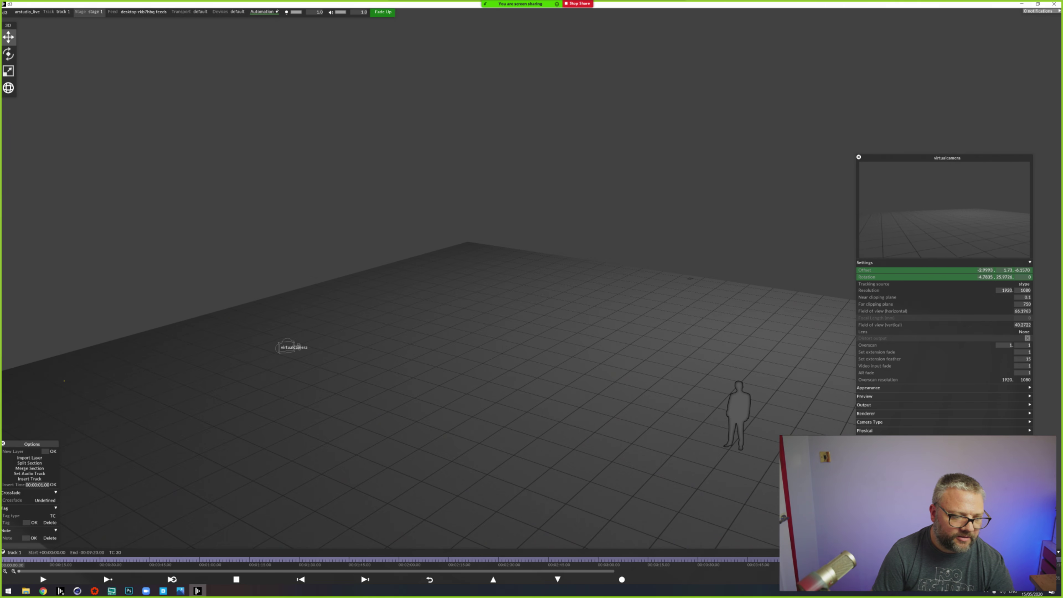
{"action": "left_click", "coordinate": [30, 451]}
{"action": "type", "text": "notch"}
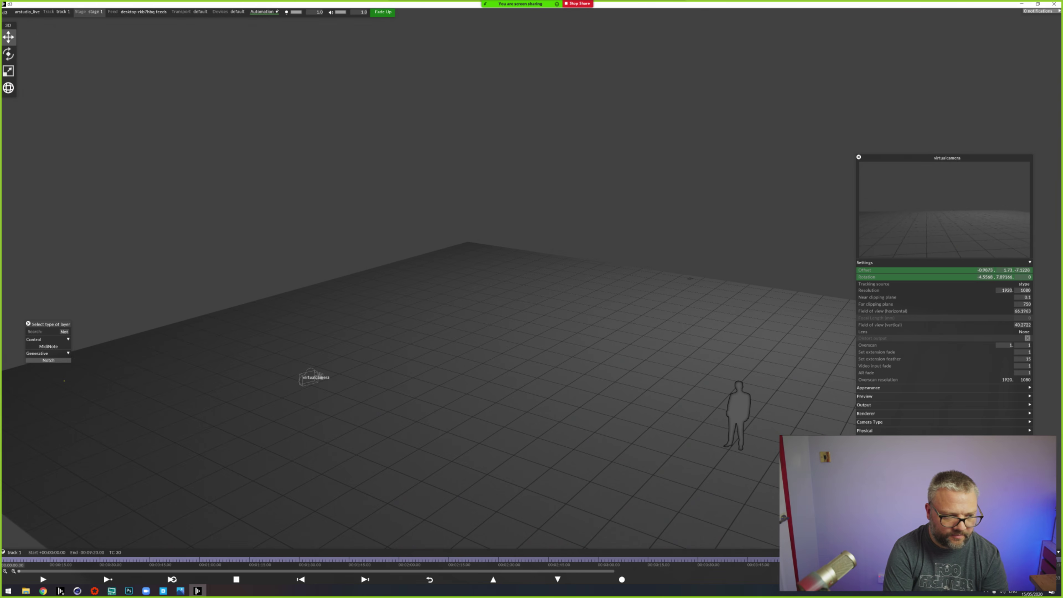
{"action": "key", "text": "Return"}
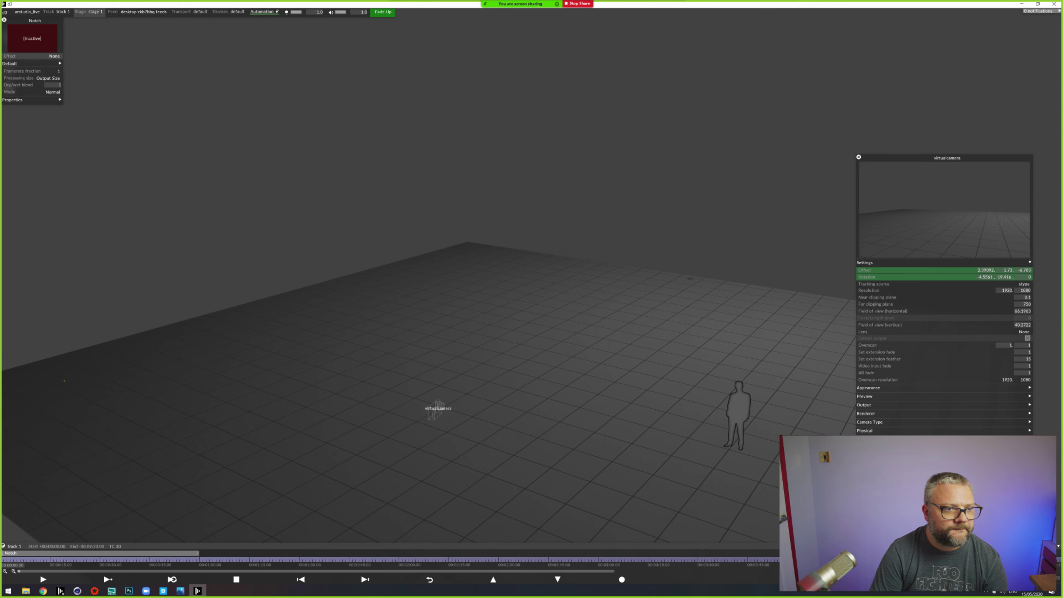
Step: Assign the arstudio Notch file as the layer's effect and expand its Video Loader and Exposable Camera parameters
{"action": "left_click", "coordinate": [54, 55]}
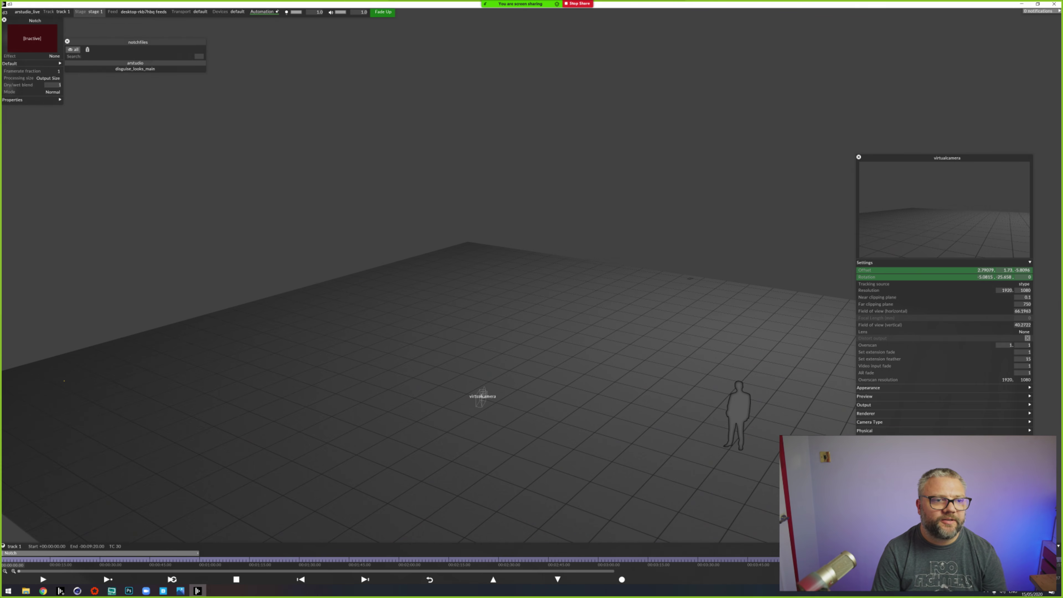
{"action": "left_click", "coordinate": [135, 63]}
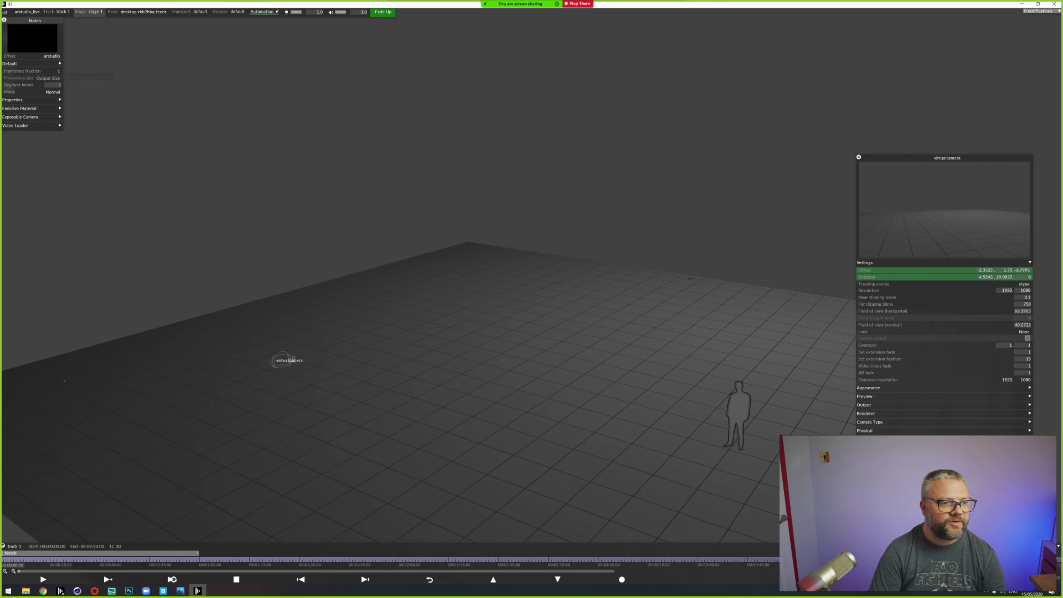
{"action": "left_click", "coordinate": [15, 125]}
{"action": "left_click", "coordinate": [20, 117]}
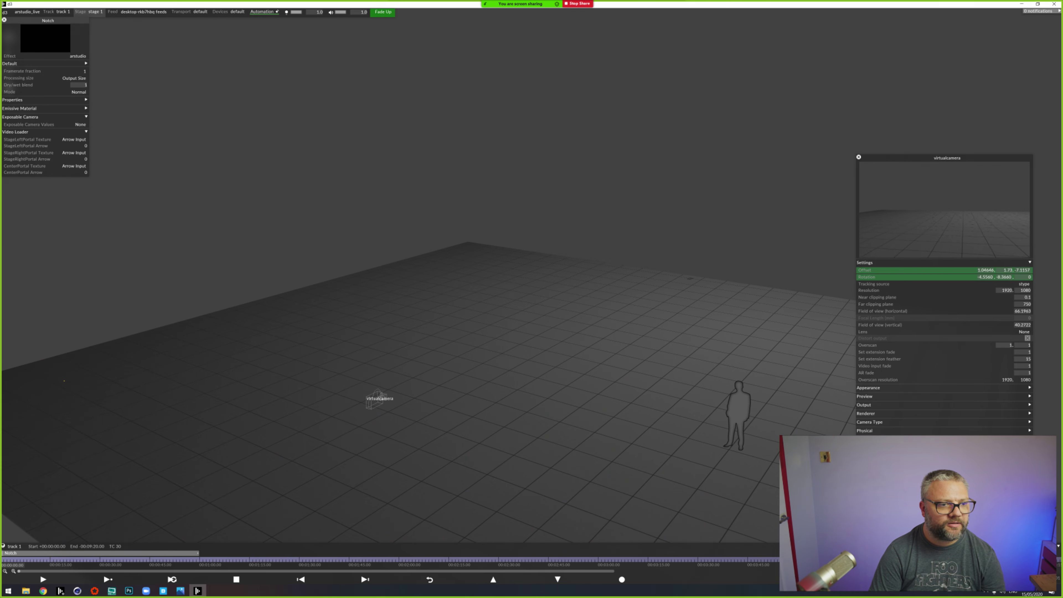
Step: Set the Notch layer's Exposable Camera Values to virtualcamera, and check the camera's transmission in the feed view
{"action": "left_click", "coordinate": [74, 125]}
{"action": "left_click", "coordinate": [154, 197]}
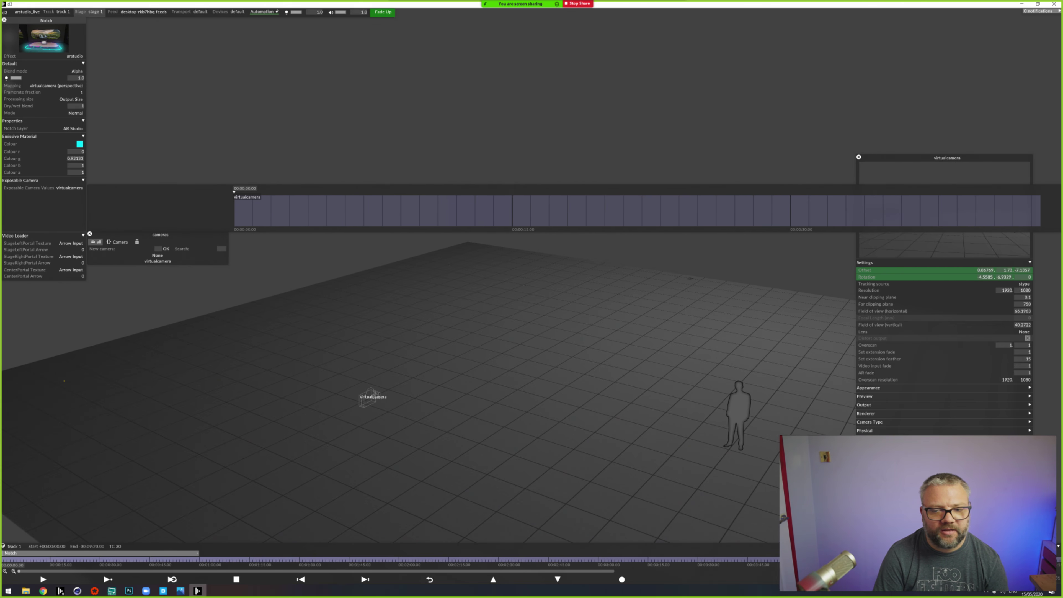
{"action": "key", "text": "Escape"}
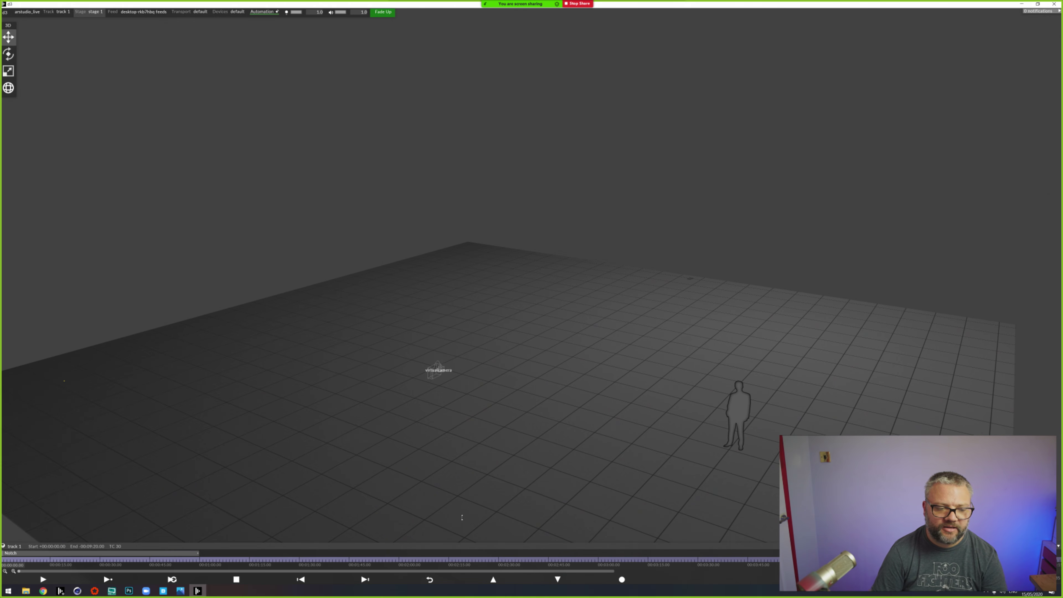
{"action": "left_click", "coordinate": [162, 11]}
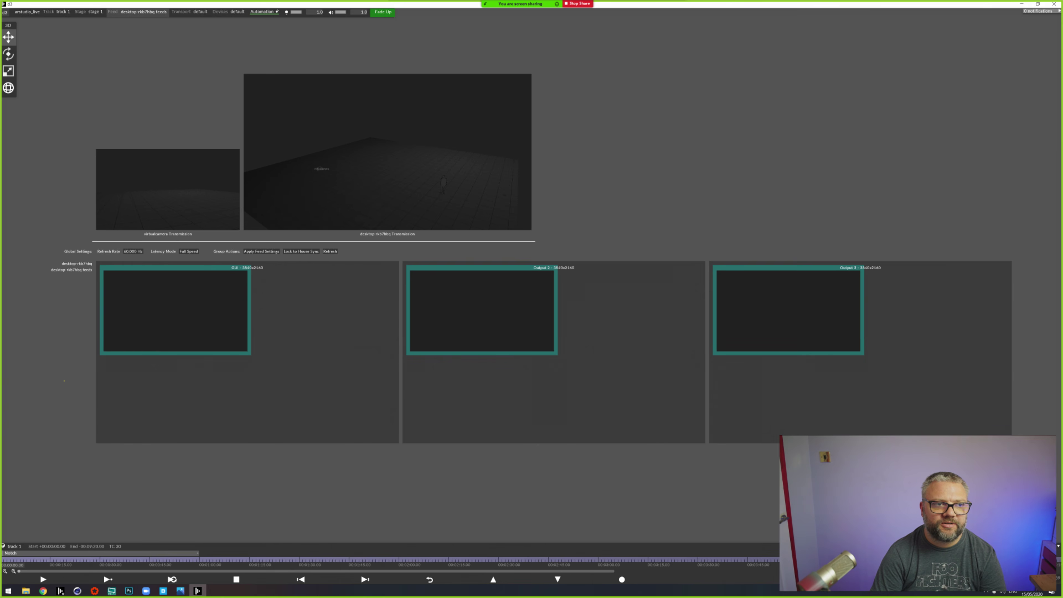
{"action": "left_click", "coordinate": [93, 12]}
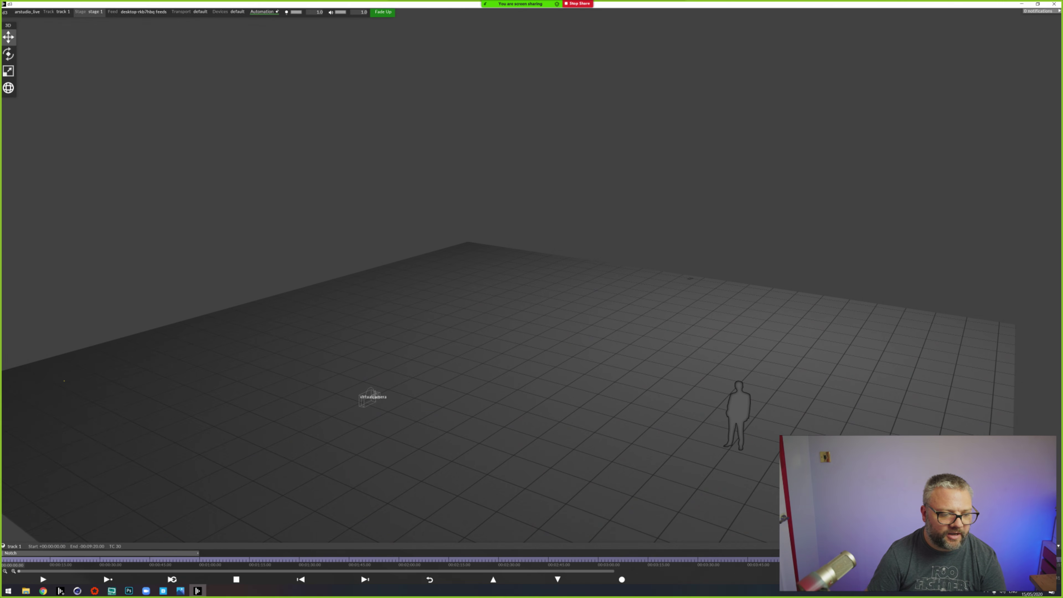
Step: Create a Spatial mapping named spatial for the Notch layer and add virtualcamera to its screens
{"action": "left_click", "coordinate": [44, 553]}
{"action": "left_click", "coordinate": [63, 85]}
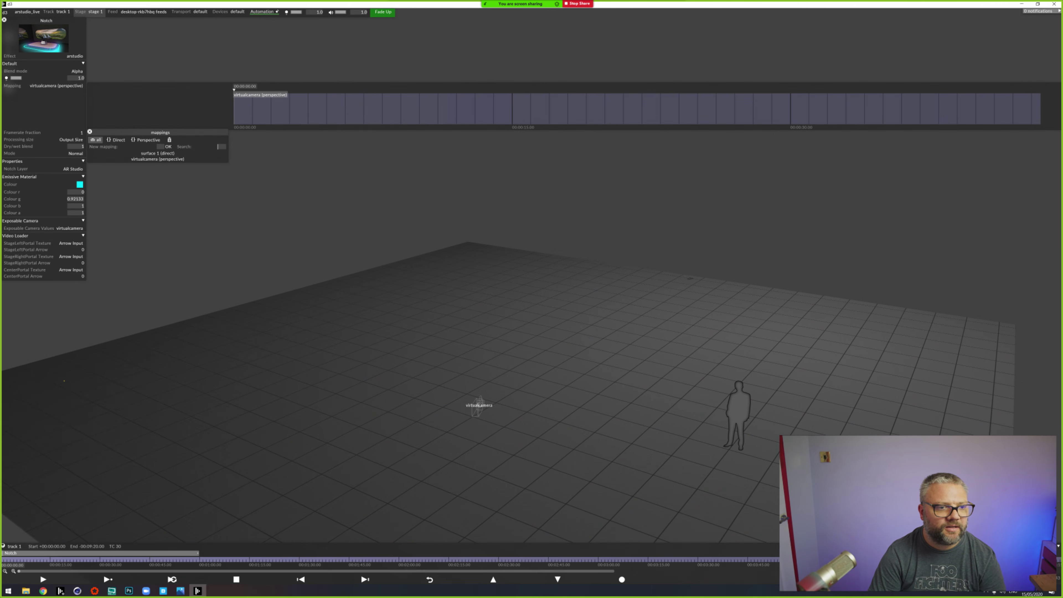
{"action": "type", "text": "Spatial"}
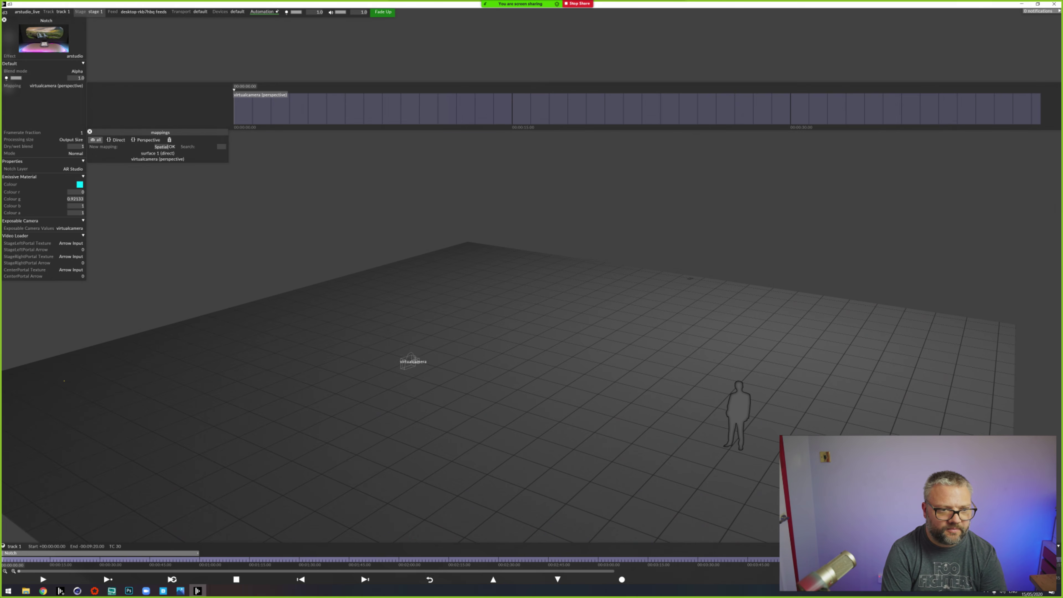
{"action": "key", "text": "Return"}
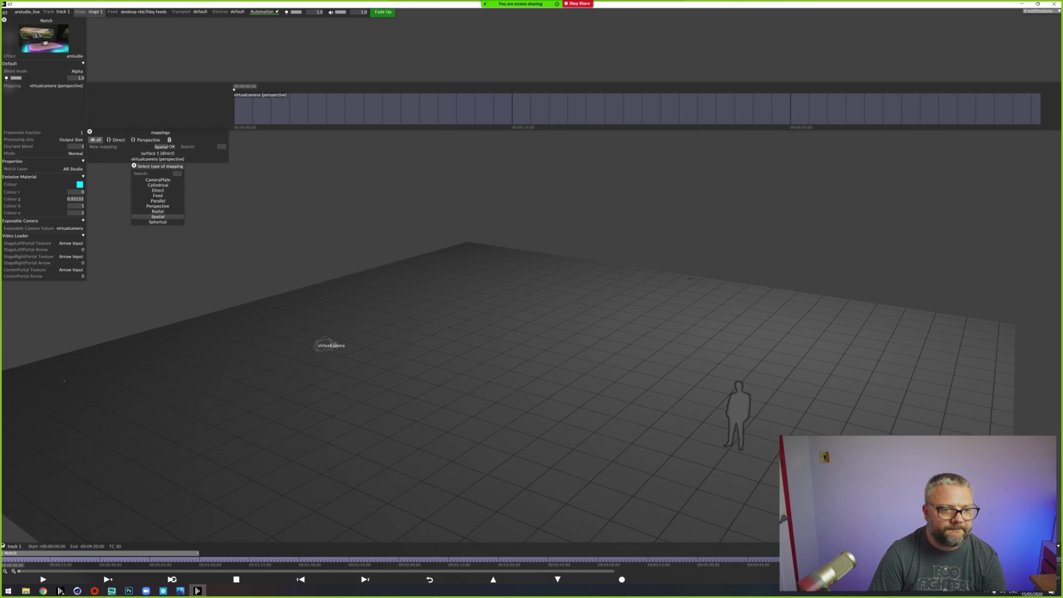
{"action": "left_click", "coordinate": [158, 217]}
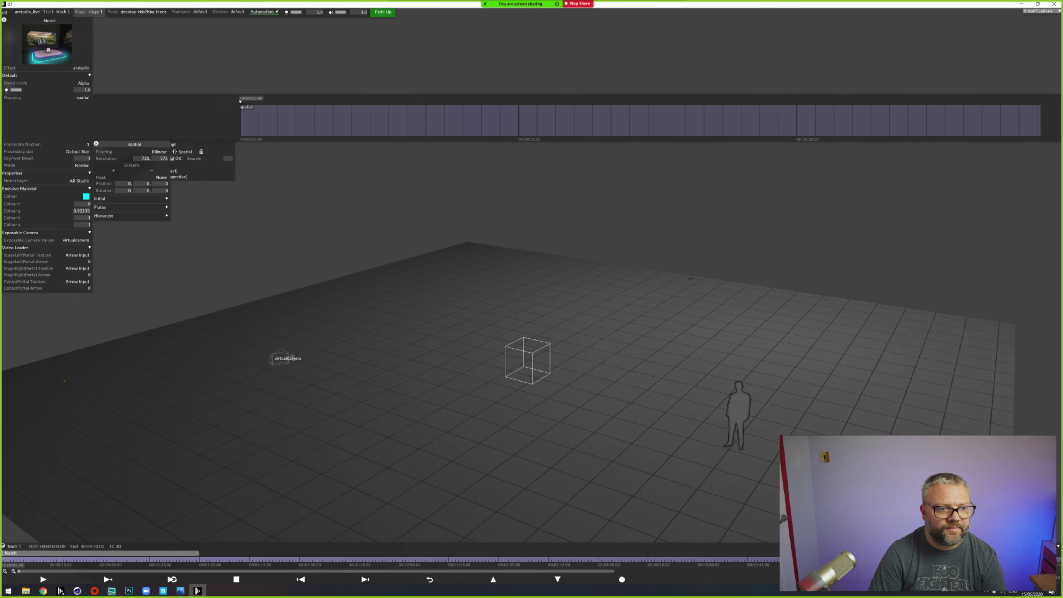
{"action": "left_click", "coordinate": [107, 170]}
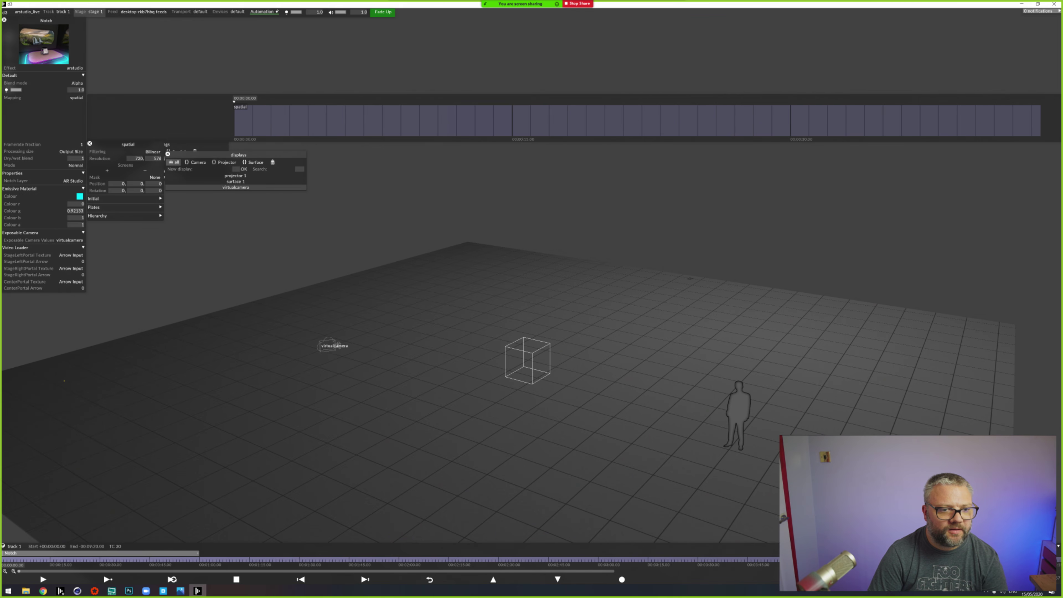
{"action": "left_click", "coordinate": [236, 187]}
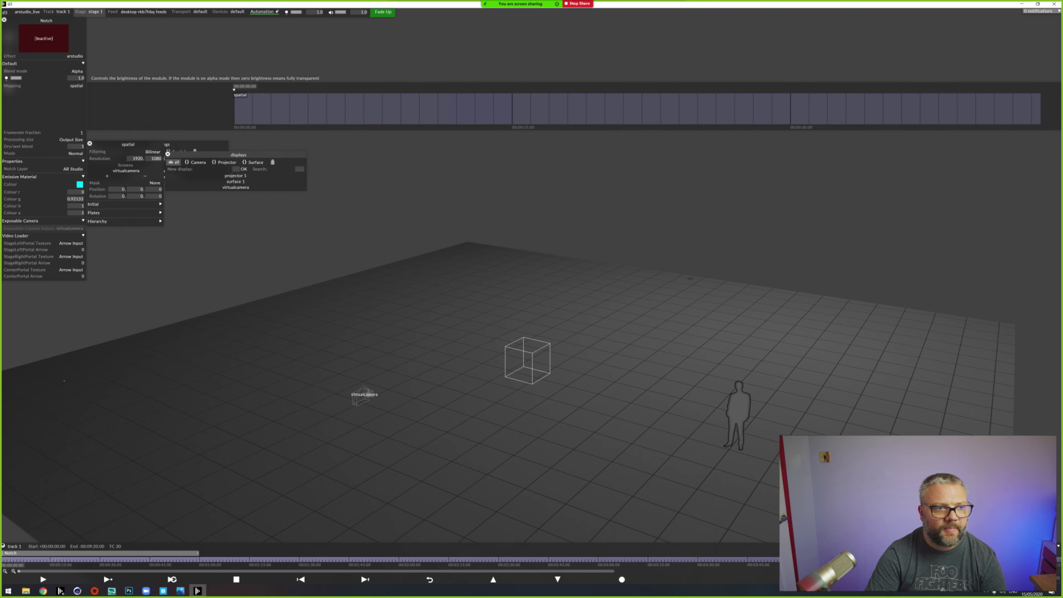
Step: In the feed view, set the GUI output's custom resolution to 3840 x 2160
{"action": "left_click", "coordinate": [110, 12]}
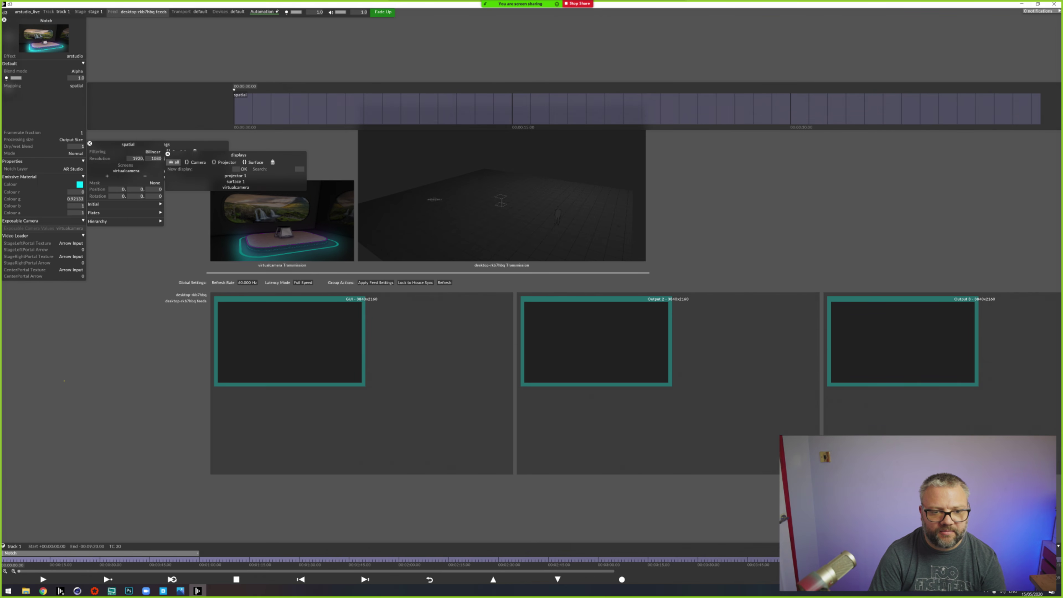
{"action": "left_click", "coordinate": [356, 299]}
{"action": "left_click", "coordinate": [402, 323]}
{"action": "type", "text": "3"}
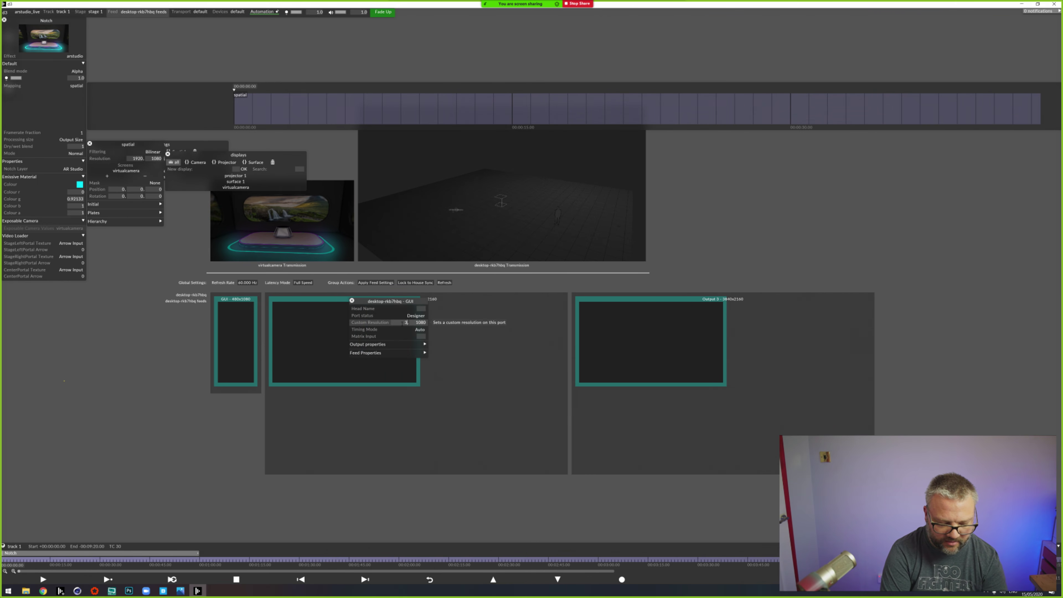
{"action": "type", "text": "840"}
{"action": "key", "text": "Tab"}
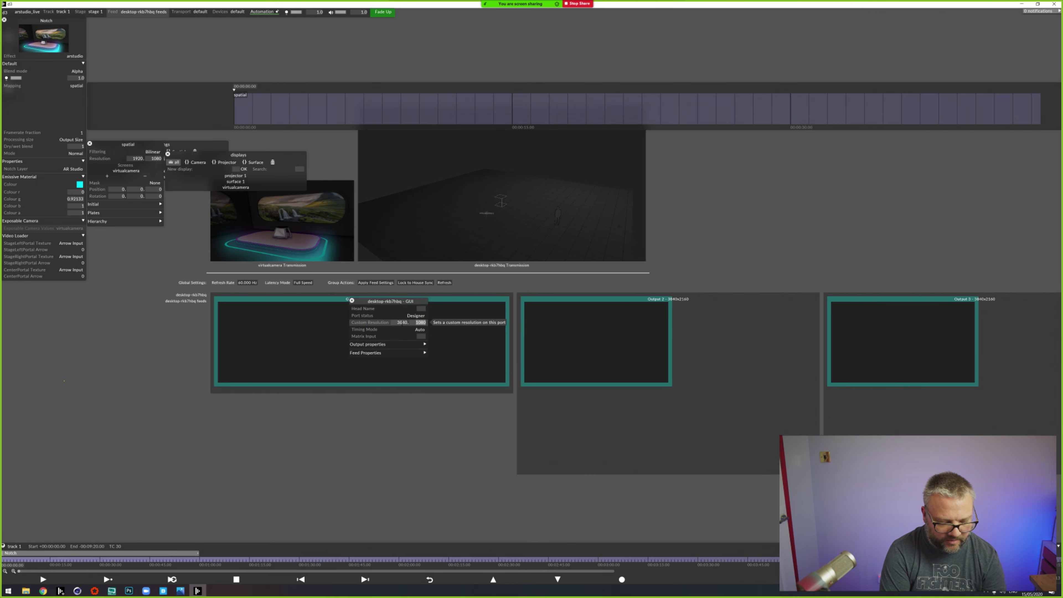
{"action": "type", "text": "1"}
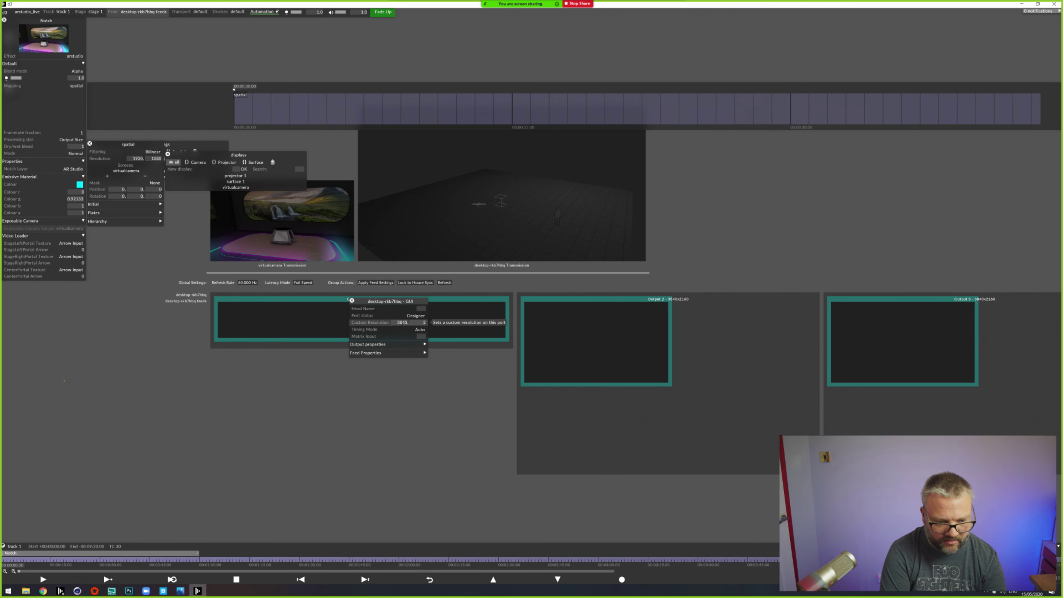
{"action": "type", "text": "160"}
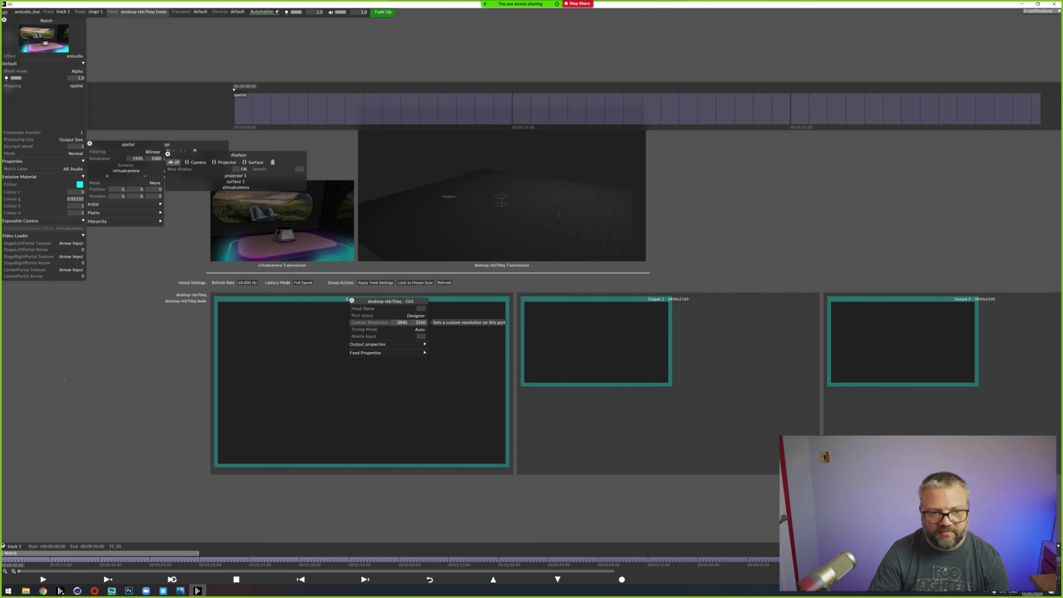
Step: Place the virtualcamera transmission as a 1920x1080 region in the GUI output's upper right quarter and return to the stage view
{"action": "left_click_drag", "start_coordinate": [284, 228], "coordinate": [460, 350], "text": "alt"}
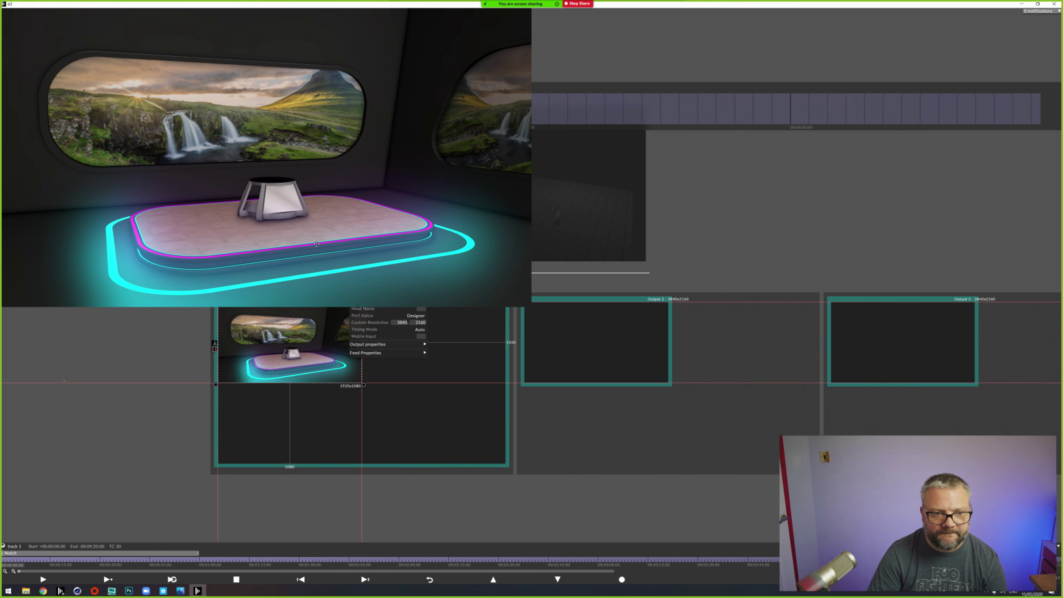
{"action": "left_click_drag", "start_coordinate": [297, 366], "coordinate": [442, 360]}
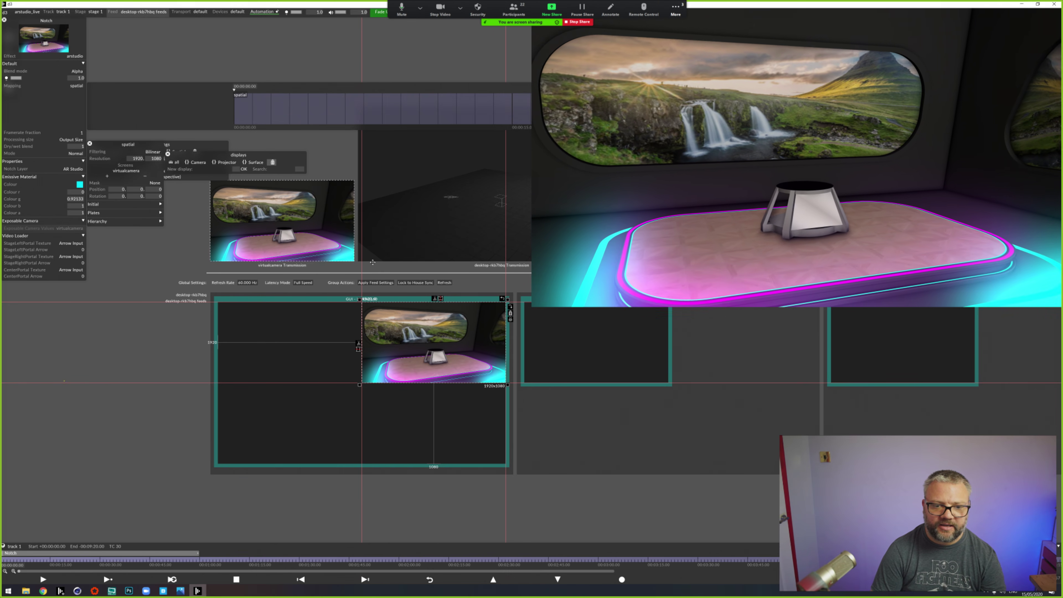
{"action": "left_click", "coordinate": [95, 11]}
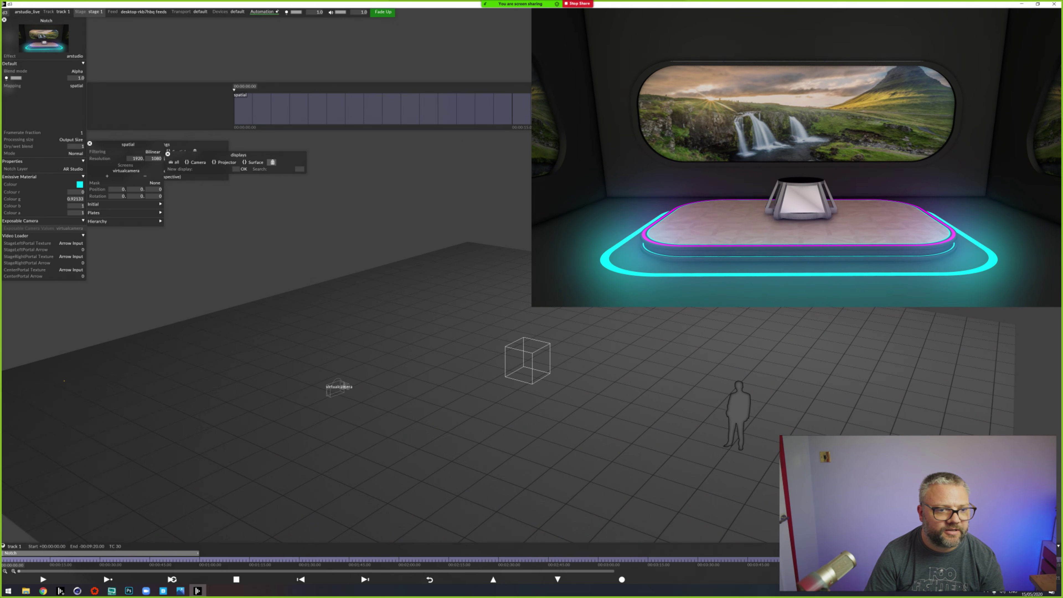
Step: Close the displays list, the spatial mapping windows and the Notch layer editor to clear the stage
{"action": "left_click_drag", "start_coordinate": [234, 155], "coordinate": [292, 149]}
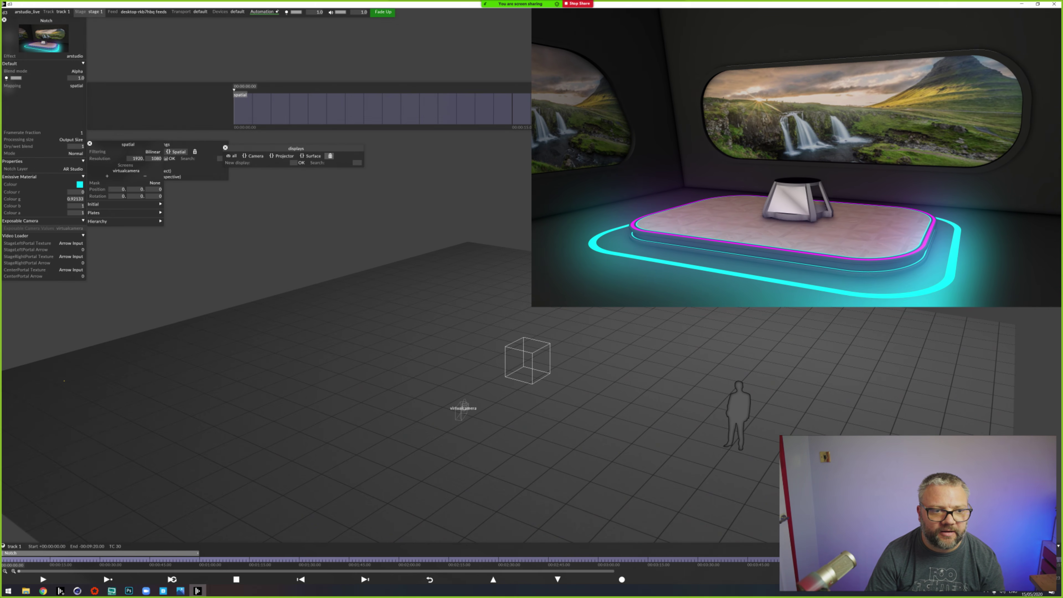
{"action": "left_click", "coordinate": [197, 144]}
{"action": "left_click", "coordinate": [90, 144]}
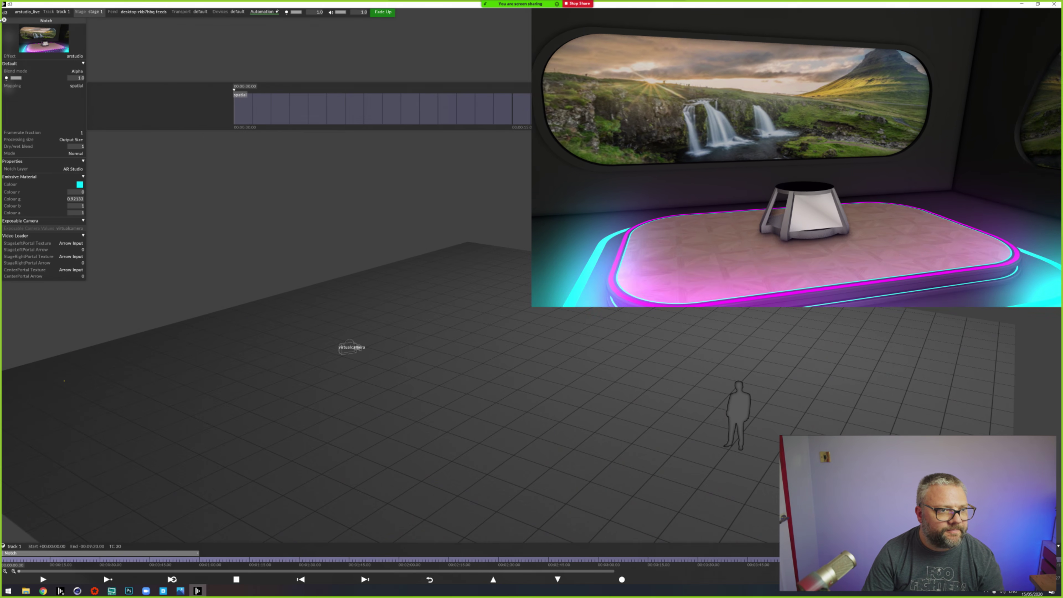
{"action": "left_click", "coordinate": [4, 20]}
{"action": "mouse_move", "coordinate": [520, 4]}
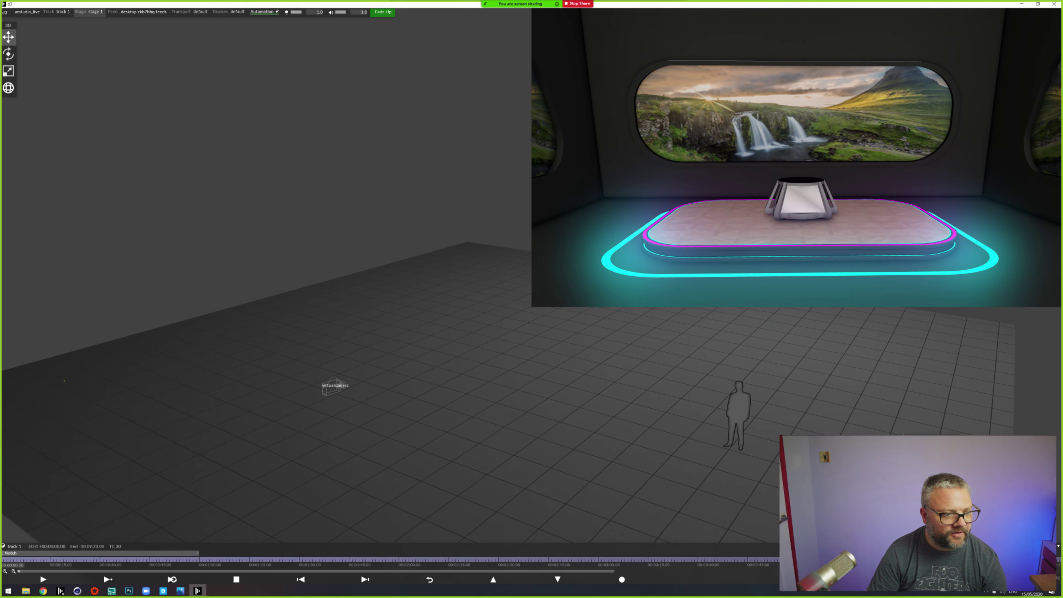
Step: Add a Video layer named George to track 1 and assign george.jpg as its video
{"action": "right_click", "coordinate": [442, 383]}
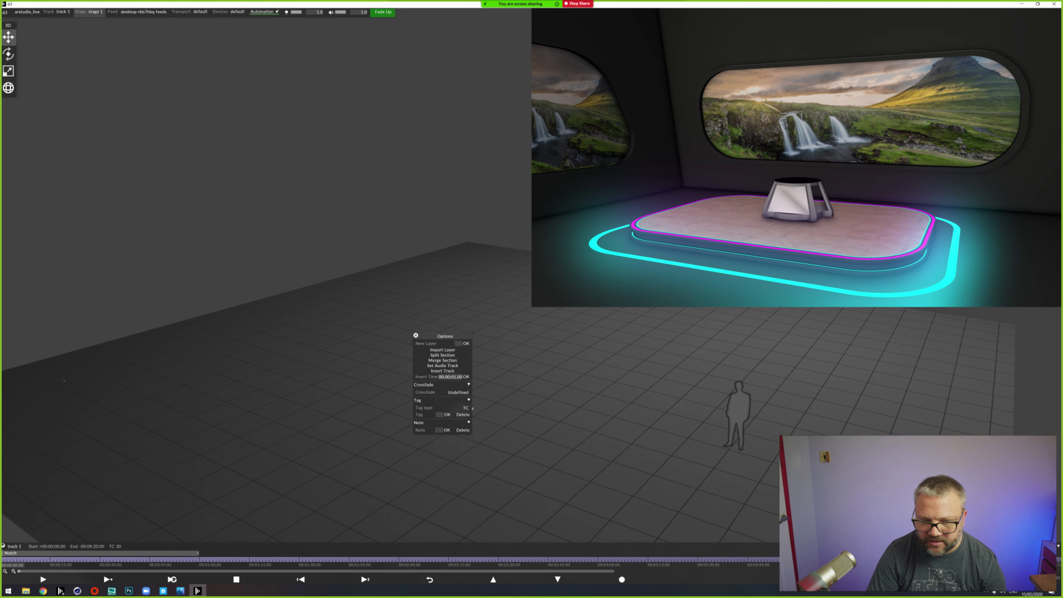
{"action": "left_click_drag", "start_coordinate": [444, 336], "coordinate": [229, 271]}
{"action": "left_click", "coordinate": [244, 280]}
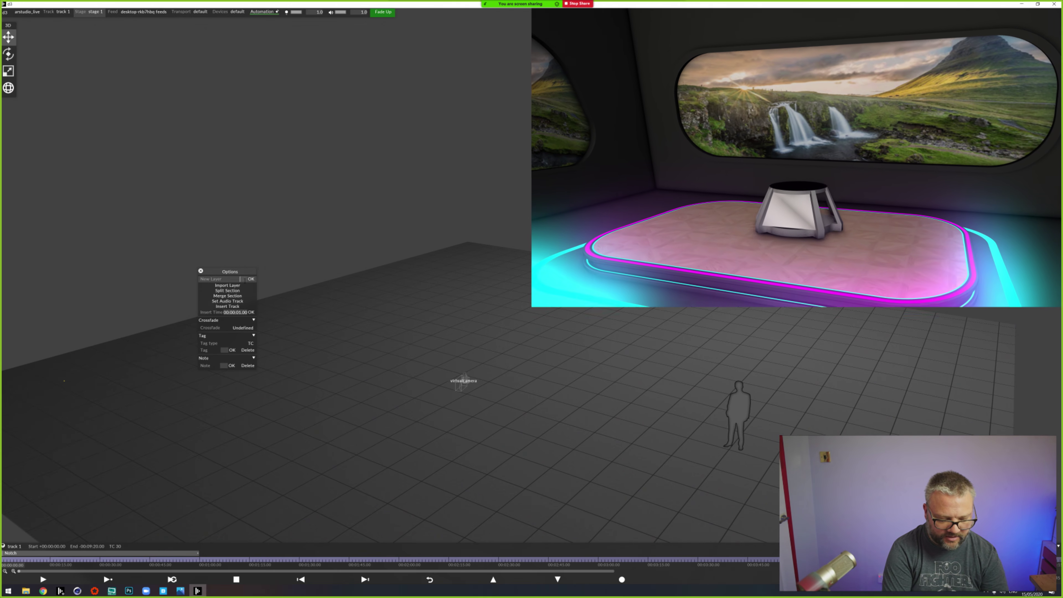
{"action": "type", "text": "camera"}
{"action": "key", "text": "Return"}
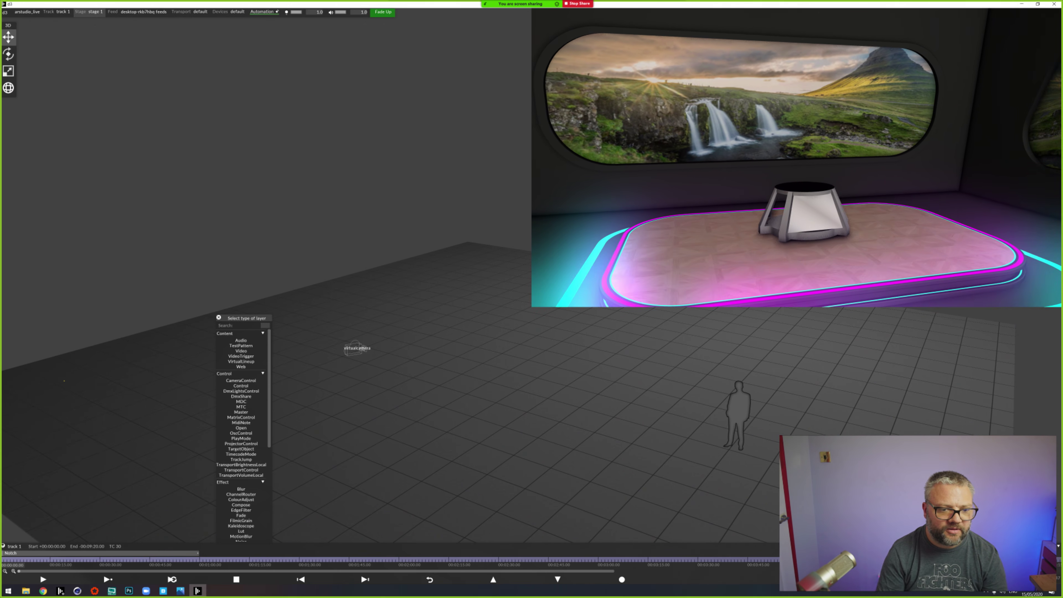
{"action": "type", "text": "Video"}
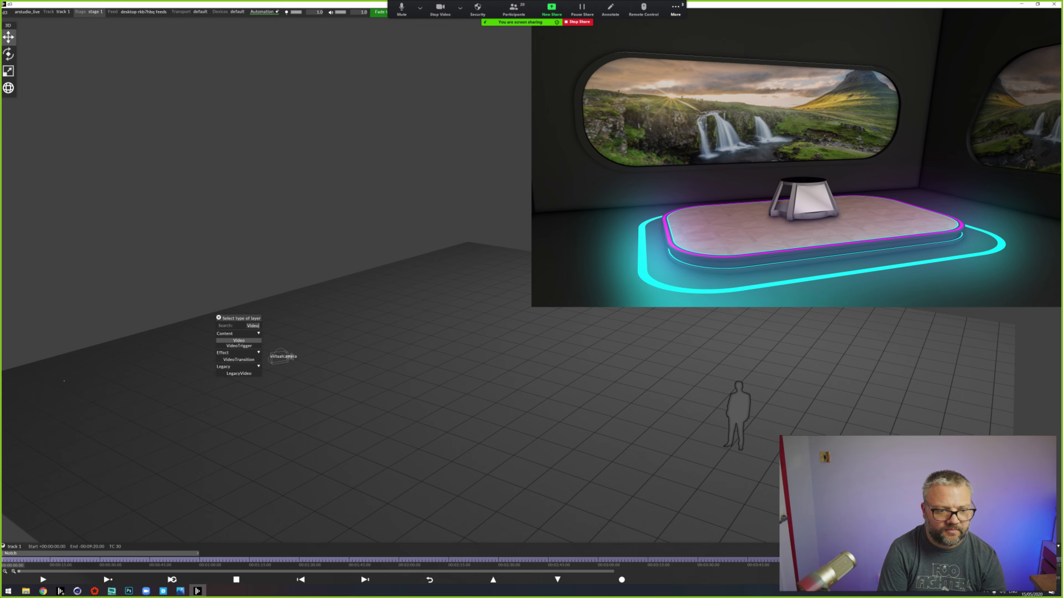
{"action": "key", "text": "Return"}
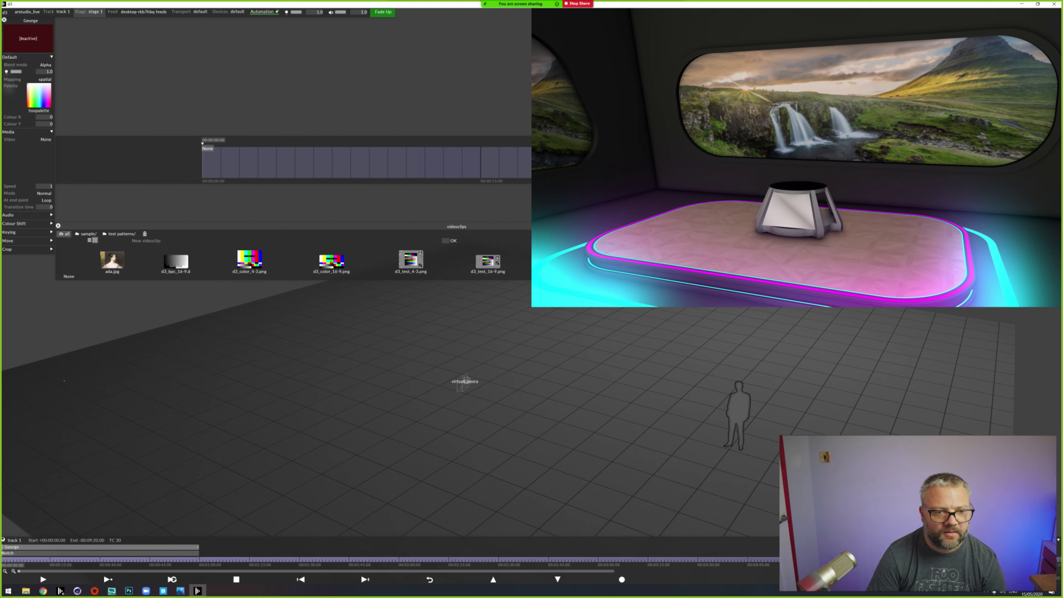
{"action": "left_click_drag", "start_coordinate": [497, 227], "coordinate": [498, 359]}
{"action": "left_click", "coordinate": [557, 391]}
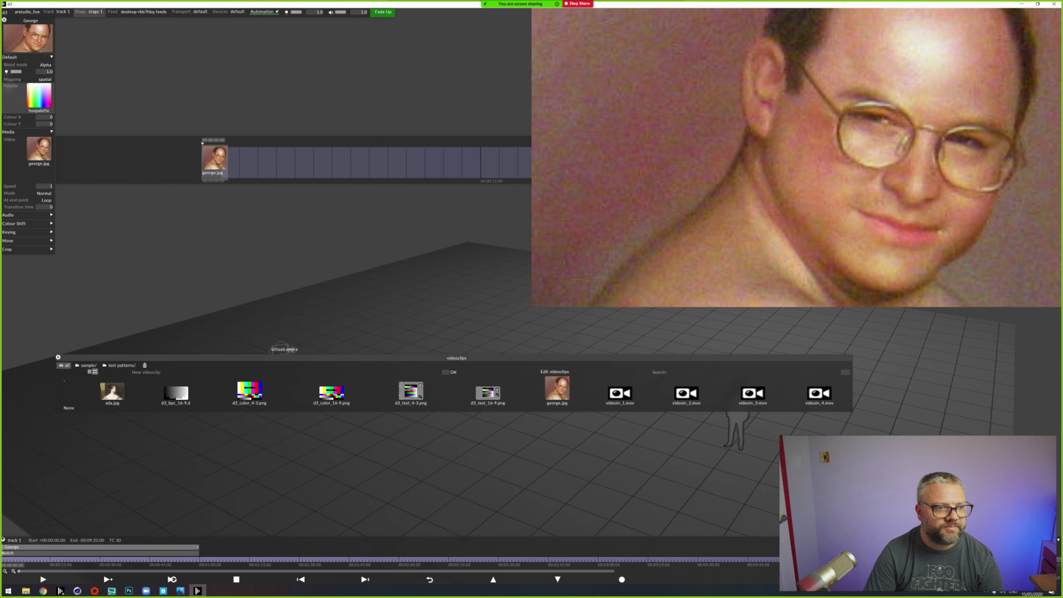
{"action": "key", "text": "Escape"}
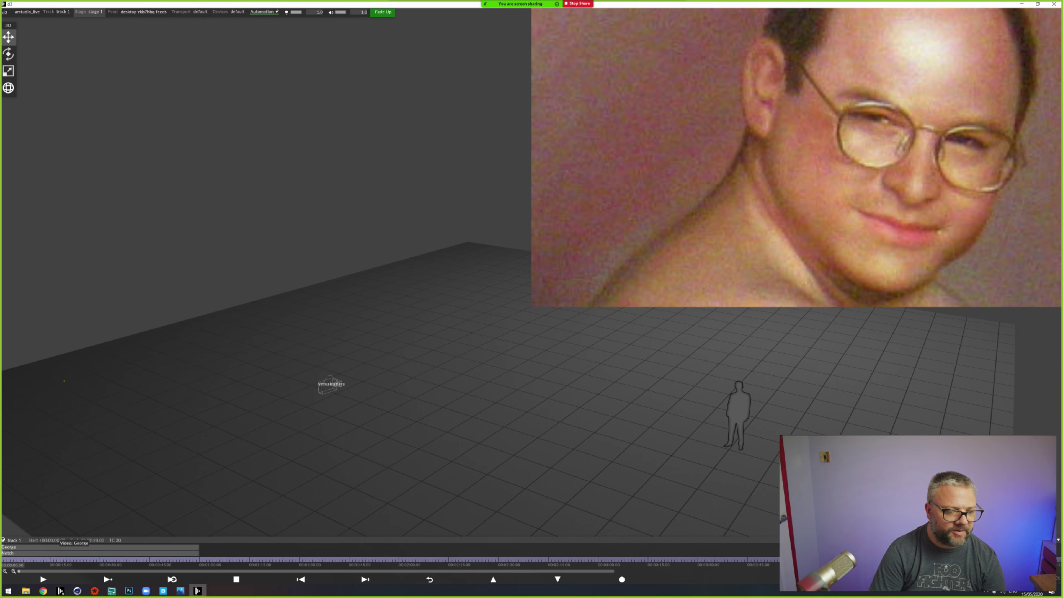
Step: Move the George layer below the Notch layer, feed it into the Notch layer with an arrow, and open the Notch layer's parameters
{"action": "left_click", "coordinate": [59, 547]}
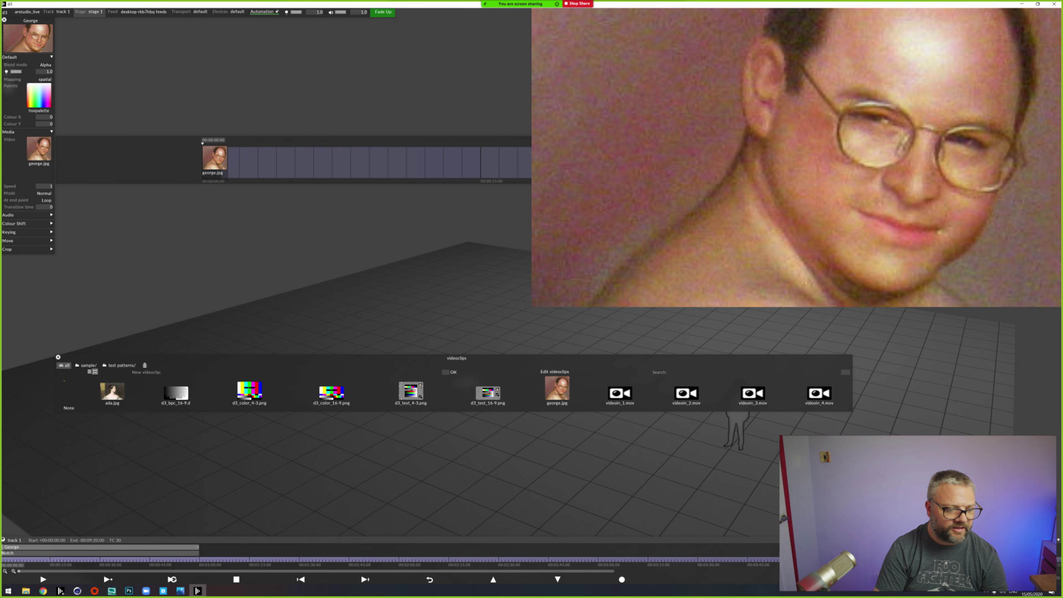
{"action": "left_click_drag", "start_coordinate": [58, 547], "coordinate": [58, 553]}
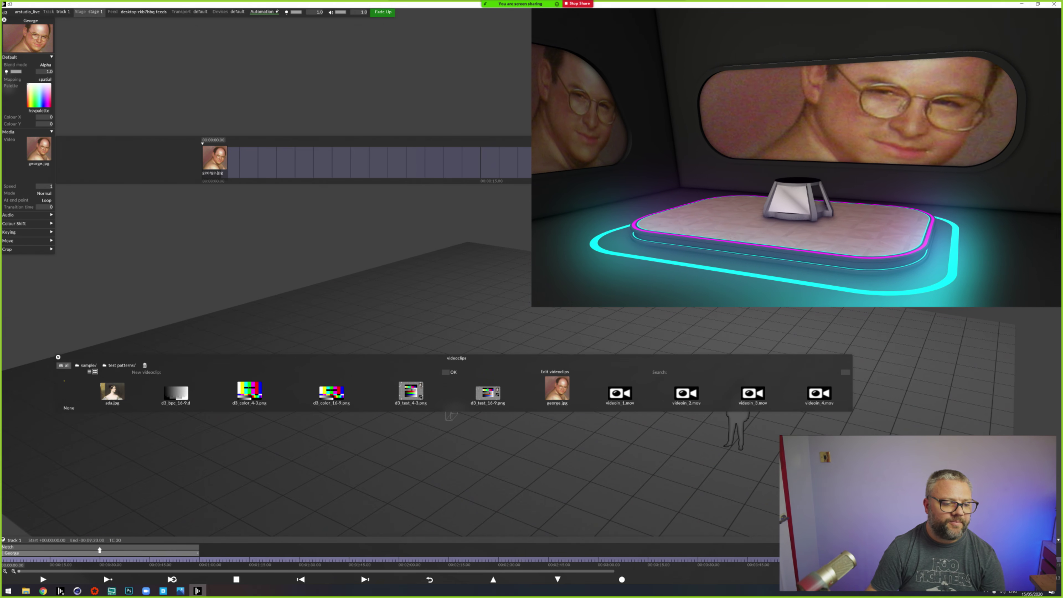
{"action": "left_click", "coordinate": [99, 548]}
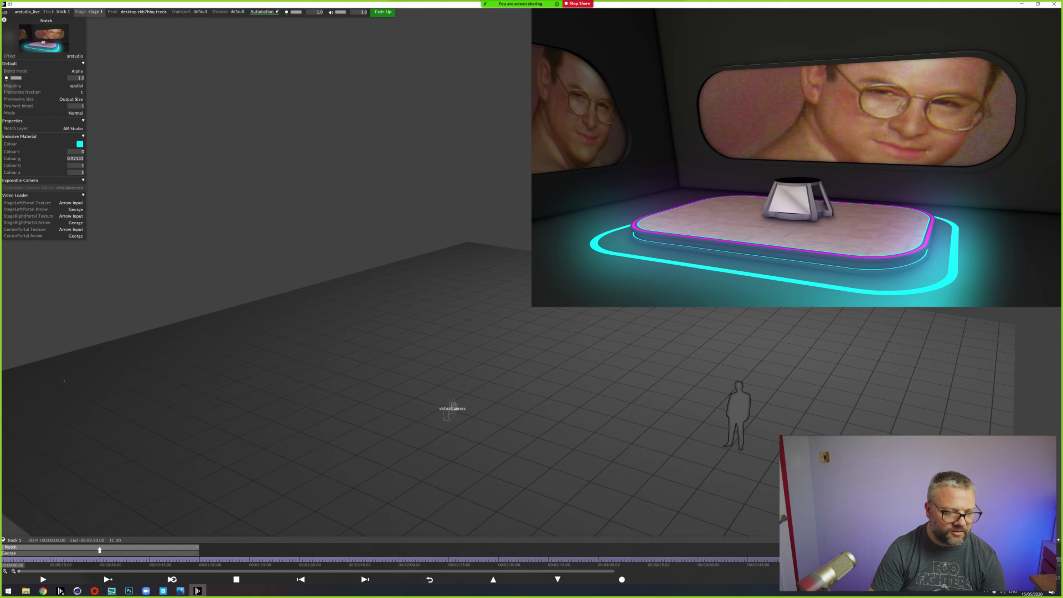
Step: Add a Video layer named Ada to track 1 and assign ada.jpg as its video
{"action": "right_click", "coordinate": [14, 539]}
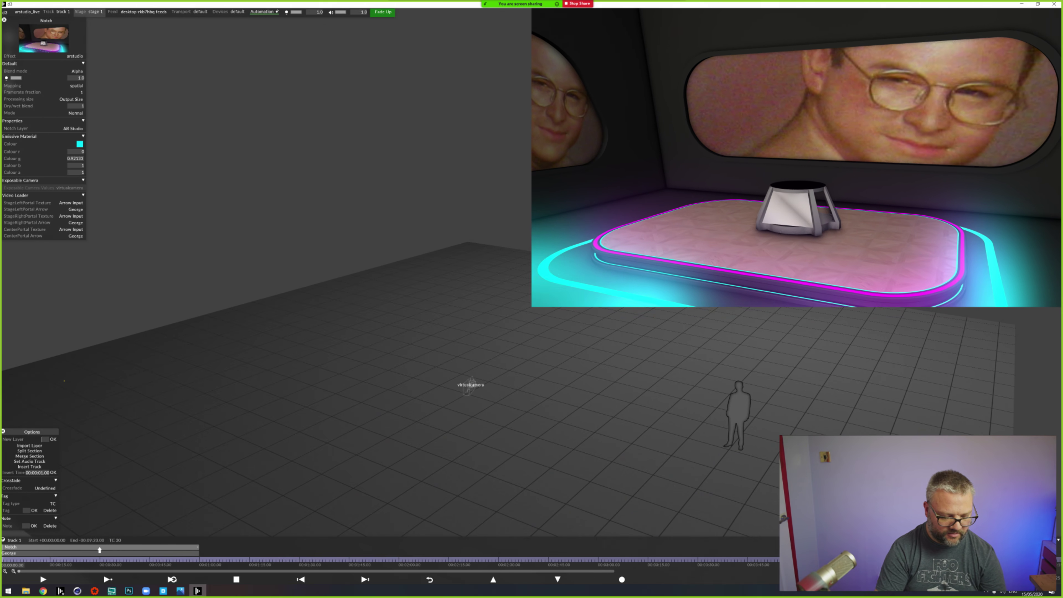
{"action": "left_click", "coordinate": [45, 439]}
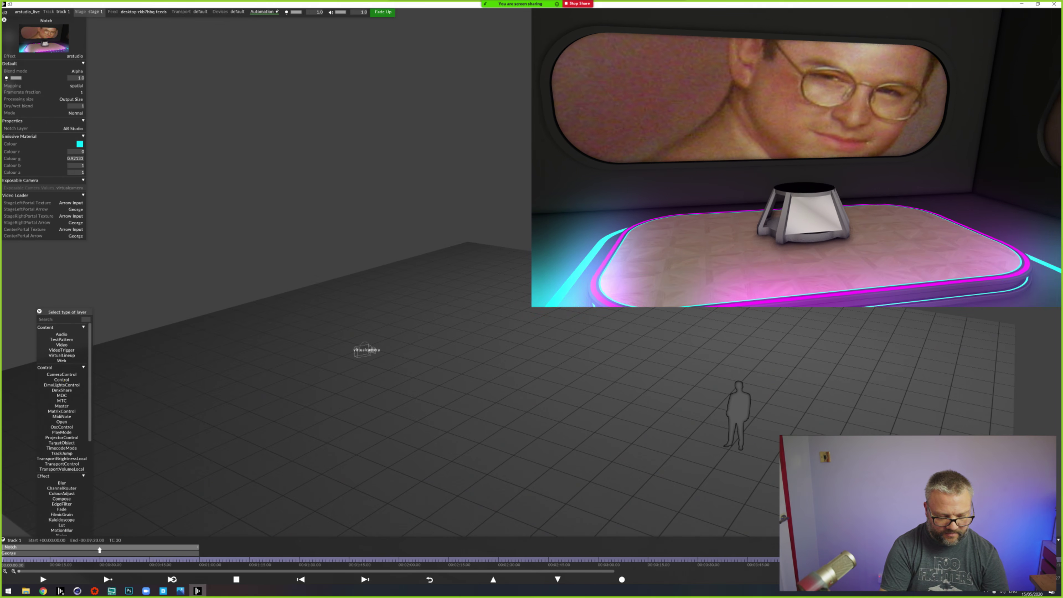
{"action": "type", "text": "v"}
{"action": "key", "text": "Return"}
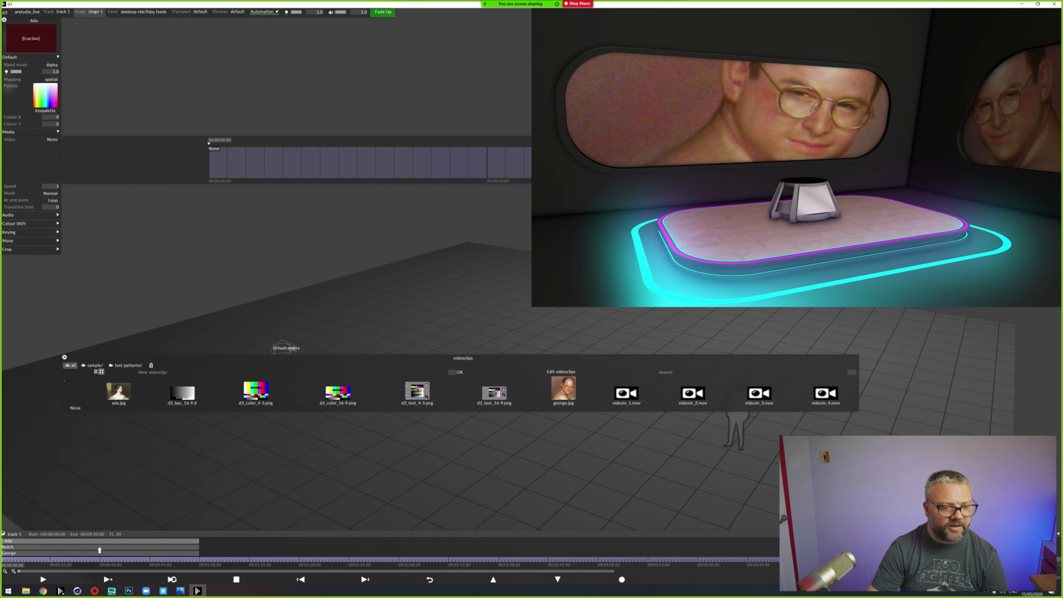
{"action": "left_click", "coordinate": [112, 393]}
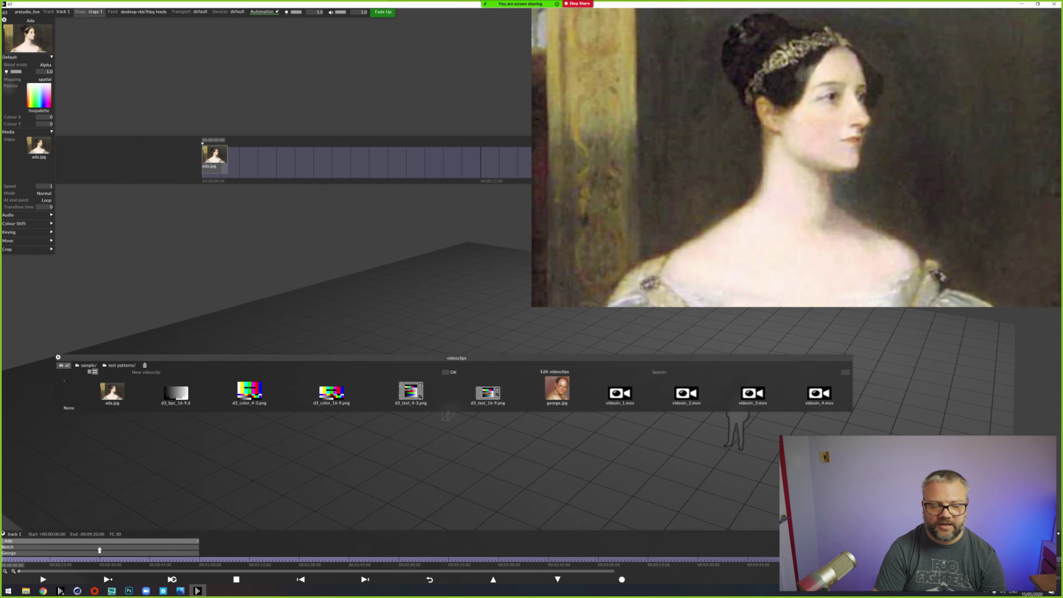
Step: Move the Ada layer below the Notch layer, feed it in with an arrow, and set StageRightPortal Arrow to Ada
{"action": "left_click_drag", "start_coordinate": [99, 549], "coordinate": [99, 553]}
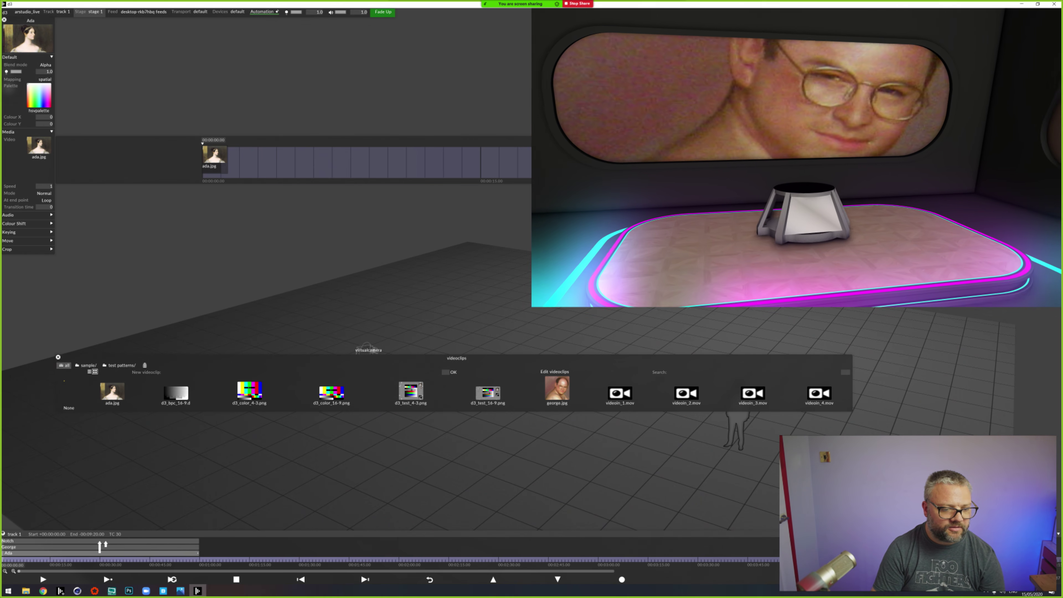
{"action": "left_click", "coordinate": [101, 541]}
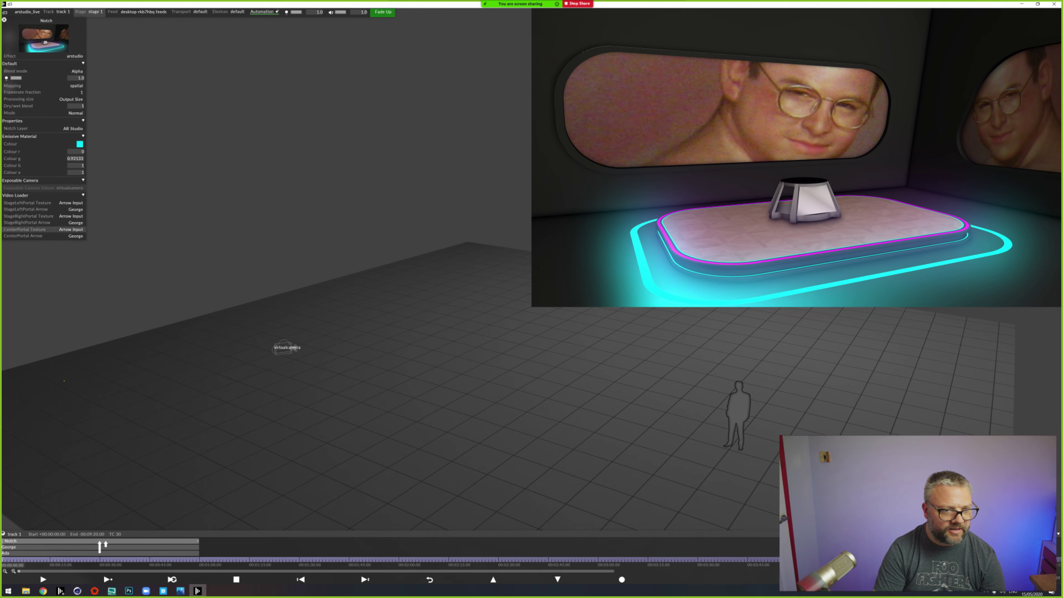
{"action": "left_click", "coordinate": [91, 227]}
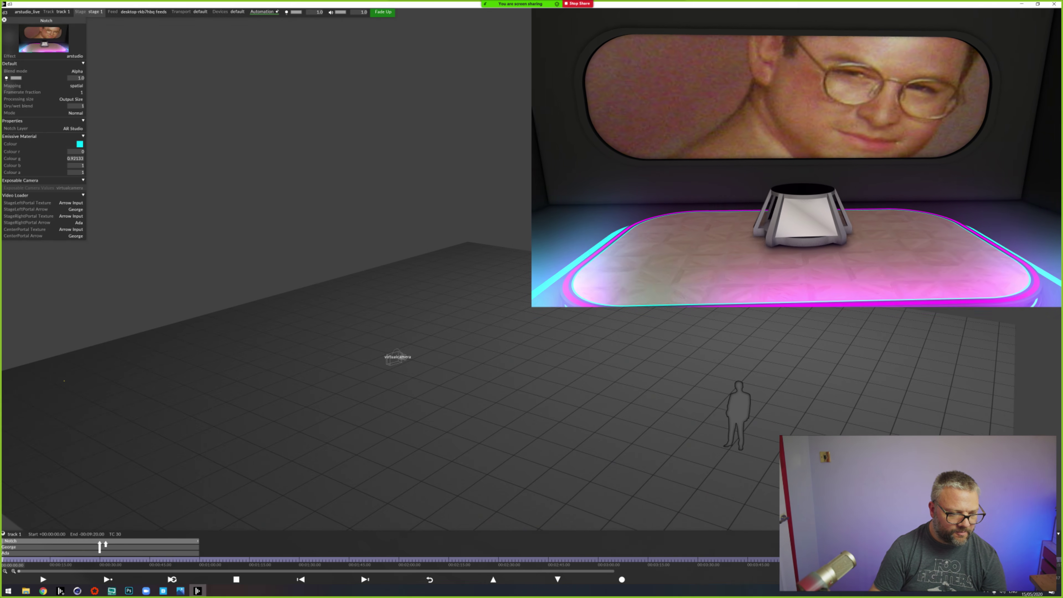
Step: Add a Video layer named TestPattern to track 1 and assign d3_test_16-9.png as its video
{"action": "right_click", "coordinate": [105, 543]}
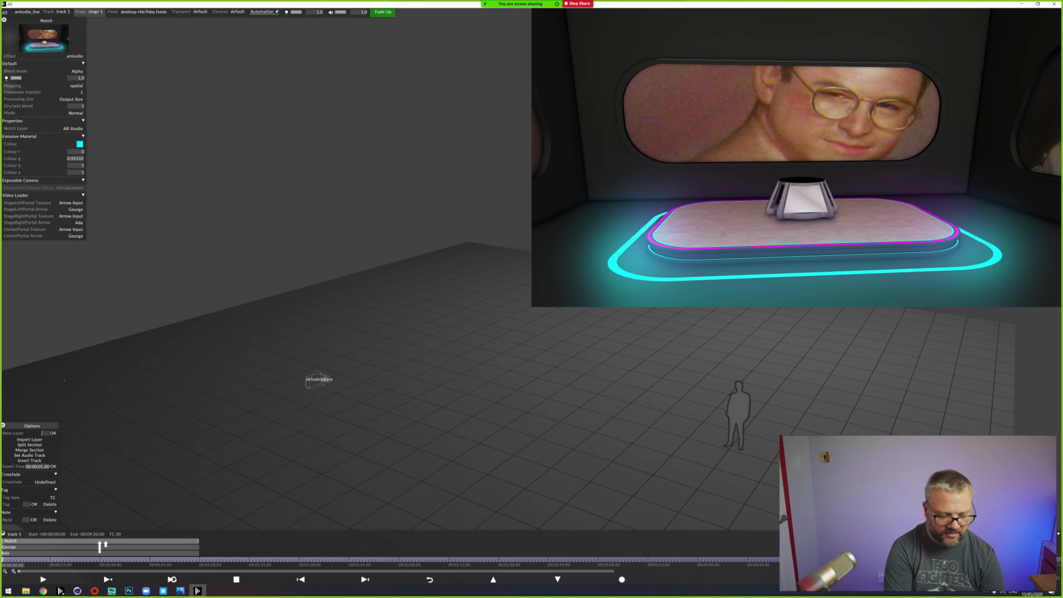
{"action": "type", "text": "TestPattern"}
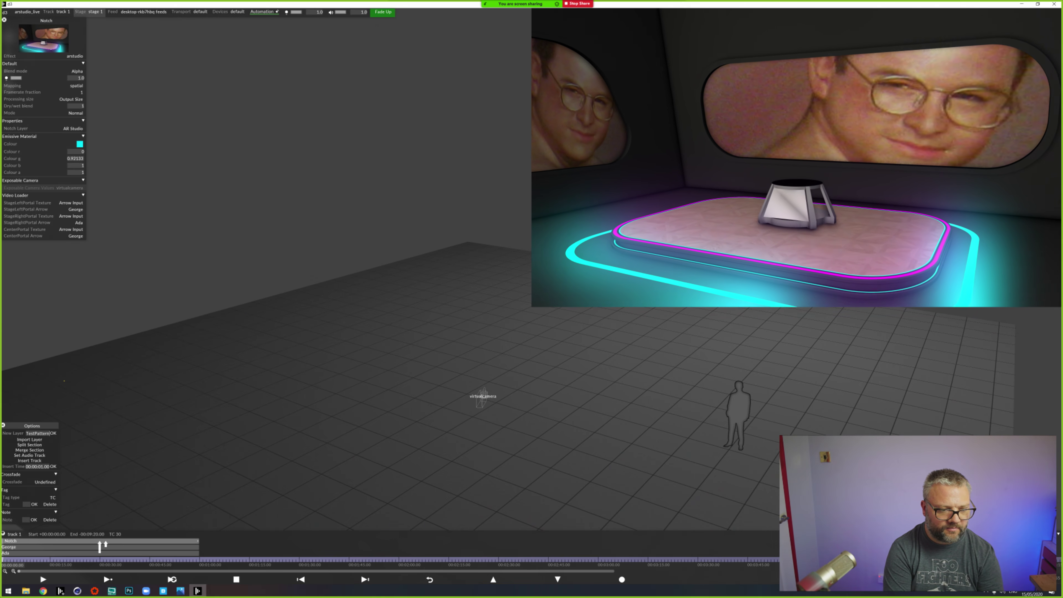
{"action": "key", "text": "Return"}
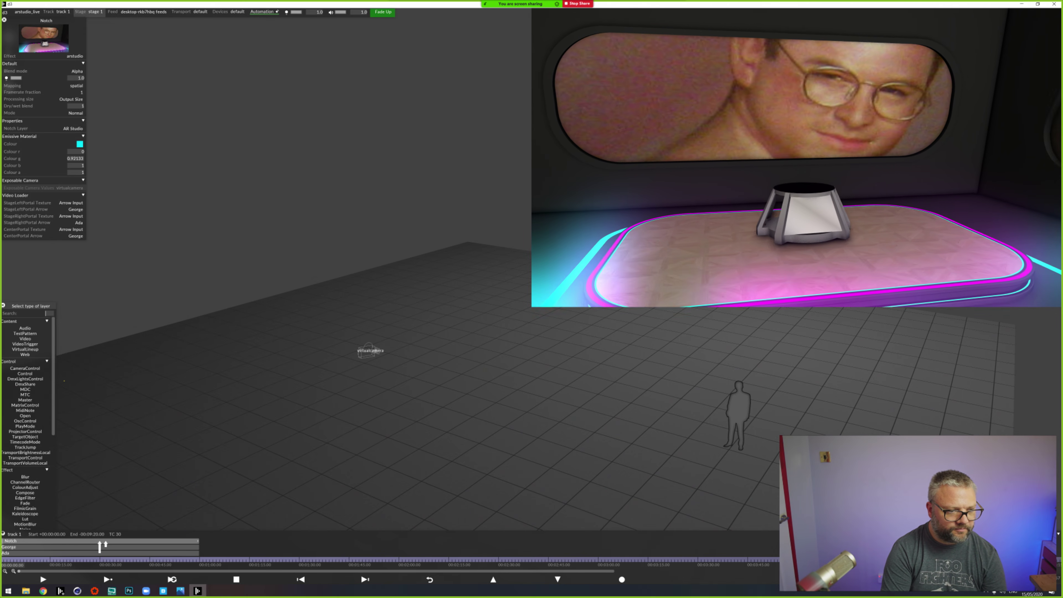
{"action": "type", "text": "v"}
{"action": "key", "text": "Return"}
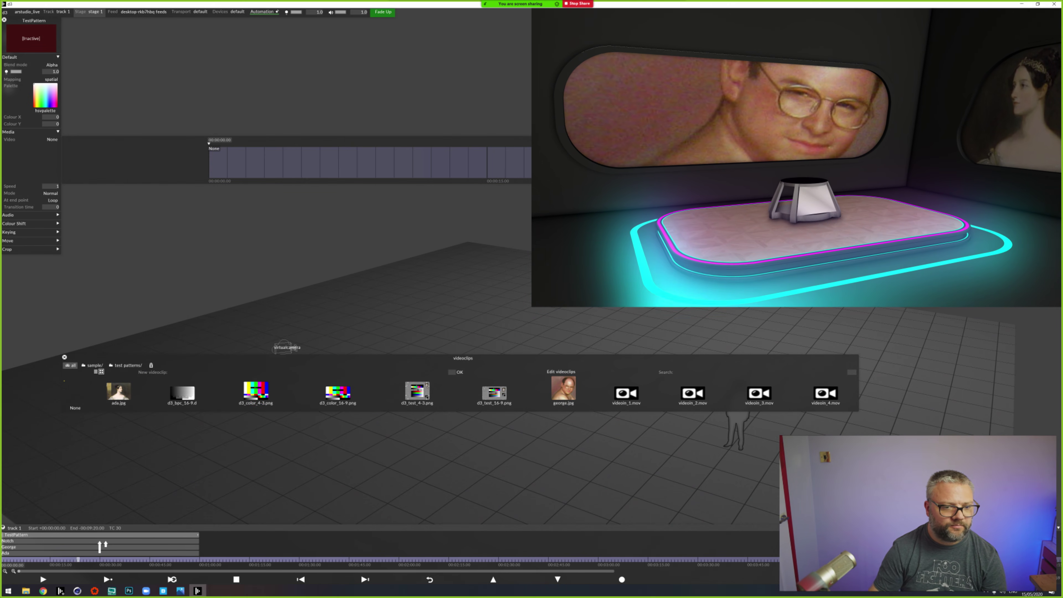
{"action": "key", "text": "Return"}
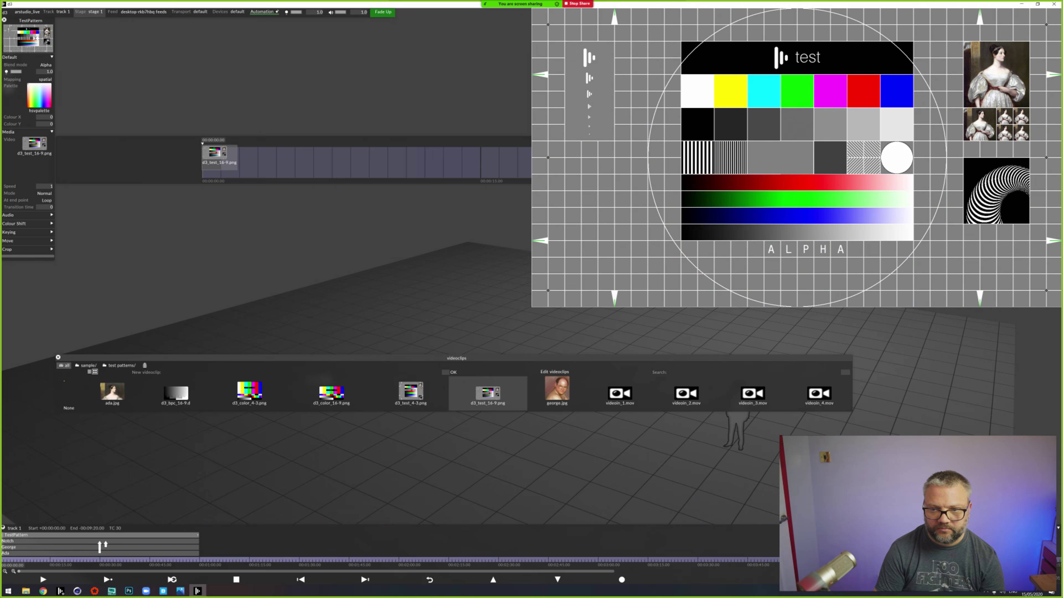
Step: Move the TestPattern layer below the others, feed it into the Notch layer with an arrow, and set CenterPortal Arrow to TestPattern
{"action": "left_click_drag", "start_coordinate": [100, 543], "coordinate": [101, 540]}
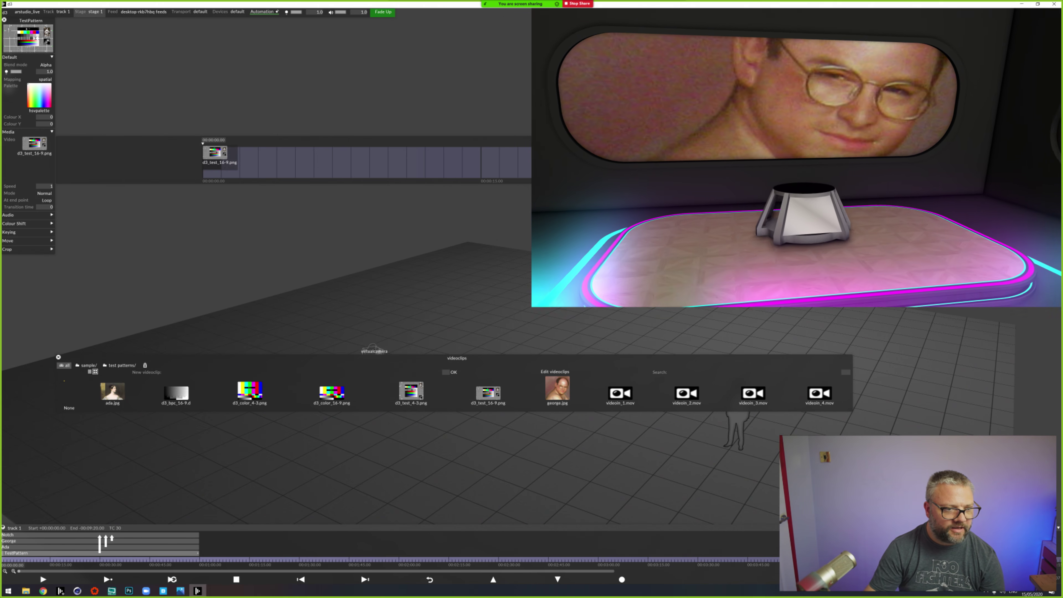
{"action": "left_click", "coordinate": [42, 534]}
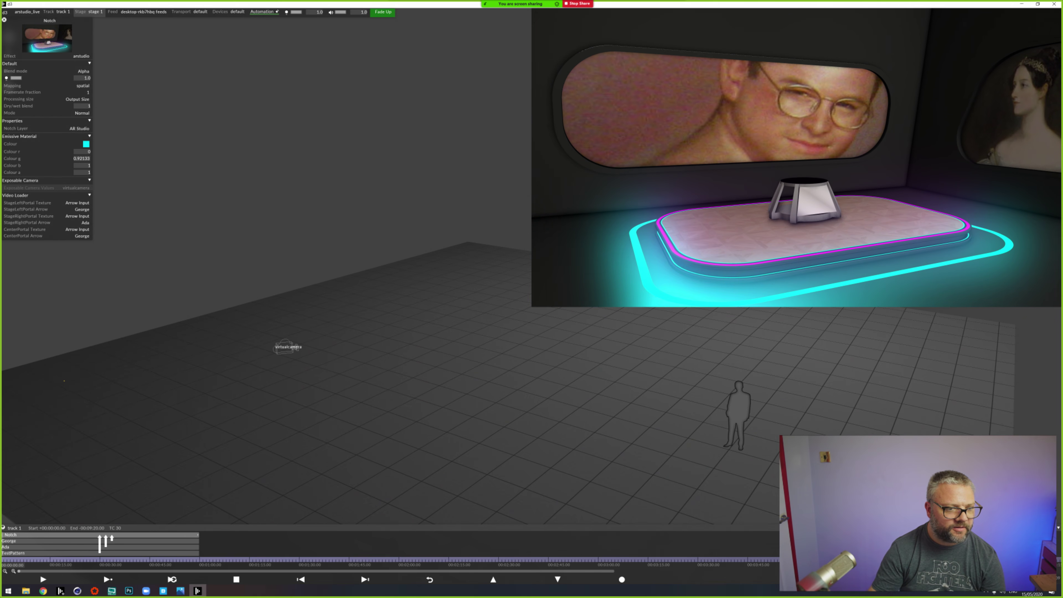
{"action": "left_click", "coordinate": [75, 235]}
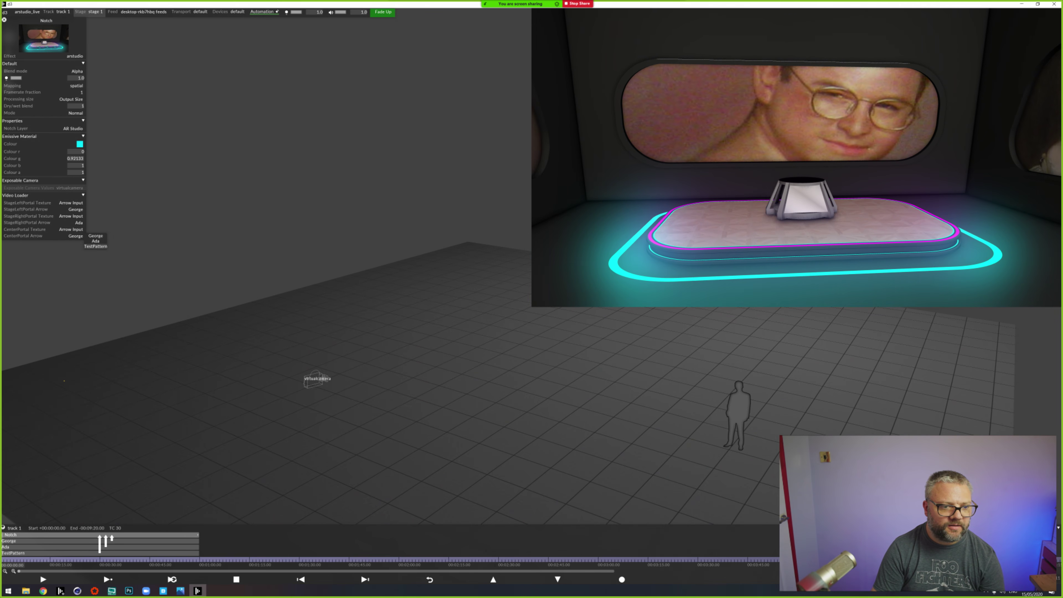
{"action": "left_click", "coordinate": [96, 246]}
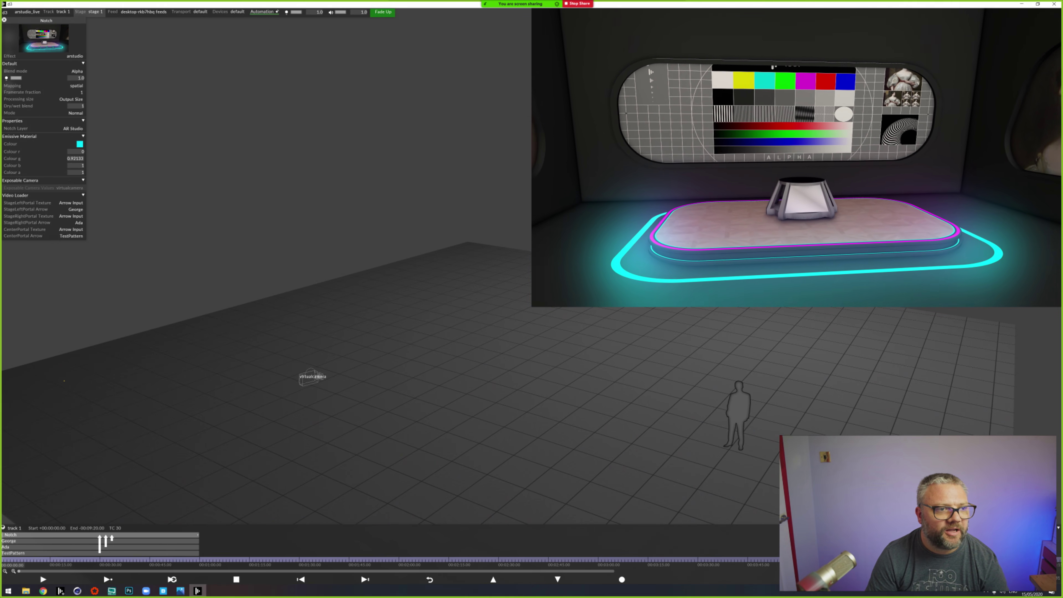
Step: Move the Notch layer editor clear of the edge and darken its Emissive Material colour to teal with the colour picker
{"action": "left_click_drag", "start_coordinate": [45, 20], "coordinate": [98, 45]}
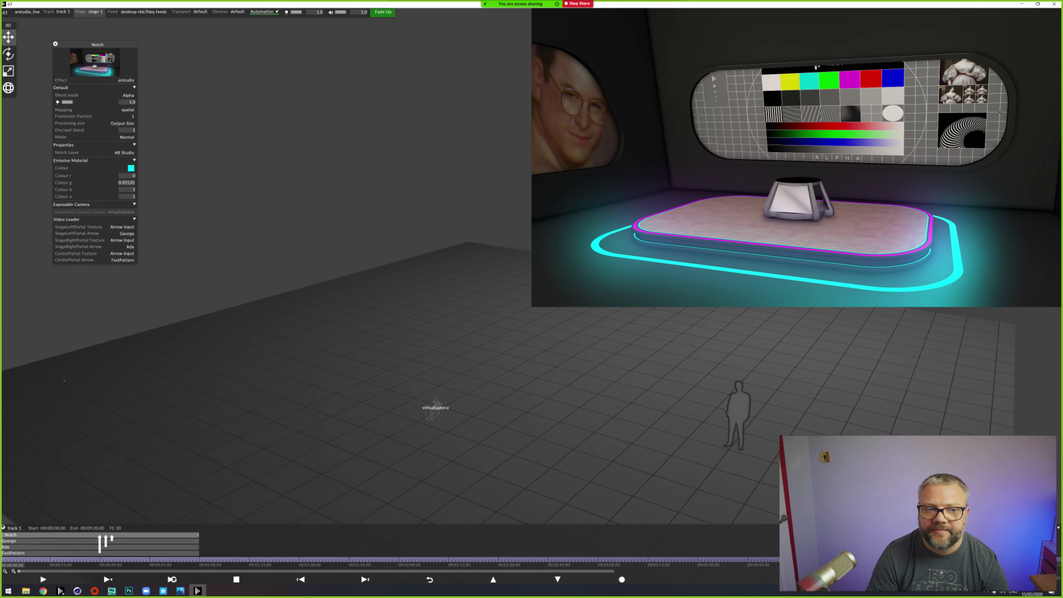
{"action": "left_click", "coordinate": [131, 168]}
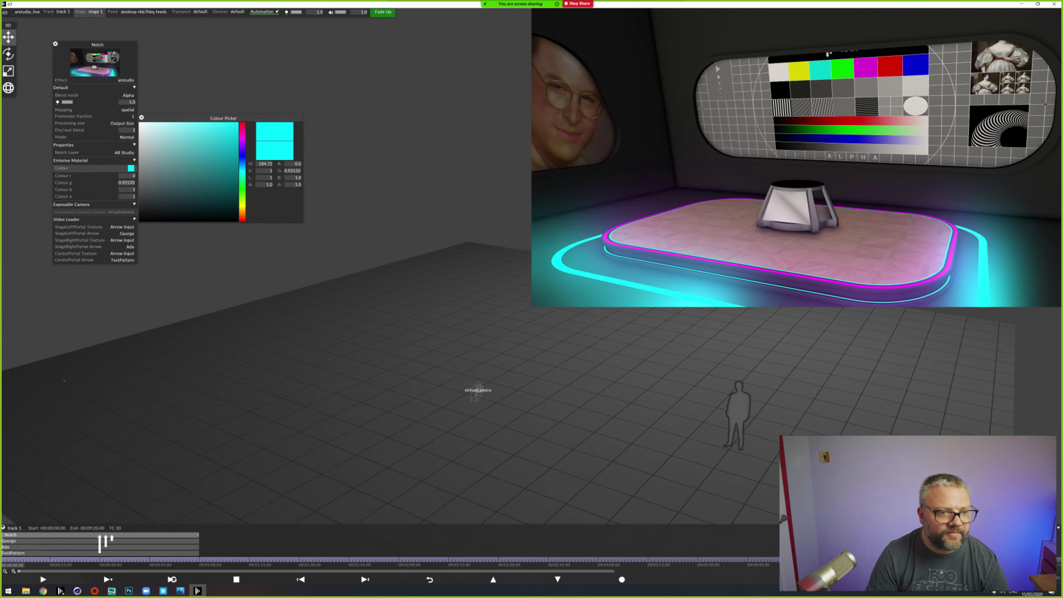
{"action": "left_click_drag", "start_coordinate": [238, 124], "coordinate": [237, 156]}
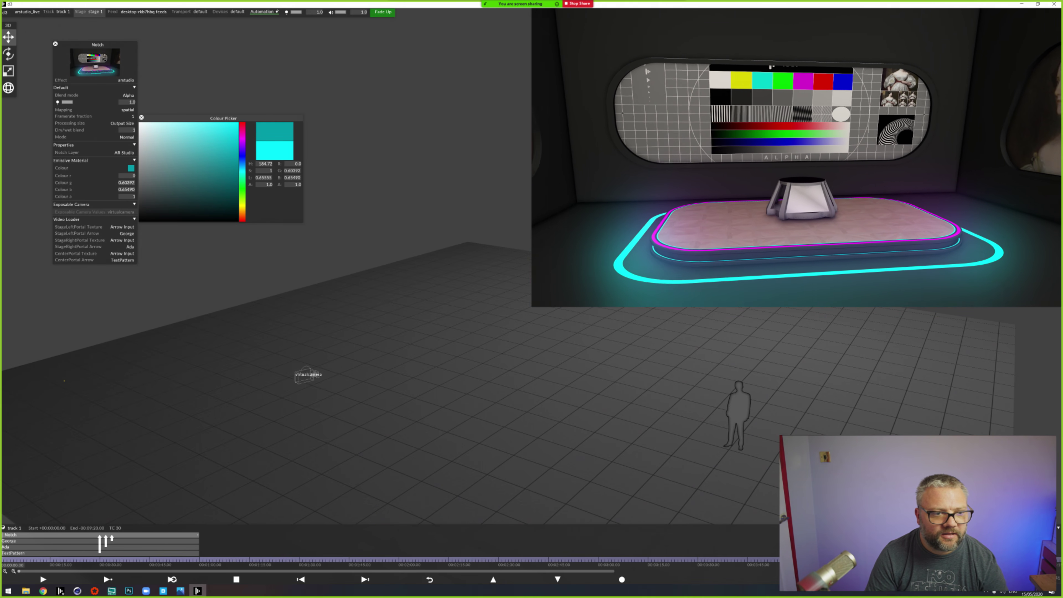
Step: Make the Emissive Material orange by setting Colour r to 1, Colour g to 0.68 and Colour b to 0.12
{"action": "left_click", "coordinate": [127, 176]}
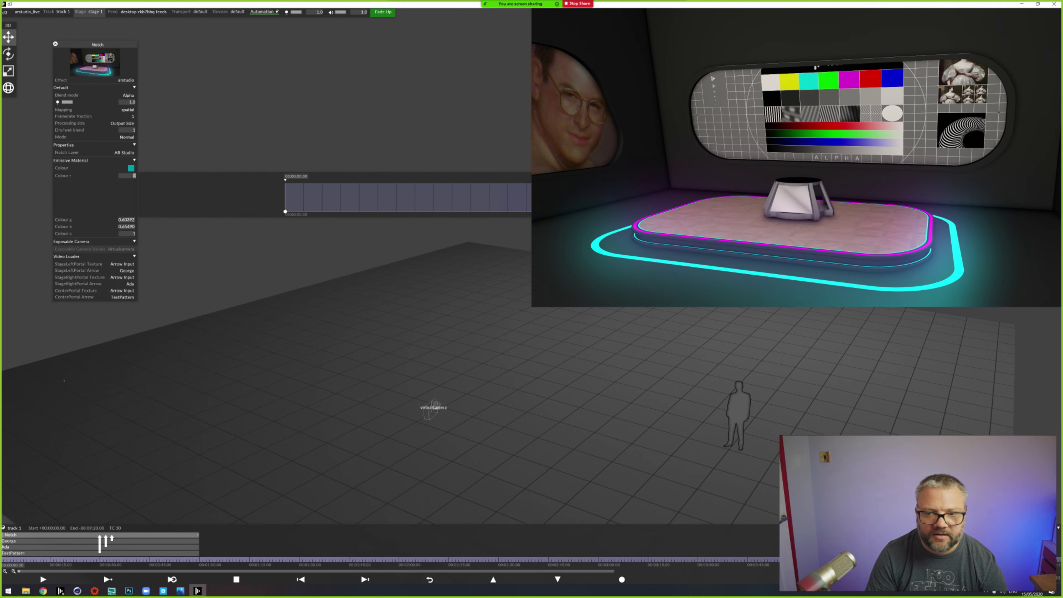
{"action": "type", "text": "1"}
{"action": "key", "text": "Return"}
{"action": "key", "text": "Tab"}
{"action": "key", "text": "Tab"}
{"action": "key", "text": "Tab"}
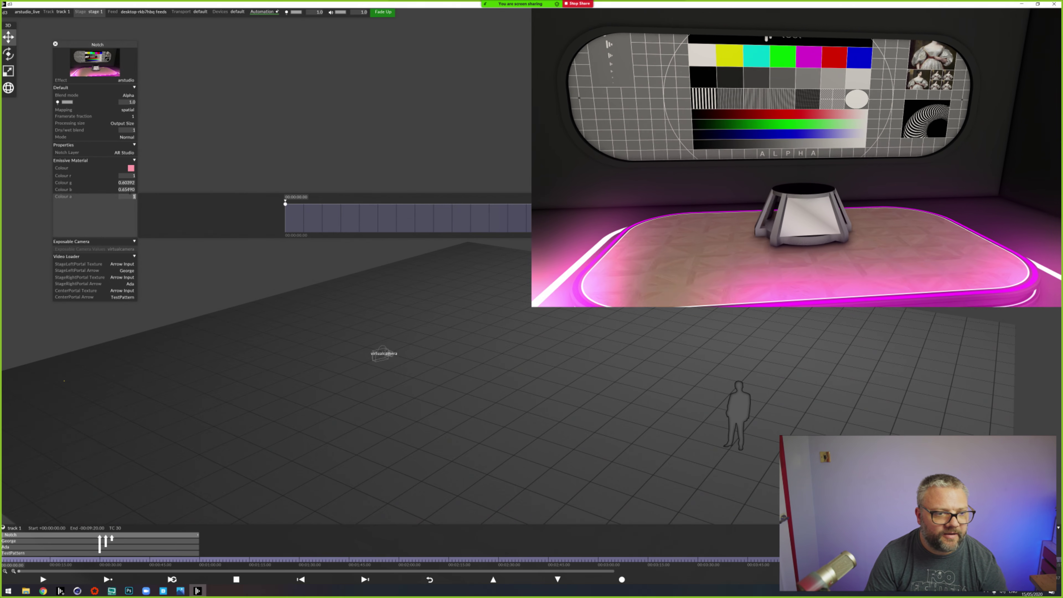
{"action": "key", "text": "shift+Tab"}
{"action": "key", "text": "shift+Tab"}
{"action": "type", "text": "0.83"}
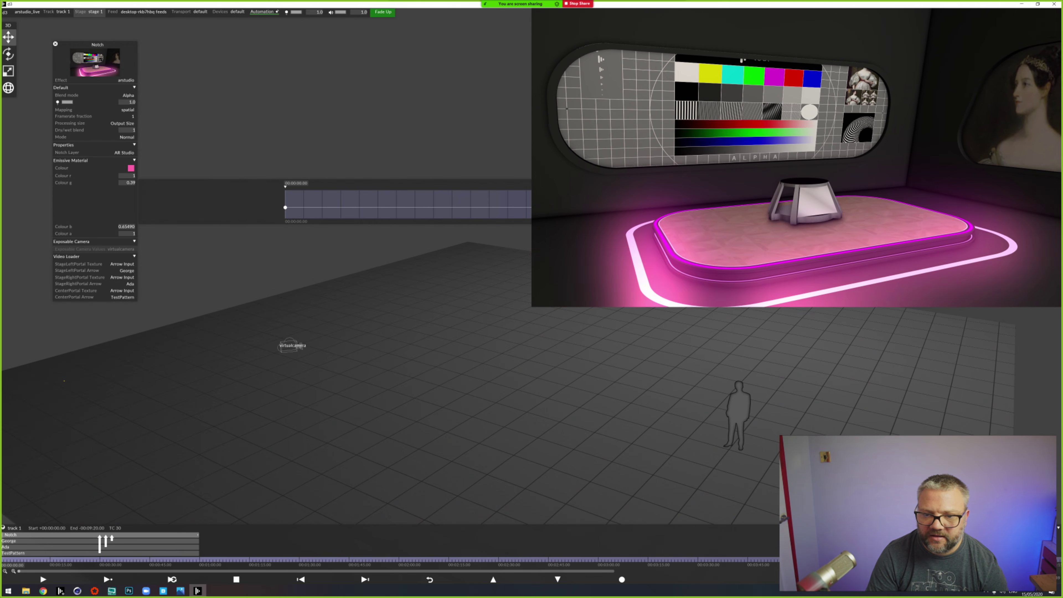
{"action": "key", "text": "Return"}
{"action": "left_click_drag", "start_coordinate": [285, 195], "coordinate": [285, 222]}
{"action": "left_click", "coordinate": [83, 226]}
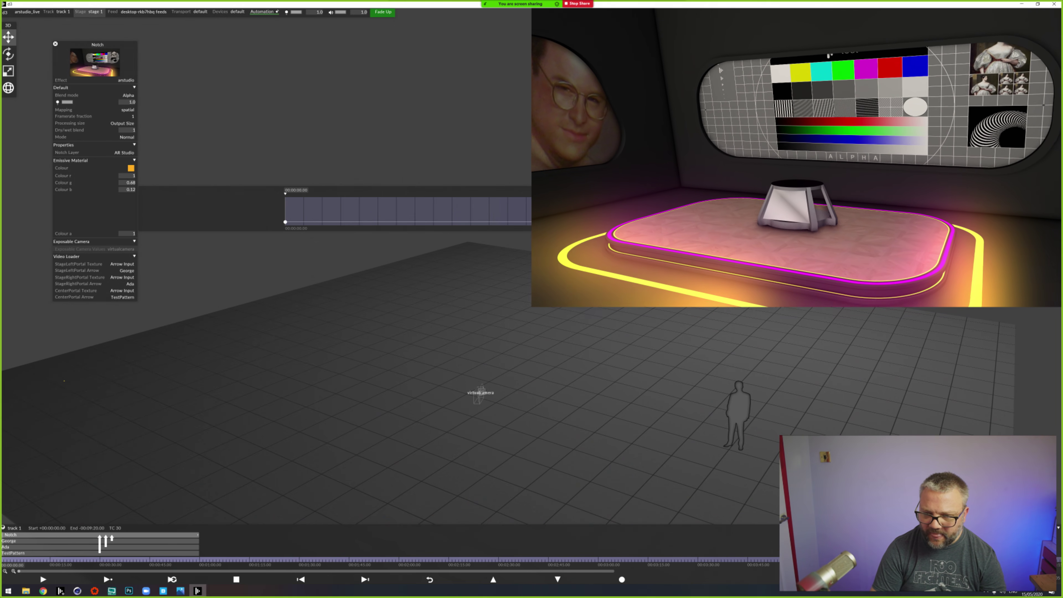
Step: Collapse the Colour b keyframe timeline and examine Colour r's range, damping and expression options
{"action": "mouse_move", "coordinate": [97, 44]}
{"action": "left_mouse_down"}
{"action": "mouse_move", "coordinate": [113, 33]}
{"action": "mouse_move", "coordinate": [83, 31]}
{"action": "left_mouse_up"}
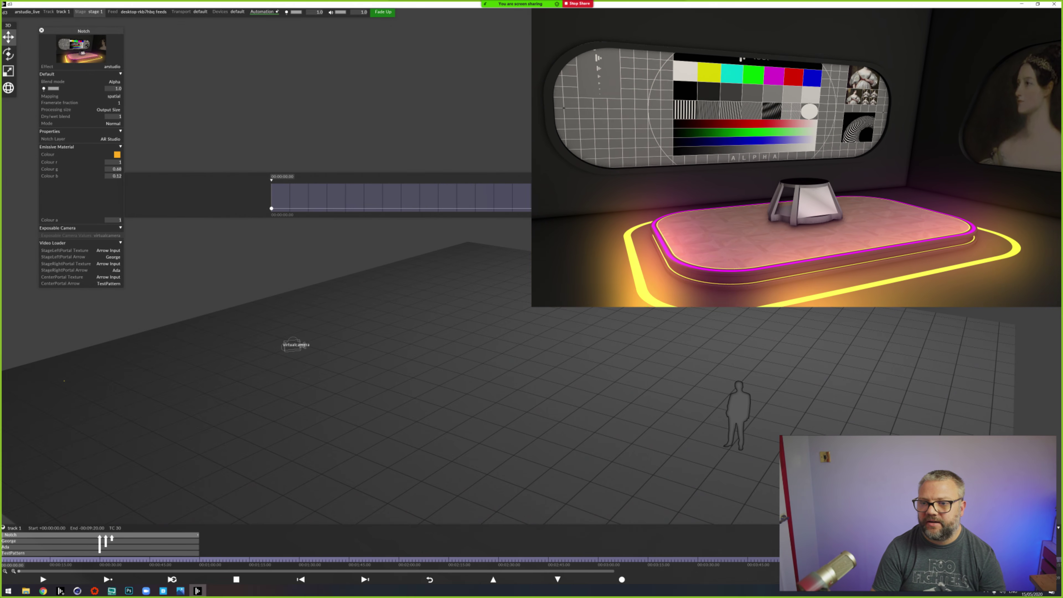
{"action": "left_click", "coordinate": [50, 176]}
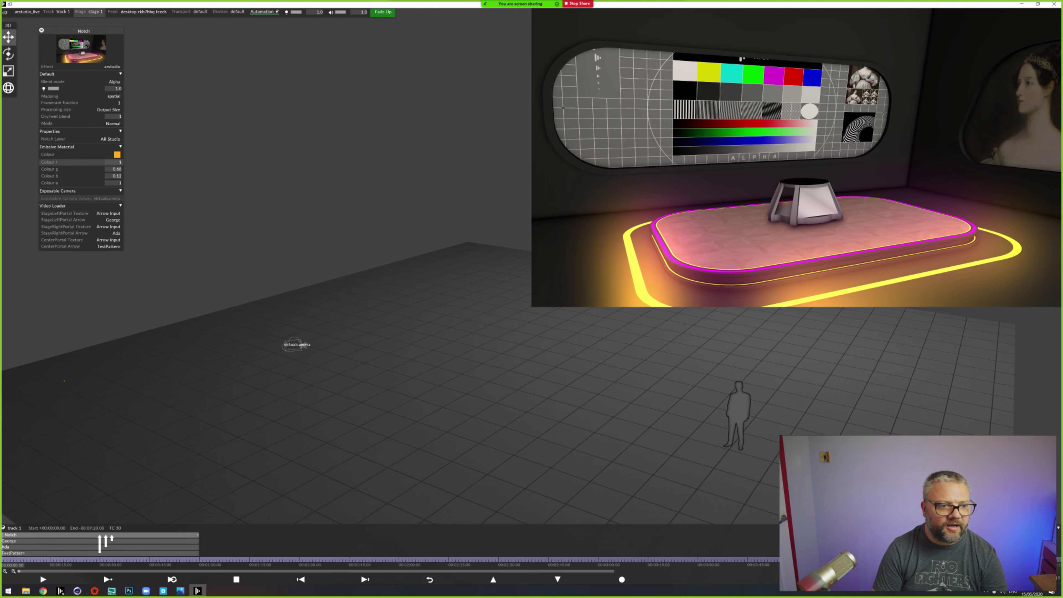
{"action": "right_click", "coordinate": [75, 162]}
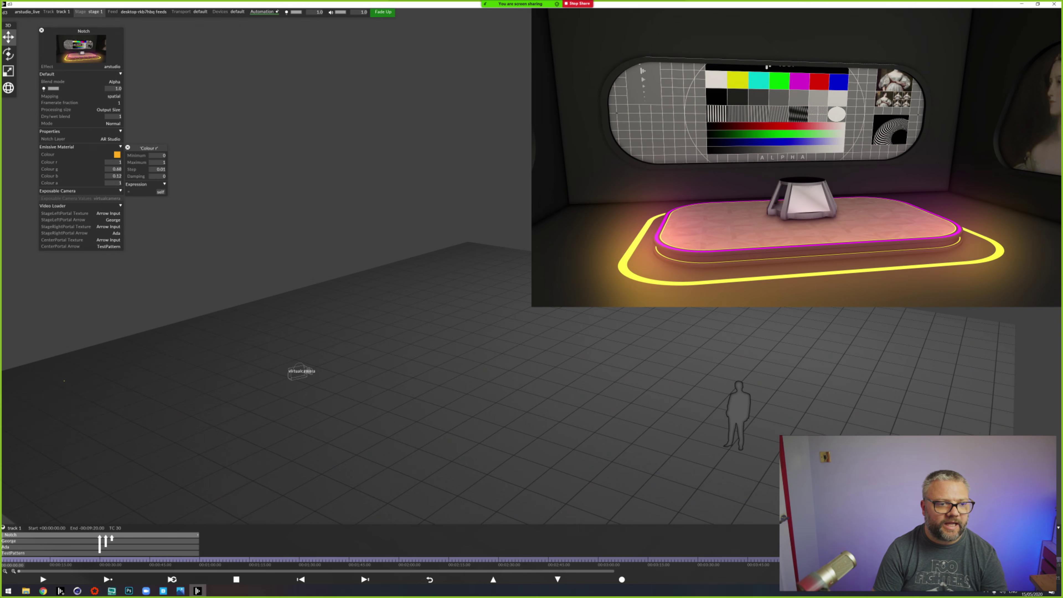
{"action": "left_click", "coordinate": [127, 147]}
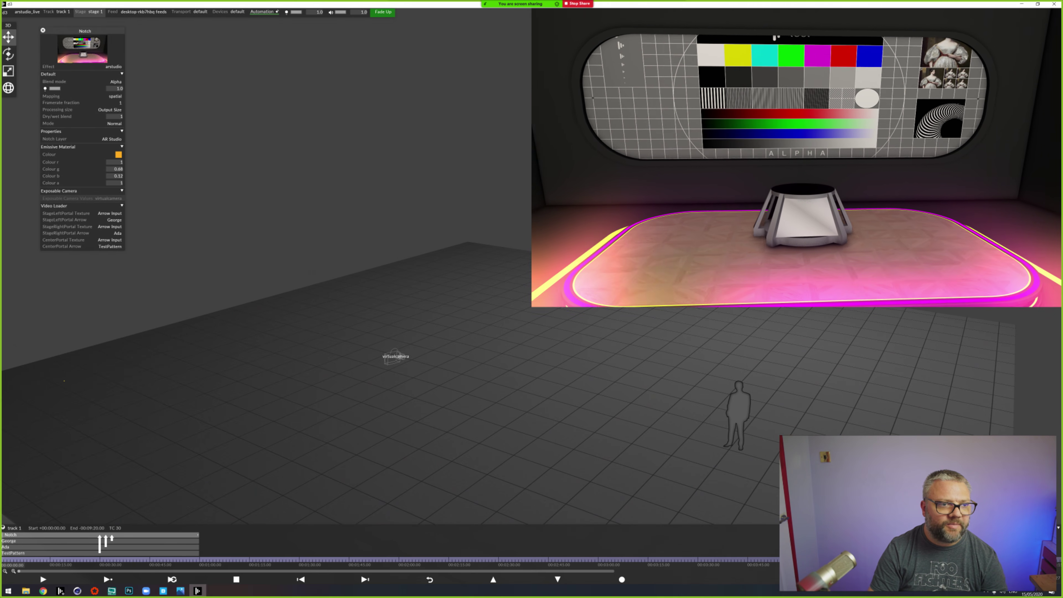
{"action": "left_click_drag", "start_coordinate": [84, 31], "coordinate": [174, 45]}
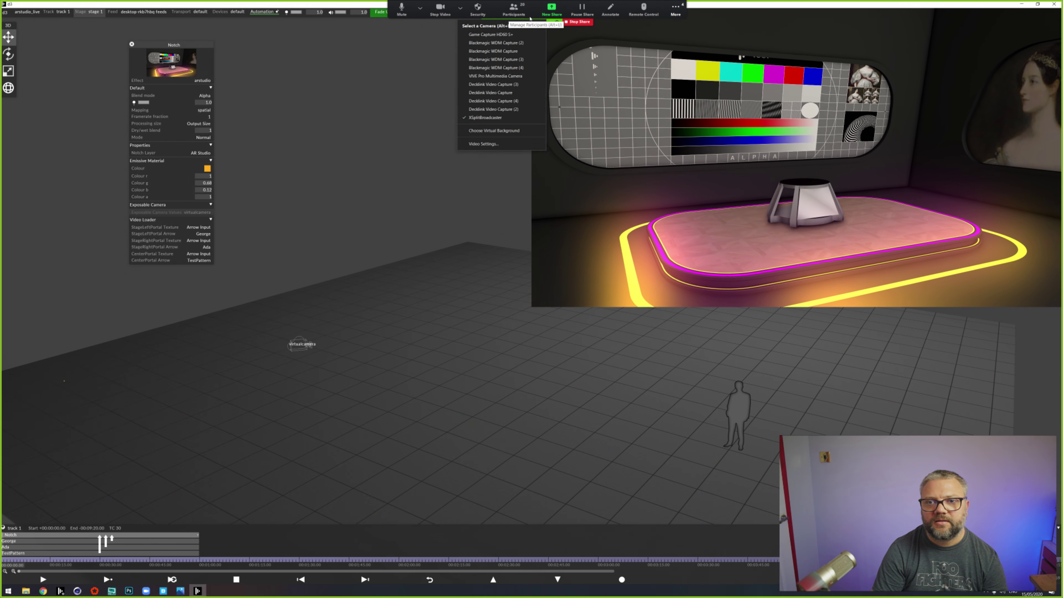
Step: Open the Zoom group chat to read the attendees' questions and move its window off the shared screen
{"action": "left_click", "coordinate": [681, 24]}
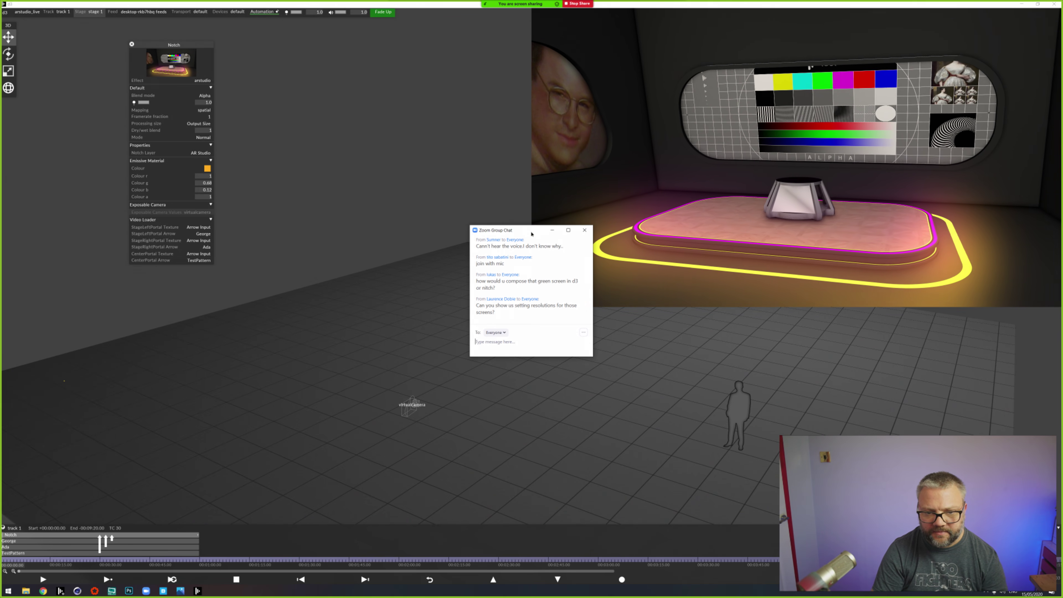
{"action": "left_click_drag", "start_coordinate": [524, 234], "coordinate": [0, 147]}
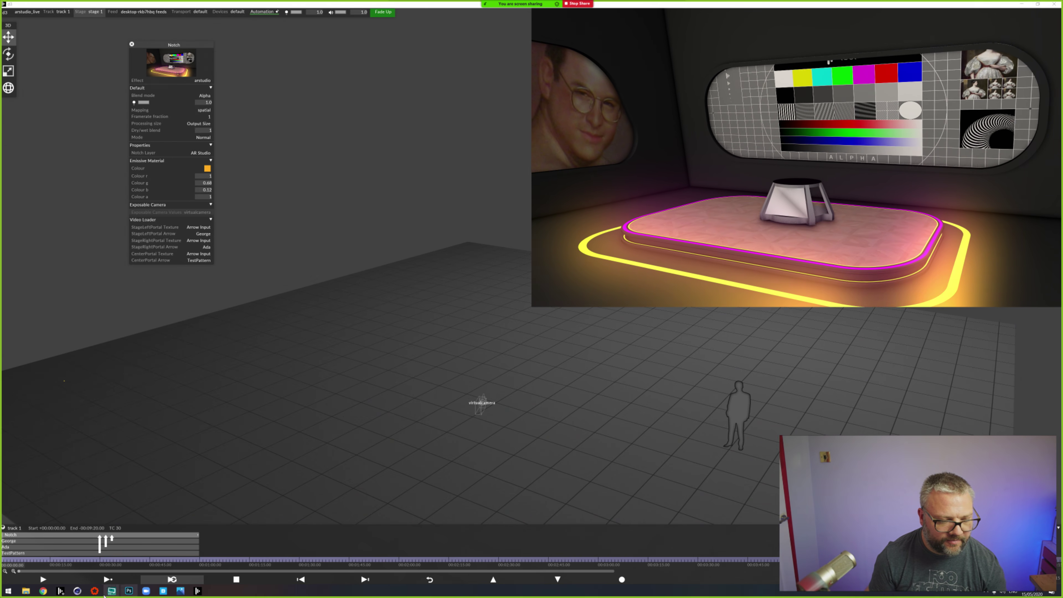
Step: Switch to Cinema 4D, bring up the AR_Studio_Live project and show the whole studio set in a single perspective view
{"action": "key", "text": "alt+Tab"}
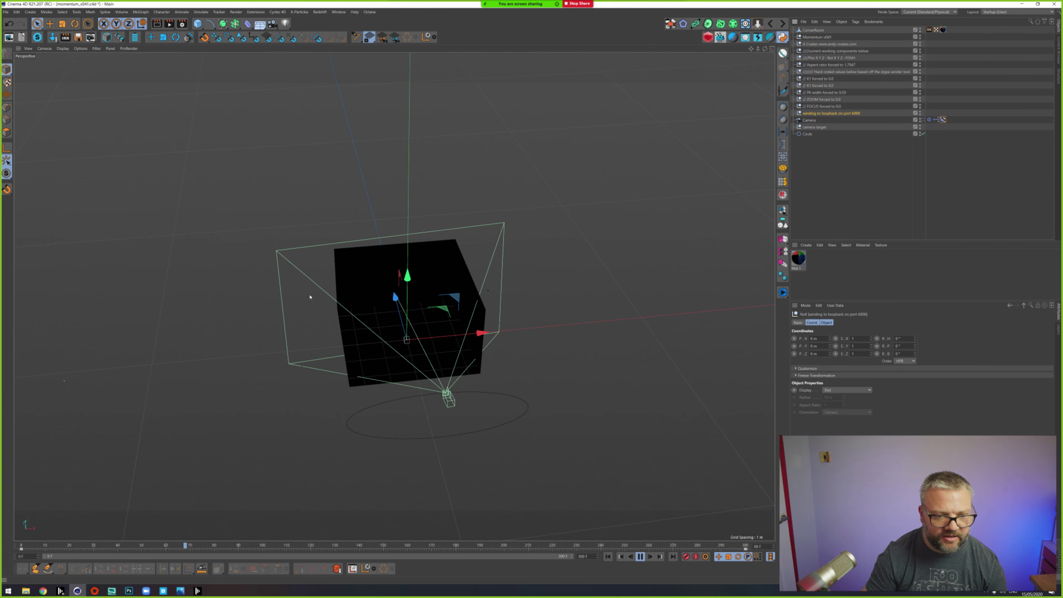
{"action": "left_click", "coordinate": [339, 11]}
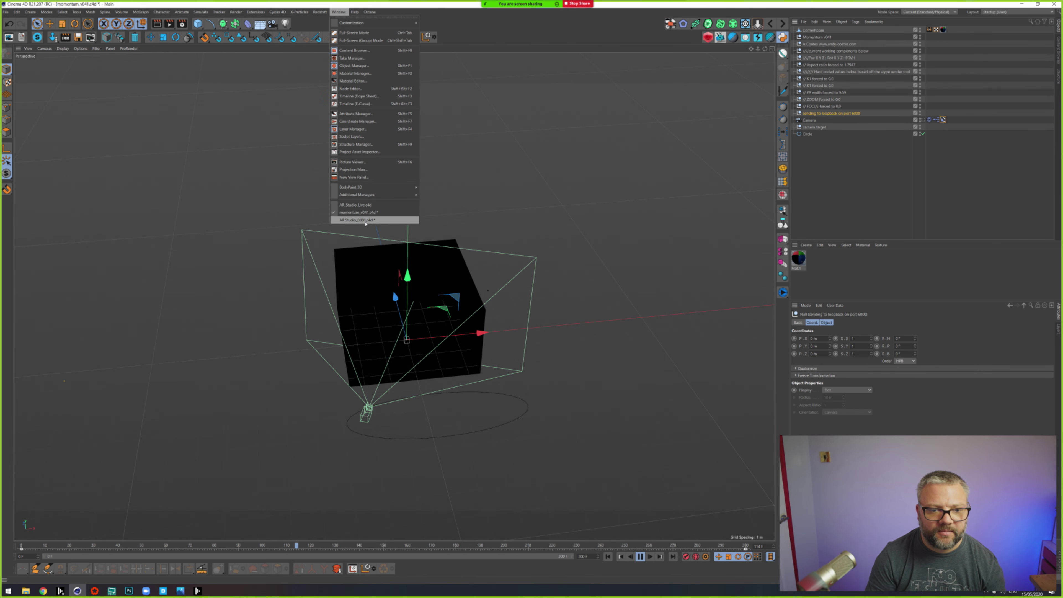
{"action": "left_click", "coordinate": [361, 204]}
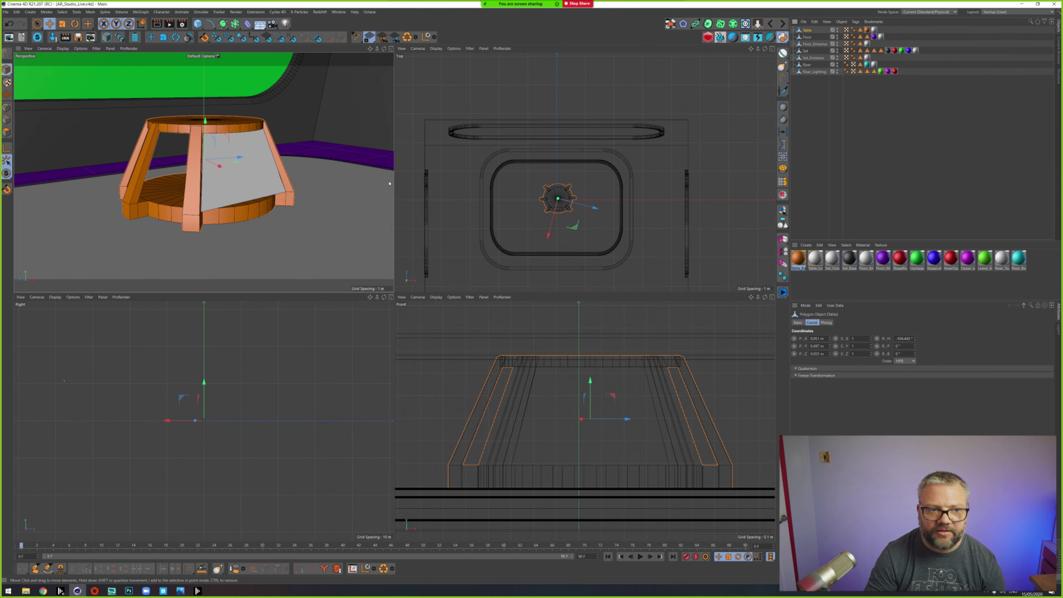
{"action": "middle_click", "coordinate": [252, 163]}
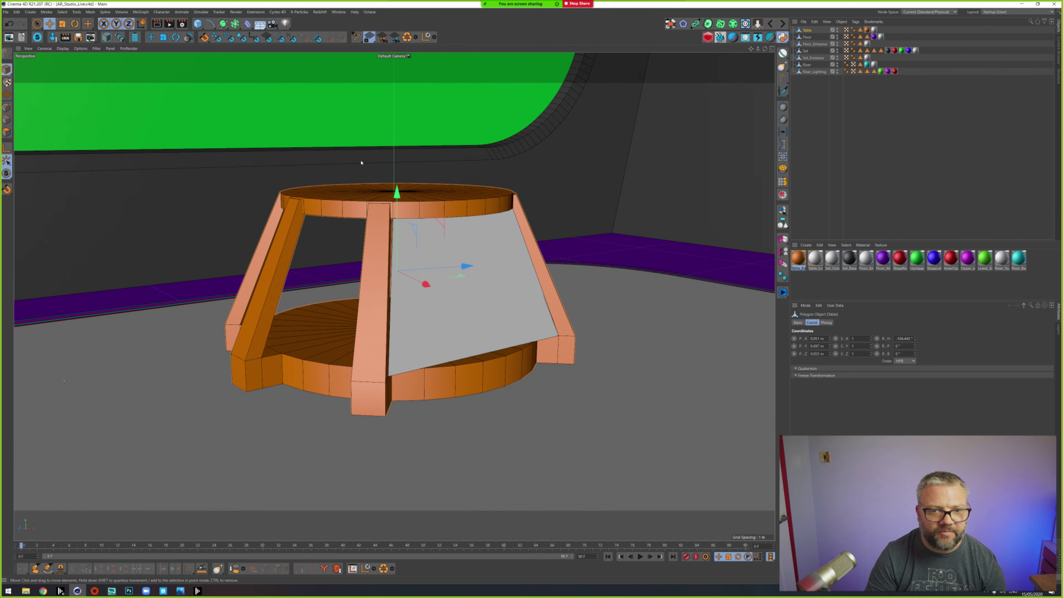
{"action": "scroll", "coordinate": [361, 163], "scroll_direction": "down", "scroll_amount": 10}
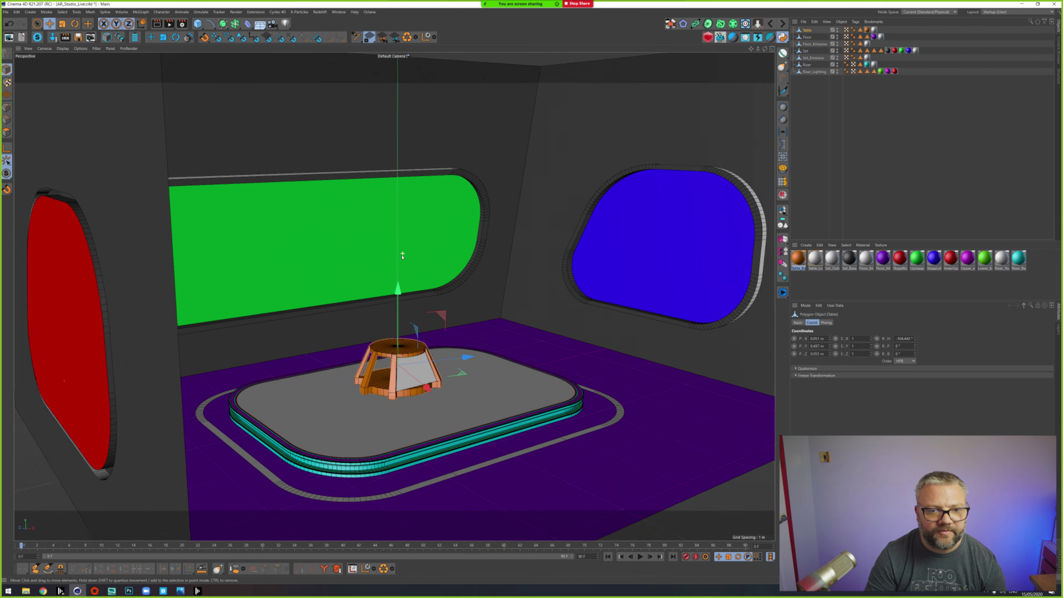
{"action": "left_click_drag", "start_coordinate": [402, 256], "coordinate": [375, 262], "text": "alt"}
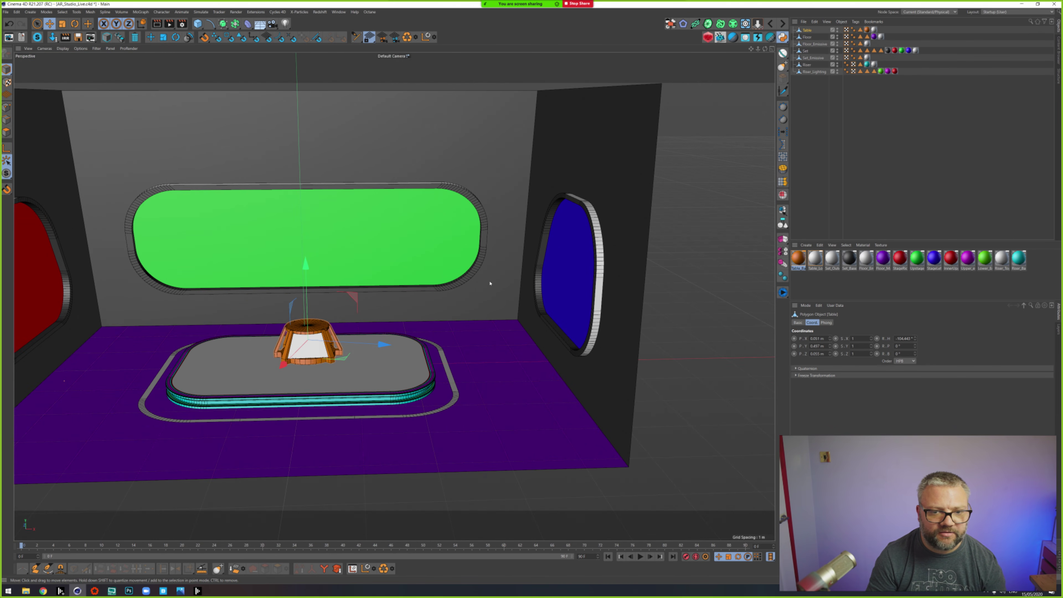
Step: Add a Plane primitive to the studio scene, scale it down and raise it slightly above the floor
{"action": "left_click", "coordinate": [198, 24]}
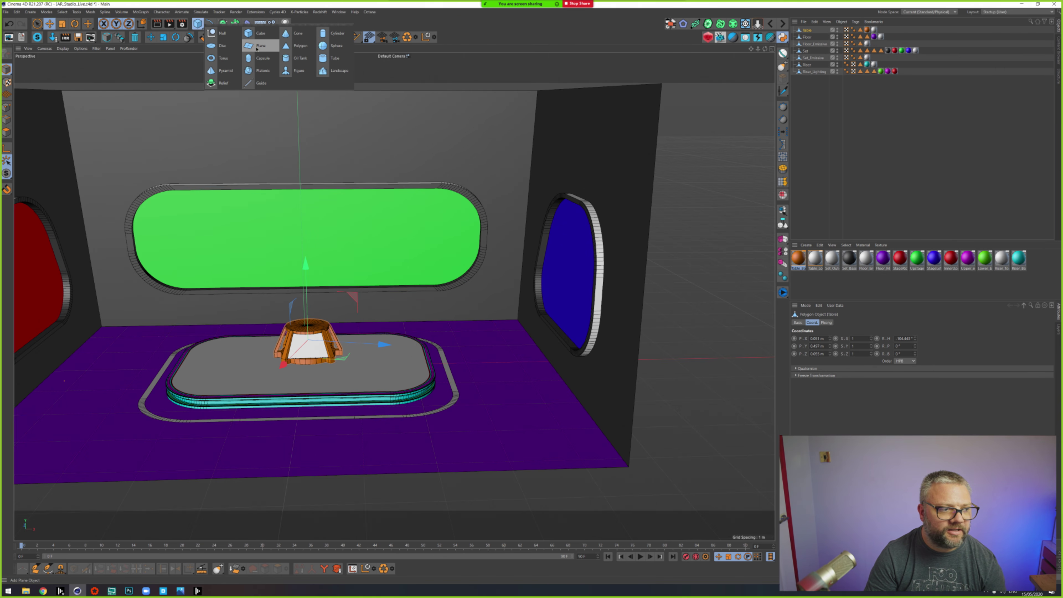
{"action": "left_click", "coordinate": [257, 46]}
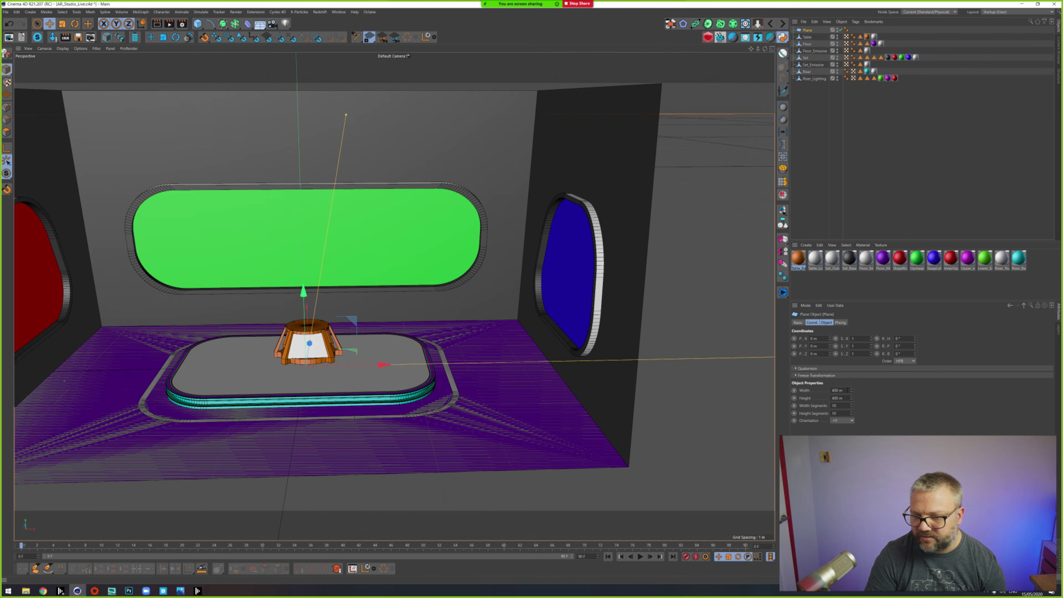
{"action": "key", "text": "t"}
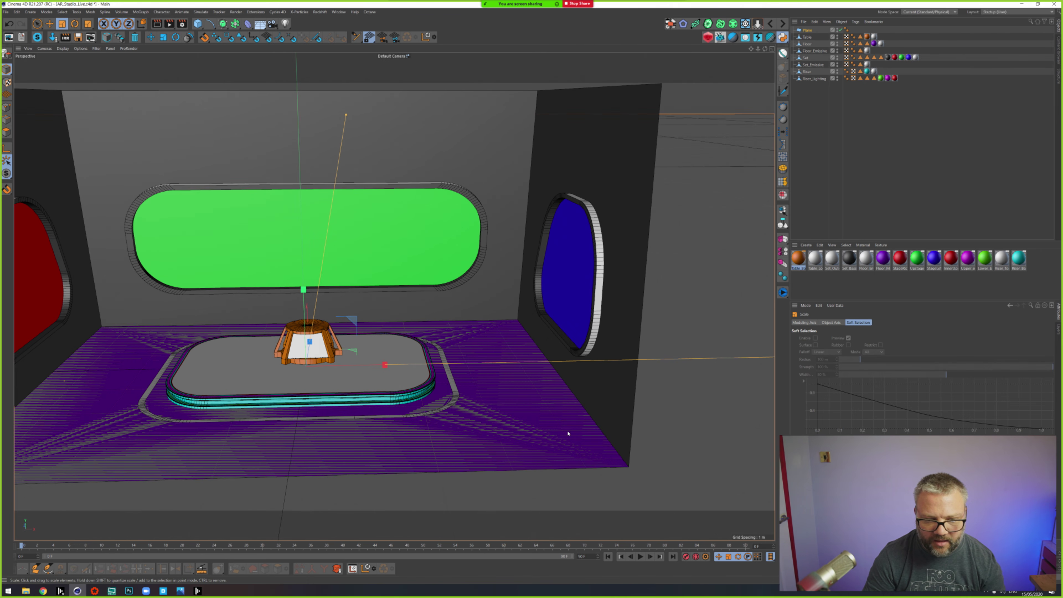
{"action": "left_click_drag", "start_coordinate": [384, 364], "coordinate": [370, 364]}
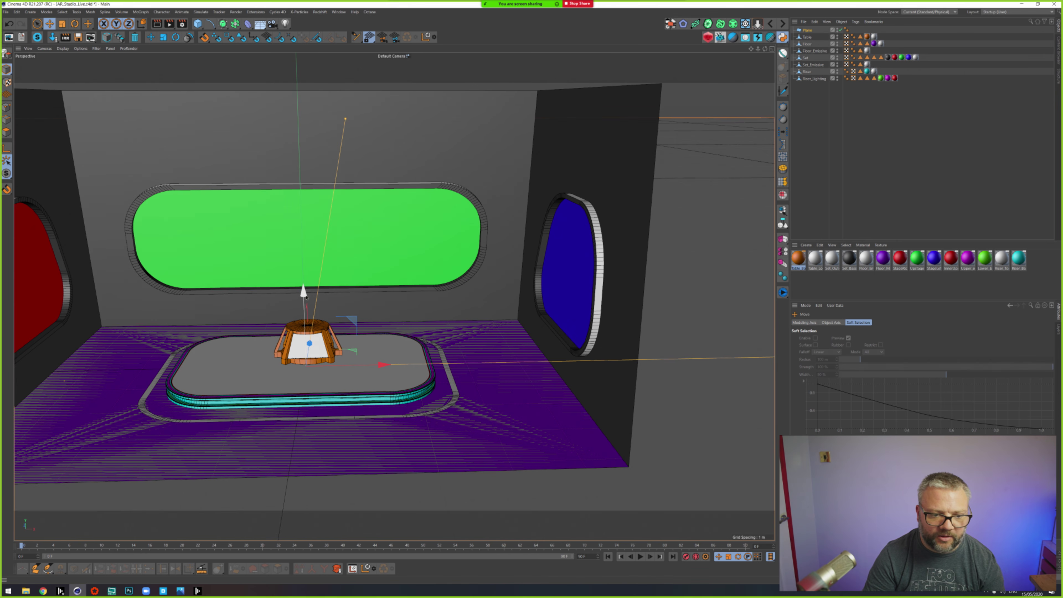
{"action": "key", "text": "e"}
{"action": "left_click_drag", "start_coordinate": [303, 289], "coordinate": [302, 259]}
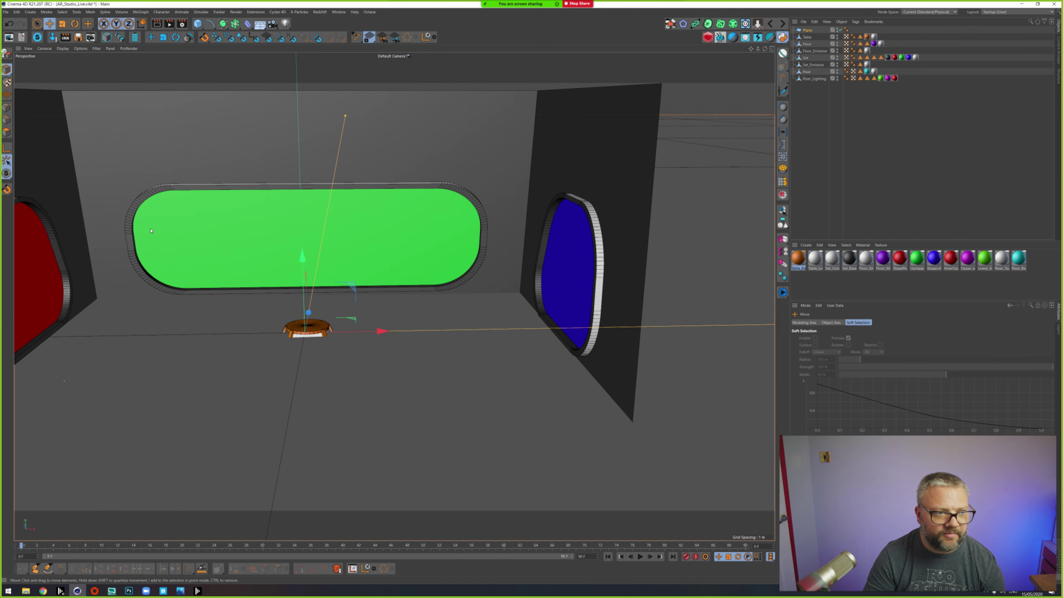
Step: Set the plane's width and height to 5 m and its Y position to 1 m
{"action": "left_click", "coordinate": [806, 31]}
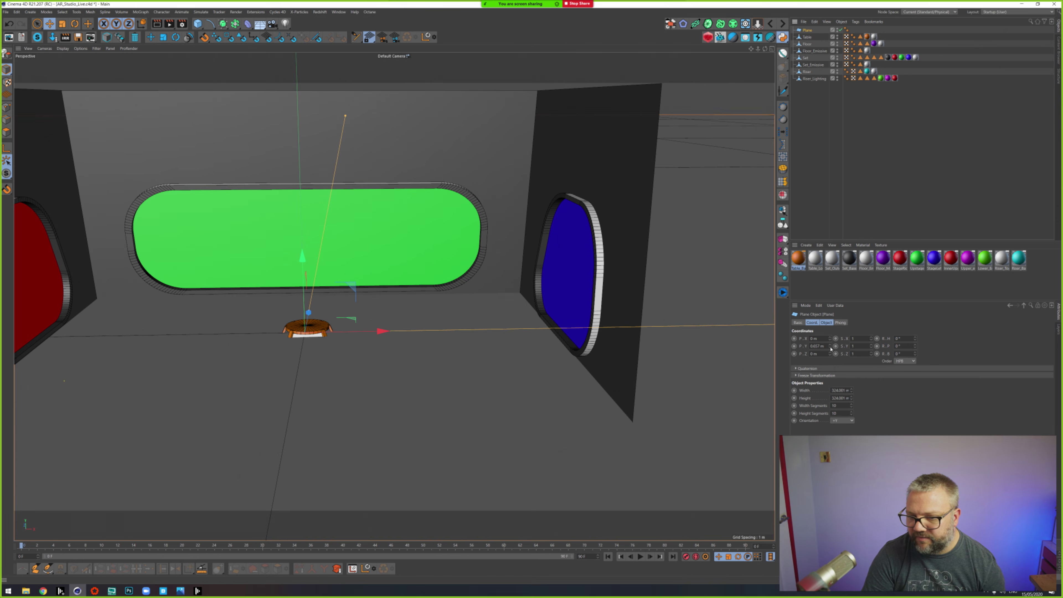
{"action": "left_click_drag", "start_coordinate": [830, 348], "coordinate": [829, 362]}
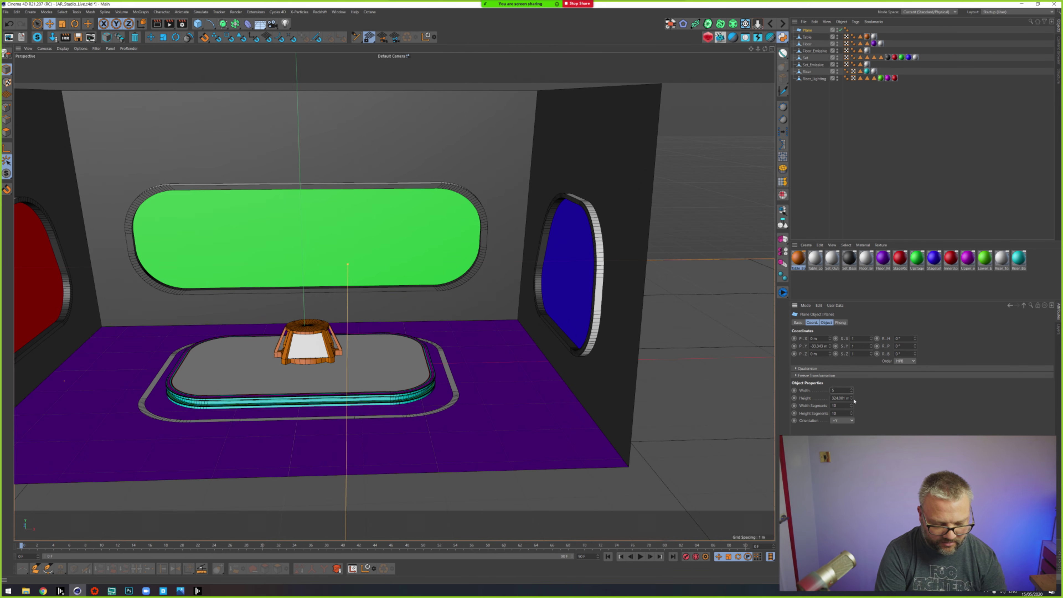
{"action": "key", "text": "Tab"}
{"action": "type", "text": "5"}
{"action": "key", "text": "Return"}
{"action": "scroll", "coordinate": [366, 412], "scroll_direction": "down", "scroll_amount": 4}
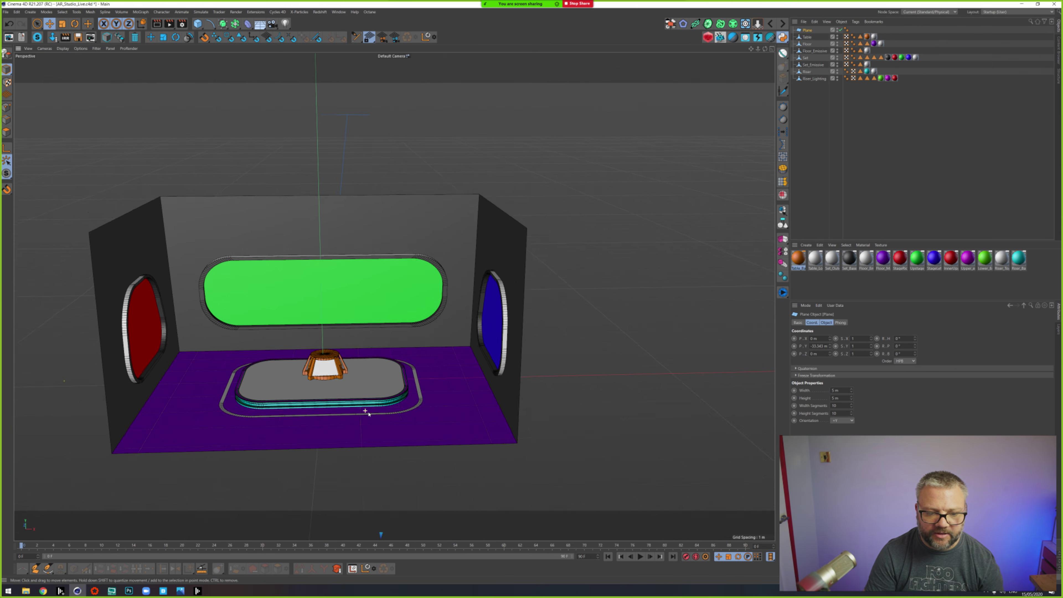
{"action": "scroll", "coordinate": [365, 412], "scroll_direction": "down", "scroll_amount": 2}
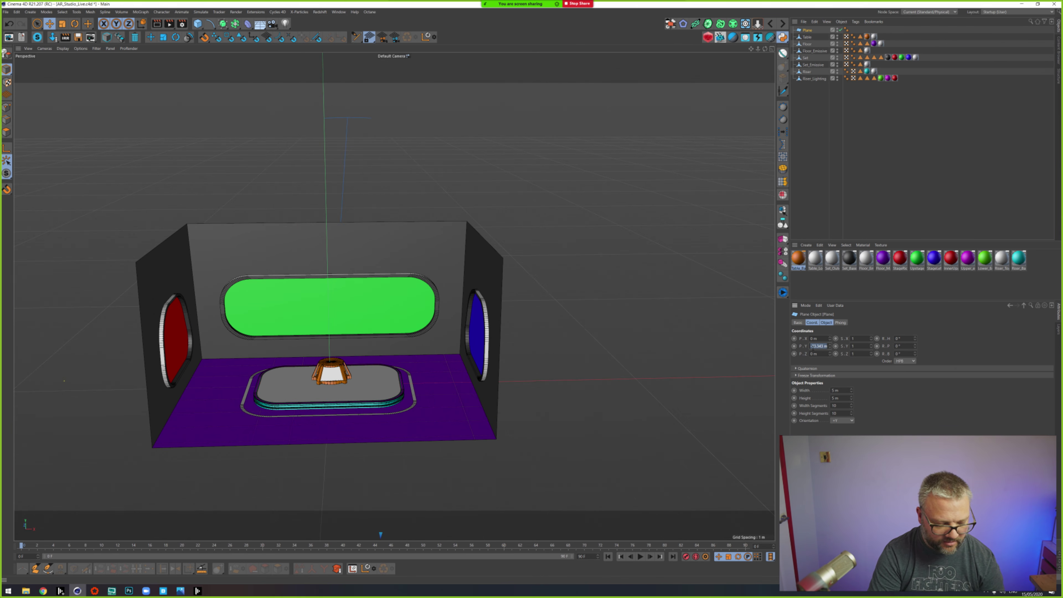
{"action": "type", "text": "1"}
{"action": "key", "text": "Return"}
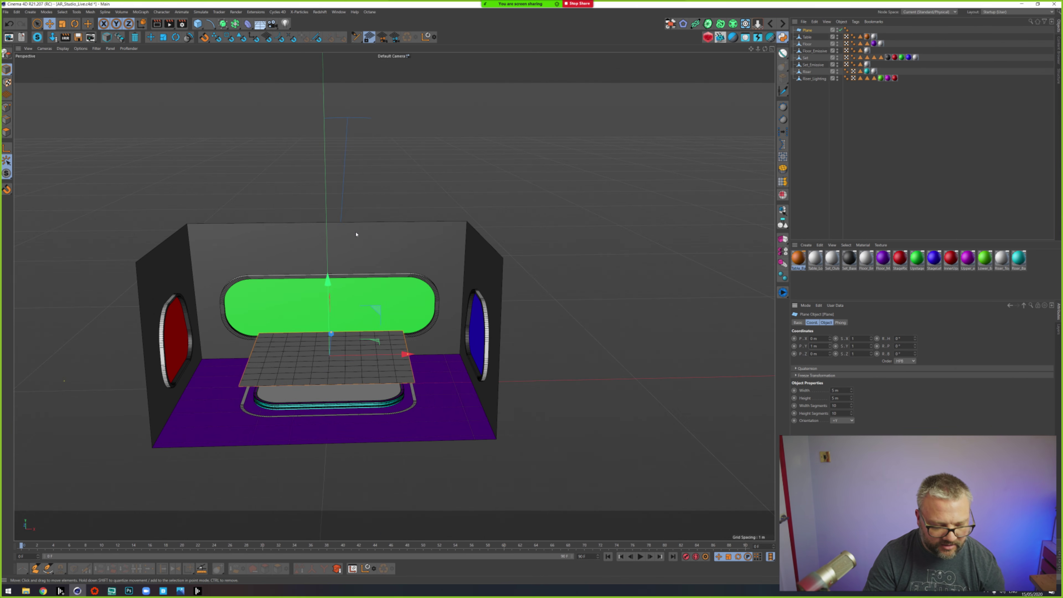
Step: Rotate the plane's pitch so it stands nearly upright in front of the green back-wall portal
{"action": "key", "text": "r"}
{"action": "left_click_drag", "start_coordinate": [328, 327], "coordinate": [328, 379]}
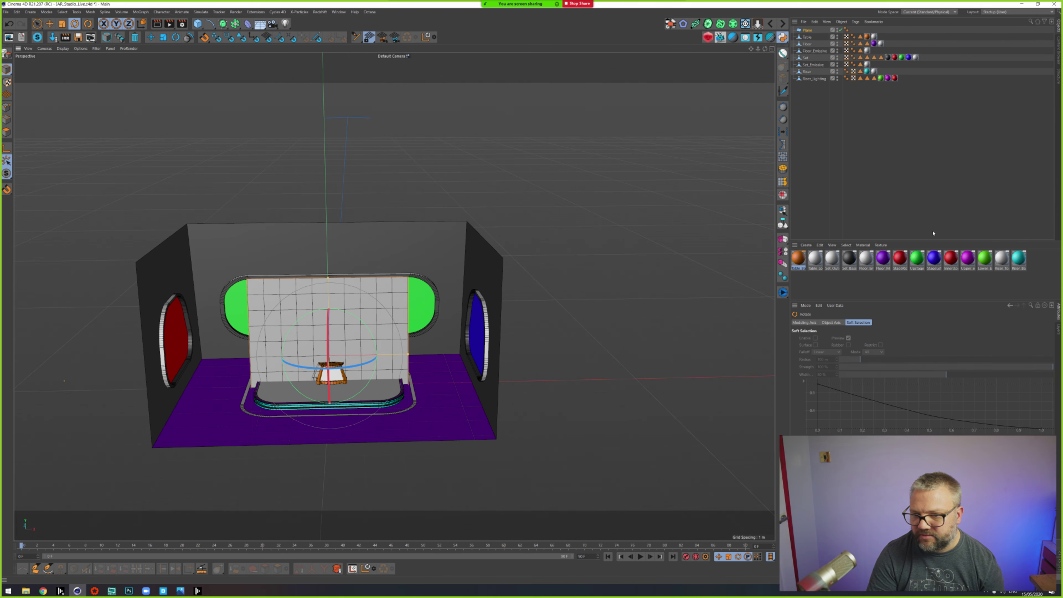
{"action": "left_click", "coordinate": [807, 30]}
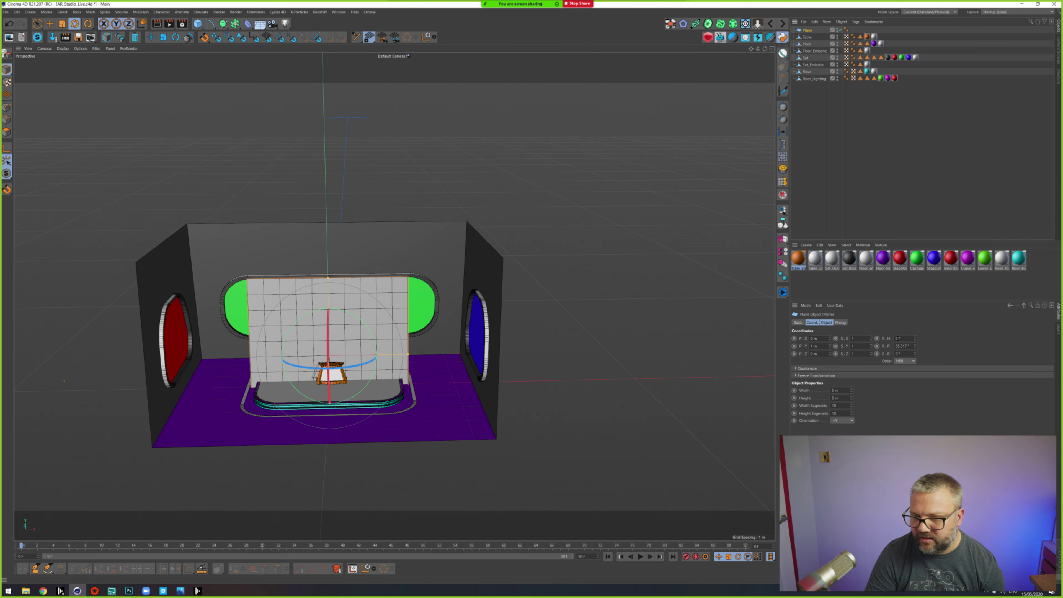
Step: Move the plane back towards the green portal, shorten its height and tilt it further about its pitch axis
{"action": "left_click_drag", "start_coordinate": [531, 394], "coordinate": [398, 360], "text": "alt"}
{"action": "scroll", "coordinate": [373, 345], "scroll_direction": "up", "scroll_amount": 3}
{"action": "scroll", "coordinate": [373, 345], "scroll_direction": "up", "scroll_amount": 5}
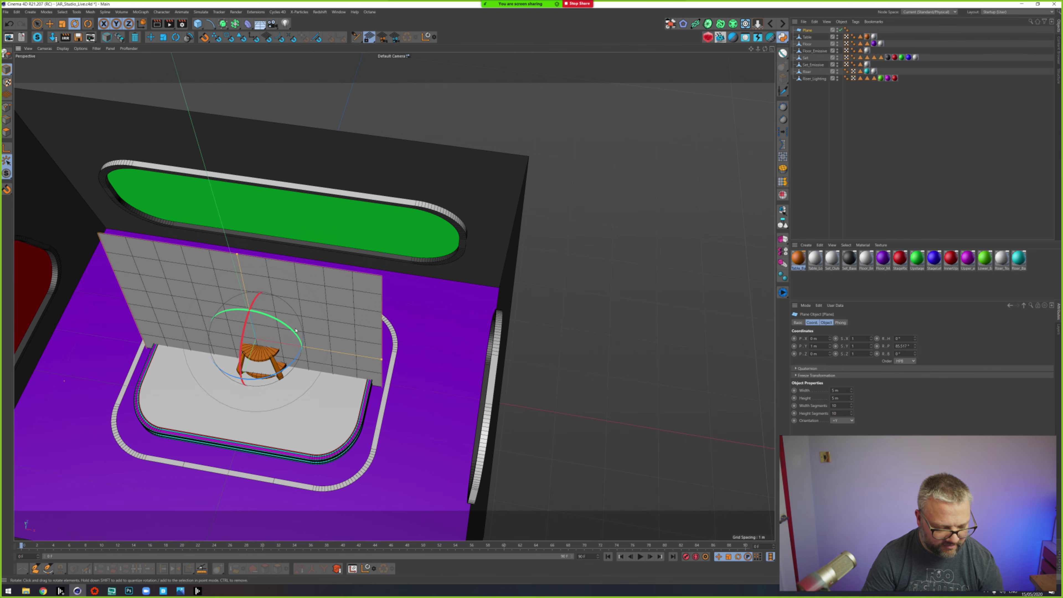
{"action": "key", "text": "e"}
{"action": "left_click_drag", "start_coordinate": [233, 403], "coordinate": [257, 336]}
{"action": "left_click_drag", "start_coordinate": [262, 185], "coordinate": [261, 309]}
{"action": "key", "text": "r"}
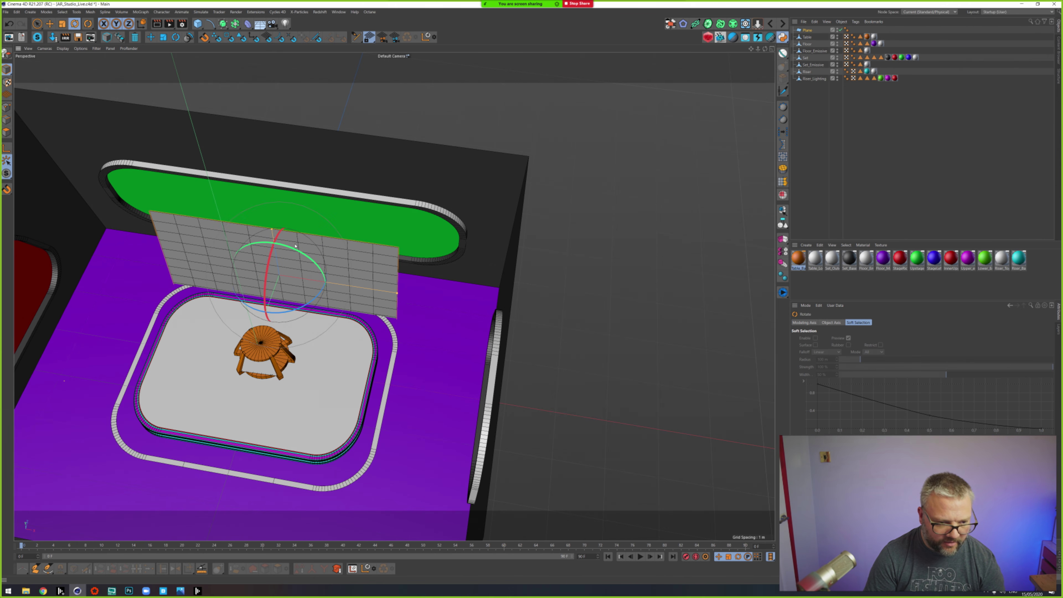
{"action": "left_click_drag", "start_coordinate": [274, 251], "coordinate": [254, 205]}
{"action": "key", "text": "e"}
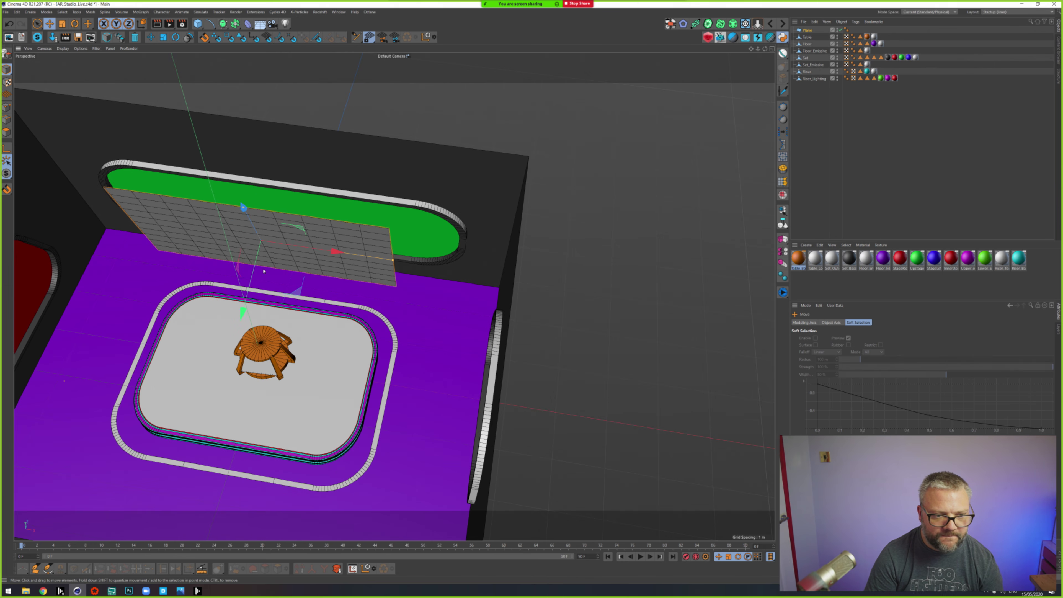
Step: Lower the plane, adjust its depth and resize it to about 7.5 m by 2.2 m to cover the green portal
{"action": "left_click_drag", "start_coordinate": [244, 331], "coordinate": [263, 218], "text": "alt"}
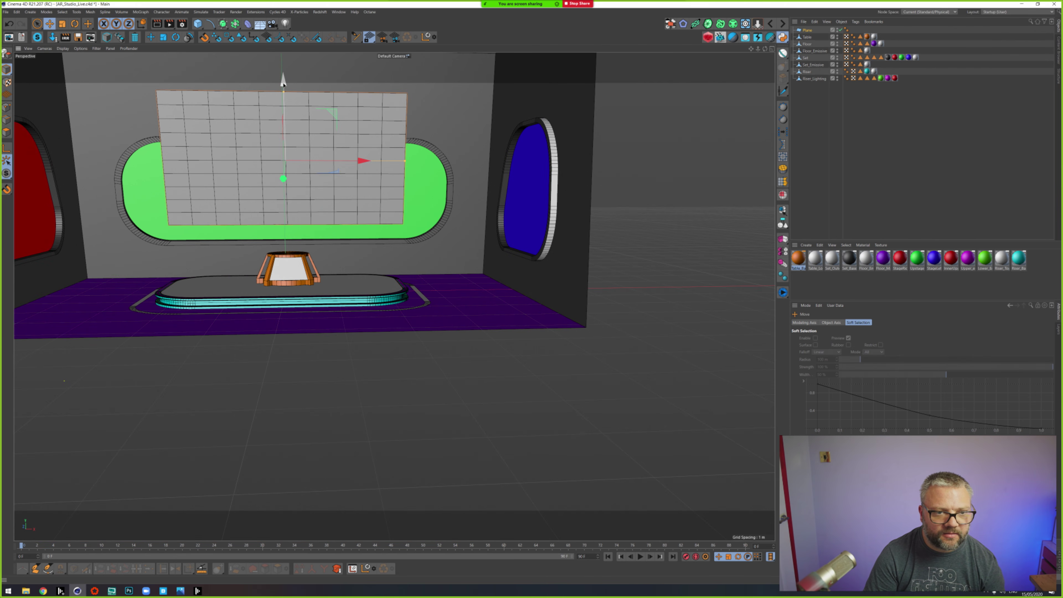
{"action": "left_click_drag", "start_coordinate": [283, 82], "coordinate": [284, 107]}
{"action": "mouse_move", "coordinate": [286, 207]}
{"action": "left_mouse_down"}
{"action": "mouse_move", "coordinate": [287, 189]}
{"action": "mouse_move", "coordinate": [295, 199]}
{"action": "left_mouse_up"}
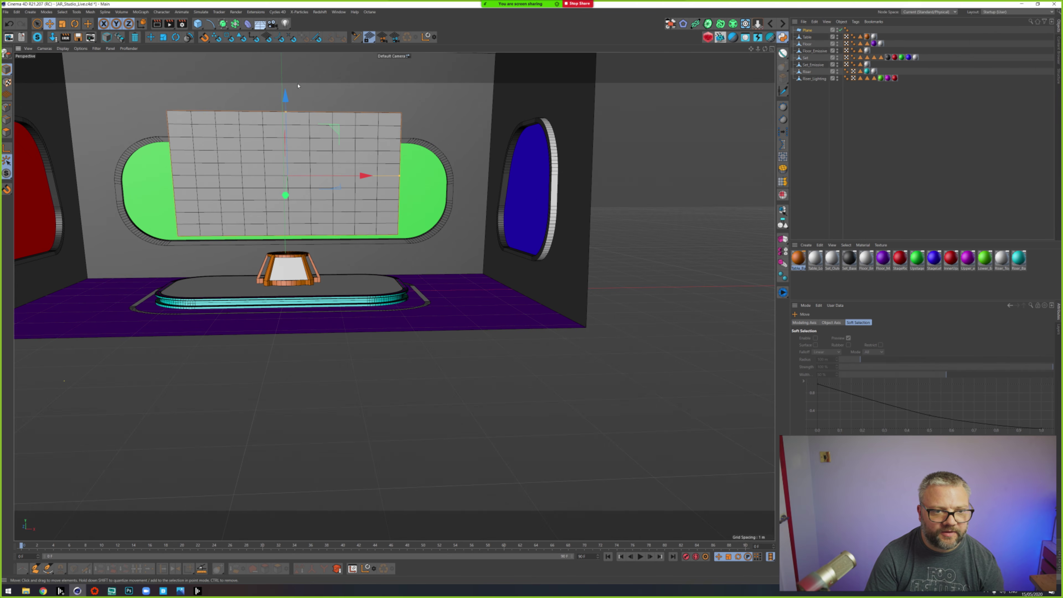
{"action": "mouse_move", "coordinate": [290, 98]}
{"action": "left_mouse_down"}
{"action": "mouse_move", "coordinate": [288, 143]}
{"action": "mouse_move", "coordinate": [291, 117]}
{"action": "left_mouse_up"}
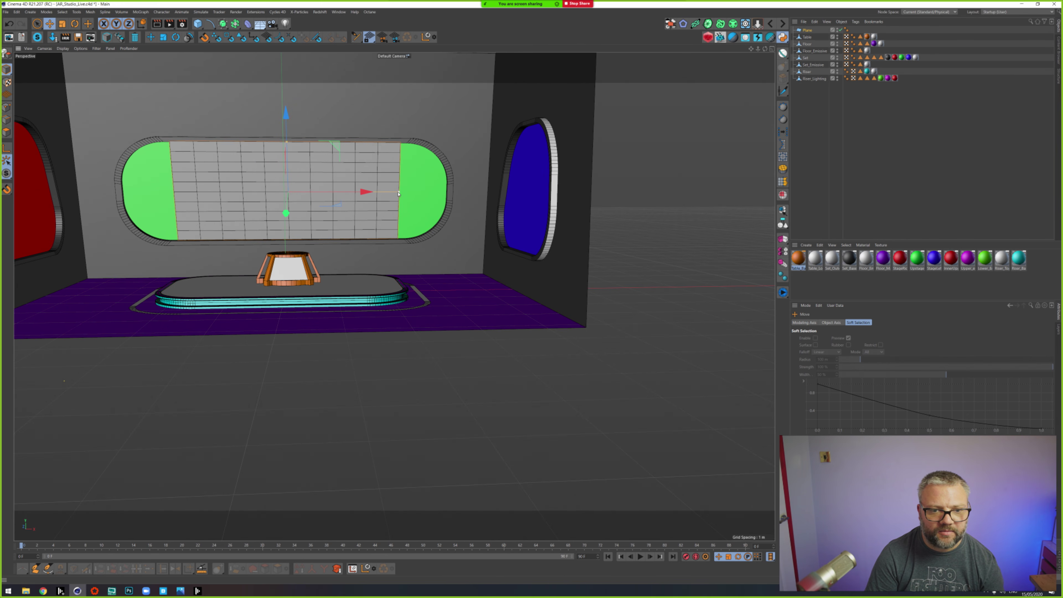
{"action": "left_click_drag", "start_coordinate": [398, 192], "coordinate": [454, 201]}
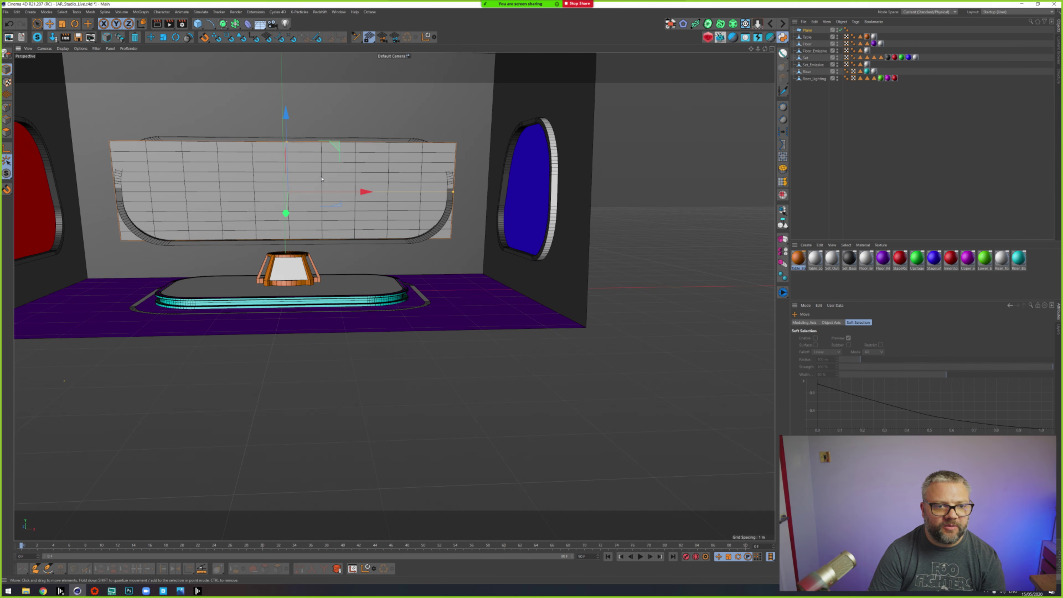
Step: Fine-tune the plane's pitch to line up with the back-wall portal and bring up its coordinates and dimensions
{"action": "left_click_drag", "start_coordinate": [286, 125], "coordinate": [299, 218], "text": "alt"}
{"action": "key", "text": "r"}
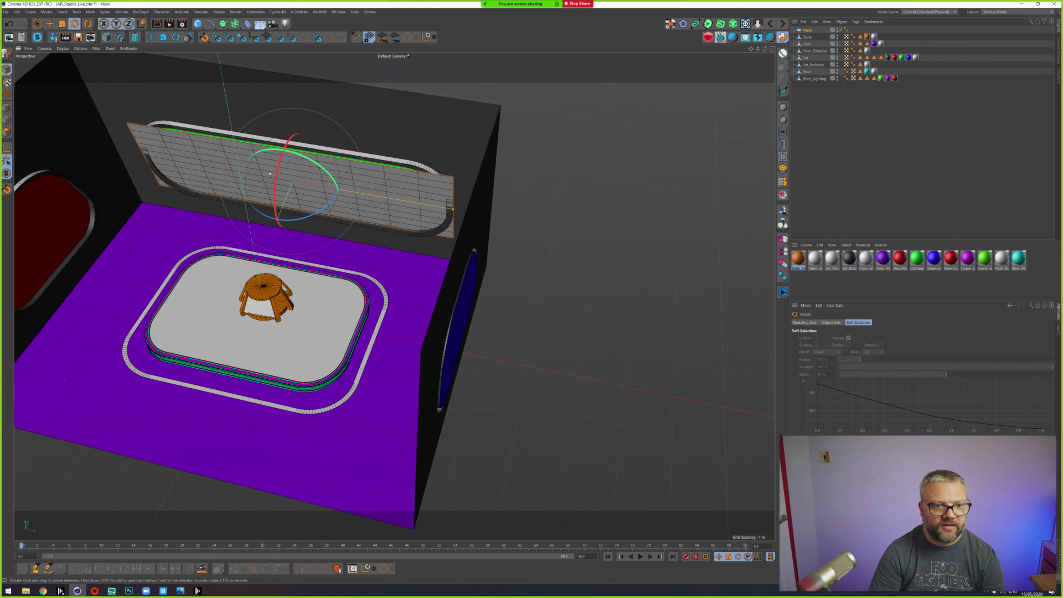
{"action": "left_click_drag", "start_coordinate": [276, 168], "coordinate": [278, 175]}
{"action": "left_click_drag", "start_coordinate": [276, 236], "coordinate": [326, 200], "text": "alt"}
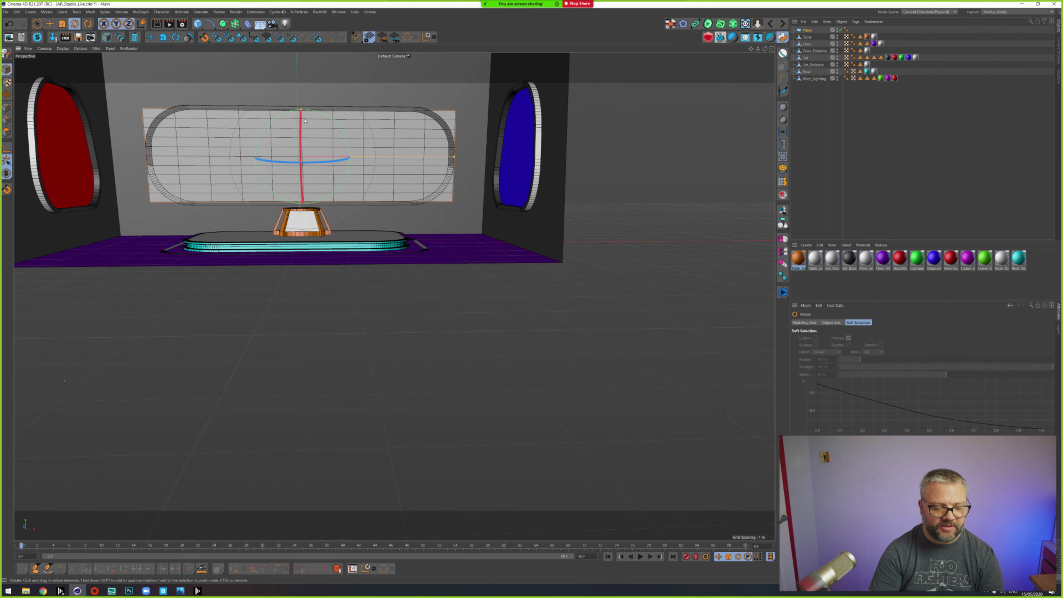
{"action": "left_click", "coordinate": [807, 30]}
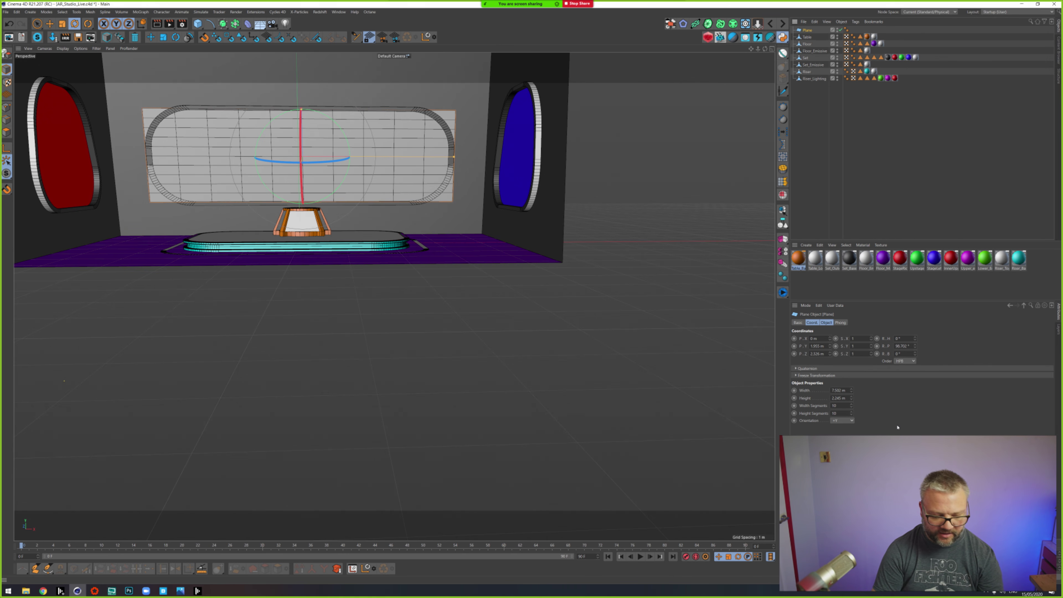
Step: Open Calculator below the portal view and divide the plane's width, entered as 7502, by 3
{"action": "key", "text": "super"}
{"action": "type", "text": "c"}
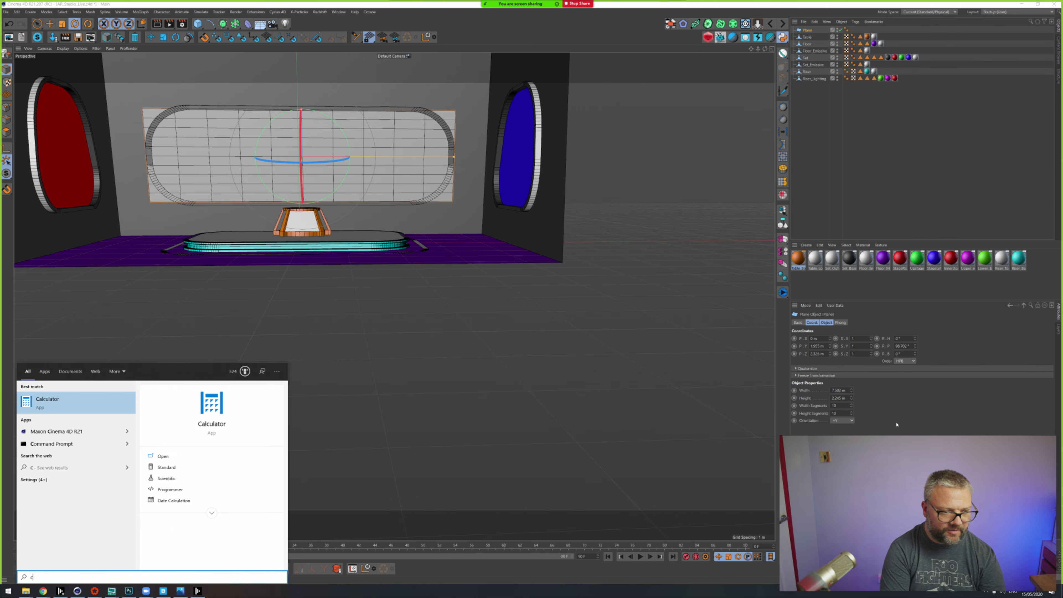
{"action": "key", "text": "Return"}
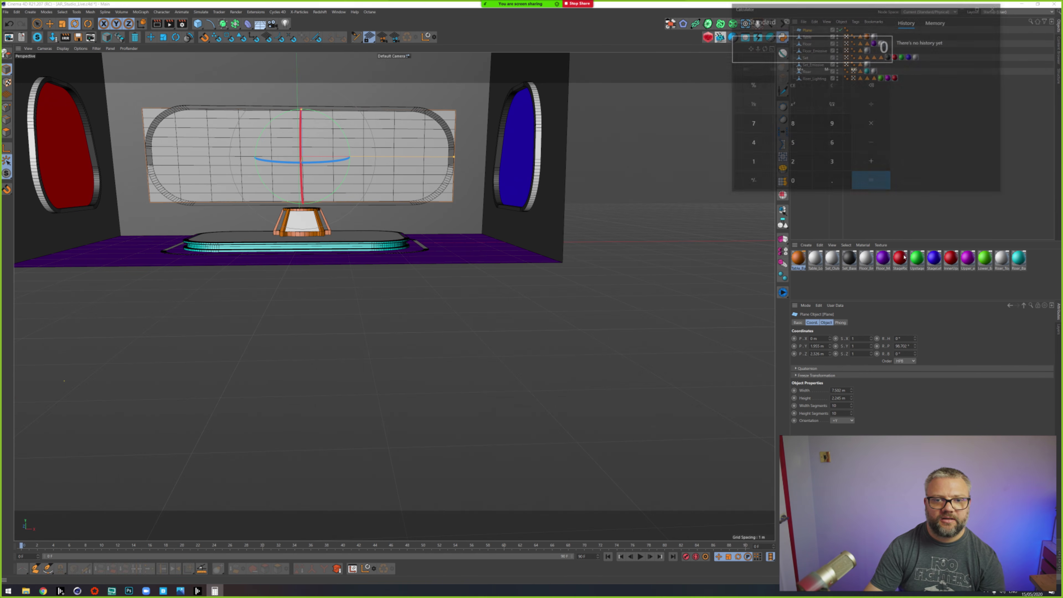
{"action": "left_click_drag", "start_coordinate": [828, 9], "coordinate": [428, 311]}
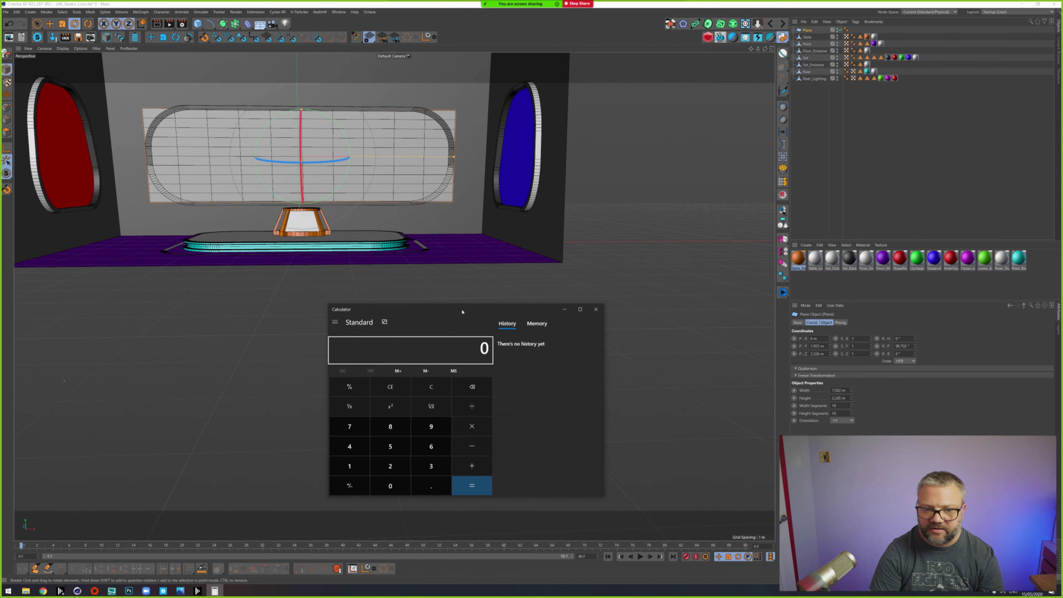
{"action": "left_click_drag", "start_coordinate": [462, 312], "coordinate": [440, 284]}
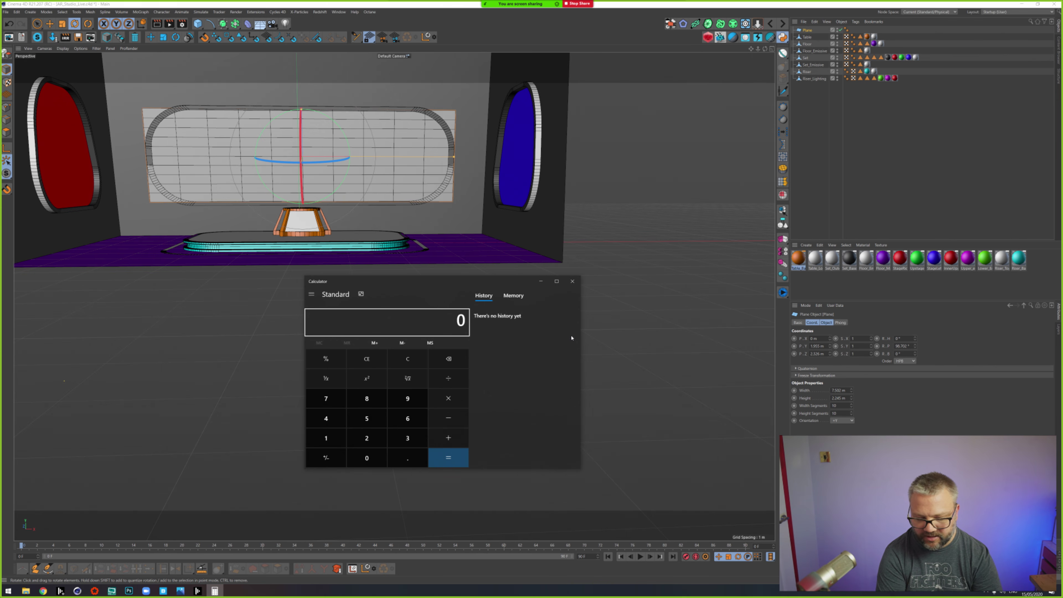
{"action": "type", "text": "7,5"}
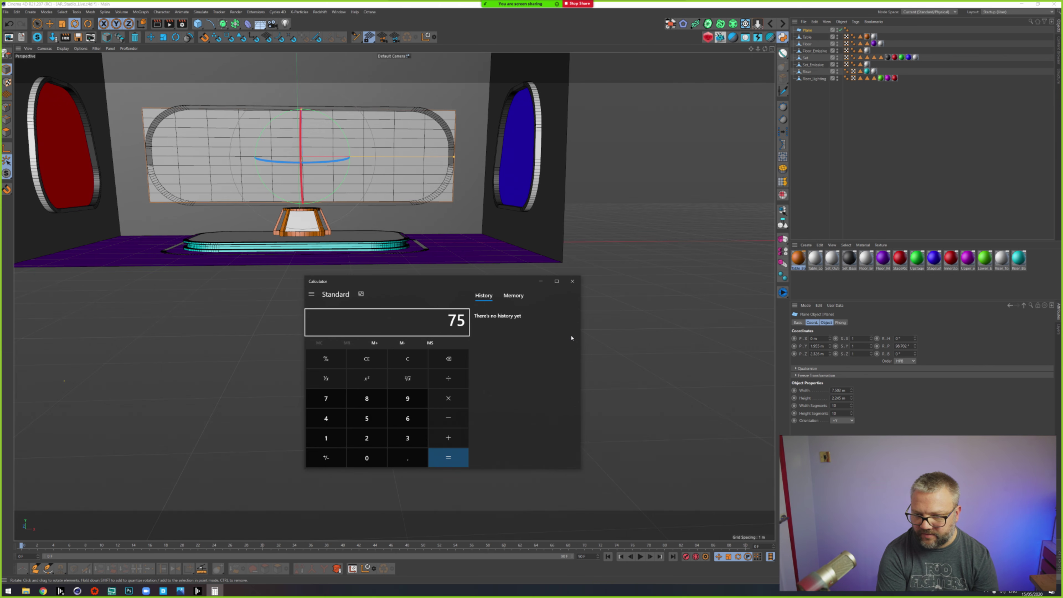
{"action": "type", "text": "02"}
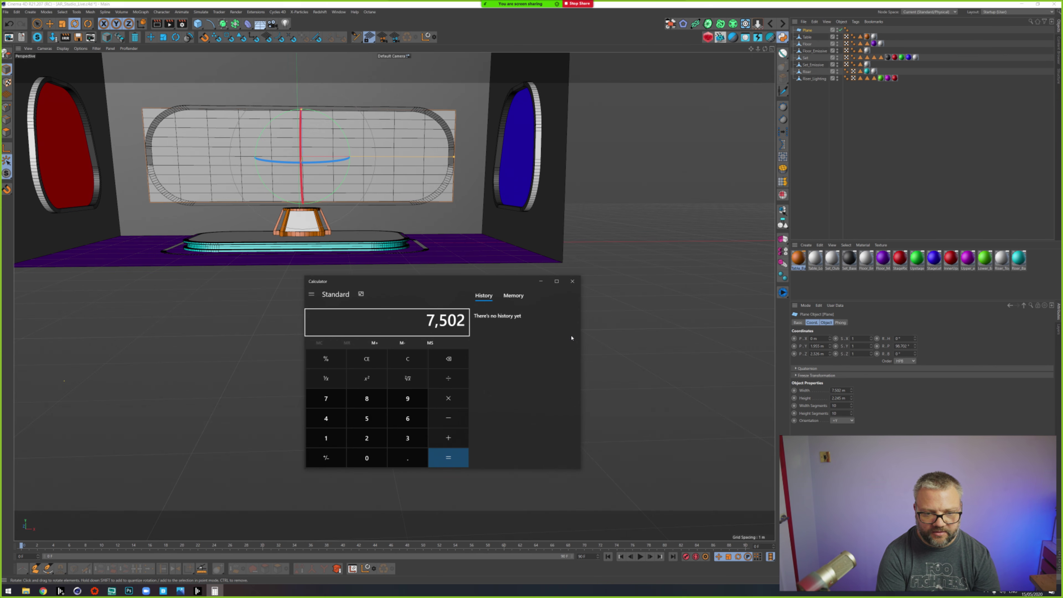
{"action": "key", "text": "plus"}
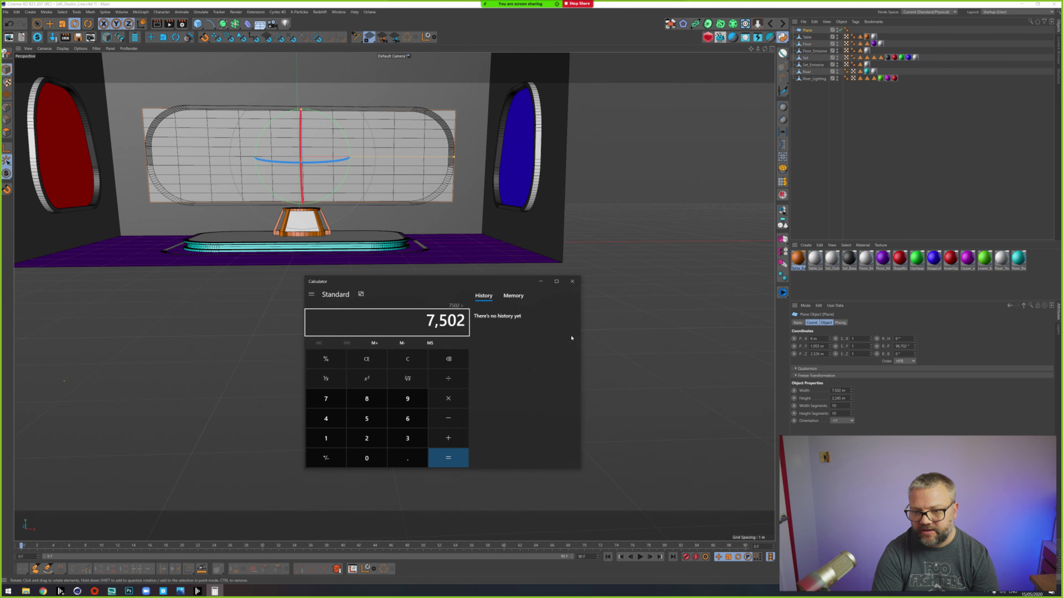
{"action": "key", "text": "3"}
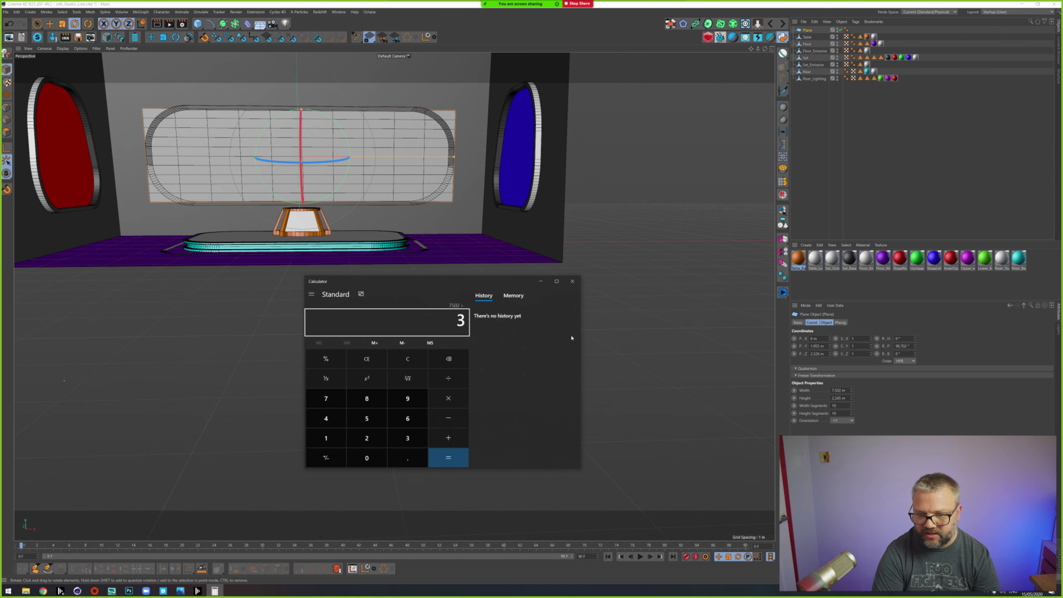
{"action": "key", "text": "Return"}
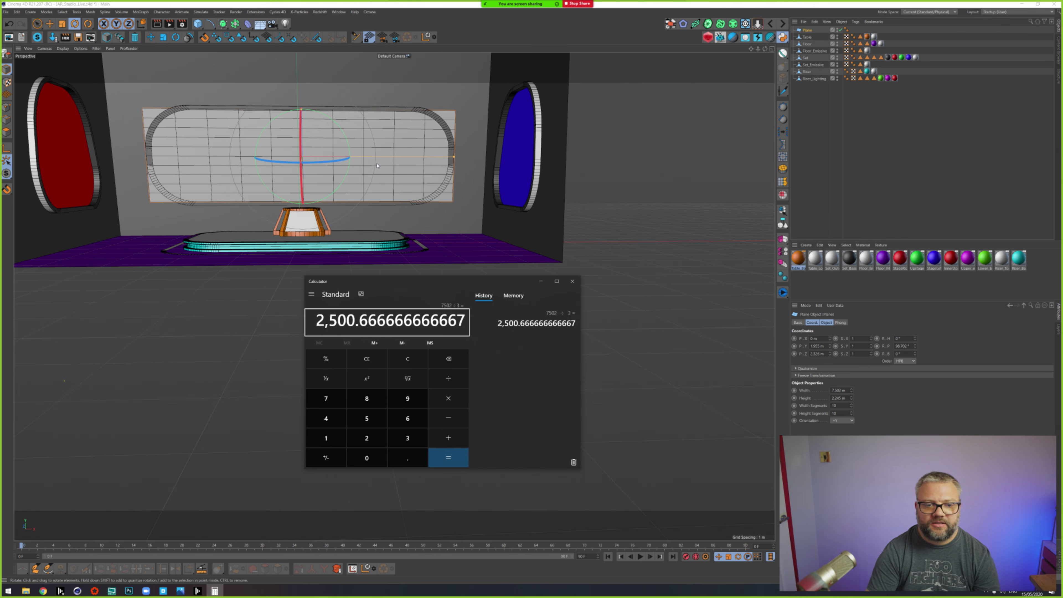
{"action": "left_click_drag", "start_coordinate": [464, 320], "coordinate": [359, 321]}
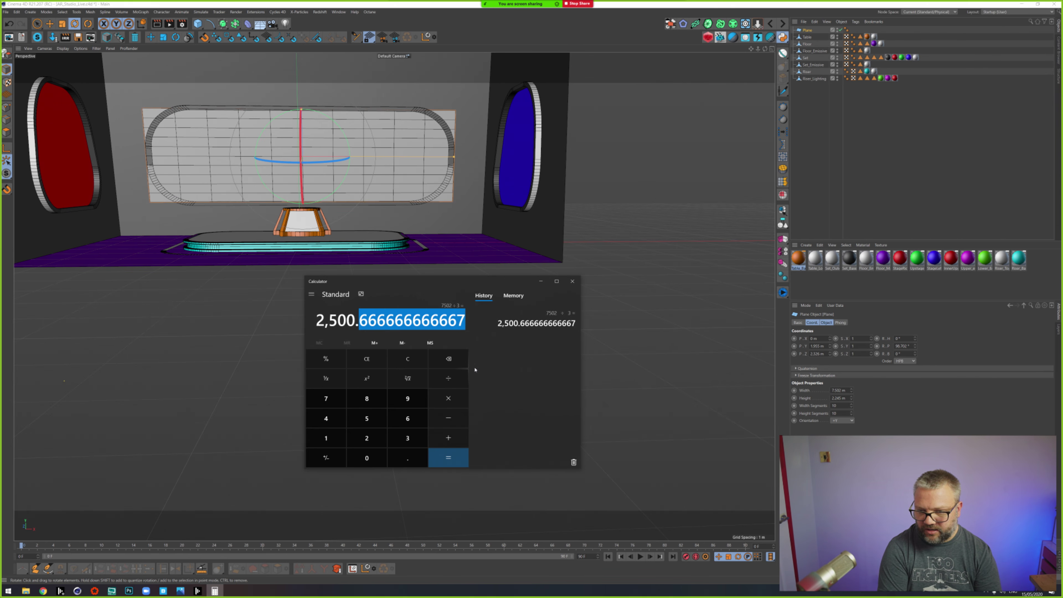
Step: Try to calculate a third of the plane's height by dividing 2245 by 3
{"action": "type", "text": "2/"}
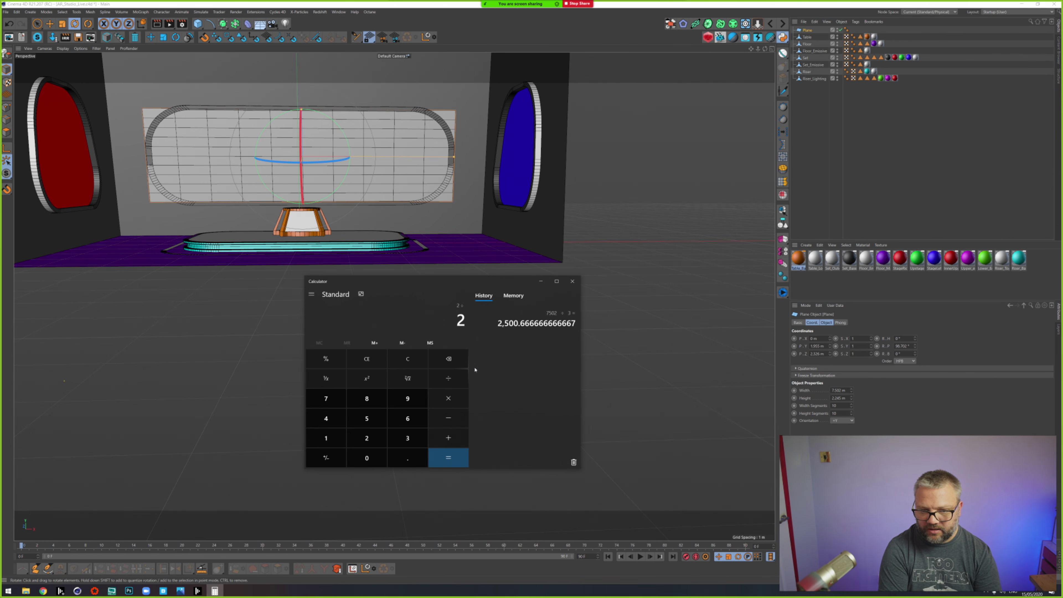
{"action": "type", "text": "22"}
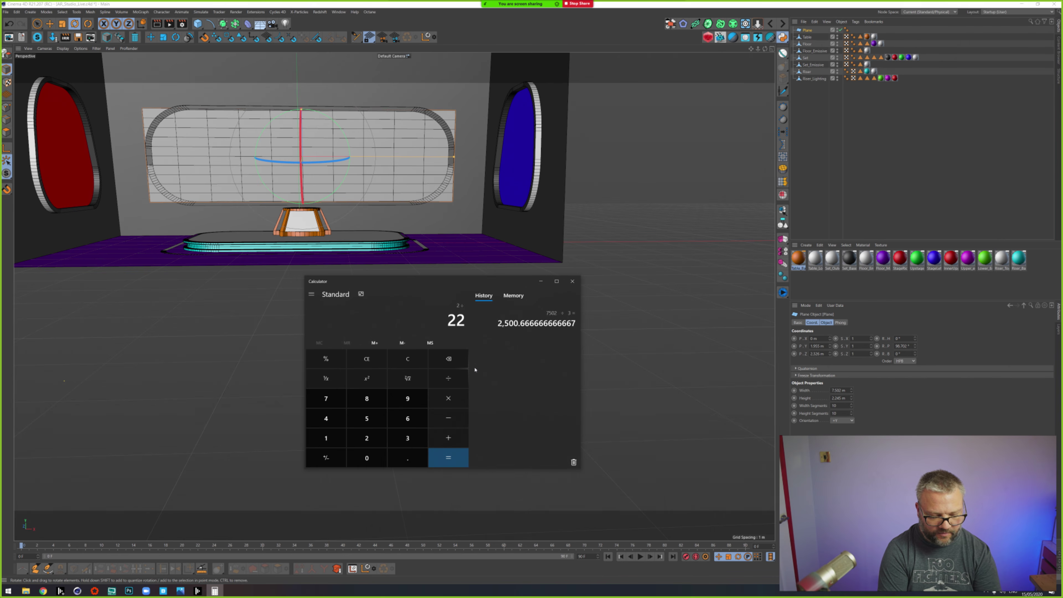
{"action": "type", "text": "45/3"}
{"action": "key", "text": "Return"}
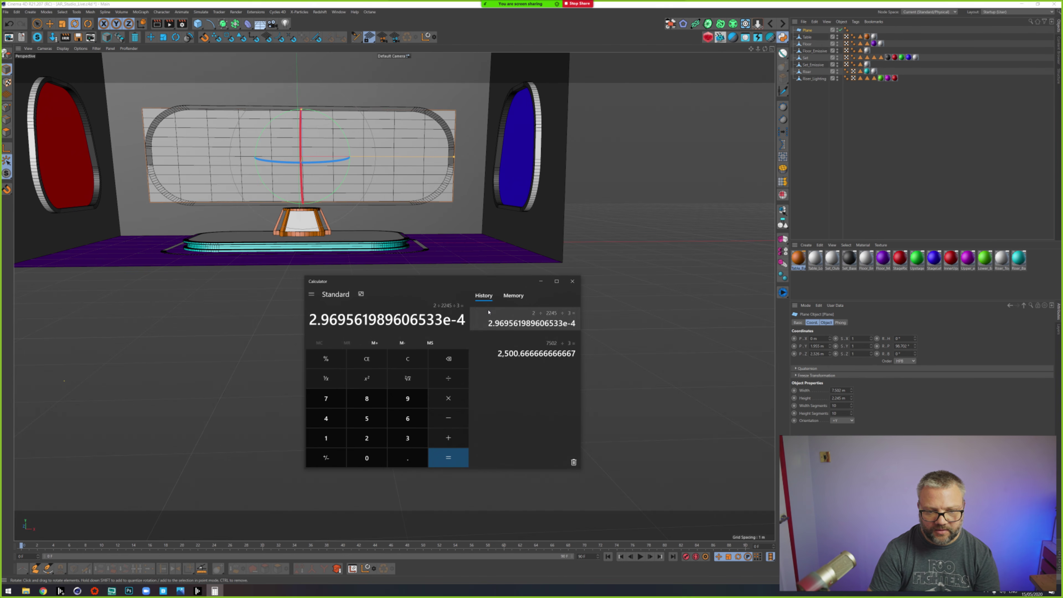
Step: Clear the faulty calculation and divide the plane's height, entered as 2245, by 3
{"action": "key", "text": "Escape"}
{"action": "type", "text": "22"}
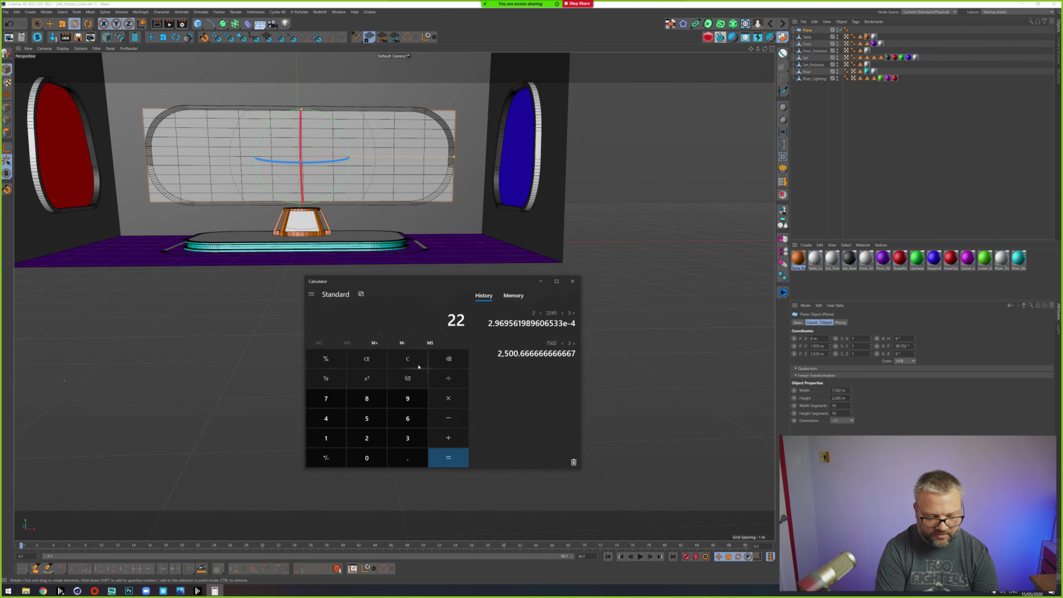
{"action": "type", "text": "45/3"}
{"action": "key", "text": "Return"}
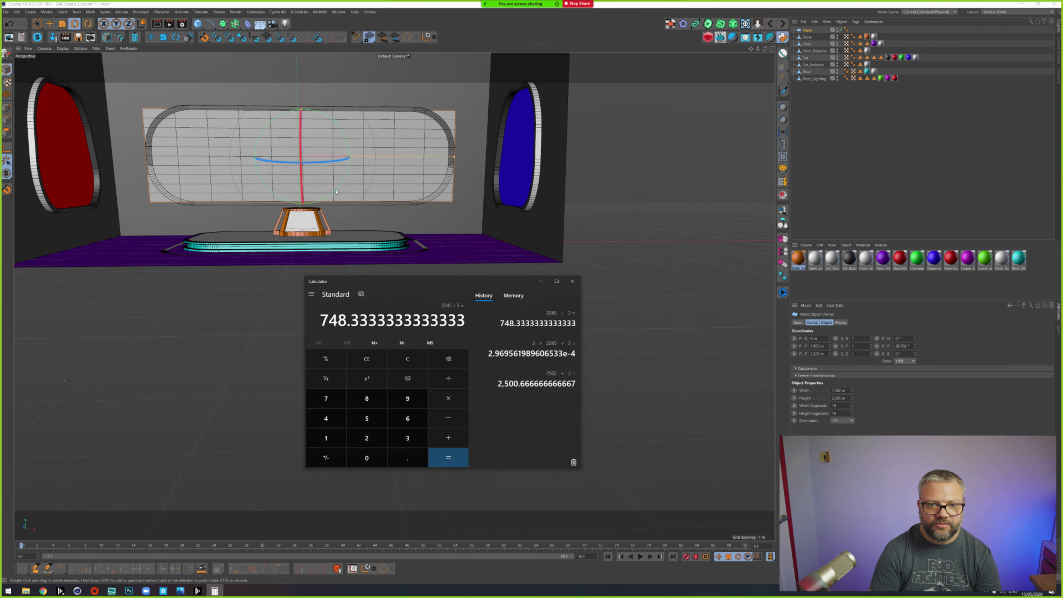
Step: Return to the Cinema 4D studio model and examine the side-wall portals alongside the back-wall plane and its width
{"action": "left_click_drag", "start_coordinate": [336, 192], "coordinate": [361, 194], "text": "alt"}
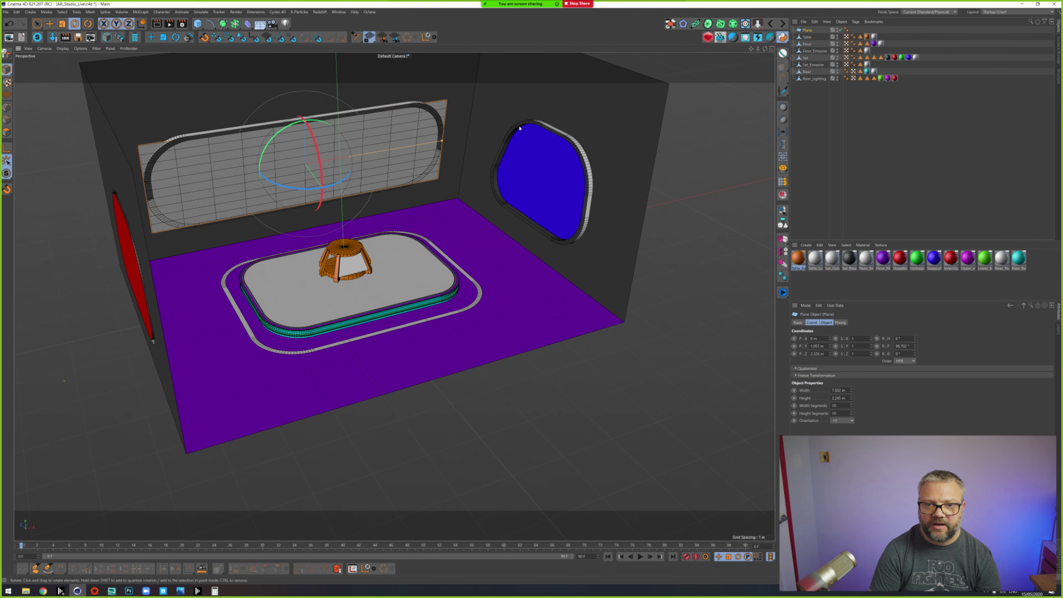
{"action": "left_click_drag", "start_coordinate": [520, 128], "coordinate": [494, 119], "text": "alt"}
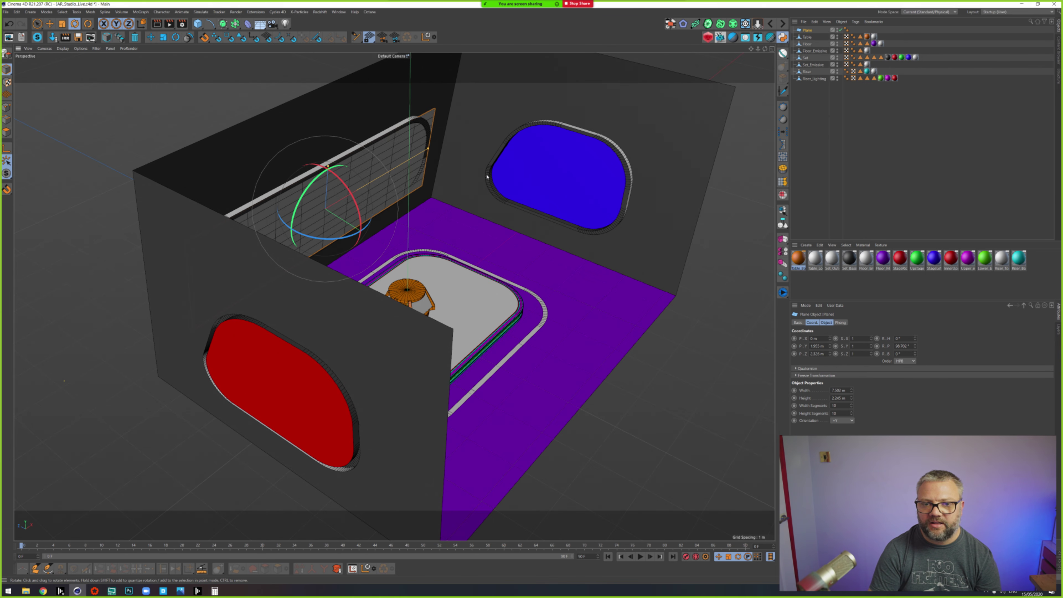
{"action": "left_click_drag", "start_coordinate": [561, 236], "coordinate": [492, 226], "text": "alt"}
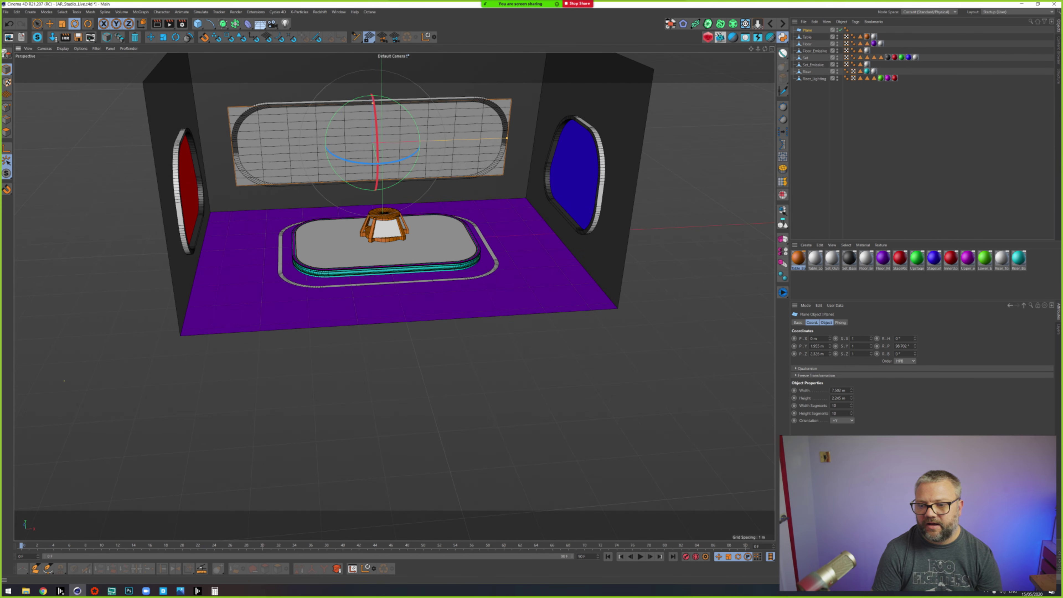
{"action": "left_click", "coordinate": [836, 390]}
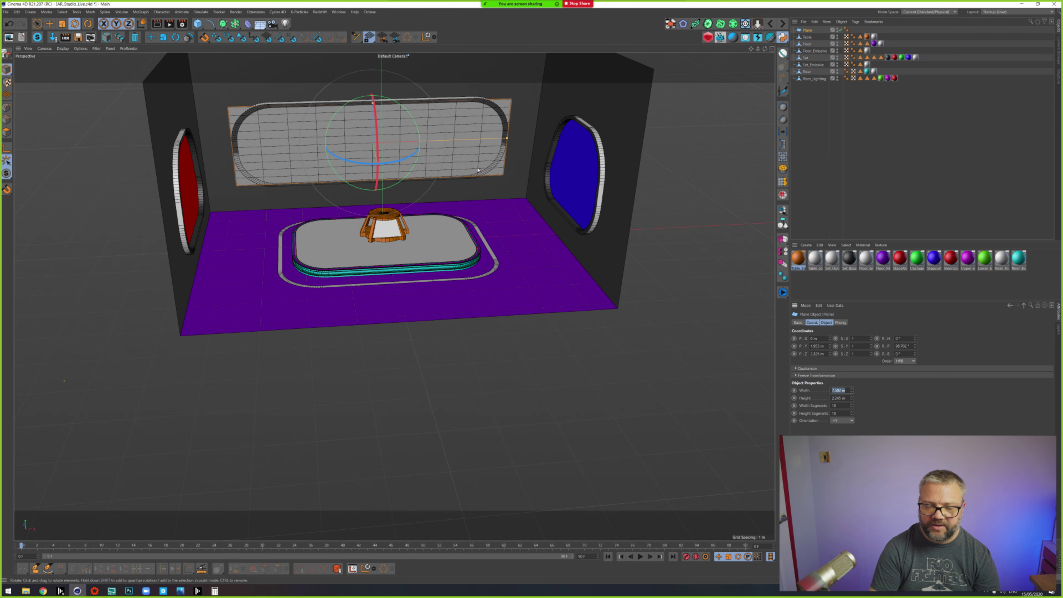
{"action": "scroll", "coordinate": [418, 138], "scroll_direction": "up", "scroll_amount": 3}
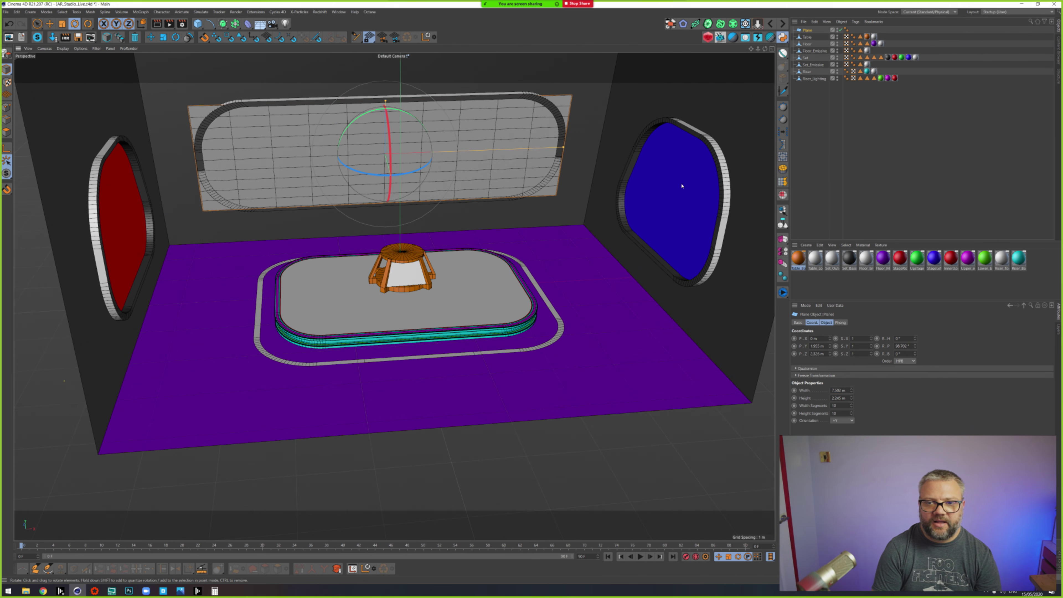
{"action": "middle_click_drag", "start_coordinate": [524, 140], "coordinate": [513, 183], "text": "alt"}
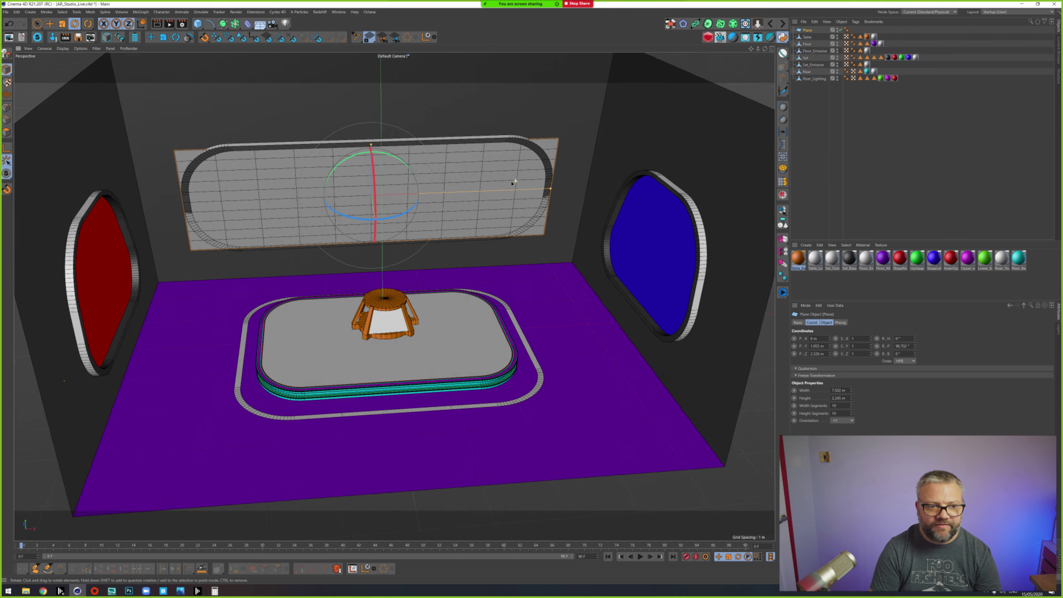
{"action": "mouse_move", "coordinate": [515, 182]}
{"action": "left_mouse_down", "text": "alt"}
{"action": "mouse_move", "coordinate": [503, 183]}
{"action": "mouse_move", "coordinate": [515, 182]}
{"action": "left_mouse_up", "text": "alt"}
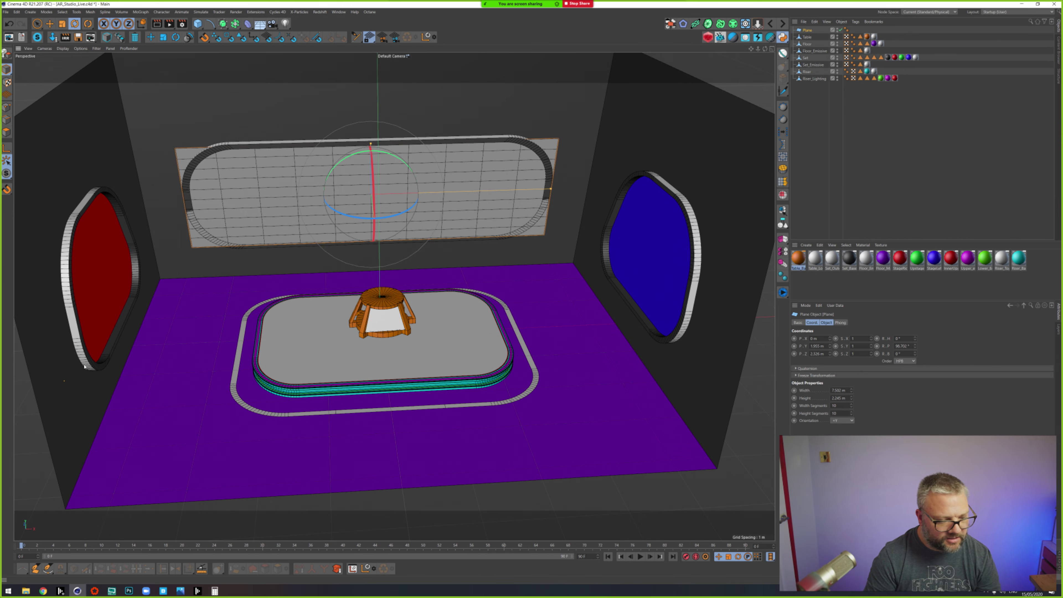
Step: Switch to disguise and return the playhead from the empty part of the timeline to the start of track 1
{"action": "left_click", "coordinate": [197, 590]}
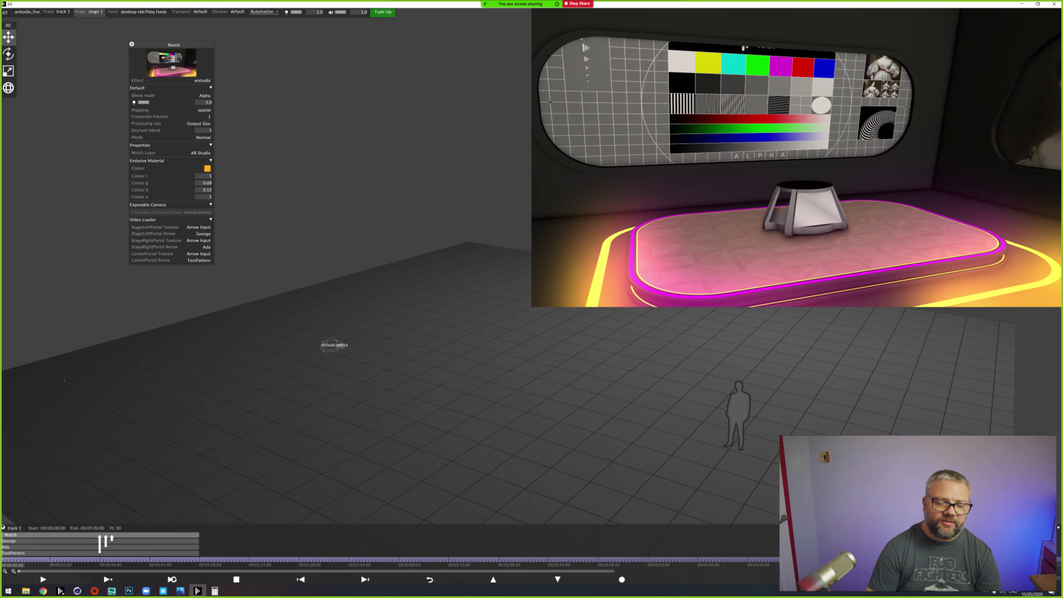
{"action": "left_click_drag", "start_coordinate": [377, 376], "coordinate": [389, 378]}
{"action": "left_click", "coordinate": [253, 560]}
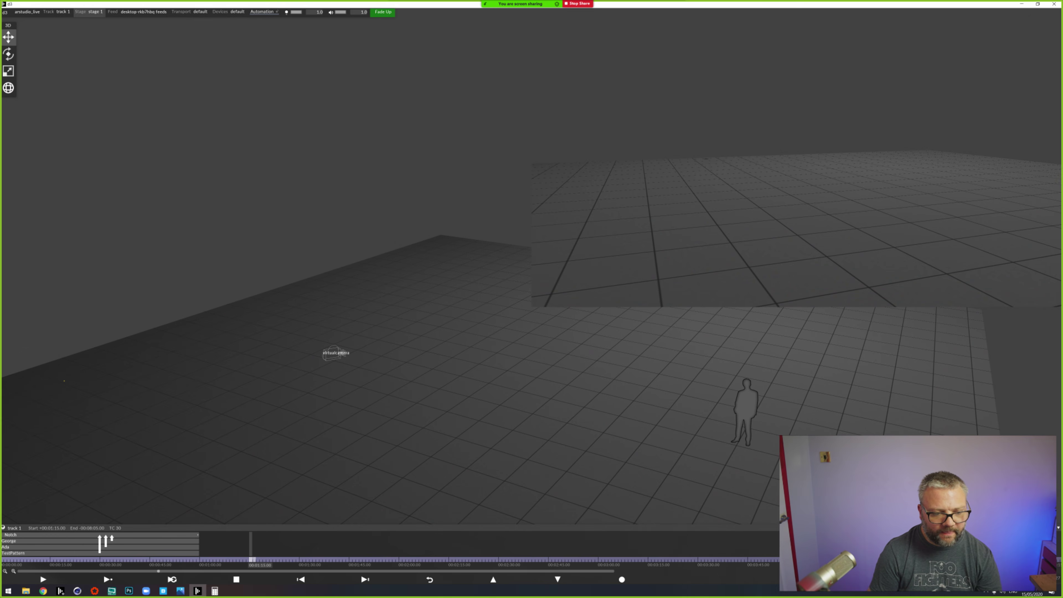
{"action": "key", "text": "Left"}
{"action": "left_click", "coordinate": [5, 560]}
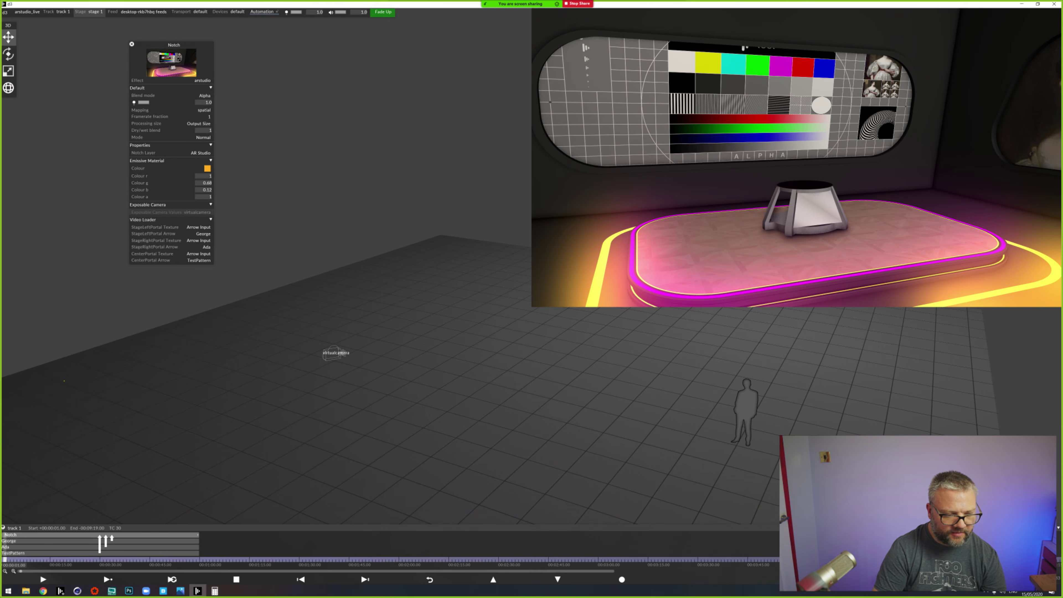
{"action": "key", "text": "Left"}
Step: Add a Compose layer at the start of the track, reposition its editor and link the George layer into it
{"action": "key", "text": "Return"}
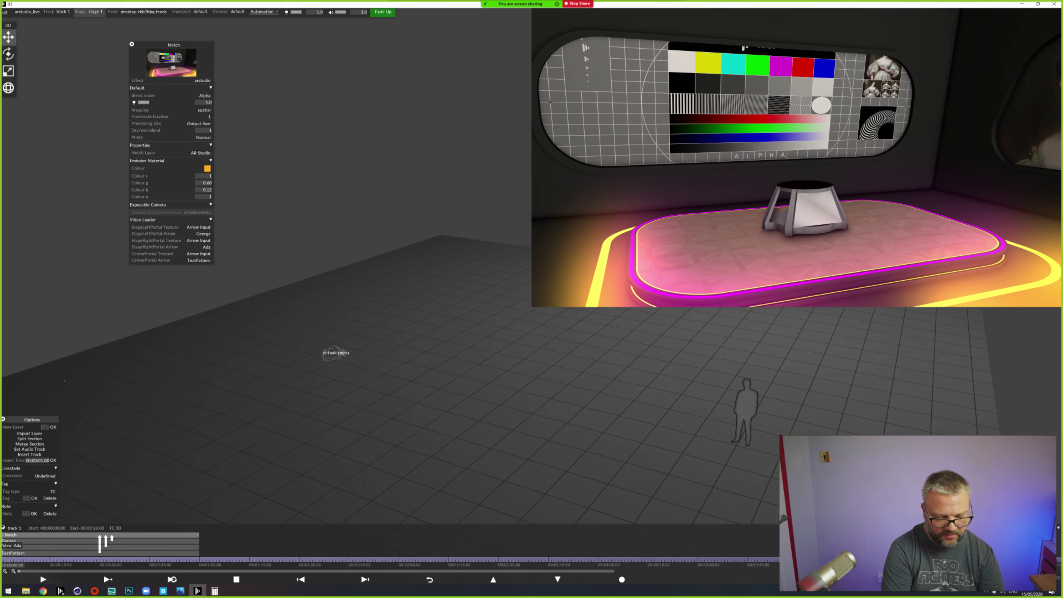
{"action": "type", "text": "camera"}
{"action": "key", "text": "Return"}
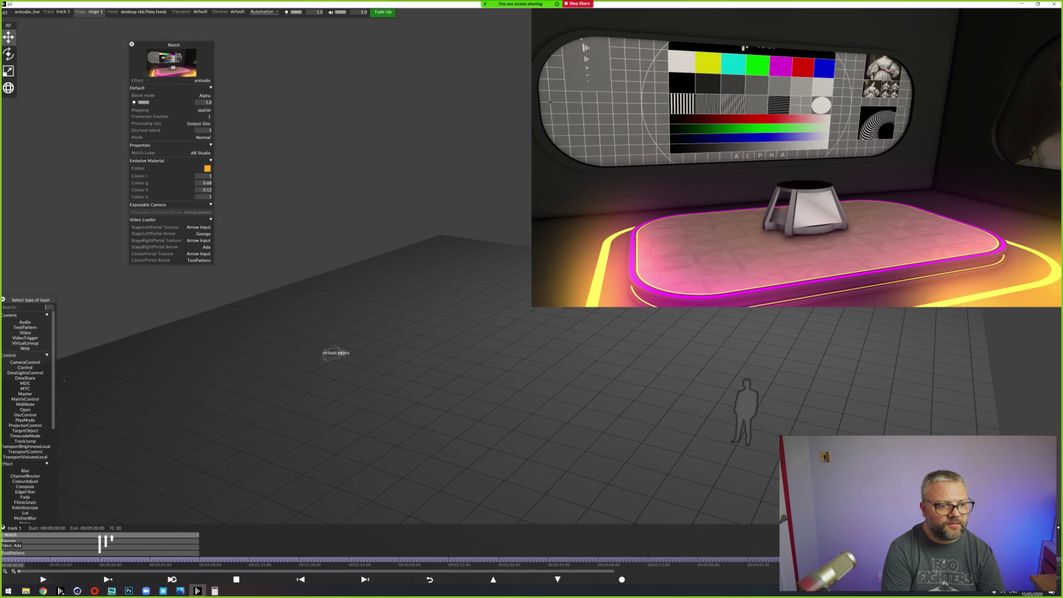
{"action": "type", "text": "Comp"}
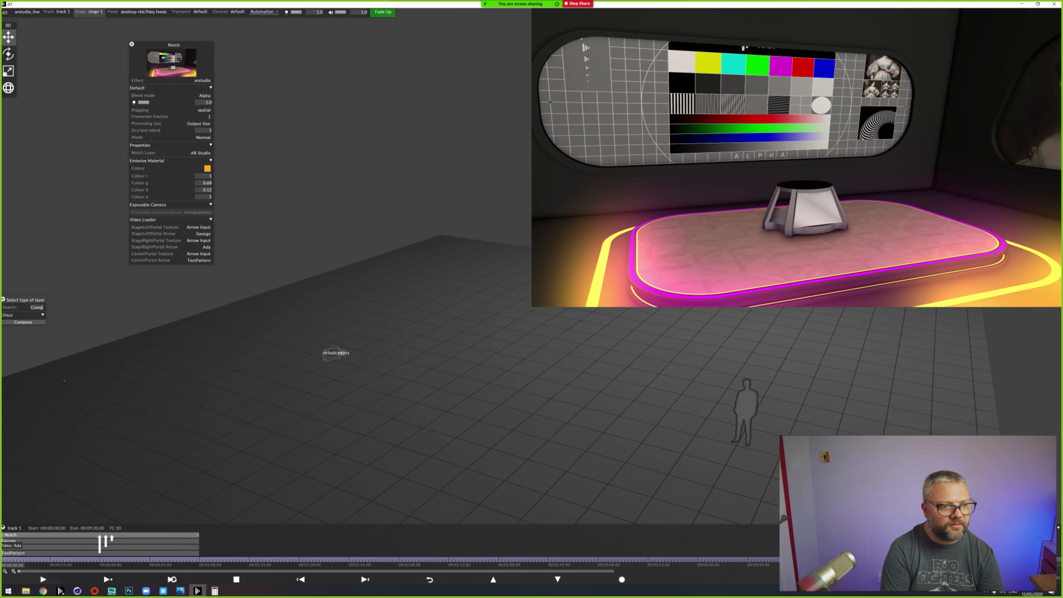
{"action": "key", "text": "Return"}
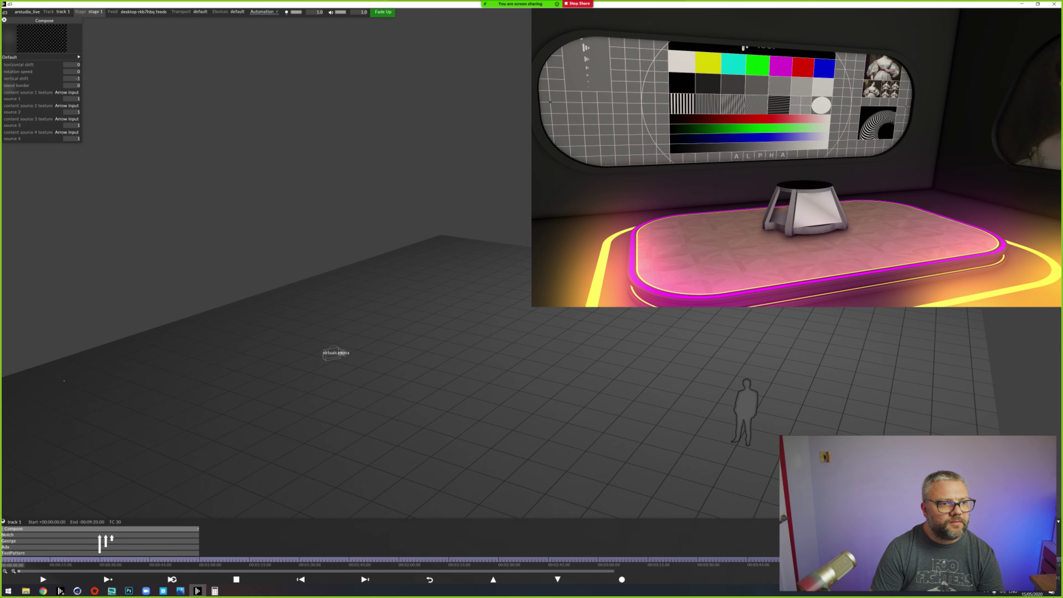
{"action": "left_click_drag", "start_coordinate": [44, 21], "coordinate": [186, 96]}
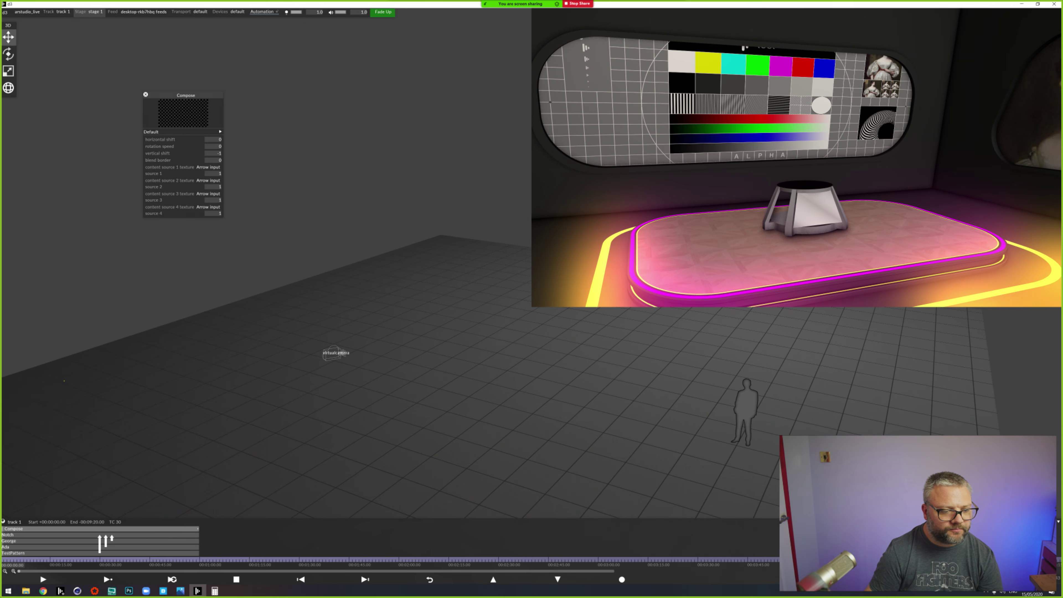
{"action": "left_click_drag", "start_coordinate": [118, 541], "coordinate": [118, 528], "text": "alt"}
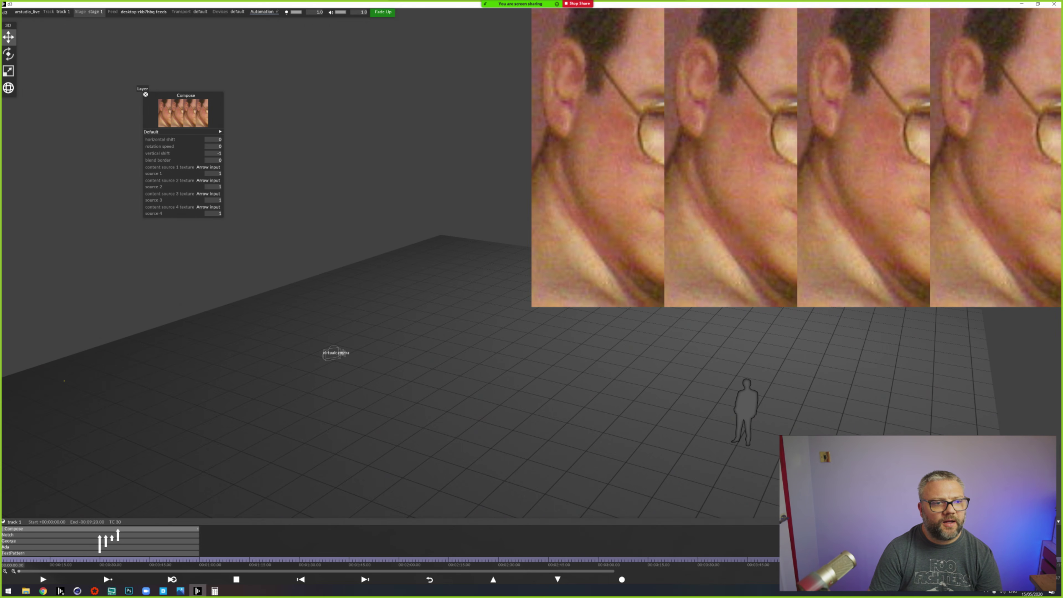
Step: Close the Compose editor and delete the Compose layer from the track
{"action": "left_click", "coordinate": [146, 94]}
{"action": "right_click", "coordinate": [40, 529]}
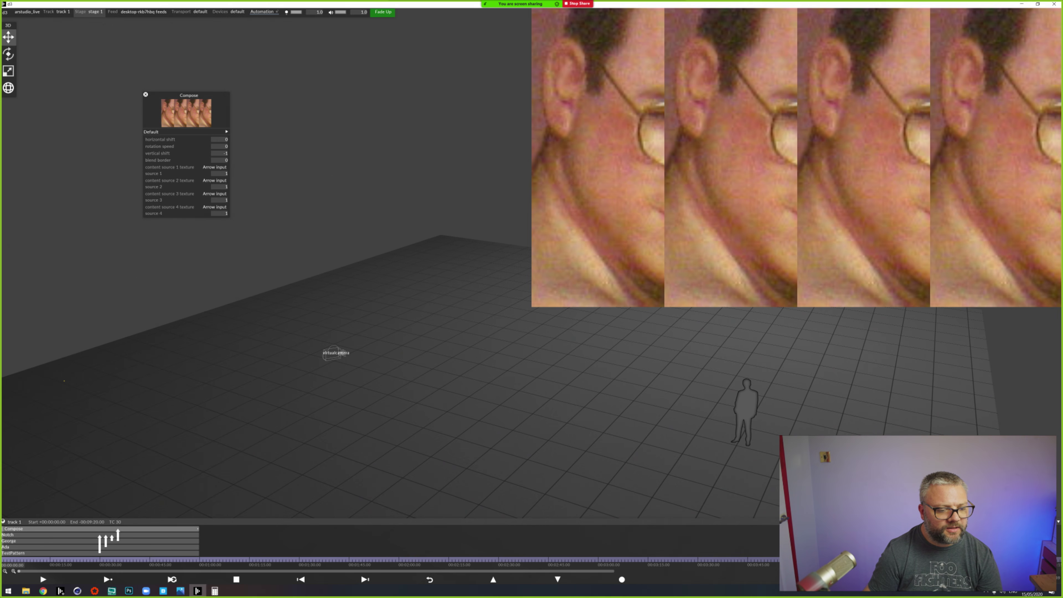
{"action": "left_click", "coordinate": [40, 482]}
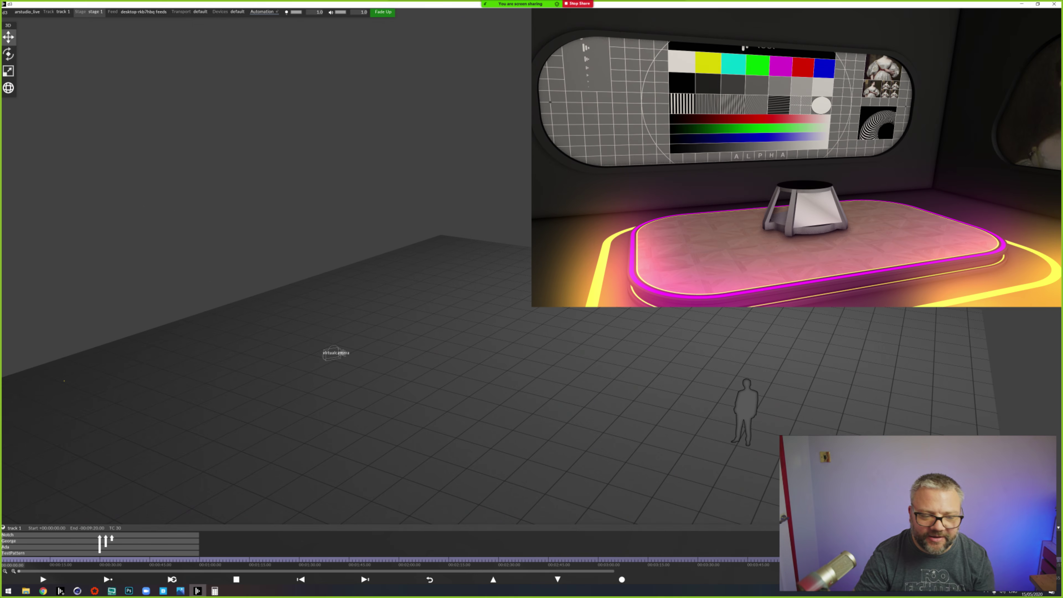
Step: Add a Lut layer to the track, link the George layer into it and expand its Default settings
{"action": "right_click", "coordinate": [226, 540]}
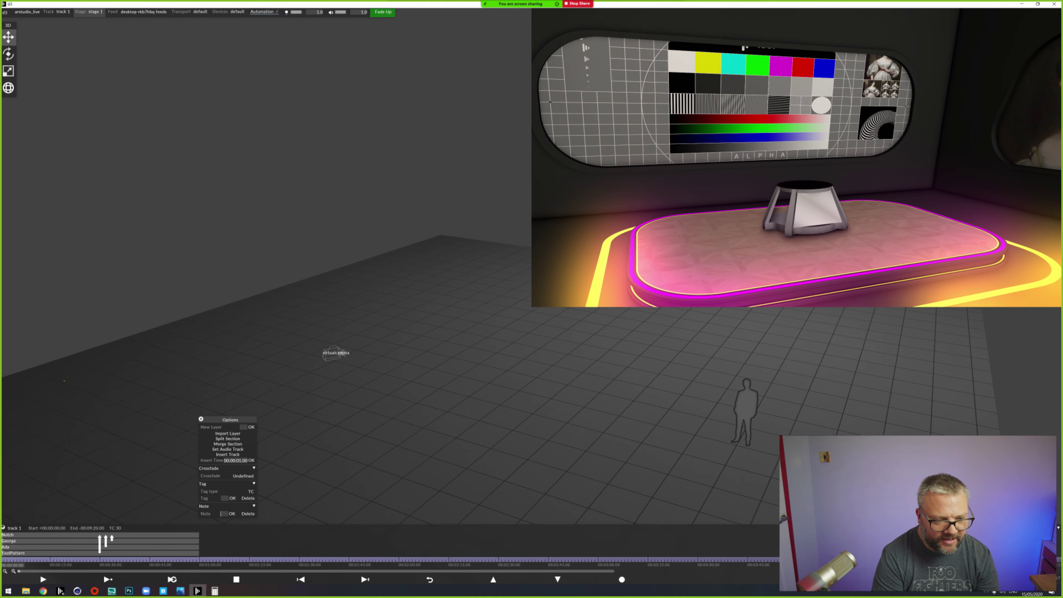
{"action": "left_click", "coordinate": [225, 431]}
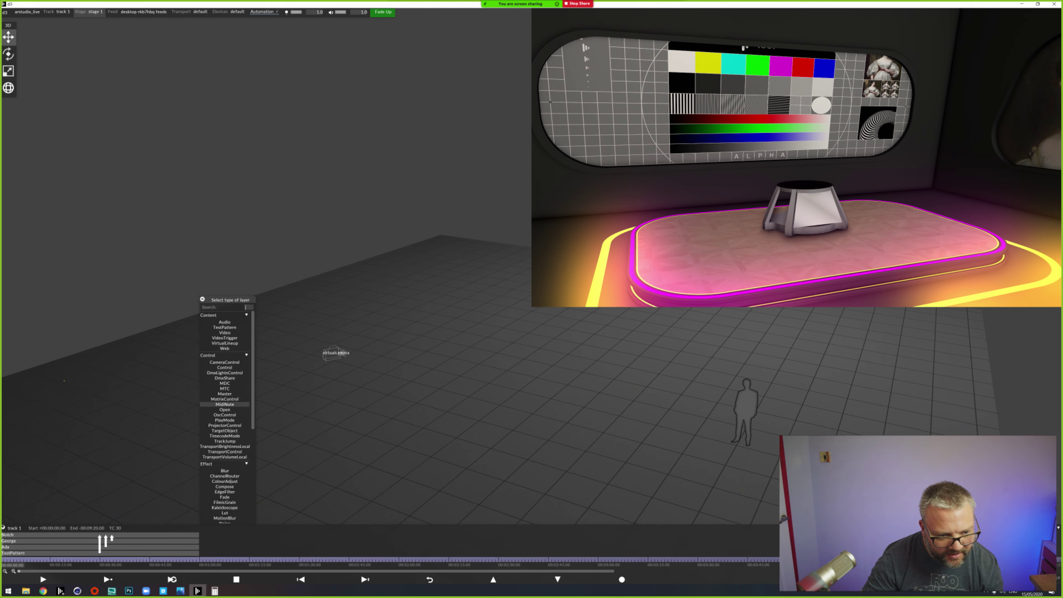
{"action": "scroll", "coordinate": [225, 416], "scroll_direction": "down", "scroll_amount": 6}
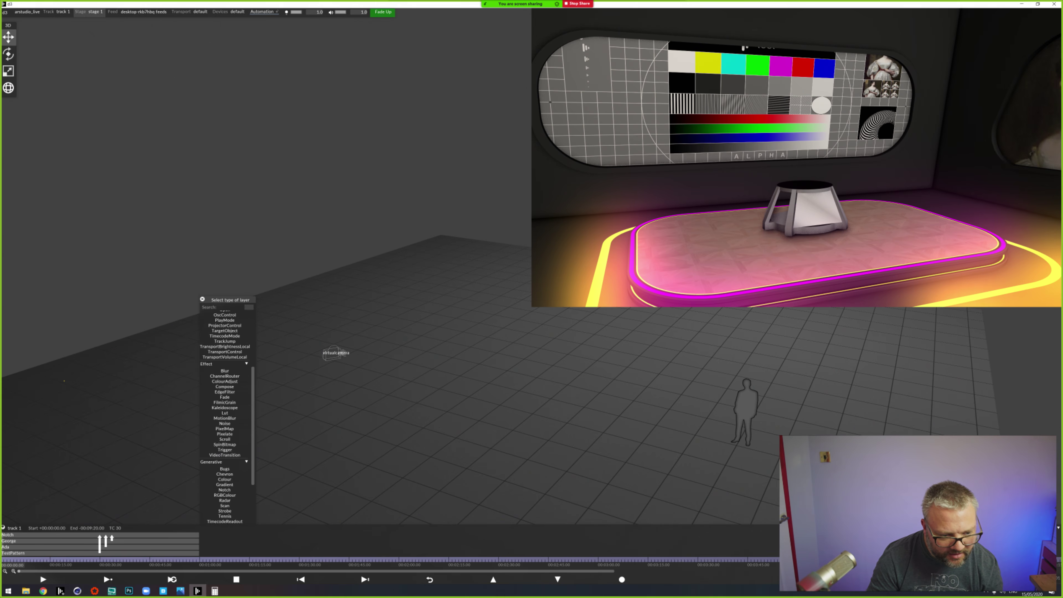
{"action": "scroll", "coordinate": [225, 417], "scroll_direction": "down", "scroll_amount": 2}
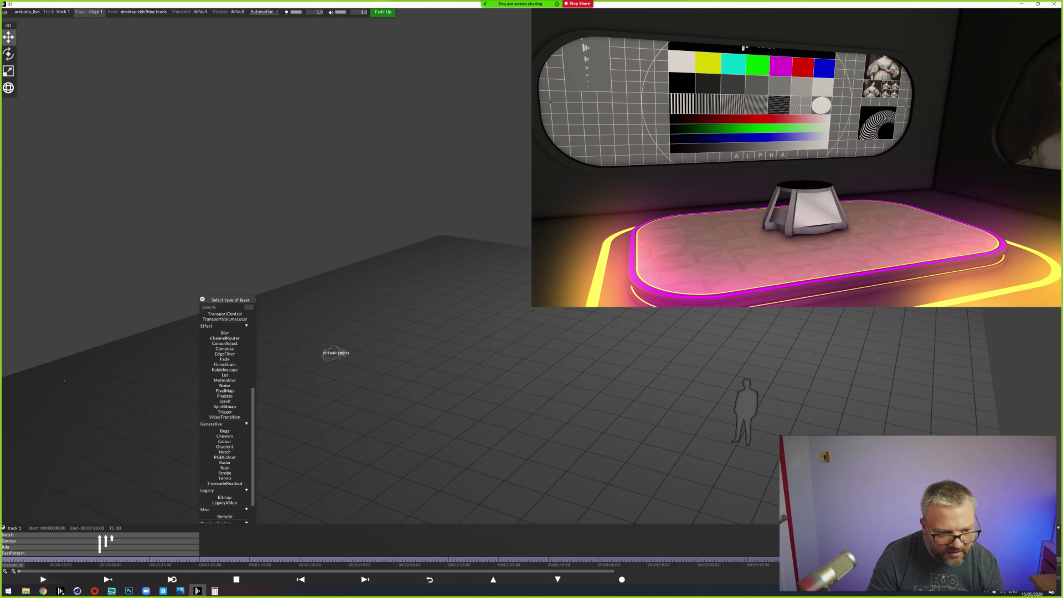
{"action": "scroll", "coordinate": [224, 416], "scroll_direction": "down", "scroll_amount": 1}
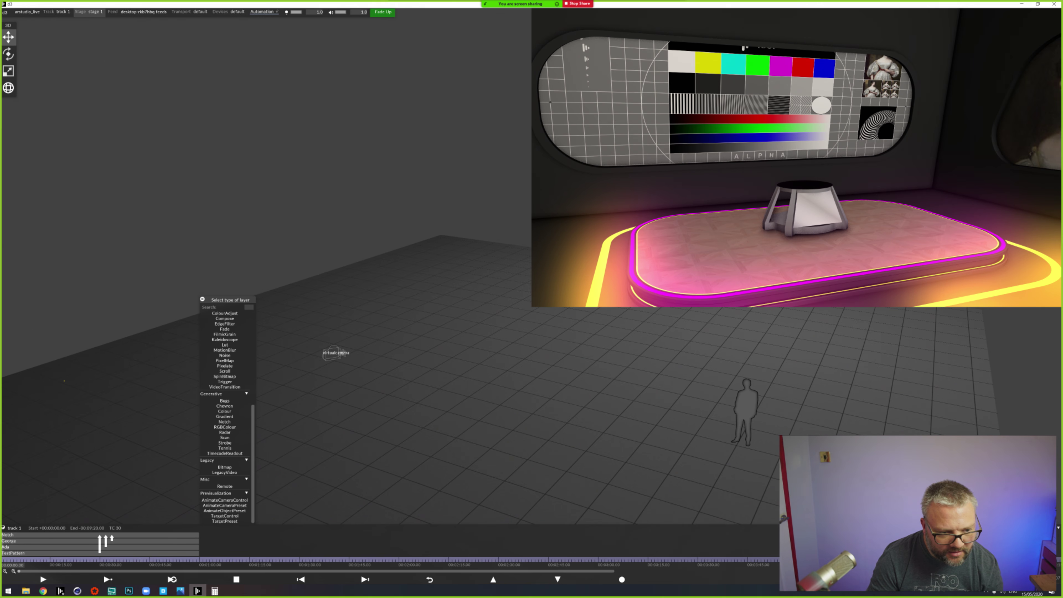
{"action": "left_click", "coordinate": [224, 344]}
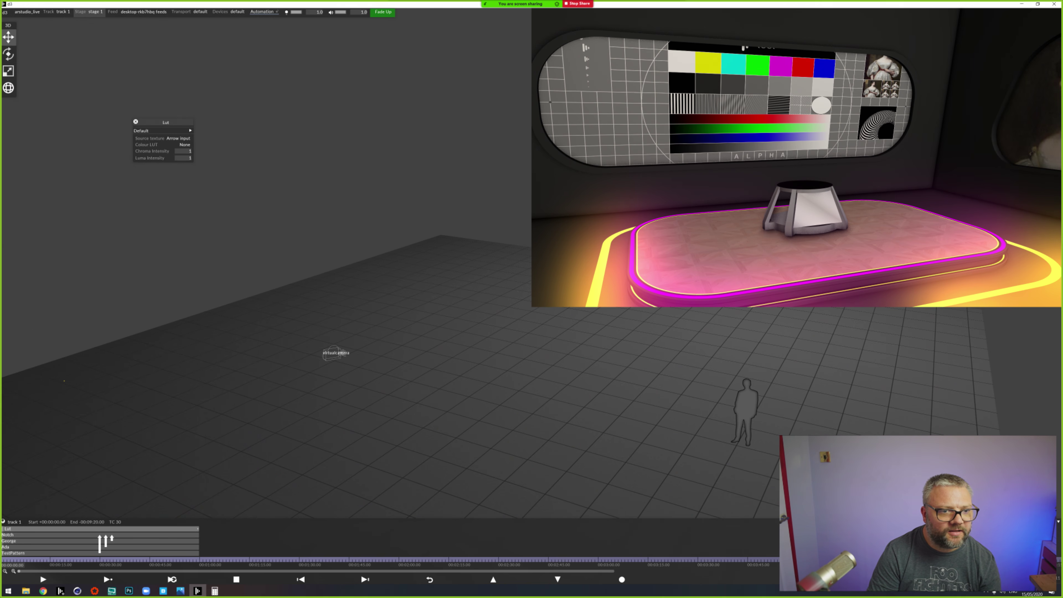
{"action": "left_click", "coordinate": [164, 131]}
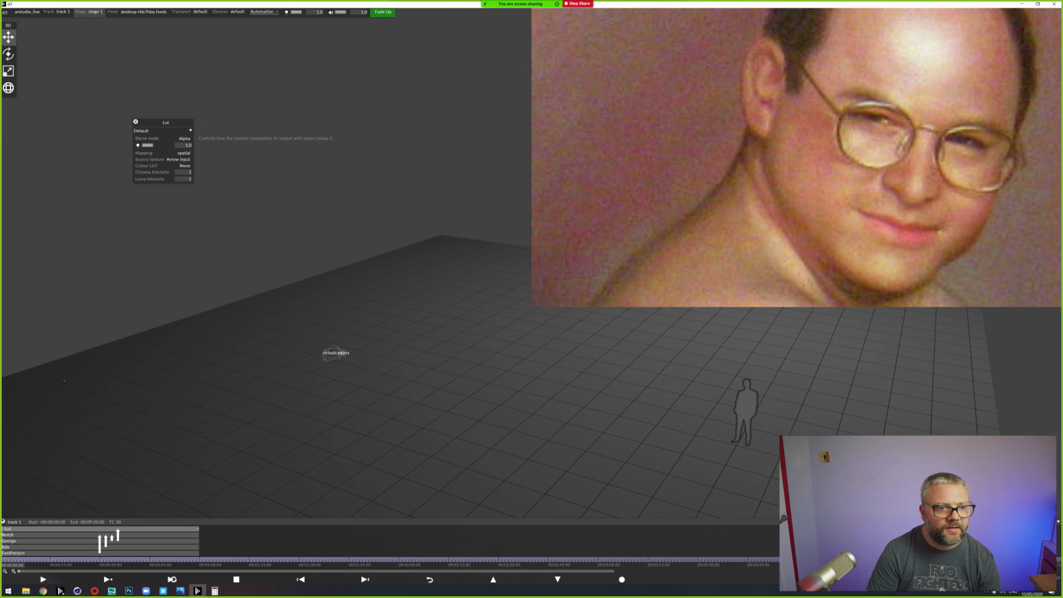
{"action": "left_click_drag", "start_coordinate": [166, 122], "coordinate": [197, 121]}
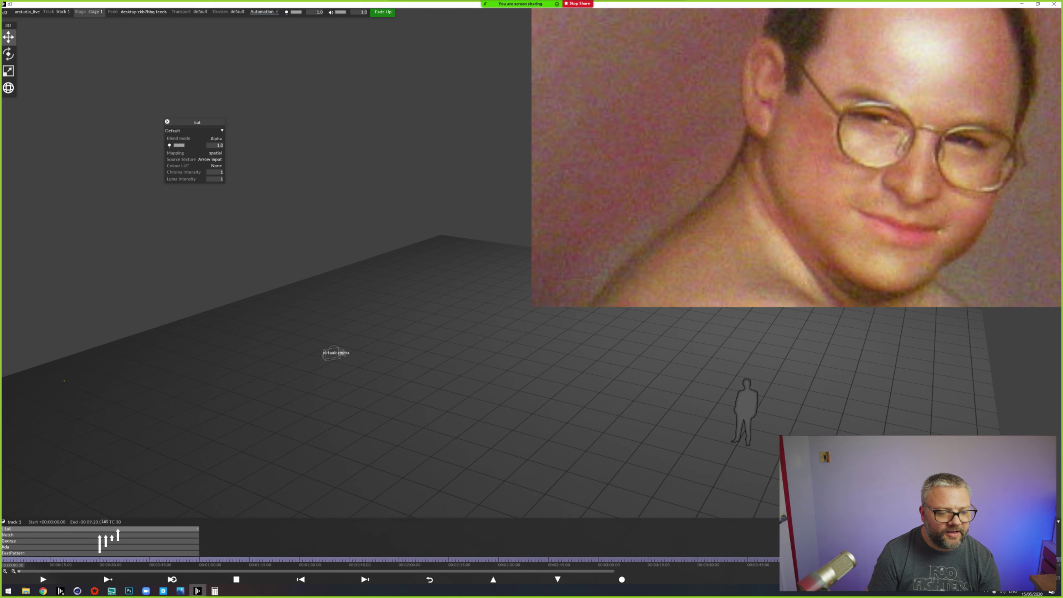
Step: Reopen the Lut layer's editor and delete the Lut layer from the track
{"action": "right_click", "coordinate": [115, 534]}
{"action": "left_click", "coordinate": [19, 529]}
{"action": "left_click", "coordinate": [19, 528]}
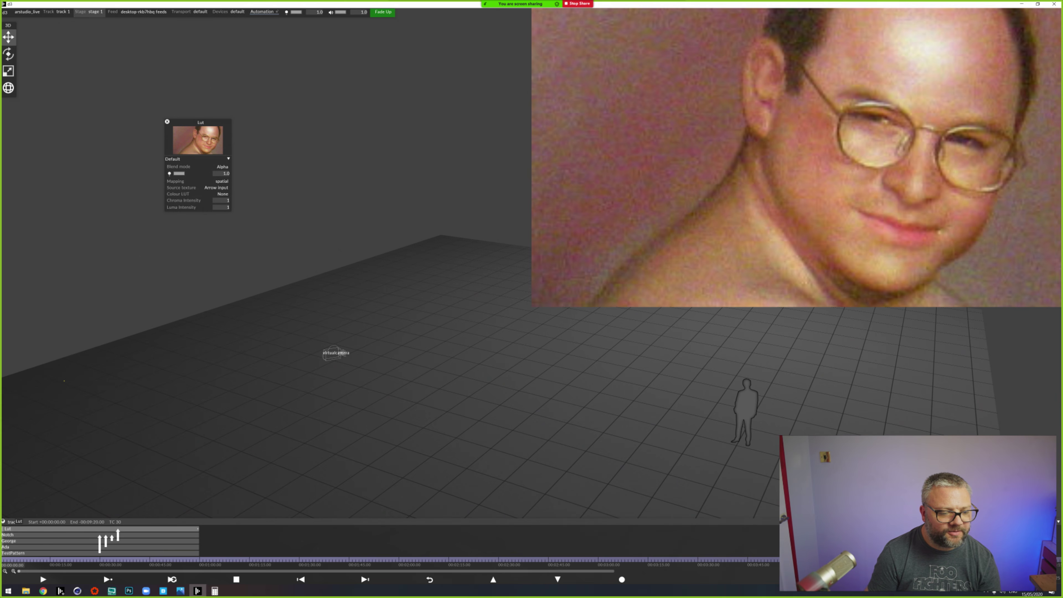
{"action": "right_click", "coordinate": [18, 528]}
{"action": "left_click", "coordinate": [21, 482]}
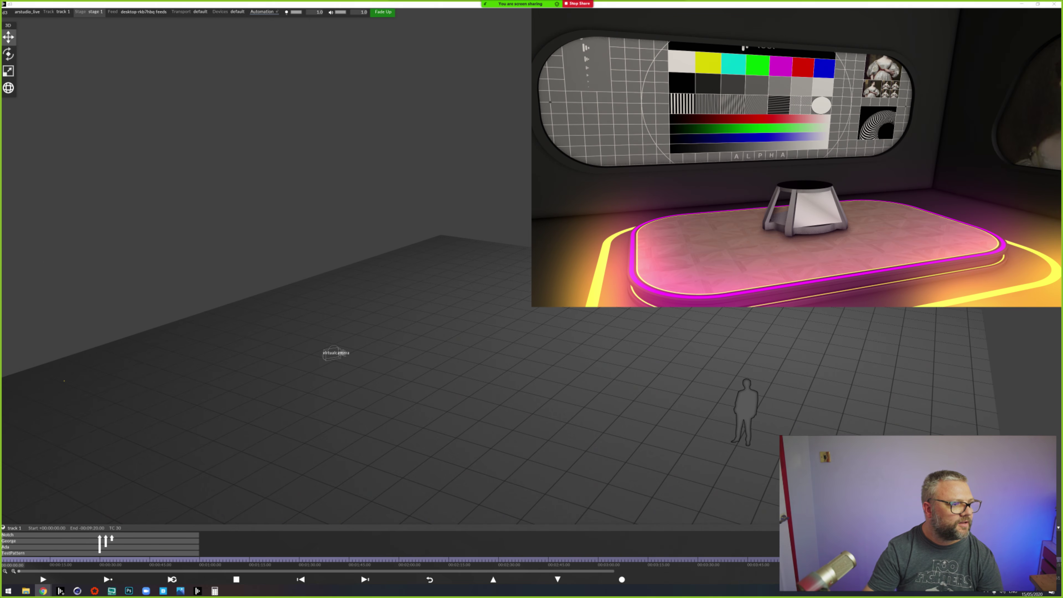
Step: Switch to Chrome, reposition its window and load disguise.one in a new tab
{"action": "left_click", "coordinate": [43, 591]}
{"action": "left_click_drag", "start_coordinate": [497, 103], "coordinate": [443, 92]}
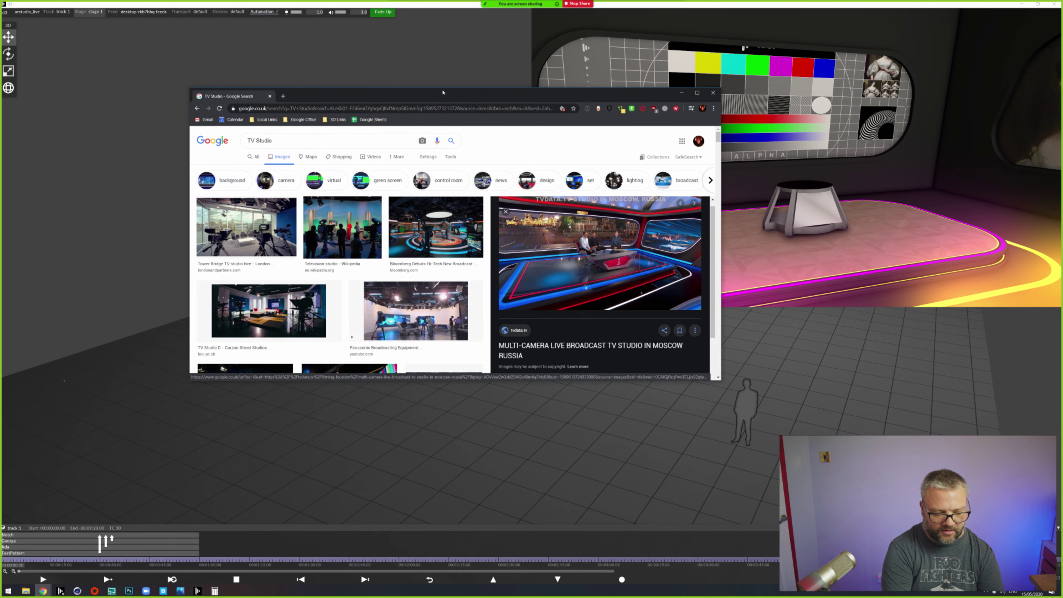
{"action": "key", "text": "ctrl+t"}
{"action": "type", "text": "disgui"}
{"action": "key", "text": "Return"}
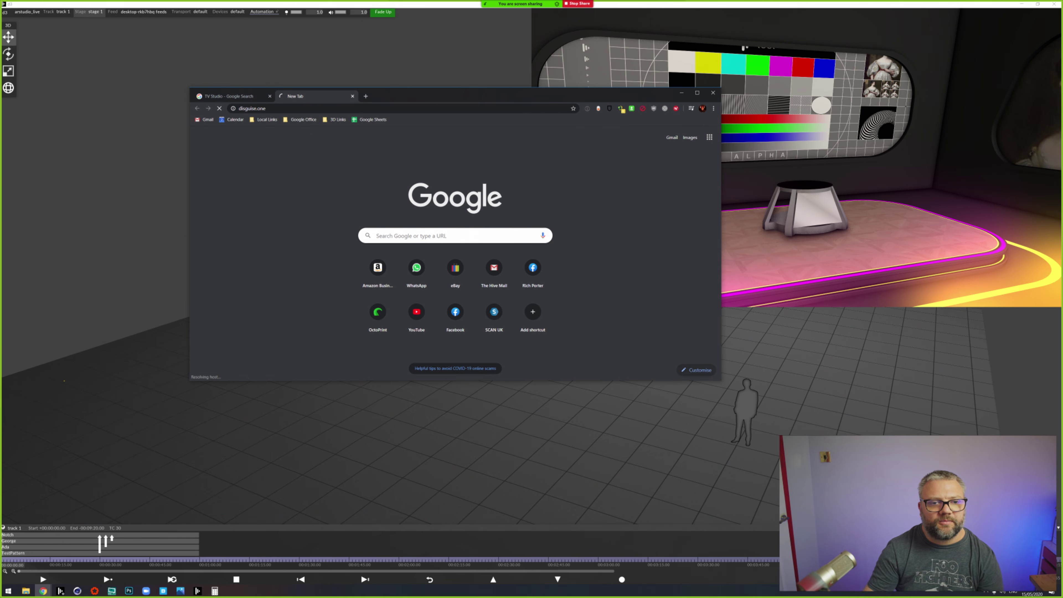
Step: Maximise the browser window and open the User guide from the learn & support page
{"action": "double_click", "coordinate": [588, 101]}
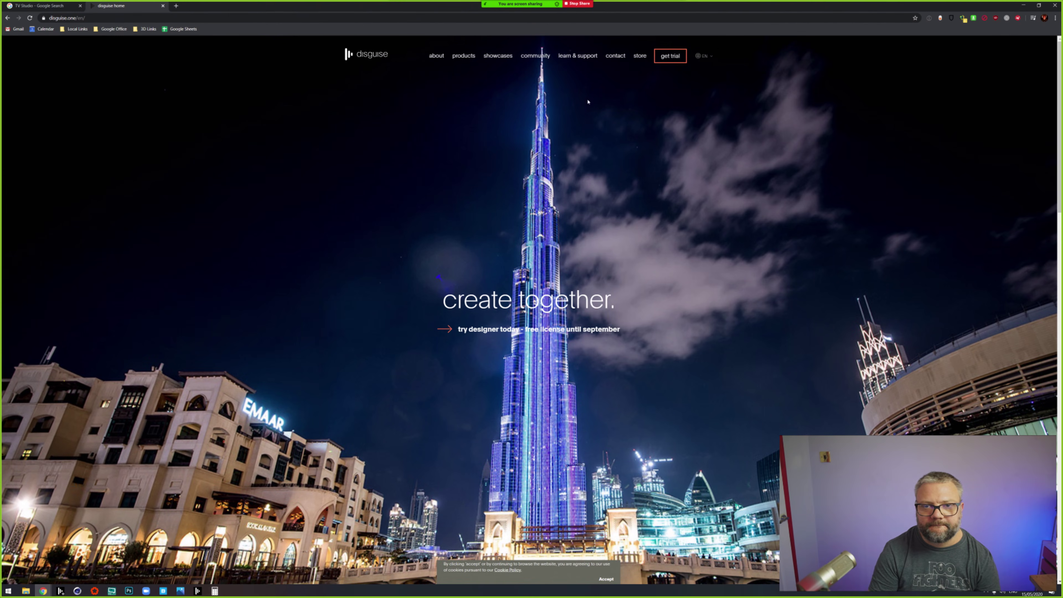
{"action": "left_click", "coordinate": [578, 56]}
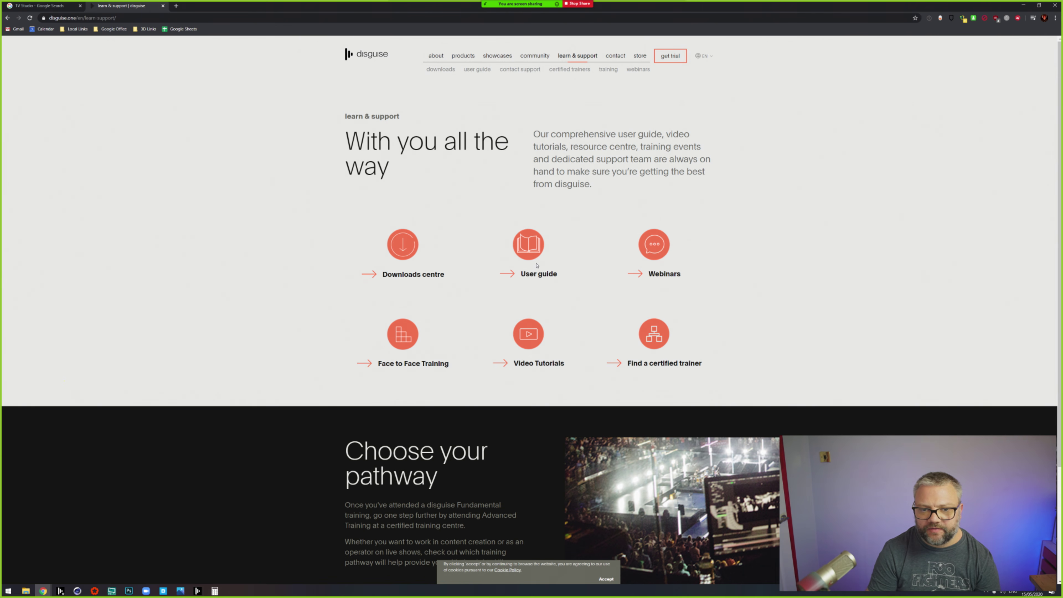
{"action": "left_click", "coordinate": [539, 275]}
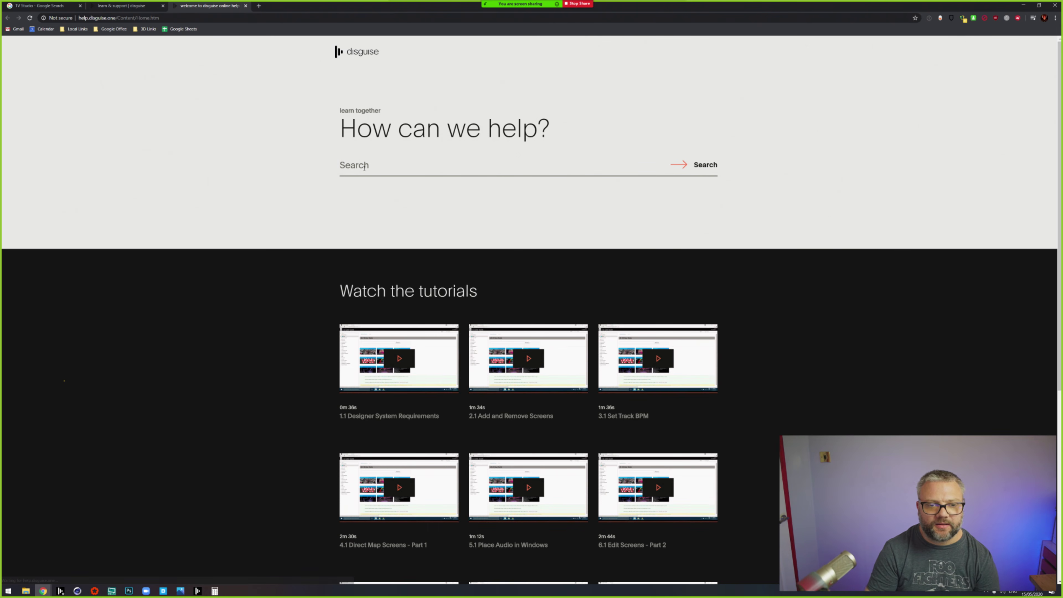
Step: Search the user guide for Compose and open the Compositing layers article from the results
{"action": "left_click", "coordinate": [364, 168]}
{"action": "type", "text": "Compose"}
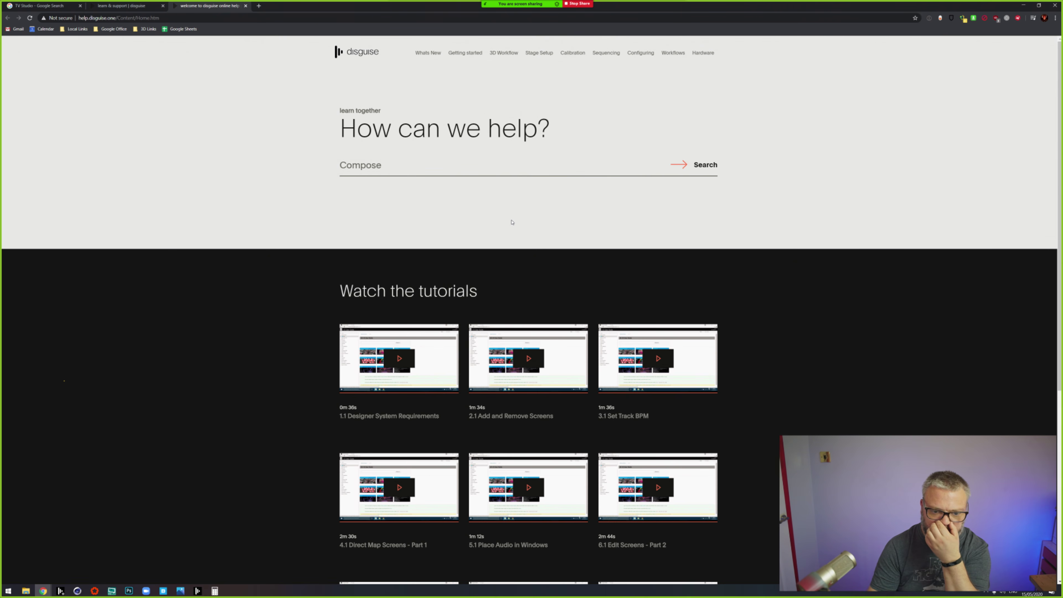
{"action": "left_click", "coordinate": [694, 165]}
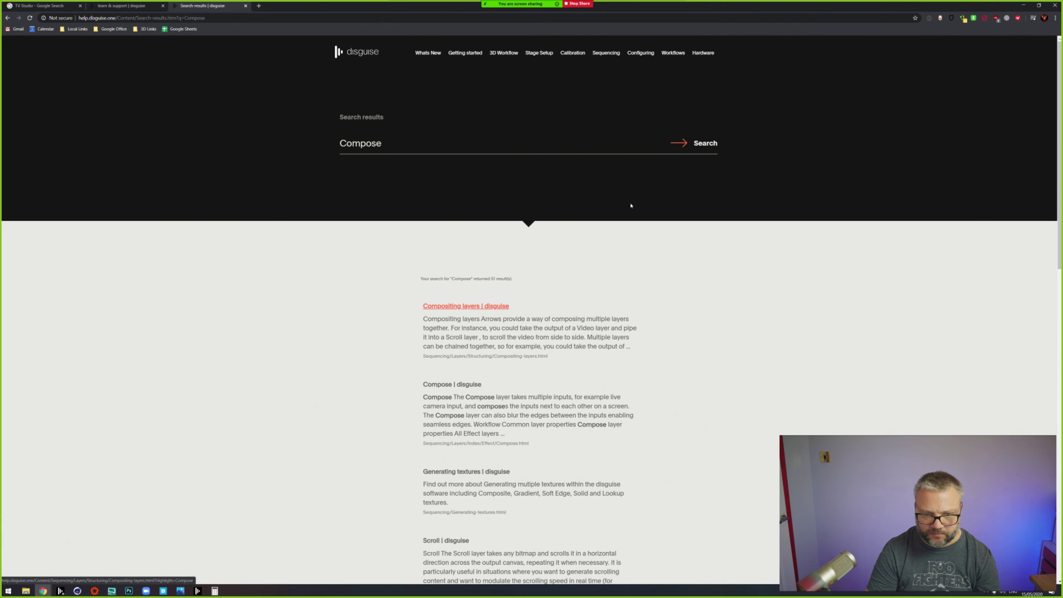
{"action": "scroll", "coordinate": [630, 206], "scroll_direction": "down", "scroll_amount": 3}
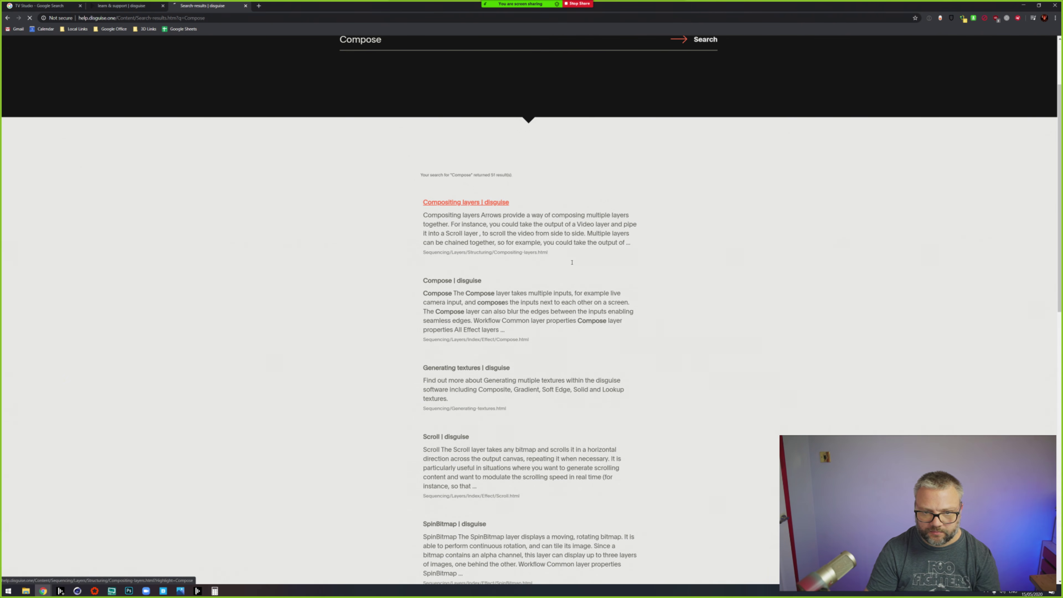
{"action": "left_click", "coordinate": [567, 253]}
Step: Read through the Compositing layers article's arrow instructions and supported layers, and close the browser window
{"action": "scroll", "coordinate": [568, 253], "scroll_direction": "down", "scroll_amount": 4}
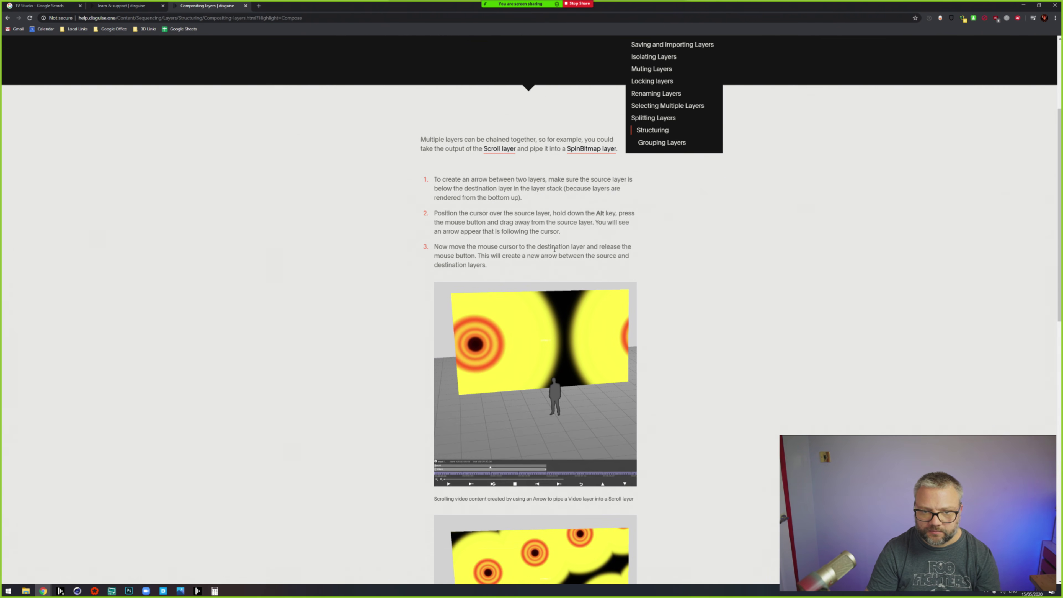
{"action": "scroll", "coordinate": [554, 249], "scroll_direction": "down", "scroll_amount": 8}
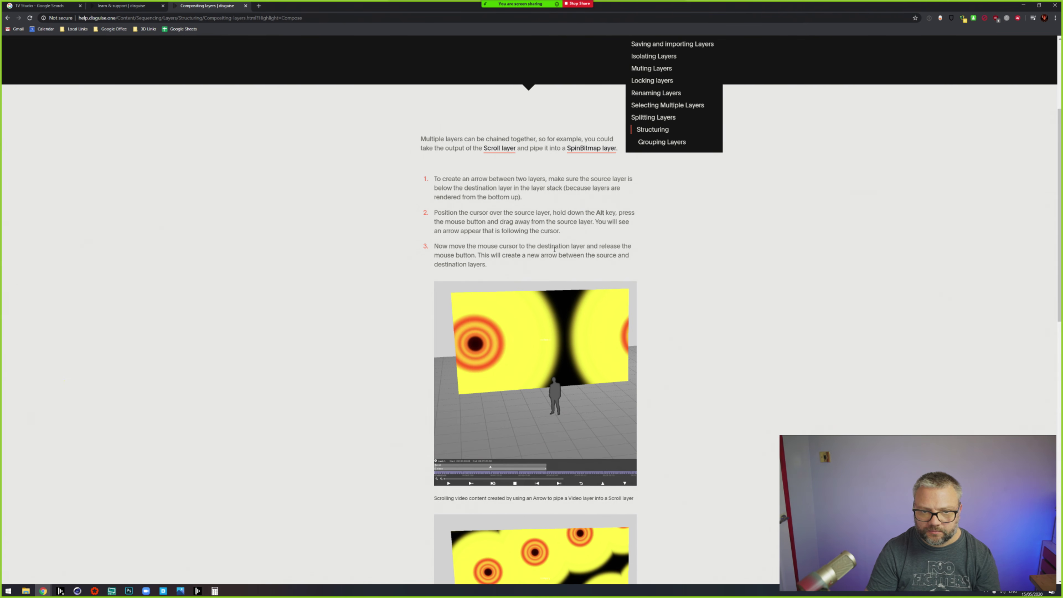
{"action": "scroll", "coordinate": [554, 252], "scroll_direction": "down", "scroll_amount": 4}
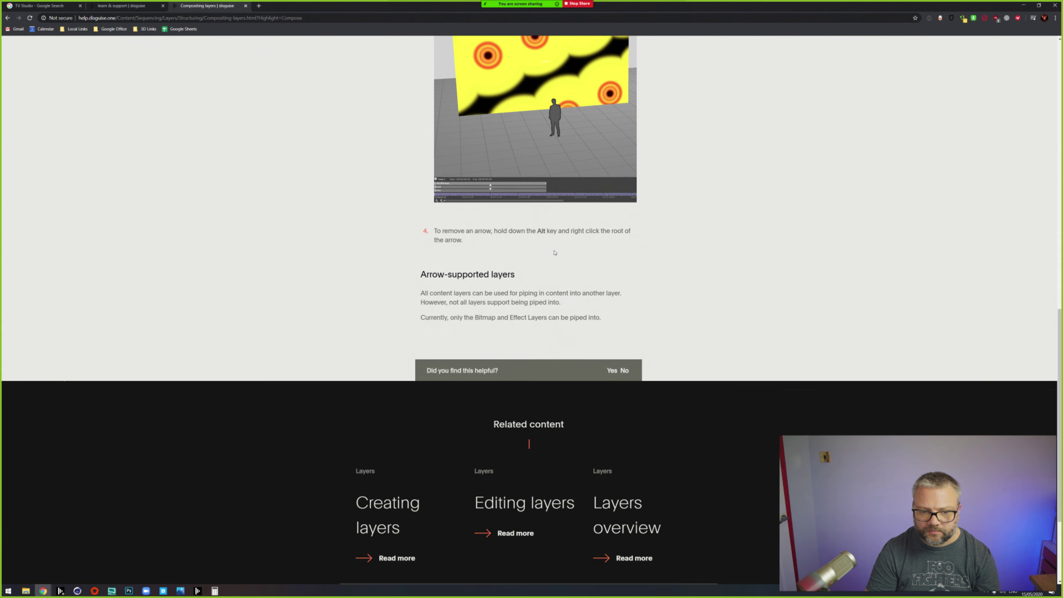
{"action": "scroll", "coordinate": [555, 253], "scroll_direction": "up", "scroll_amount": 4}
{"action": "scroll", "coordinate": [554, 252], "scroll_direction": "up", "scroll_amount": 12}
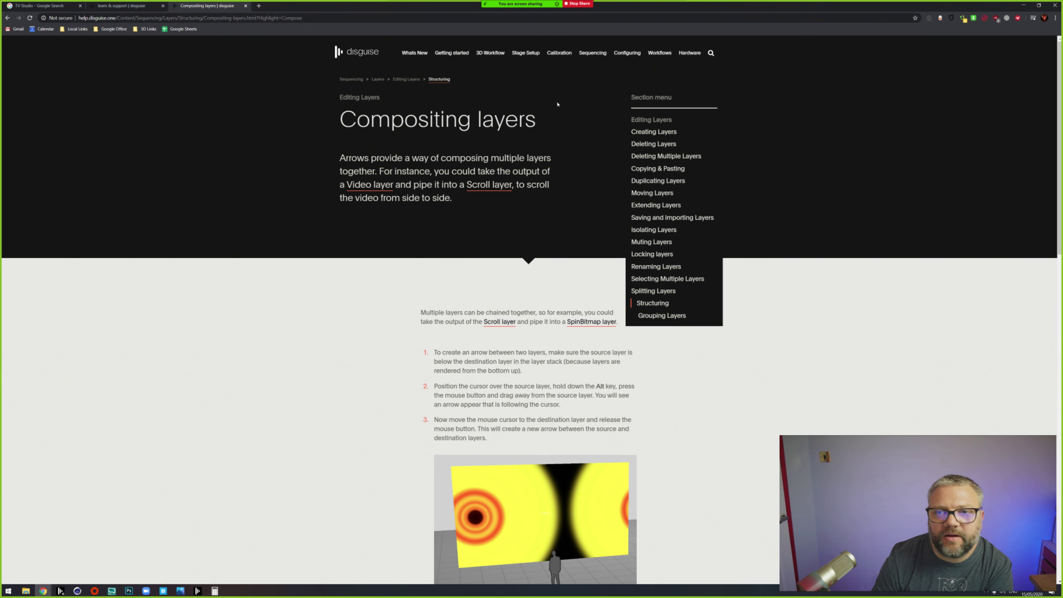
{"action": "left_click", "coordinate": [1054, 5]}
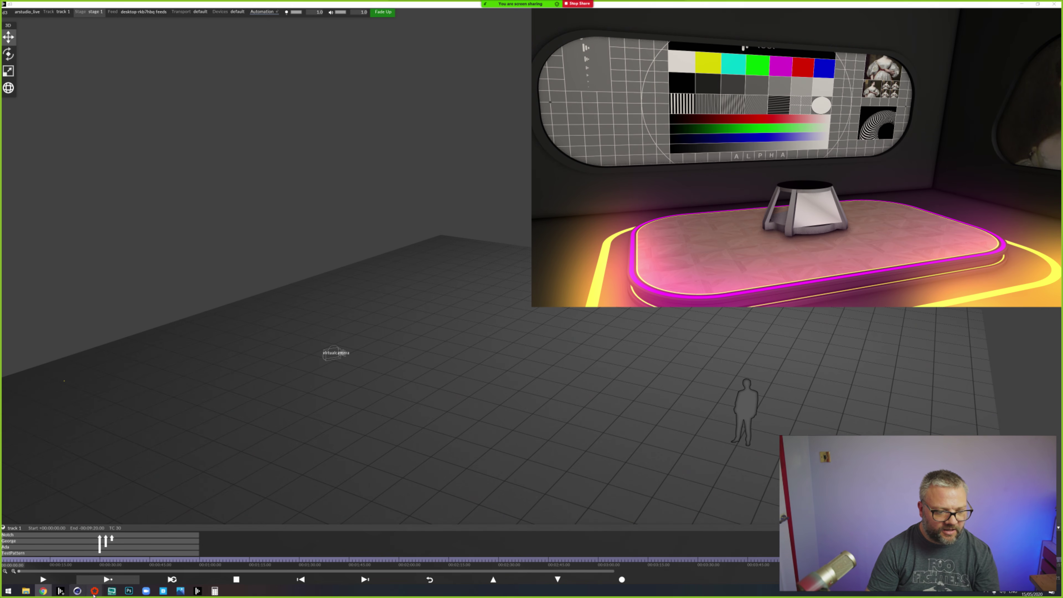
Step: Switch to Notch Builder, show the node list and examine the AR studio set around the table from several angles
{"action": "mouse_move", "coordinate": [95, 590]}
{"action": "left_click", "coordinate": [130, 559]}
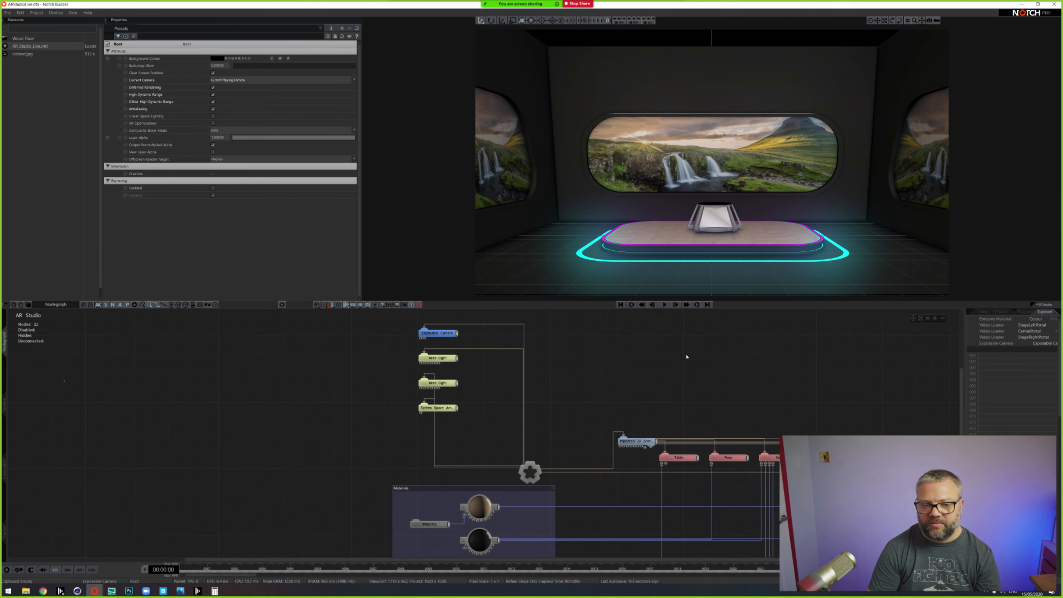
{"action": "left_click", "coordinate": [975, 312]}
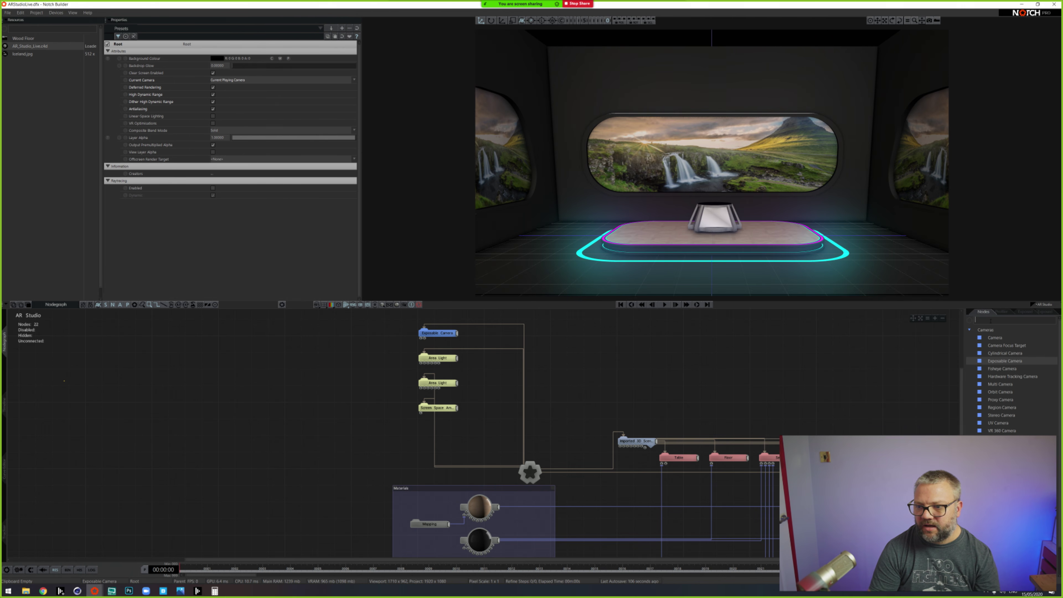
{"action": "mouse_move", "coordinate": [686, 213]}
{"action": "right_mouse_down"}
{"action": "mouse_move", "coordinate": [783, 142]}
{"action": "mouse_move", "coordinate": [725, 211]}
{"action": "mouse_move", "coordinate": [686, 222]}
{"action": "right_mouse_up"}
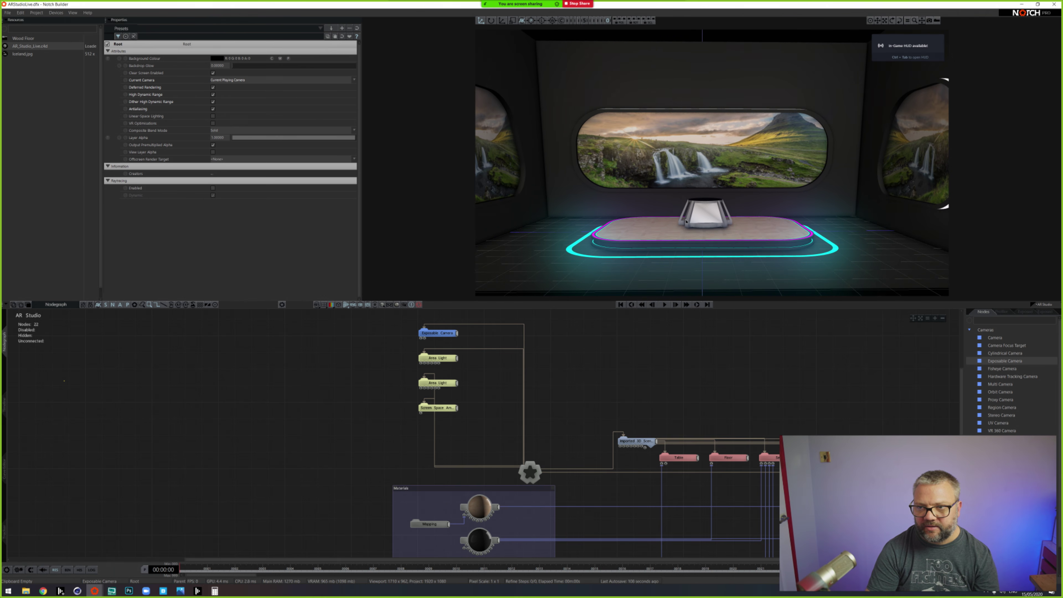
{"action": "right_click_drag", "start_coordinate": [603, 236], "coordinate": [728, 196]}
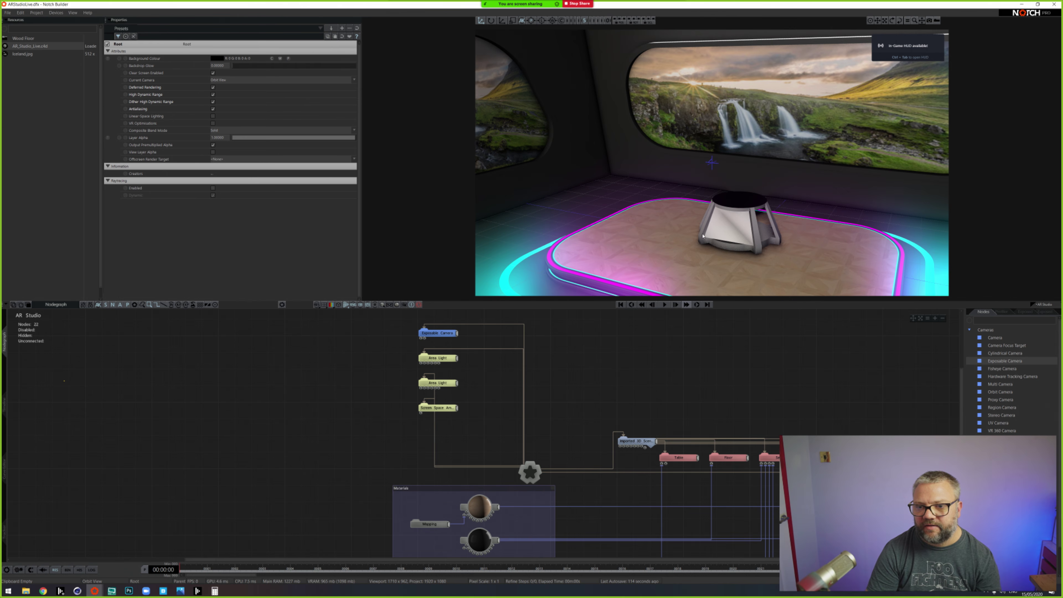
{"action": "right_click_drag", "start_coordinate": [702, 237], "coordinate": [787, 254]}
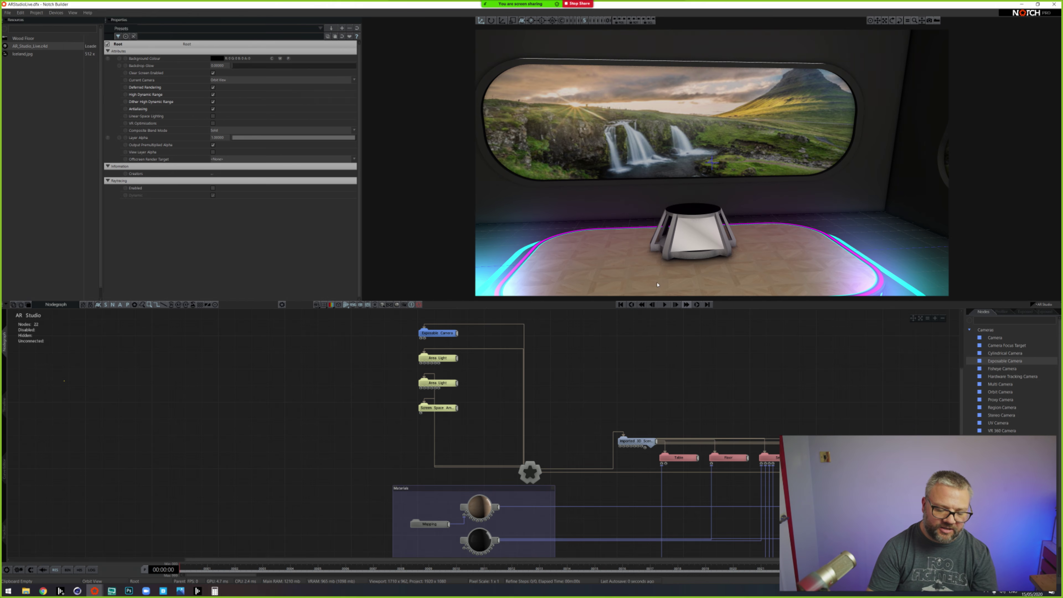
{"action": "right_click_drag", "start_coordinate": [635, 272], "coordinate": [717, 267]}
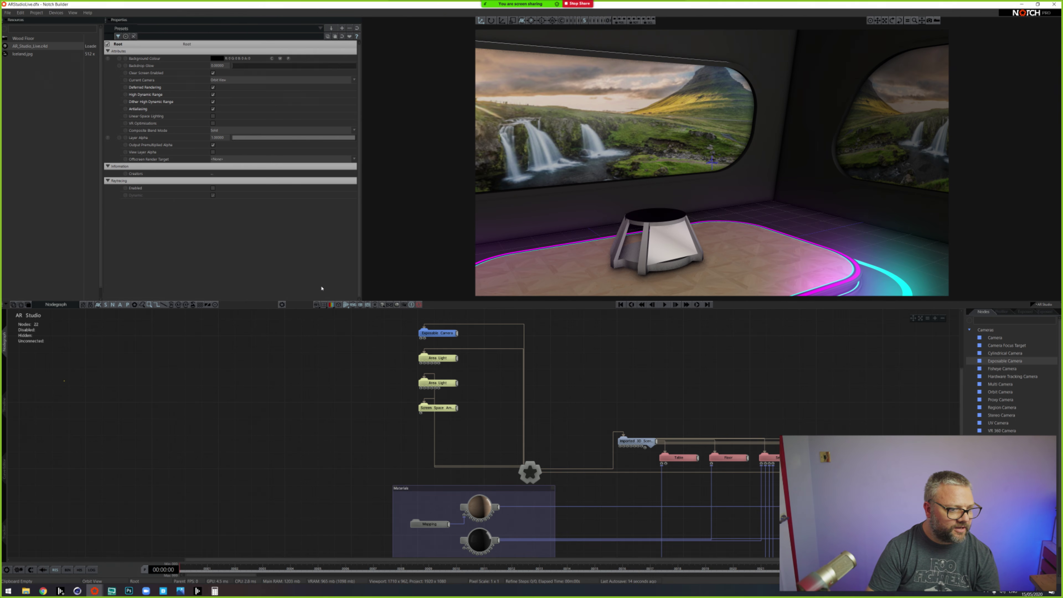
Step: Switch back to disguise and select the virtual camera on the stage
{"action": "key", "text": "alt+Tab"}
{"action": "key", "text": "alt+Tab"}
{"action": "key", "text": "alt+Tab"}
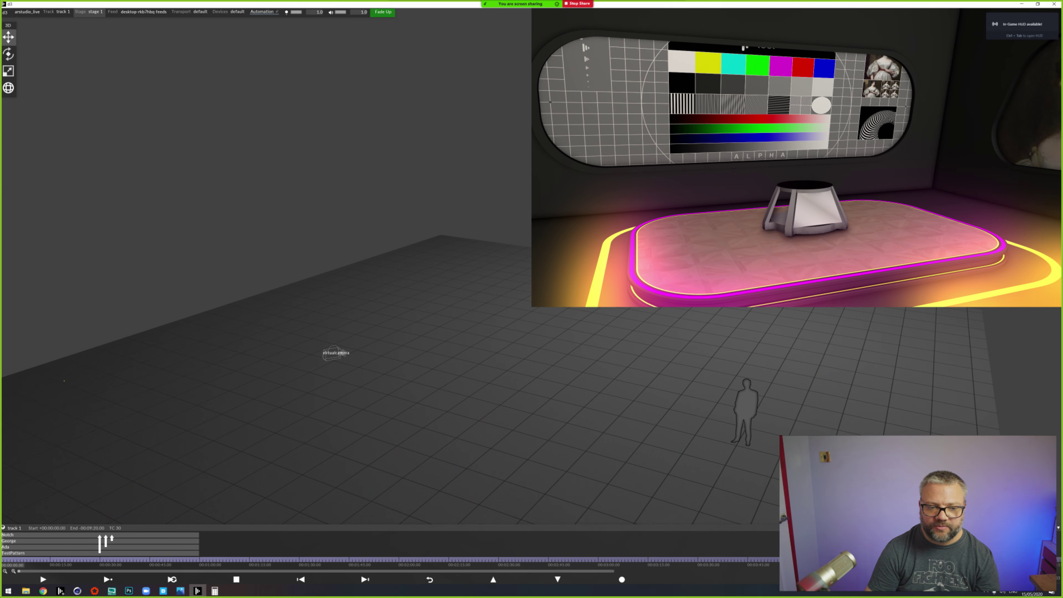
{"action": "left_click", "coordinate": [336, 354]}
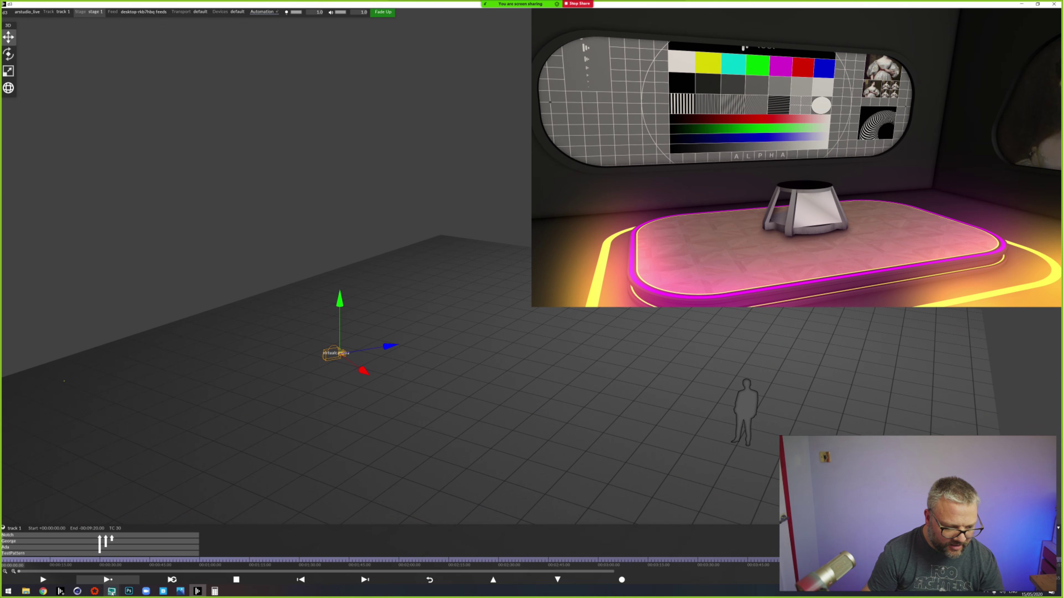
Step: Switch to Cinema 4D and bring the already open momentum project to the front
{"action": "left_click", "coordinate": [77, 590]}
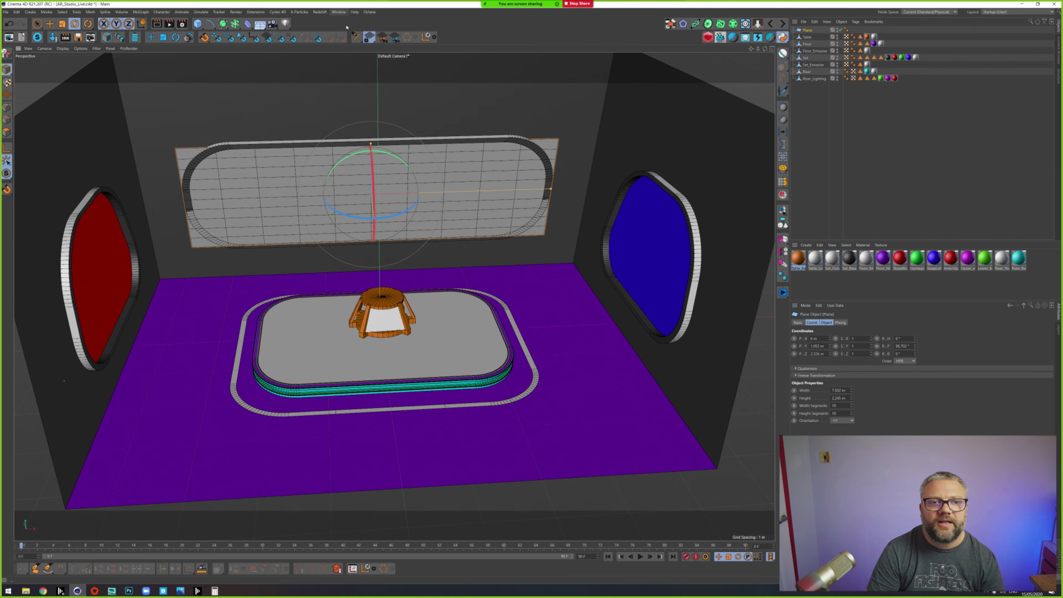
{"action": "left_click", "coordinate": [339, 11]}
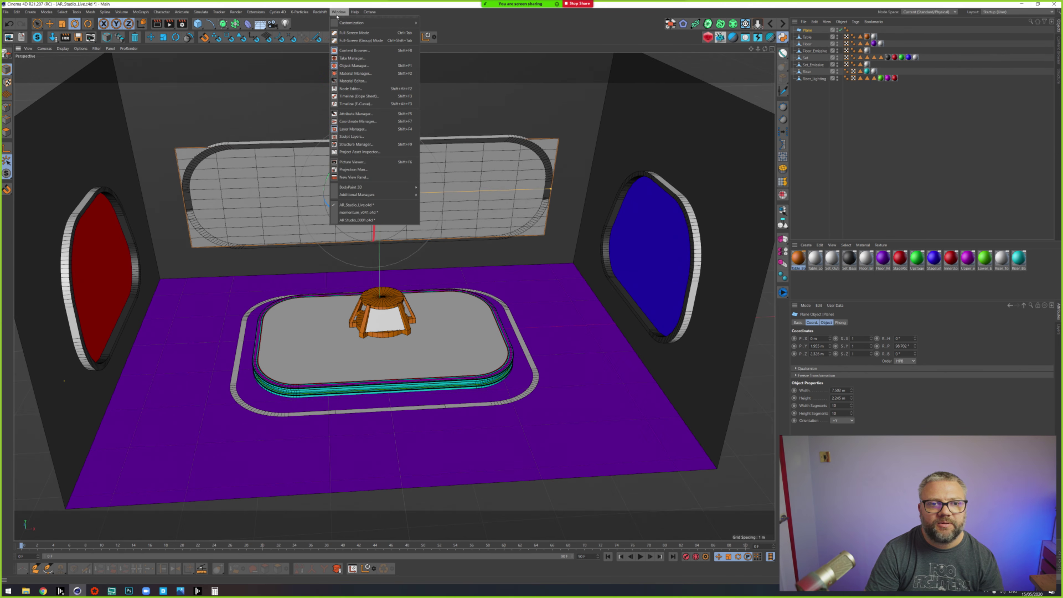
{"action": "left_click", "coordinate": [358, 212]}
Step: Examine the animated camera's path and view frustum around the black corner room from several angles
{"action": "left_click_drag", "start_coordinate": [392, 326], "coordinate": [363, 313], "text": "alt"}
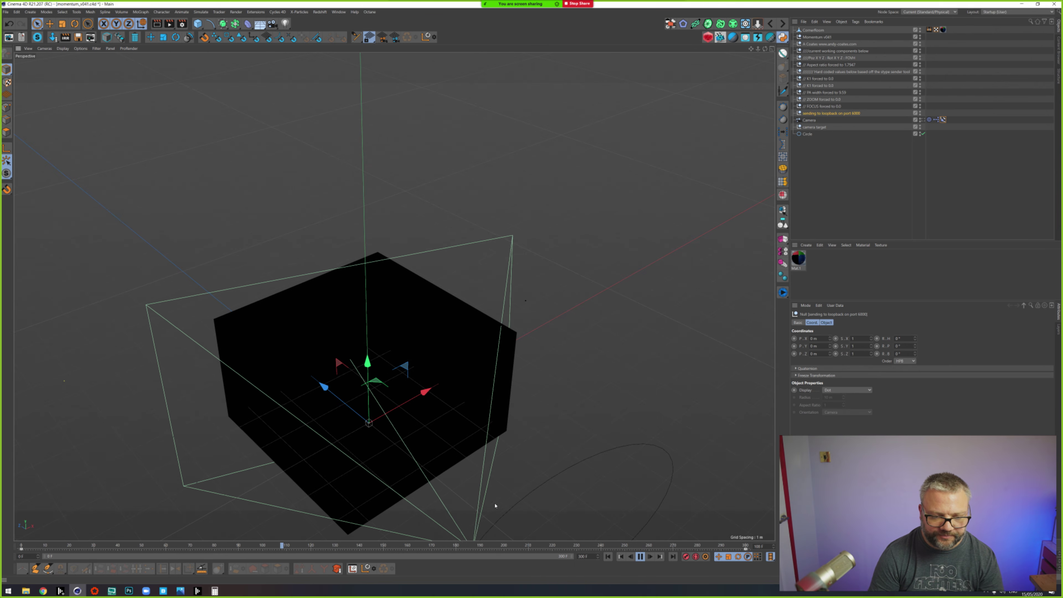
{"action": "scroll", "coordinate": [469, 489], "scroll_direction": "down", "scroll_amount": 3}
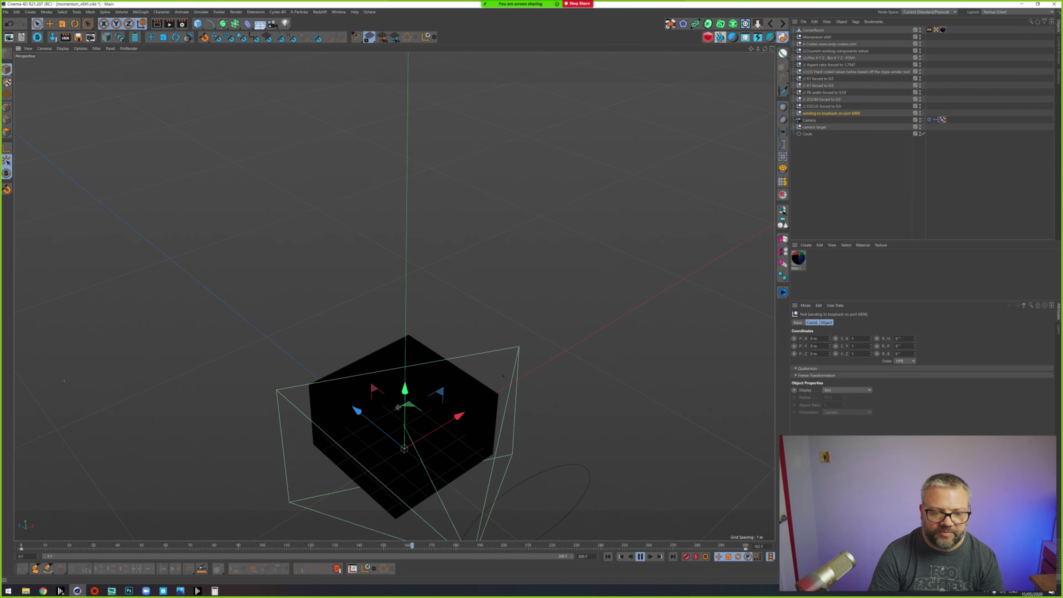
{"action": "middle_click_drag", "start_coordinate": [418, 439], "coordinate": [403, 382], "text": "alt"}
{"action": "left_click_drag", "start_coordinate": [375, 375], "coordinate": [380, 326], "text": "alt"}
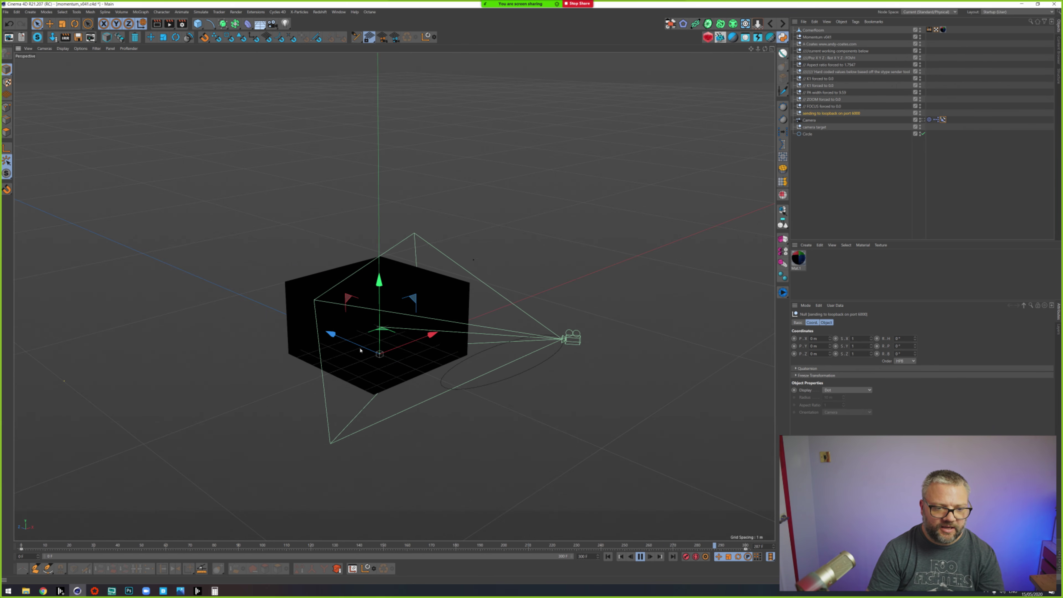
{"action": "left_click_drag", "start_coordinate": [326, 306], "coordinate": [301, 310], "text": "alt"}
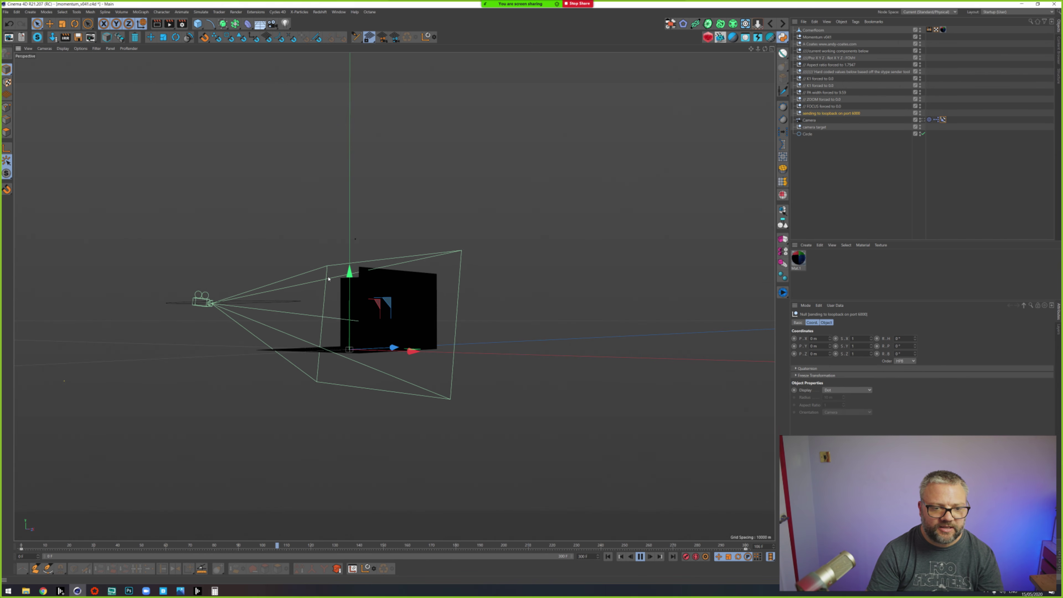
{"action": "left_click_drag", "start_coordinate": [80, 278], "coordinate": [242, 331], "text": "alt"}
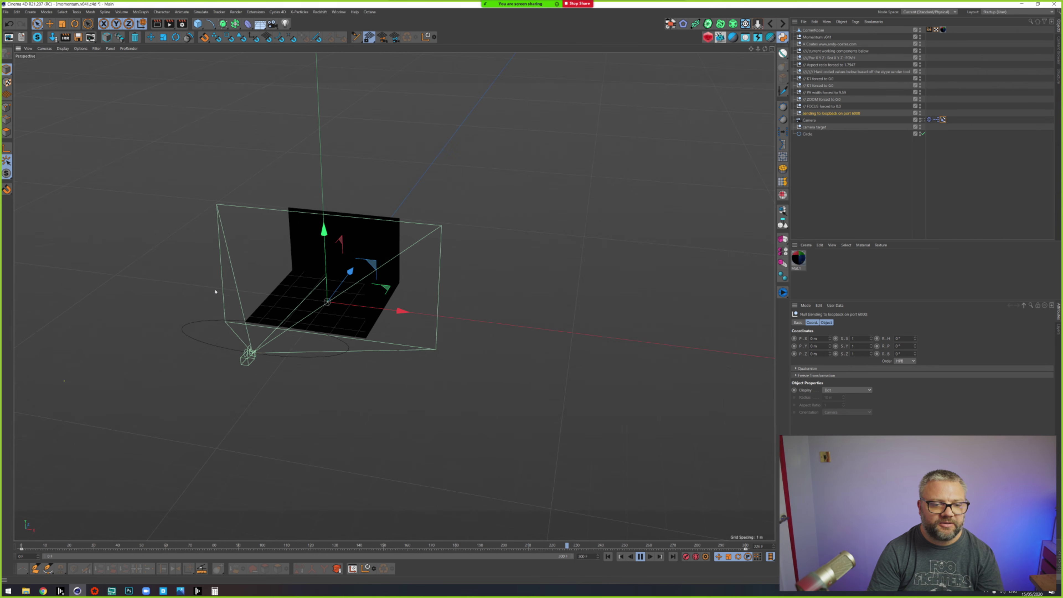
{"action": "left_click_drag", "start_coordinate": [216, 292], "coordinate": [422, 292], "text": "alt"}
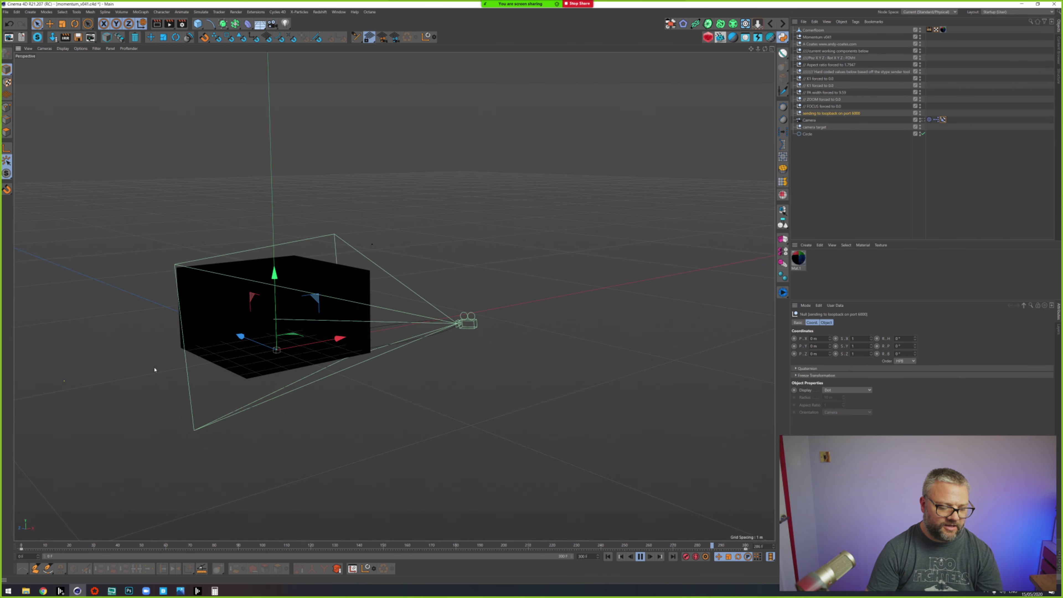
{"action": "left_click_drag", "start_coordinate": [311, 314], "coordinate": [270, 330], "text": "alt"}
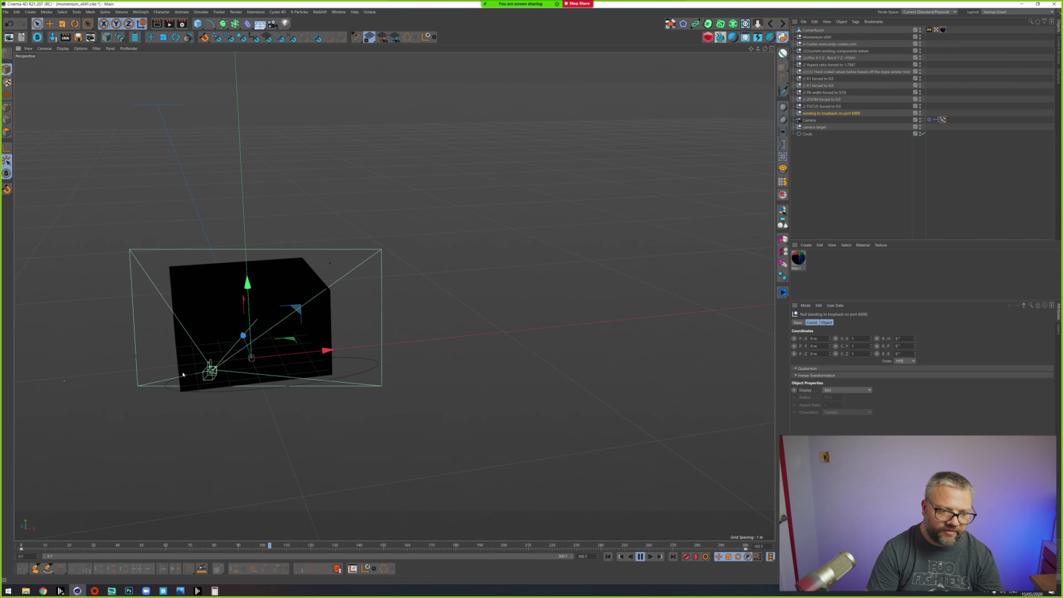
{"action": "left_click_drag", "start_coordinate": [183, 373], "coordinate": [323, 367], "text": "alt"}
{"action": "left_click_drag", "start_coordinate": [264, 340], "coordinate": [236, 349], "text": "alt"}
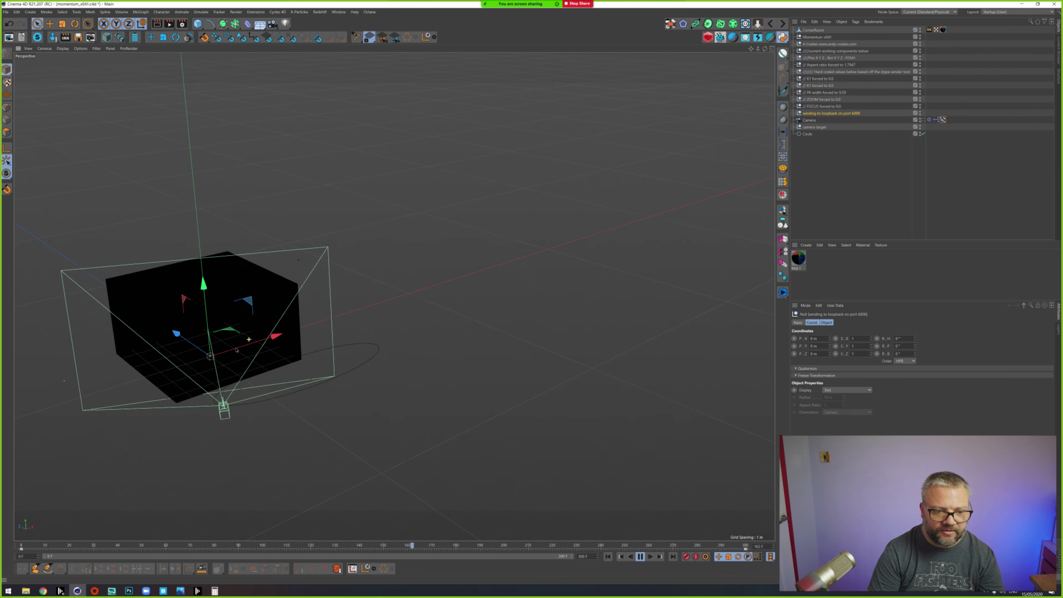